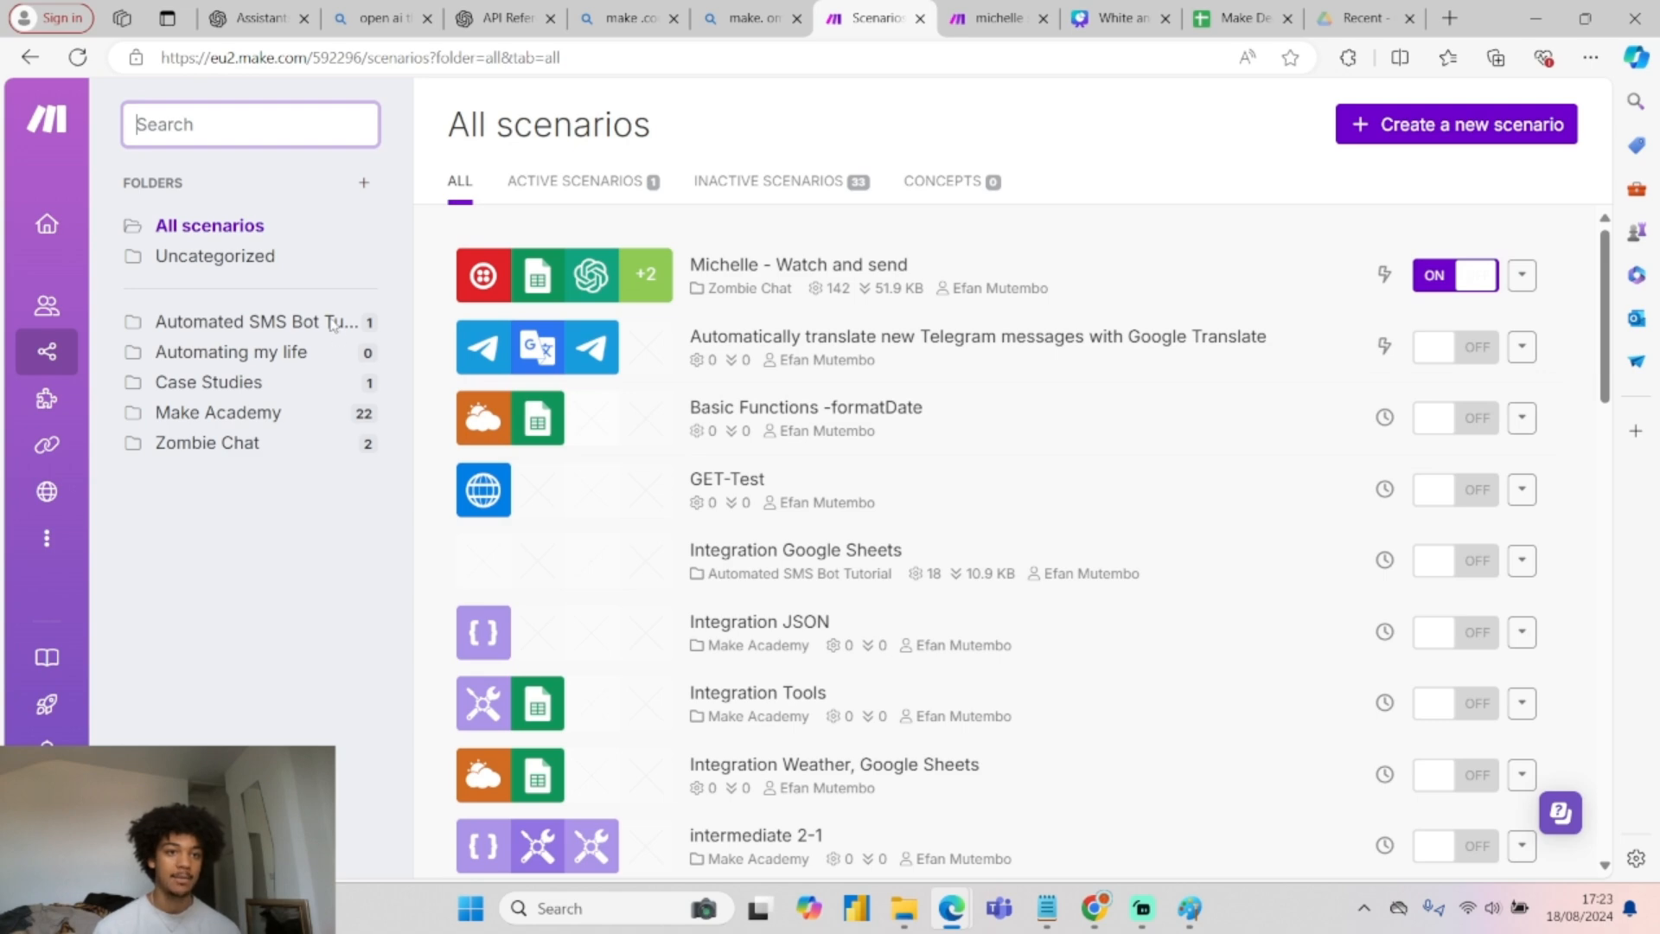
# Create a new scenario in the Automated SMS Bot Tutorial folder and open a blank Paint canvas.
pyautogui.click(307, 322)
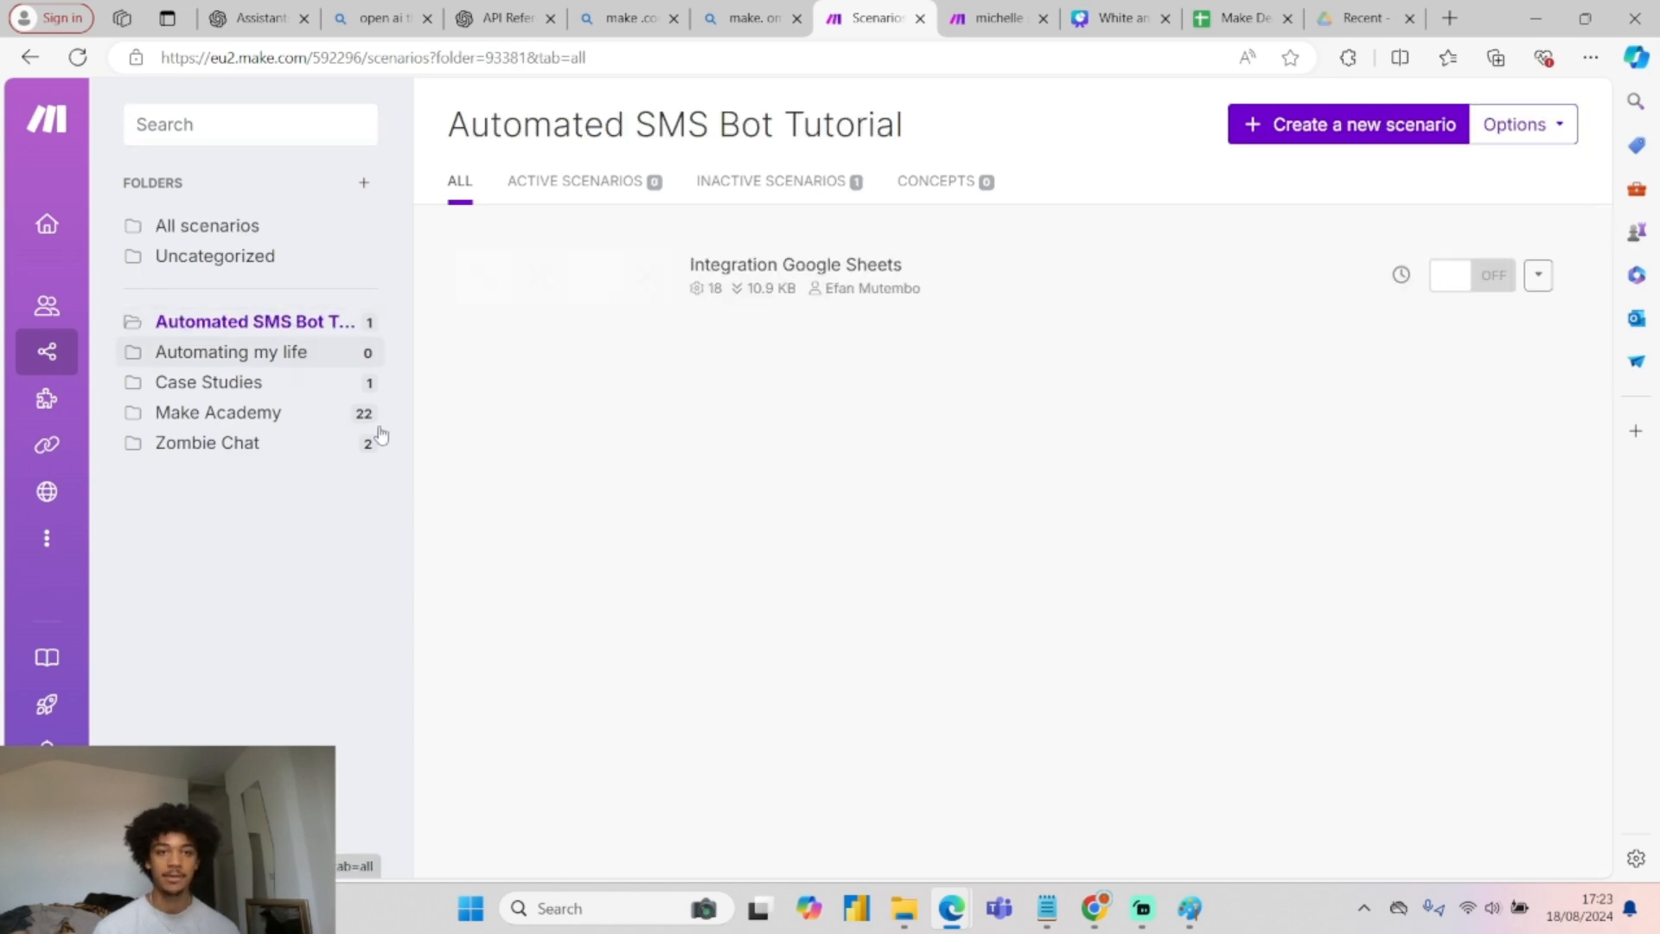
pyautogui.click(1327, 134)
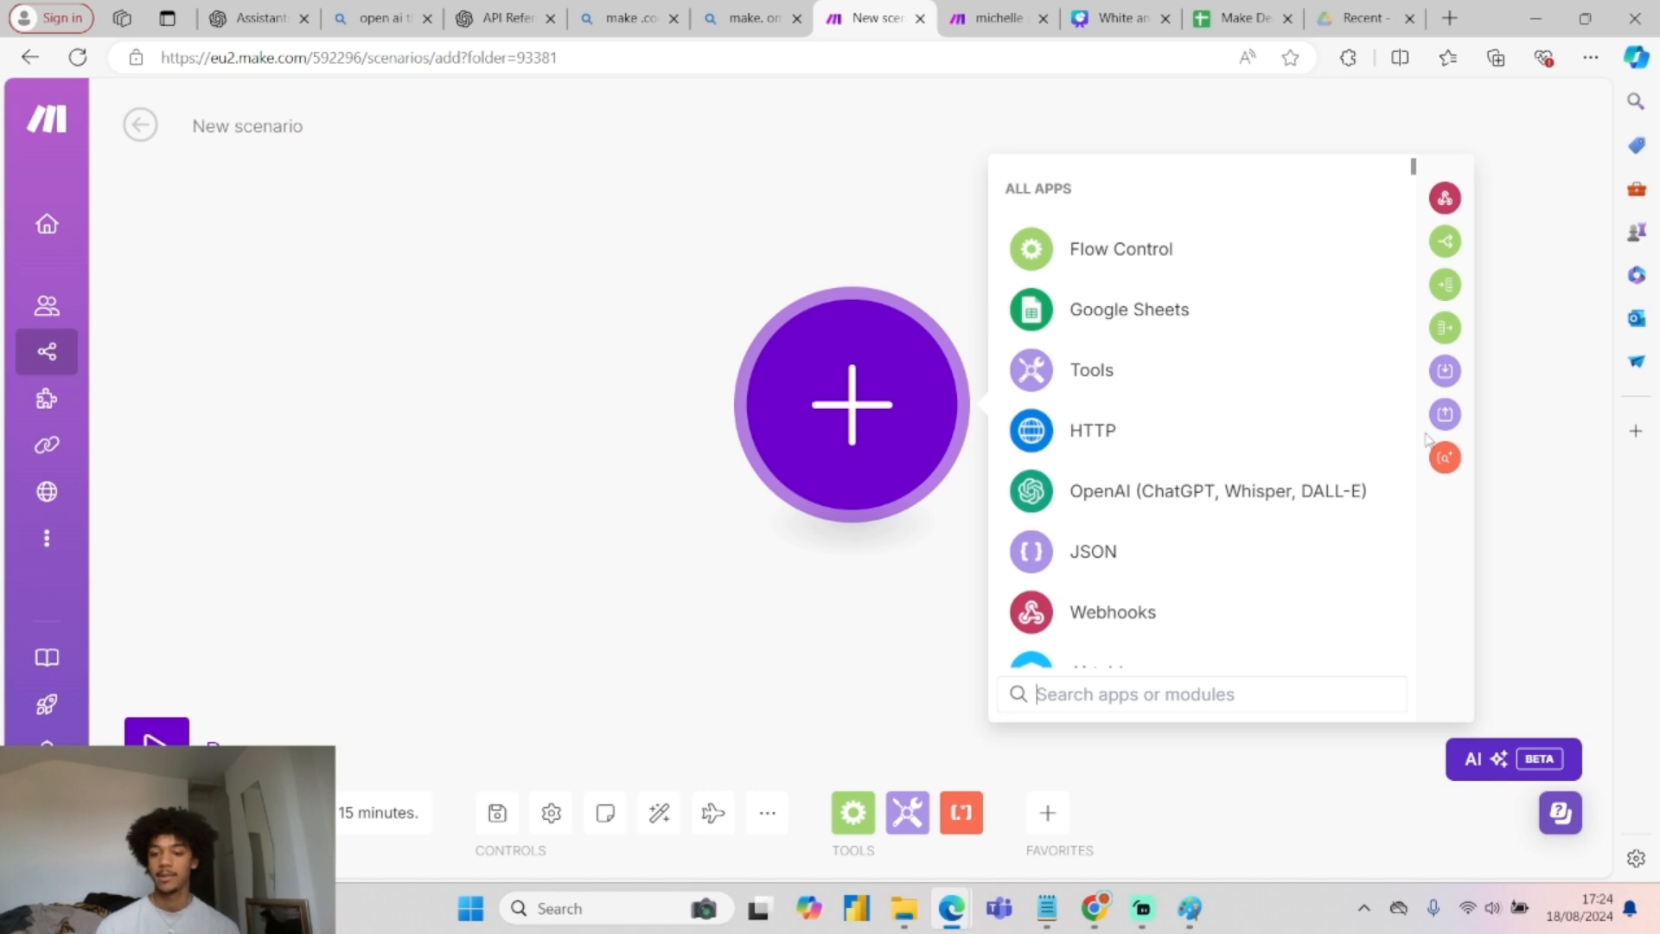
pyautogui.click(1190, 908)
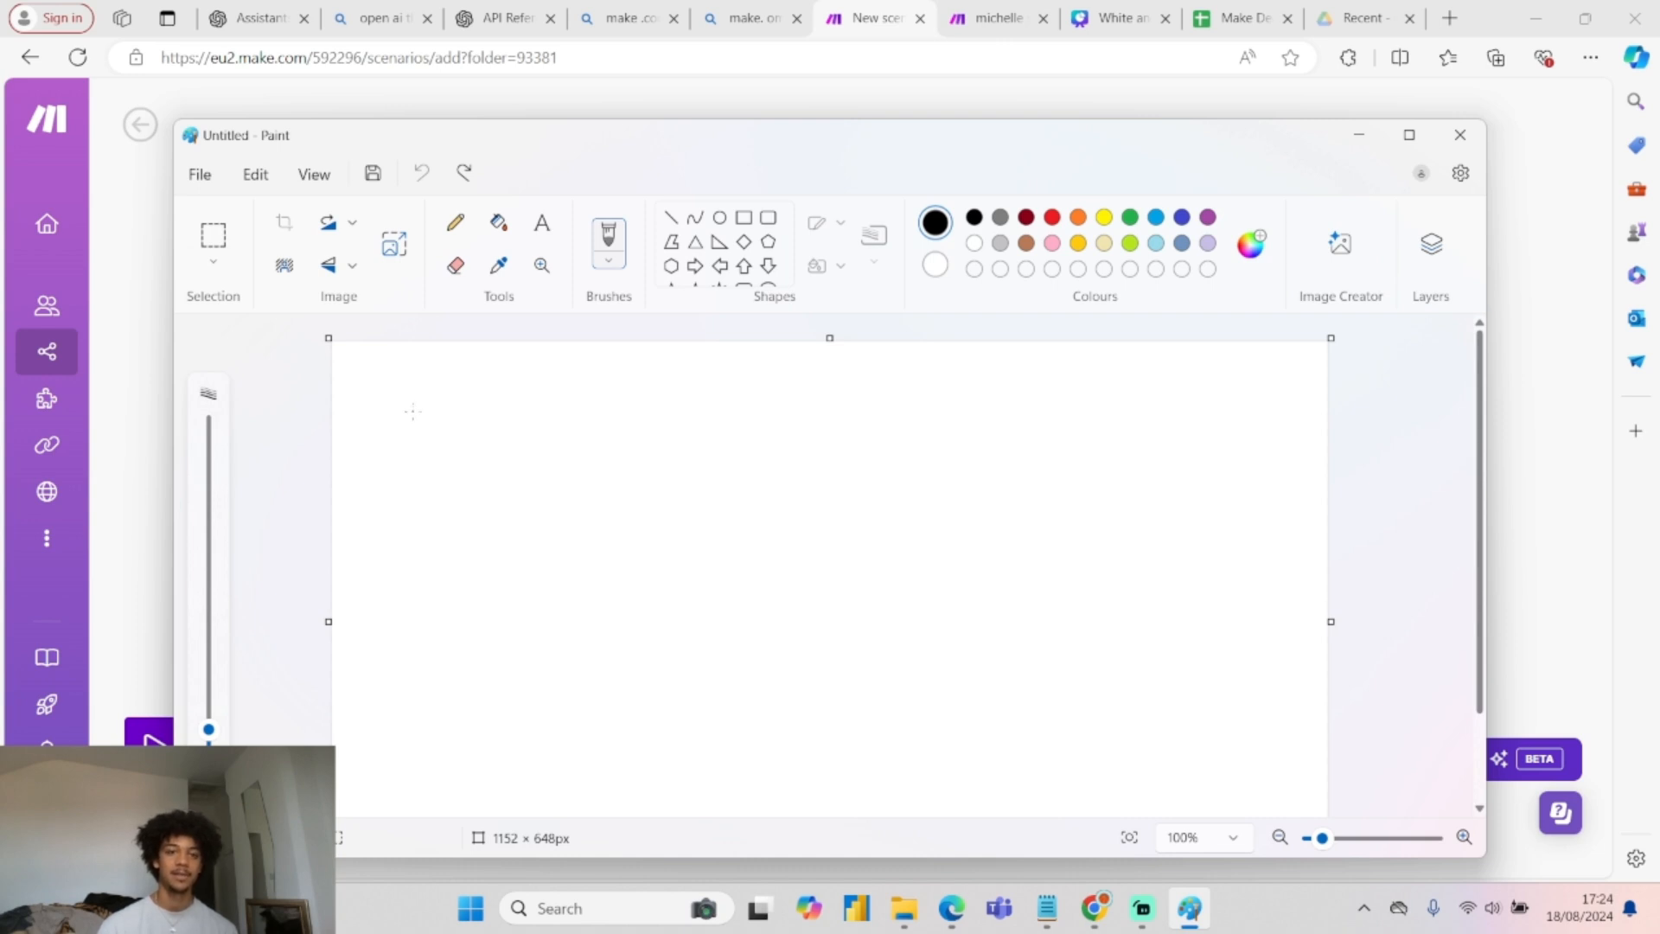
# Sketch a page shape with text lines in Paint, with an arrow pointing right from it.
pyautogui.moveTo(413, 412)
pyautogui.mouseDown()
pyautogui.moveTo(413, 523)
pyautogui.moveTo(445, 585)
pyautogui.moveTo(496, 585)
pyautogui.moveTo(496, 439)
pyautogui.moveTo(462, 401)
pyautogui.moveTo(406, 402)
pyautogui.moveTo(444, 462)
pyautogui.moveTo(440, 537)
pyautogui.moveTo(498, 559)
pyautogui.mouseUp()
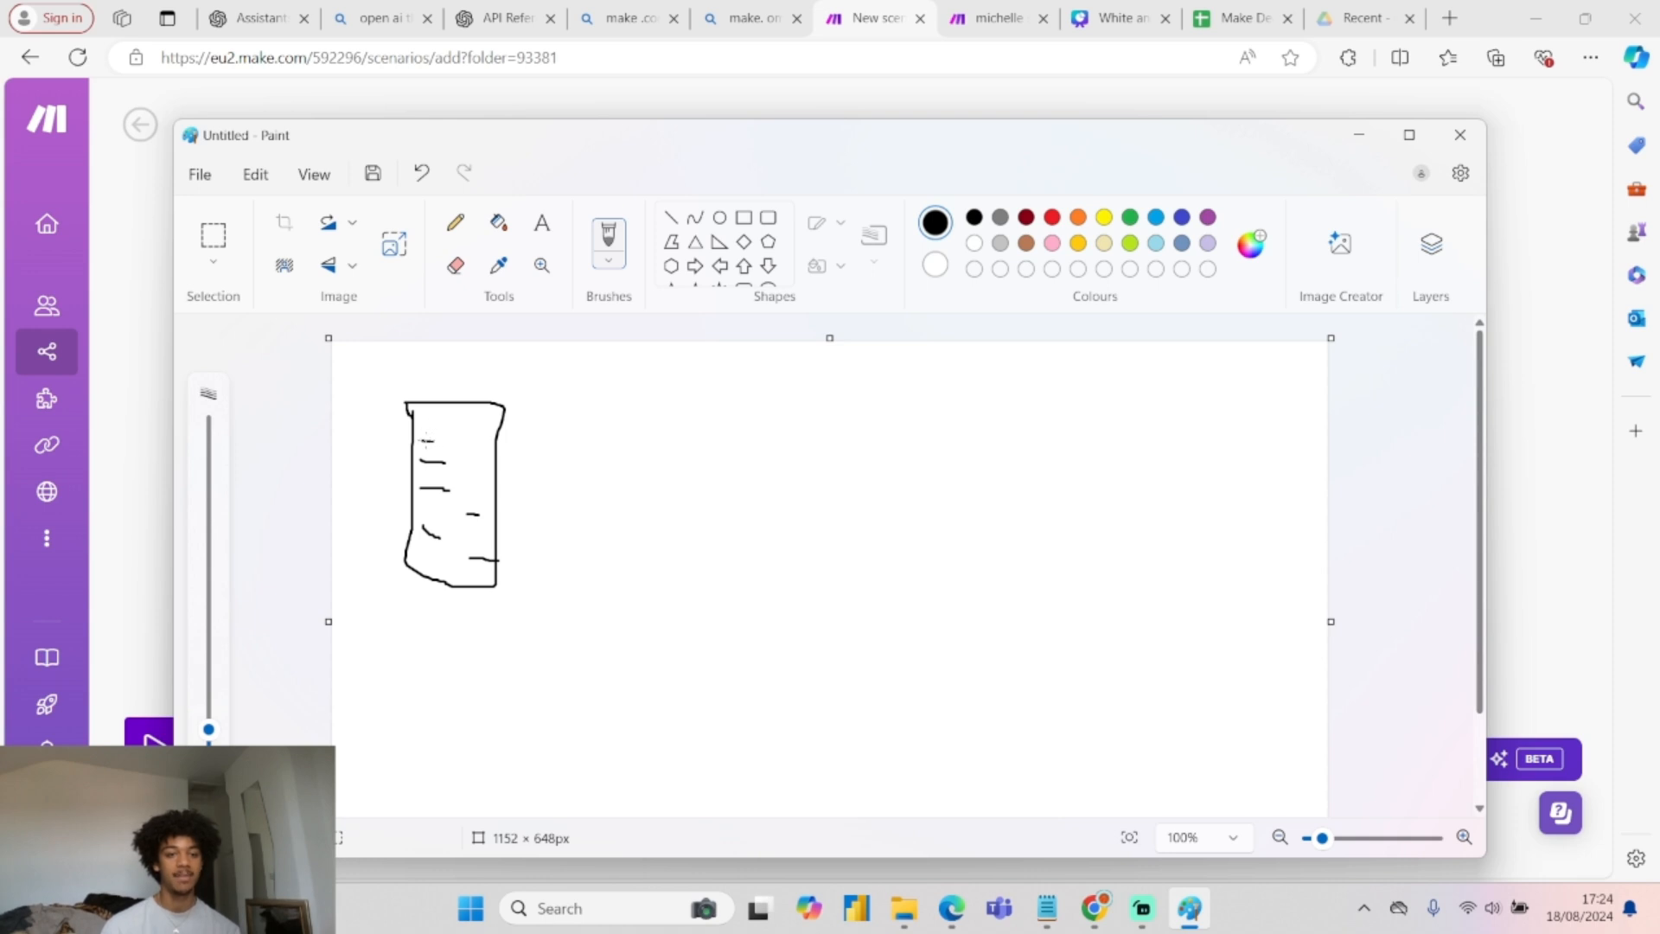
pyautogui.moveTo(424, 442); pyautogui.dragTo(456, 445)
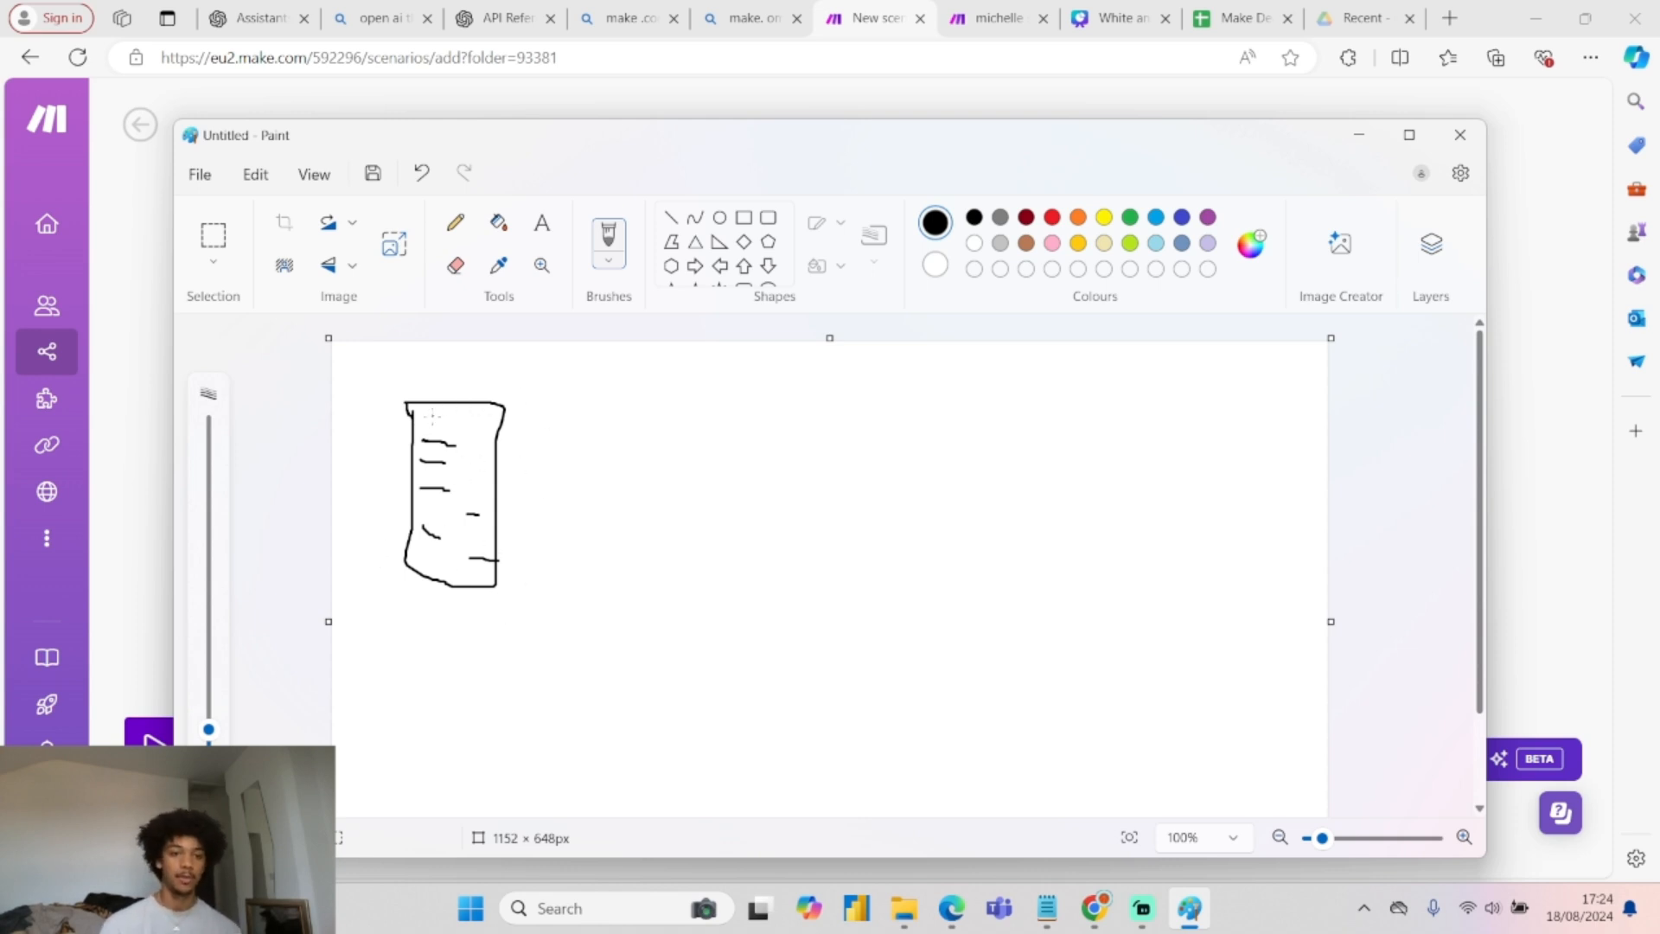
pyautogui.moveTo(438, 423)
pyautogui.mouseDown()
pyautogui.moveTo(418, 426)
pyautogui.moveTo(407, 530)
pyautogui.moveTo(436, 600)
pyautogui.moveTo(500, 562)
pyautogui.moveTo(511, 429)
pyautogui.moveTo(420, 426)
pyautogui.mouseUp()
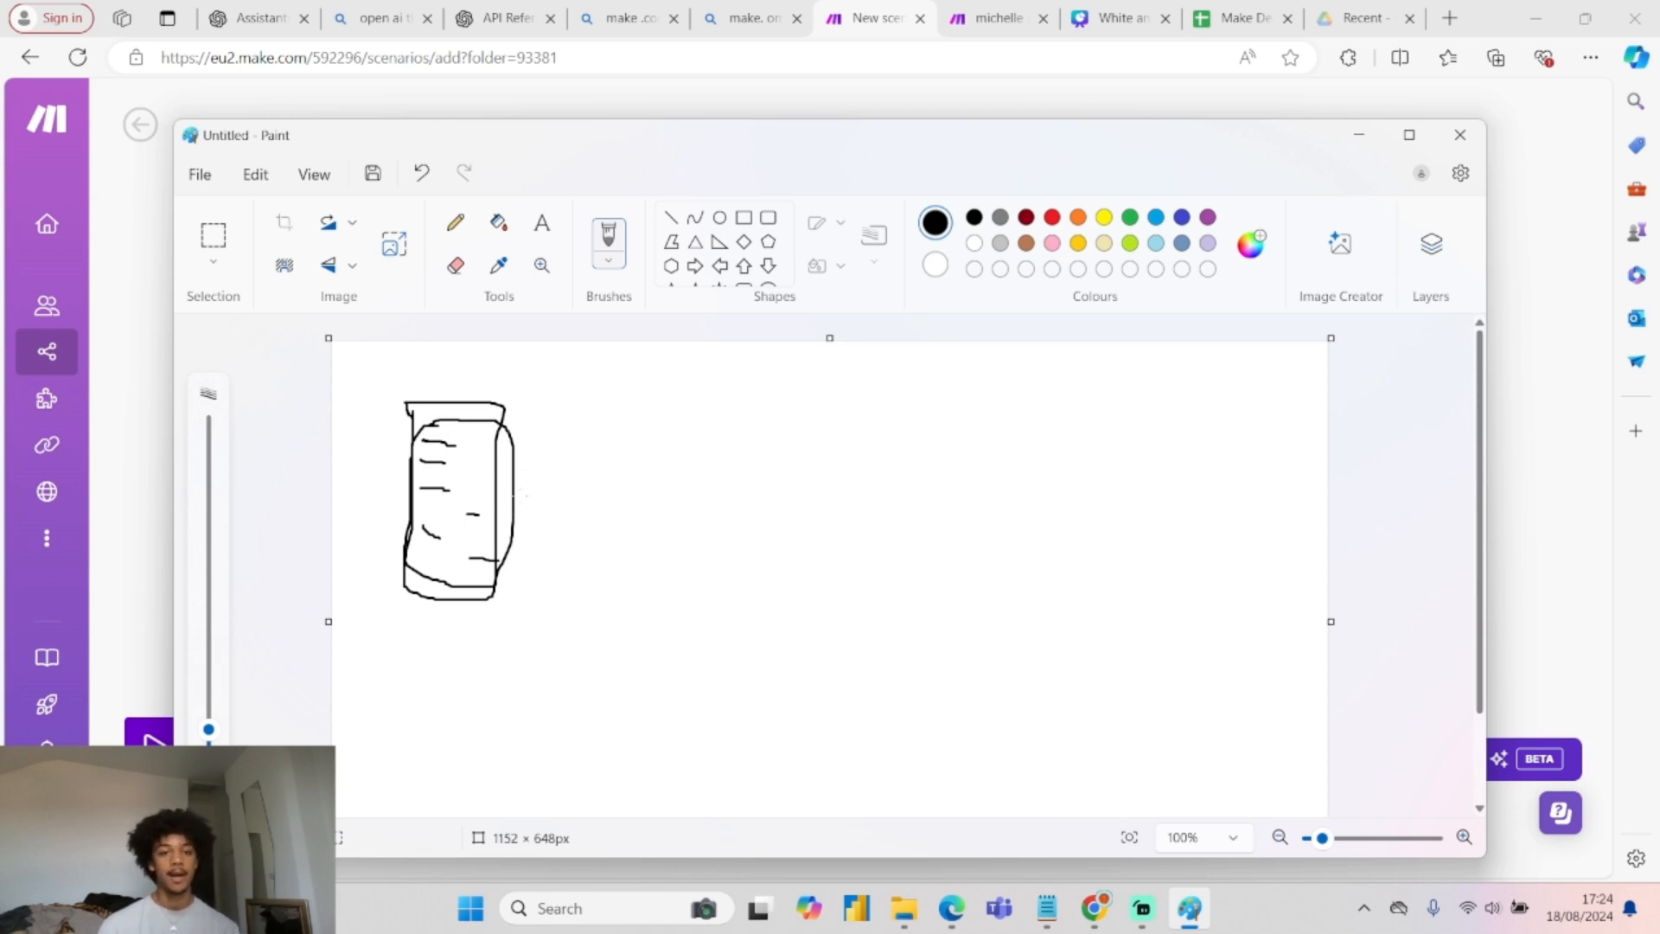
pyautogui.moveTo(547, 493)
pyautogui.mouseDown()
pyautogui.moveTo(671, 484)
pyautogui.moveTo(644, 508)
pyautogui.mouseUp()
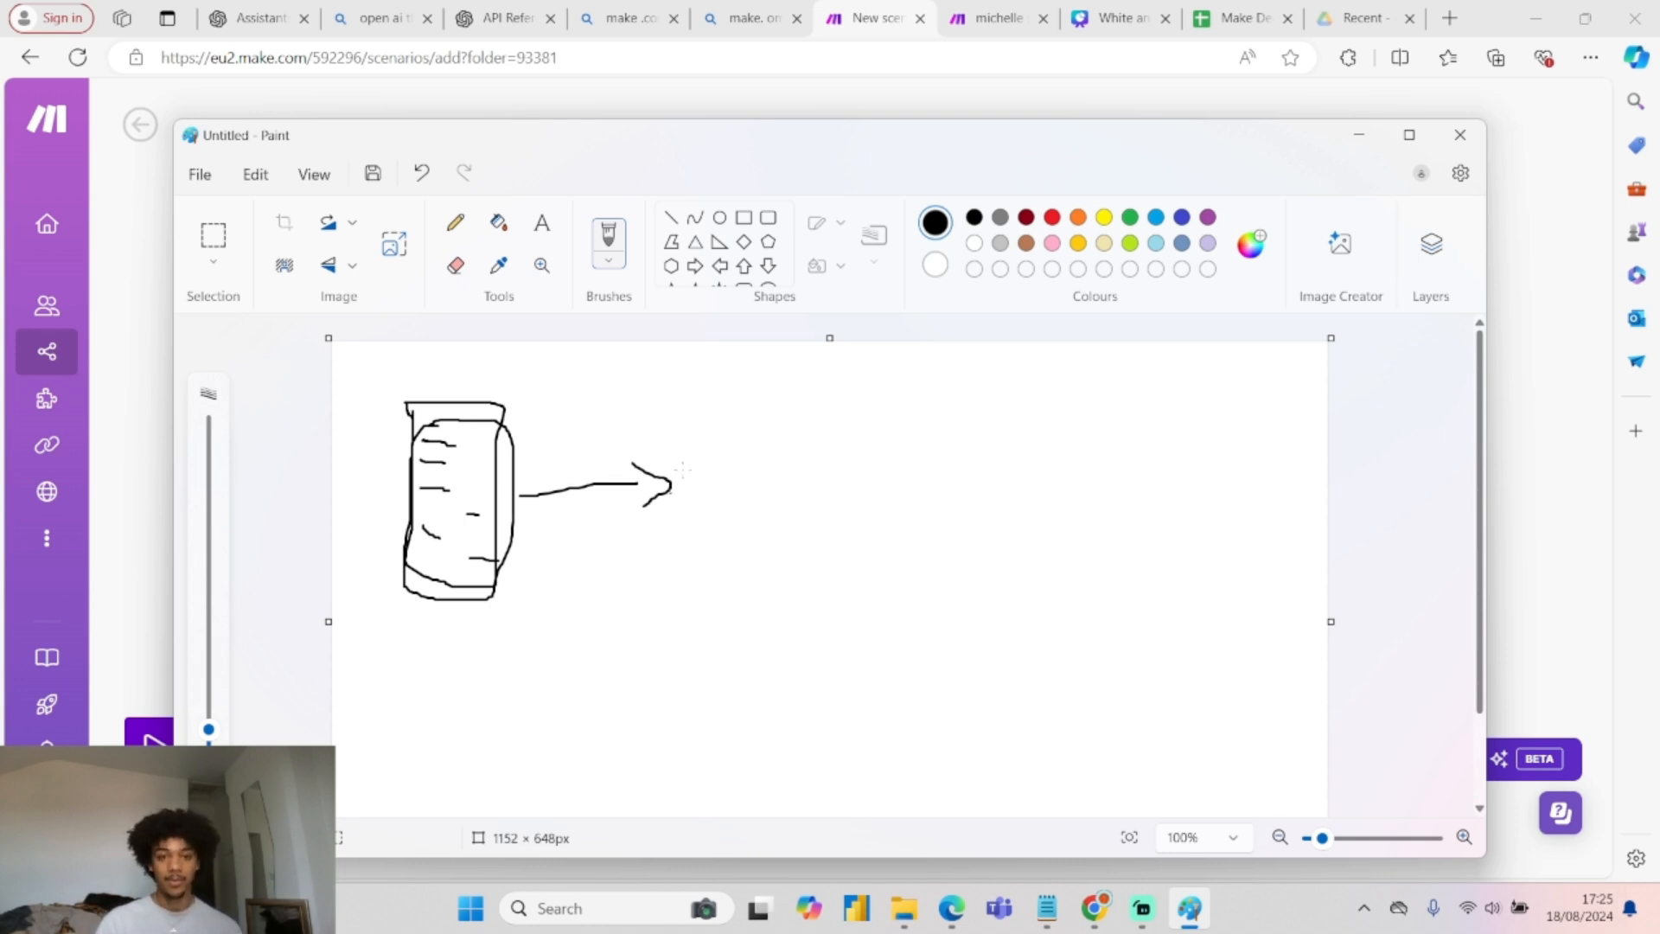
# Handwrite 'Threds' after the arrow, add another arrow to its right, and minimise Paint.
pyautogui.moveTo(696, 408)
pyautogui.mouseDown()
pyautogui.moveTo(705, 513)
pyautogui.moveTo(778, 400)
pyautogui.moveTo(746, 454)
pyautogui.moveTo(785, 529)
pyautogui.mouseUp()
pyautogui.moveTo(820, 451)
pyautogui.mouseDown()
pyautogui.moveTo(807, 515)
pyautogui.moveTo(856, 457)
pyautogui.mouseUp()
pyautogui.moveTo(825, 490)
pyautogui.mouseDown()
pyautogui.moveTo(859, 486)
pyautogui.moveTo(854, 512)
pyautogui.moveTo(883, 501)
pyautogui.mouseUp()
pyautogui.moveTo(873, 459)
pyautogui.mouseDown()
pyautogui.moveTo(851, 526)
pyautogui.moveTo(884, 553)
pyautogui.mouseUp()
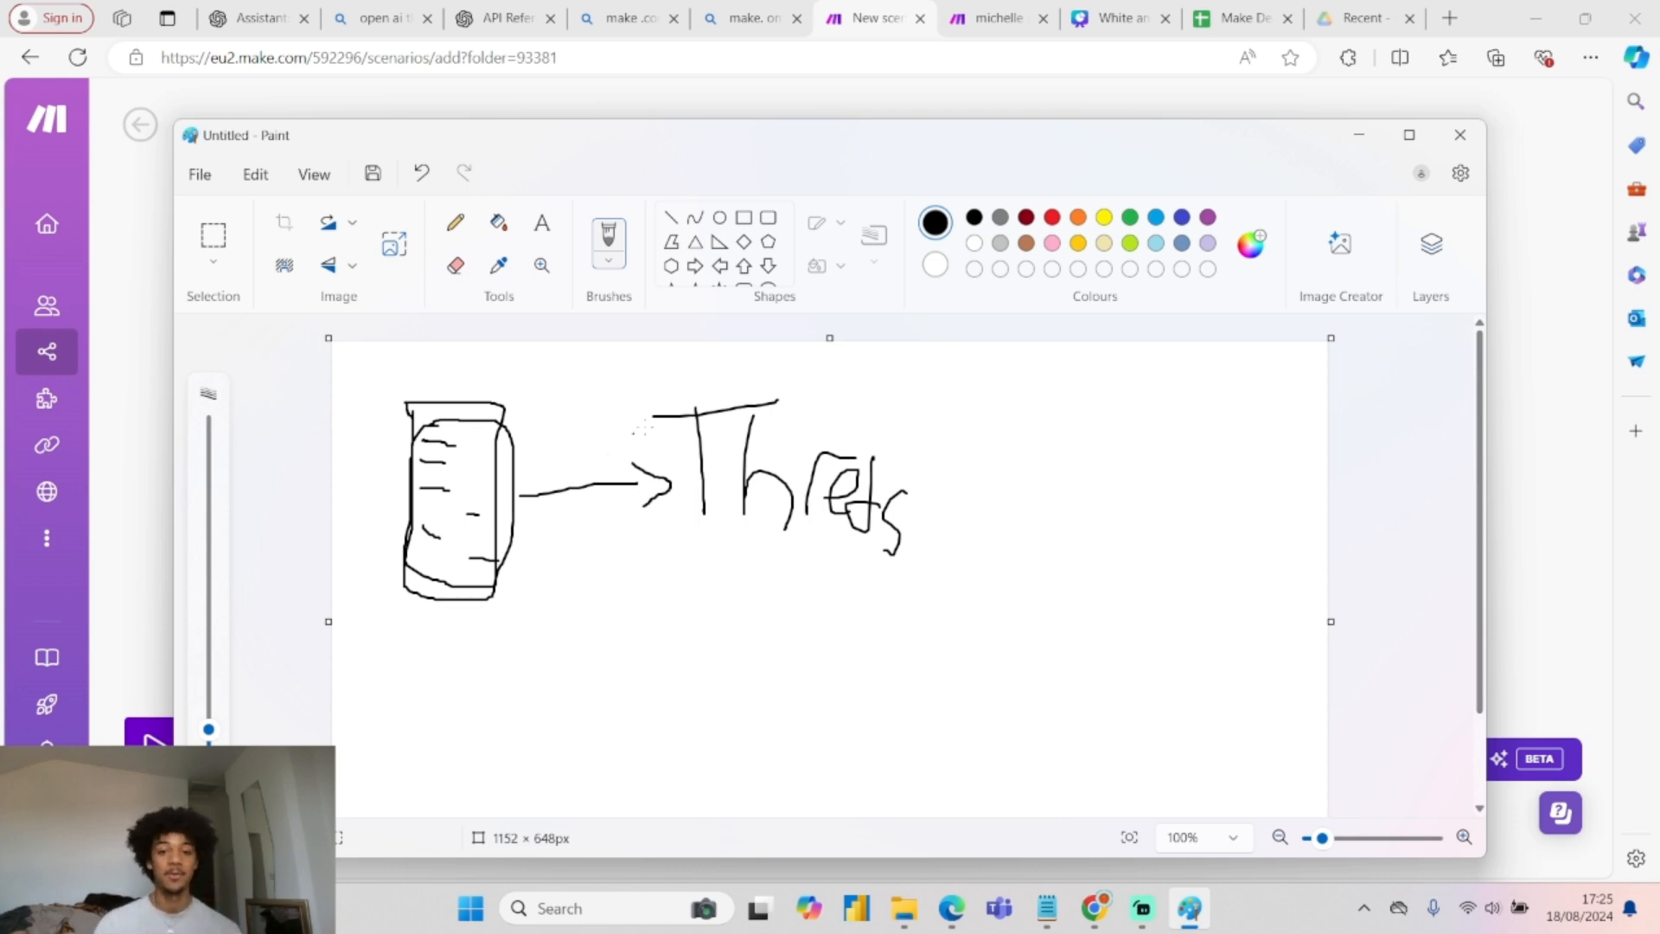
pyautogui.moveTo(912, 536)
pyautogui.mouseDown()
pyautogui.moveTo(1029, 534)
pyautogui.moveTo(996, 522)
pyautogui.moveTo(1130, 506)
pyautogui.moveTo(1232, 538)
pyautogui.moveTo(1245, 560)
pyautogui.moveTo(1260, 547)
pyautogui.moveTo(1260, 564)
pyautogui.mouseUp()
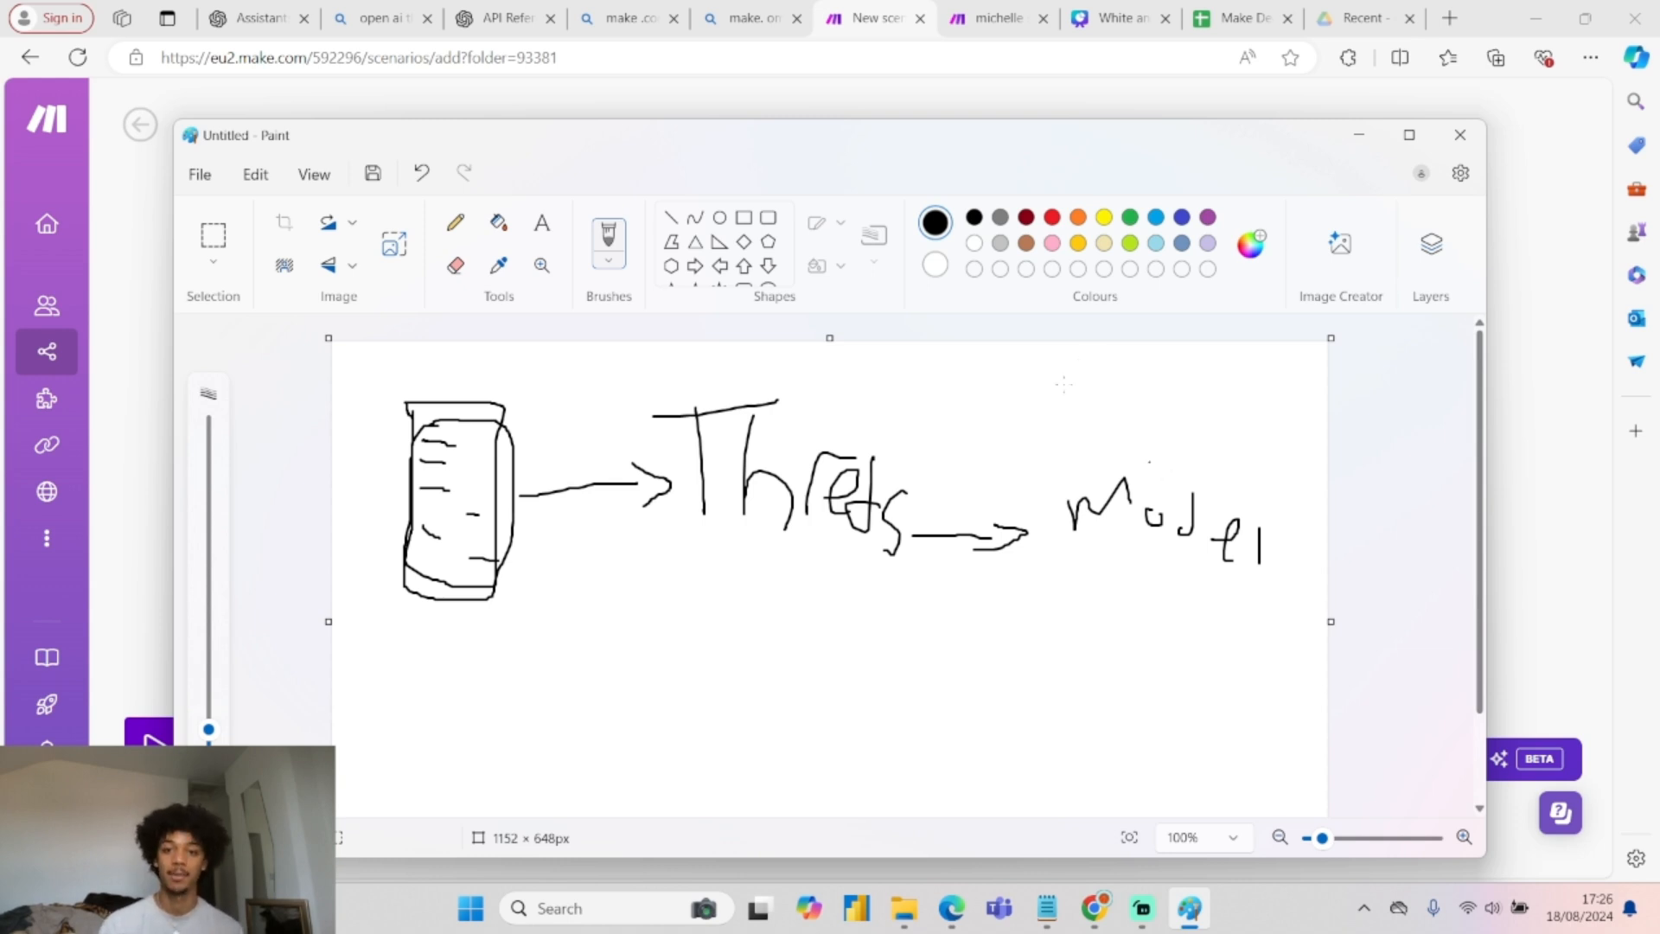
pyautogui.click(1359, 135)
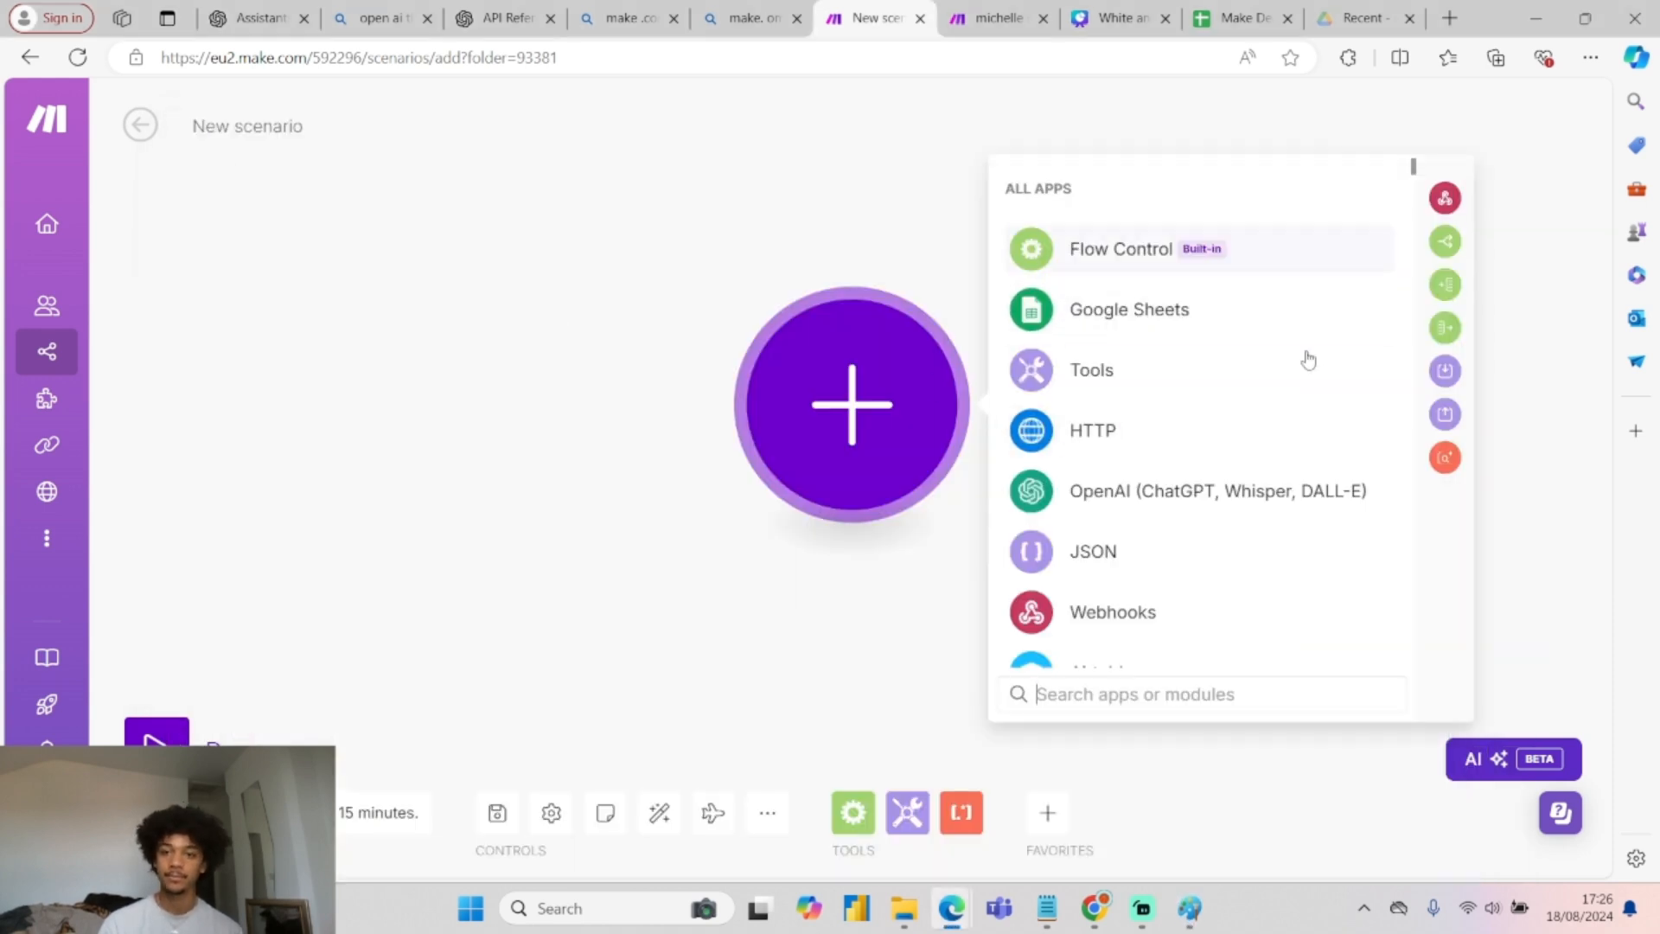
# Add a Google Sheets Search Rows module, found by searching 'search', as the first module.
pyautogui.click(1159, 298)
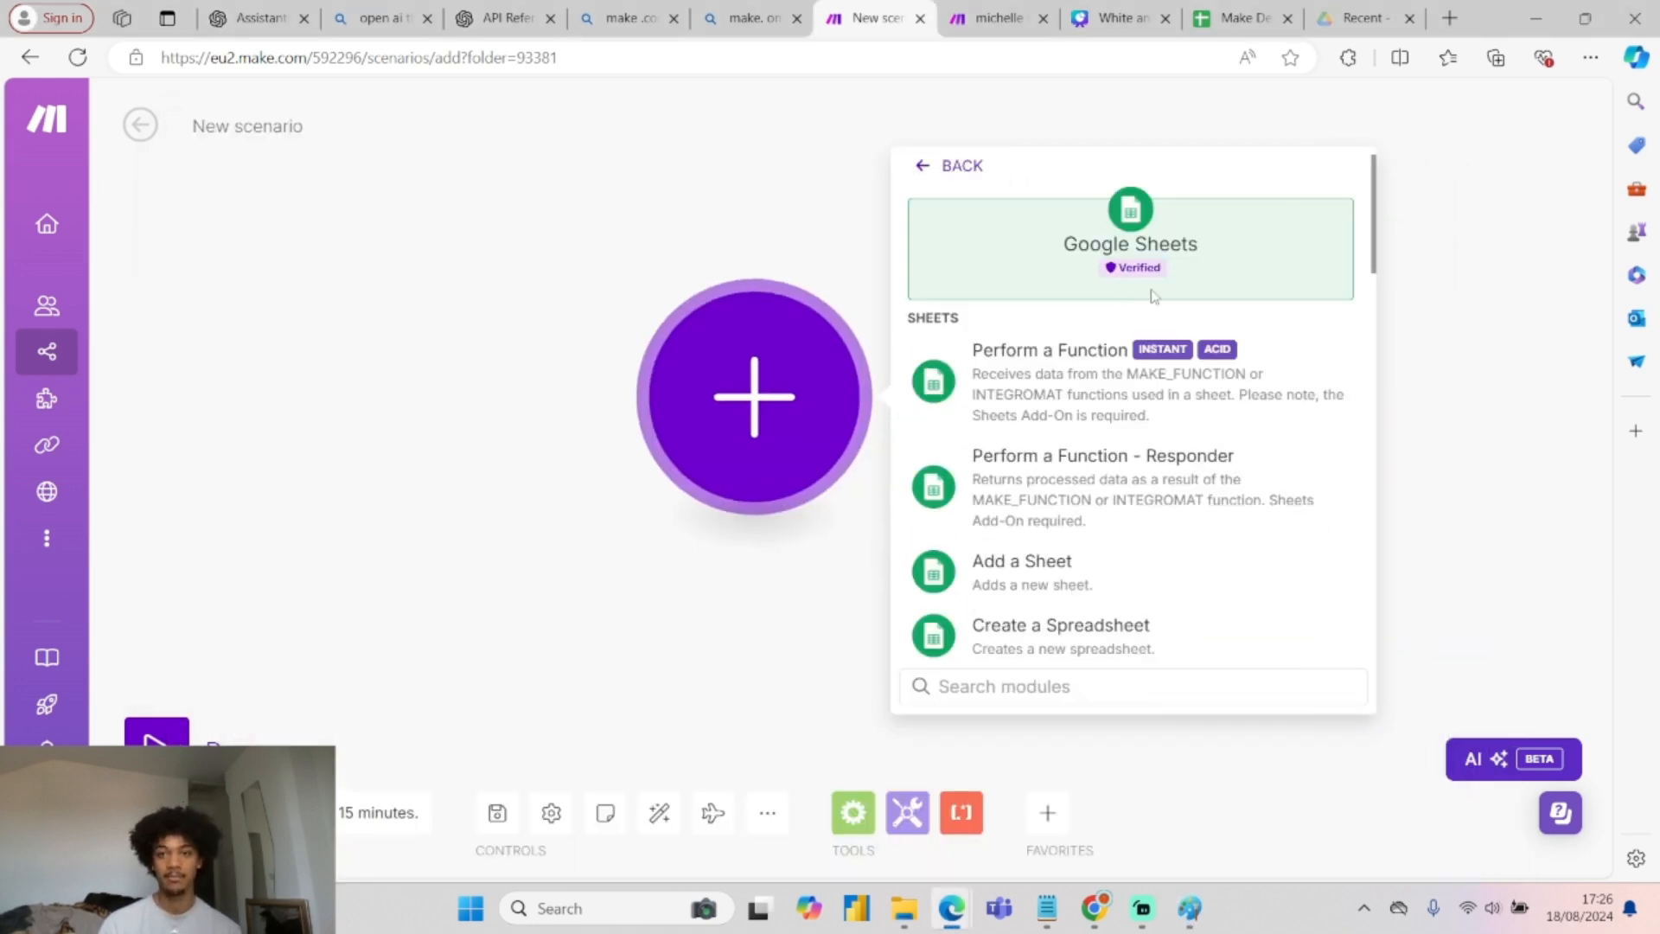
pyautogui.click(1073, 685)
pyautogui.write('search')
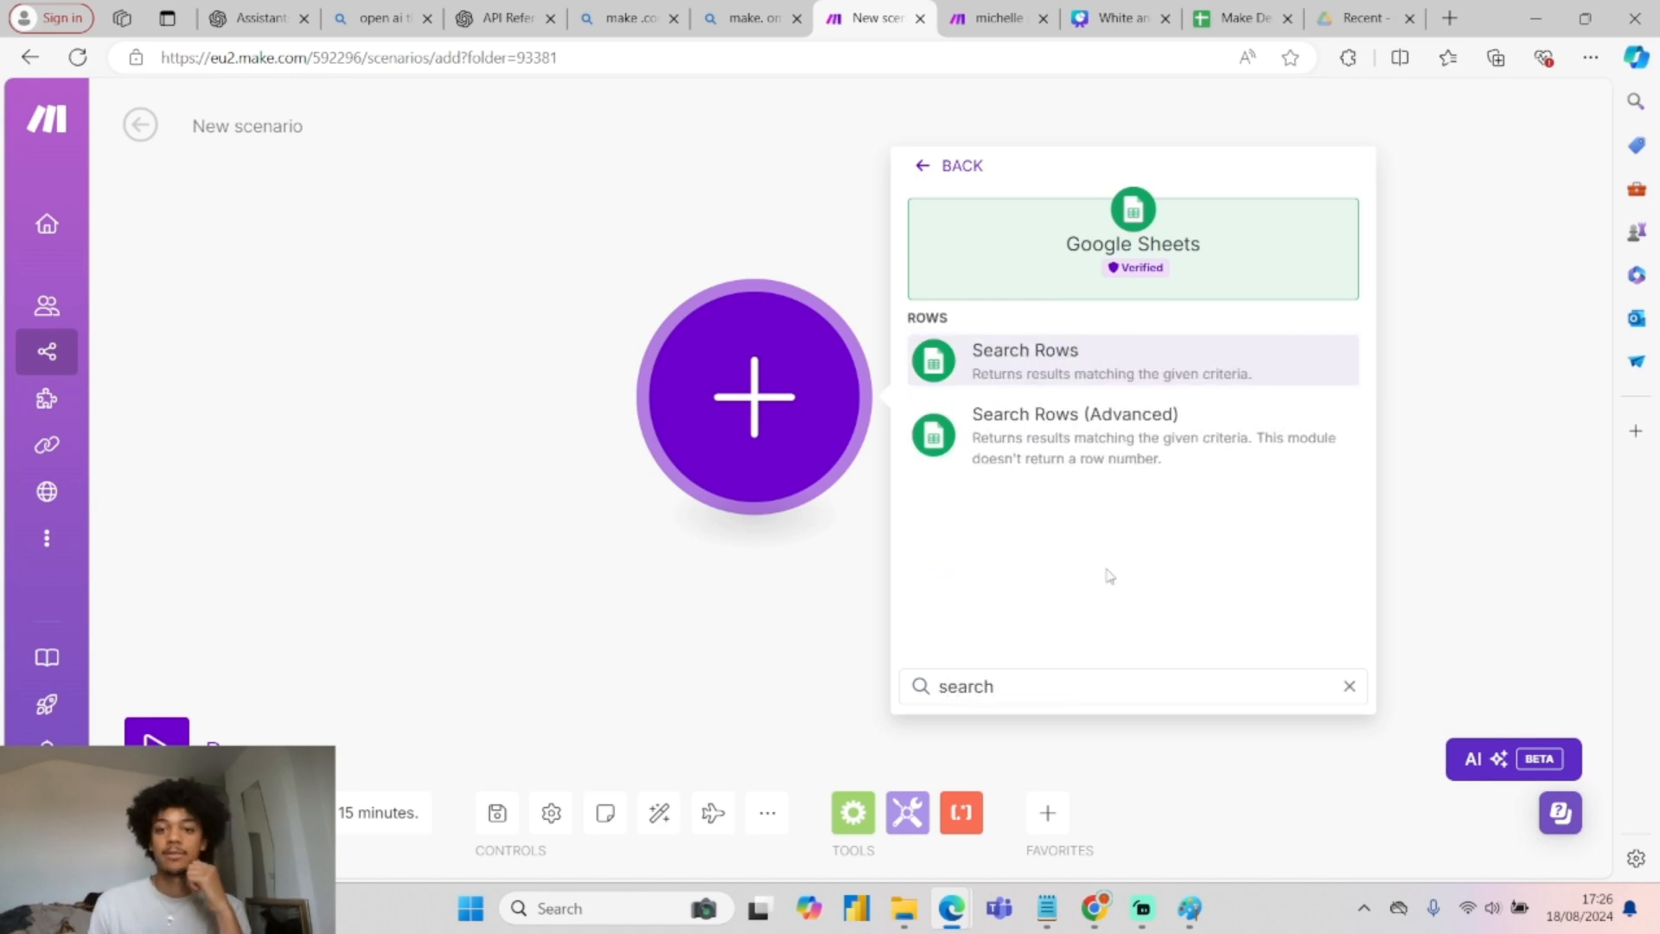
pyautogui.click(1091, 375)
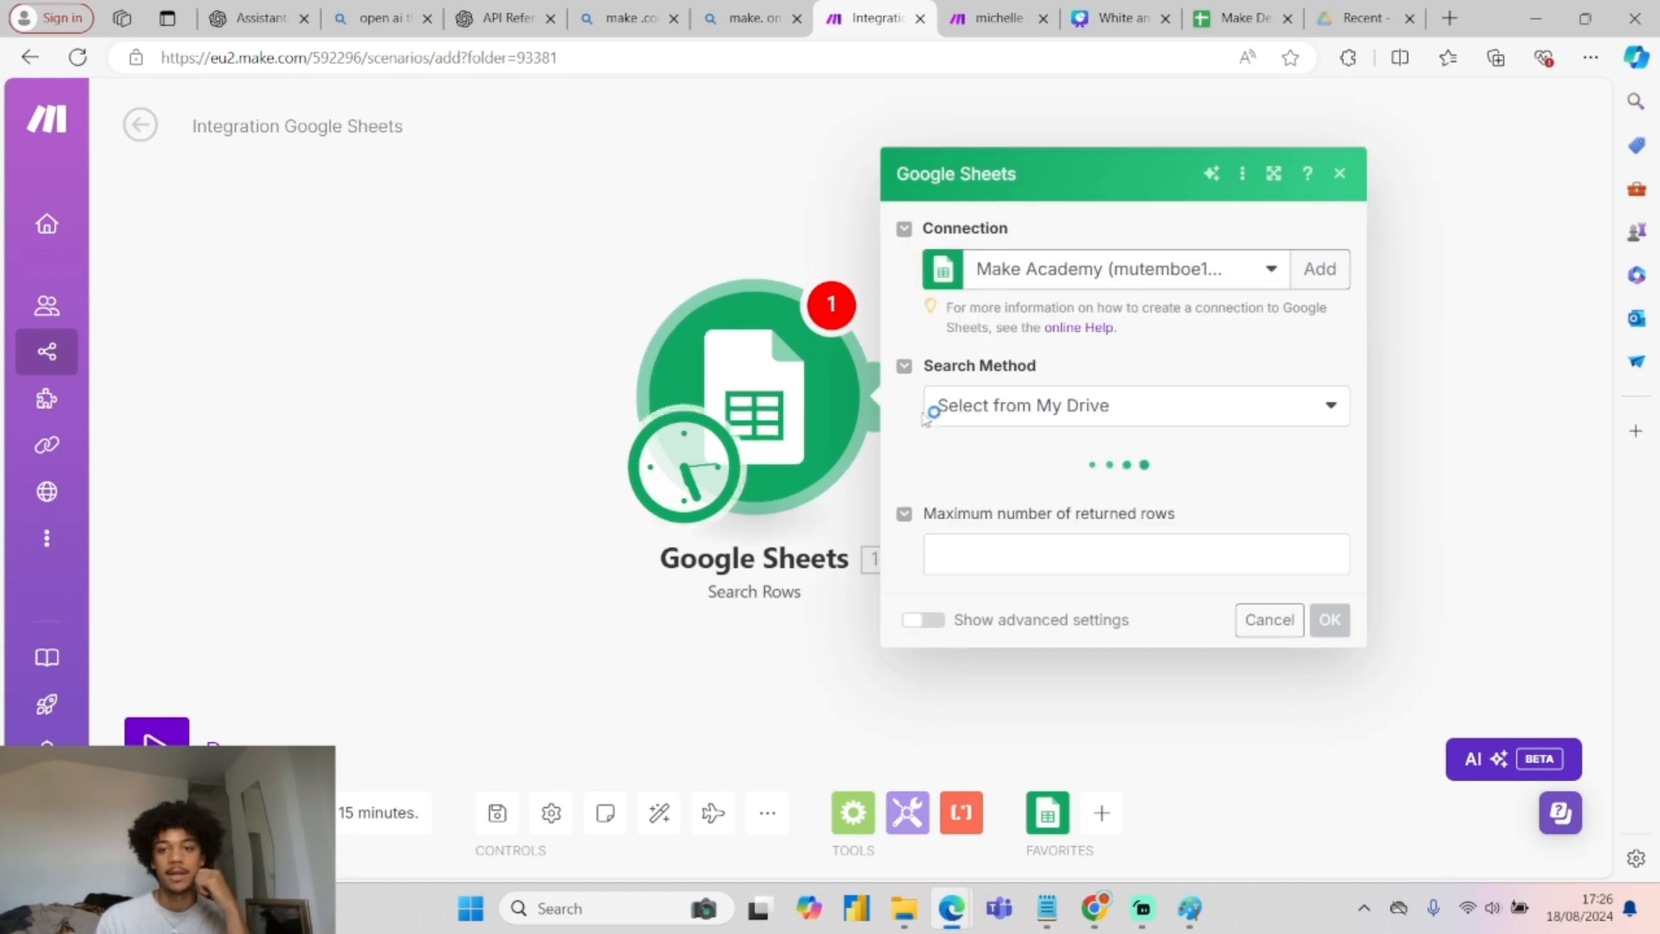
# Clear the thread_id value in cell C2 of the Make Dead Leads sheet.
pyautogui.click(1237, 18)
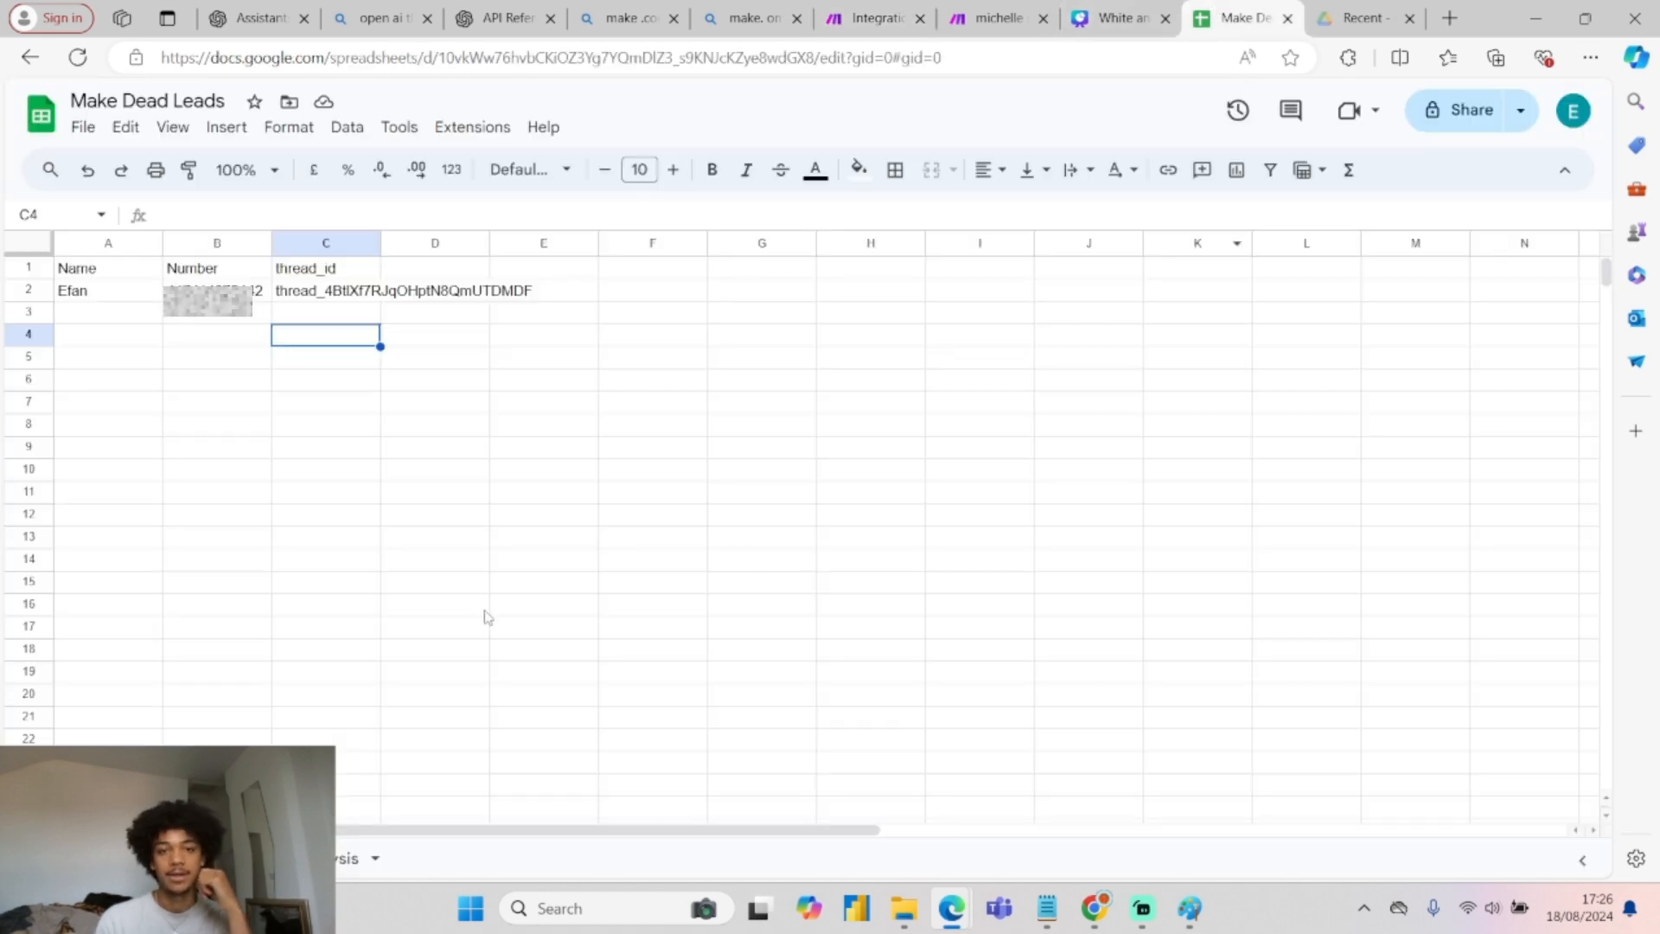
pyautogui.click(317, 294)
pyautogui.press('Delete')
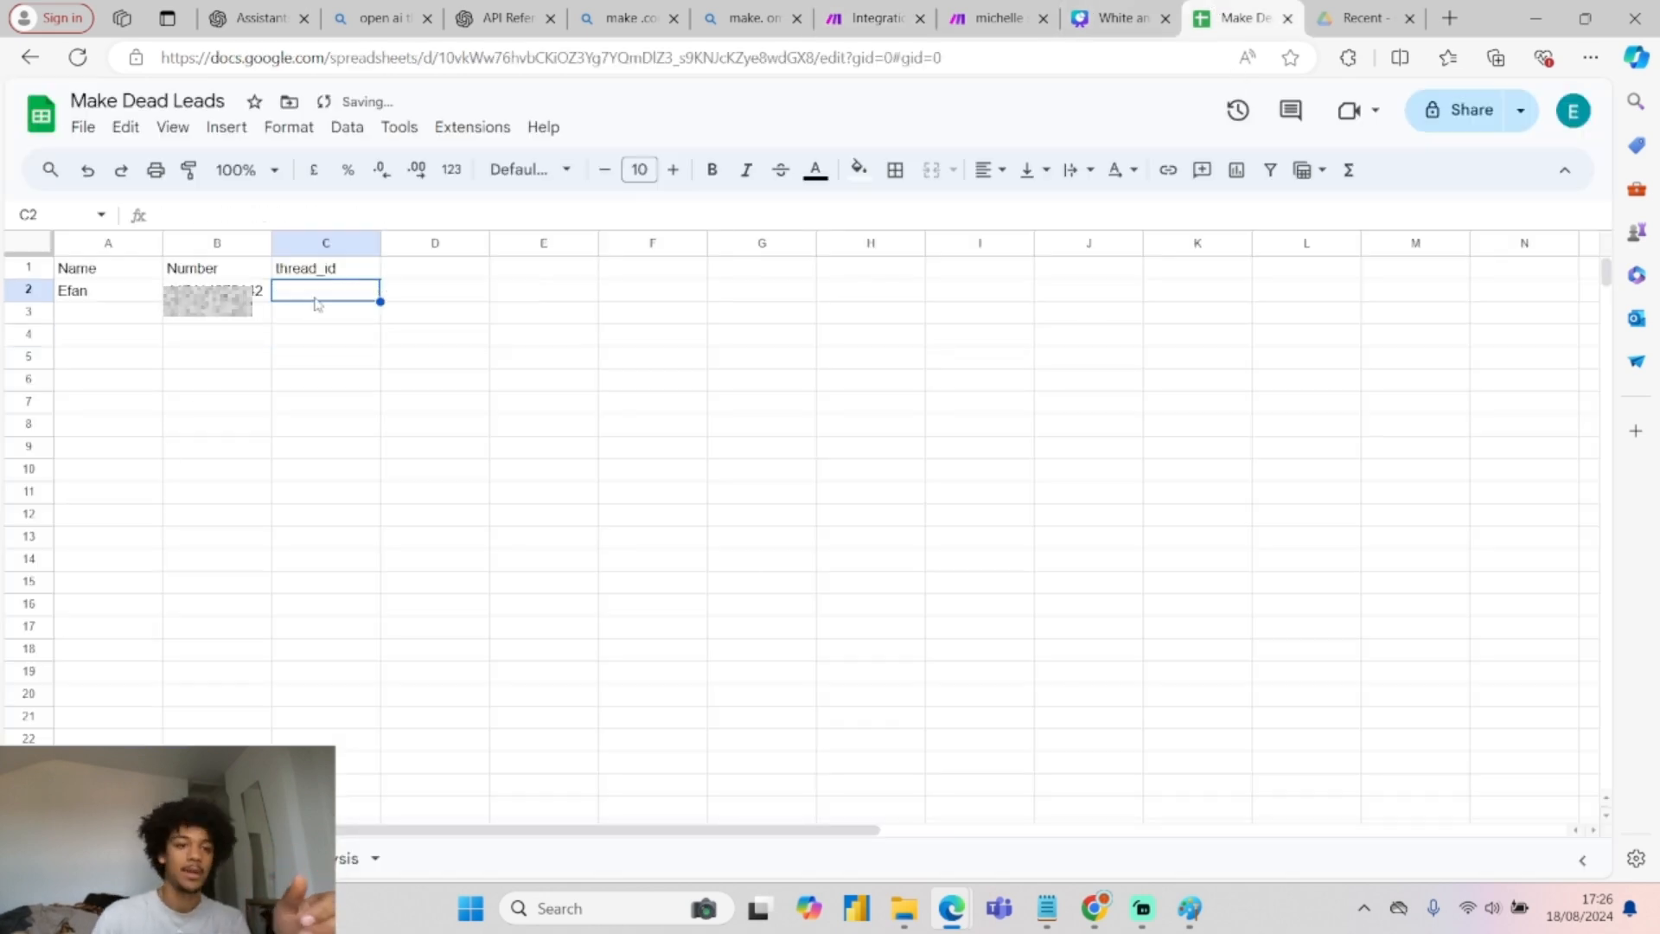
# Review the Name and Number columns and the values in A2 and B2.
pyautogui.moveTo(101, 296); pyautogui.dragTo(108, 759)
pyautogui.moveTo(207, 278); pyautogui.dragTo(208, 715)
pyautogui.click(332, 379)
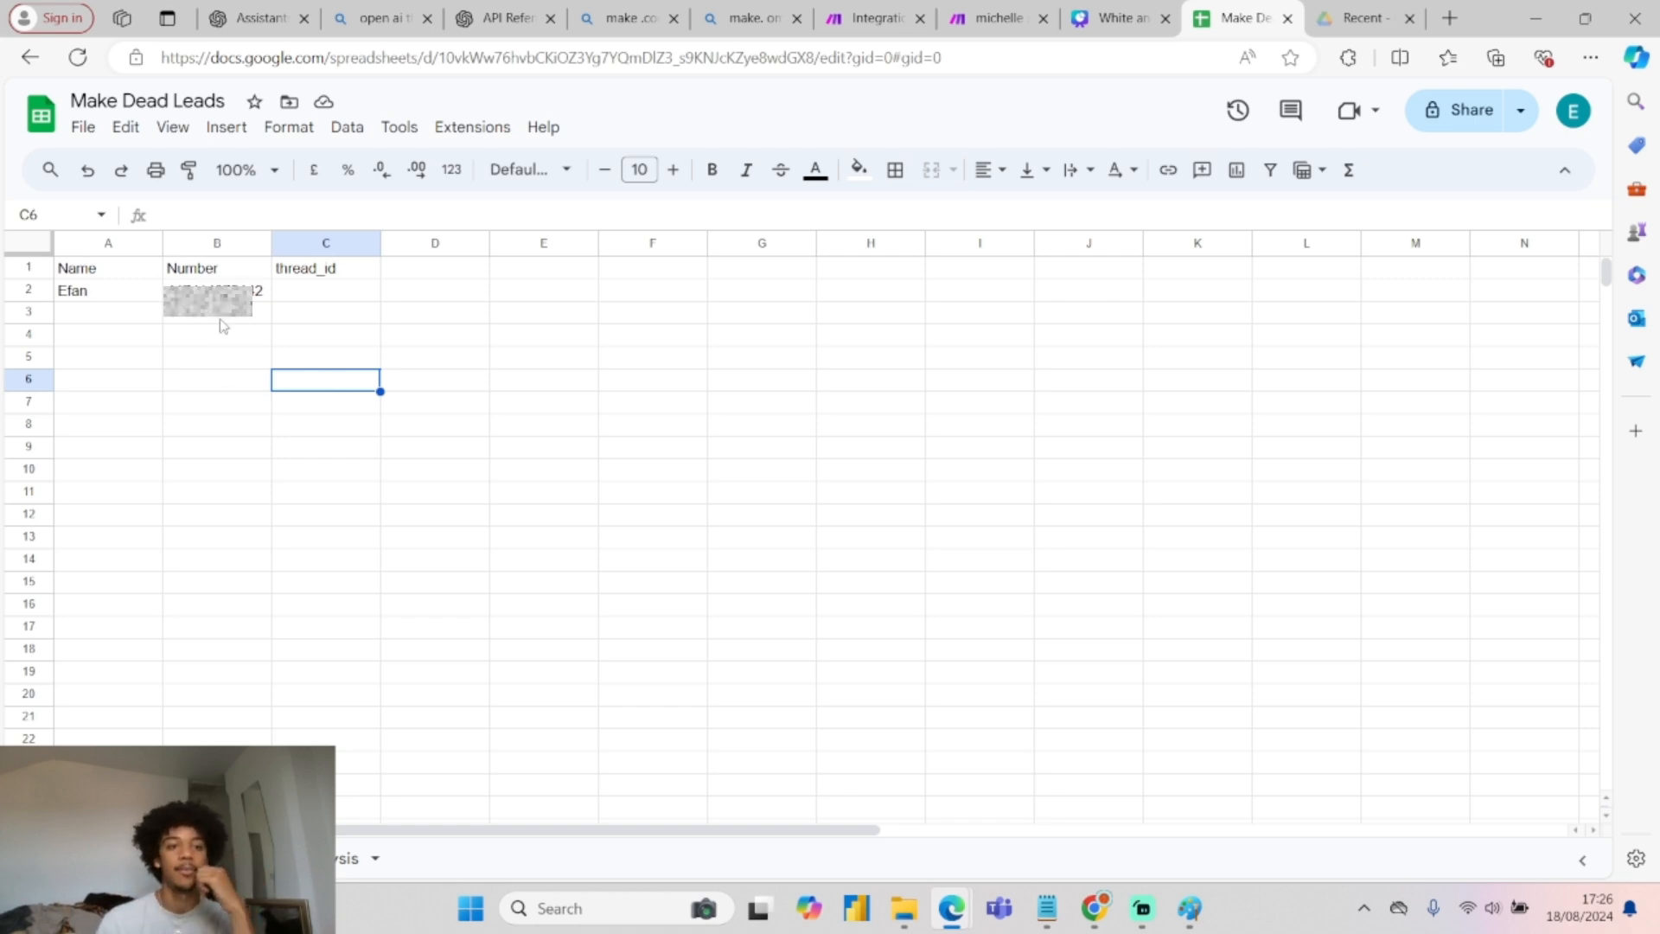
pyautogui.click(214, 292)
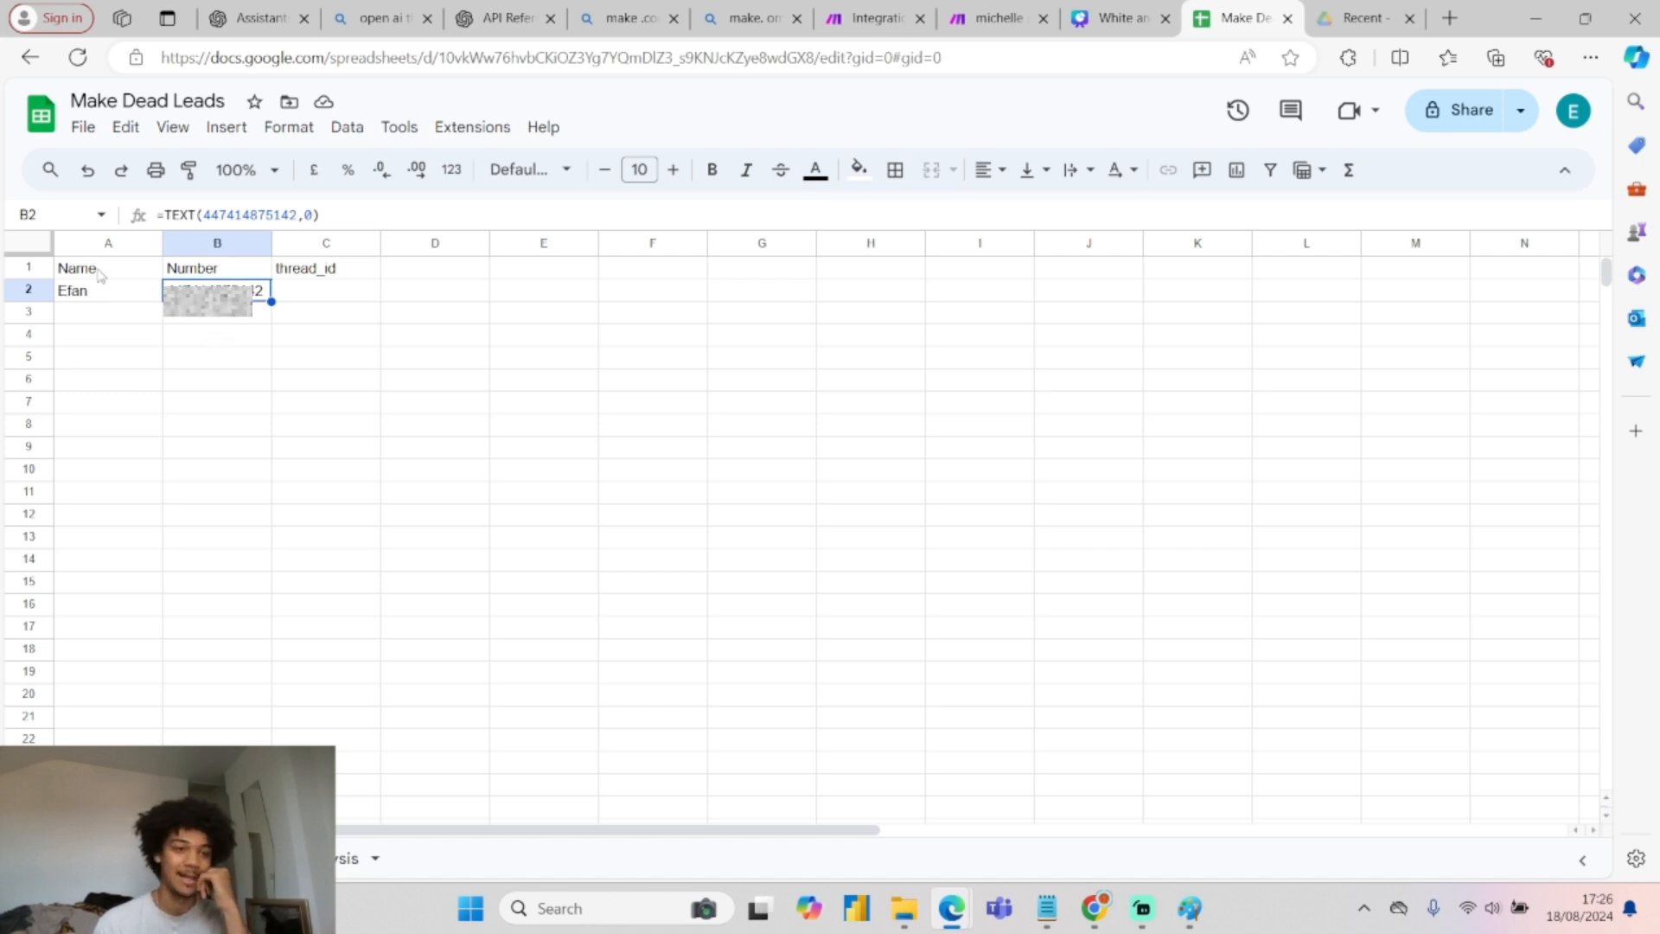
pyautogui.click(137, 295)
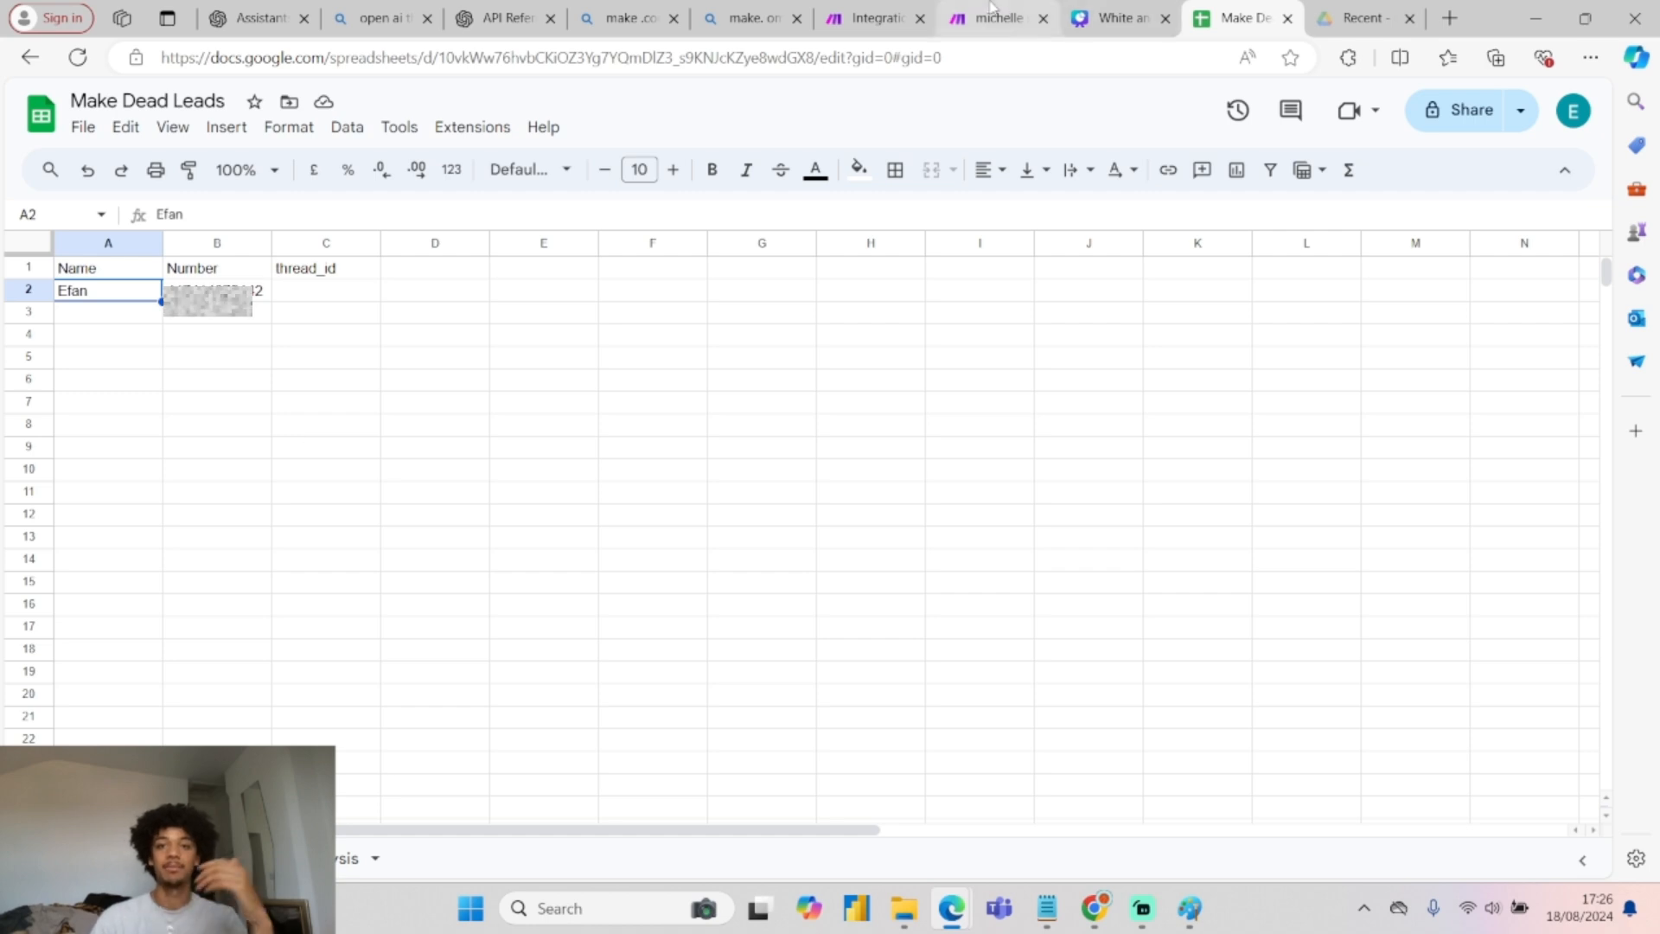
pyautogui.click(992, 12)
# Point Search Rows at Sheet1 of the Make Dead Leads spreadsheet and confirm with OK.
pyautogui.click(873, 18)
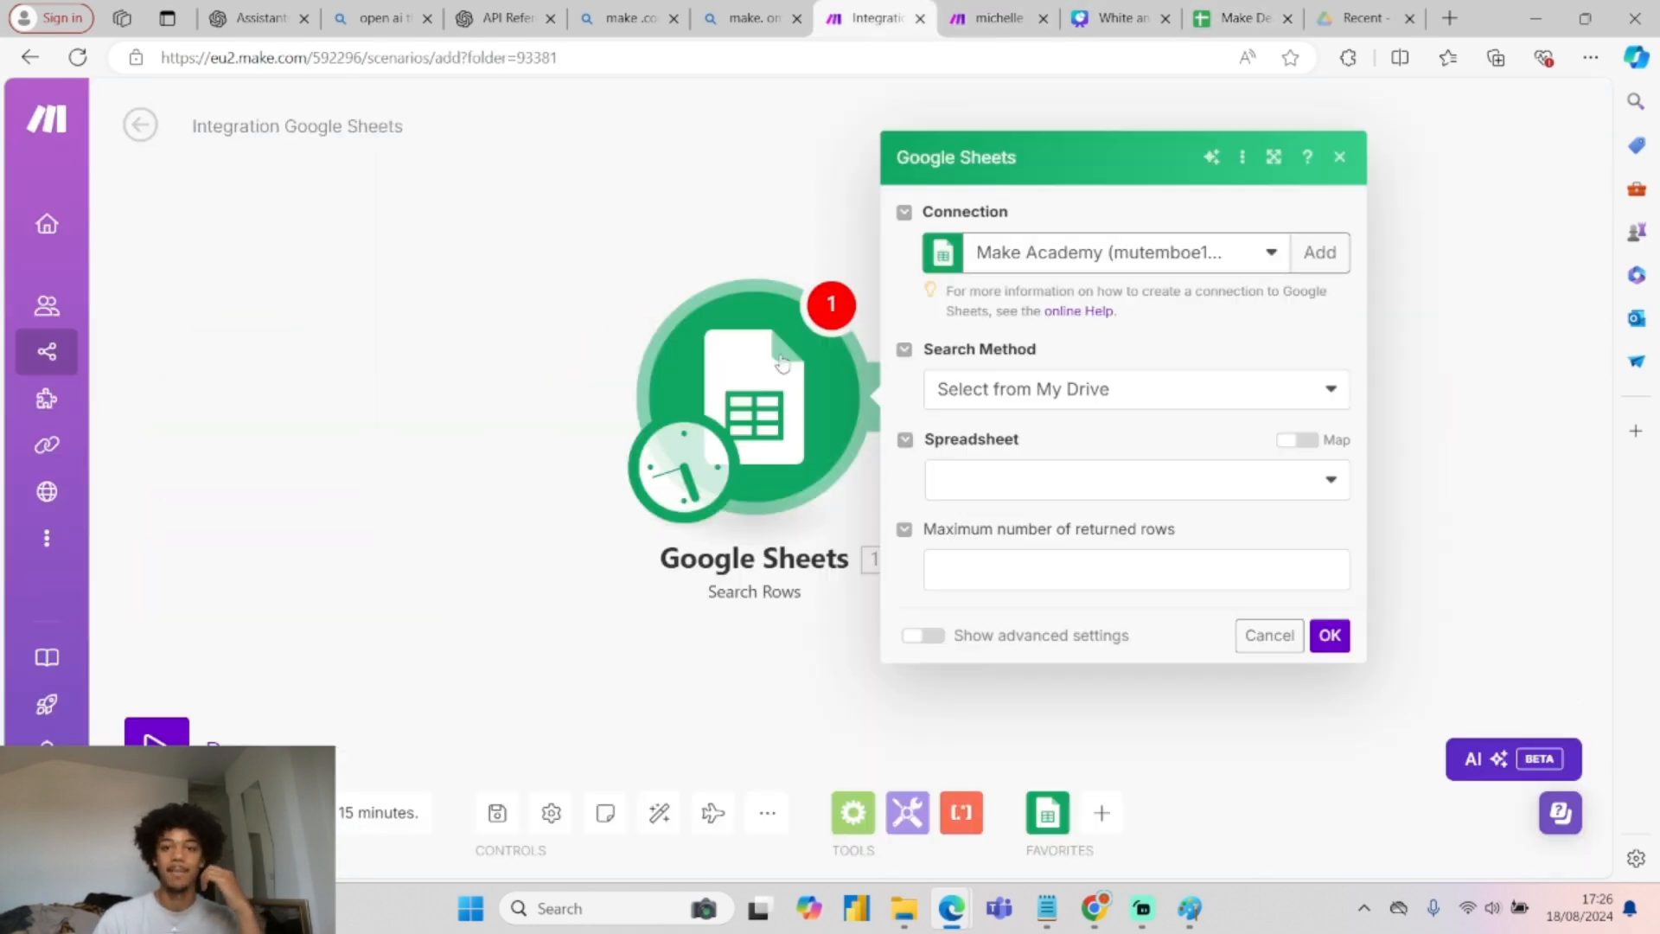
pyautogui.click(1041, 480)
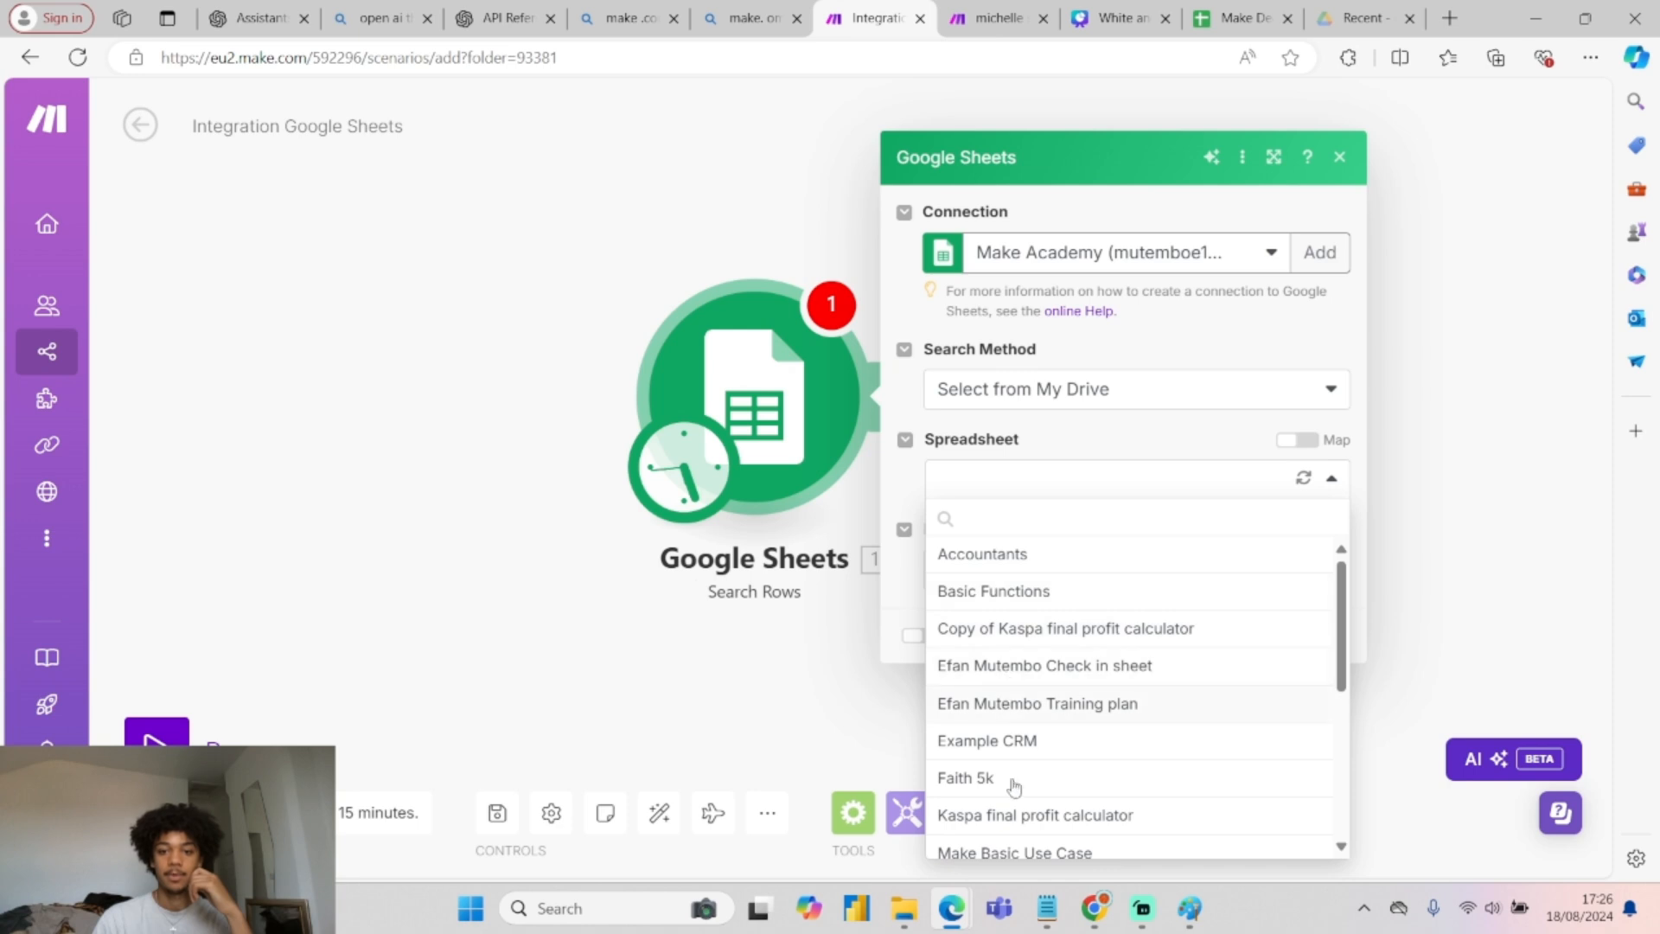
pyautogui.scroll(-3, 1031, 744)
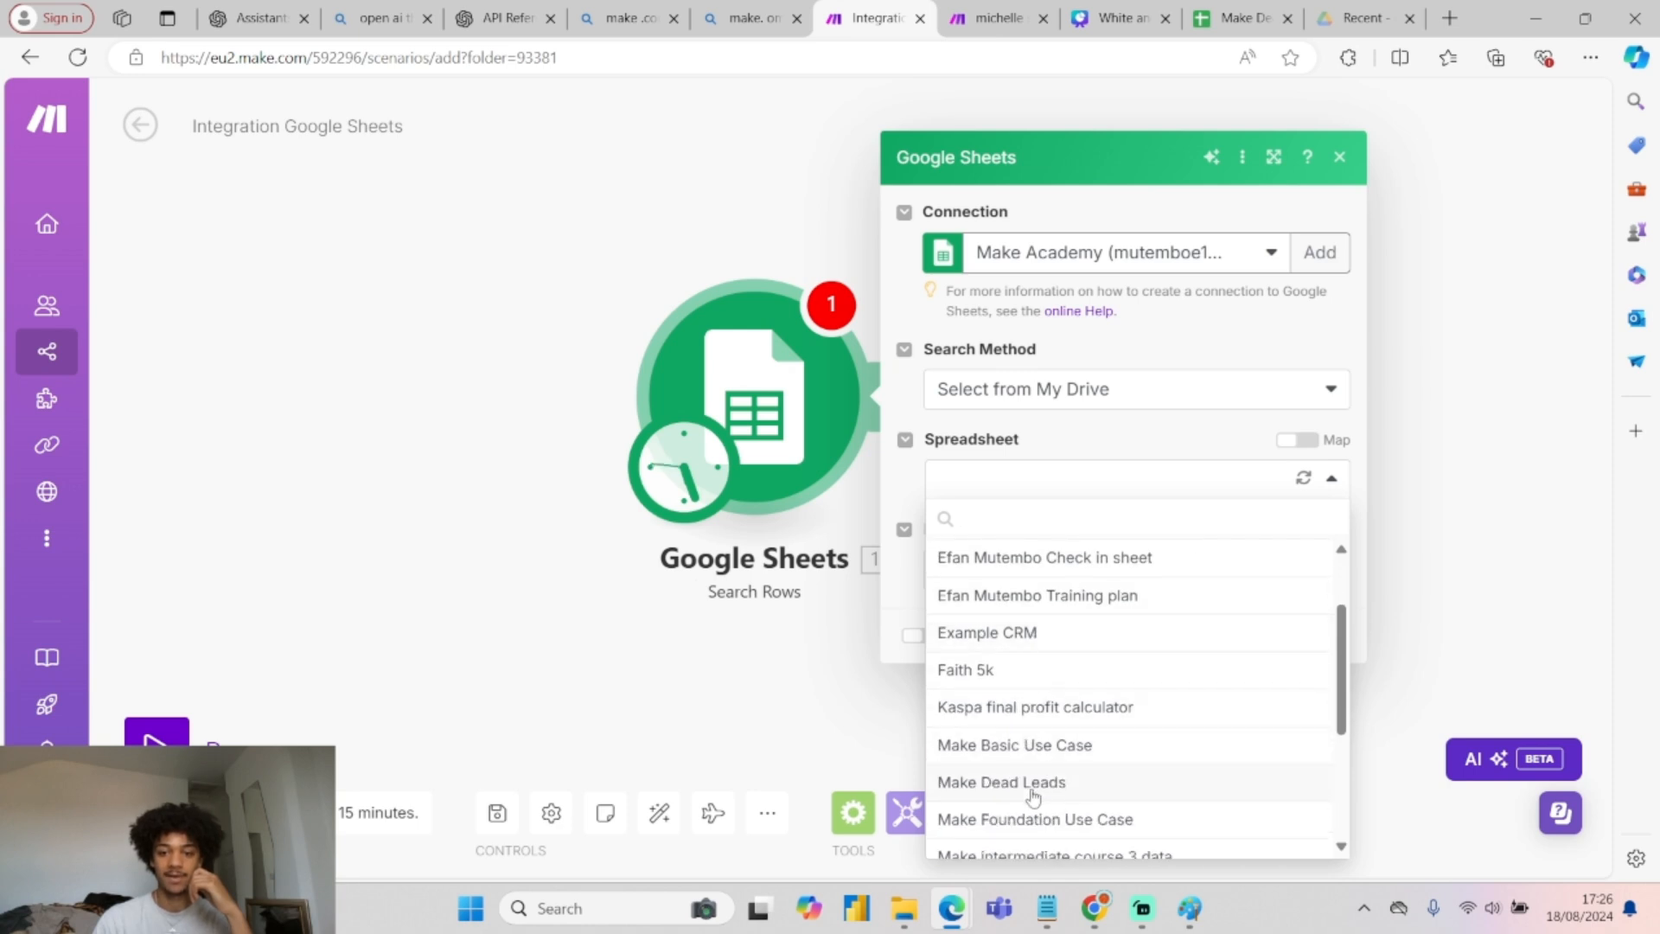
pyautogui.click(1001, 781)
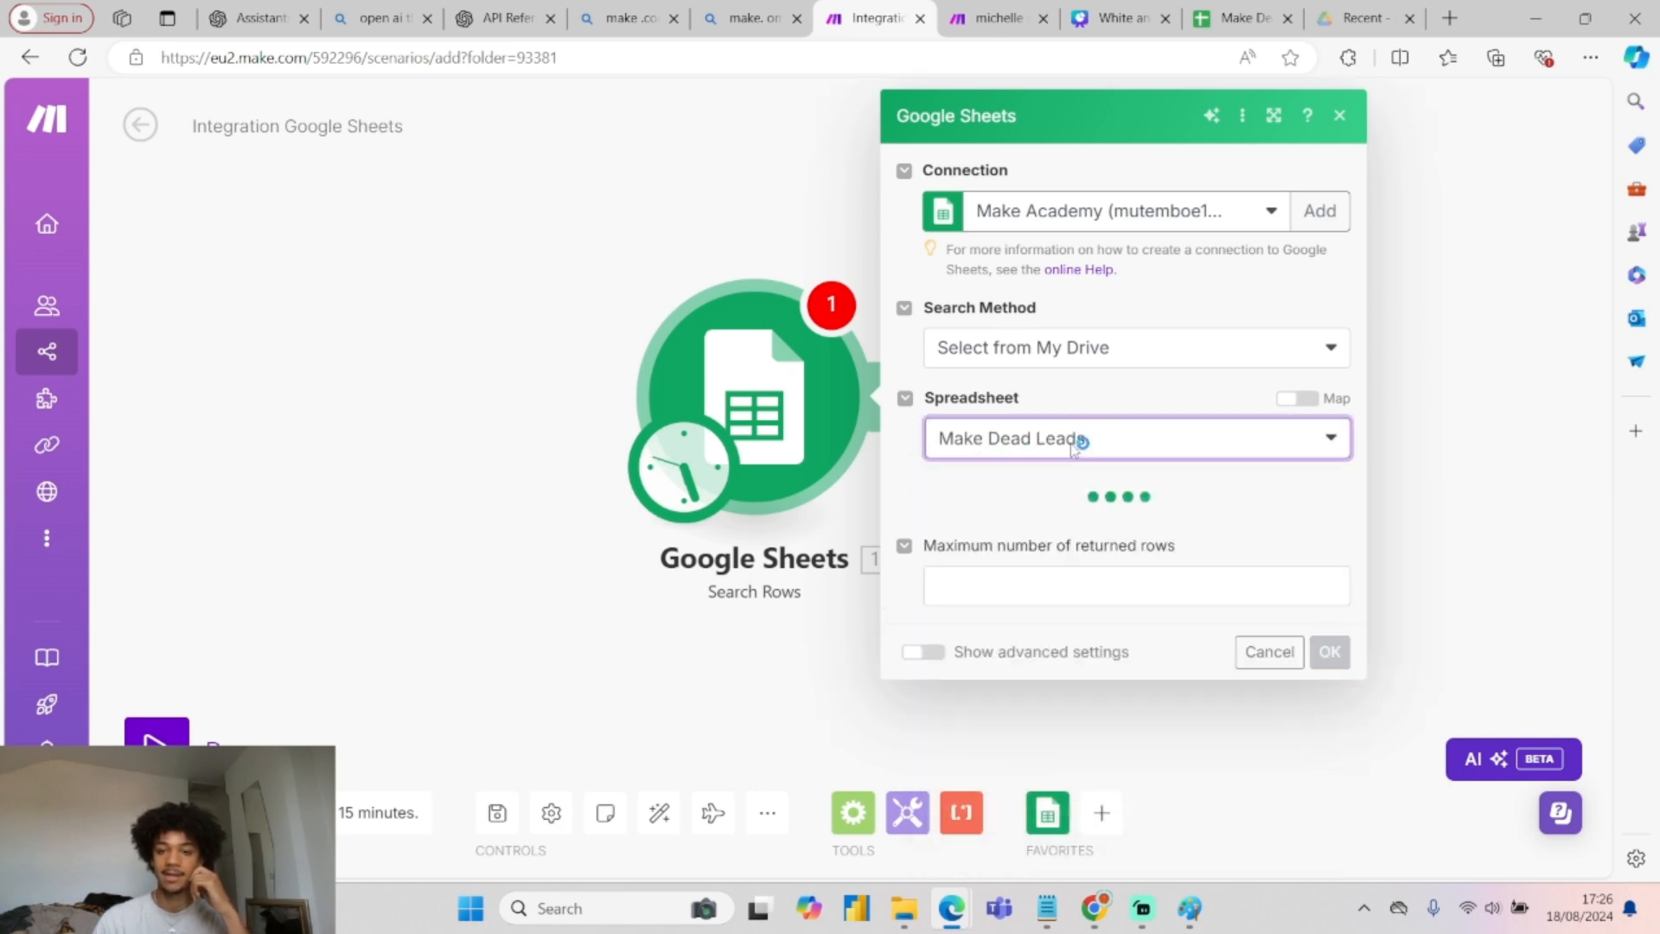
pyautogui.click(1067, 540)
pyautogui.click(1022, 562)
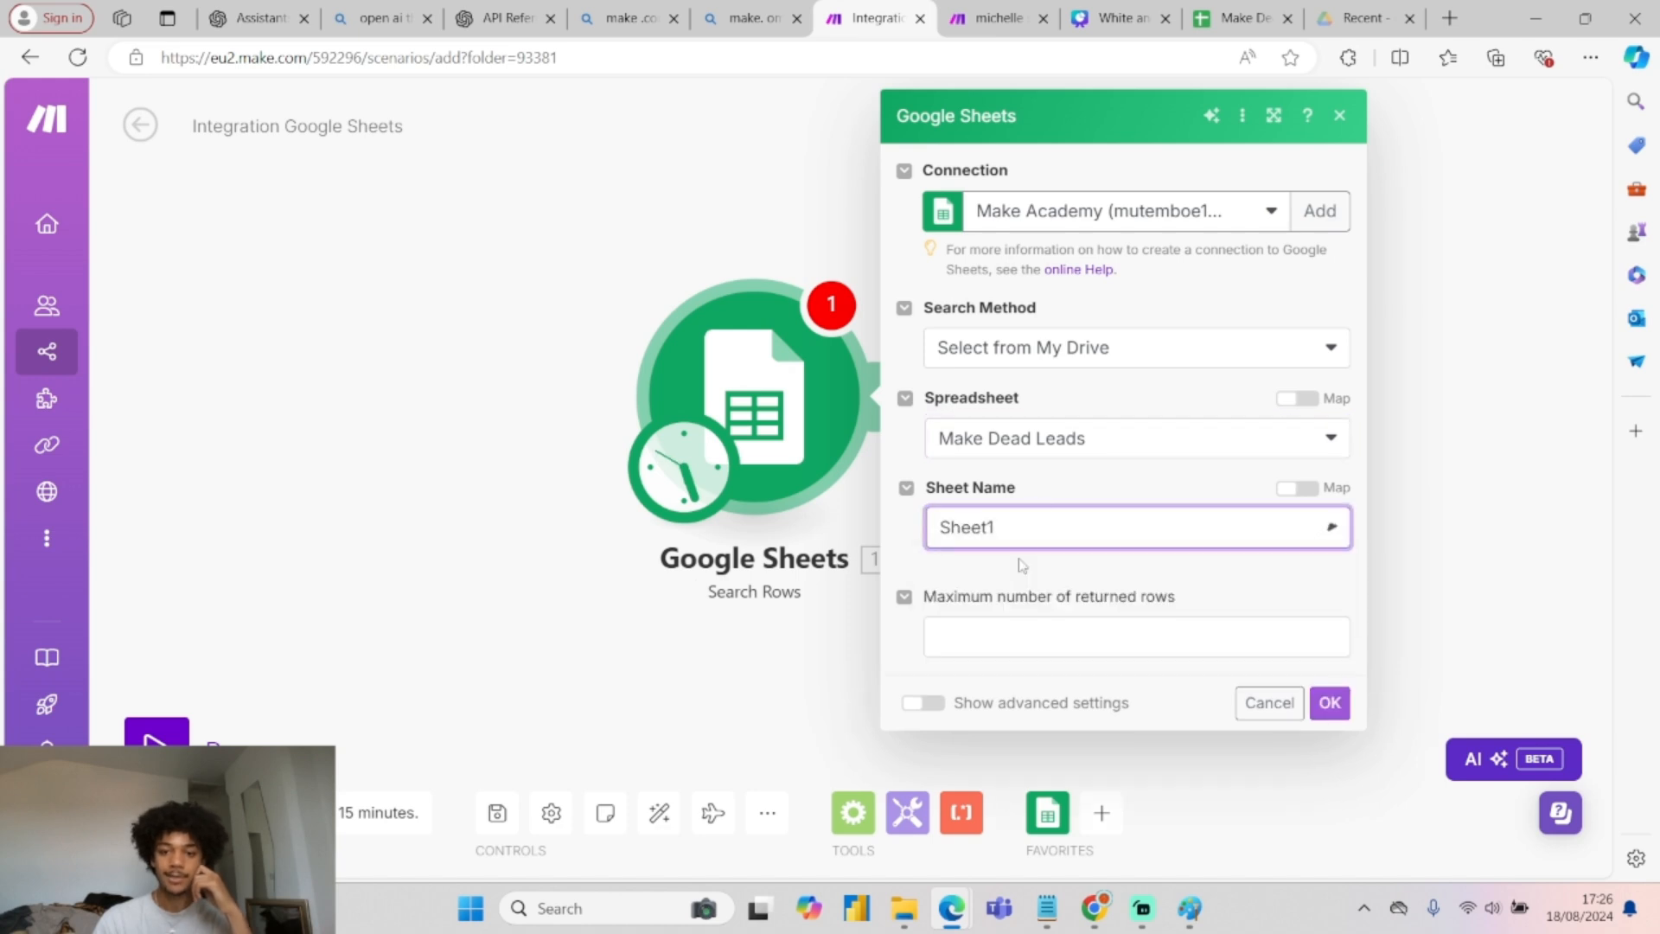
pyautogui.scroll(-2, 1071, 630)
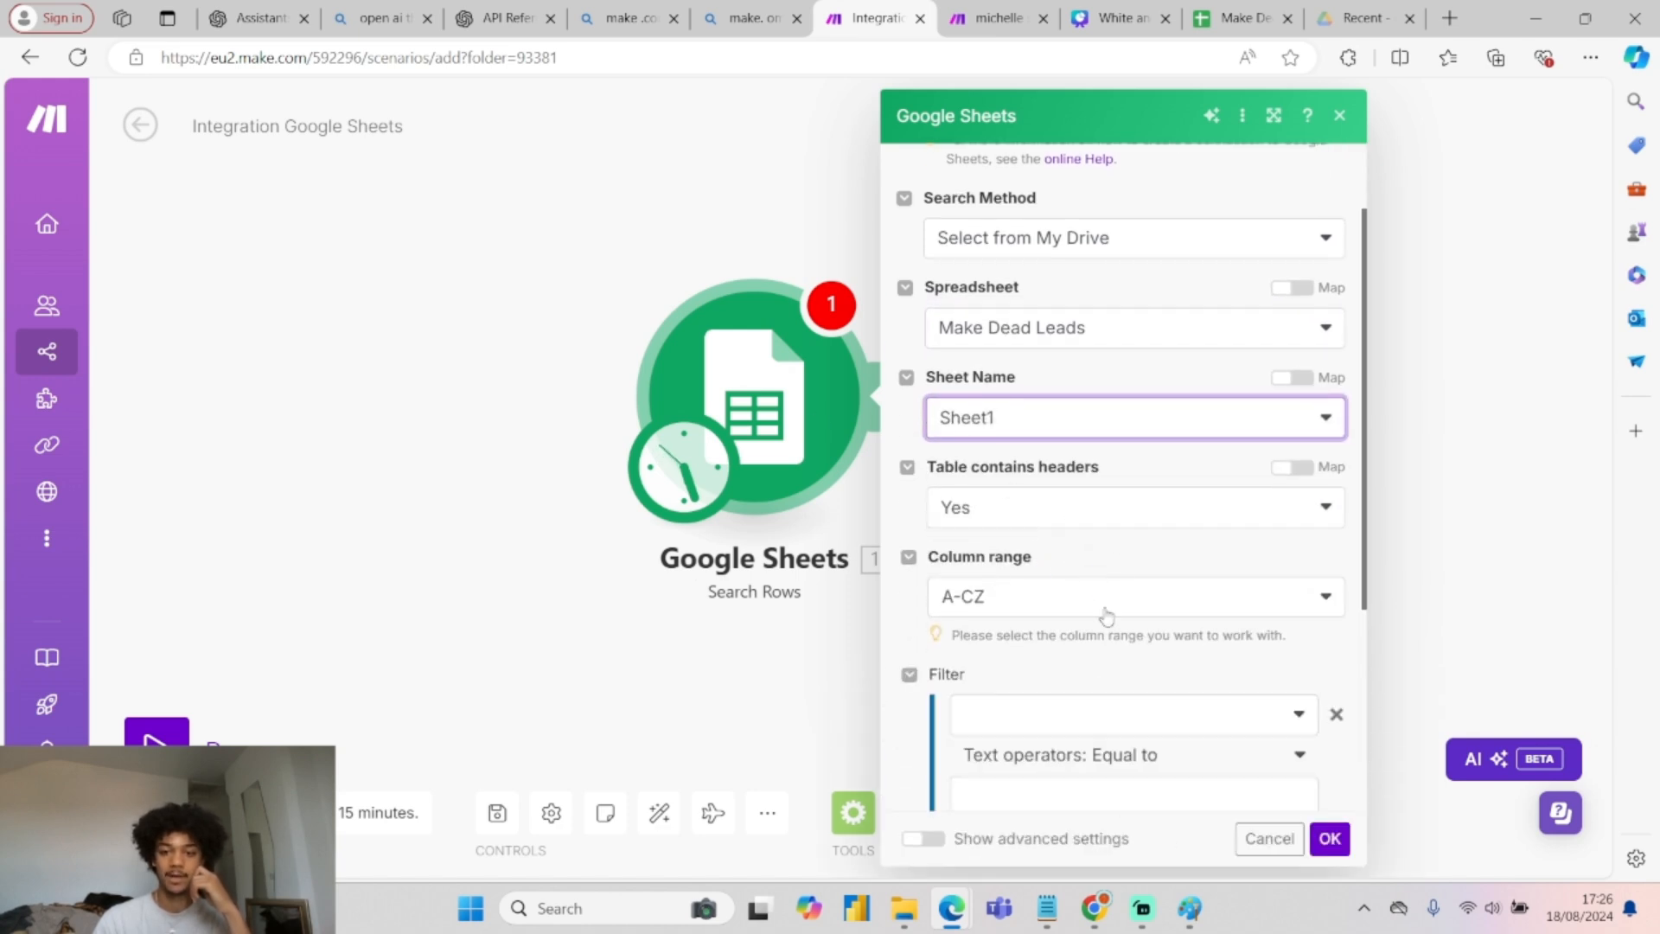
pyautogui.scroll(-4, 1081, 597)
pyautogui.scroll(-3, 1282, 759)
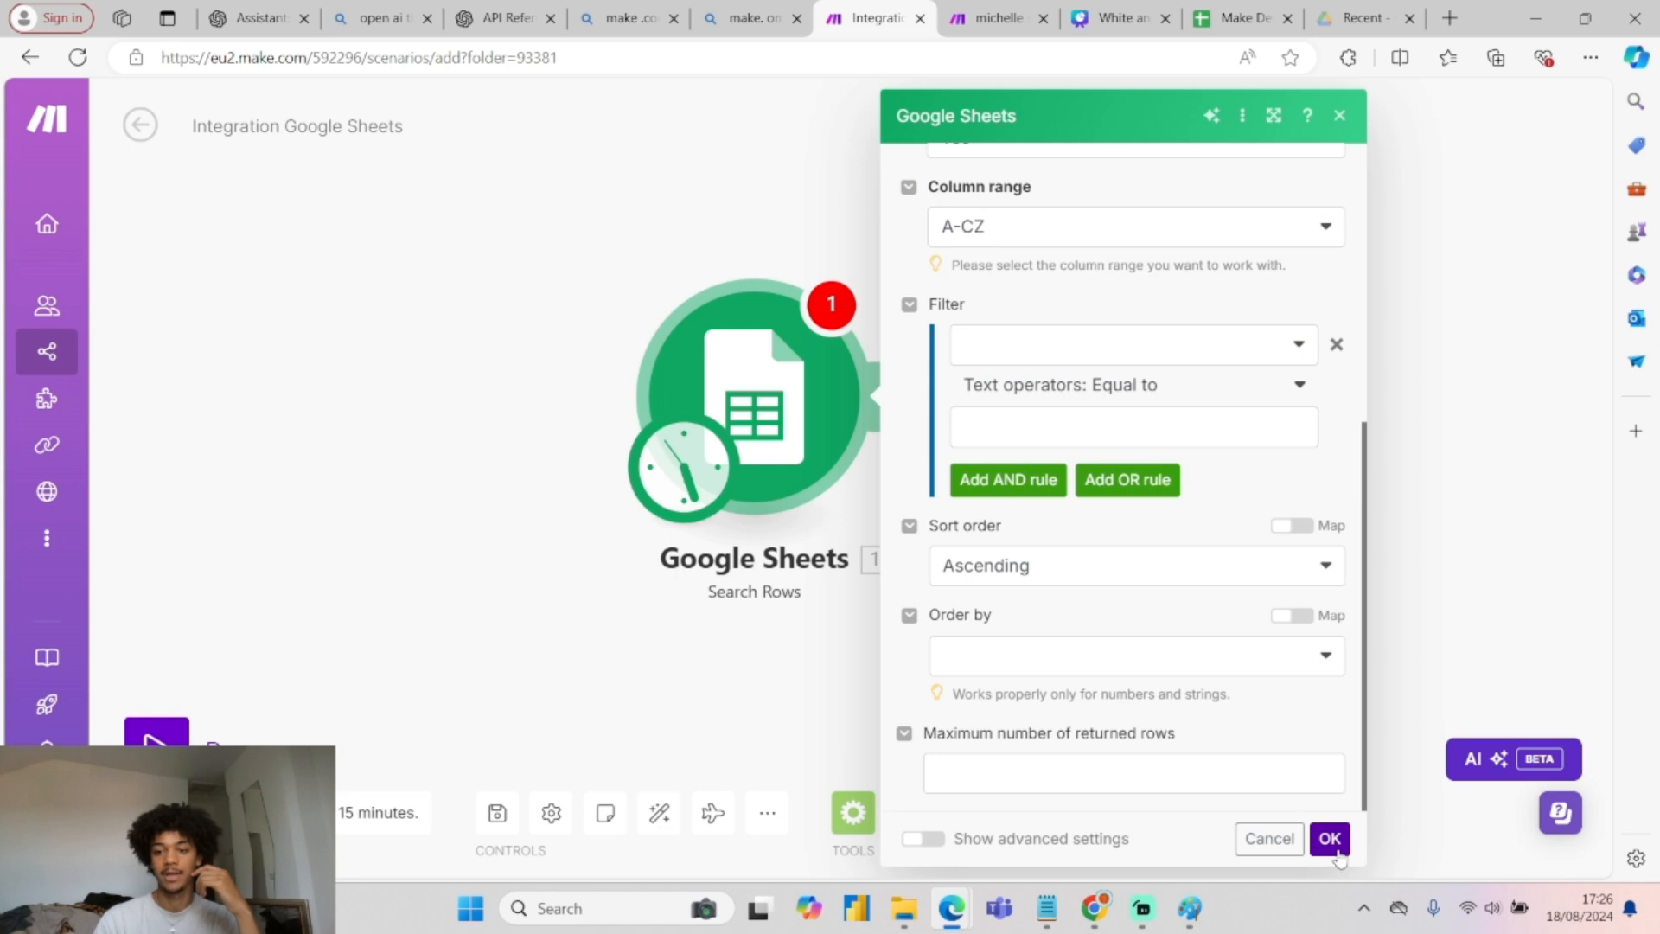
pyautogui.click(1330, 841)
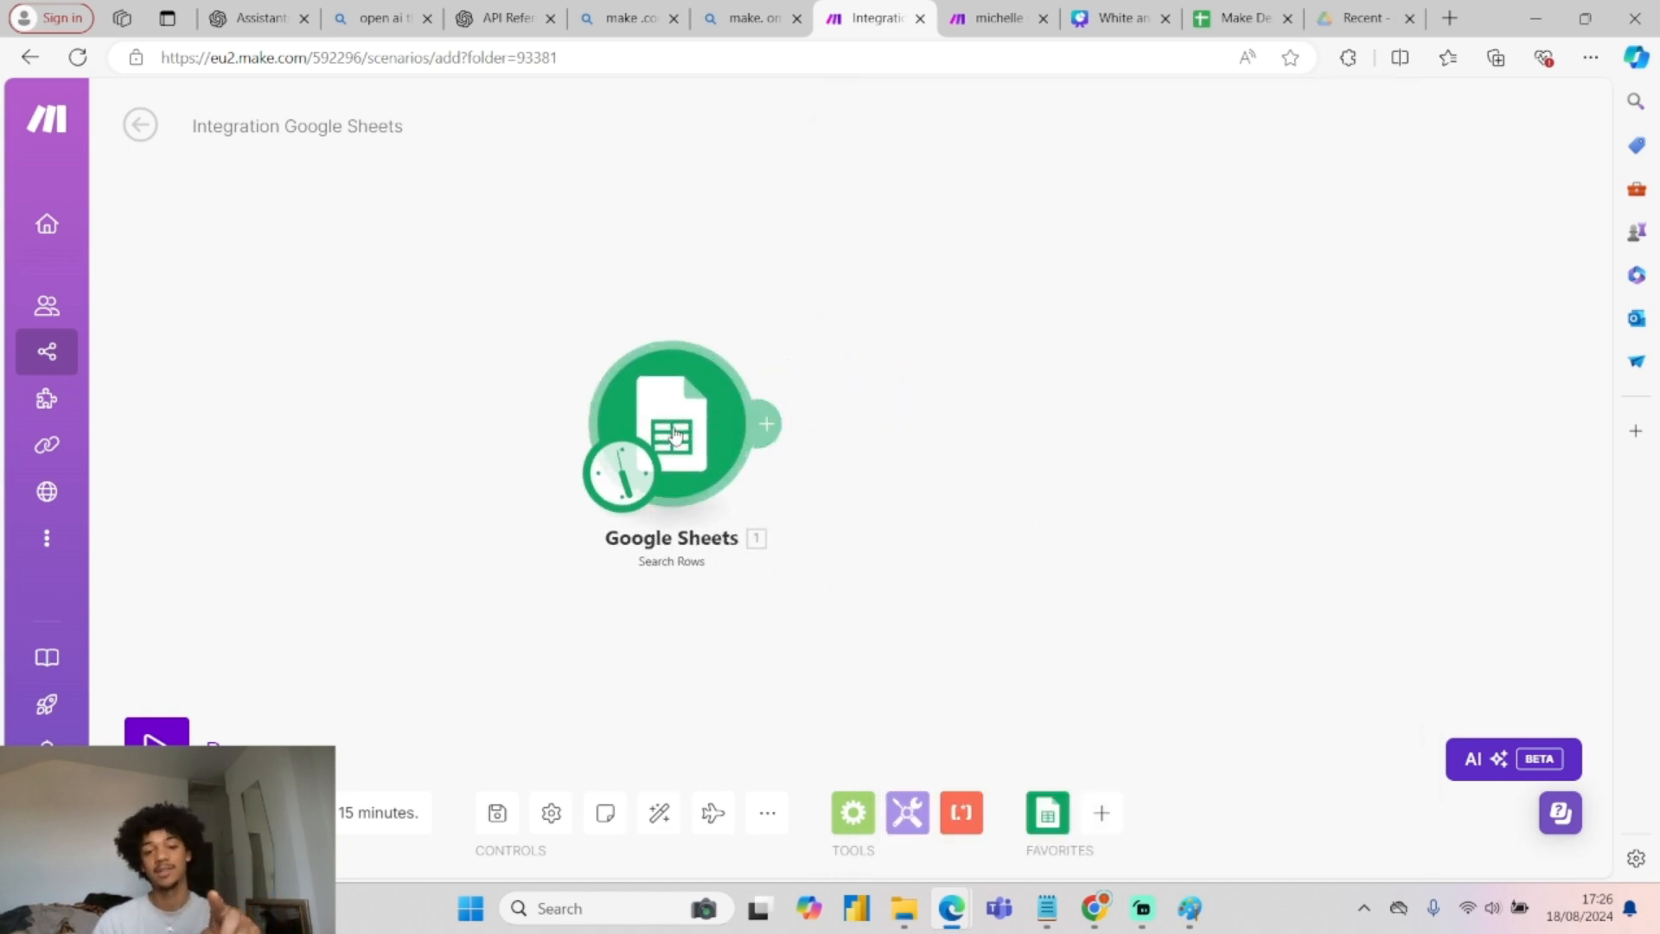
# Add a Twilio Create a Message module sending from the account's phone number.
pyautogui.click(773, 424)
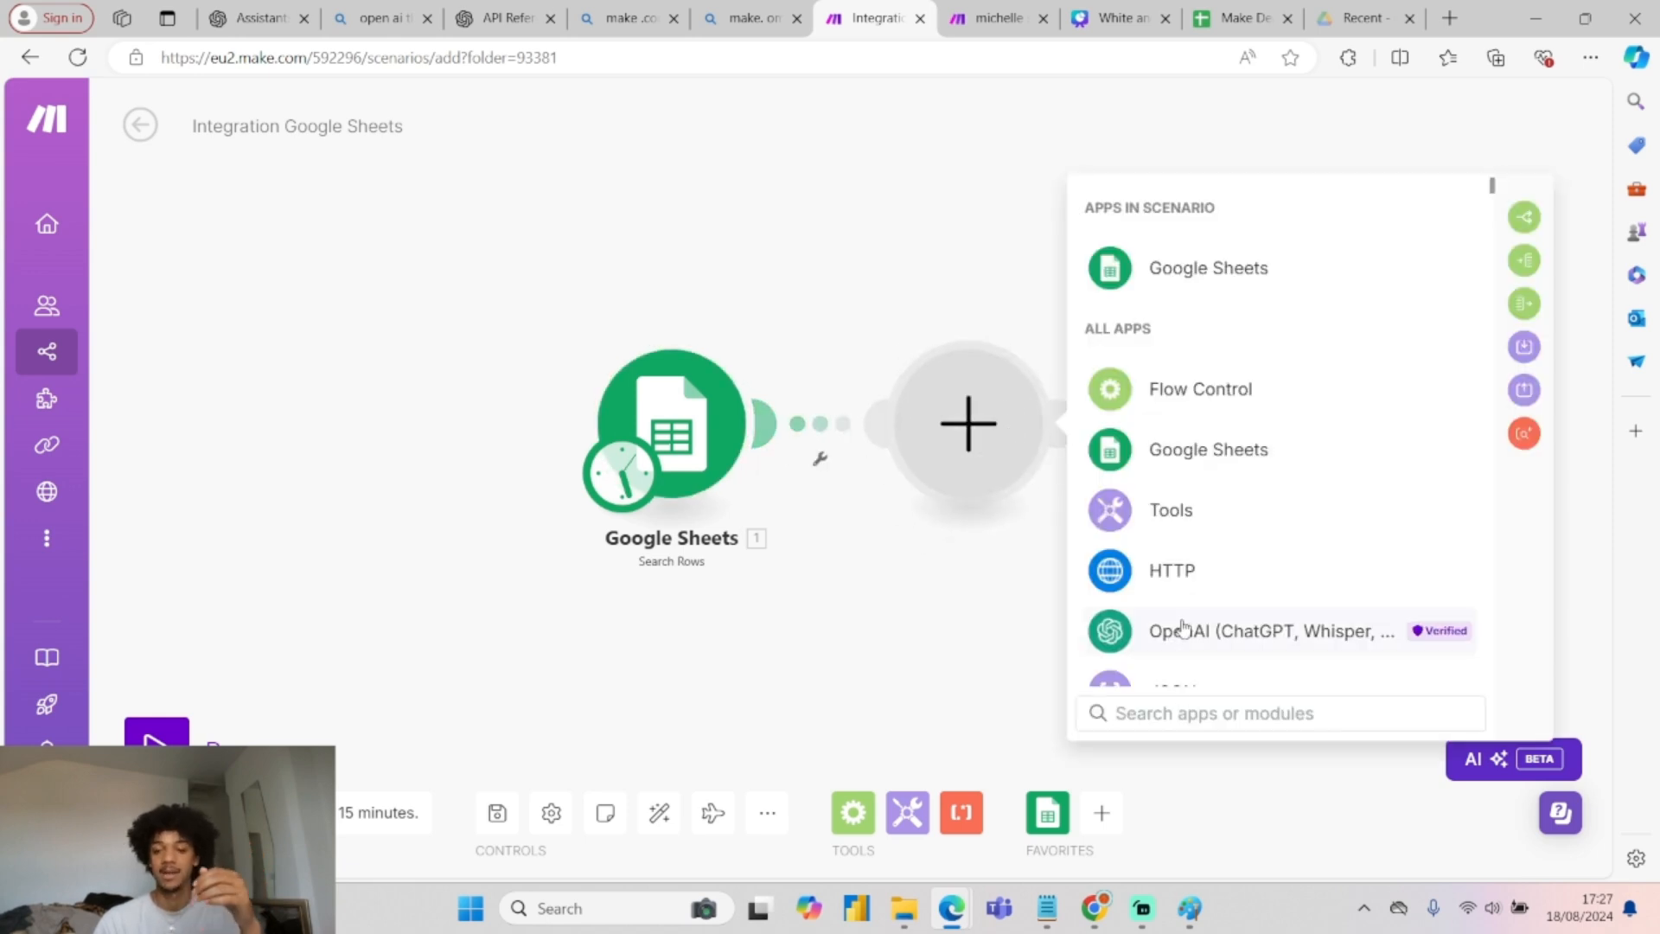
pyautogui.scroll(-3, 1183, 628)
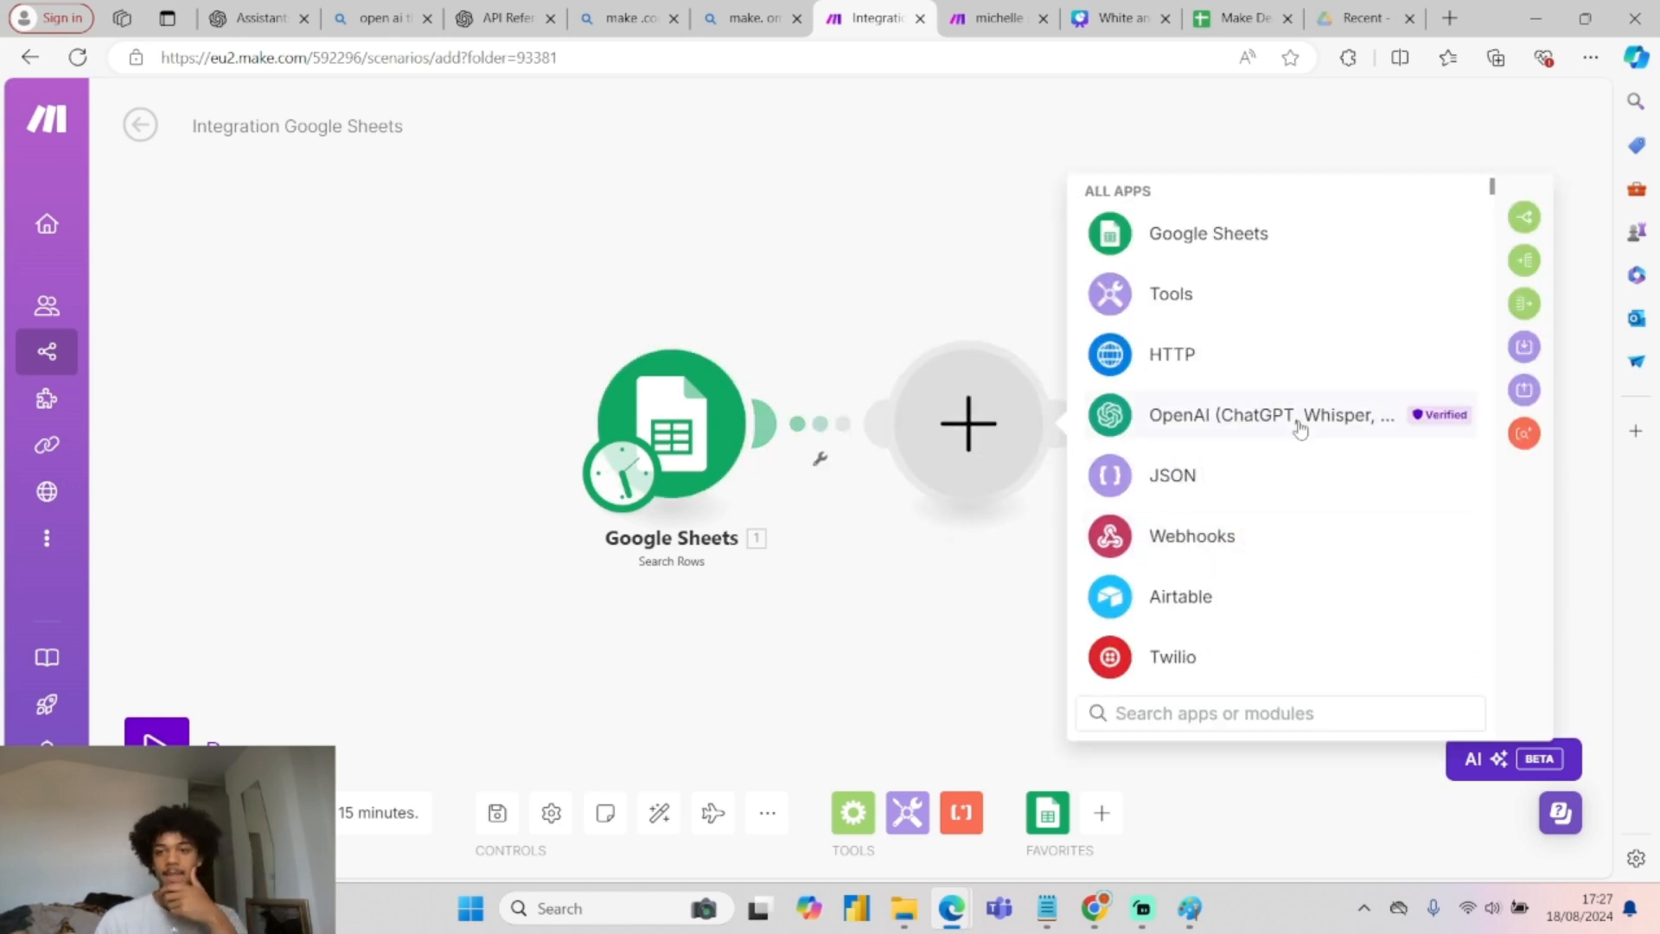
pyautogui.scroll(3, 1295, 578)
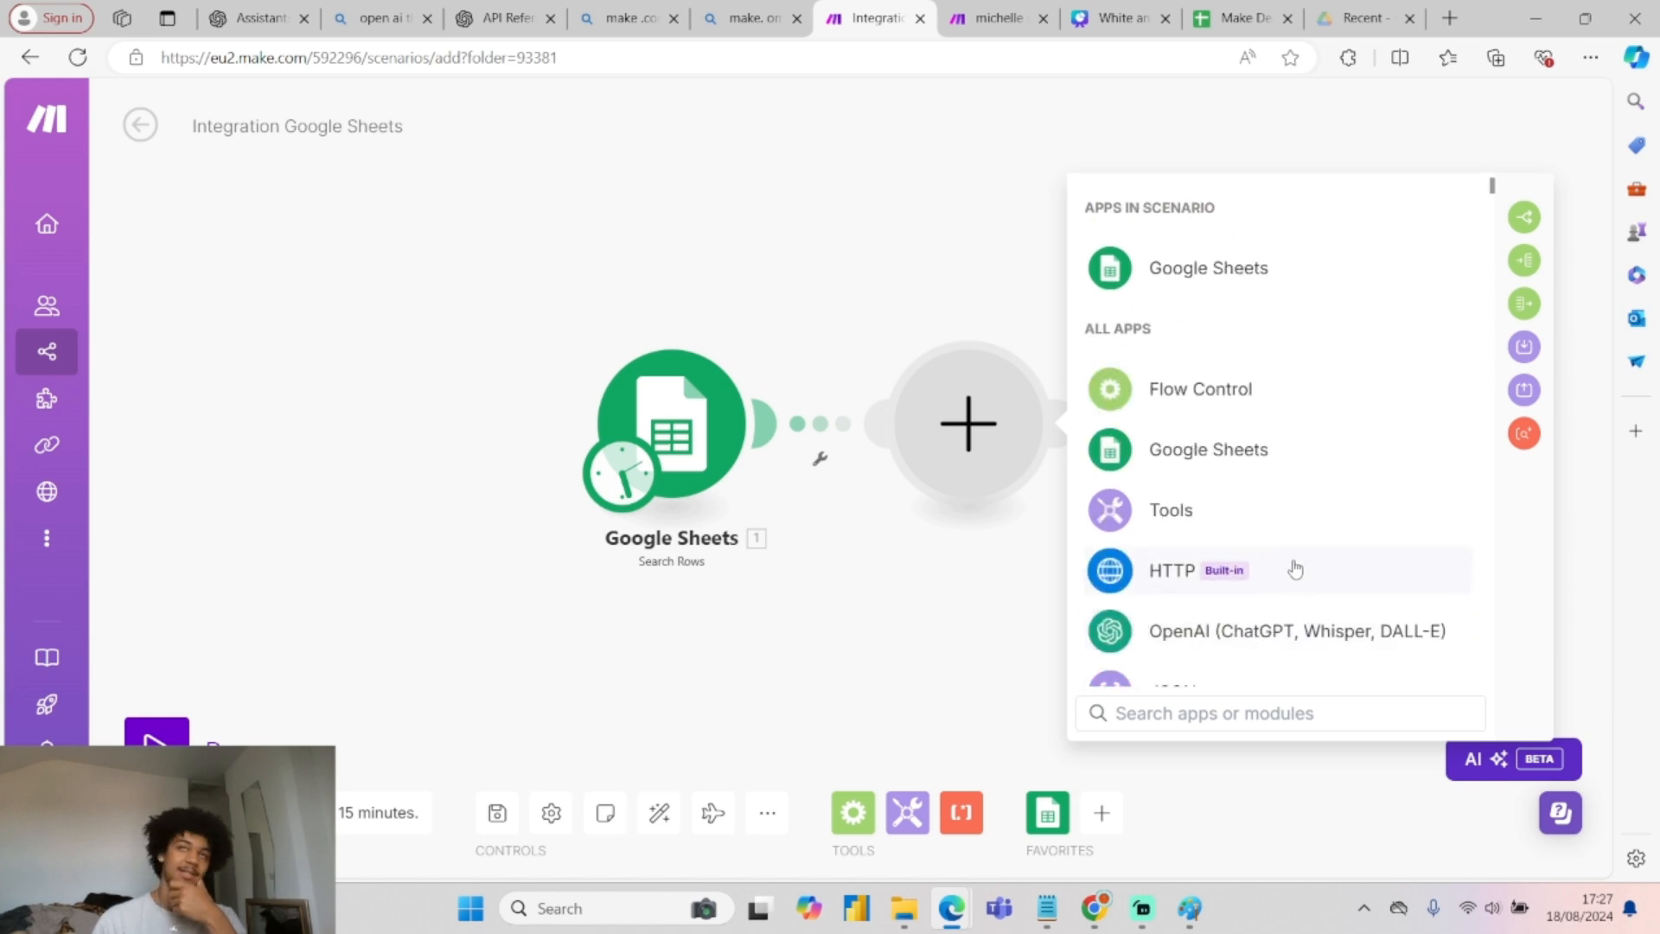
pyautogui.scroll(-3, 1242, 403)
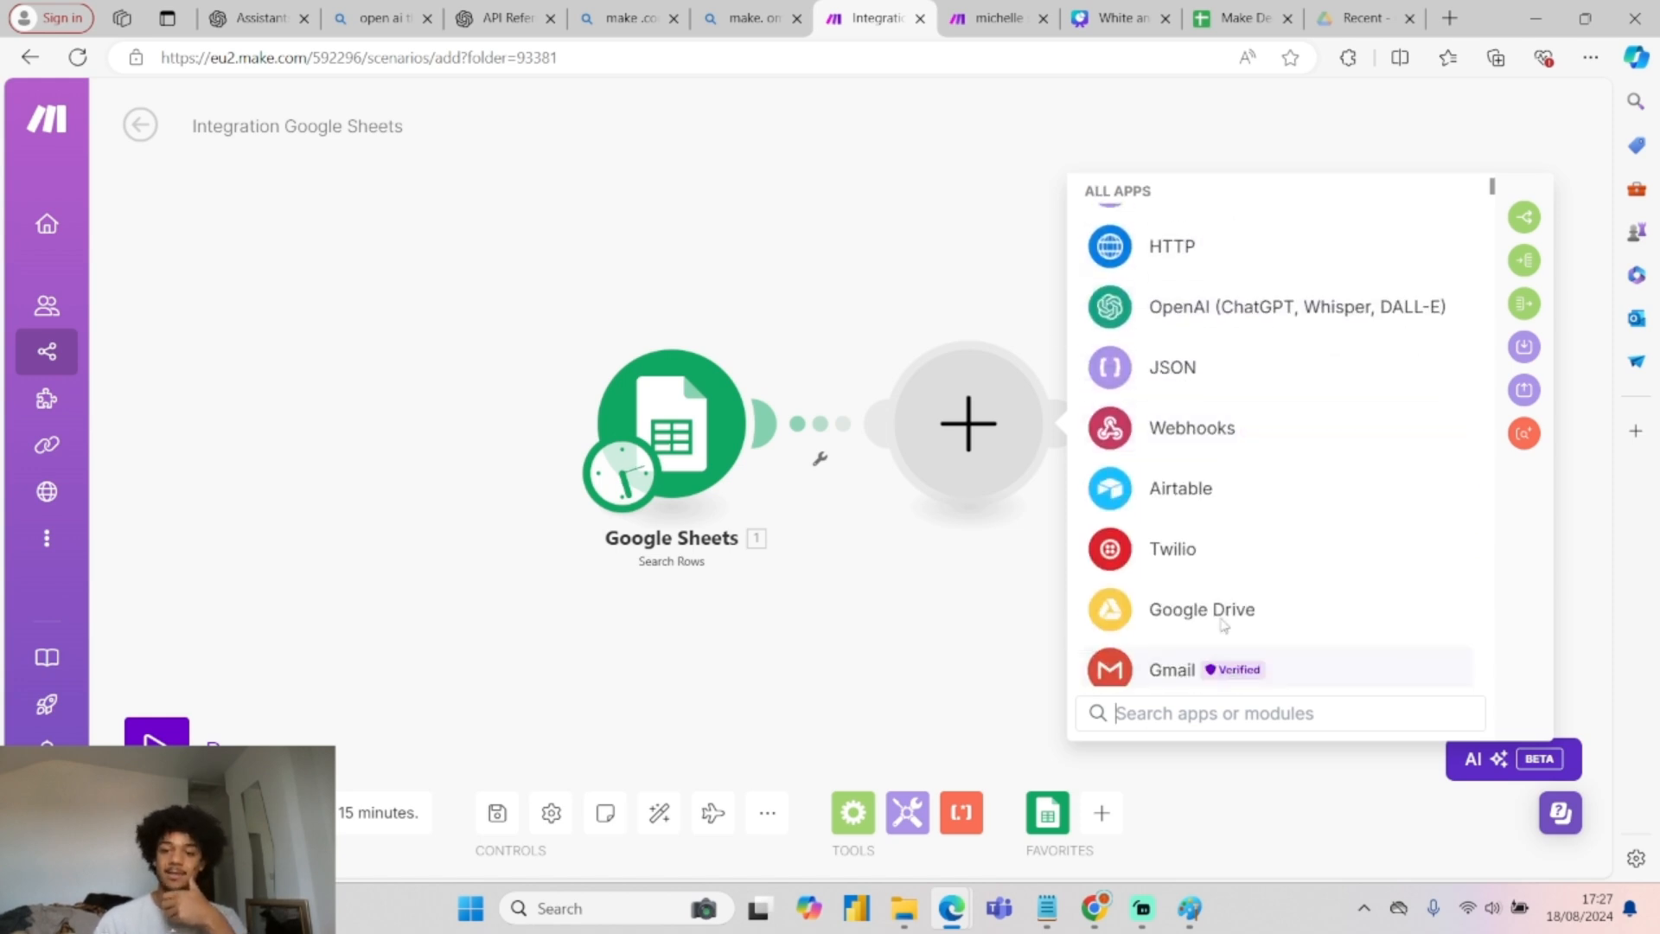
pyautogui.click(1178, 558)
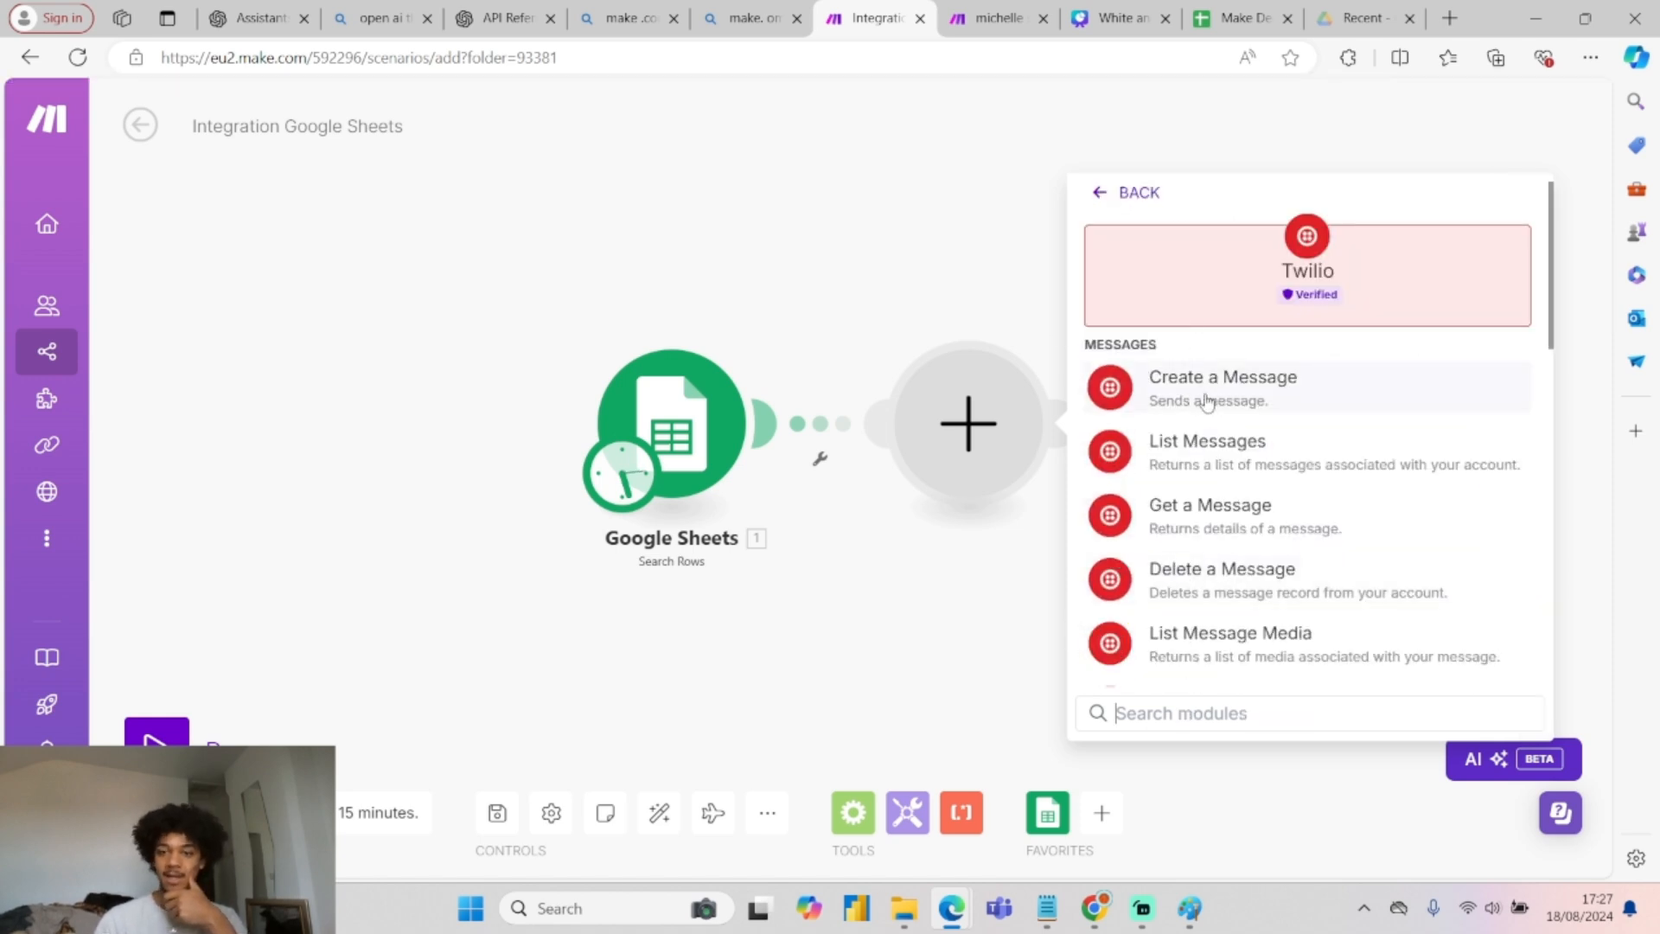
pyautogui.click(1284, 391)
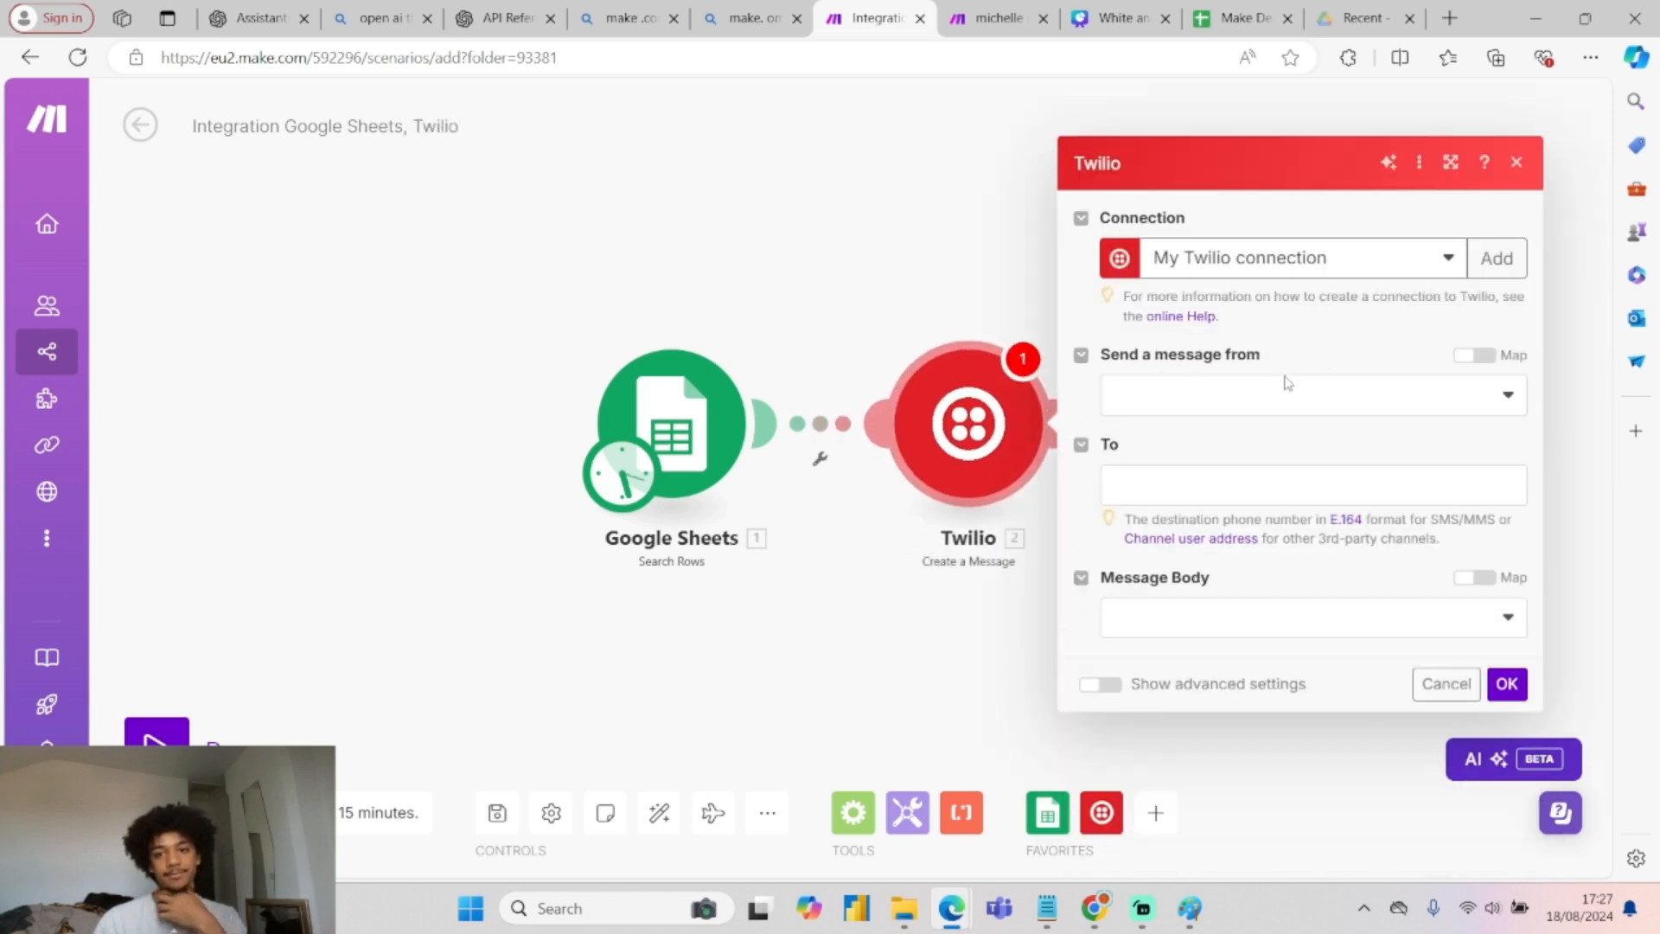
pyautogui.click(1216, 400)
pyautogui.click(1220, 434)
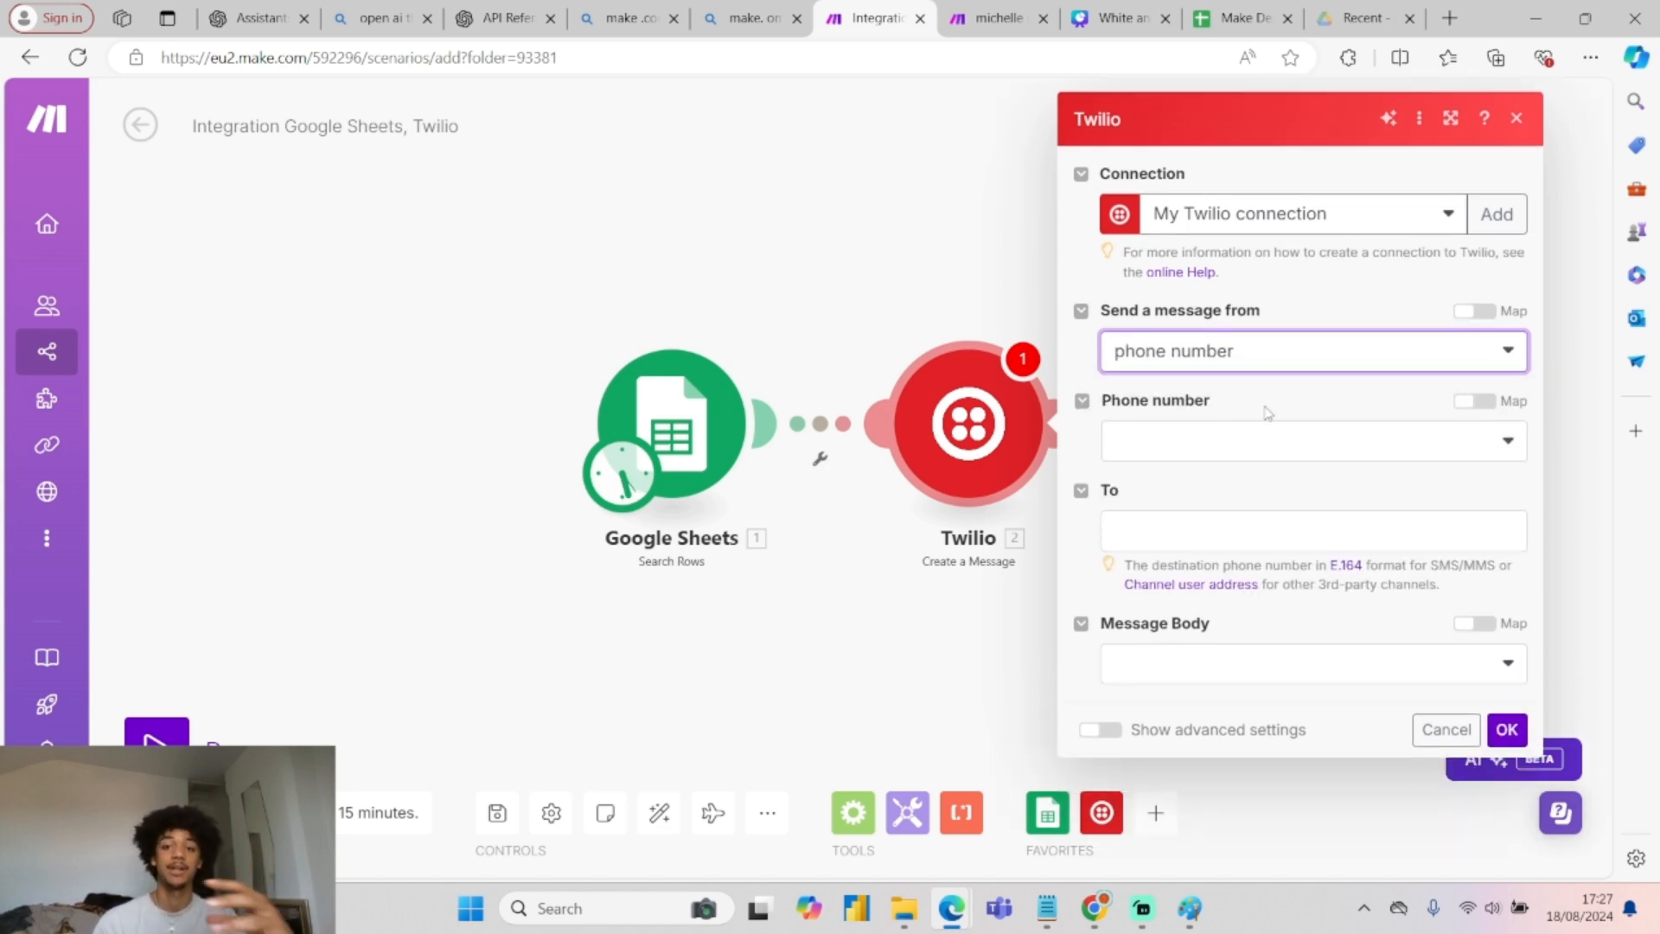
pyautogui.click(1252, 454)
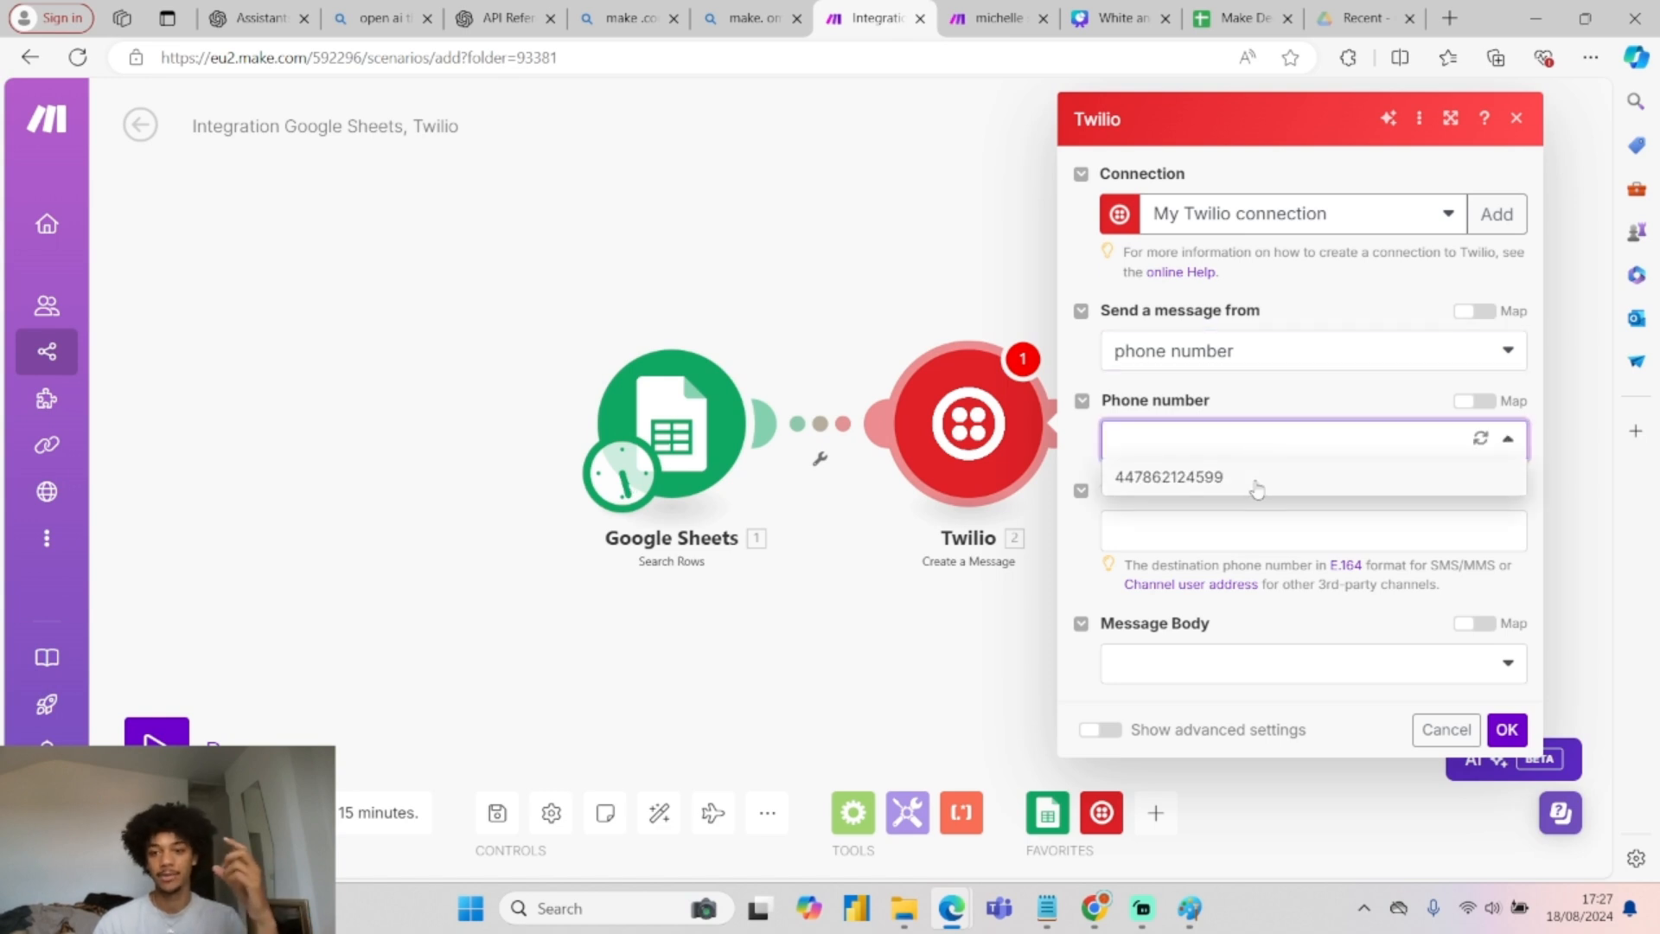
pyautogui.click(1251, 480)
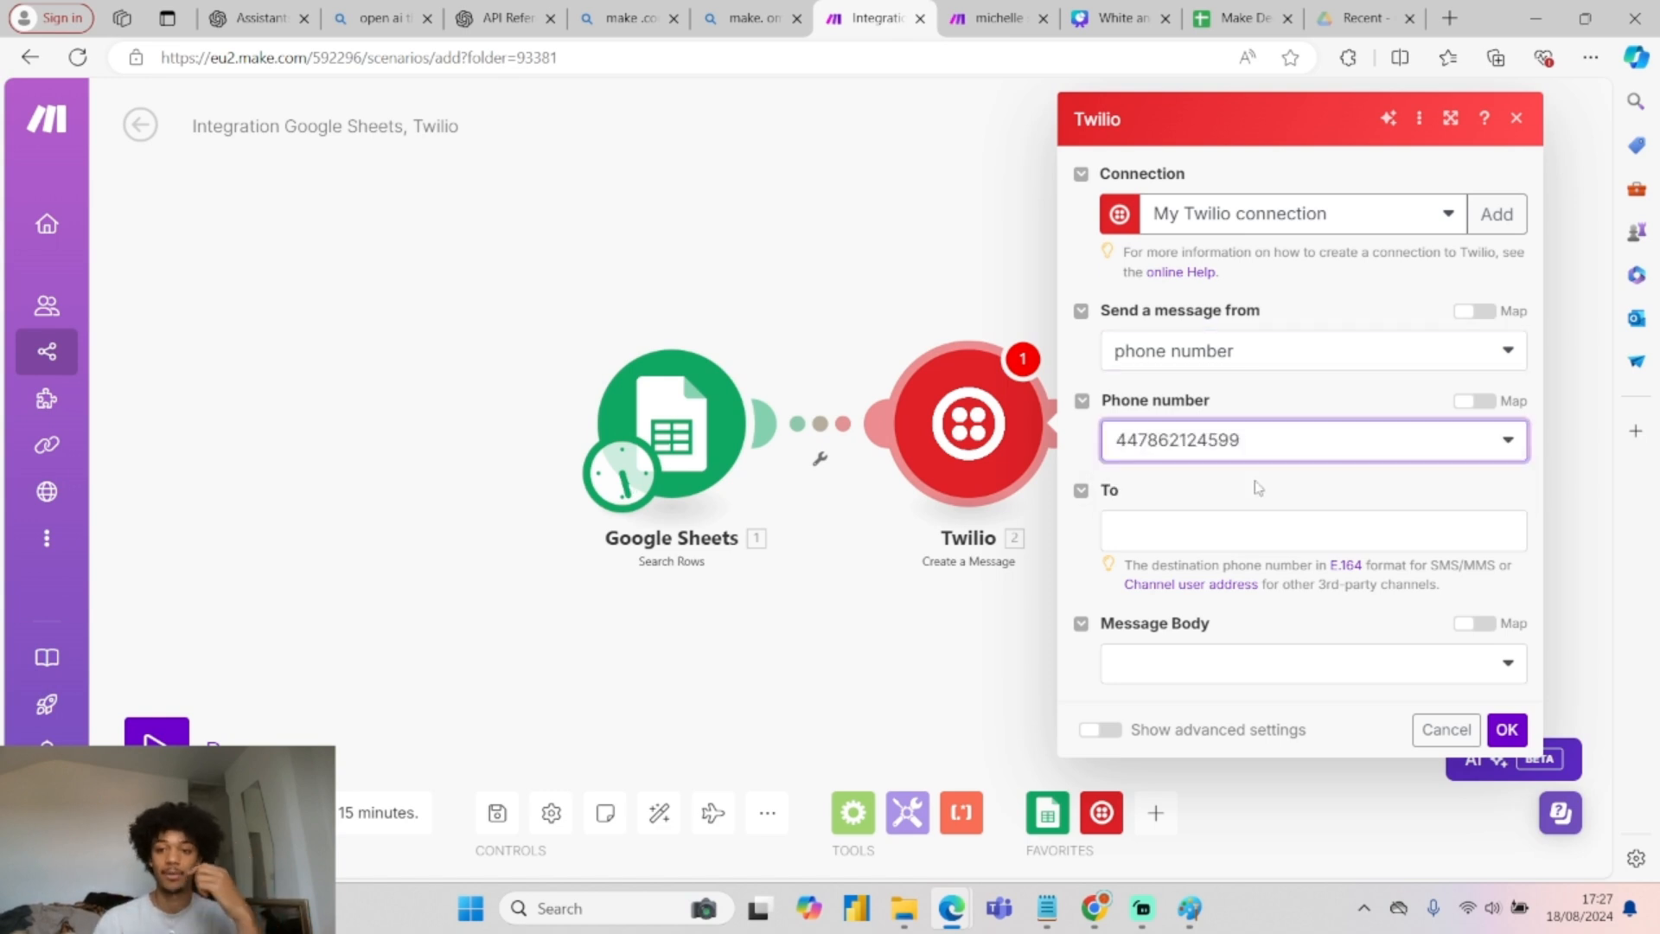
# Map Number (B) from the sheet as the message recipient.
pyautogui.click(1245, 537)
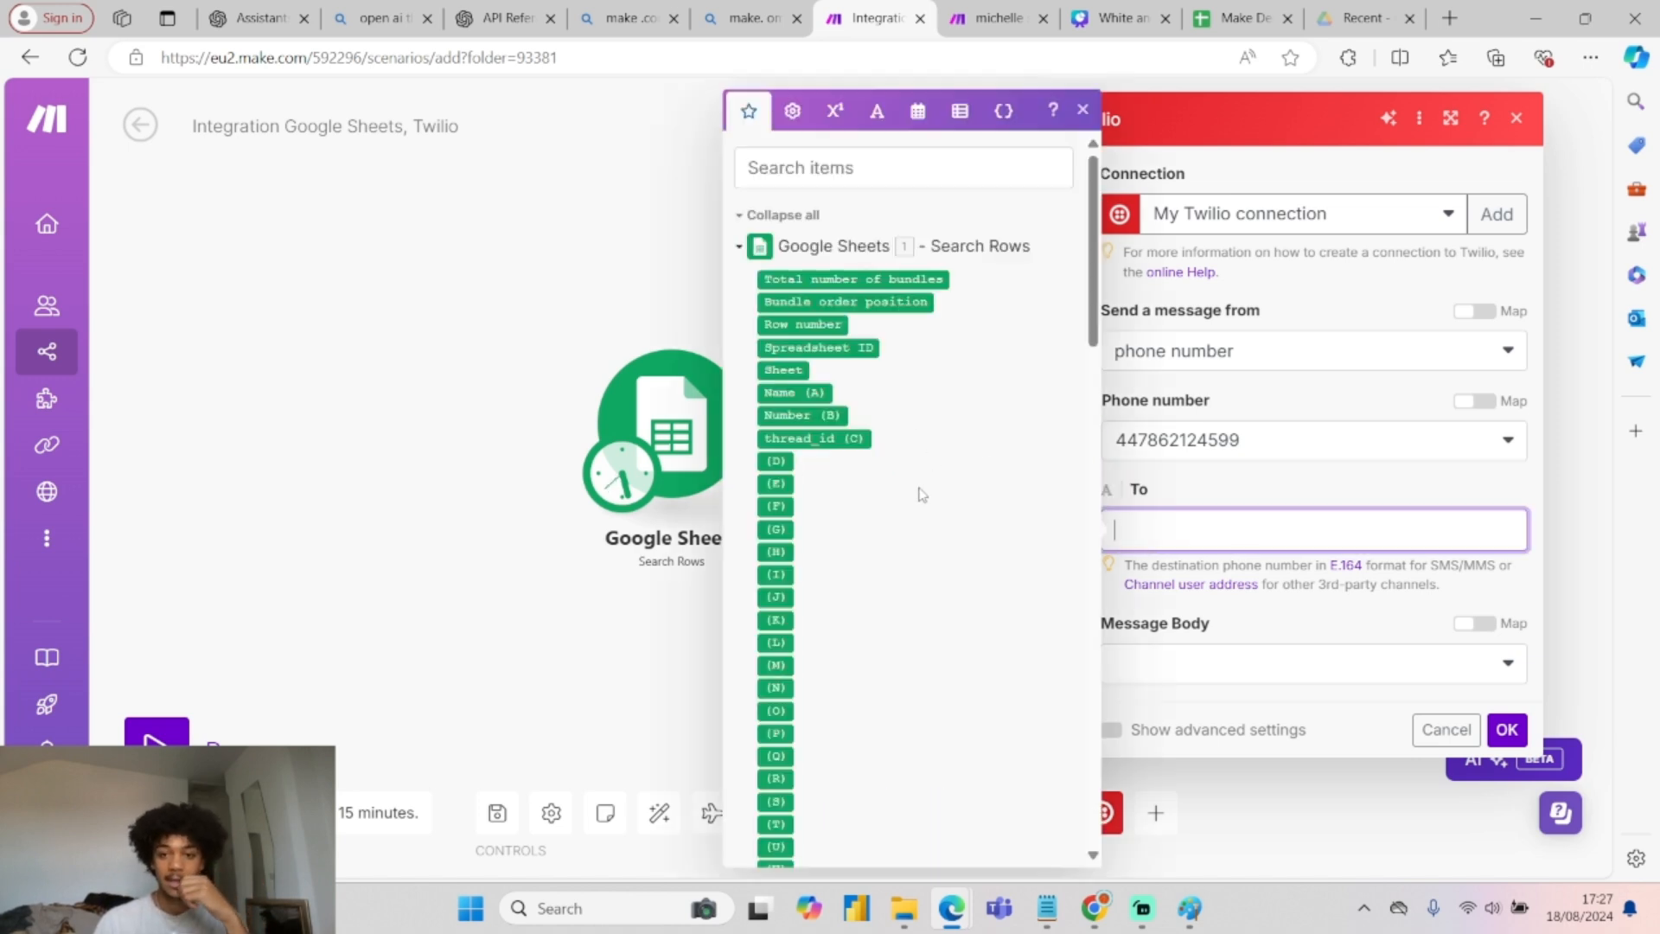
pyautogui.click(813, 395)
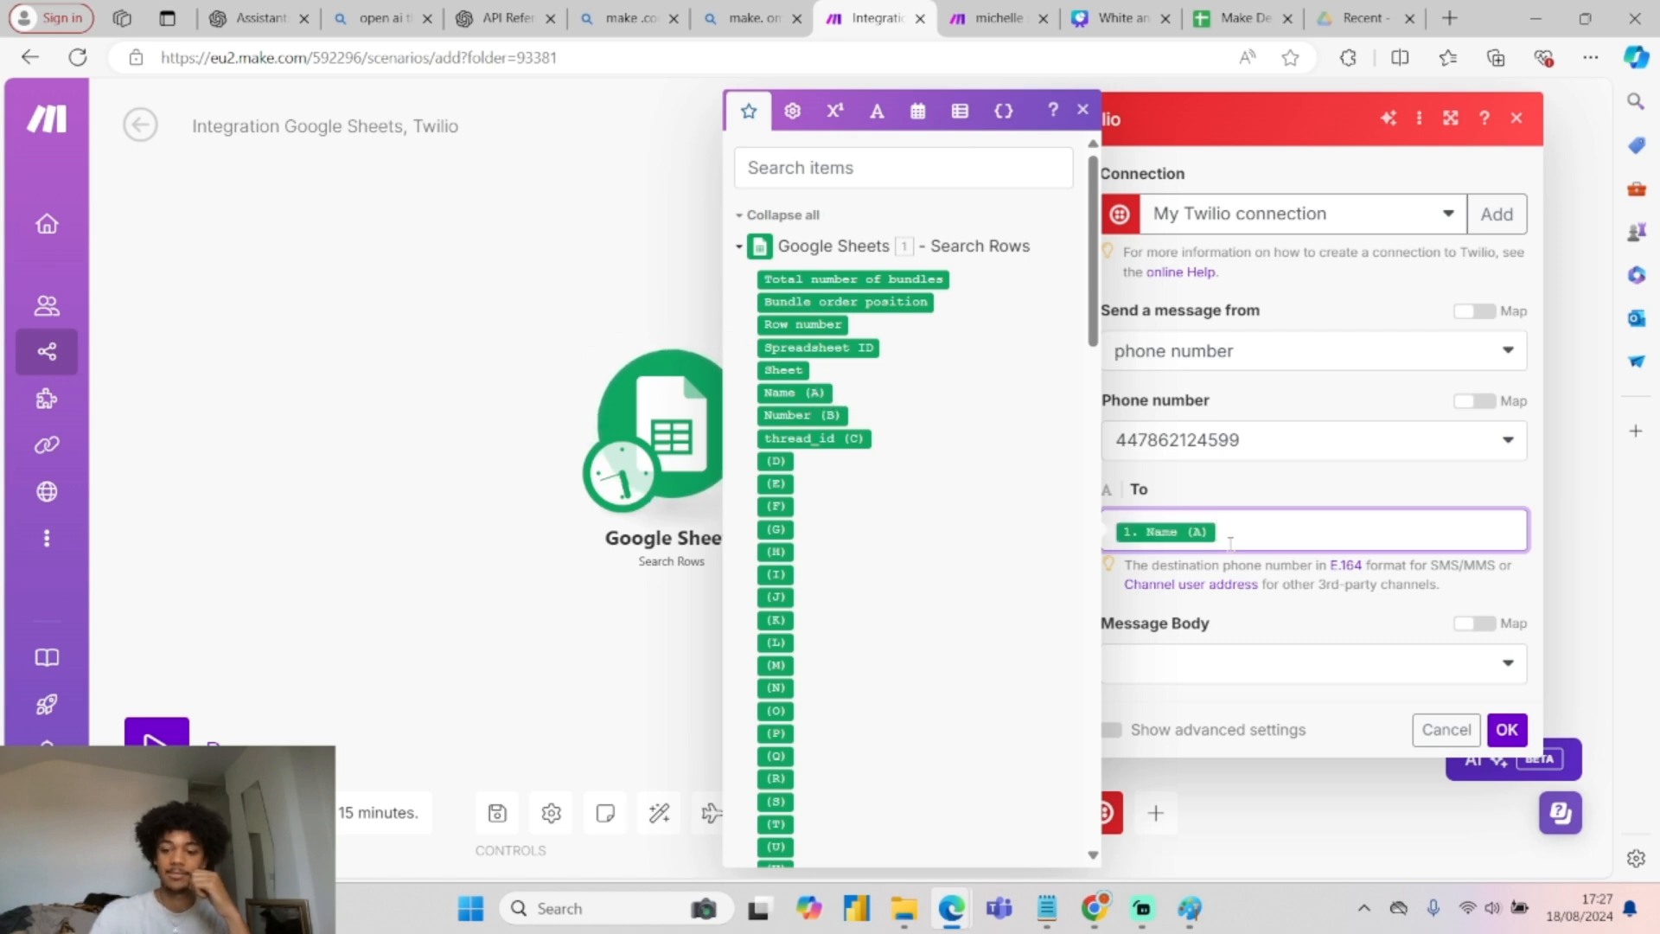
pyautogui.press('BackSpace')
pyautogui.click(812, 416)
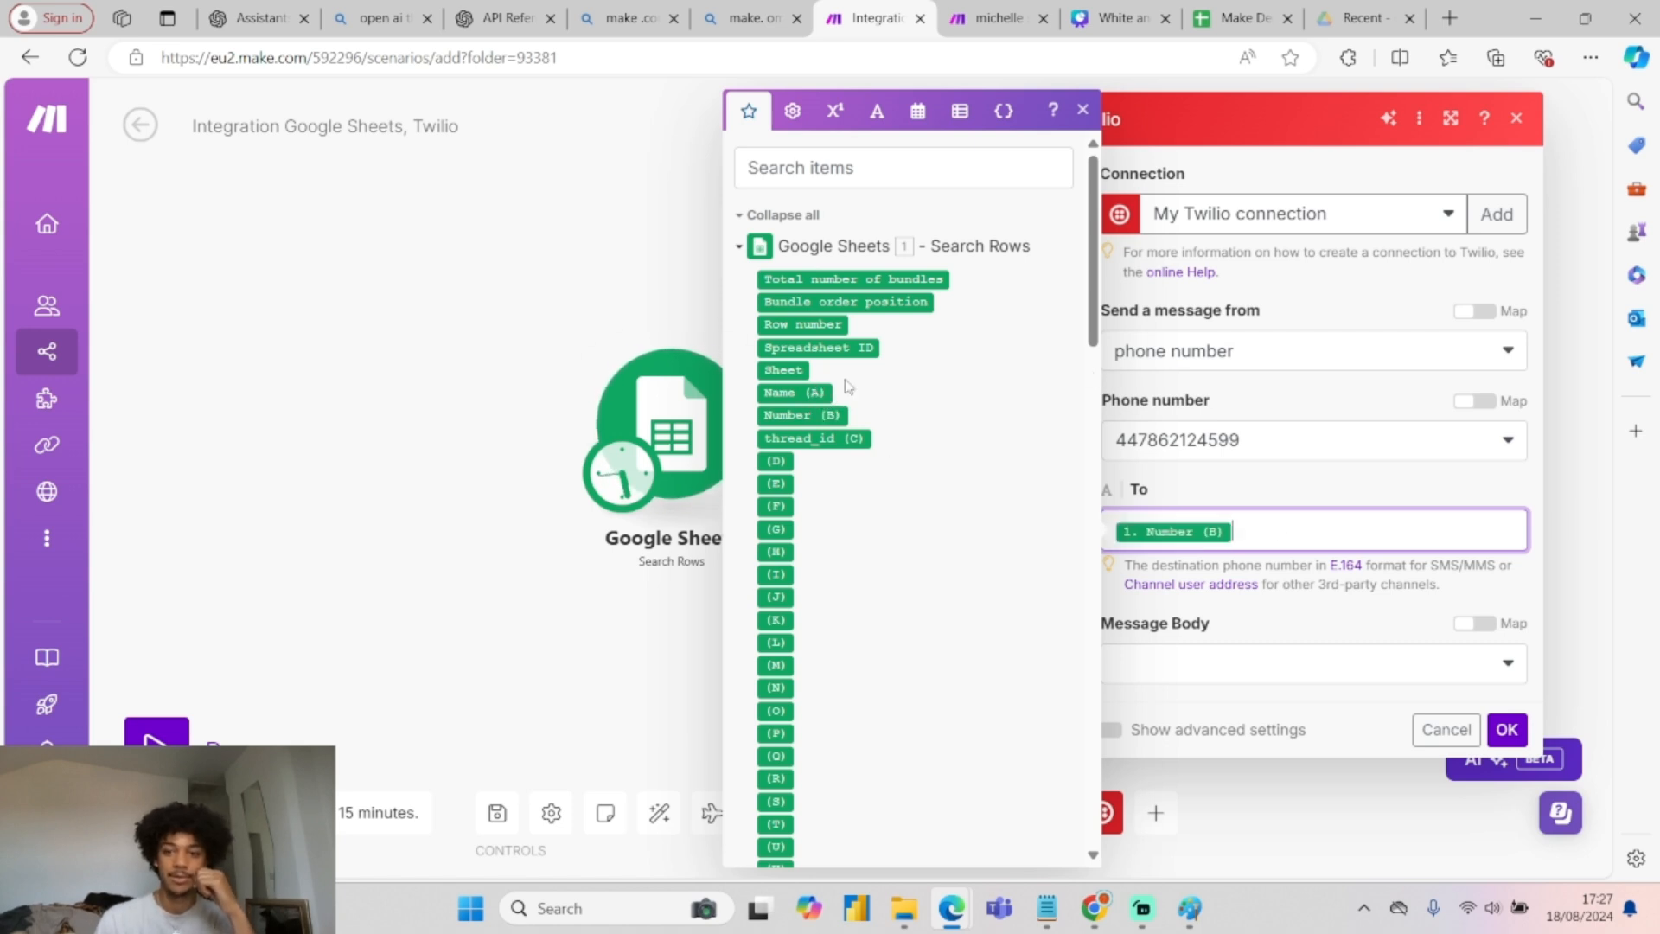
pyautogui.click(1083, 110)
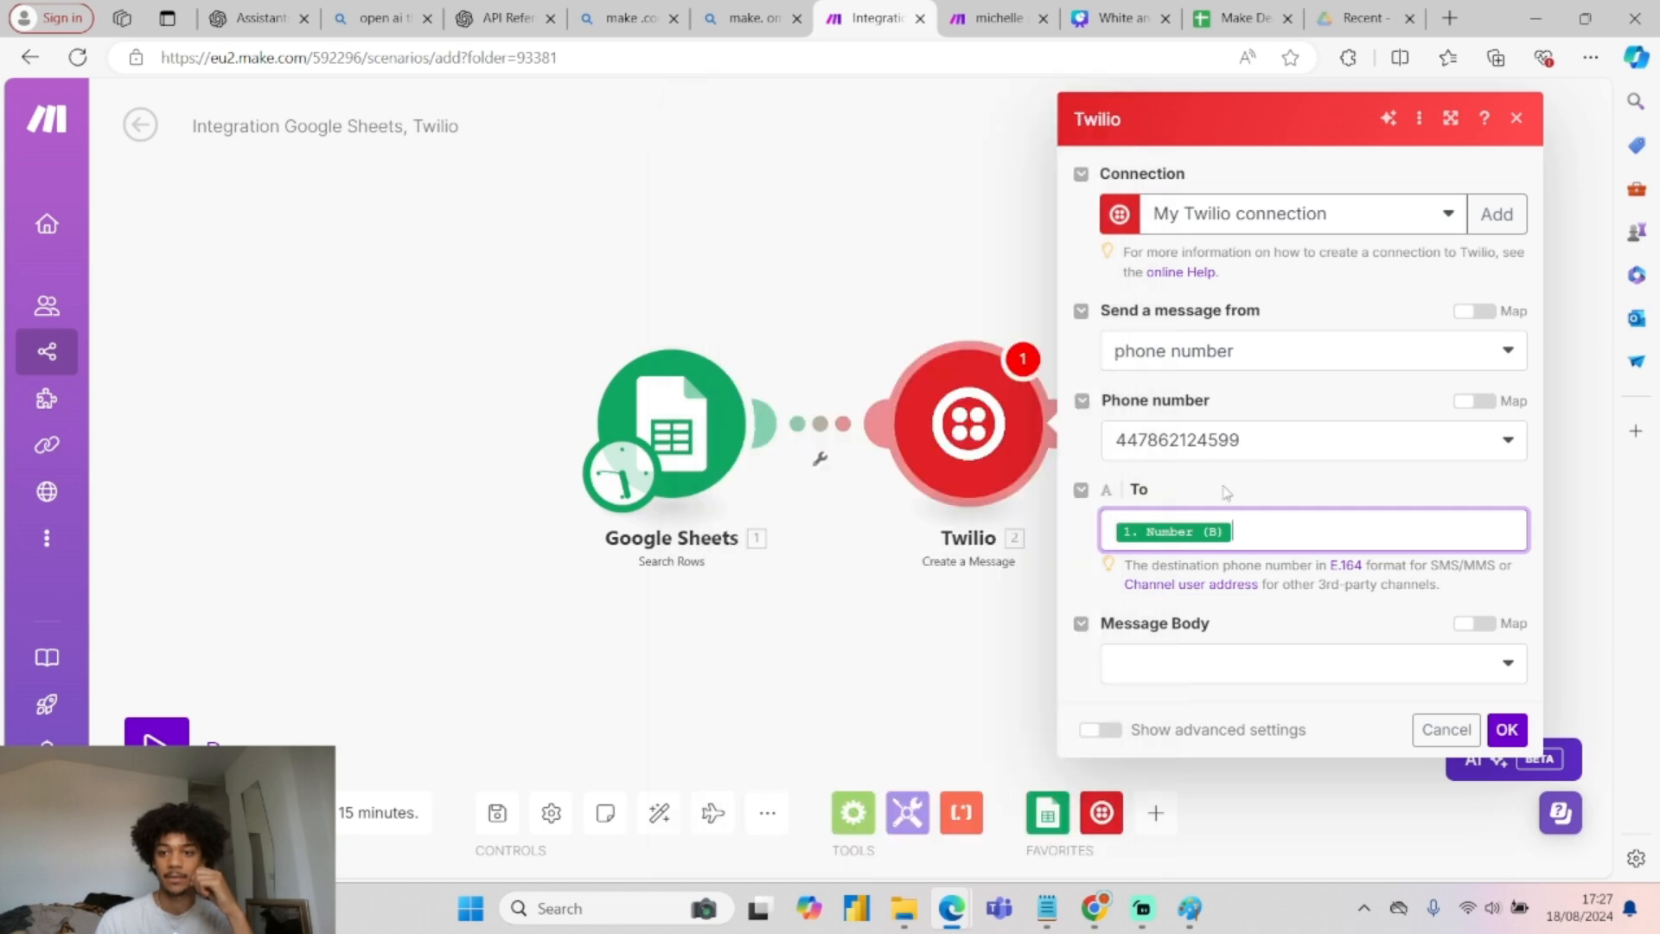
# Choose a custom message body and copy the intro text from the earlier scenario's Twilio module.
pyautogui.click(1302, 667)
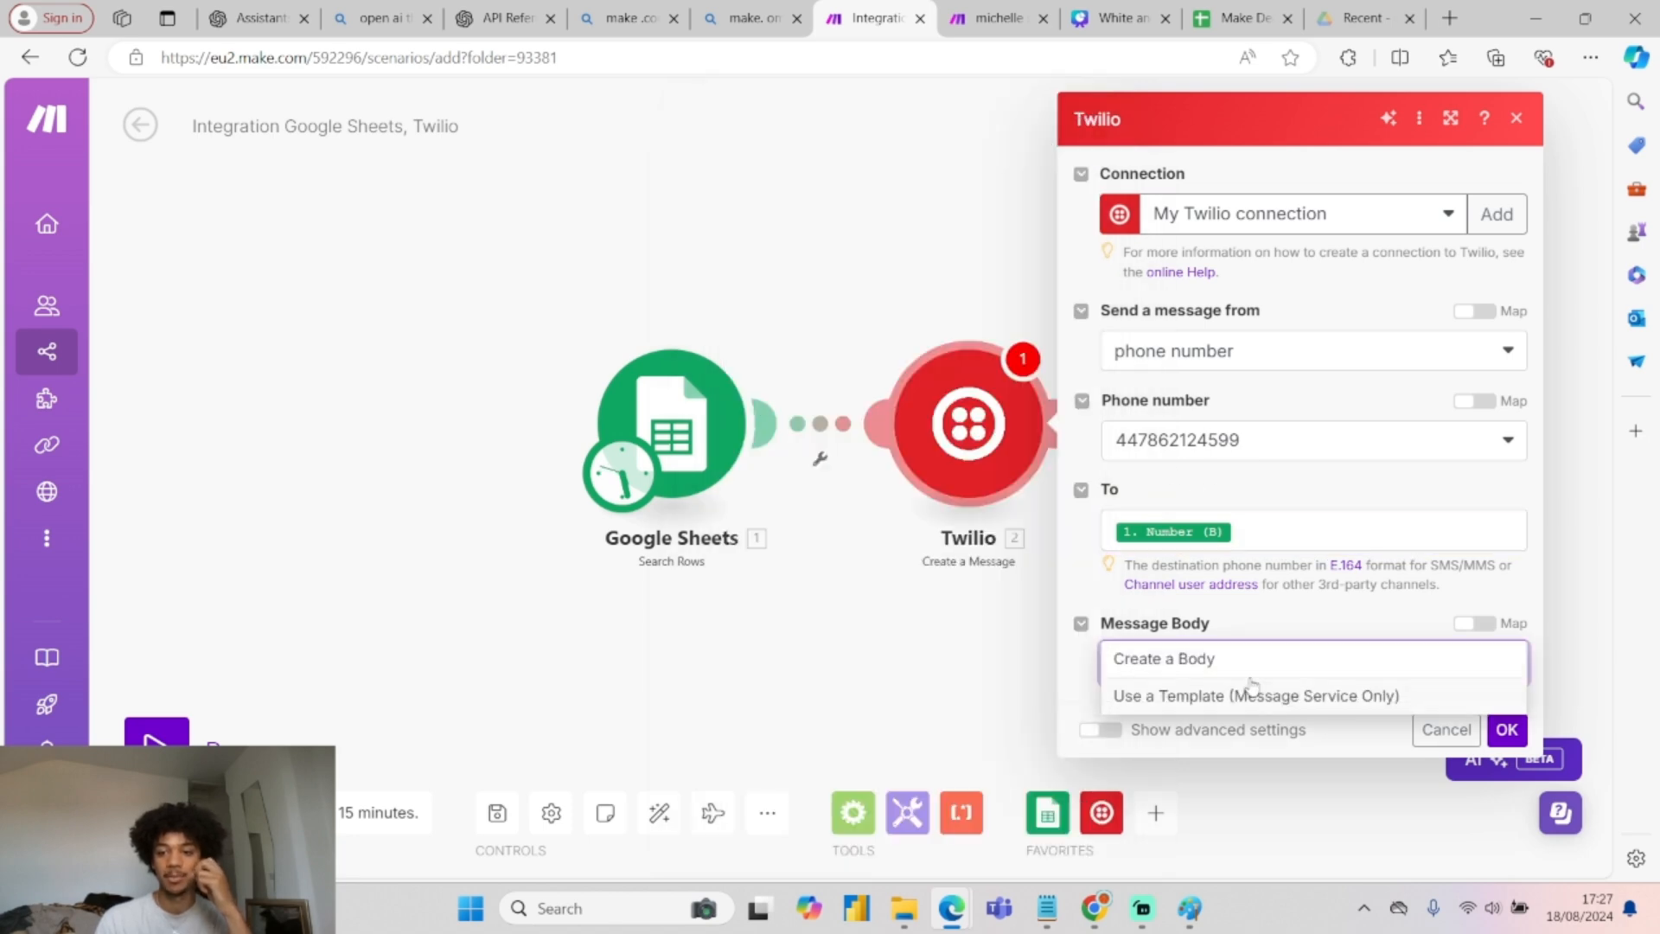
pyautogui.click(1214, 670)
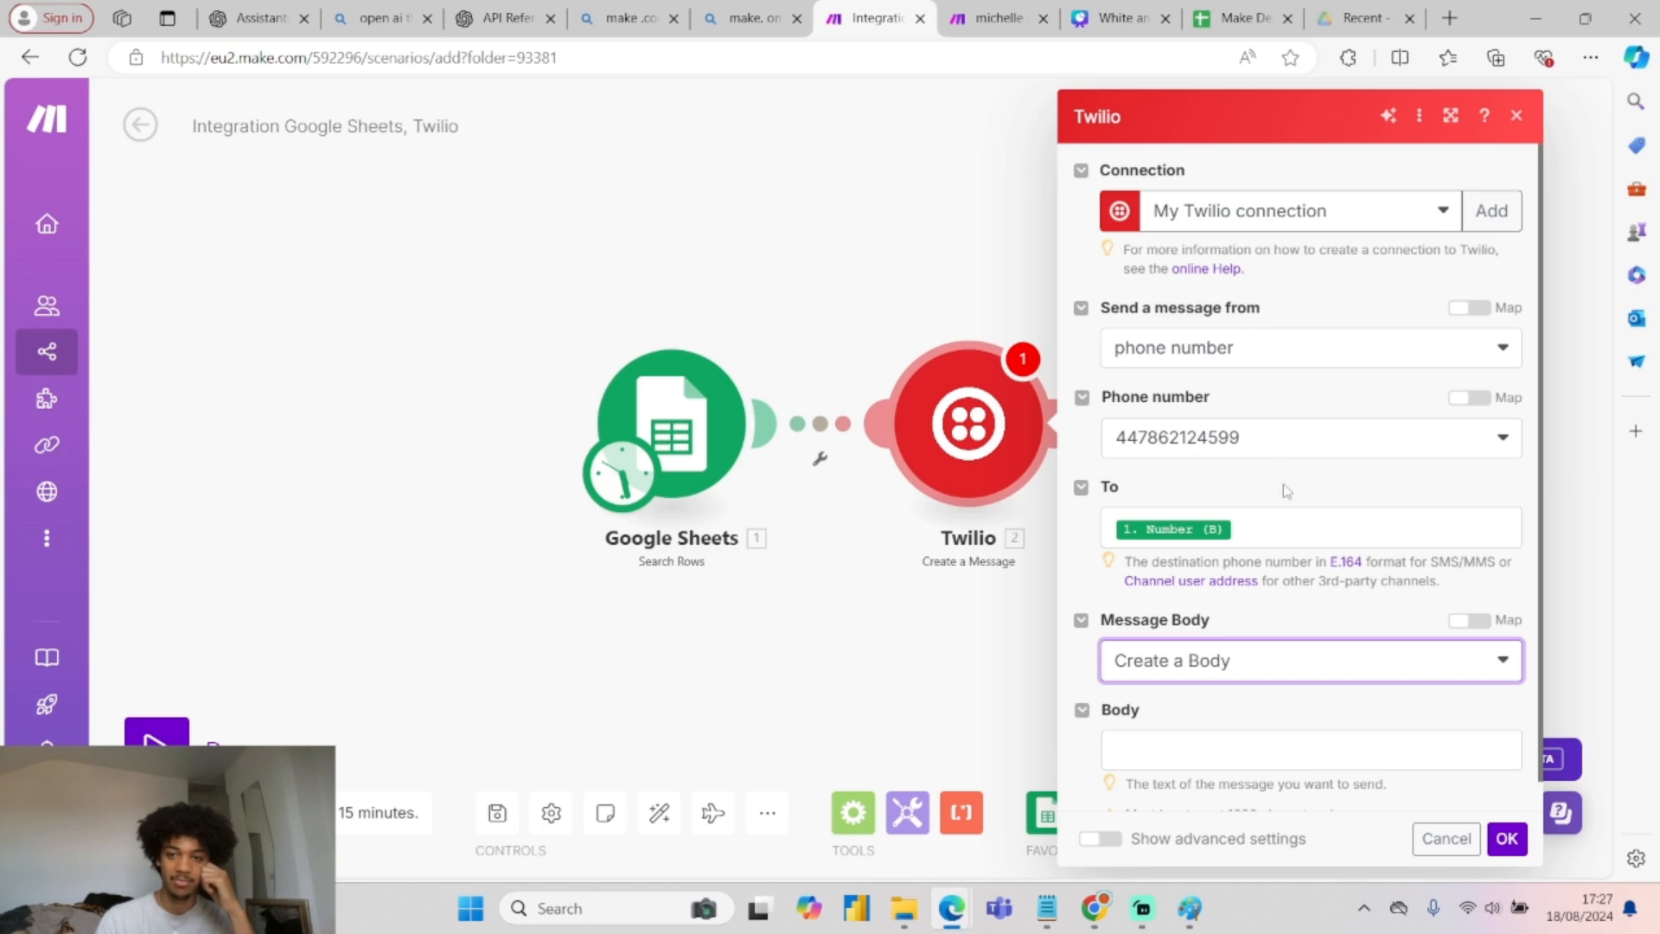
pyautogui.scroll(-1, 1289, 644)
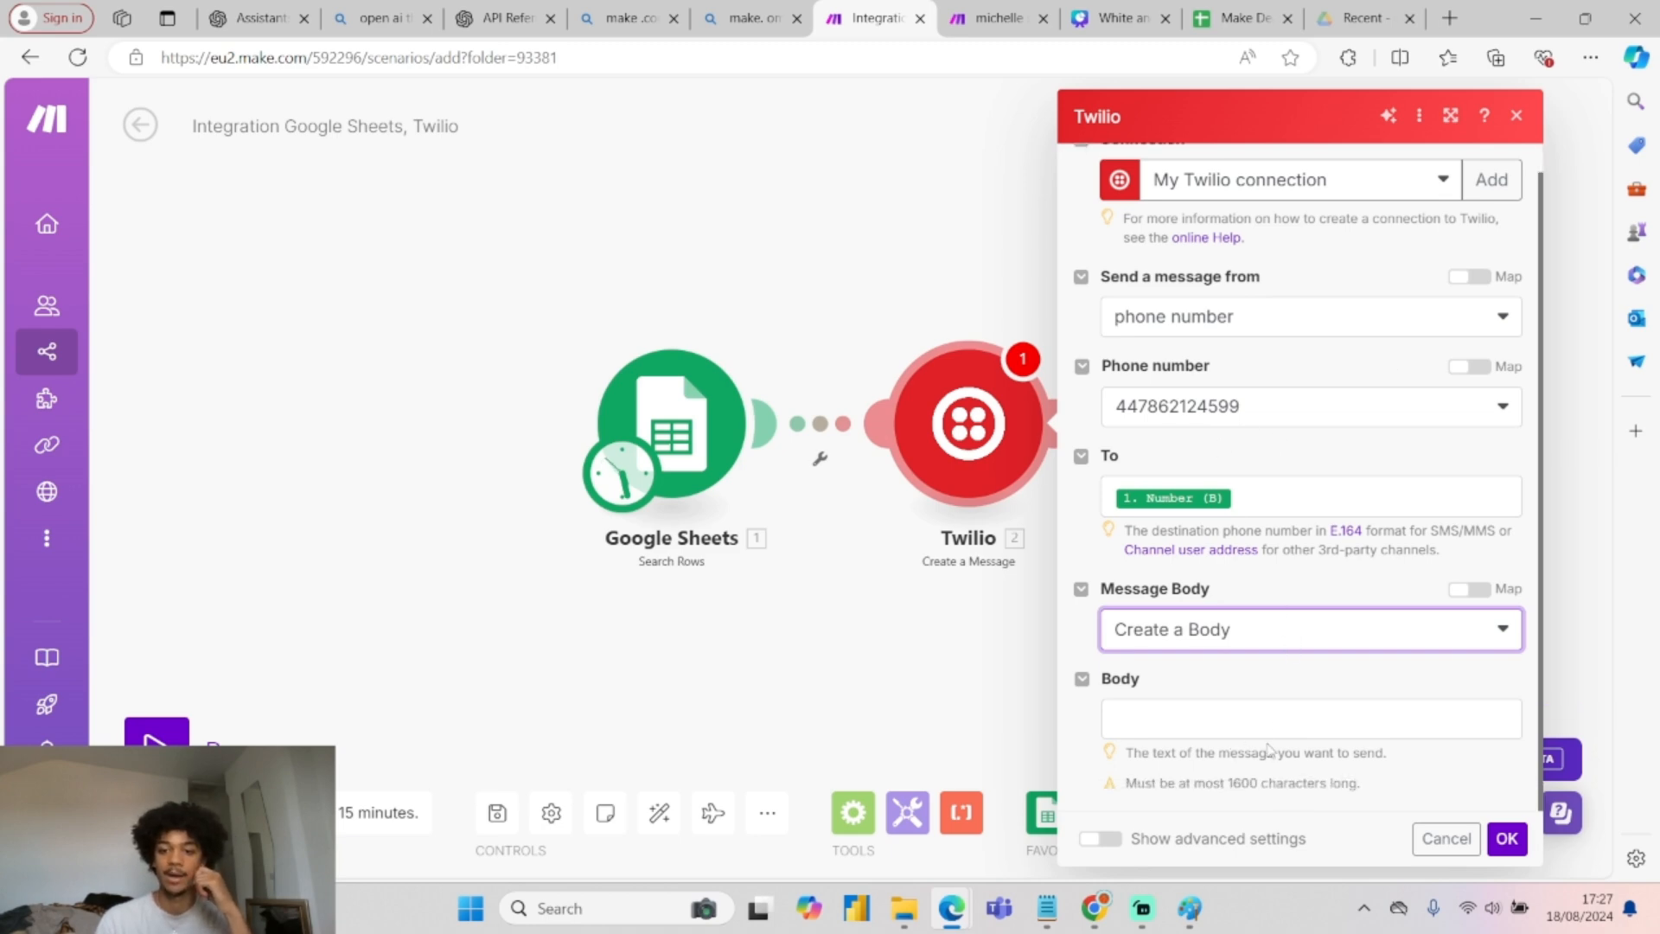
pyautogui.click(994, 17)
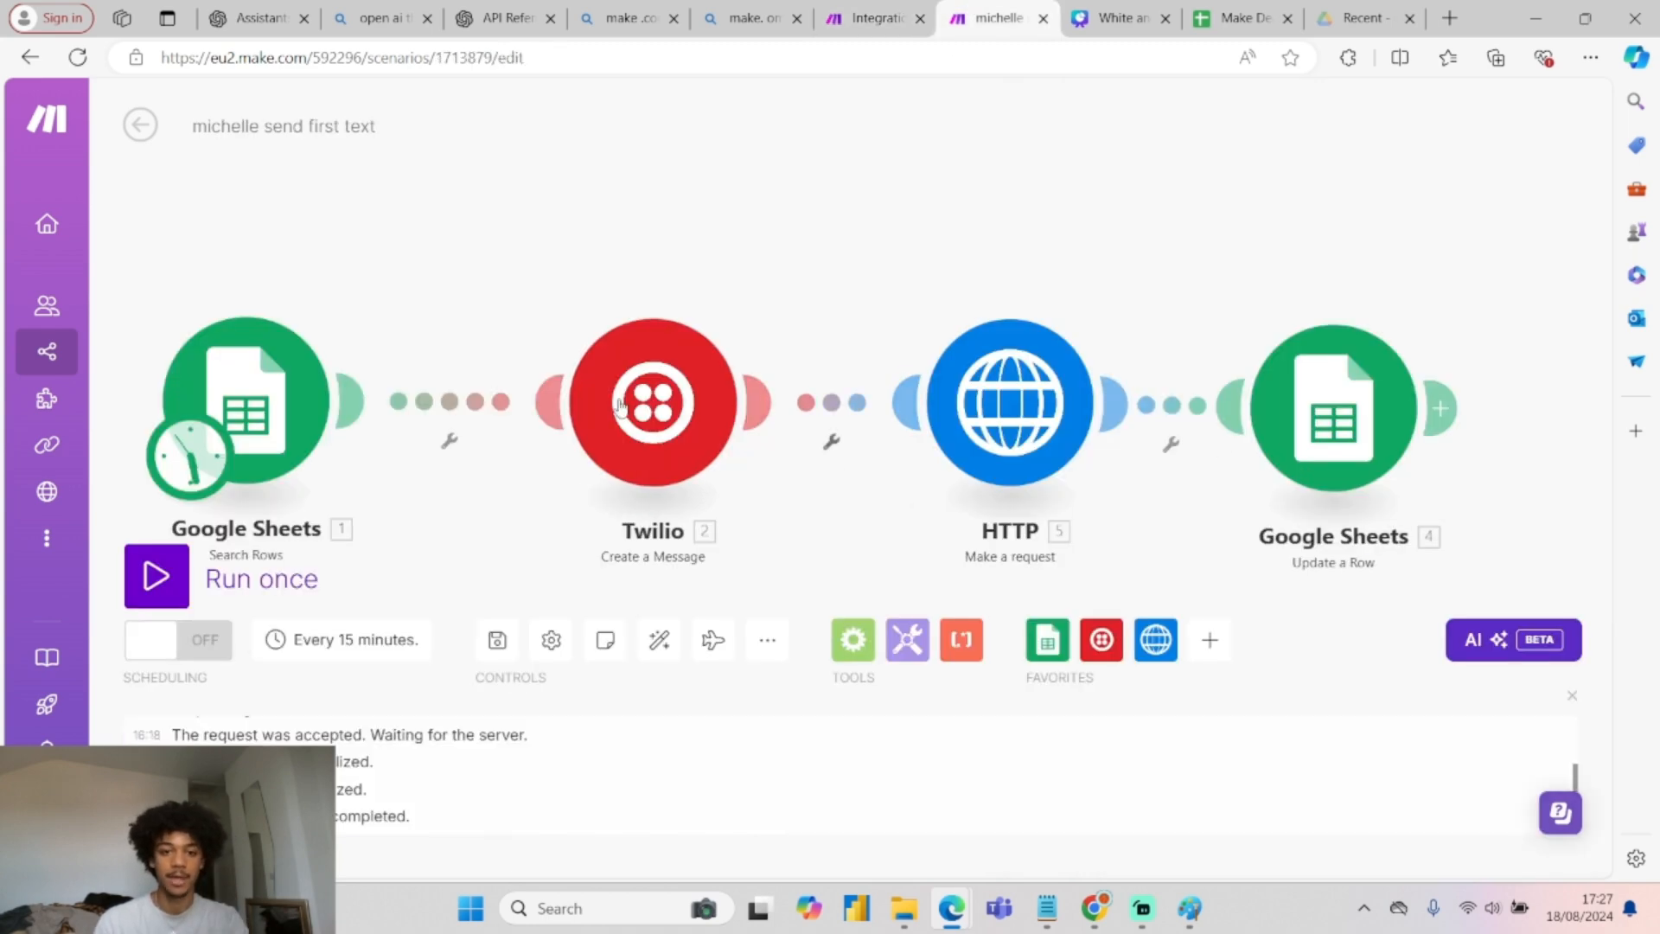
pyautogui.click(644, 406)
pyautogui.scroll(-3, 967, 693)
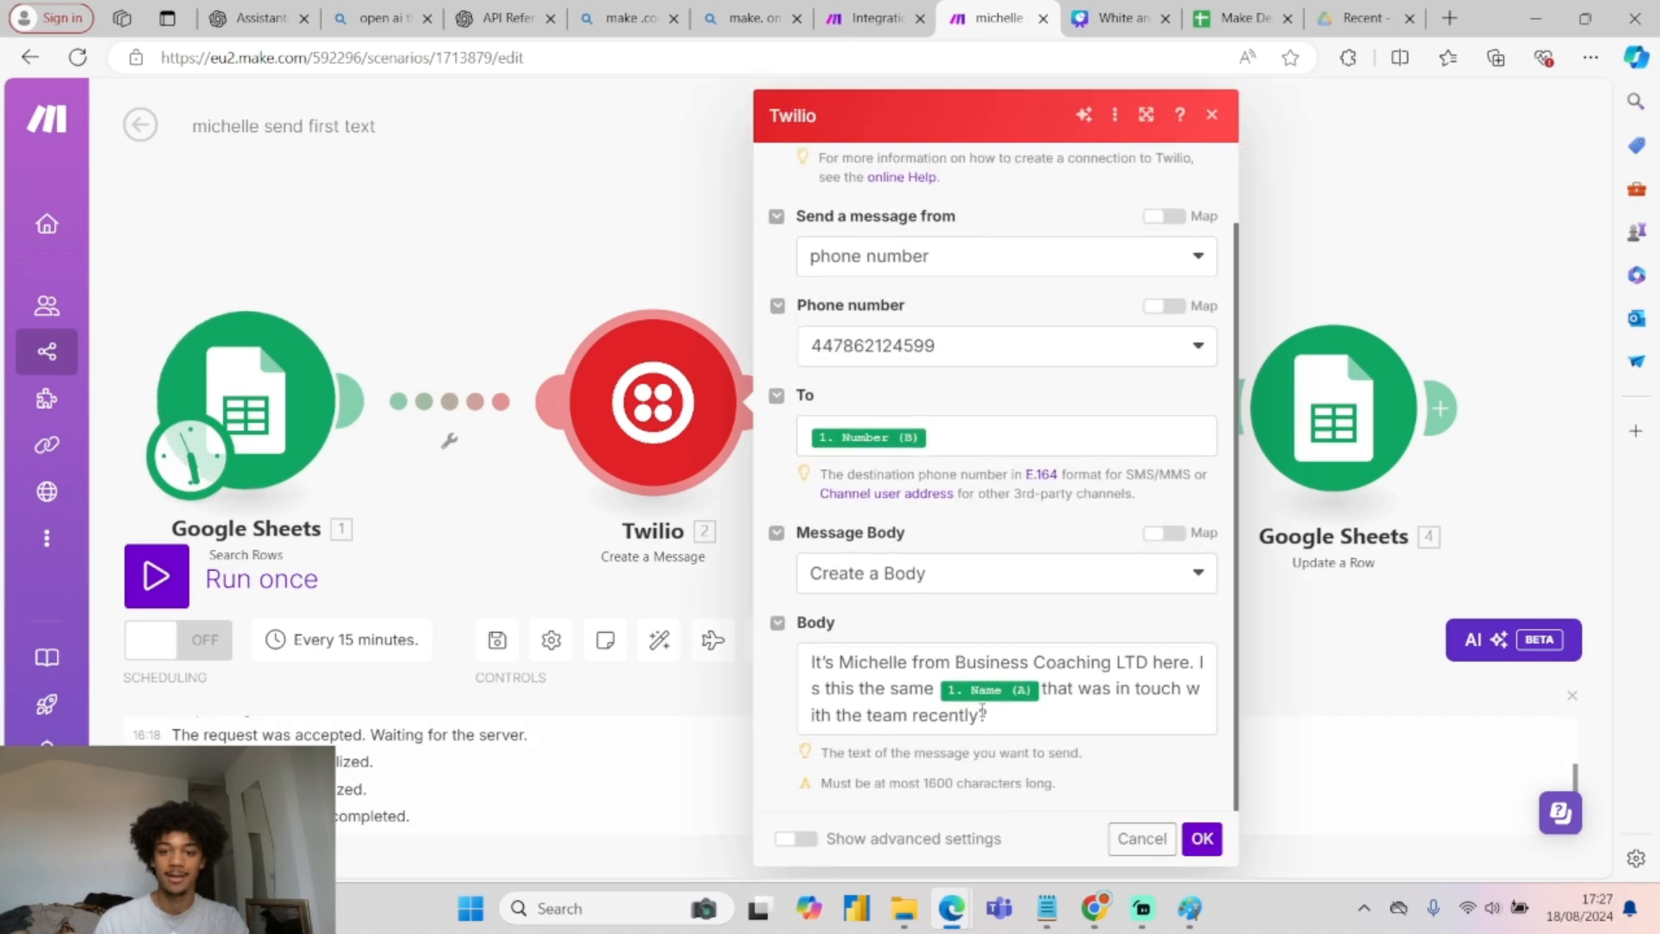
pyautogui.click(997, 723)
pyautogui.hotkey('ctrl', 'a')
pyautogui.hotkey('ctrl', 'c')
# Paste the intro message with Name (A) into Body, fix its spacing, and confirm.
pyautogui.click(873, 17)
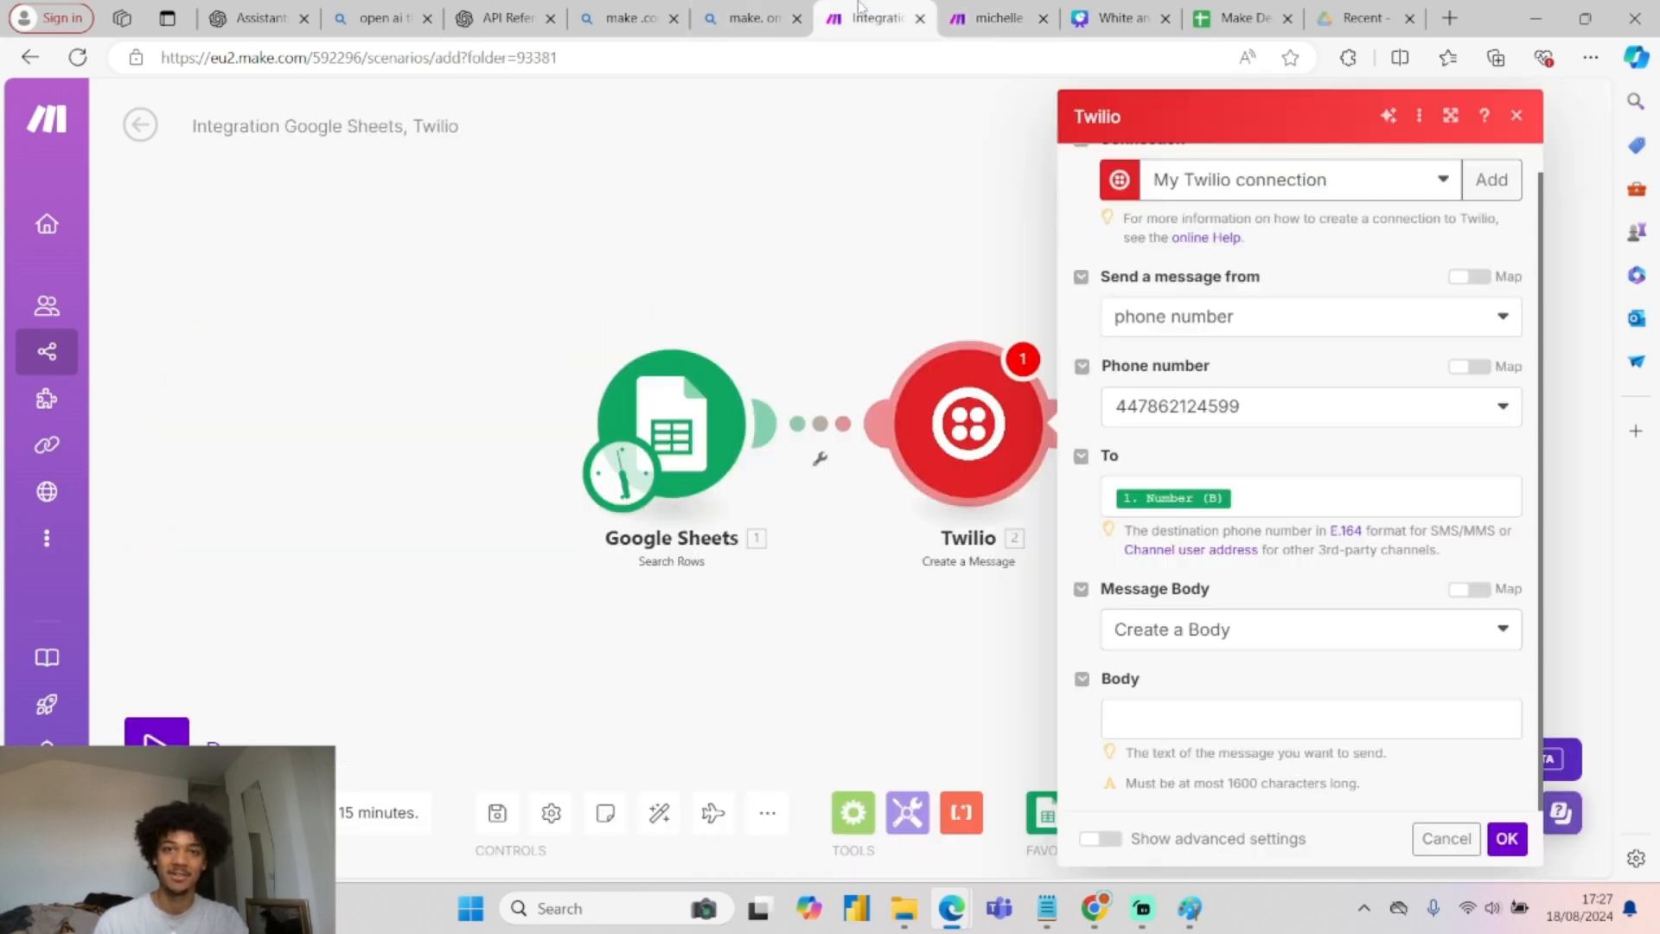
pyautogui.click(1201, 705)
pyautogui.hotkey('ctrl', 'v')
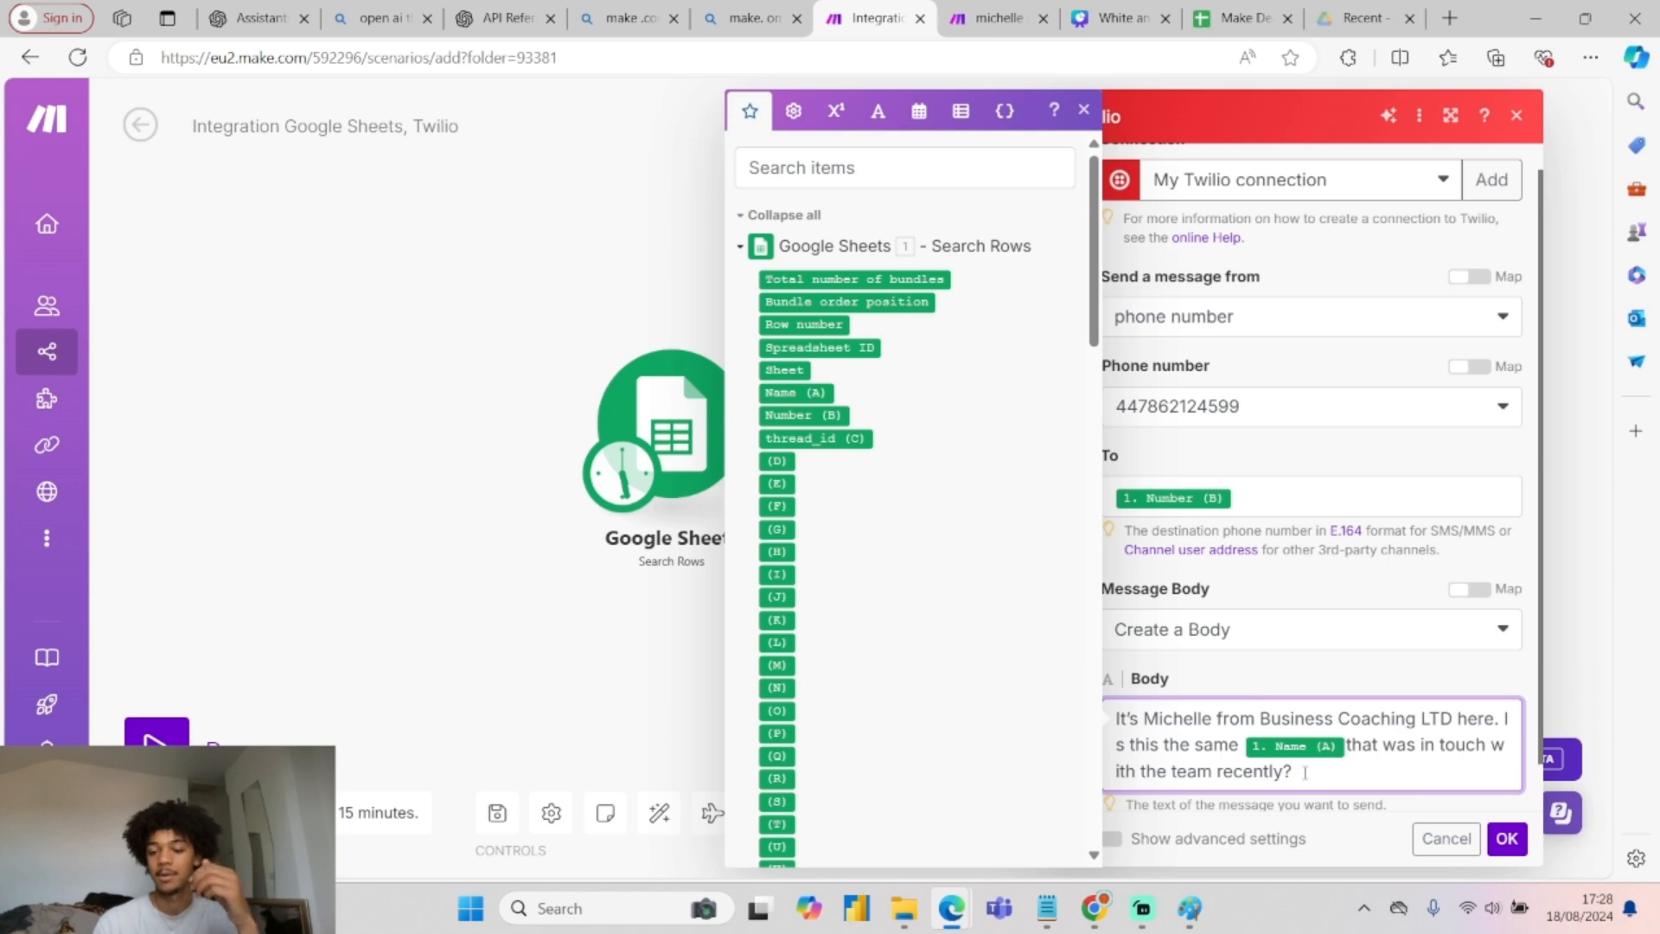
pyautogui.scroll(-1, 1299, 779)
pyautogui.click(1331, 622)
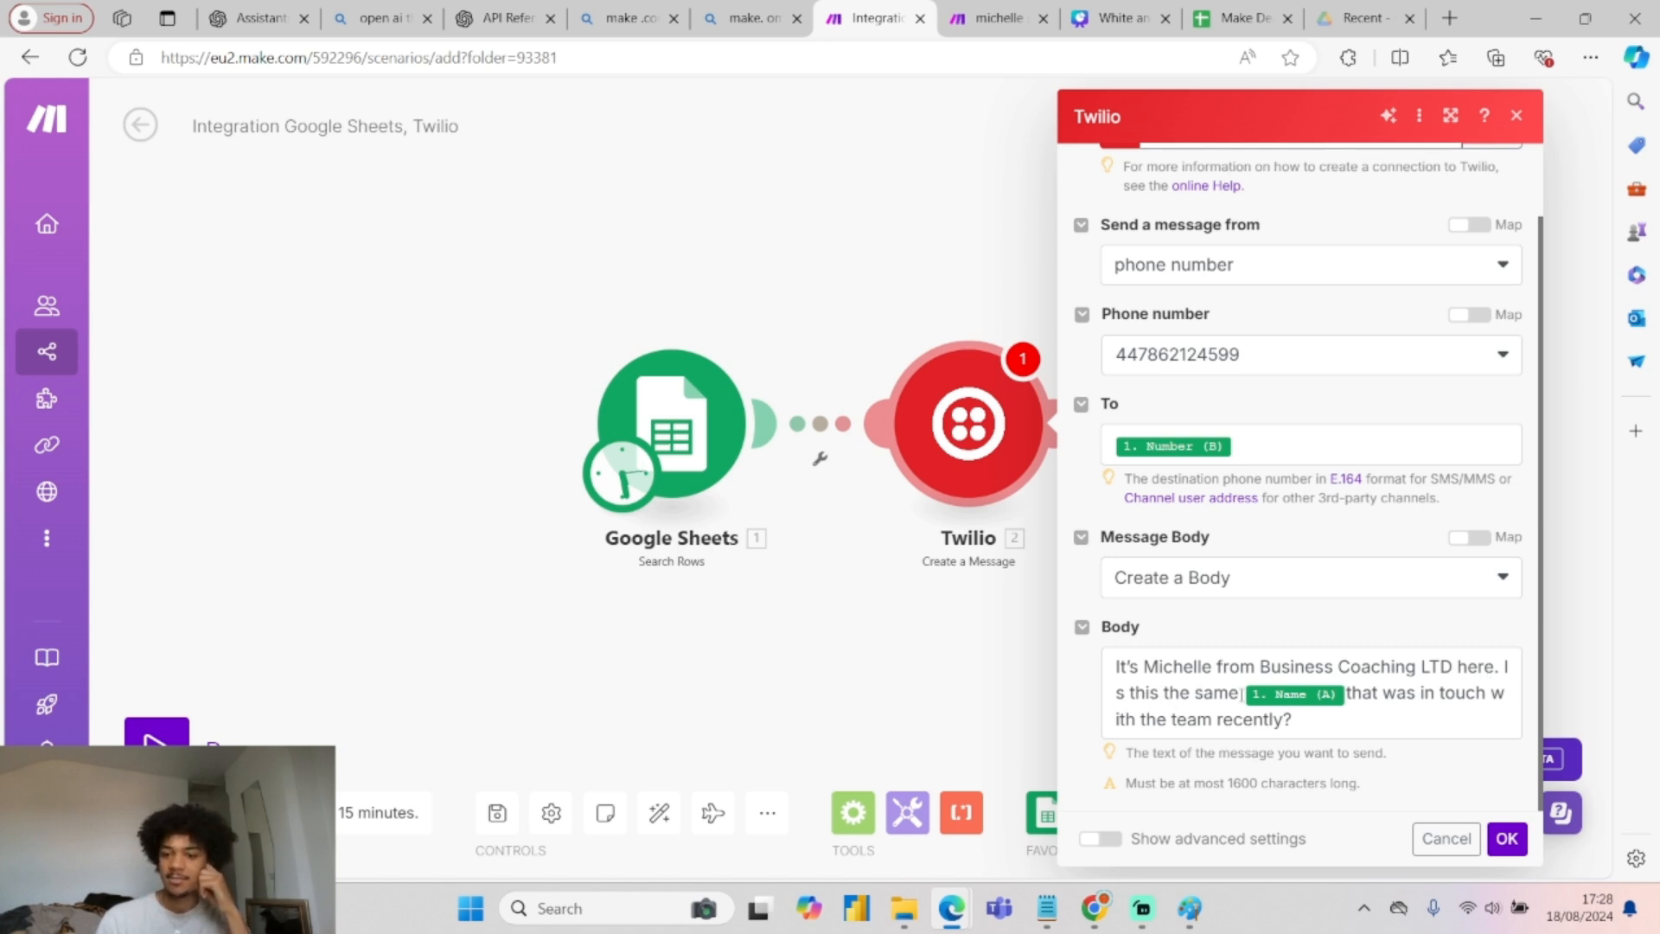
pyautogui.click(1348, 694)
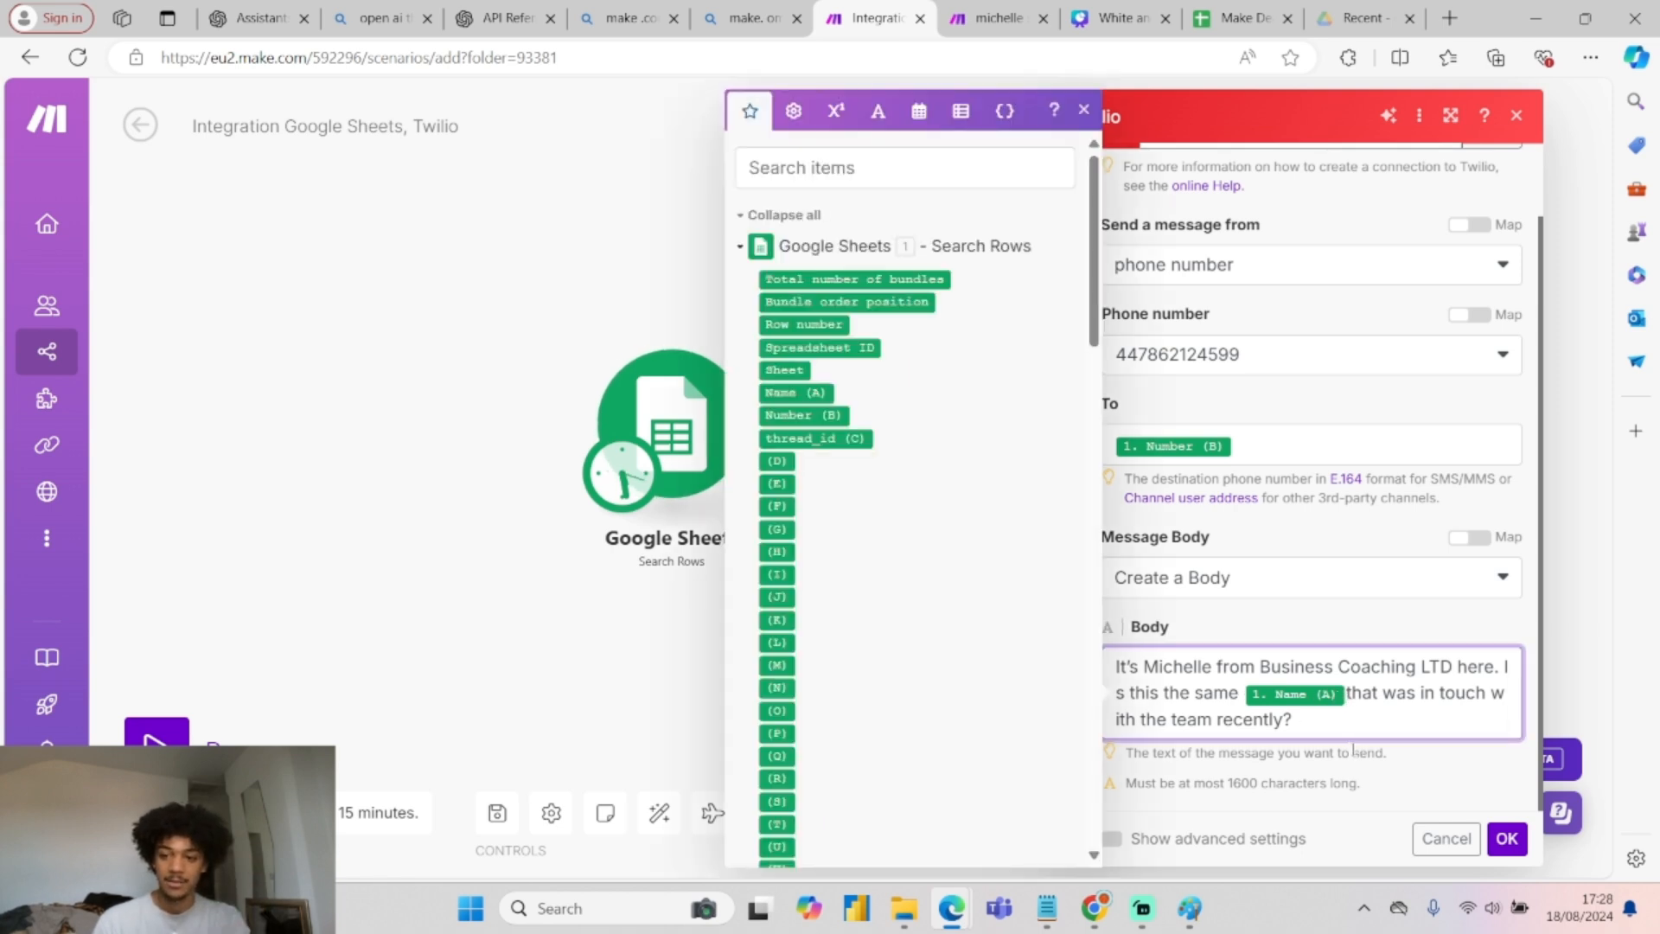
pyautogui.click(1504, 856)
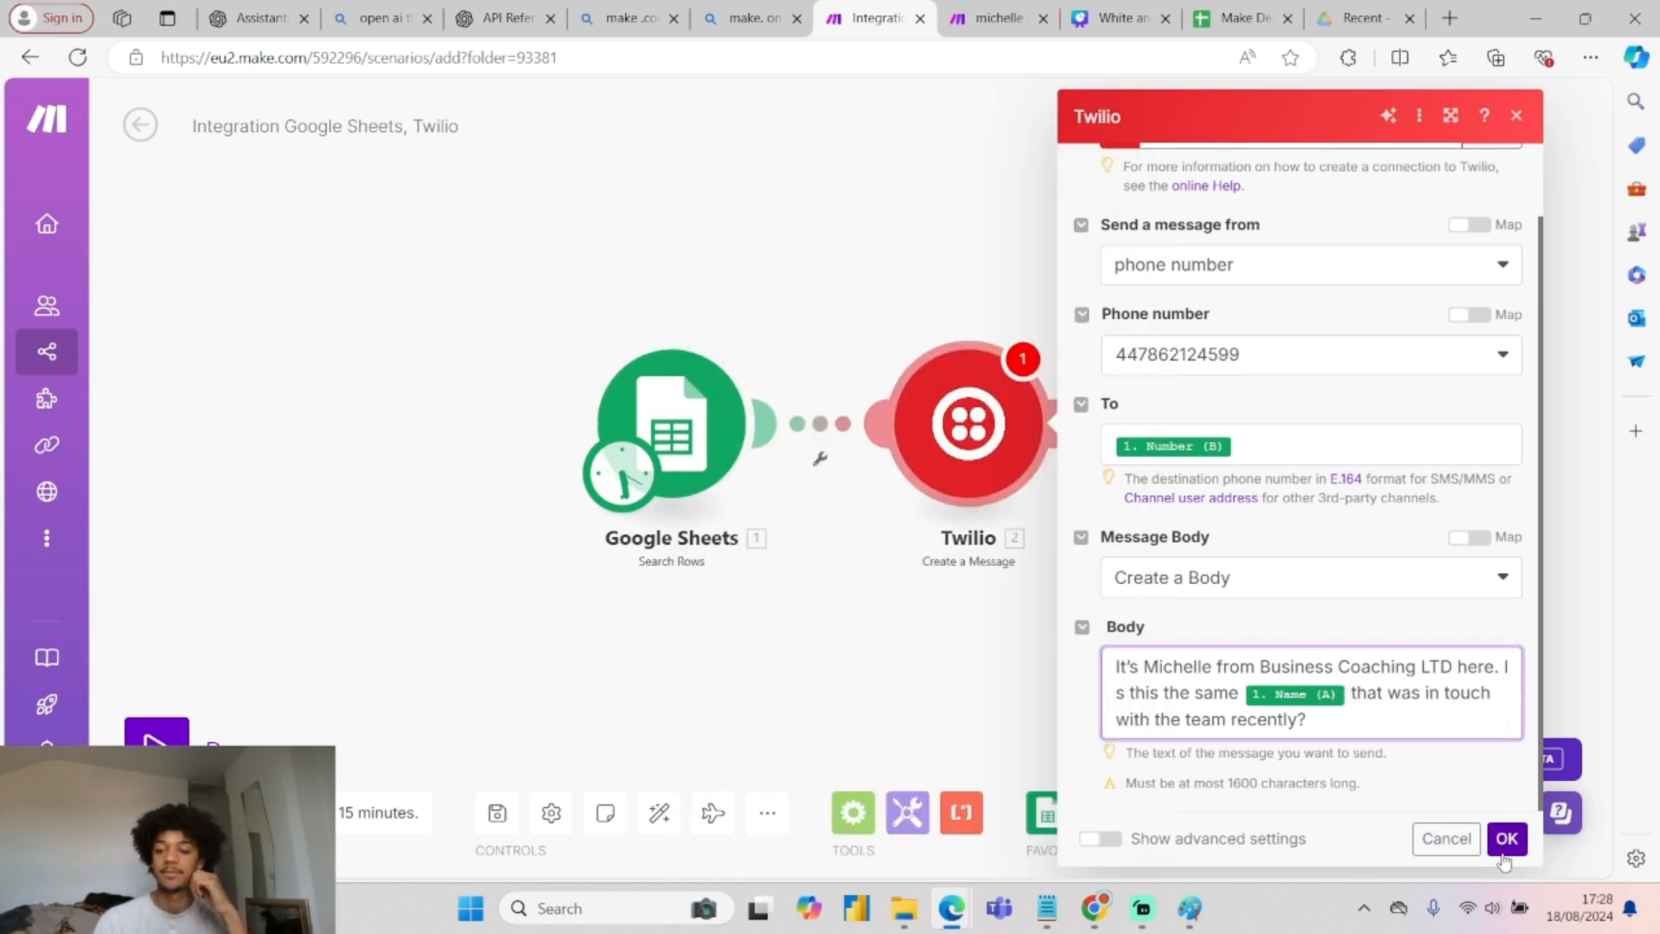
pyautogui.click(1504, 849)
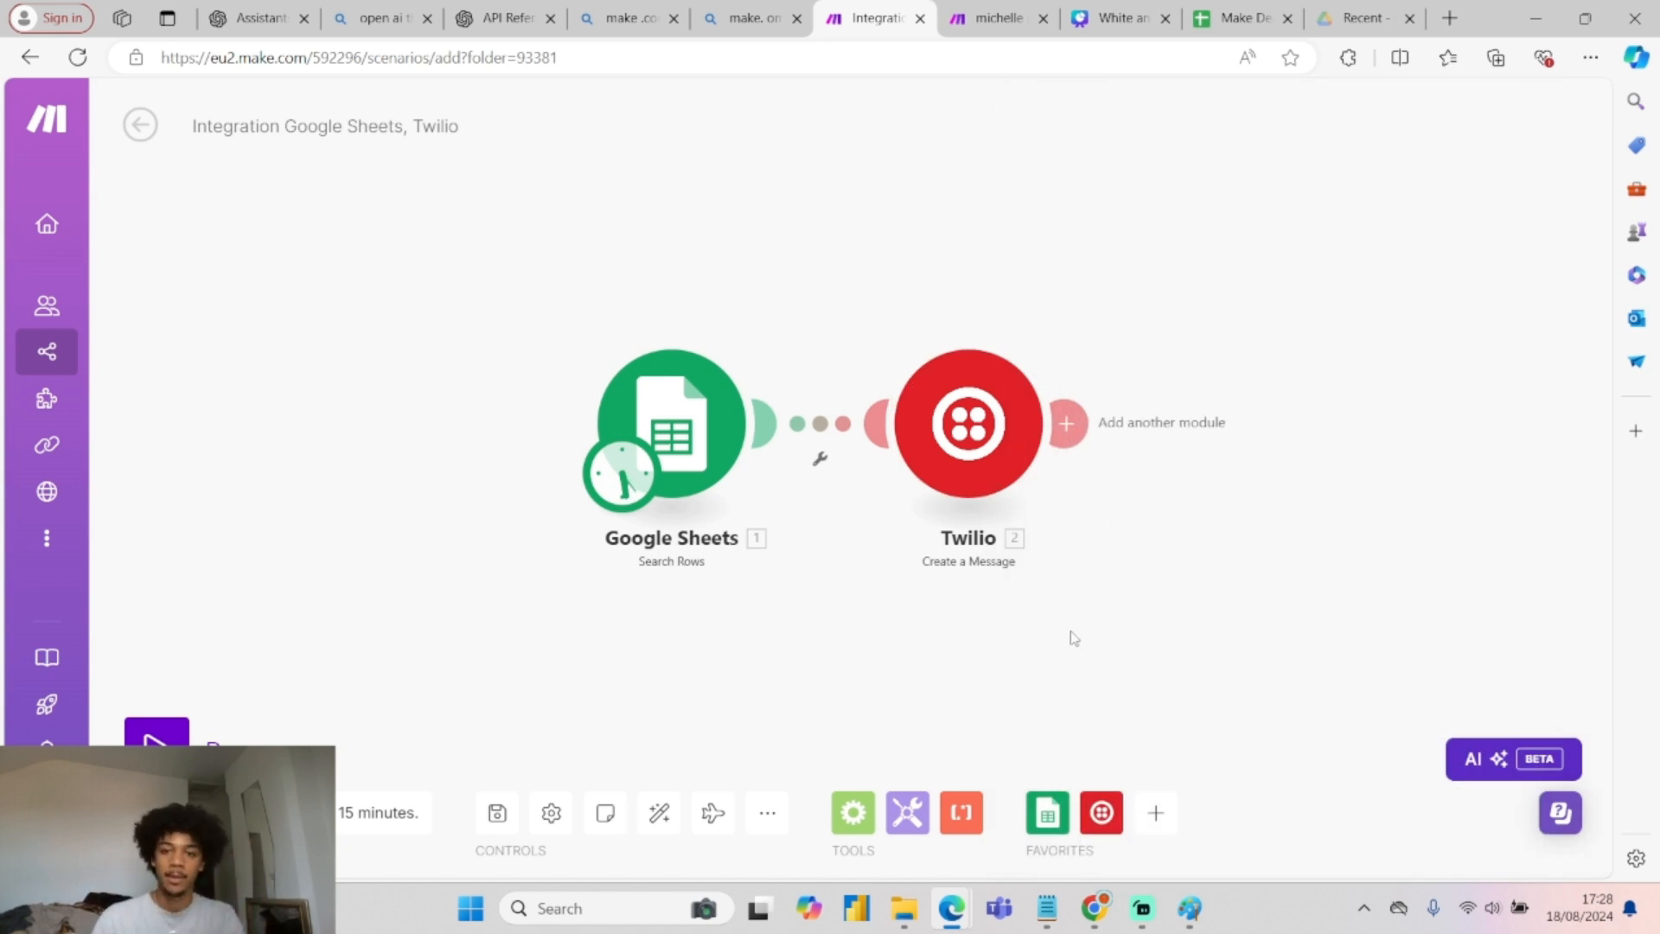
pyautogui.scroll(-1, 1107, 532)
# Check the Paint sketch, then add an HTTP Make a request module after the Twilio step.
pyautogui.click(1190, 908)
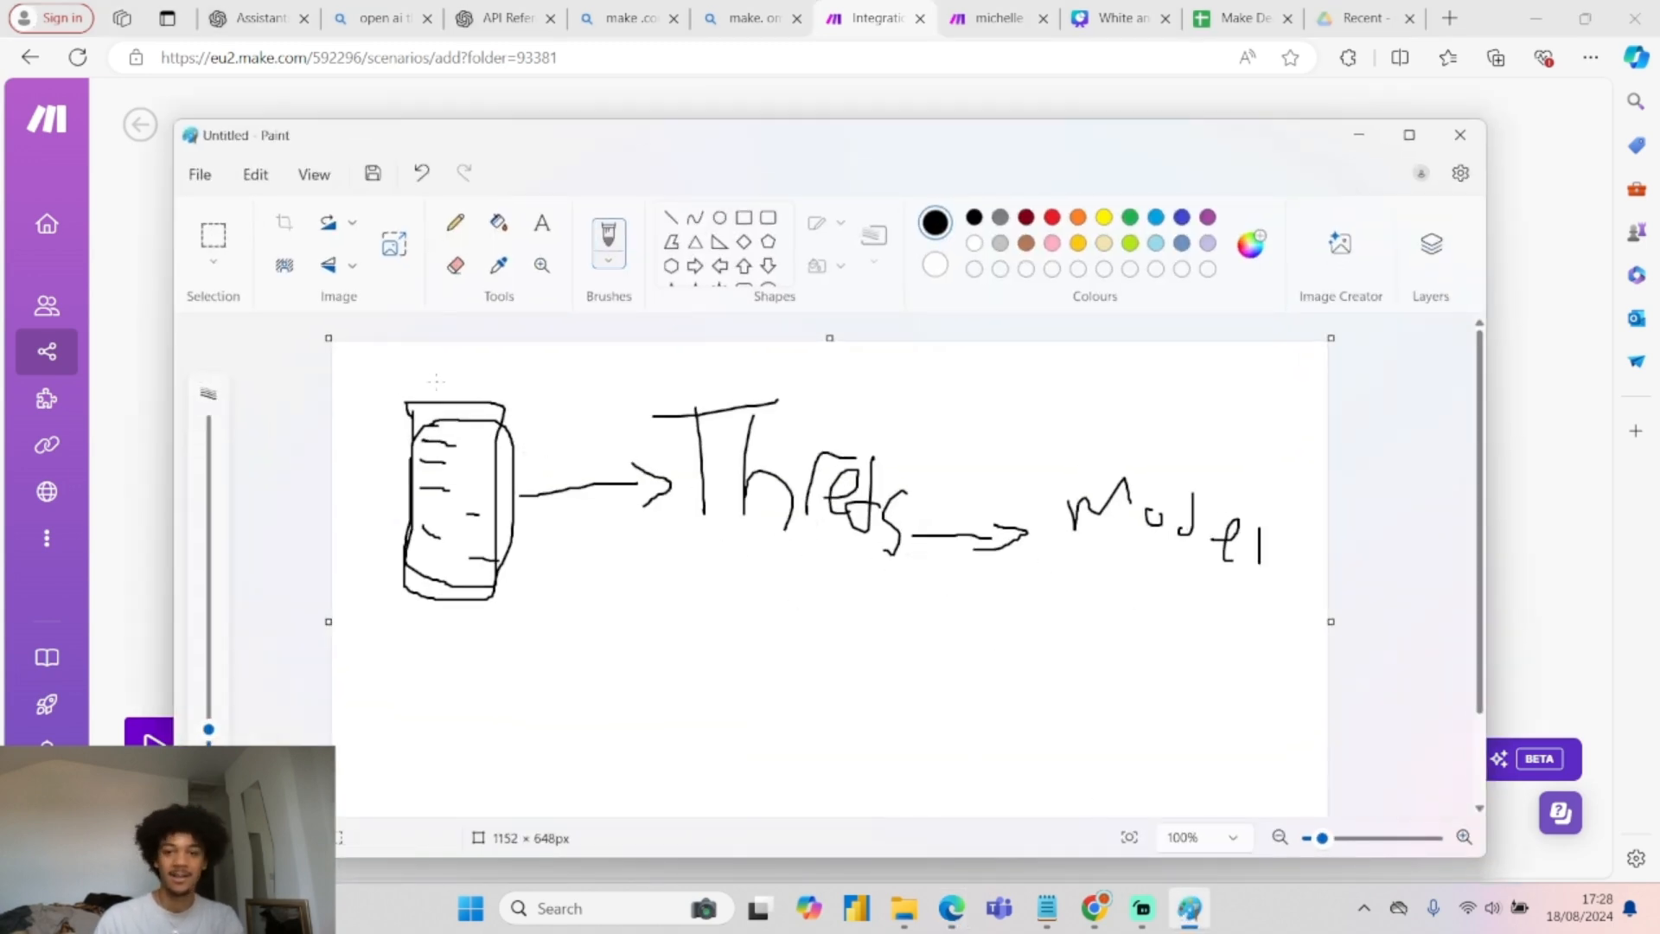
pyautogui.click(1359, 134)
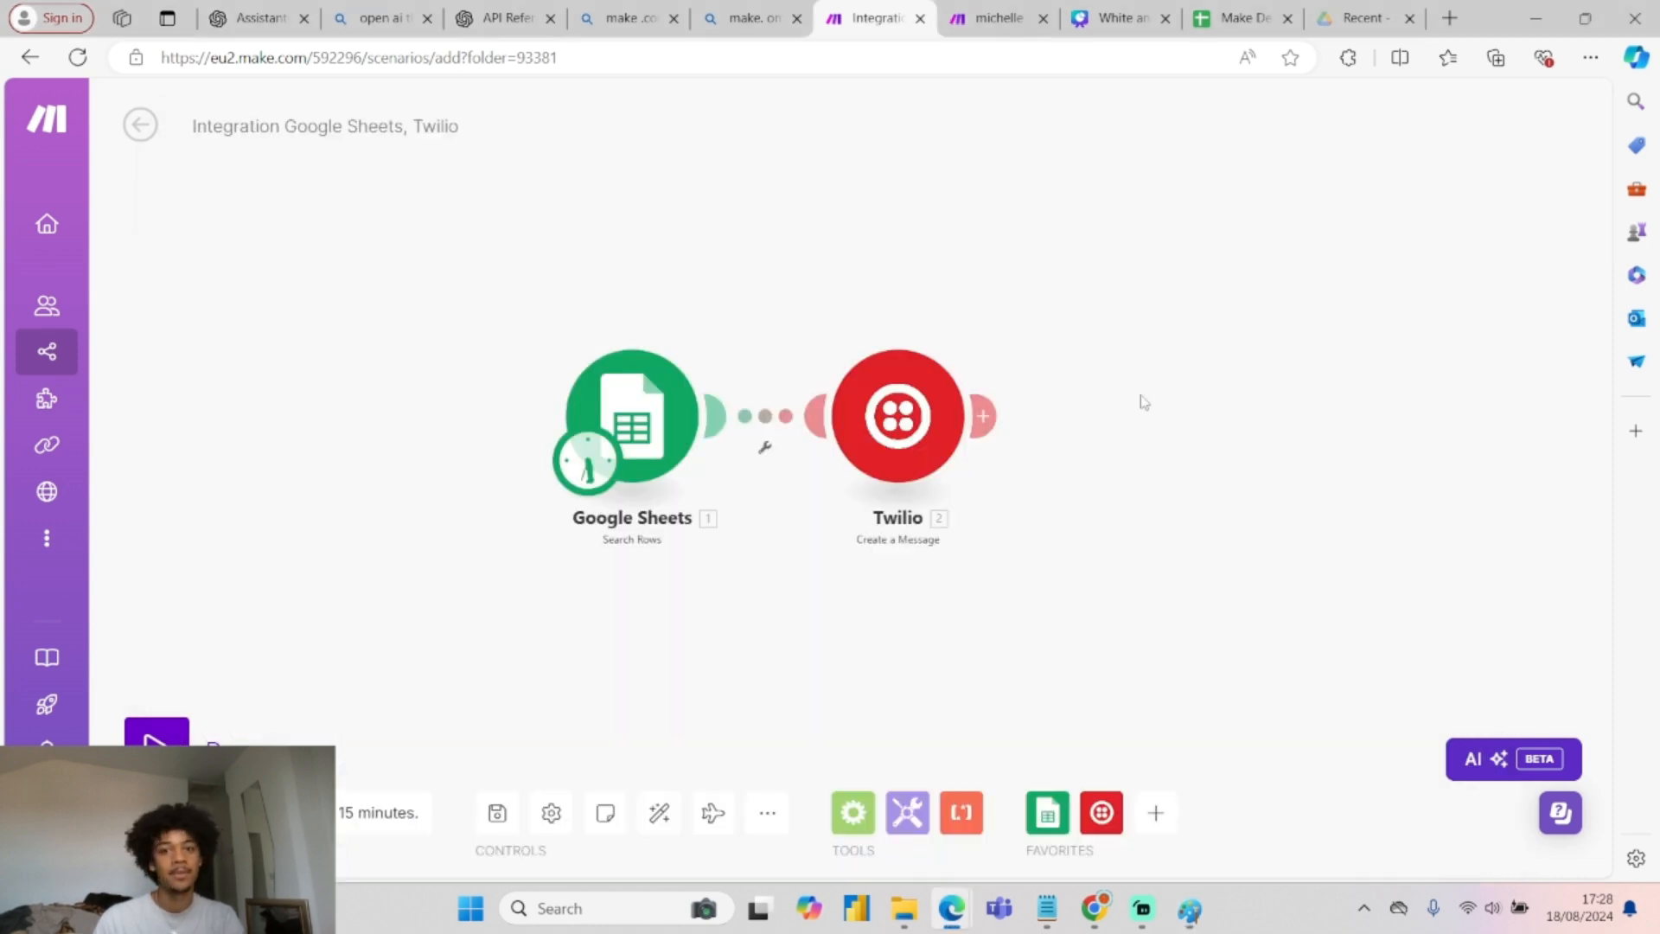
pyautogui.click(983, 419)
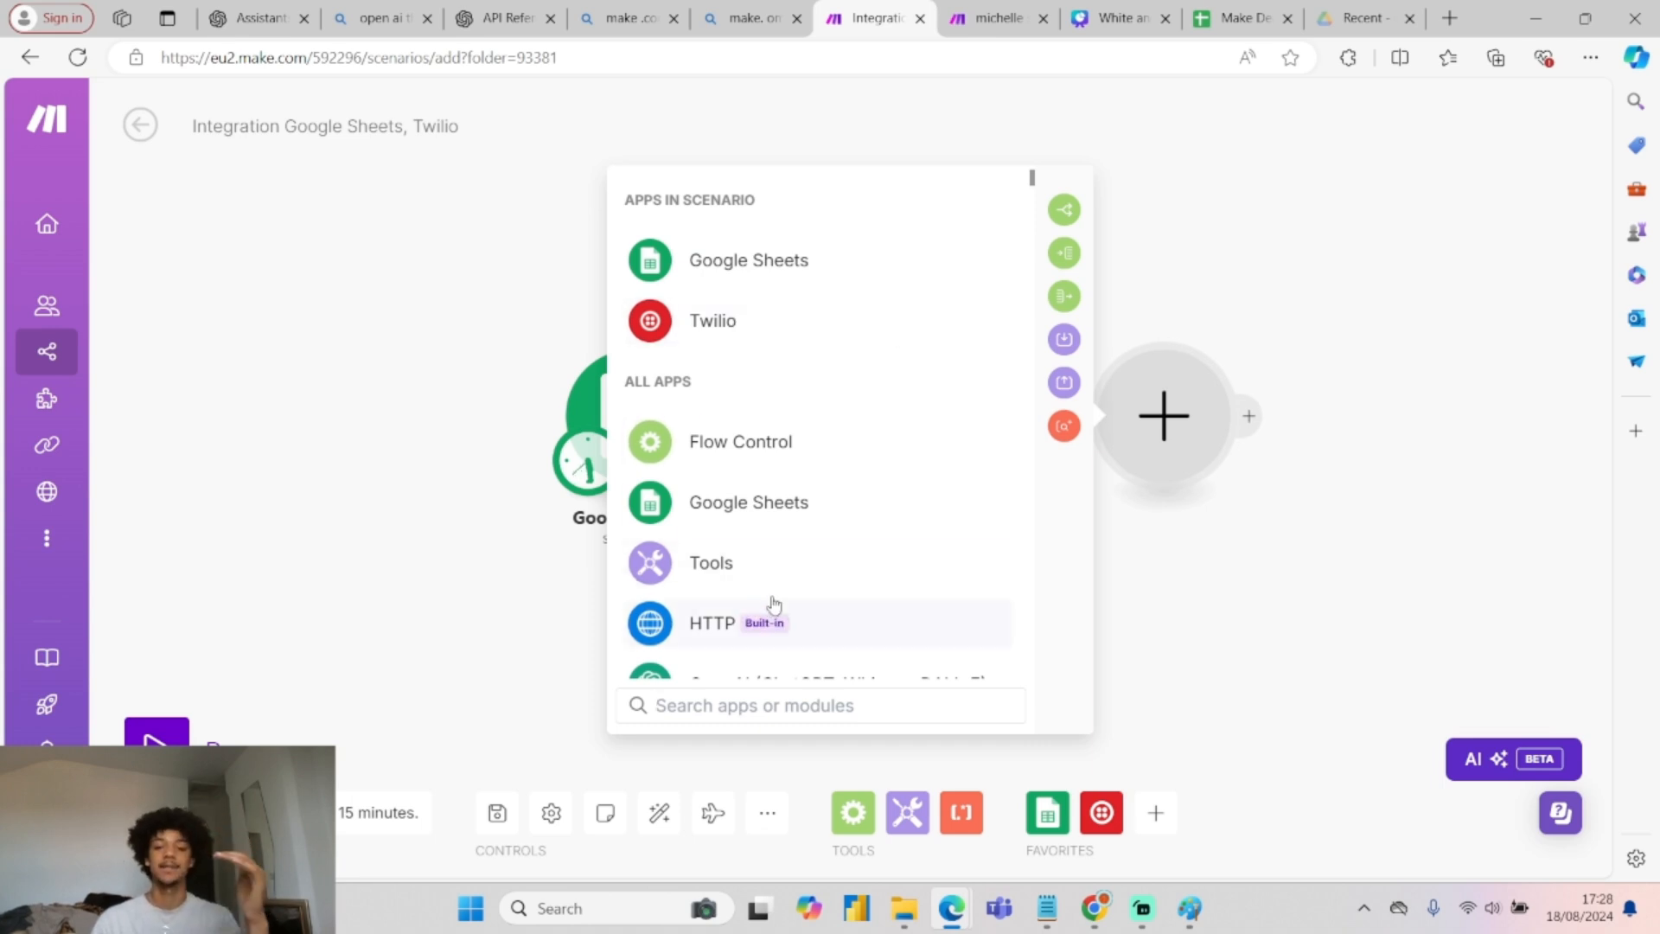
pyautogui.click(756, 624)
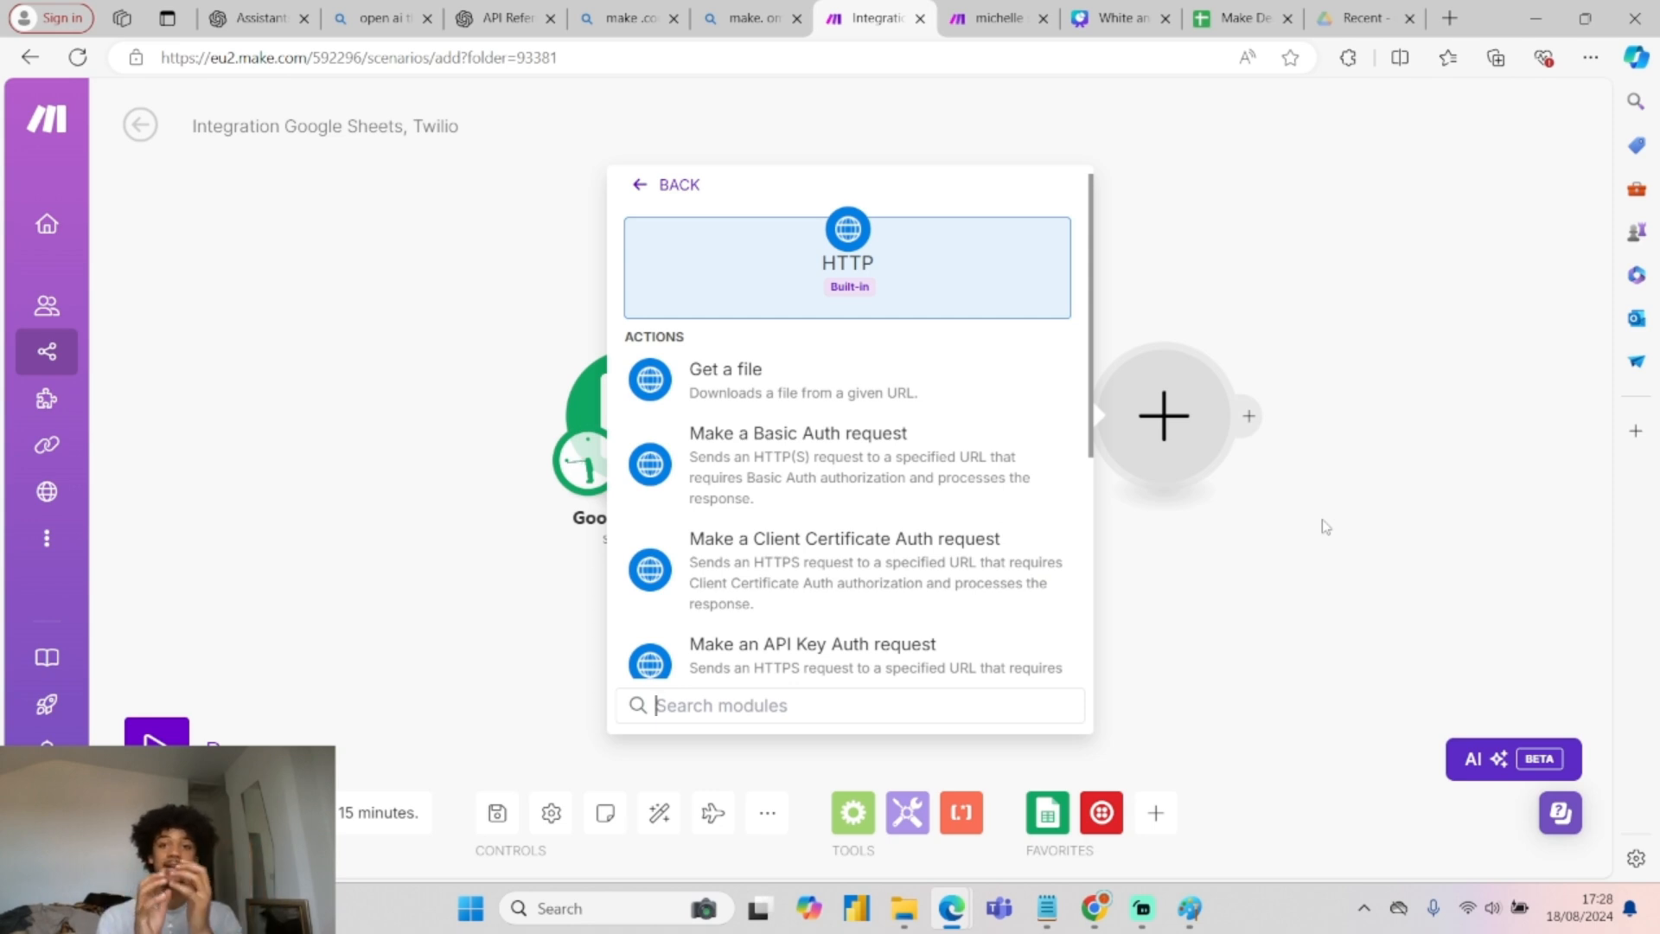
pyautogui.scroll(-5, 841, 511)
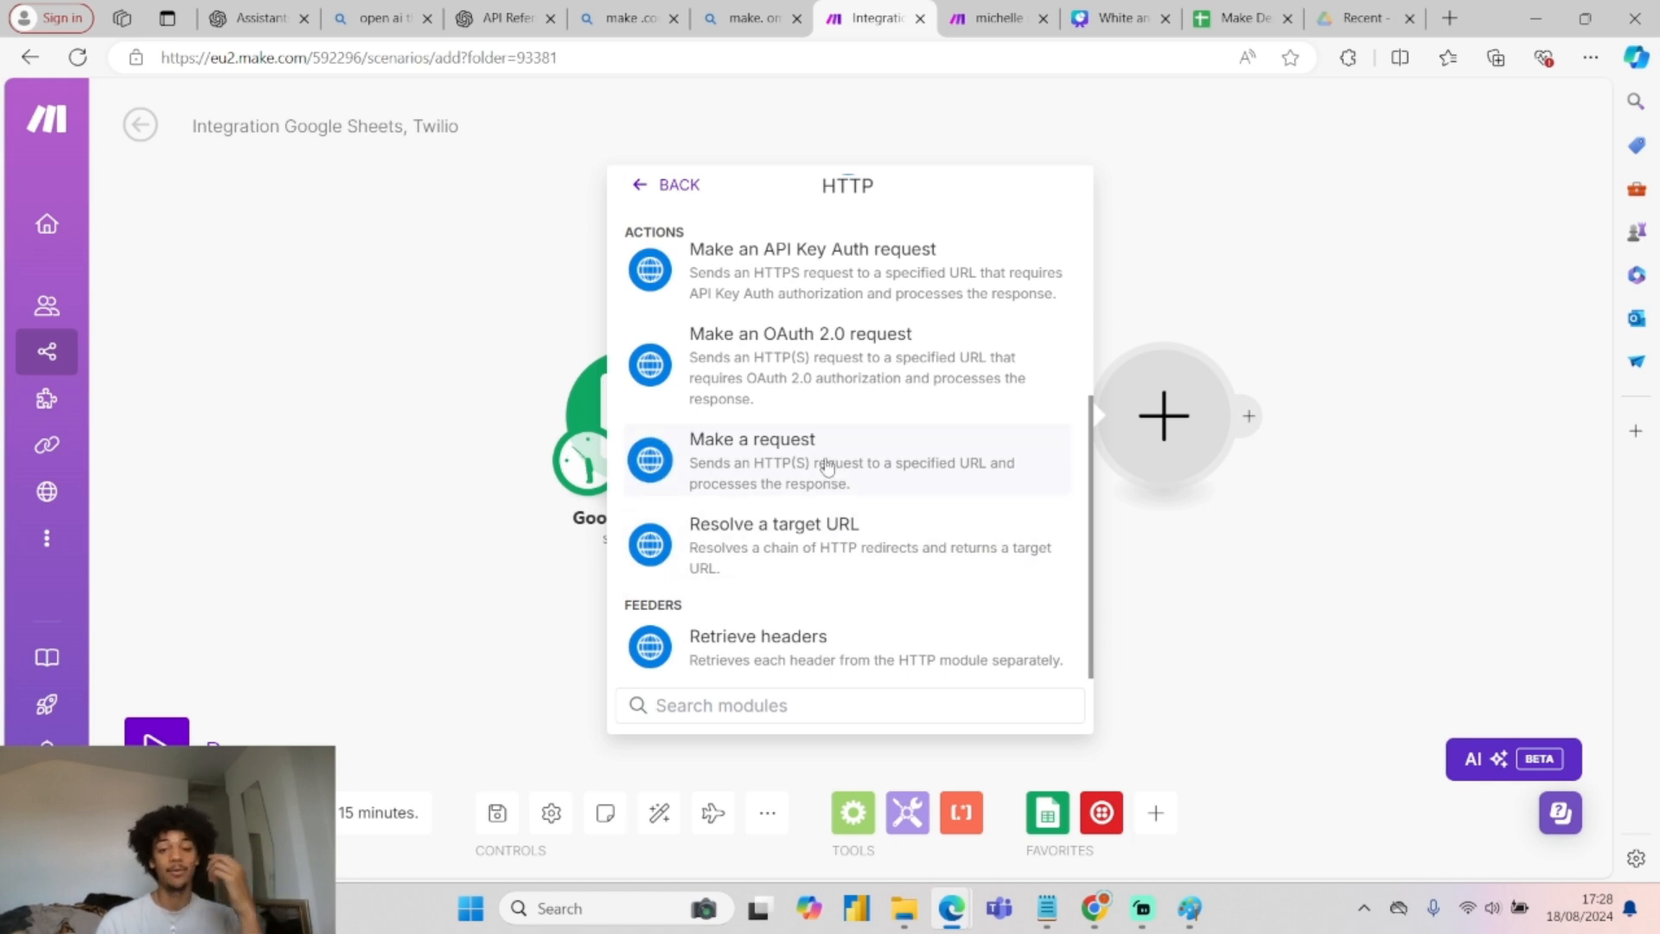
pyautogui.click(826, 462)
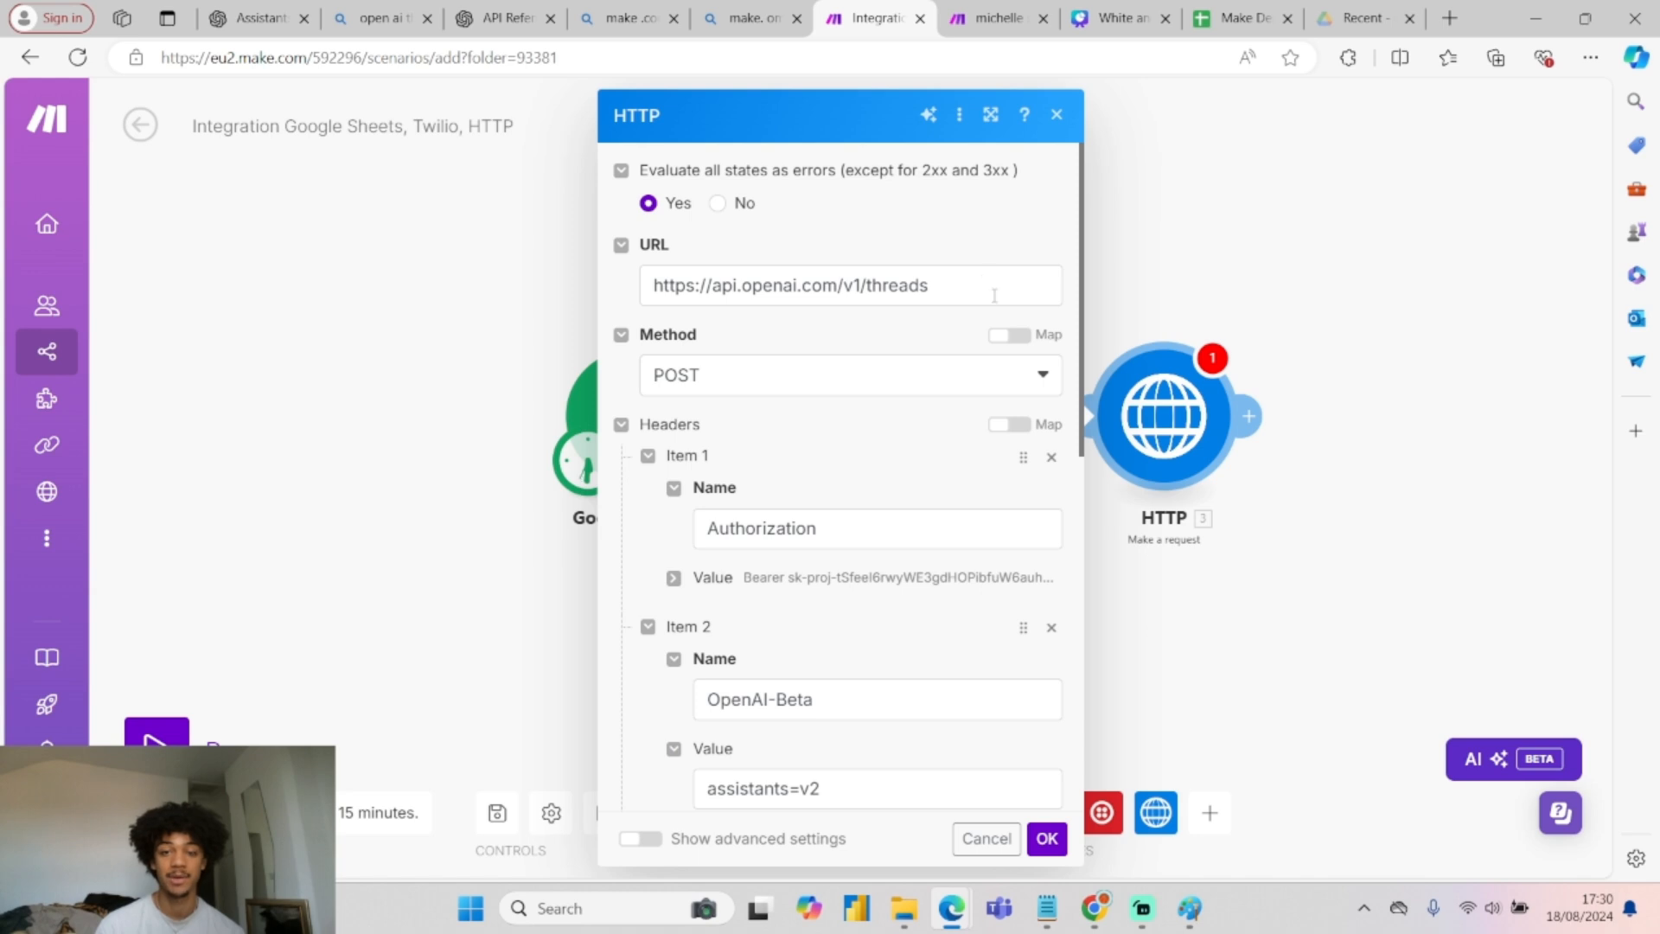
# Open OpenAI's Create thread API reference page.
pyautogui.click(508, 17)
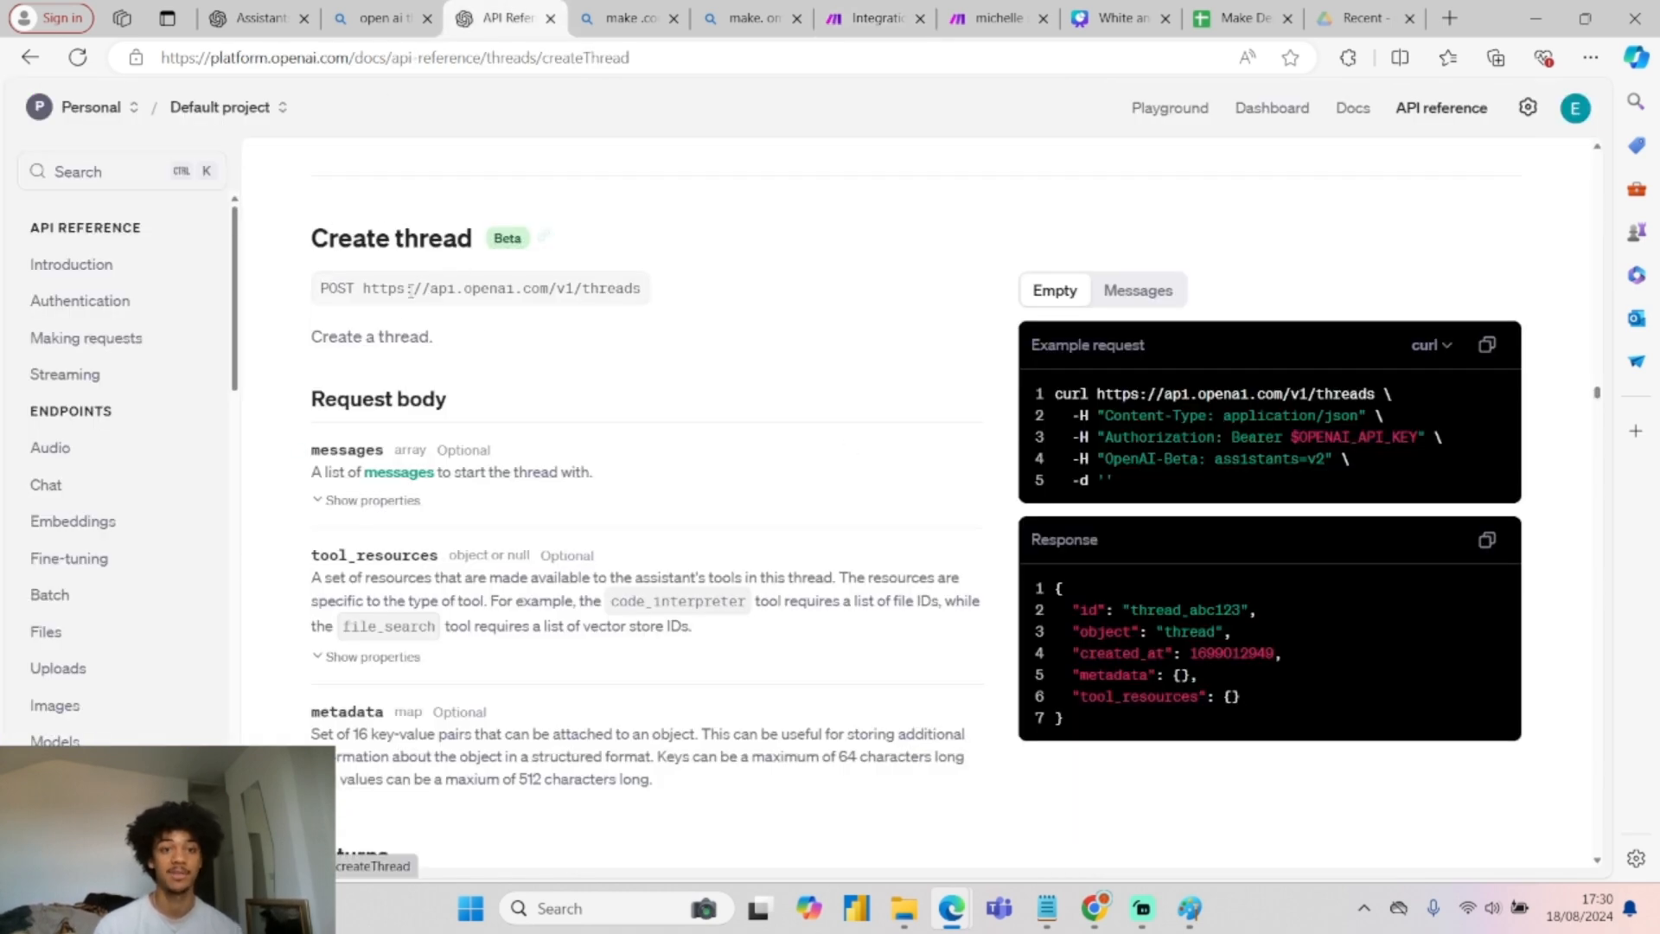
# Compare the Create thread endpoint URL in OpenAI's docs with the HTTP module settings.
pyautogui.moveTo(357, 292); pyautogui.dragTo(644, 290)
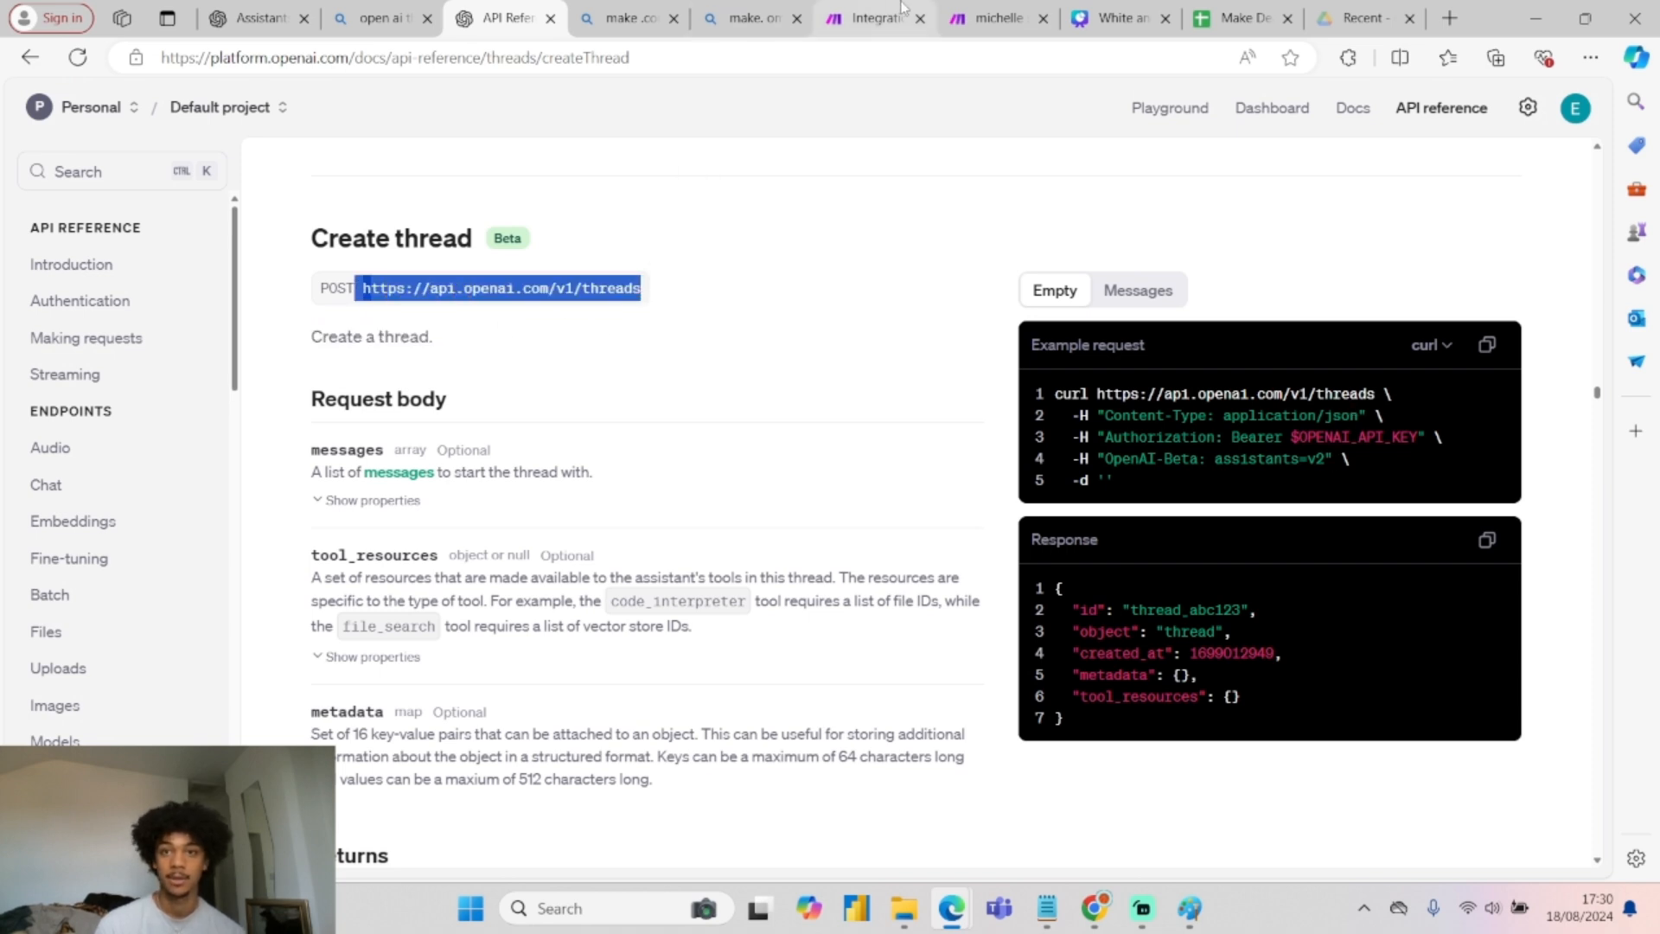
pyautogui.click(873, 18)
pyautogui.scroll(-1, 786, 420)
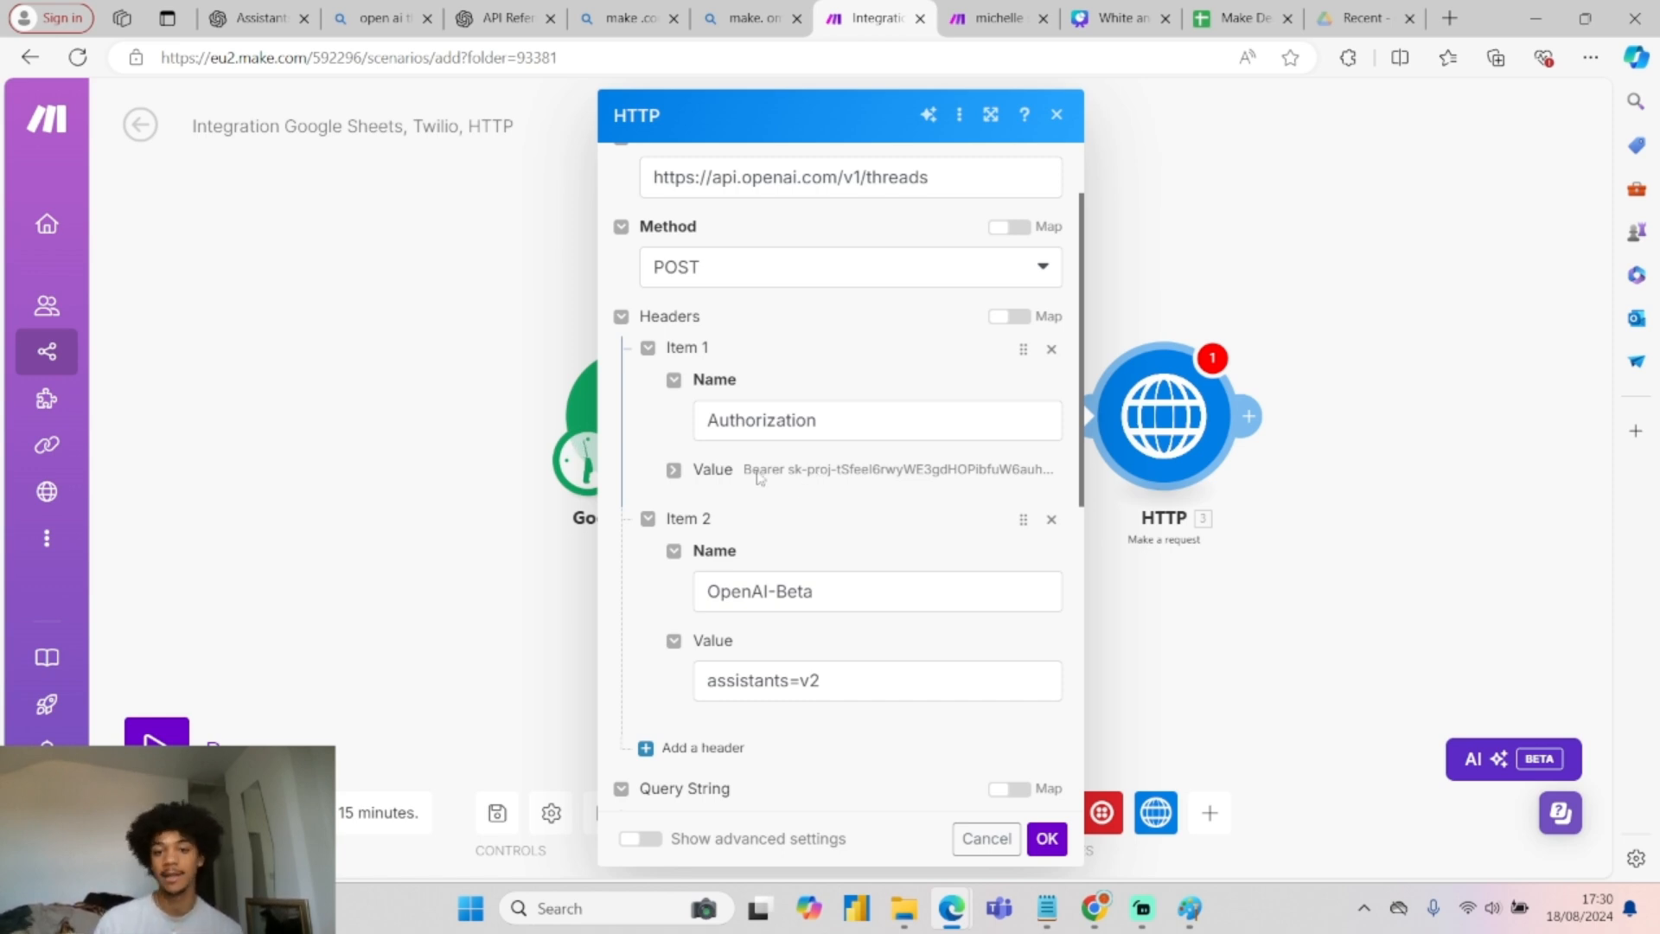
pyautogui.click(255, 18)
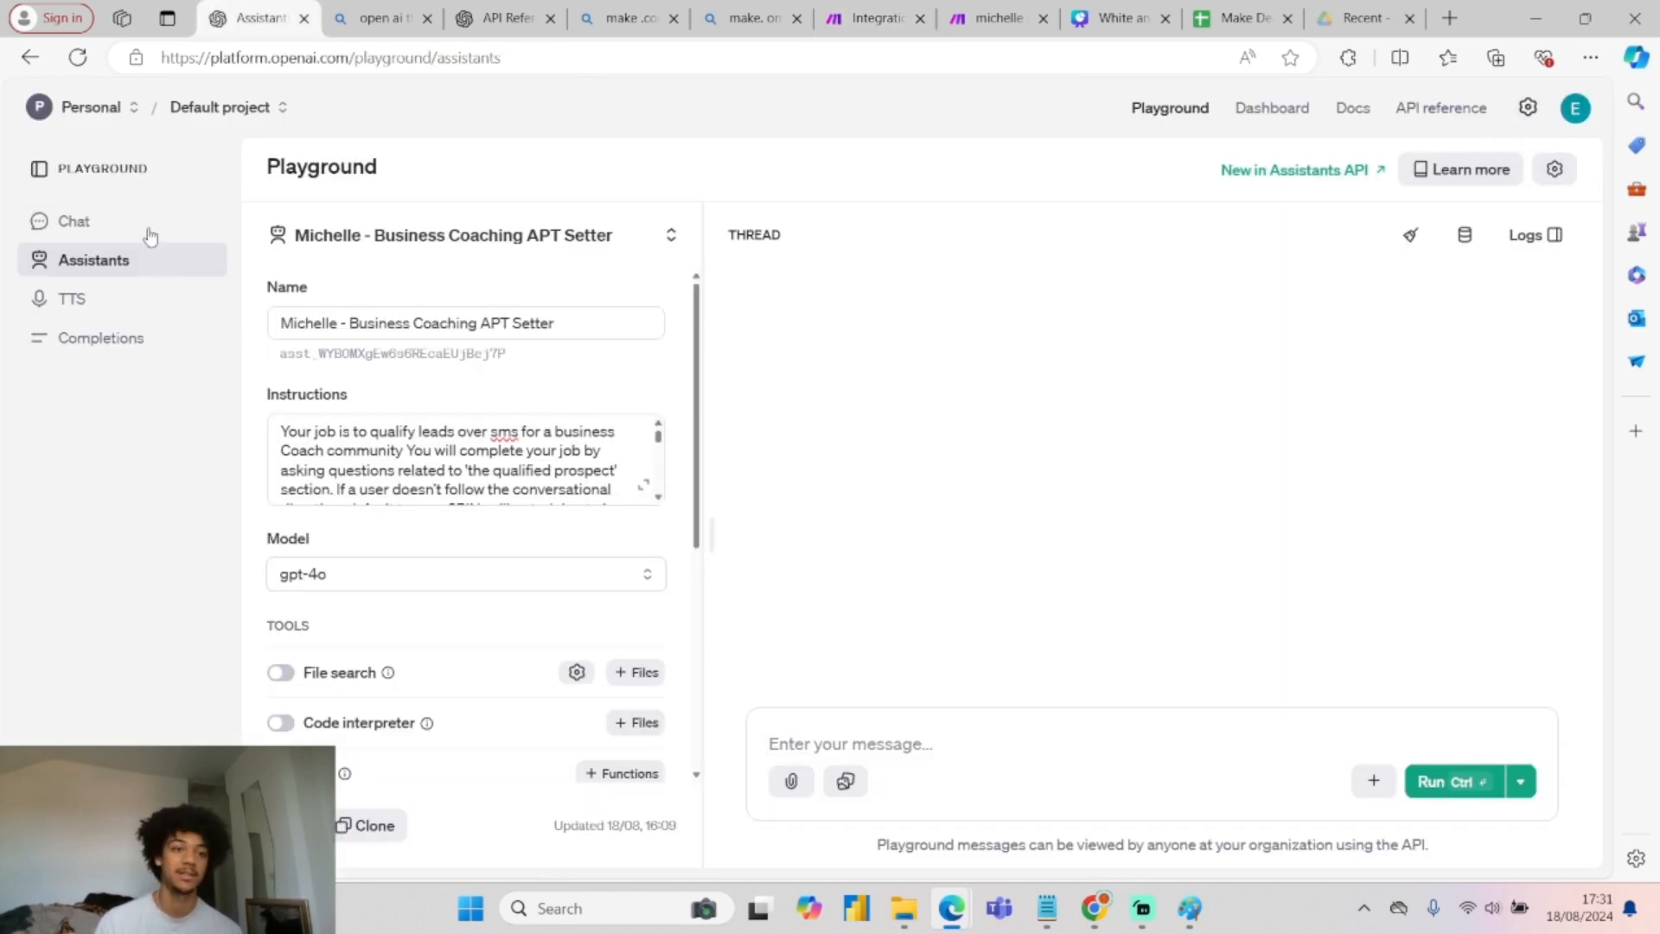
pyautogui.click(496, 11)
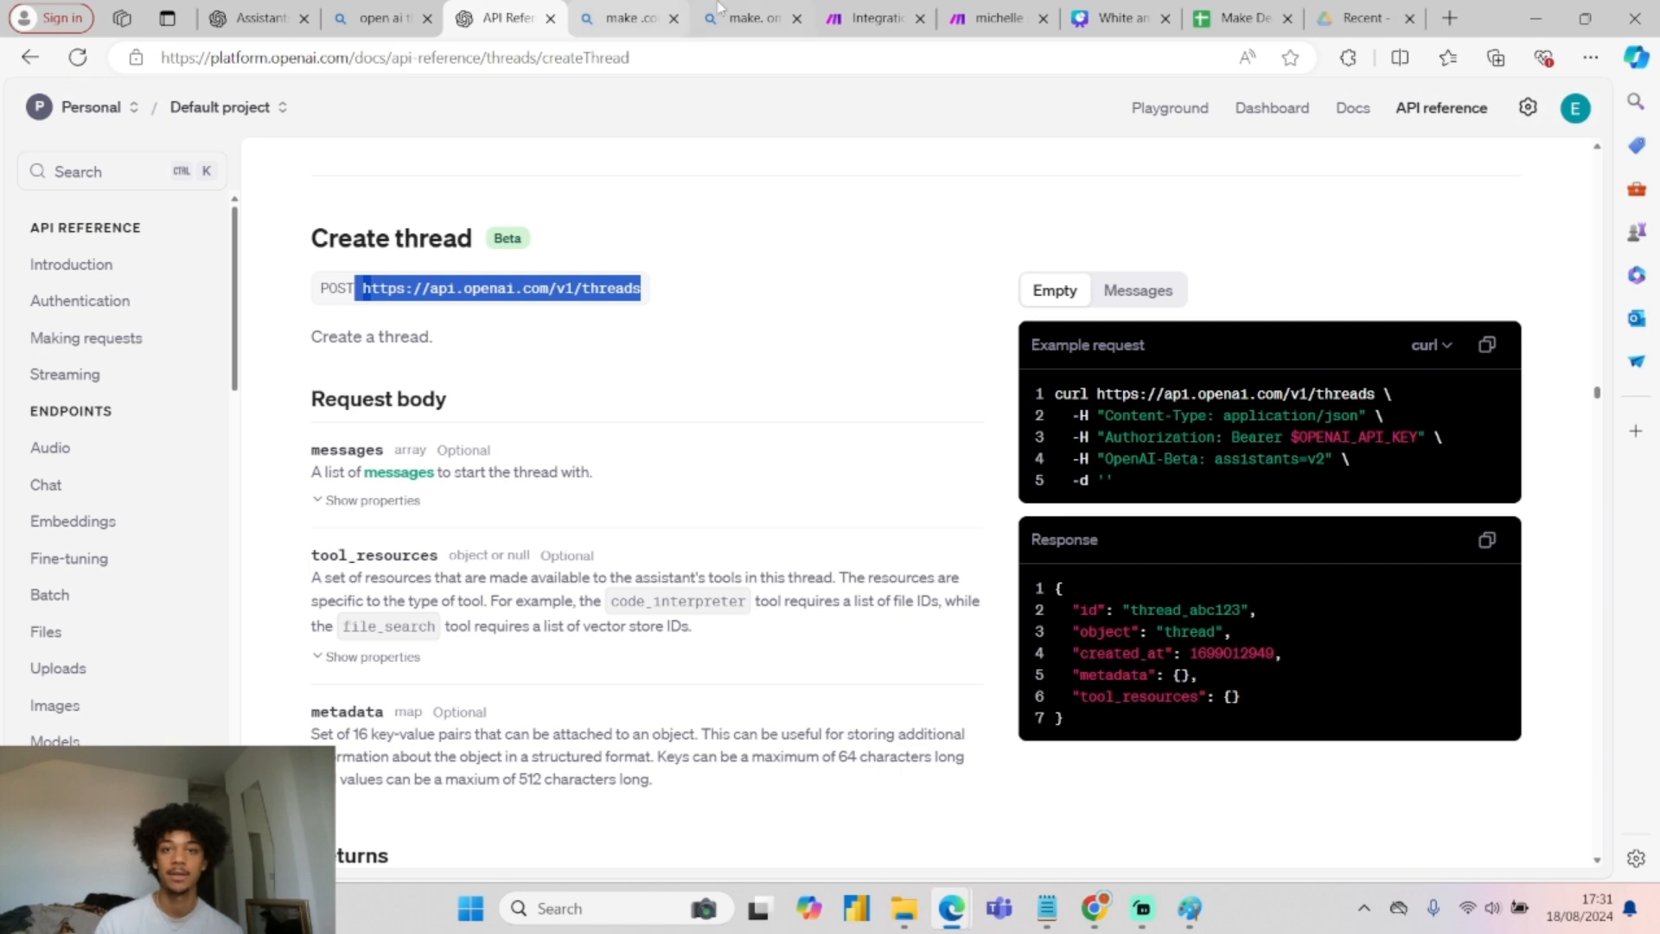
pyautogui.click(869, 18)
# Review the HTTP request body's messages, role, assistant and content keys, then close the settings.
pyautogui.scroll(-7, 821, 665)
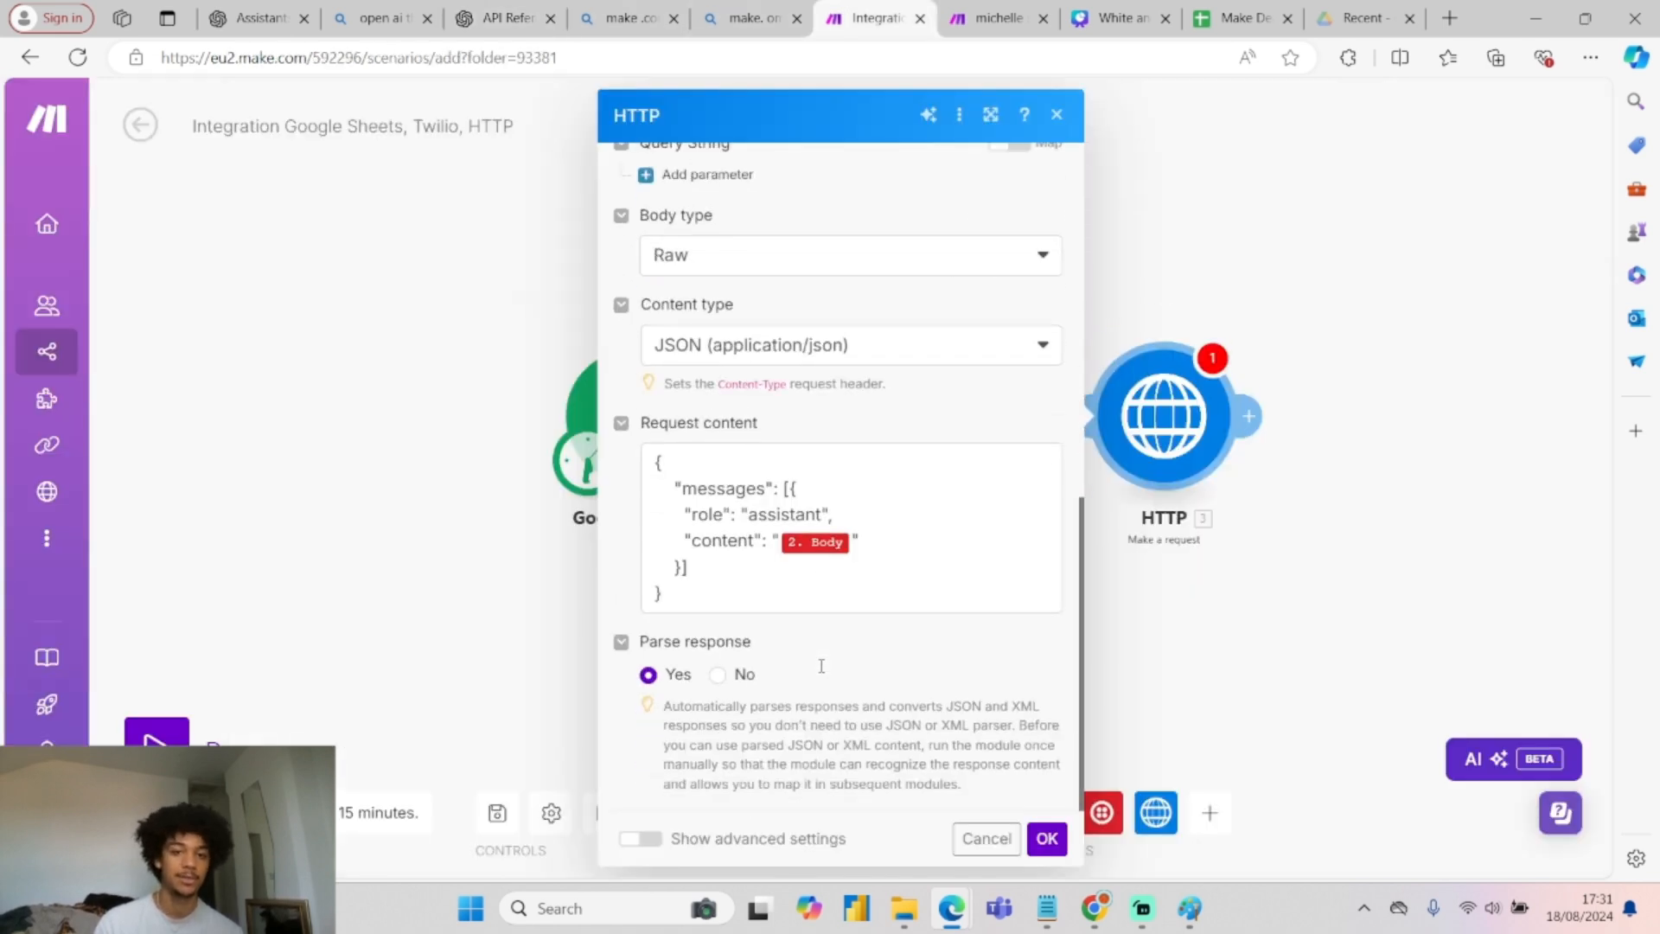
pyautogui.moveTo(711, 599); pyautogui.dragTo(655, 457)
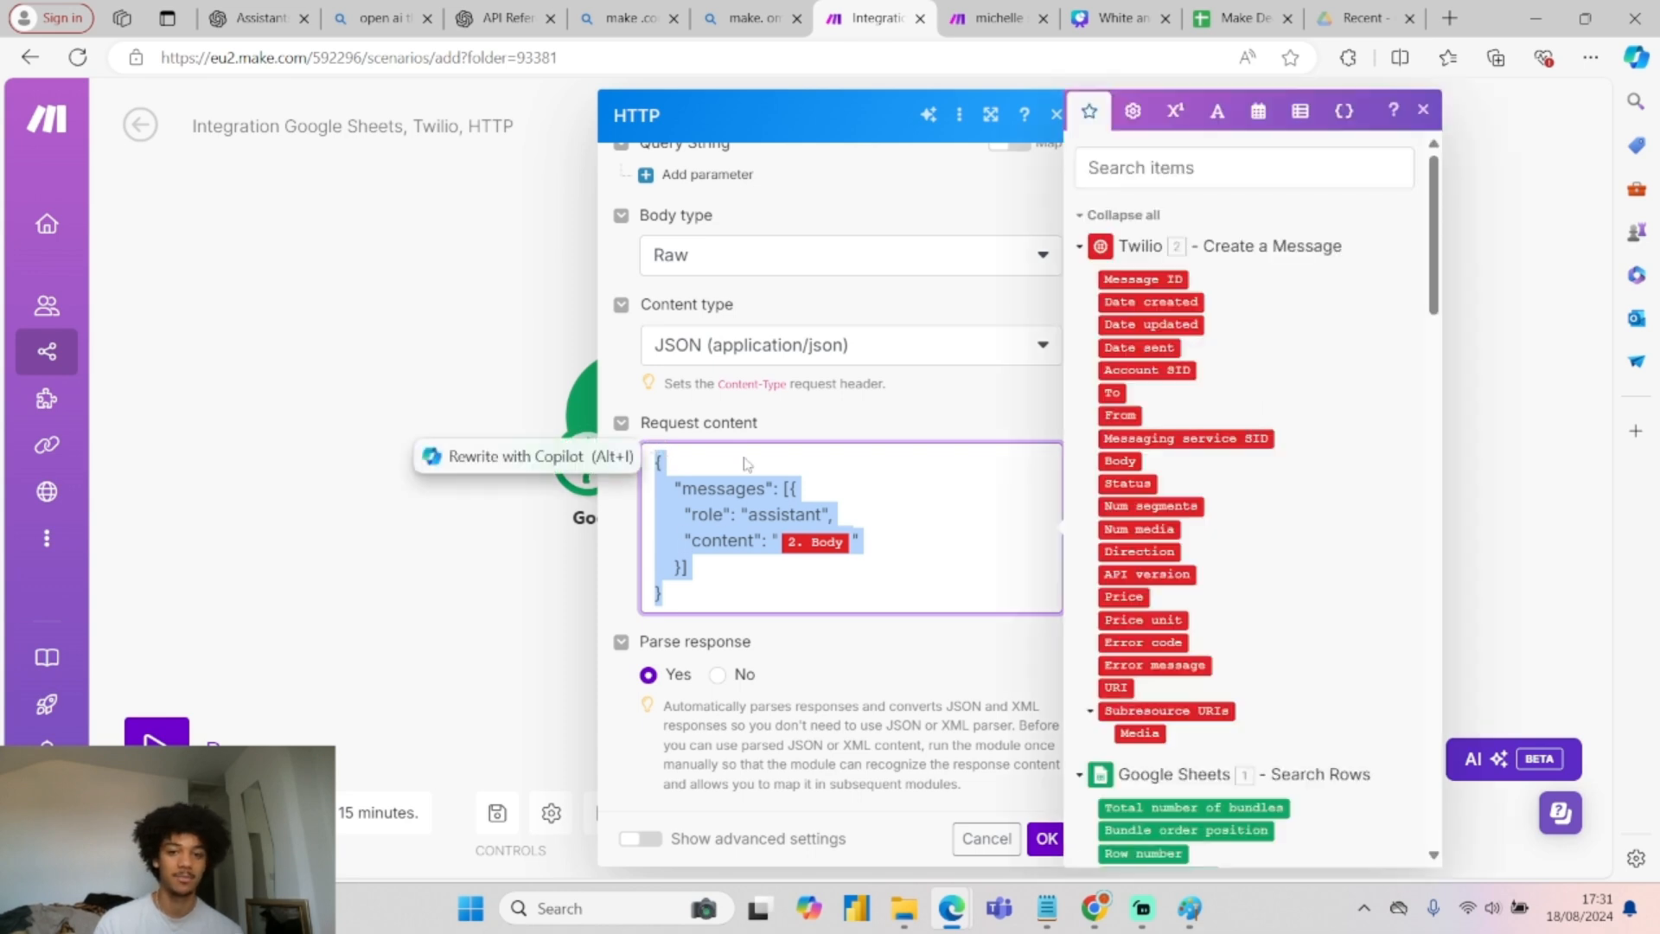
pyautogui.doubleClick(711, 493)
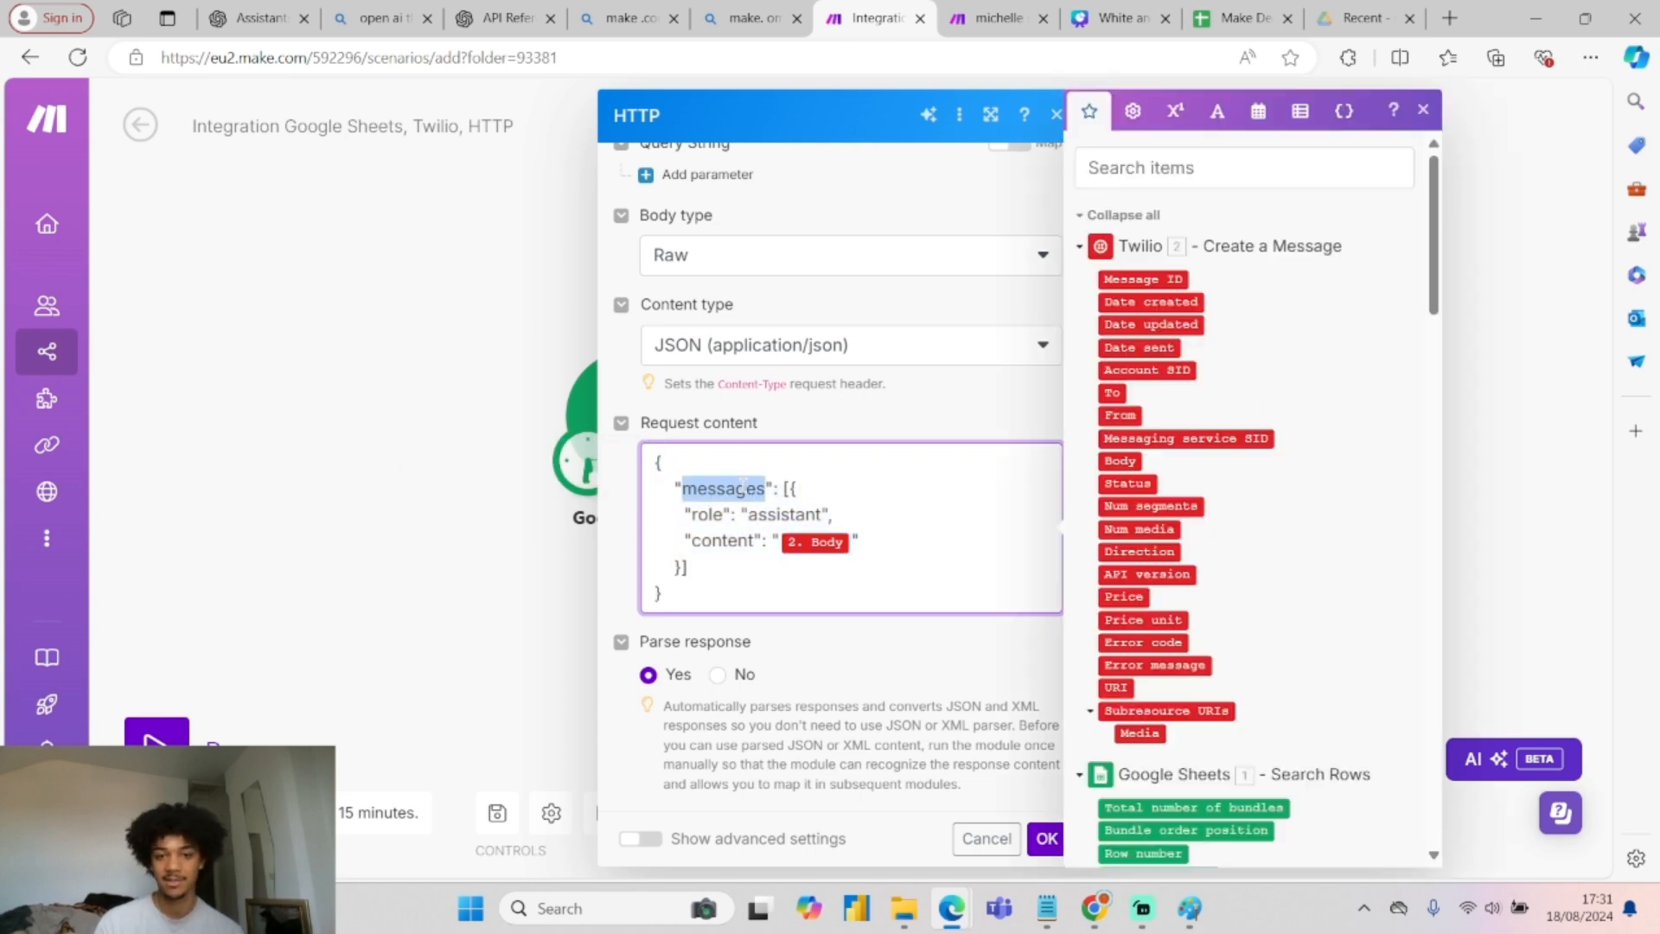
pyautogui.doubleClick(715, 516)
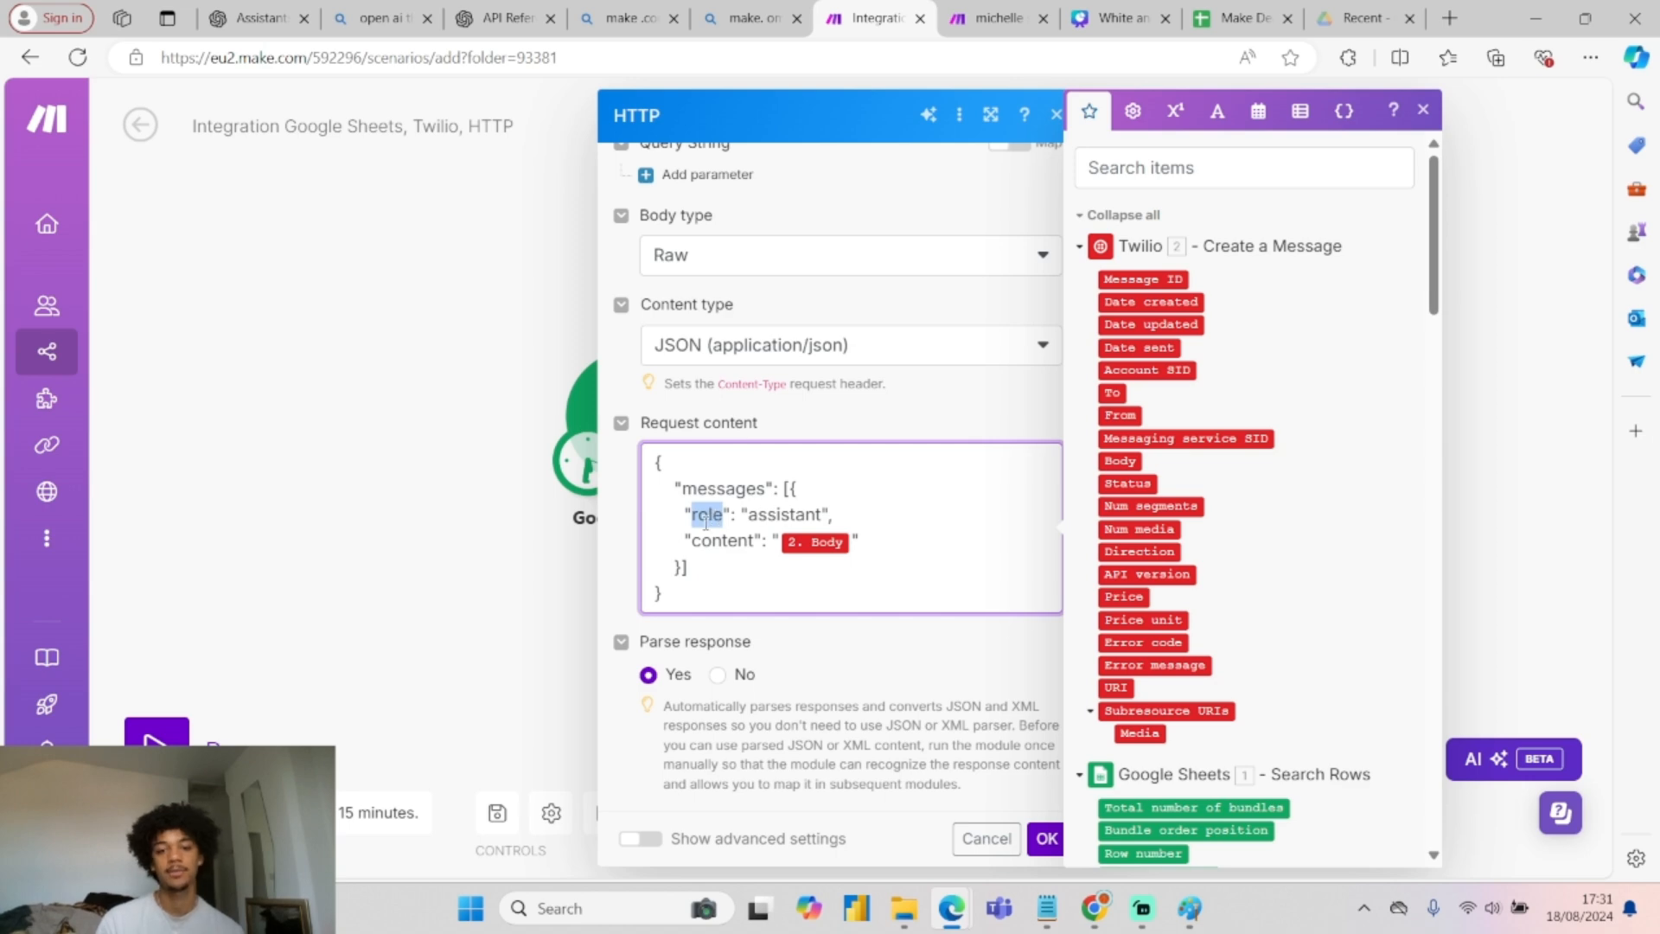
pyautogui.doubleClick(791, 517)
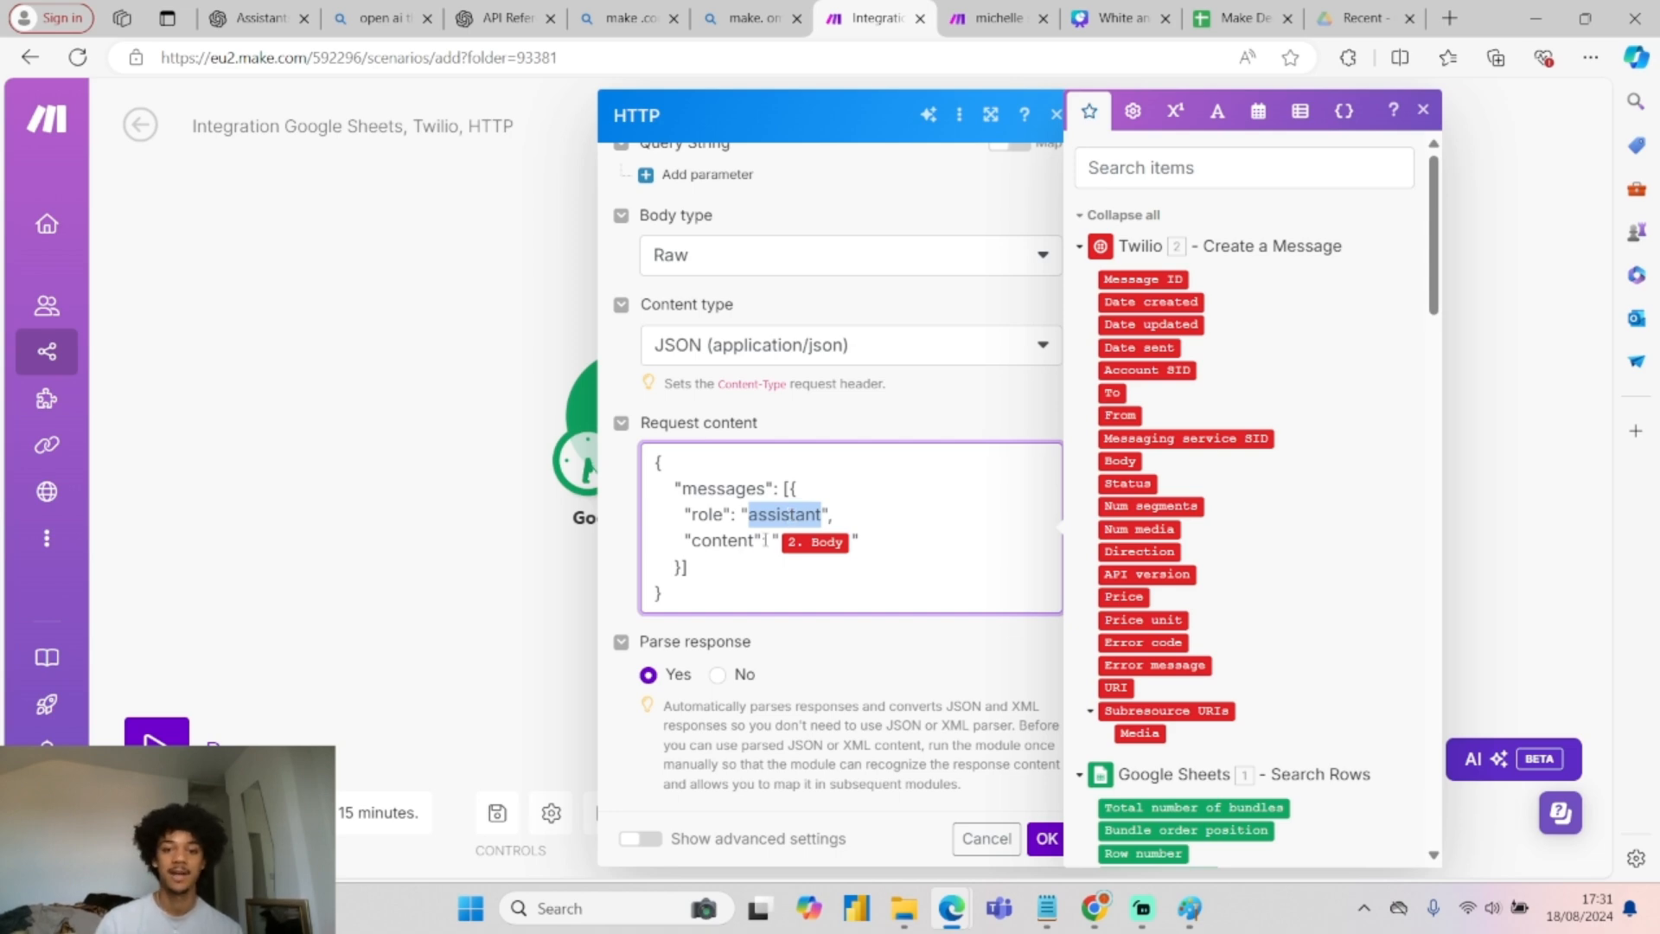
pyautogui.doubleClick(733, 542)
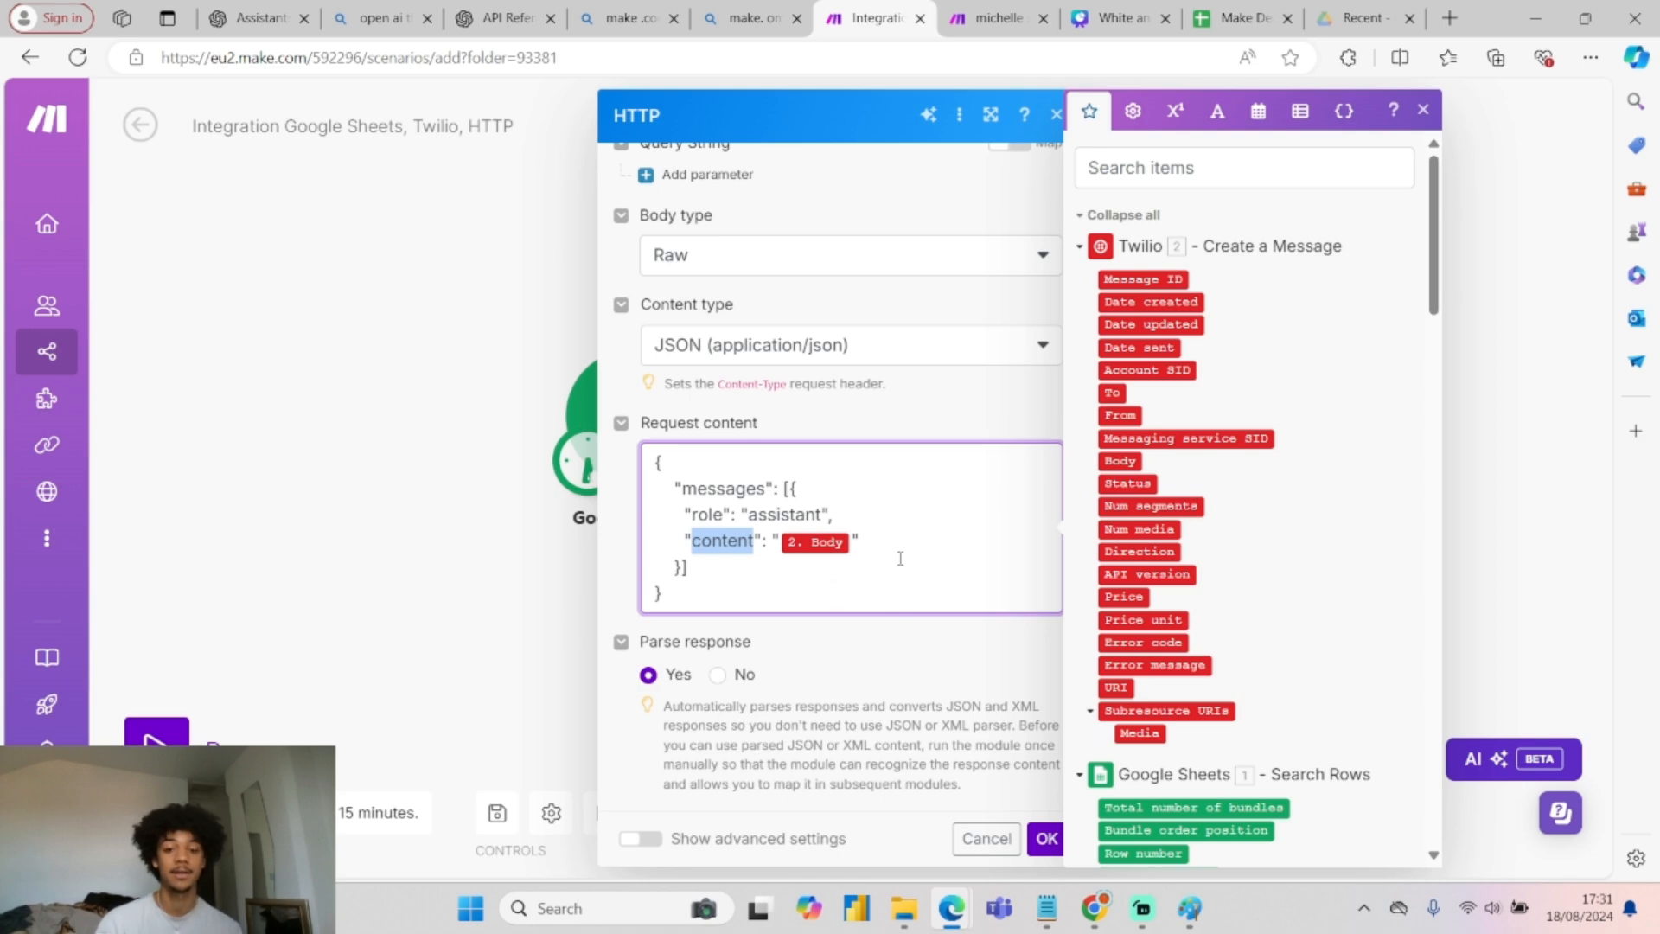
pyautogui.click(538, 553)
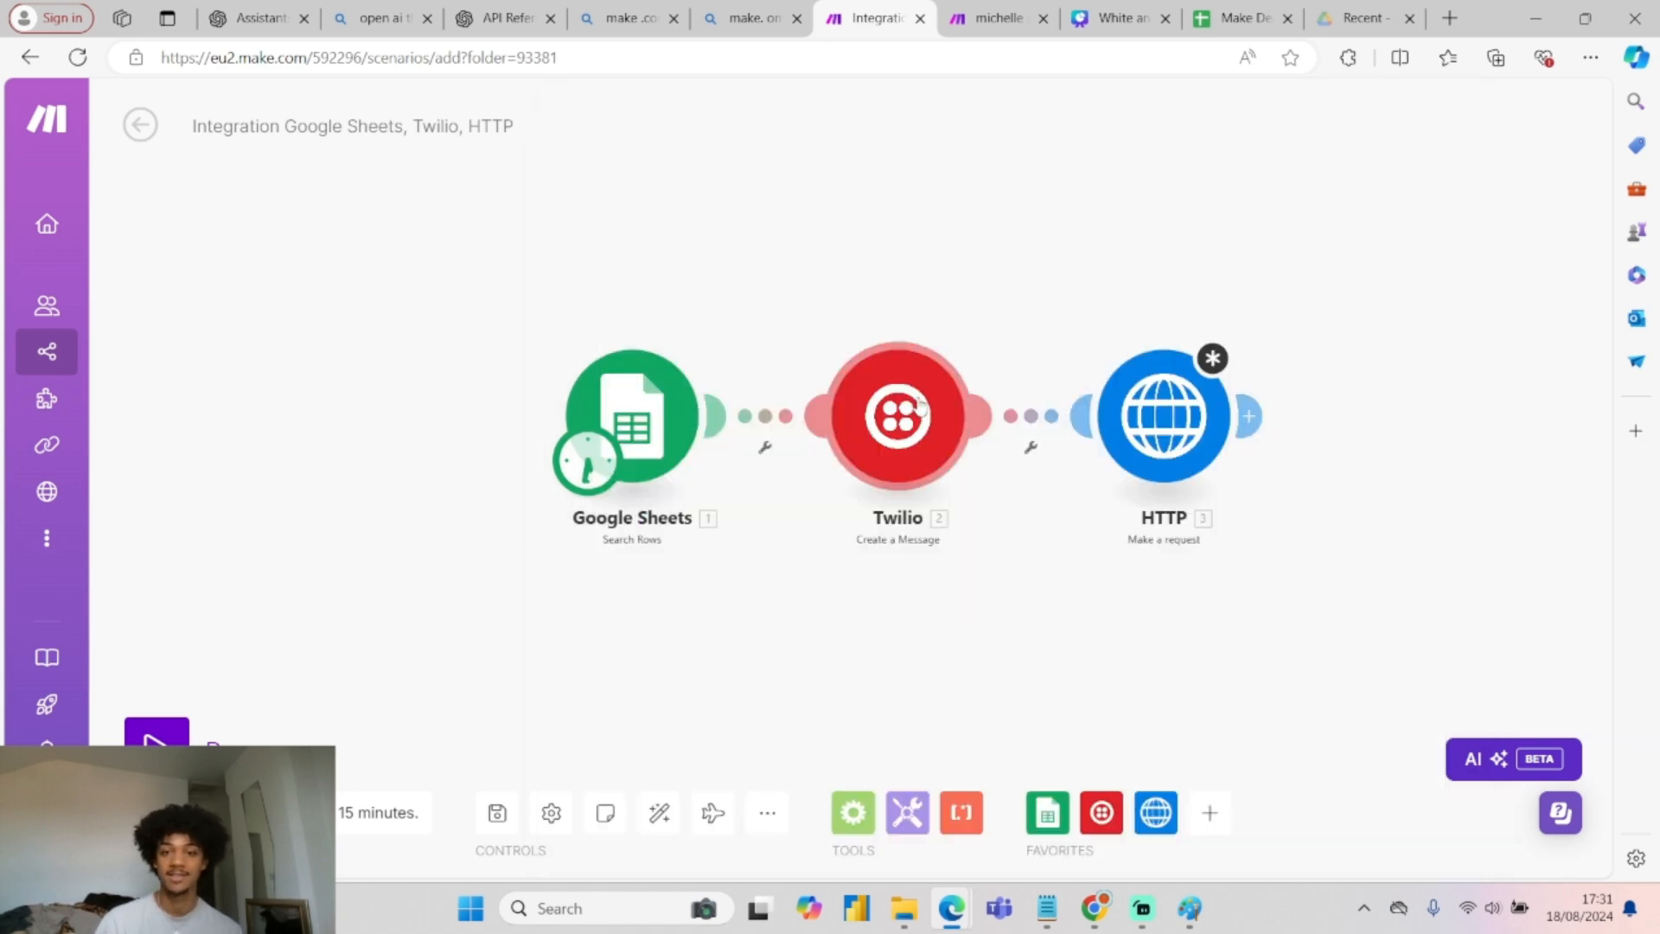
# Check the Twilio module's SMS body text, confirm the HTTP request settings, and pan to show all modules.
pyautogui.click(899, 416)
pyautogui.scroll(-2, 1340, 753)
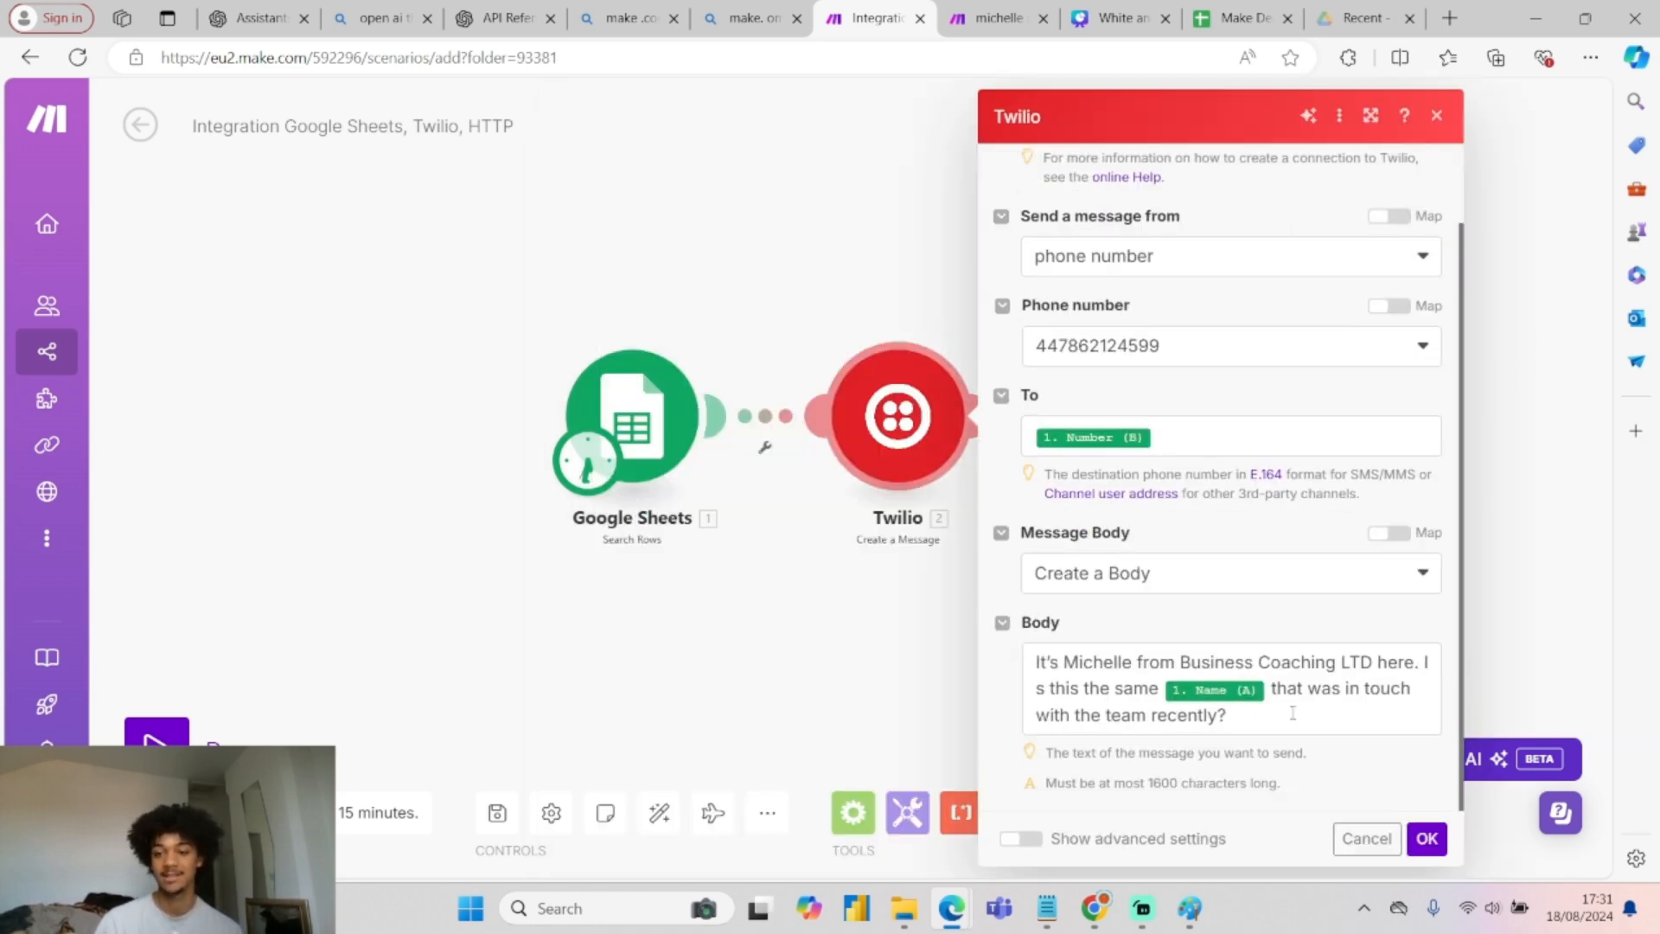
pyautogui.tripleClick(1340, 753)
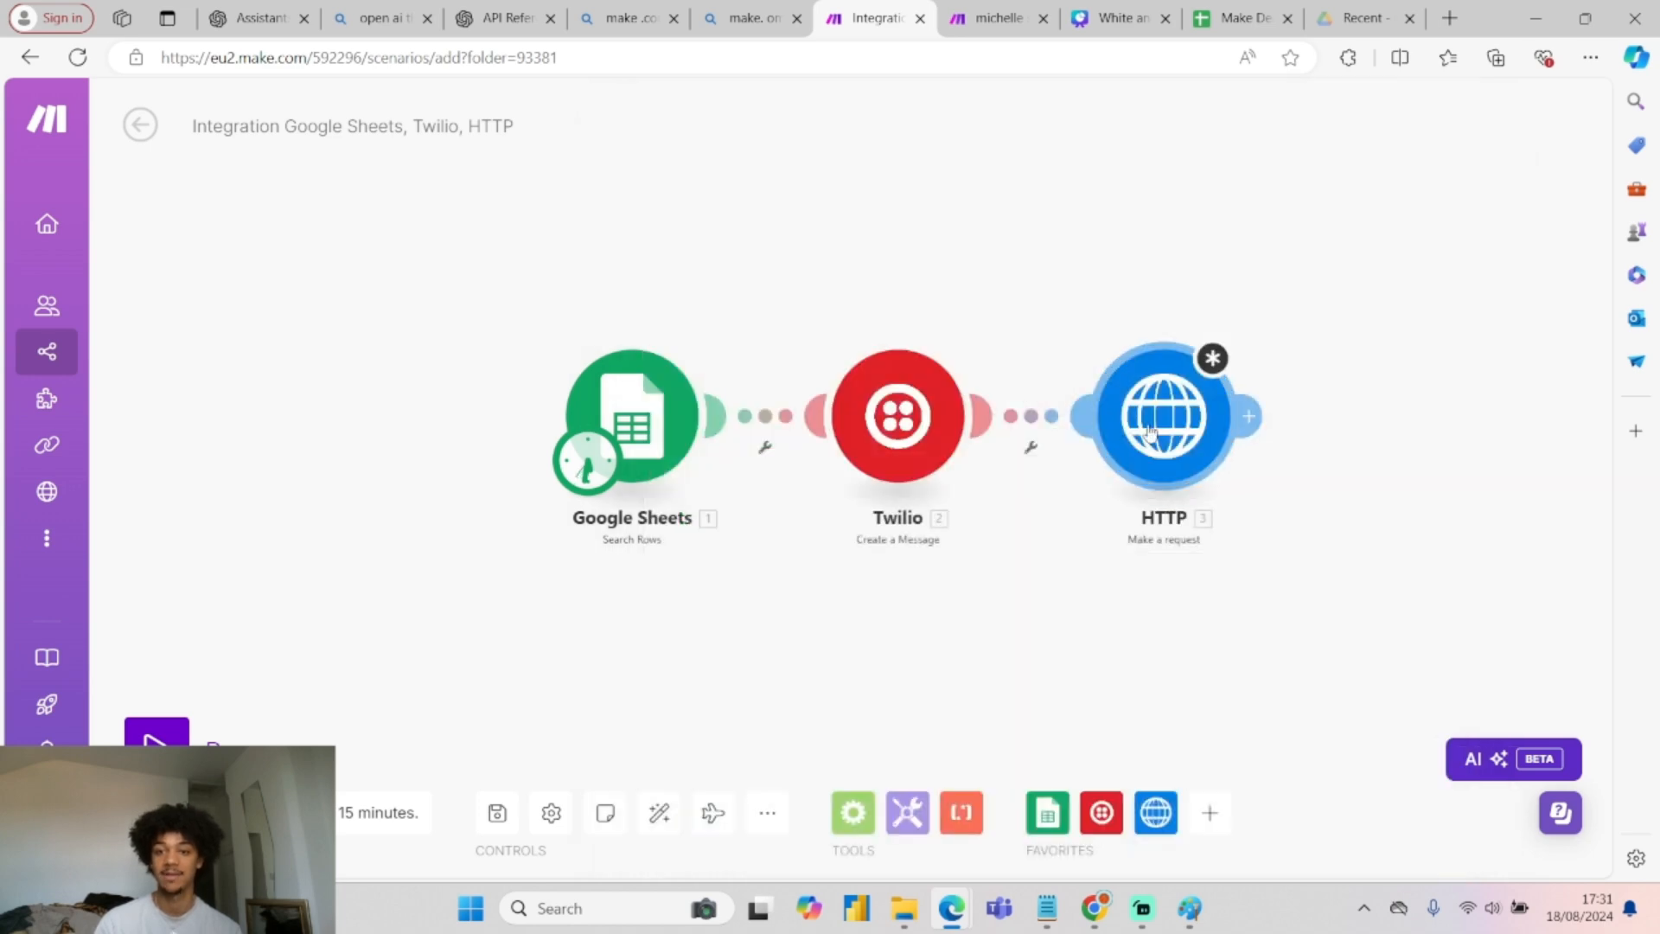
pyautogui.click(1133, 408)
pyautogui.scroll(-5, 960, 473)
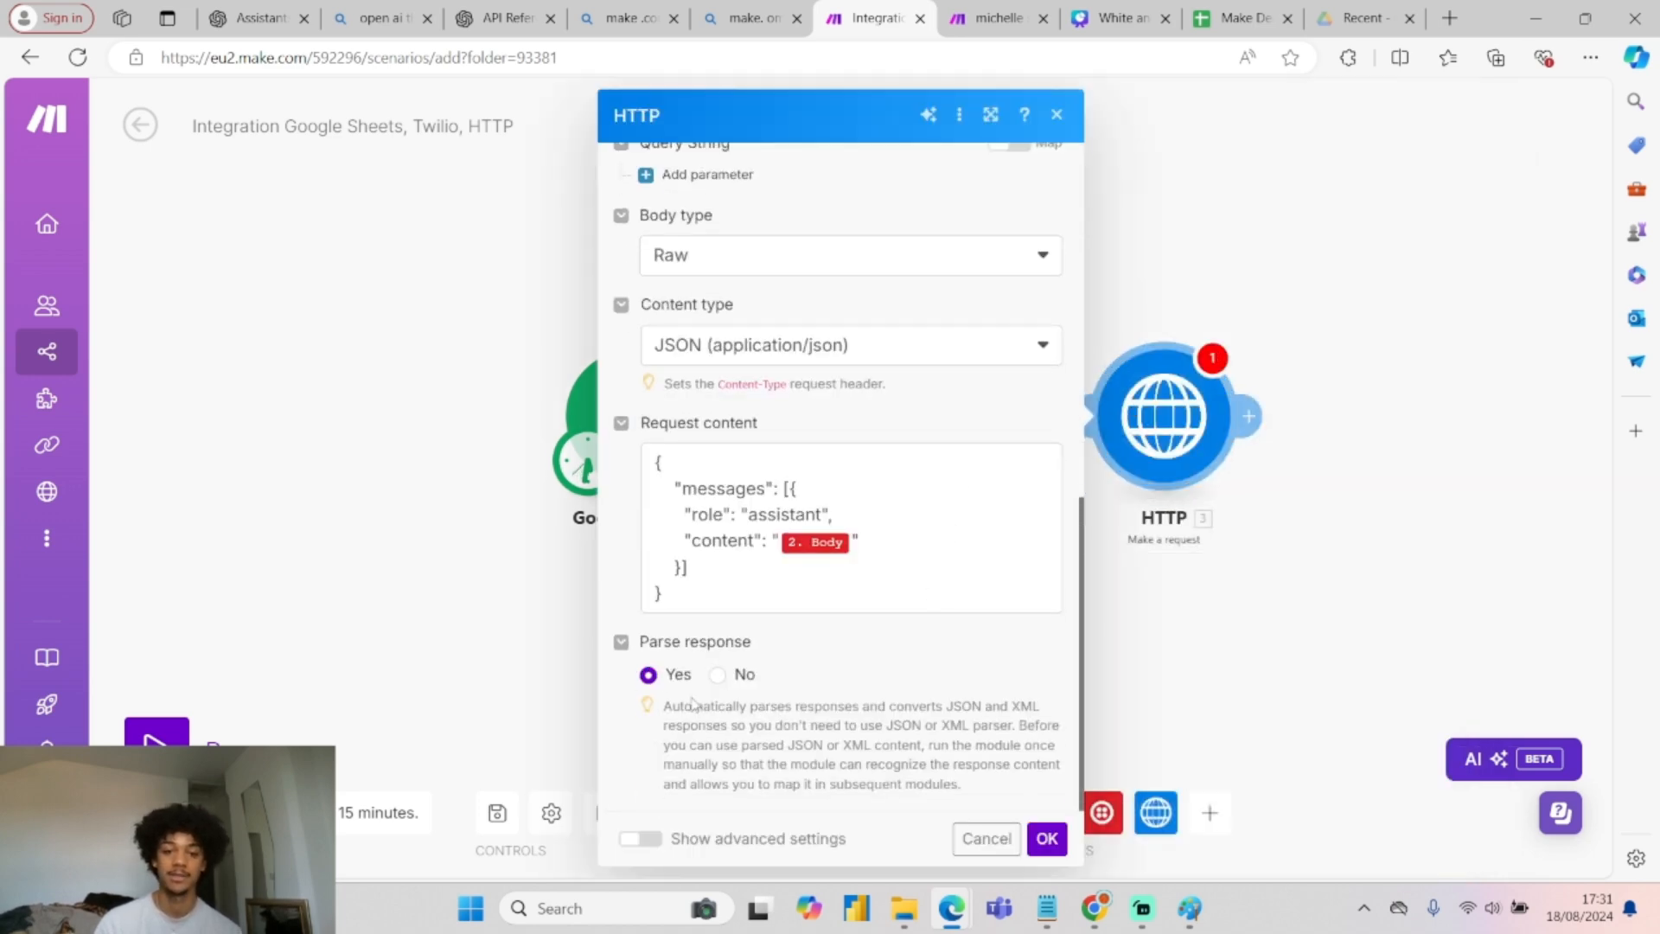
pyautogui.click(1047, 839)
pyautogui.moveTo(1342, 557); pyautogui.dragTo(1149, 522)
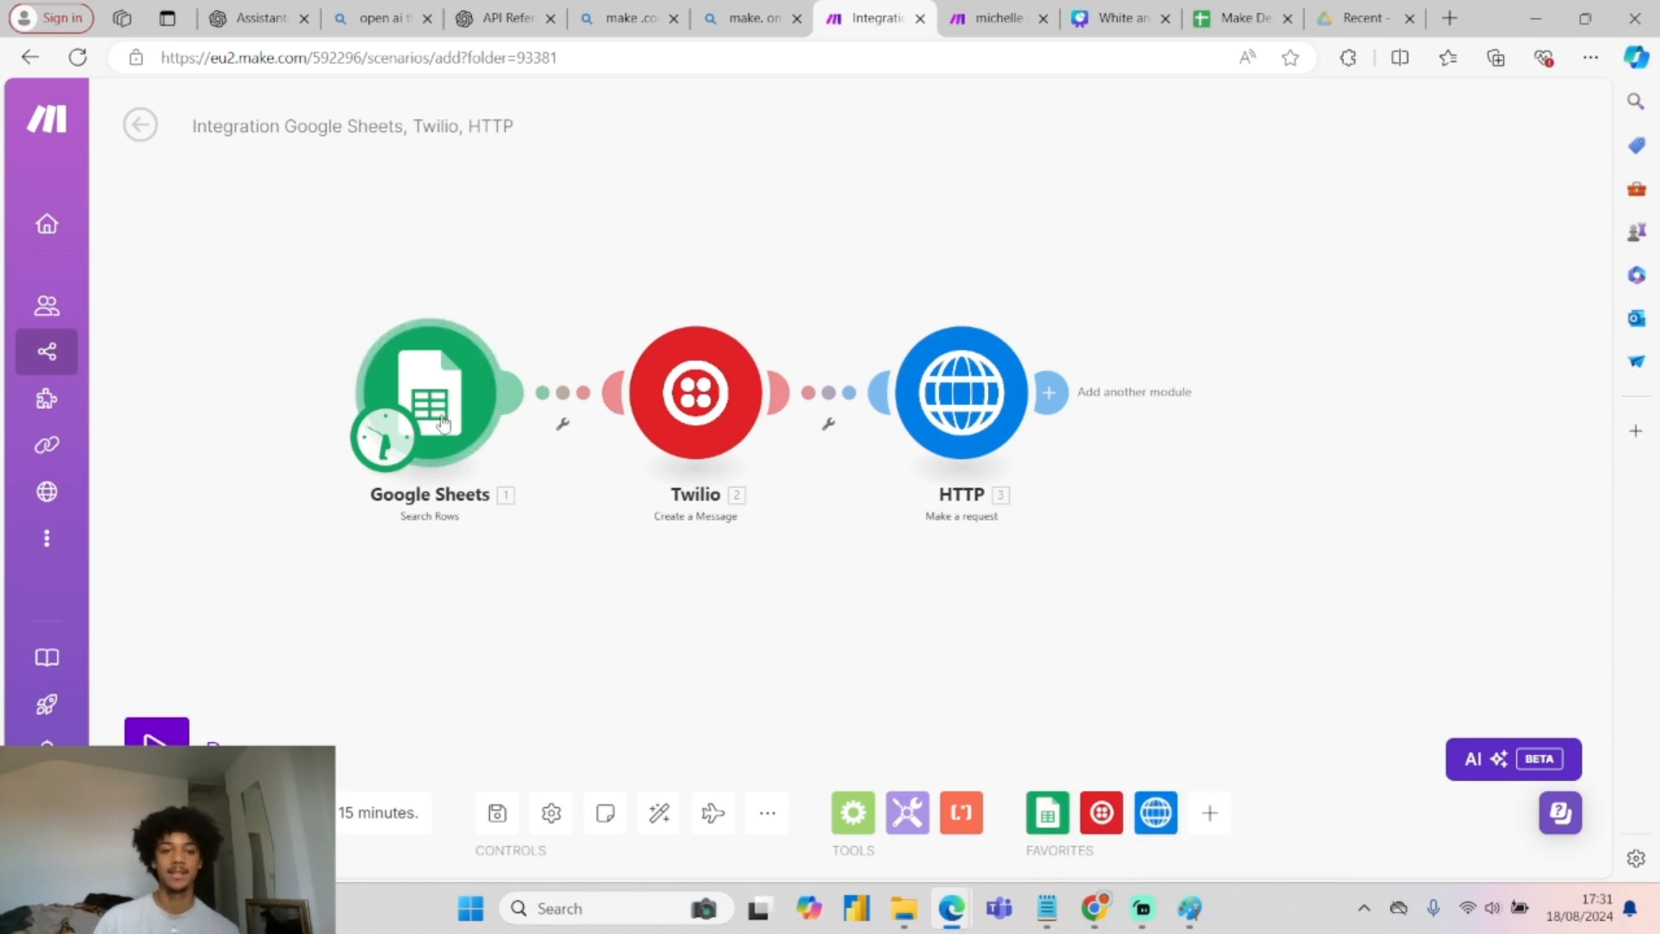
# In the Paint sketch, wipe out the old drawing with an enlarged eraser.
pyautogui.click(1178, 904)
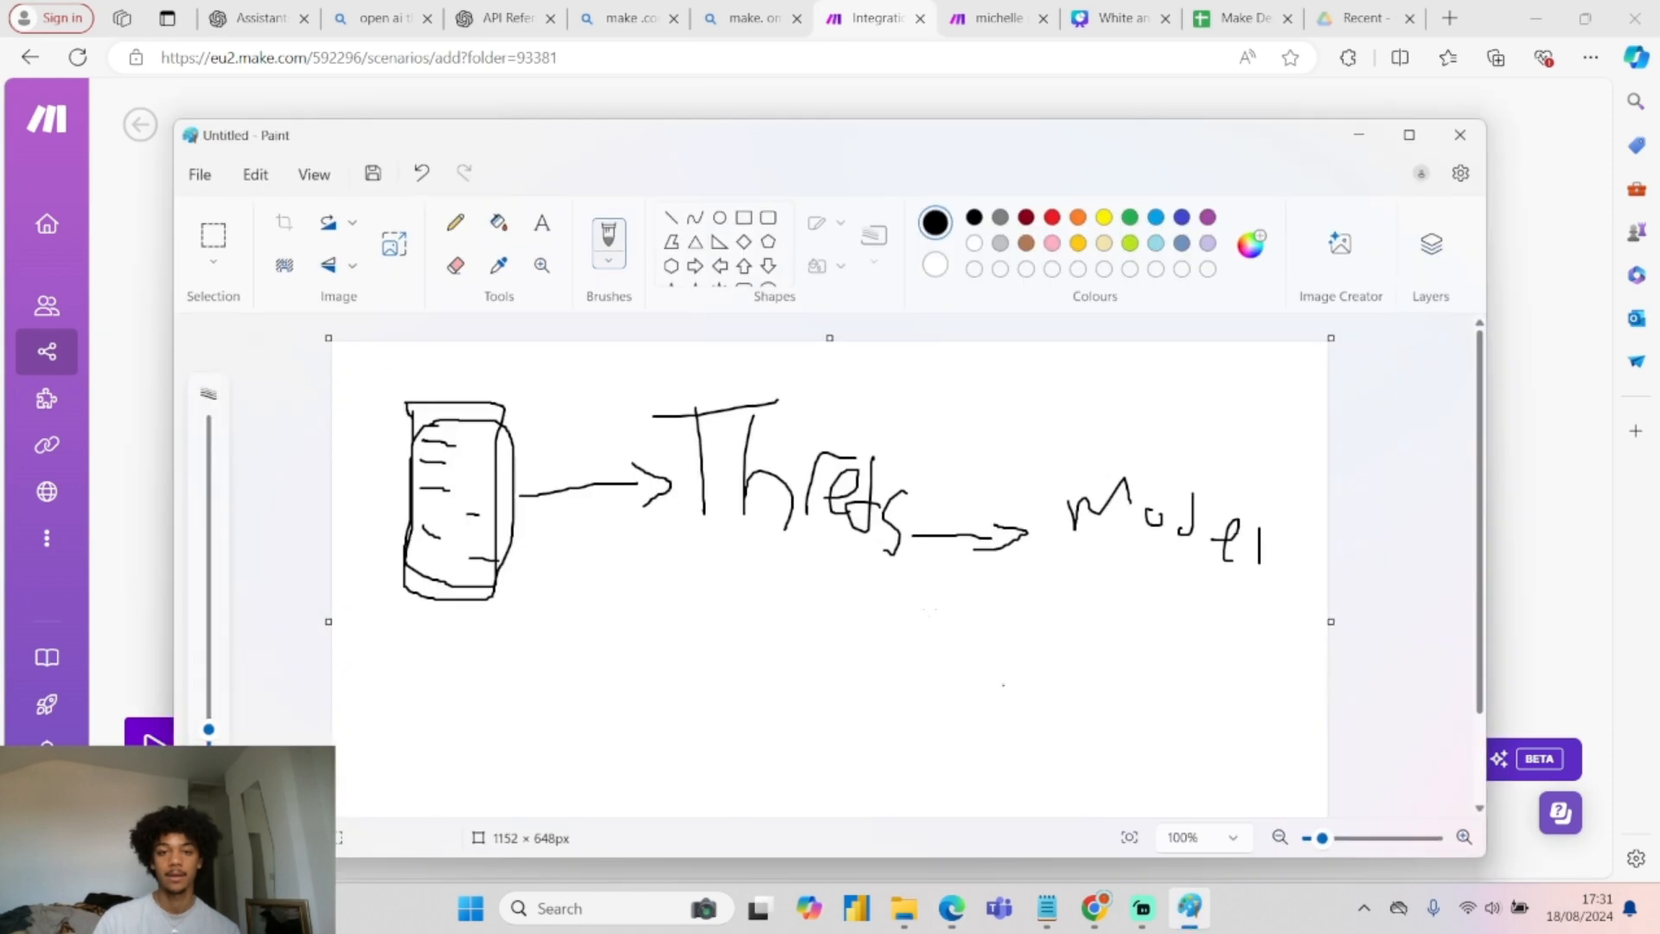
pyautogui.scroll(-2, 821, 582)
pyautogui.click(456, 265)
pyautogui.moveTo(414, 432); pyautogui.dragTo(629, 369)
pyautogui.click(202, 640)
pyautogui.moveTo(201, 640); pyautogui.dragTo(208, 425)
pyautogui.moveTo(484, 406)
pyautogui.mouseDown()
pyautogui.moveTo(514, 439)
pyautogui.moveTo(1321, 410)
pyautogui.moveTo(1297, 415)
pyautogui.mouseUp()
pyautogui.moveTo(217, 443)
pyautogui.mouseDown()
pyautogui.moveTo(208, 724)
pyautogui.moveTo(209, 704)
pyautogui.mouseUp()
# Draw a person at the left with an arrow to a boxed 'SMS' and an arrow onward.
pyautogui.click(455, 222)
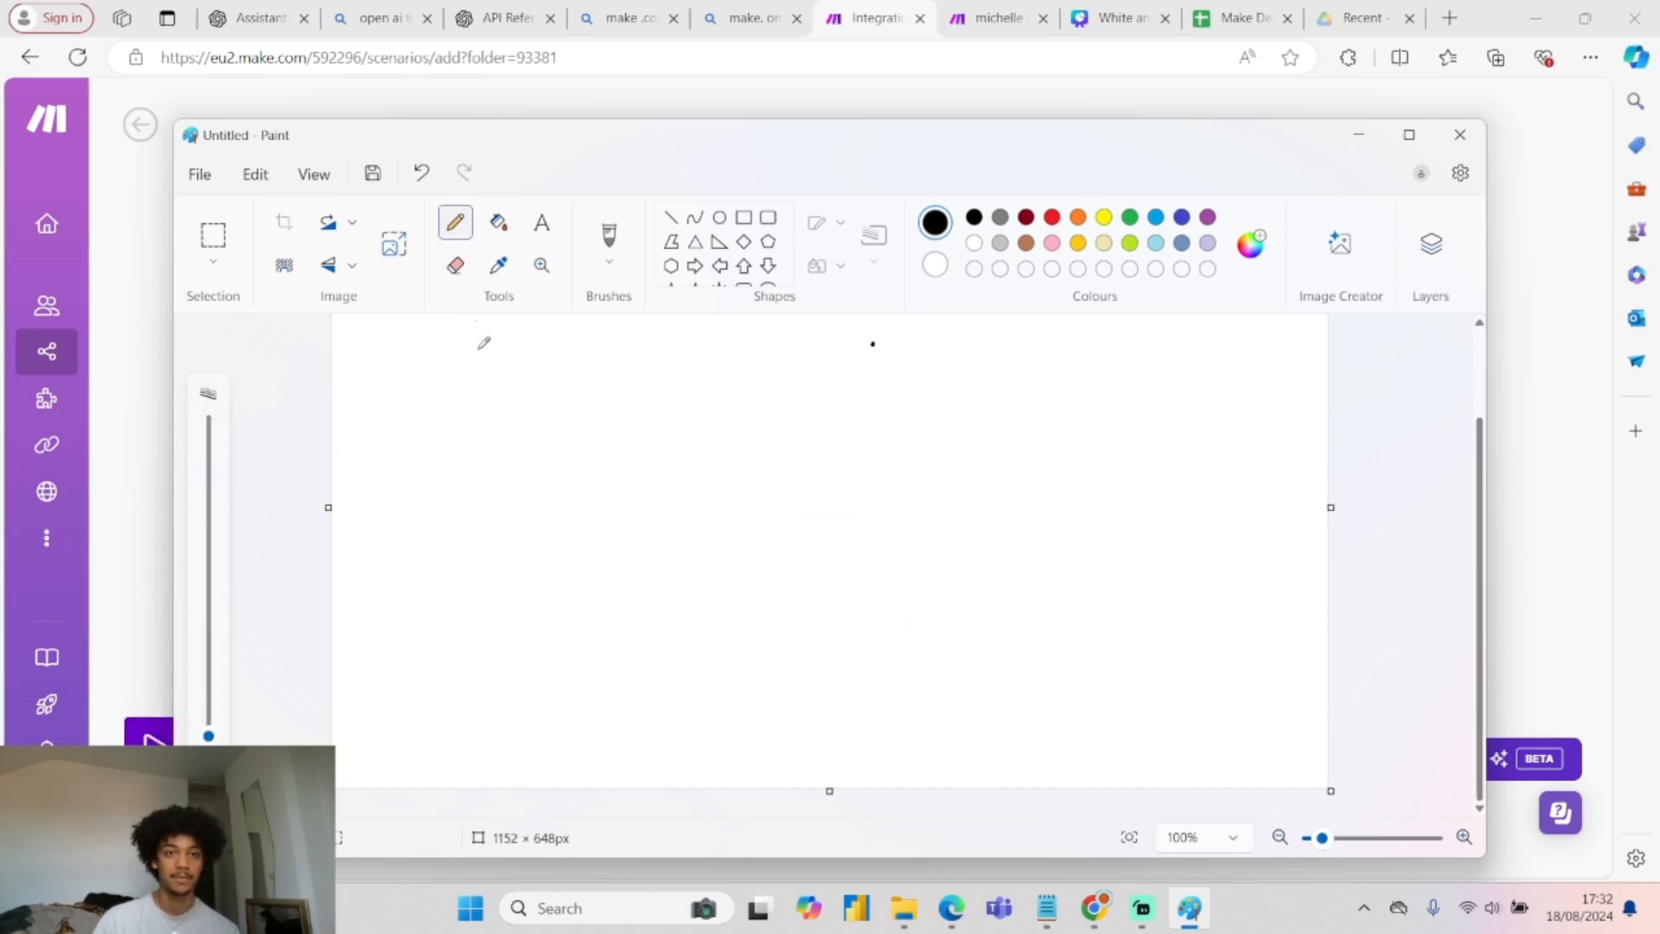
pyautogui.moveTo(403, 447); pyautogui.dragTo(404, 481)
pyautogui.moveTo(434, 485); pyautogui.dragTo(421, 435)
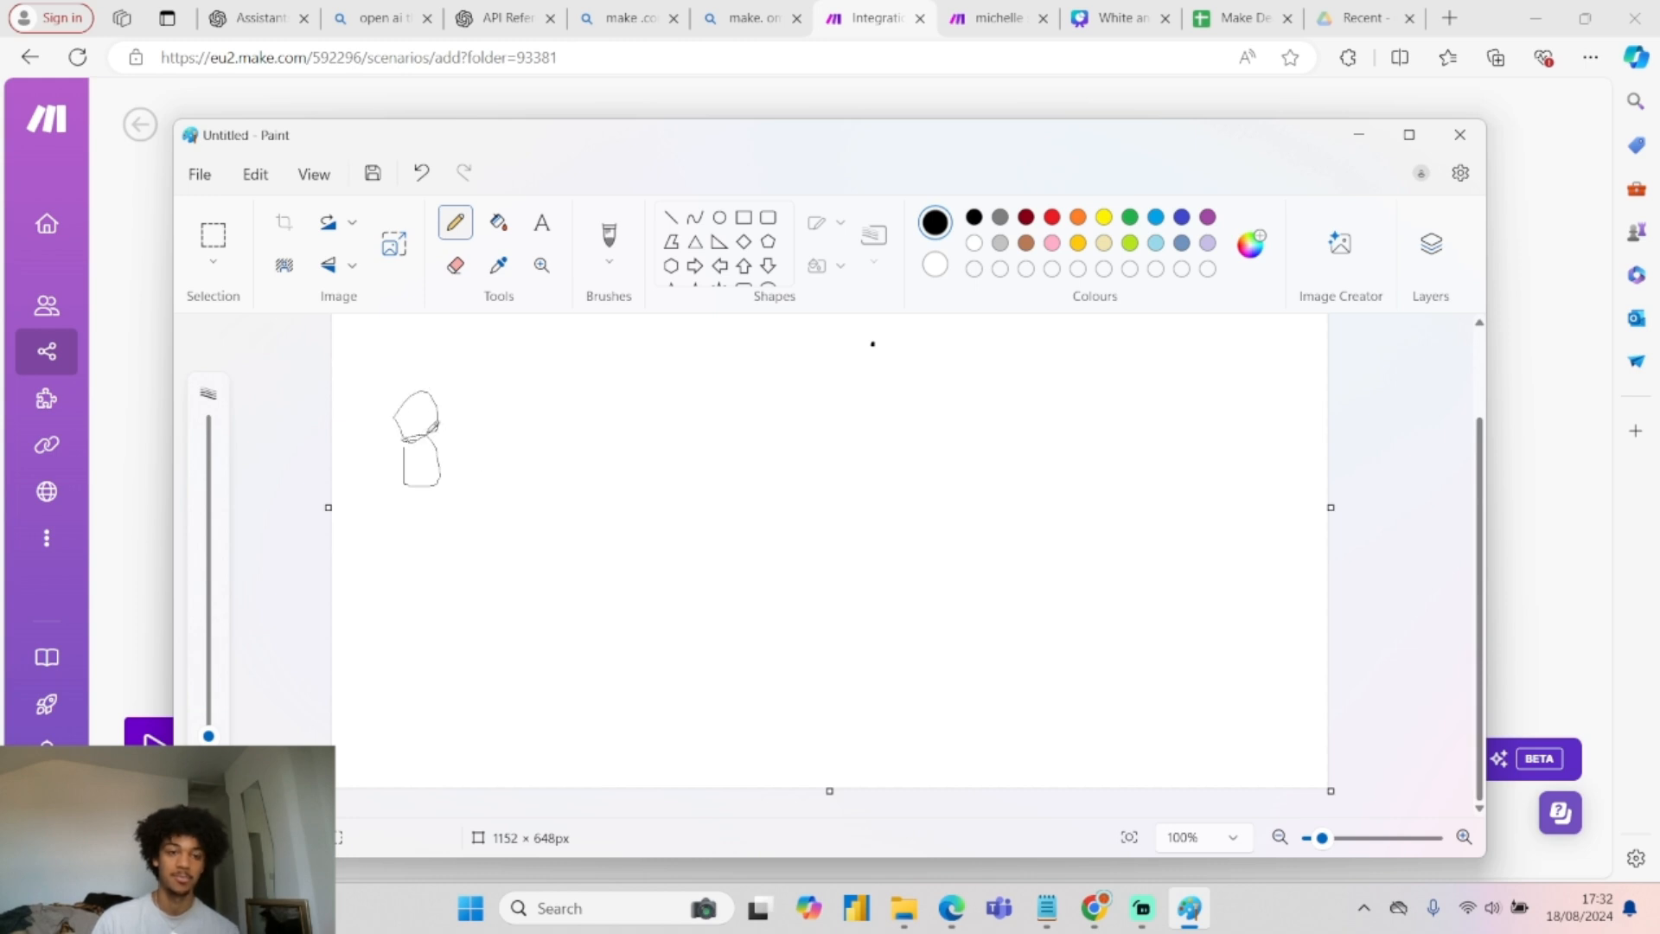
pyautogui.moveTo(445, 459); pyautogui.dragTo(505, 451)
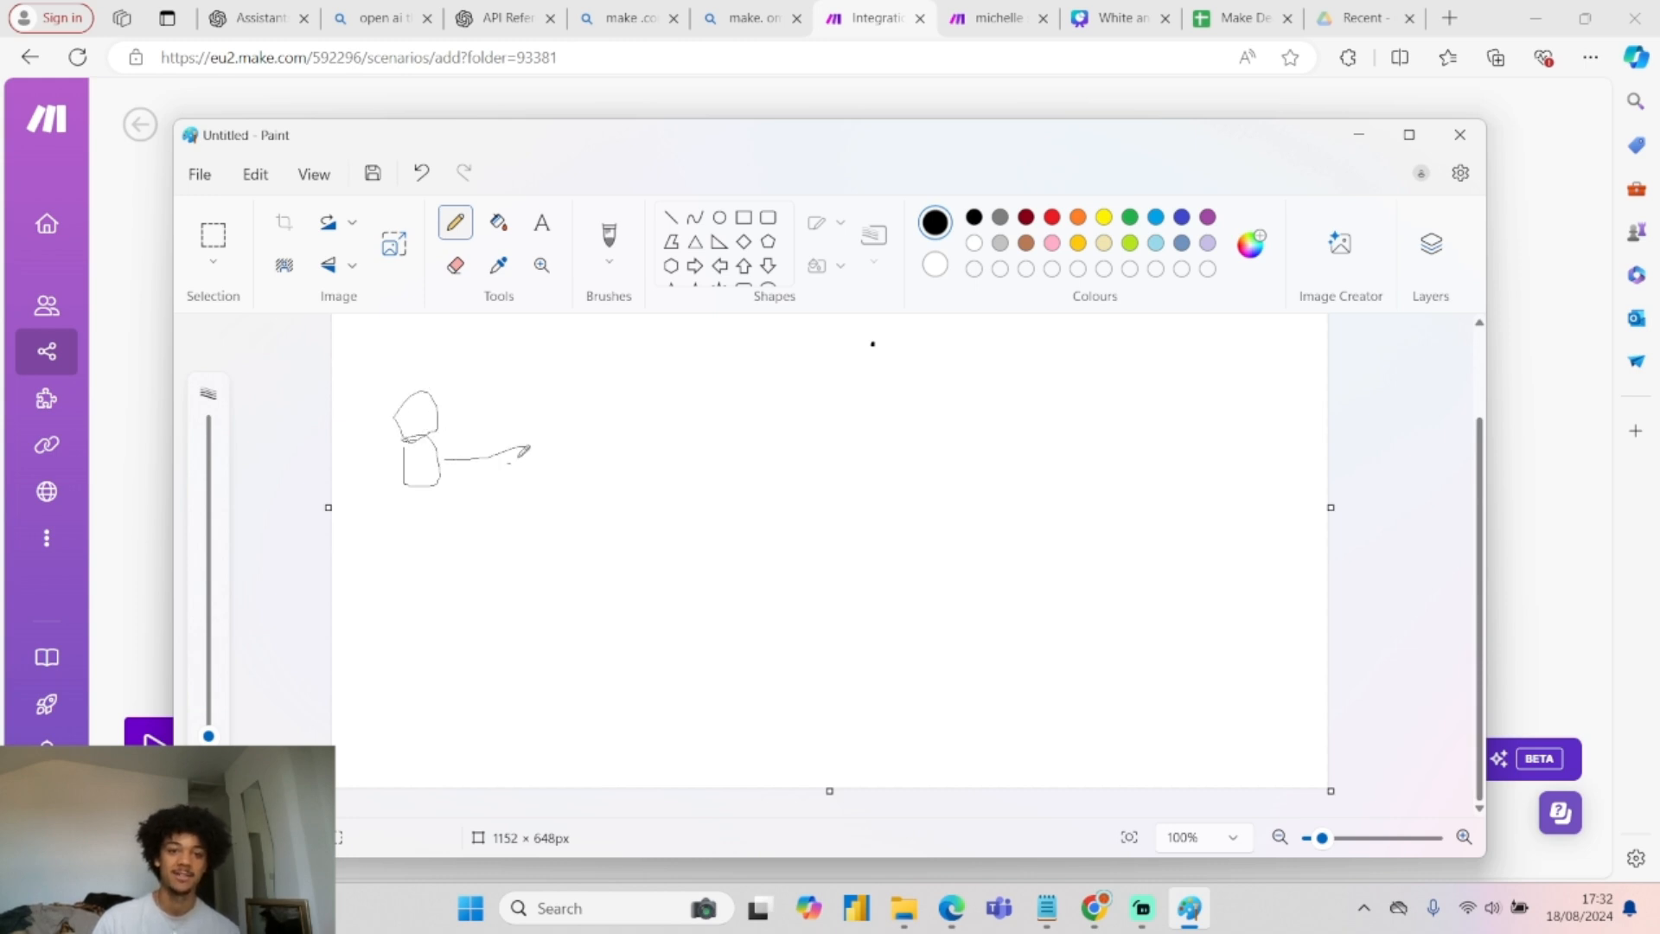
pyautogui.moveTo(738, 121)
pyautogui.mouseDown()
pyautogui.moveTo(929, 406)
pyautogui.moveTo(999, 648)
pyautogui.moveTo(851, 122)
pyautogui.moveTo(797, 77)
pyautogui.mouseUp()
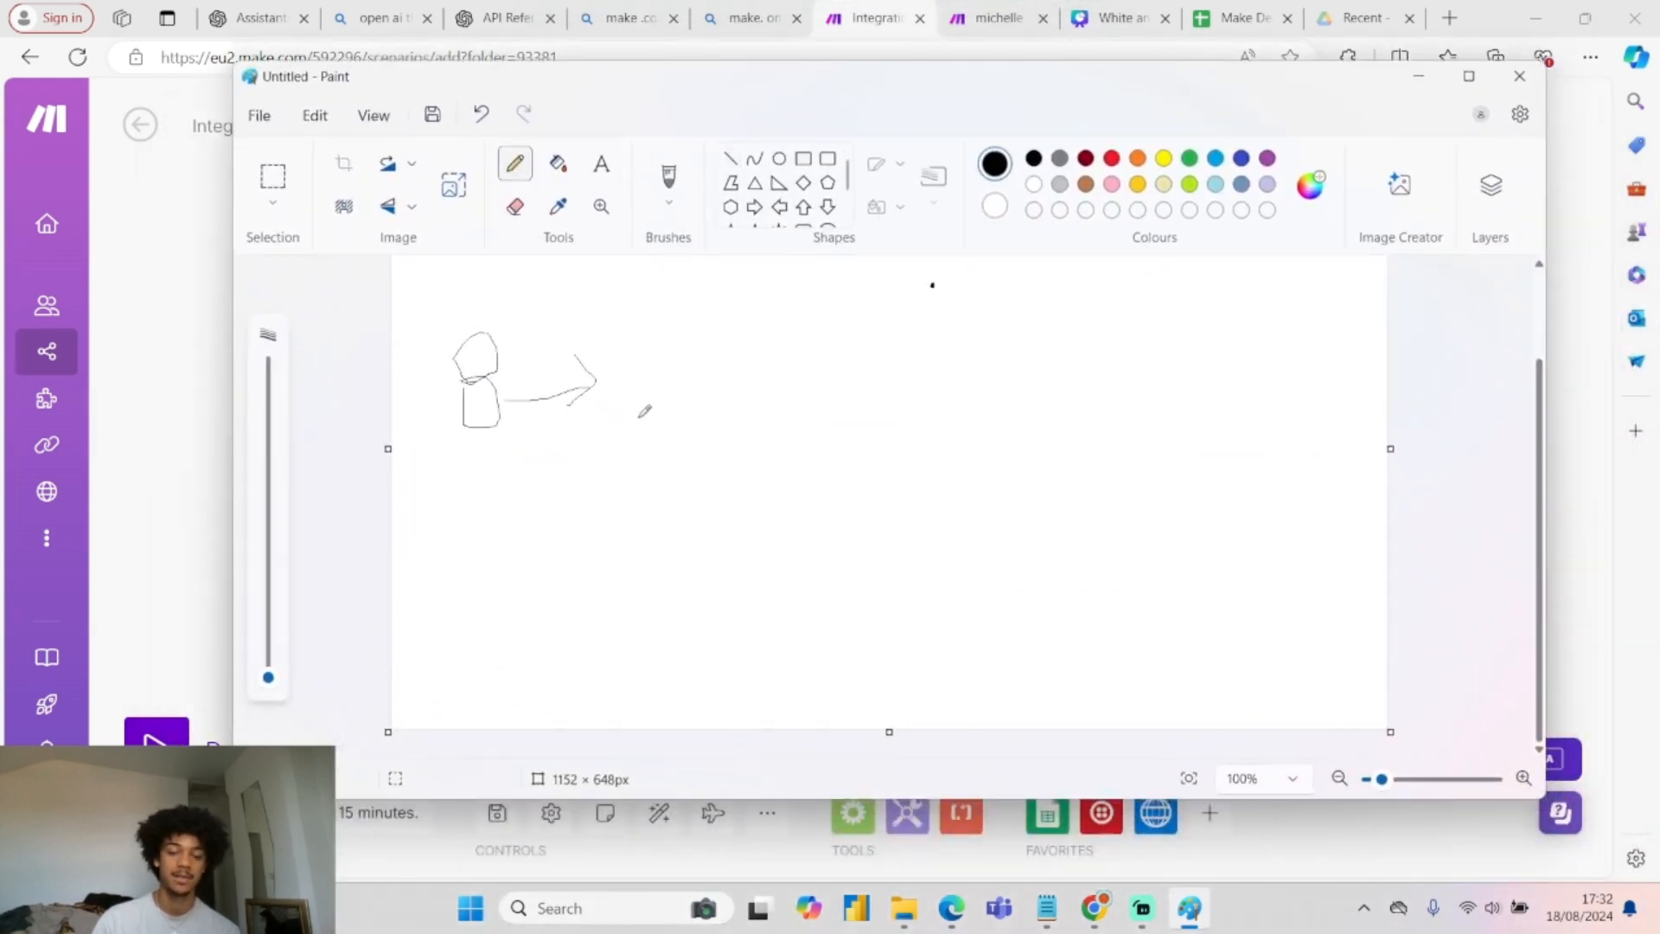
pyautogui.moveTo(630, 354)
pyautogui.mouseDown()
pyautogui.moveTo(609, 397)
pyautogui.moveTo(694, 420)
pyautogui.mouseUp()
pyautogui.moveTo(735, 357); pyautogui.dragTo(726, 402)
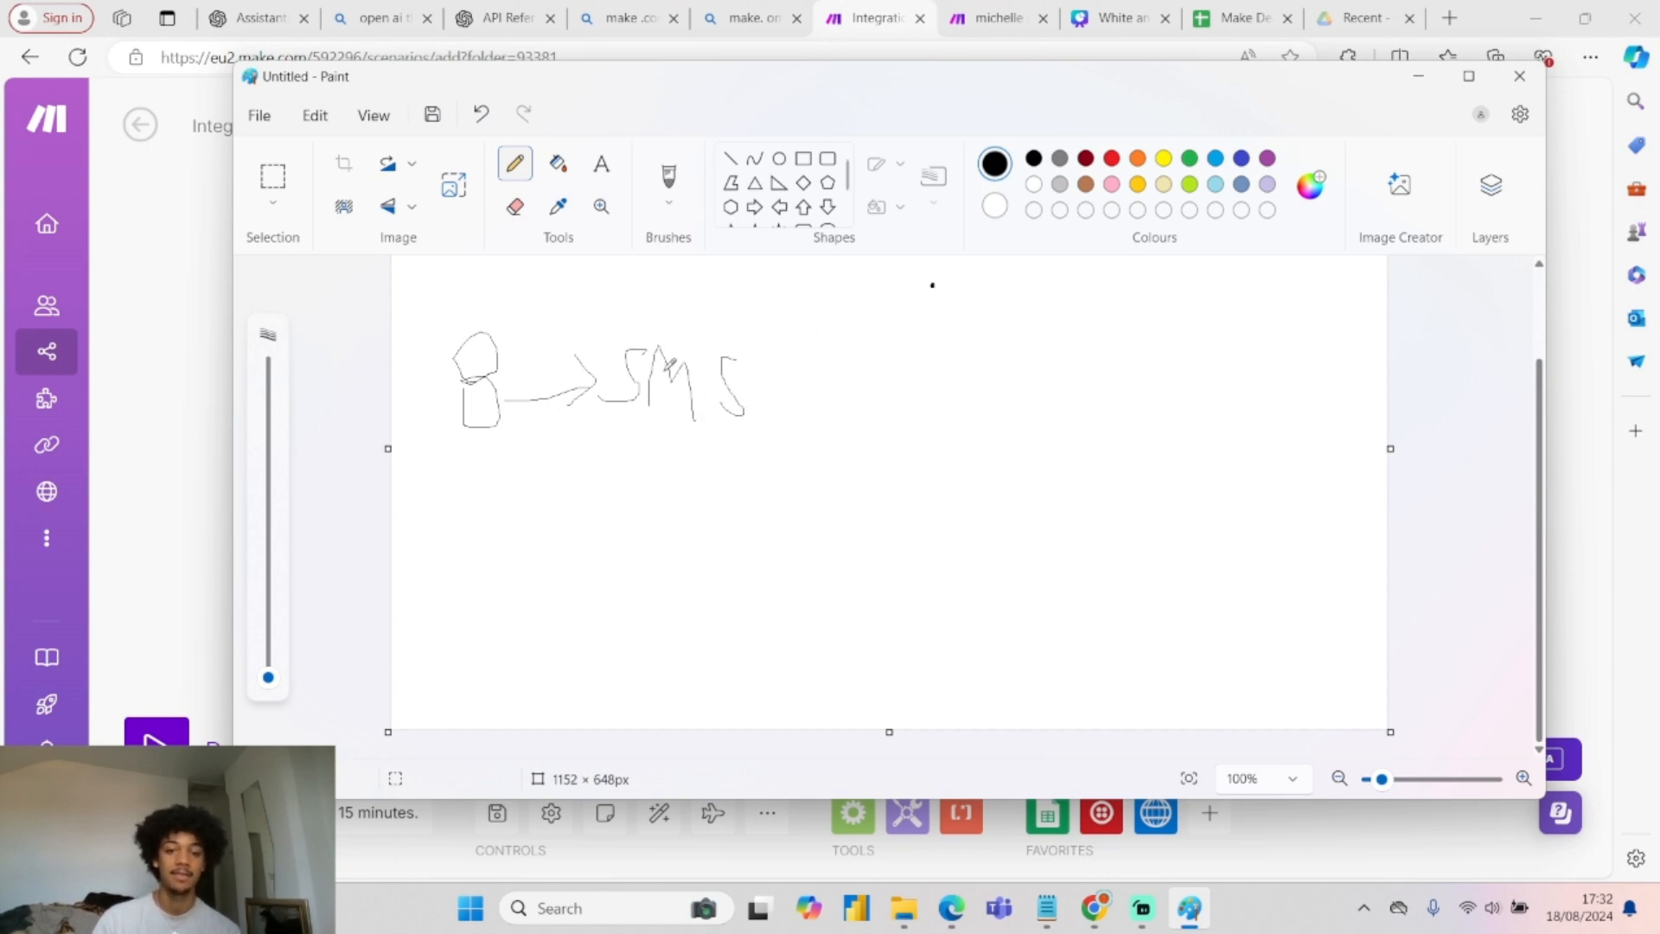
pyautogui.moveTo(602, 314)
pyautogui.mouseDown()
pyautogui.moveTo(790, 500)
pyautogui.moveTo(781, 333)
pyautogui.moveTo(536, 277)
pyautogui.mouseUp()
pyautogui.moveTo(787, 424)
pyautogui.mouseDown()
pyautogui.moveTo(854, 384)
pyautogui.moveTo(929, 393)
pyautogui.mouseUp()
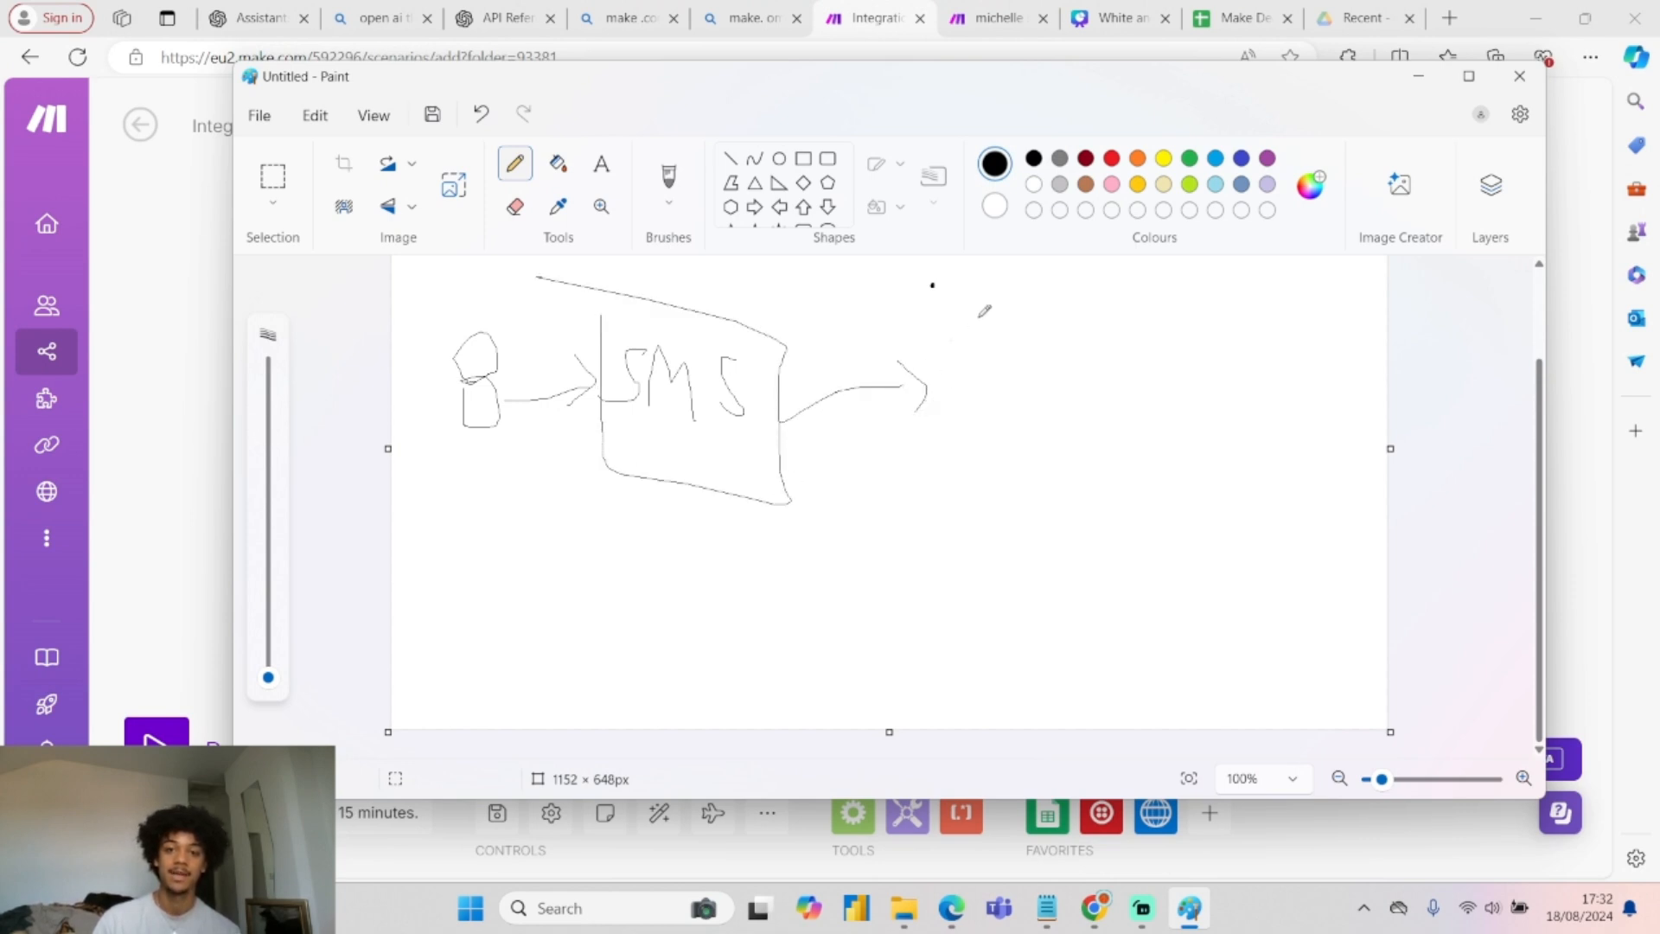
# Write 'Threads' with a cross, three small boxes, an arrow, and a curve back to the person.
pyautogui.moveTo(971, 307)
pyautogui.mouseDown()
pyautogui.moveTo(970, 361)
pyautogui.moveTo(1017, 348)
pyautogui.moveTo(1053, 374)
pyautogui.mouseUp()
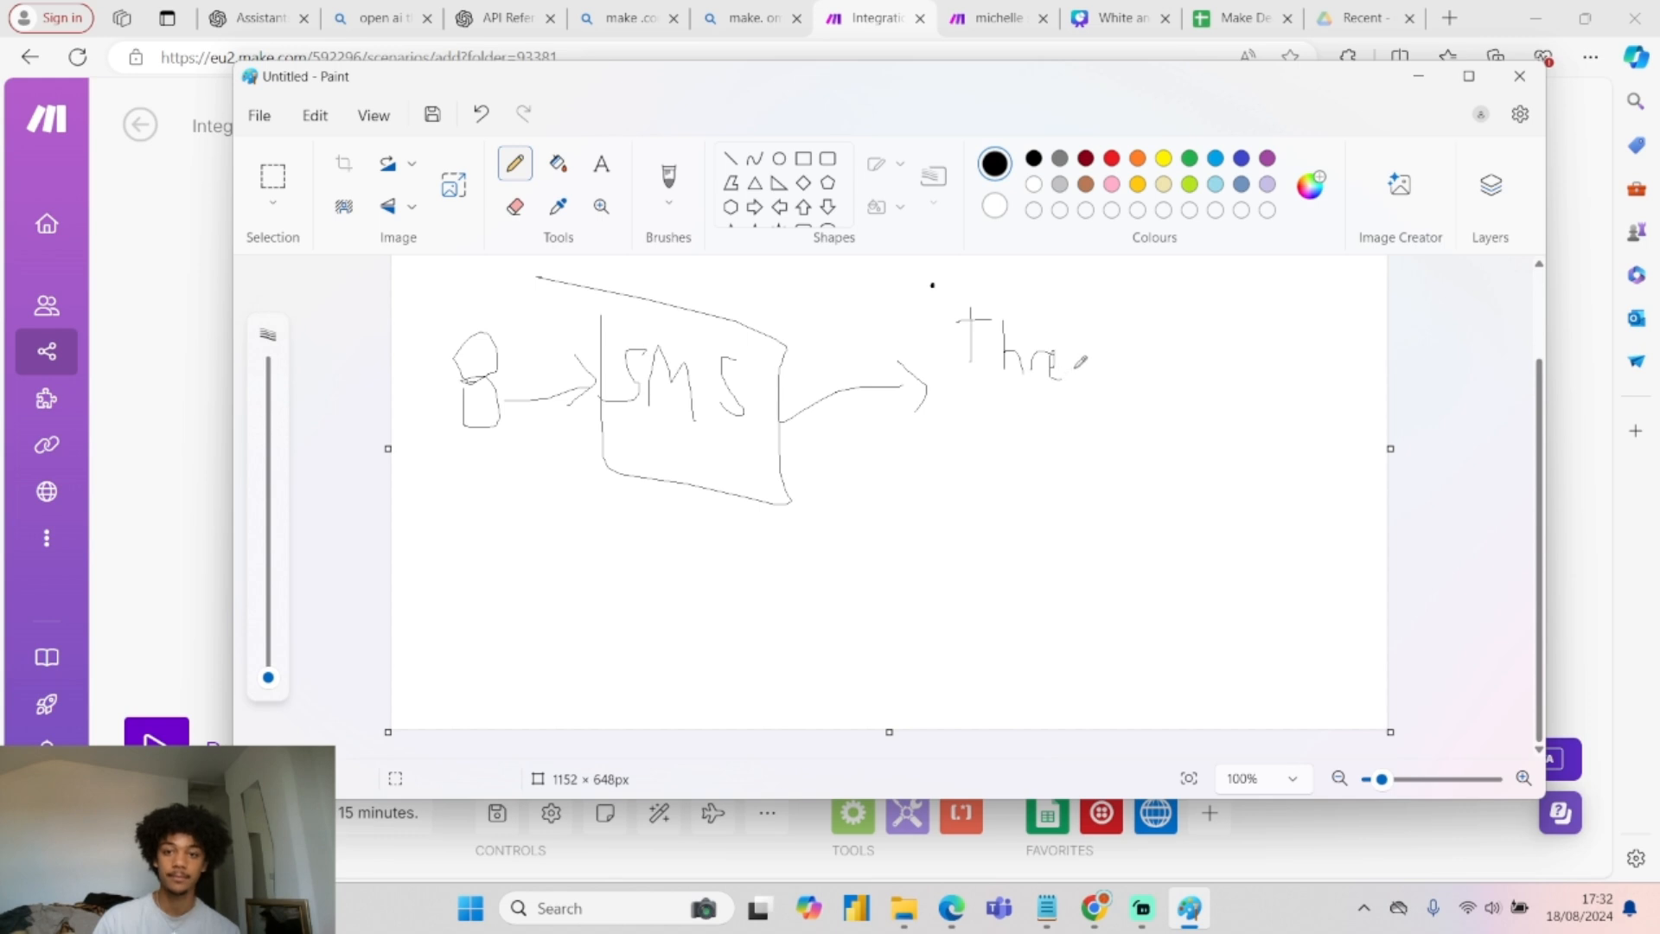
pyautogui.moveTo(1134, 361); pyautogui.dragTo(1134, 393)
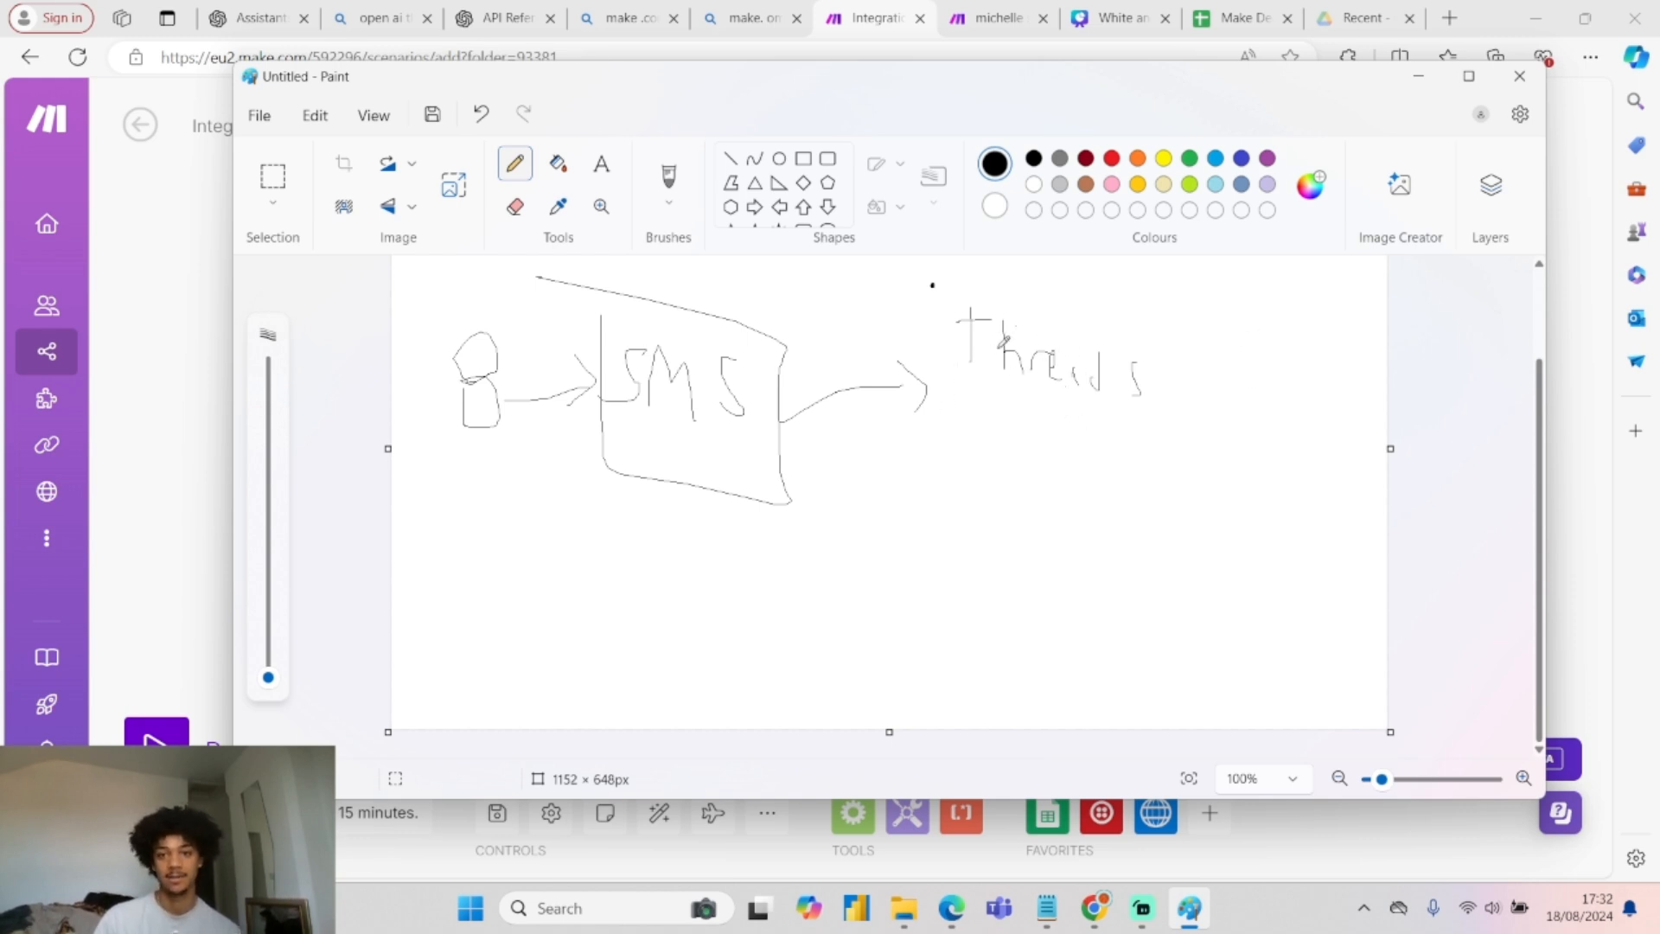
pyautogui.moveTo(983, 395); pyautogui.dragTo(1007, 460)
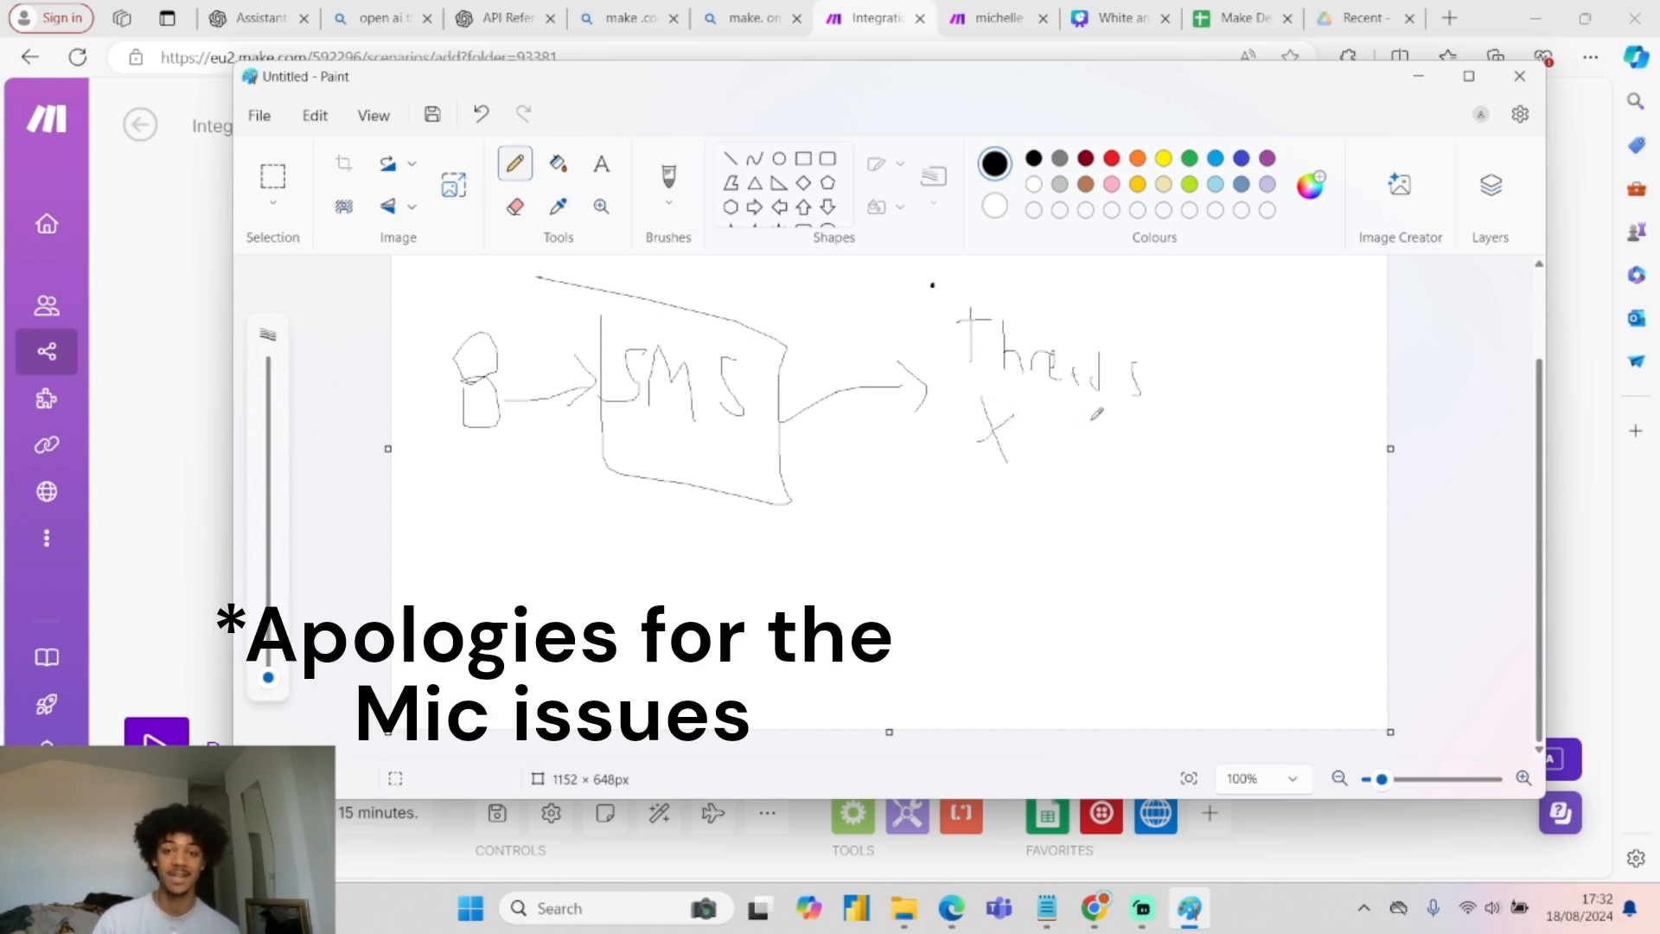
pyautogui.moveTo(1041, 409)
pyautogui.mouseDown()
pyautogui.moveTo(1039, 438)
pyautogui.moveTo(1091, 449)
pyautogui.moveTo(1112, 413)
pyautogui.moveTo(1041, 409)
pyautogui.mouseUp()
pyautogui.moveTo(1035, 472)
pyautogui.mouseDown()
pyautogui.moveTo(1106, 531)
pyautogui.moveTo(1113, 480)
pyautogui.moveTo(1043, 476)
pyautogui.mouseUp()
pyautogui.moveTo(938, 464)
pyautogui.mouseDown()
pyautogui.moveTo(937, 517)
pyautogui.moveTo(1016, 517)
pyautogui.moveTo(949, 473)
pyautogui.mouseUp()
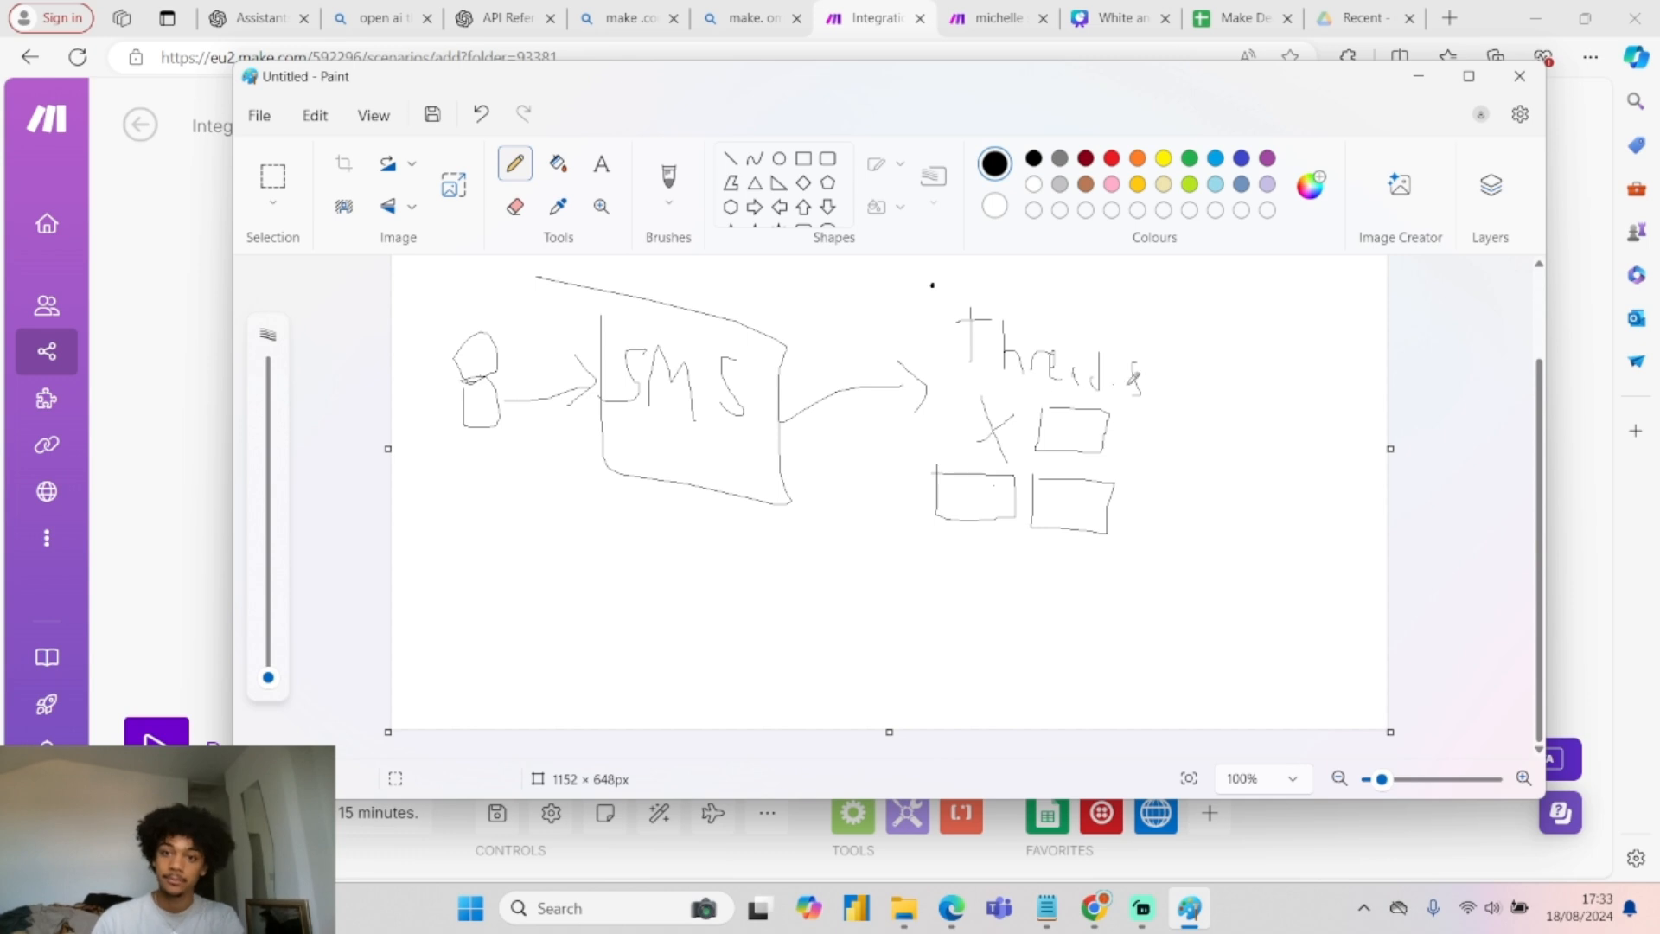
pyautogui.moveTo(1191, 424)
pyautogui.mouseDown()
pyautogui.moveTo(1259, 451)
pyautogui.moveTo(1238, 418)
pyautogui.mouseUp()
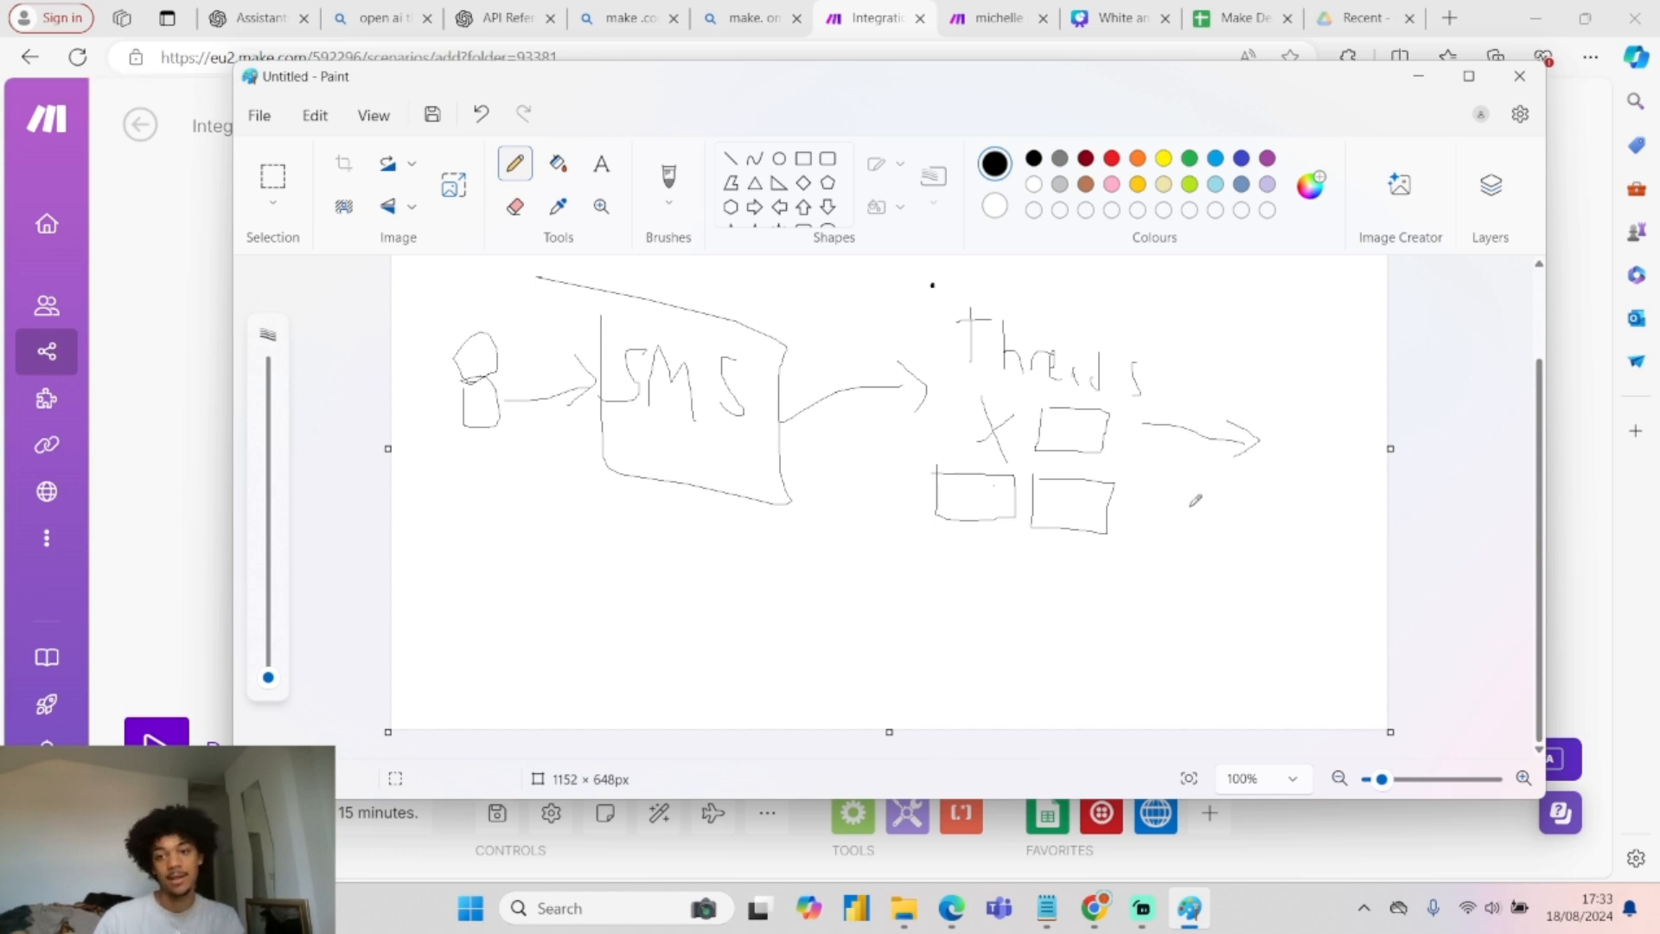
pyautogui.moveTo(1088, 514)
pyautogui.mouseDown()
pyautogui.moveTo(865, 582)
pyautogui.moveTo(506, 439)
pyautogui.moveTo(478, 450)
pyautogui.moveTo(531, 424)
pyautogui.mouseUp()
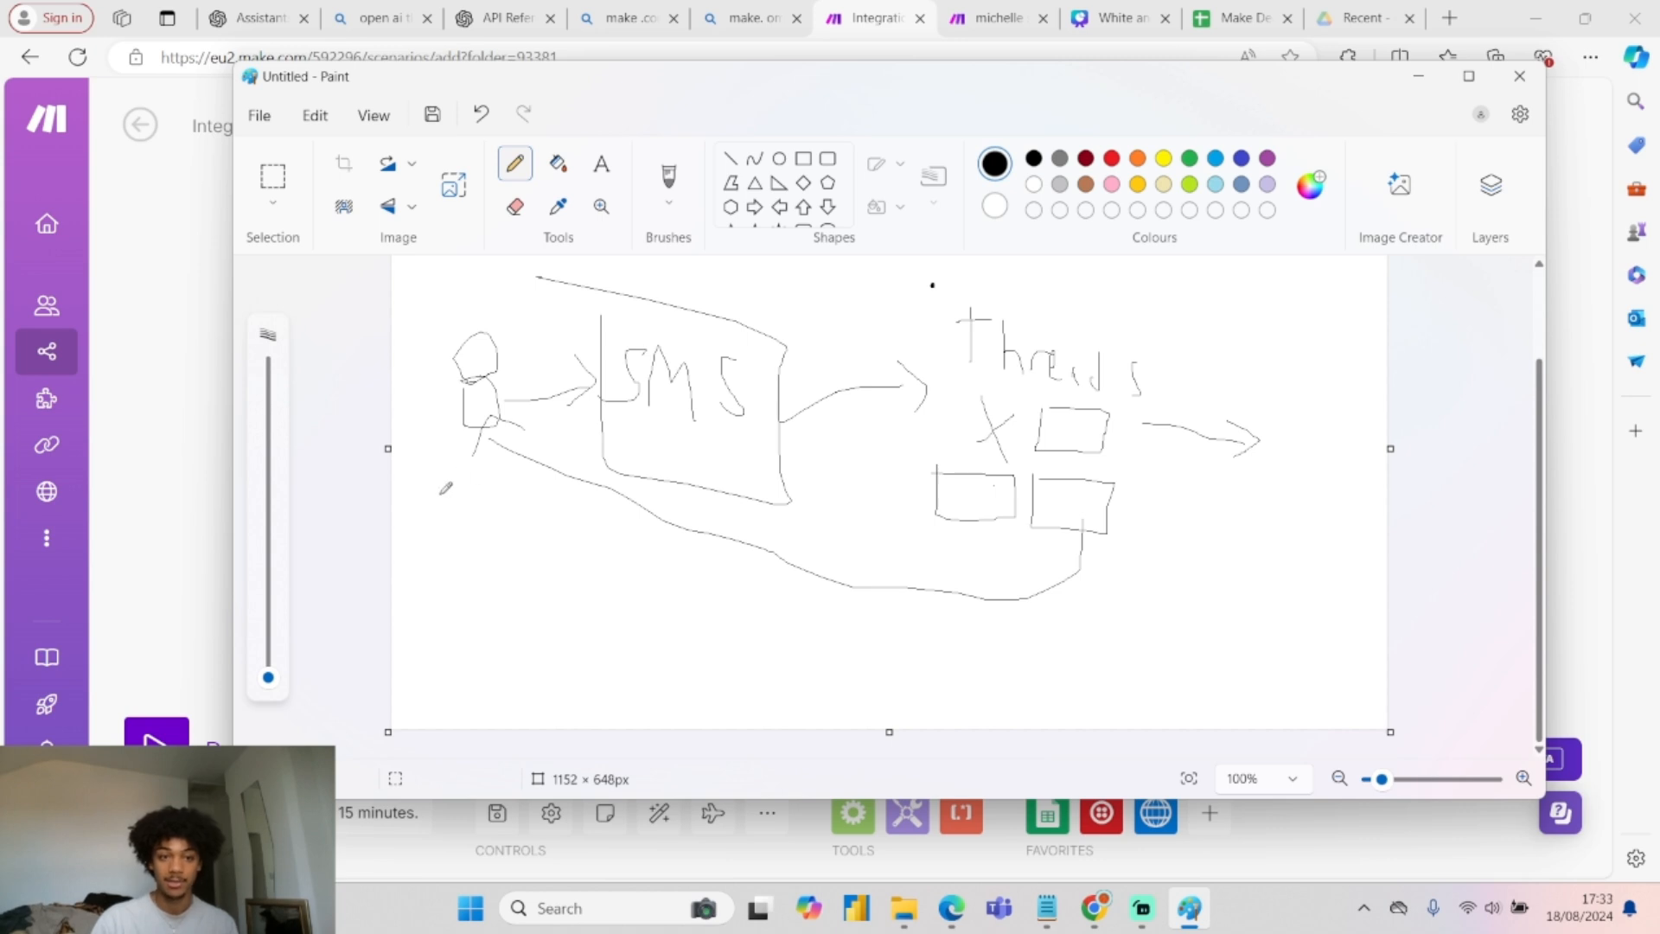
# Add handwritten labels under the person and on the lower-left box, then close Paint.
pyautogui.moveTo(444, 473)
pyautogui.mouseDown()
pyautogui.moveTo(450, 500)
pyautogui.moveTo(474, 472)
pyautogui.mouseUp()
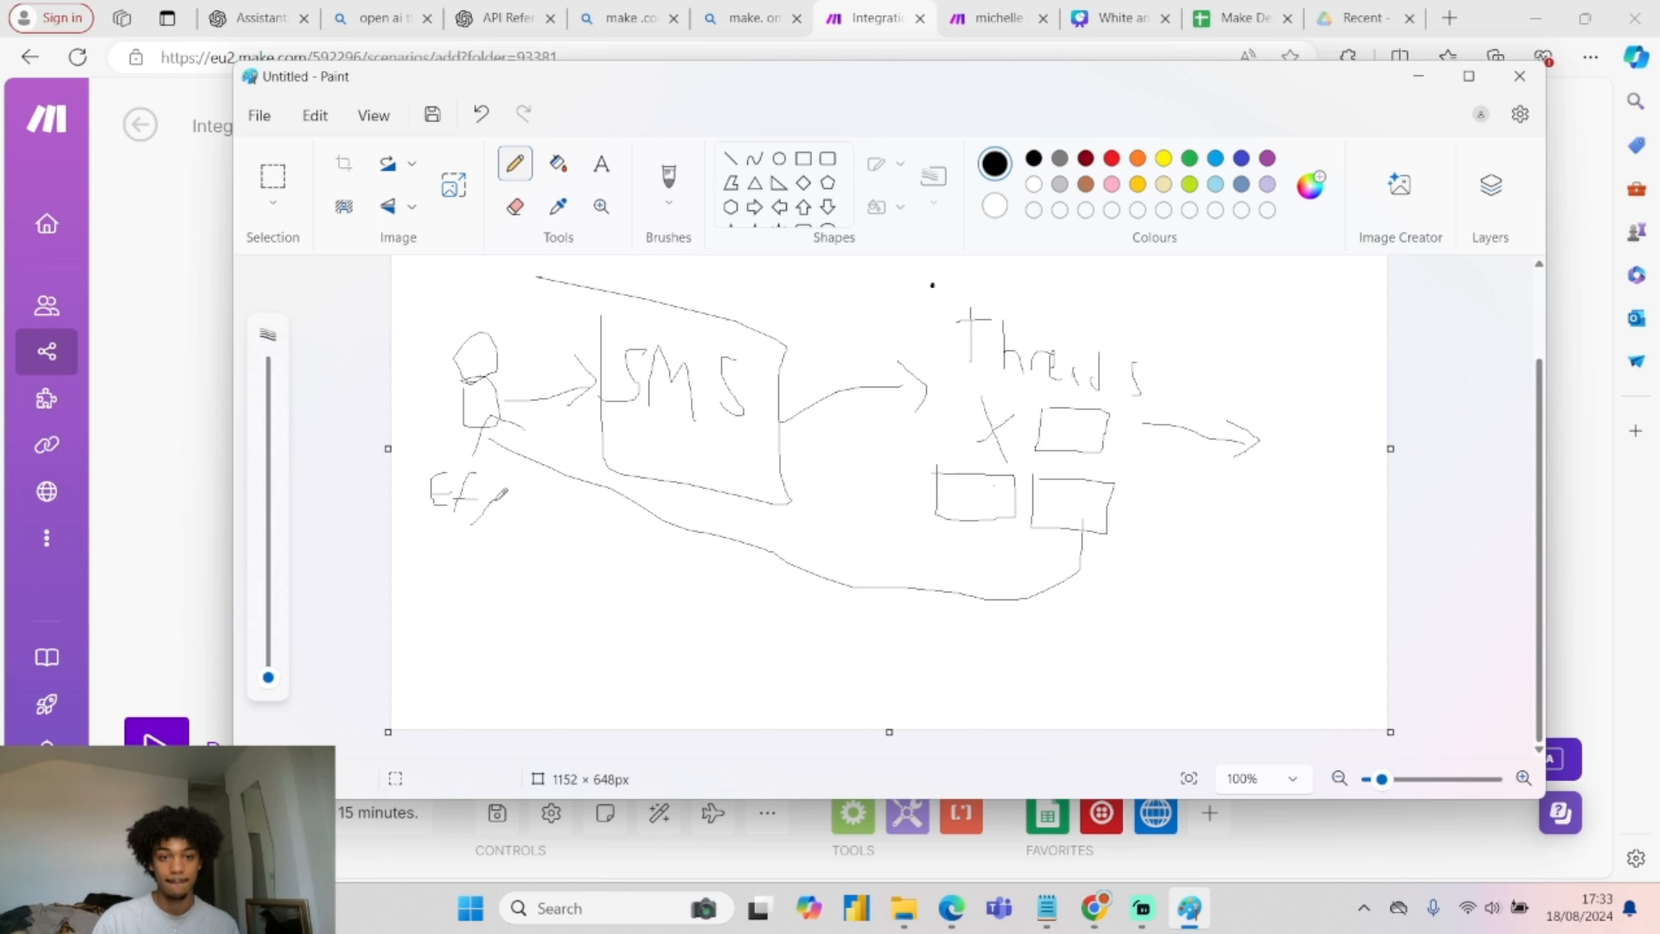
pyautogui.moveTo(518, 543); pyautogui.dragTo(530, 513)
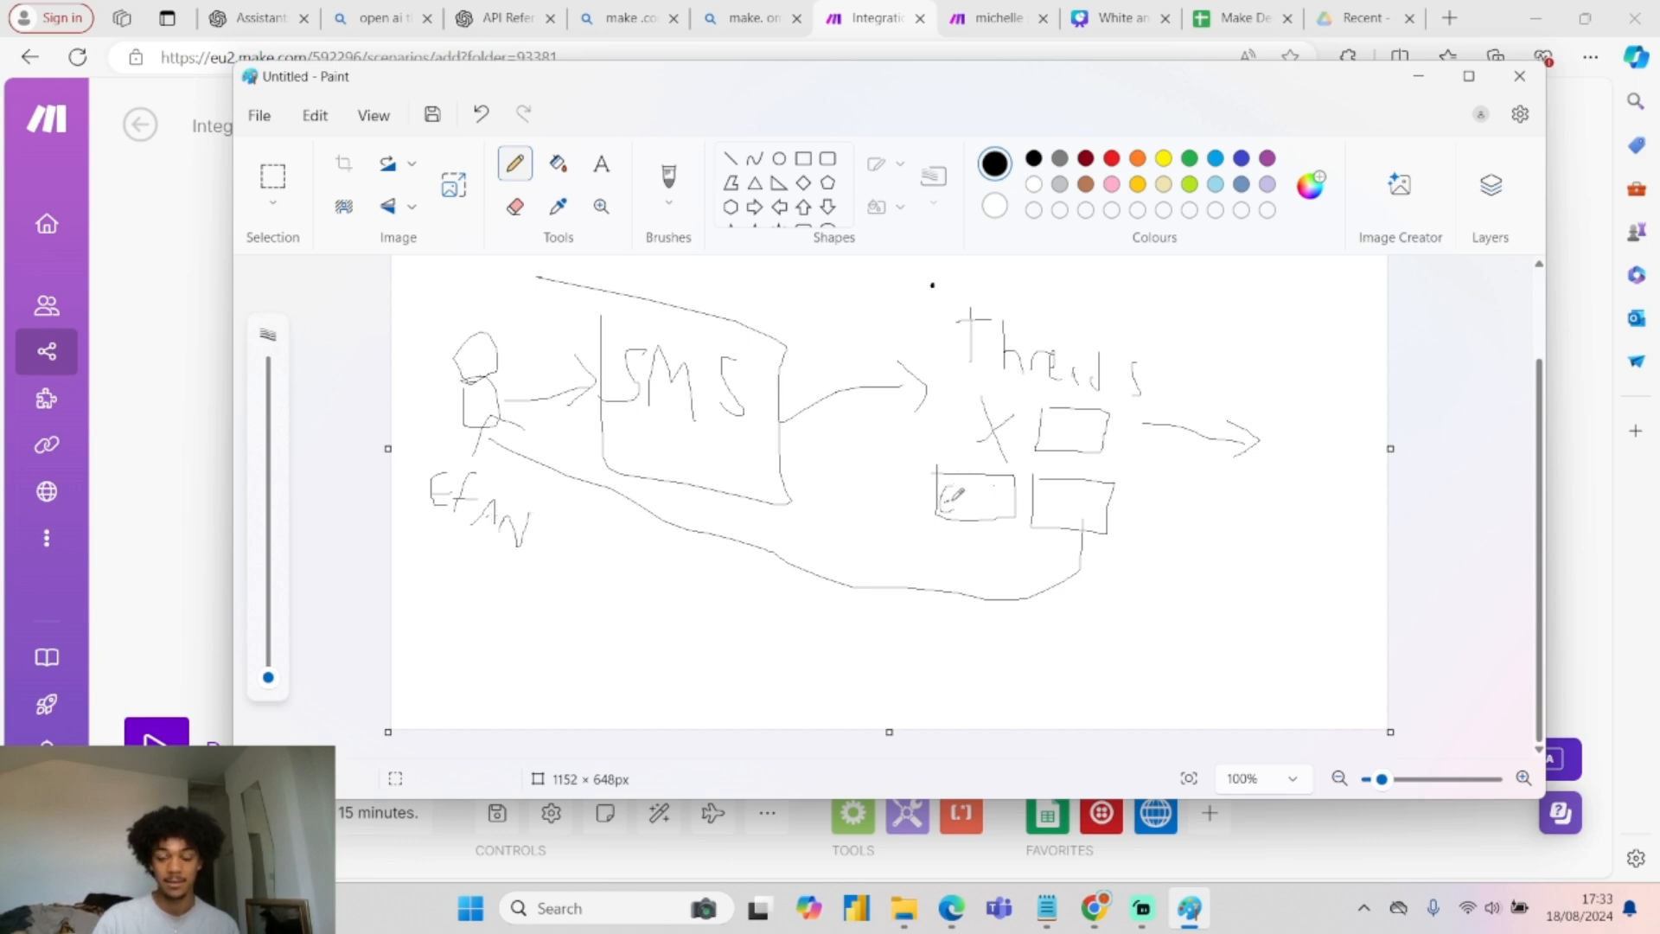
pyautogui.moveTo(986, 489); pyautogui.dragTo(994, 504)
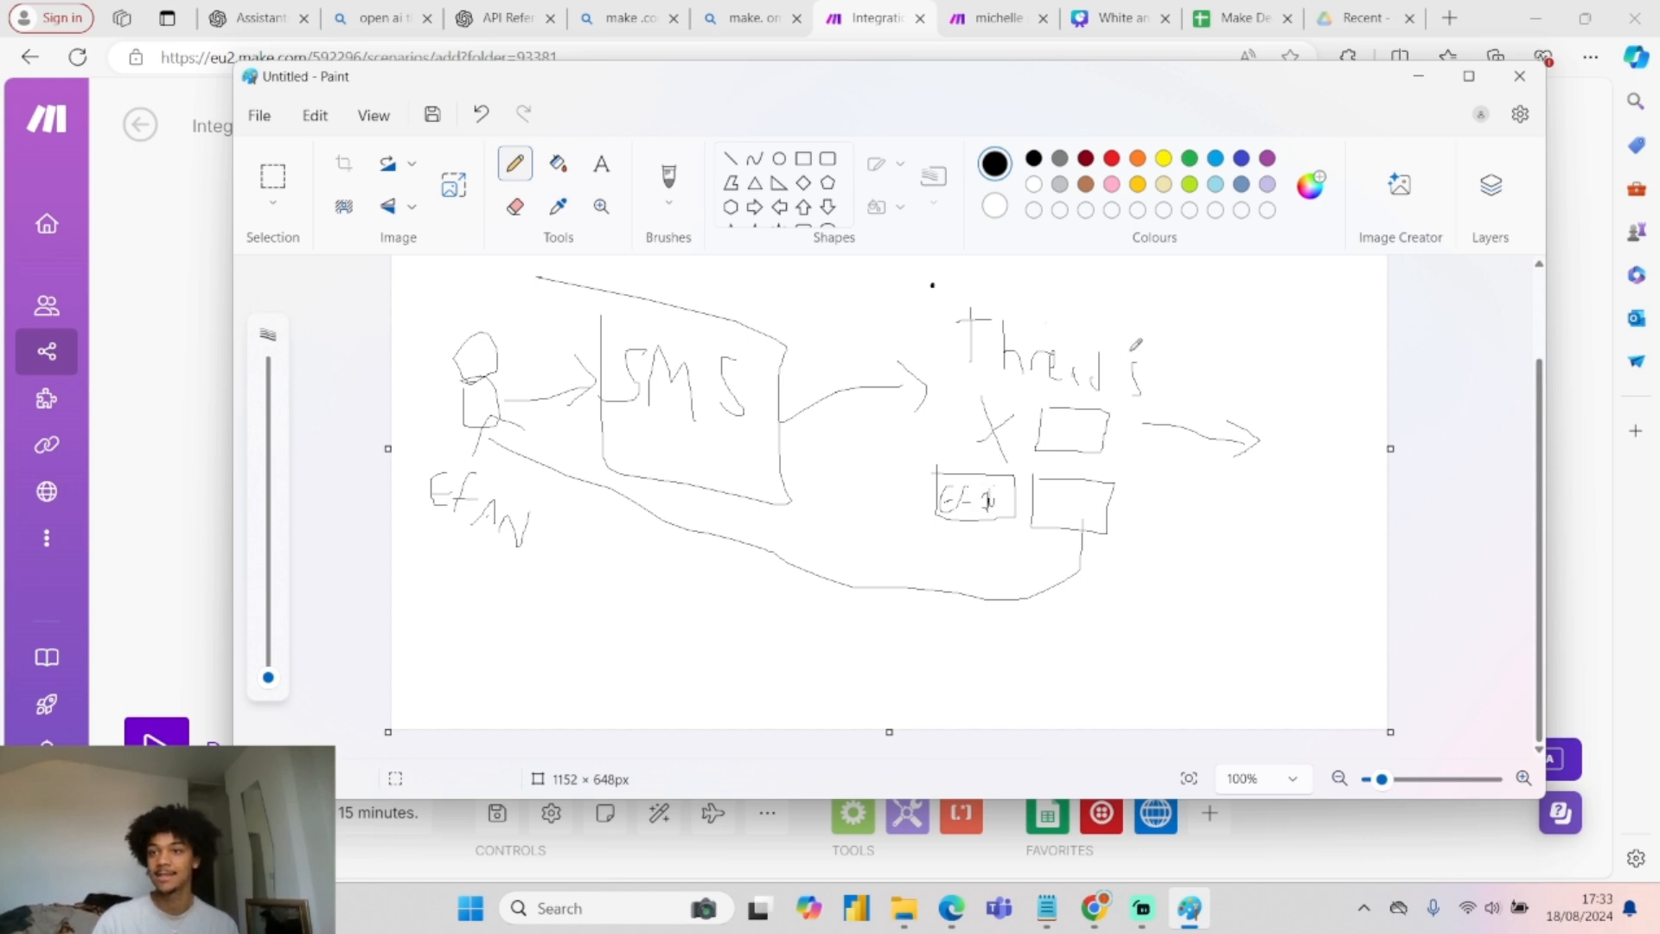
pyautogui.click(1519, 77)
# Discard the sketch and add a Google Sheets 'Update a Row' module after the HTTP request.
pyautogui.click(931, 523)
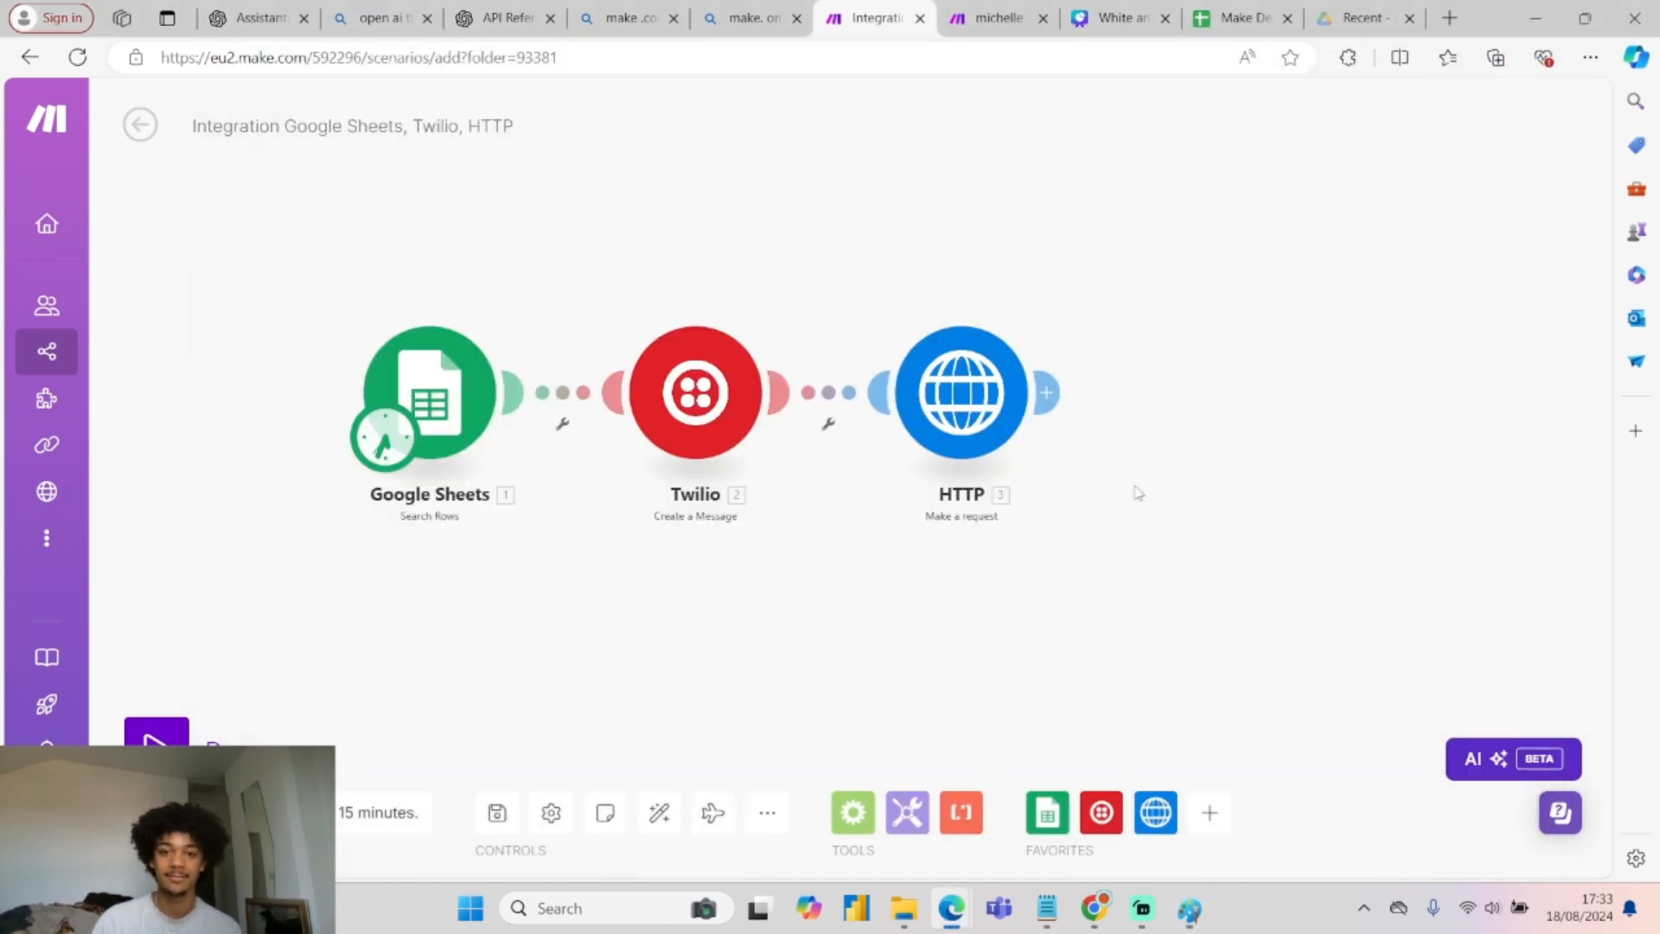
pyautogui.click(1048, 395)
pyautogui.click(820, 249)
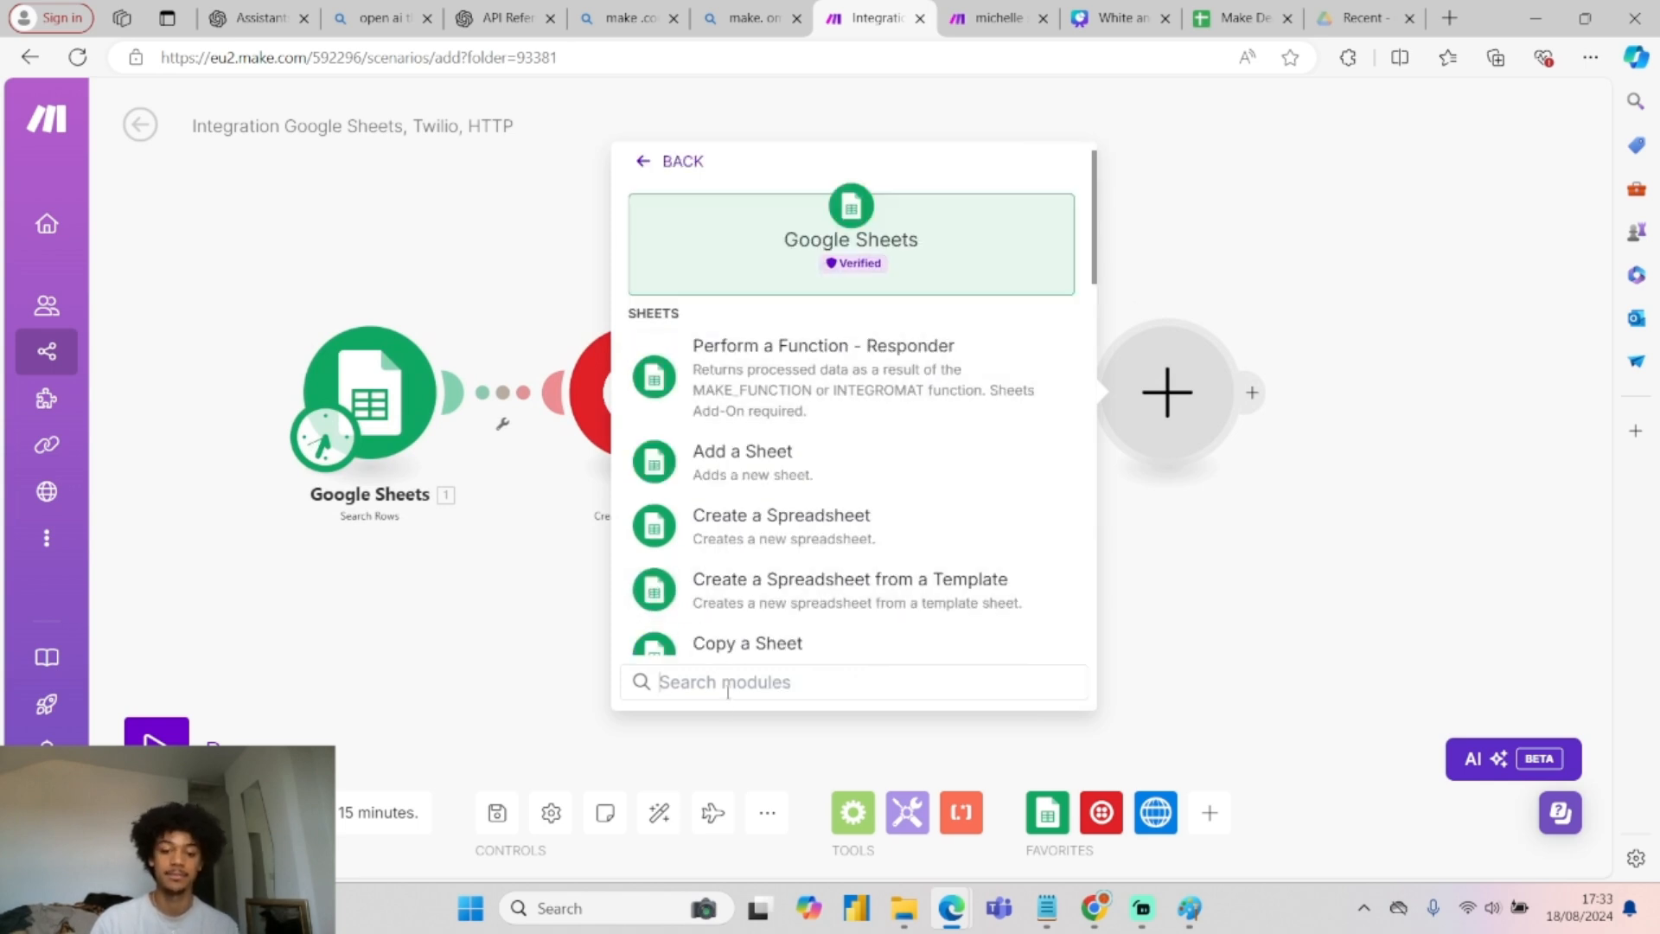
pyautogui.write('upda')
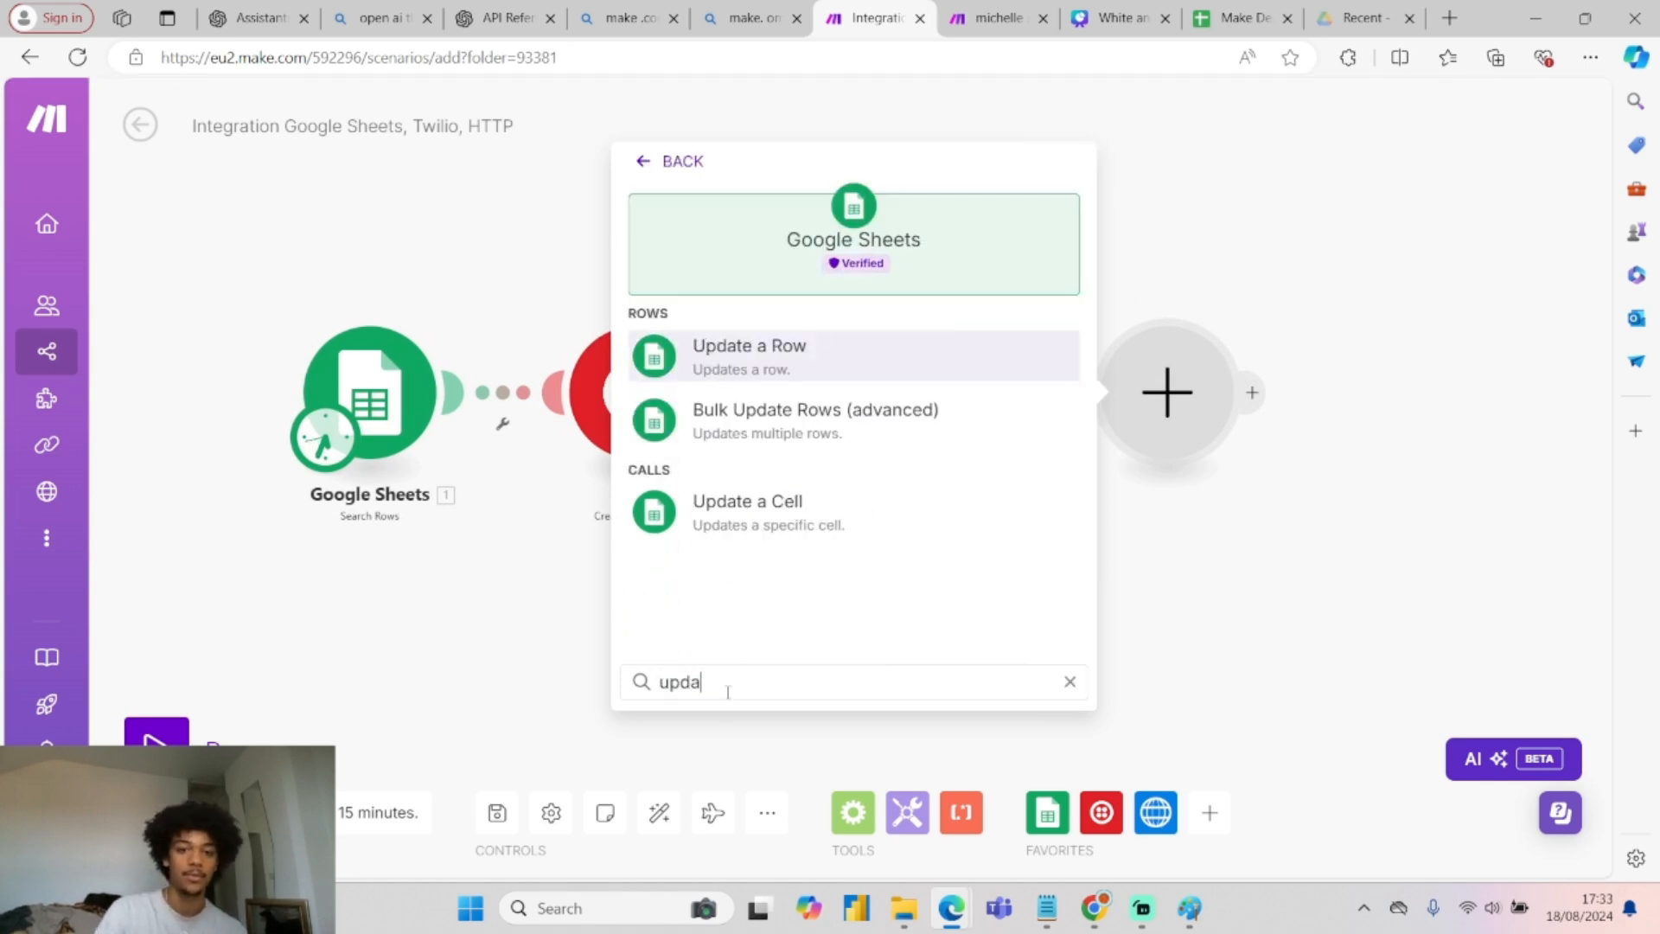
pyautogui.click(817, 372)
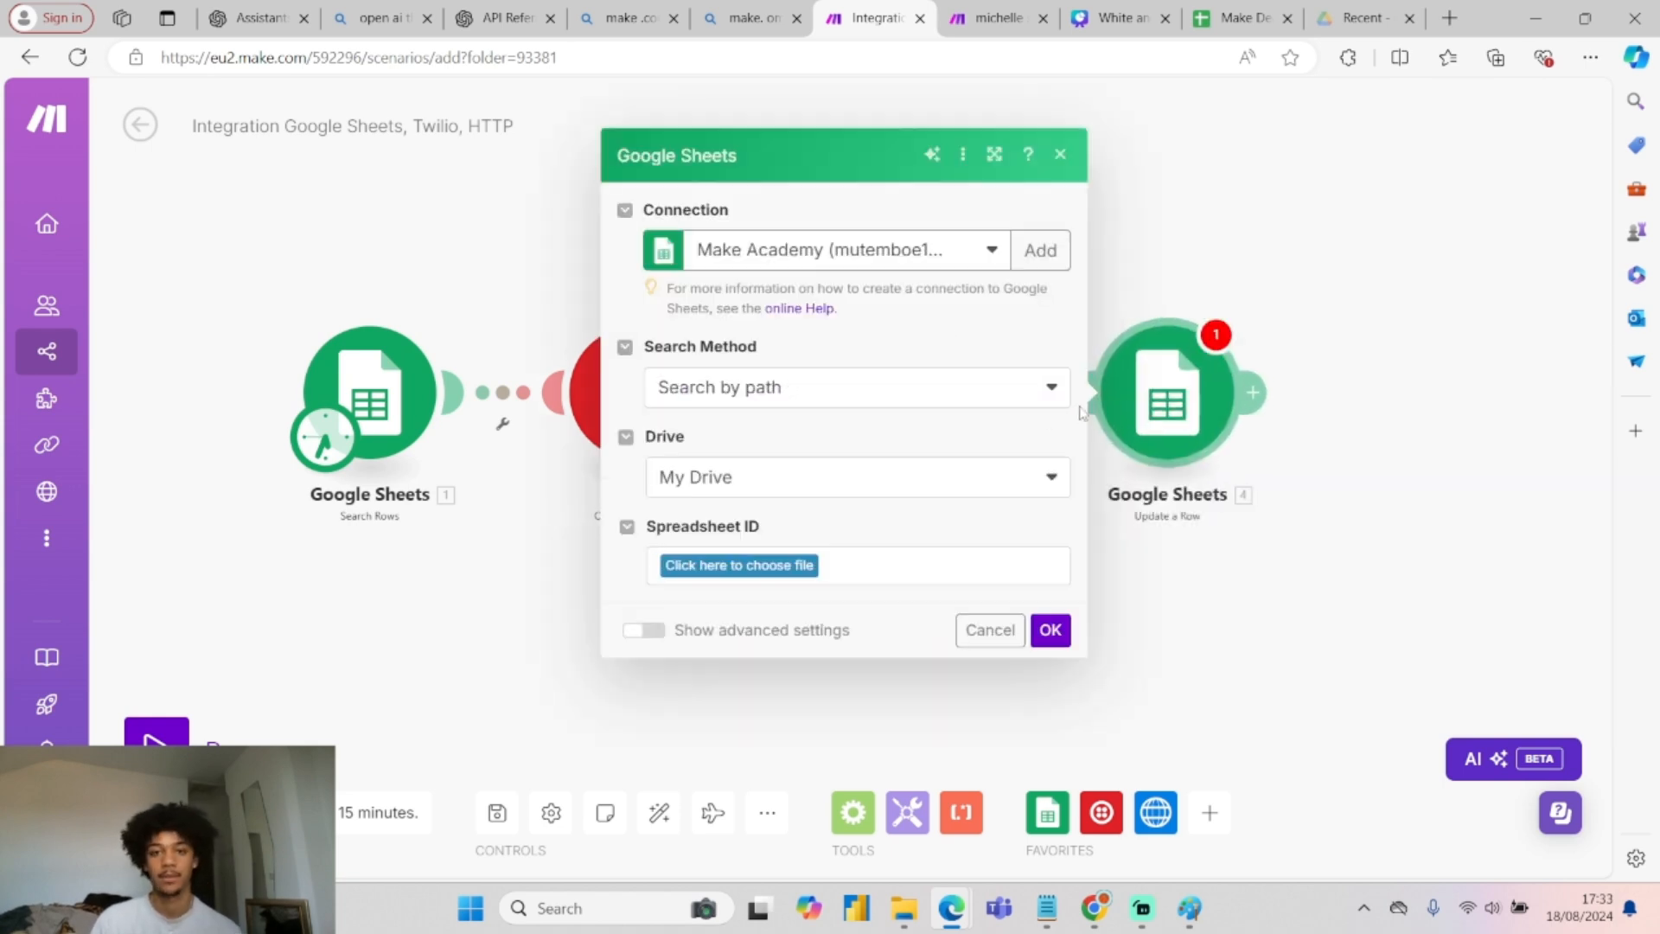
# Point the Update a Row step at the Make Dead Leads spreadsheet, Sheet1.
pyautogui.click(766, 568)
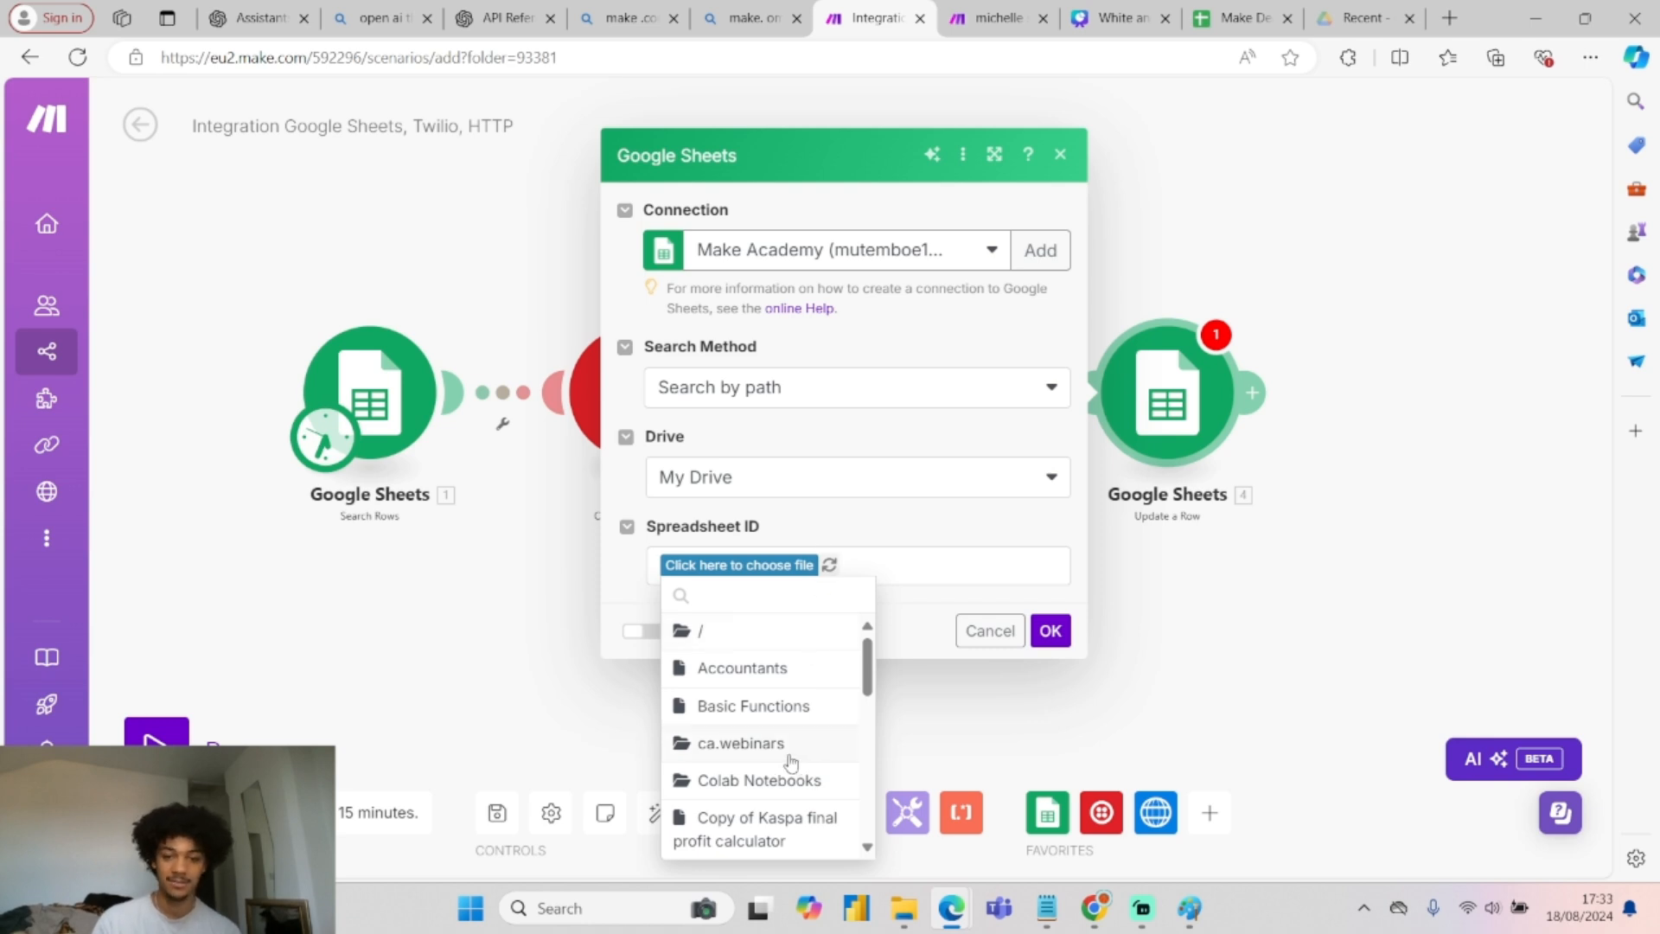
pyautogui.scroll(-2, 787, 759)
pyautogui.scroll(-1, 787, 763)
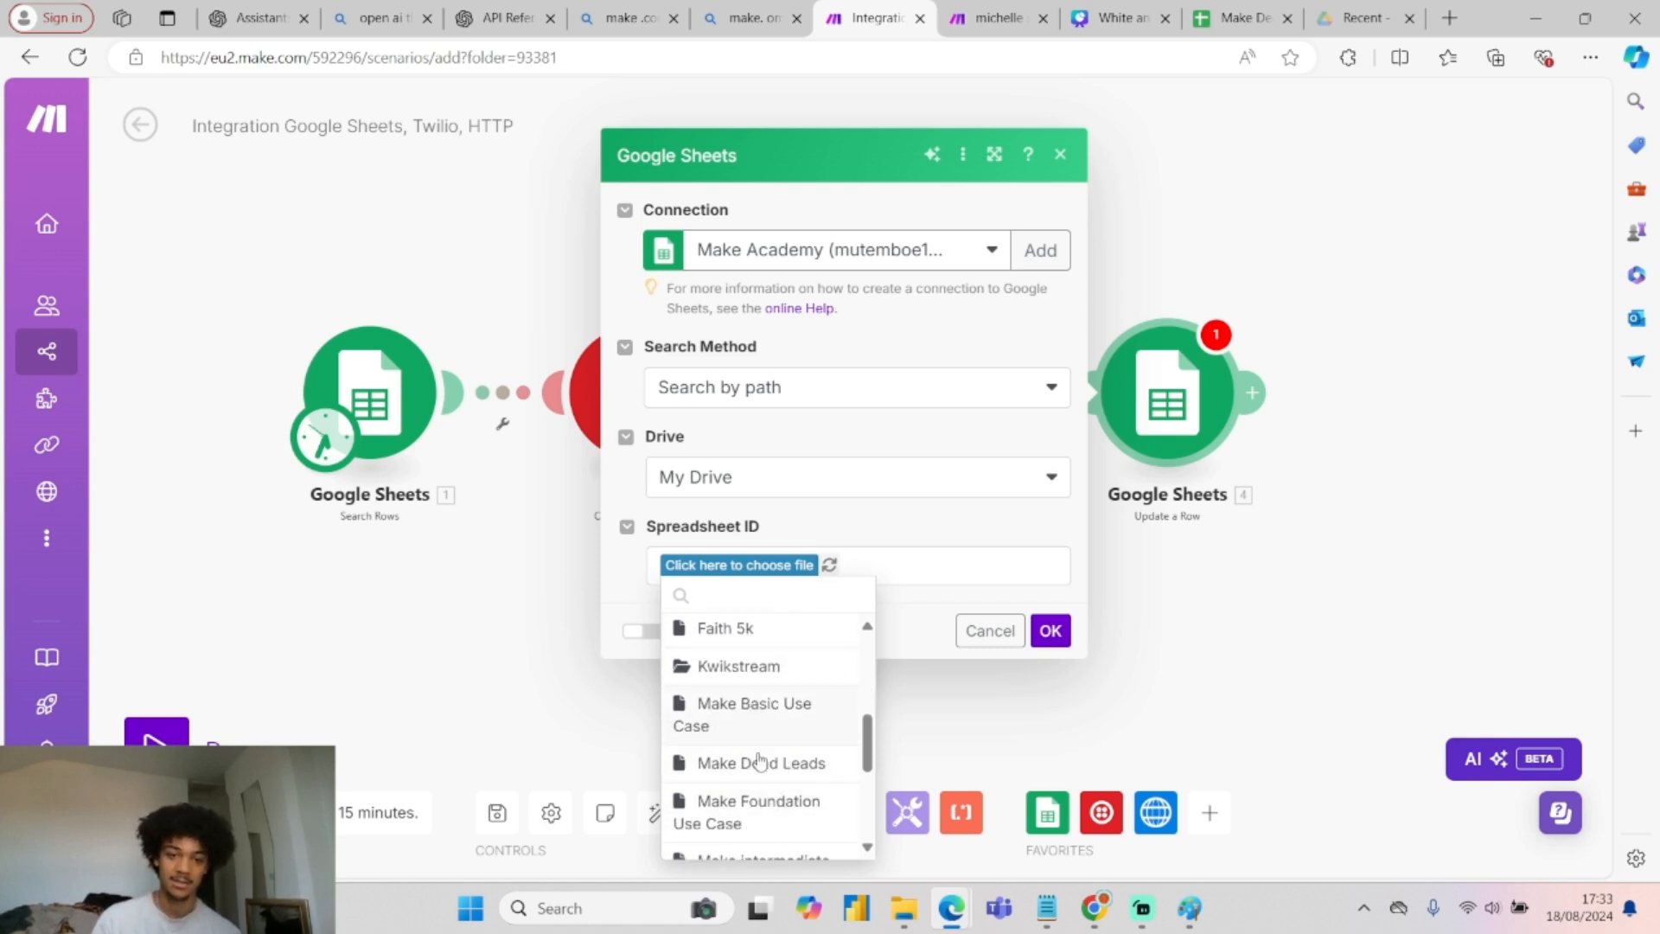
pyautogui.click(758, 764)
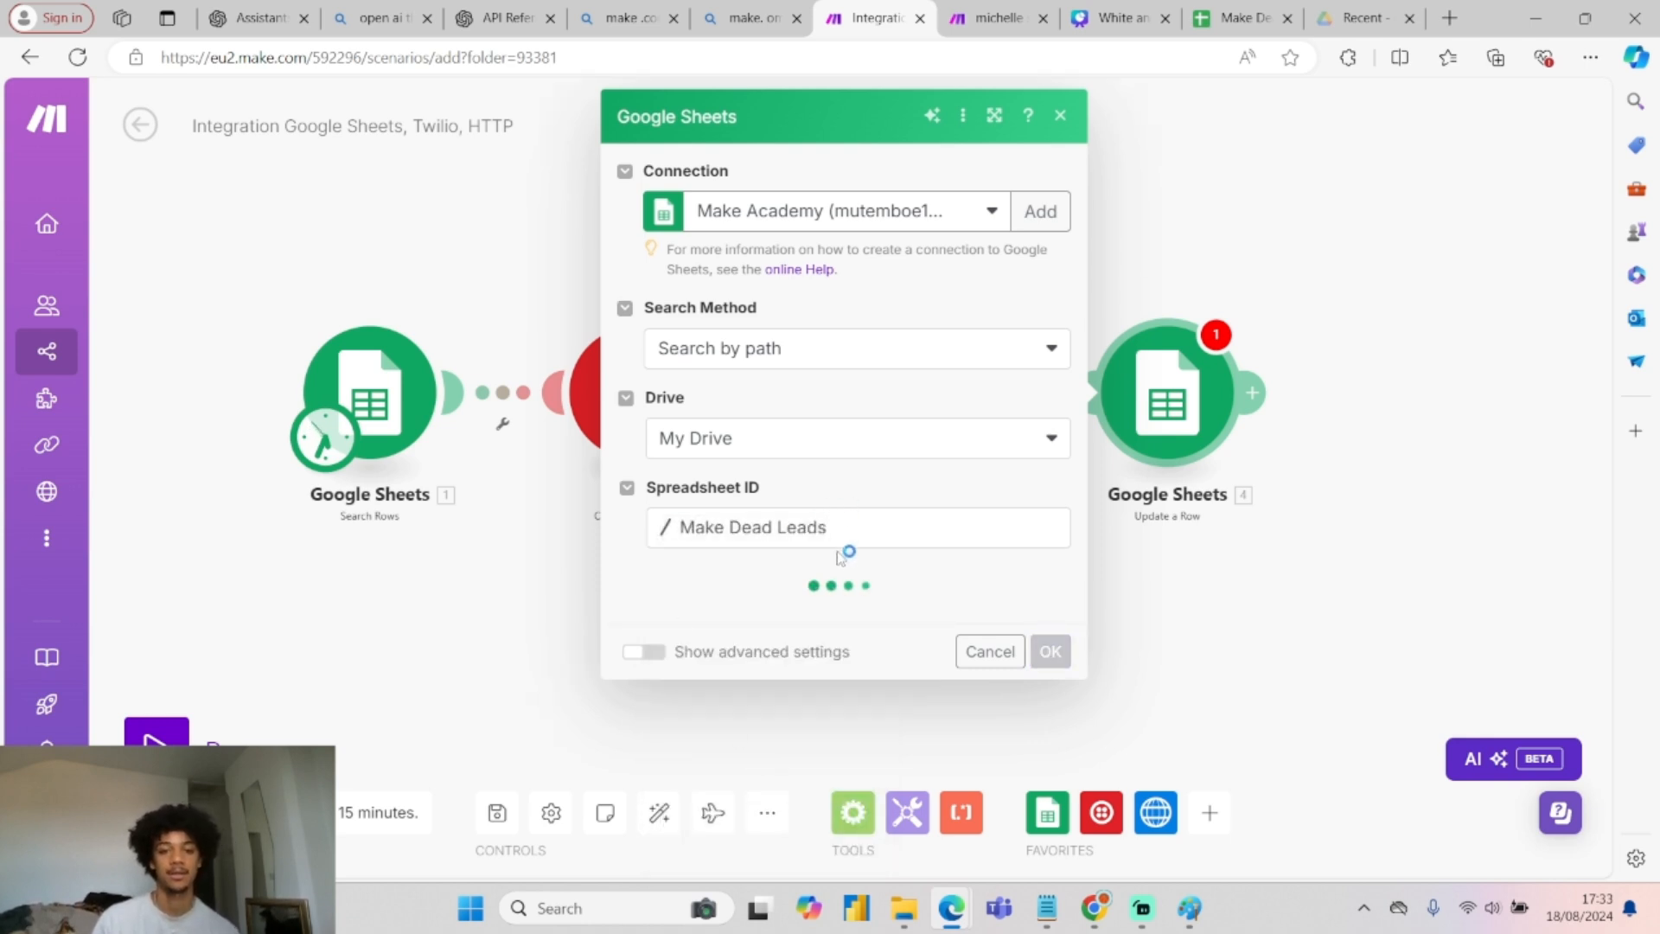
pyautogui.click(734, 618)
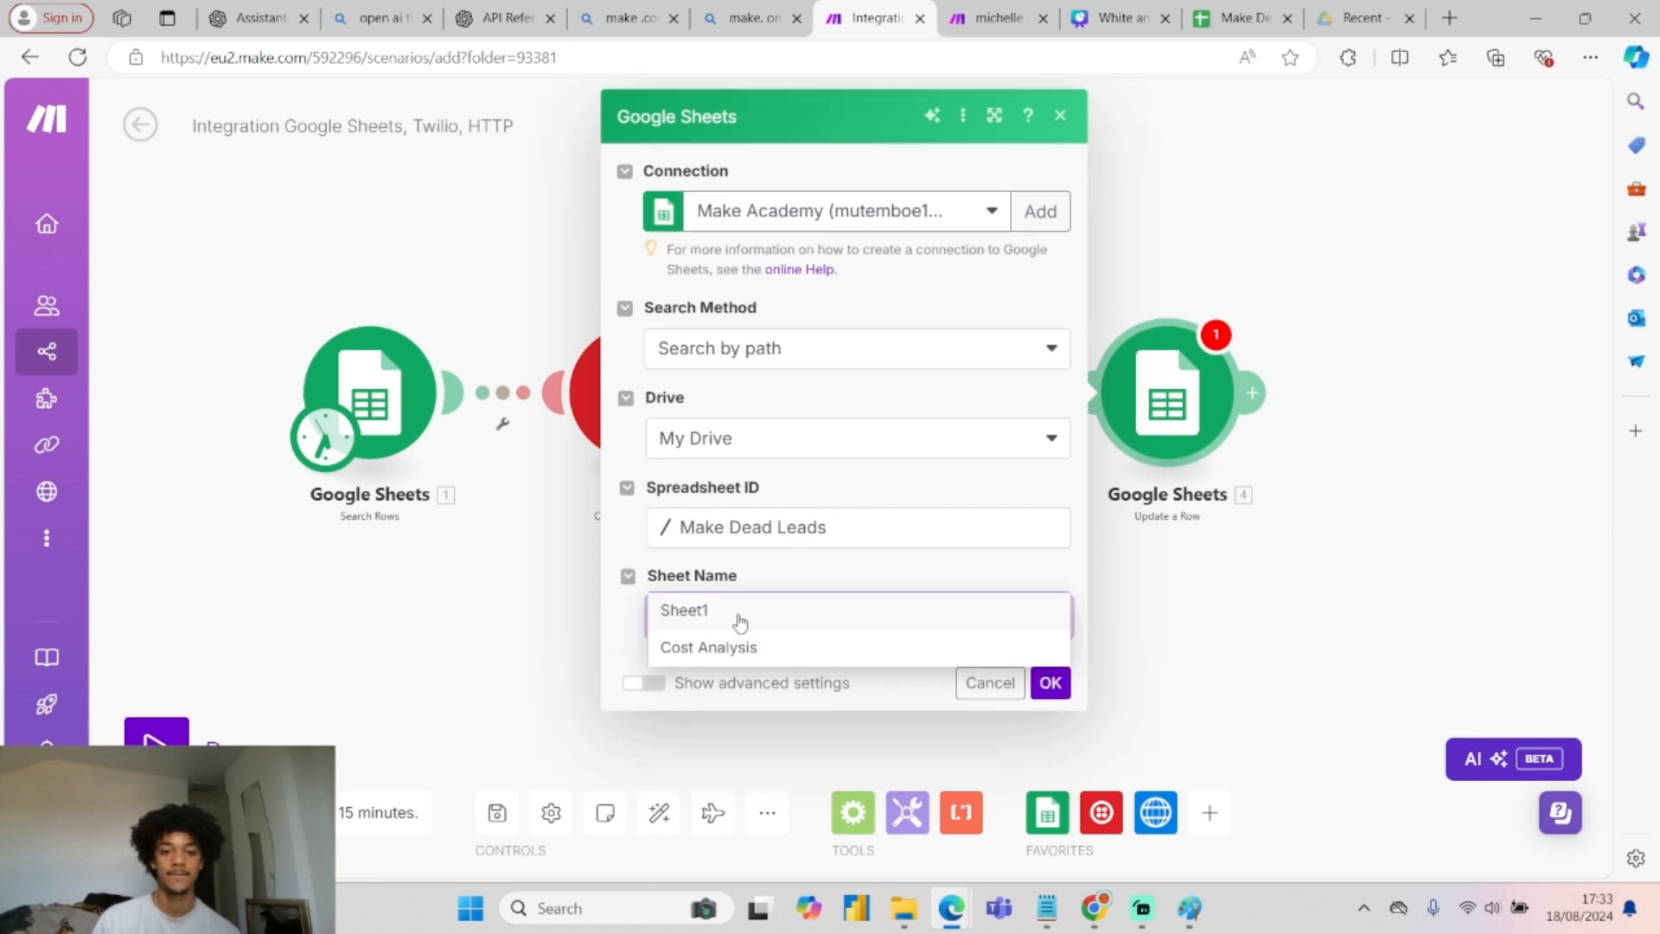
pyautogui.click(734, 612)
pyautogui.scroll(-2, 830, 682)
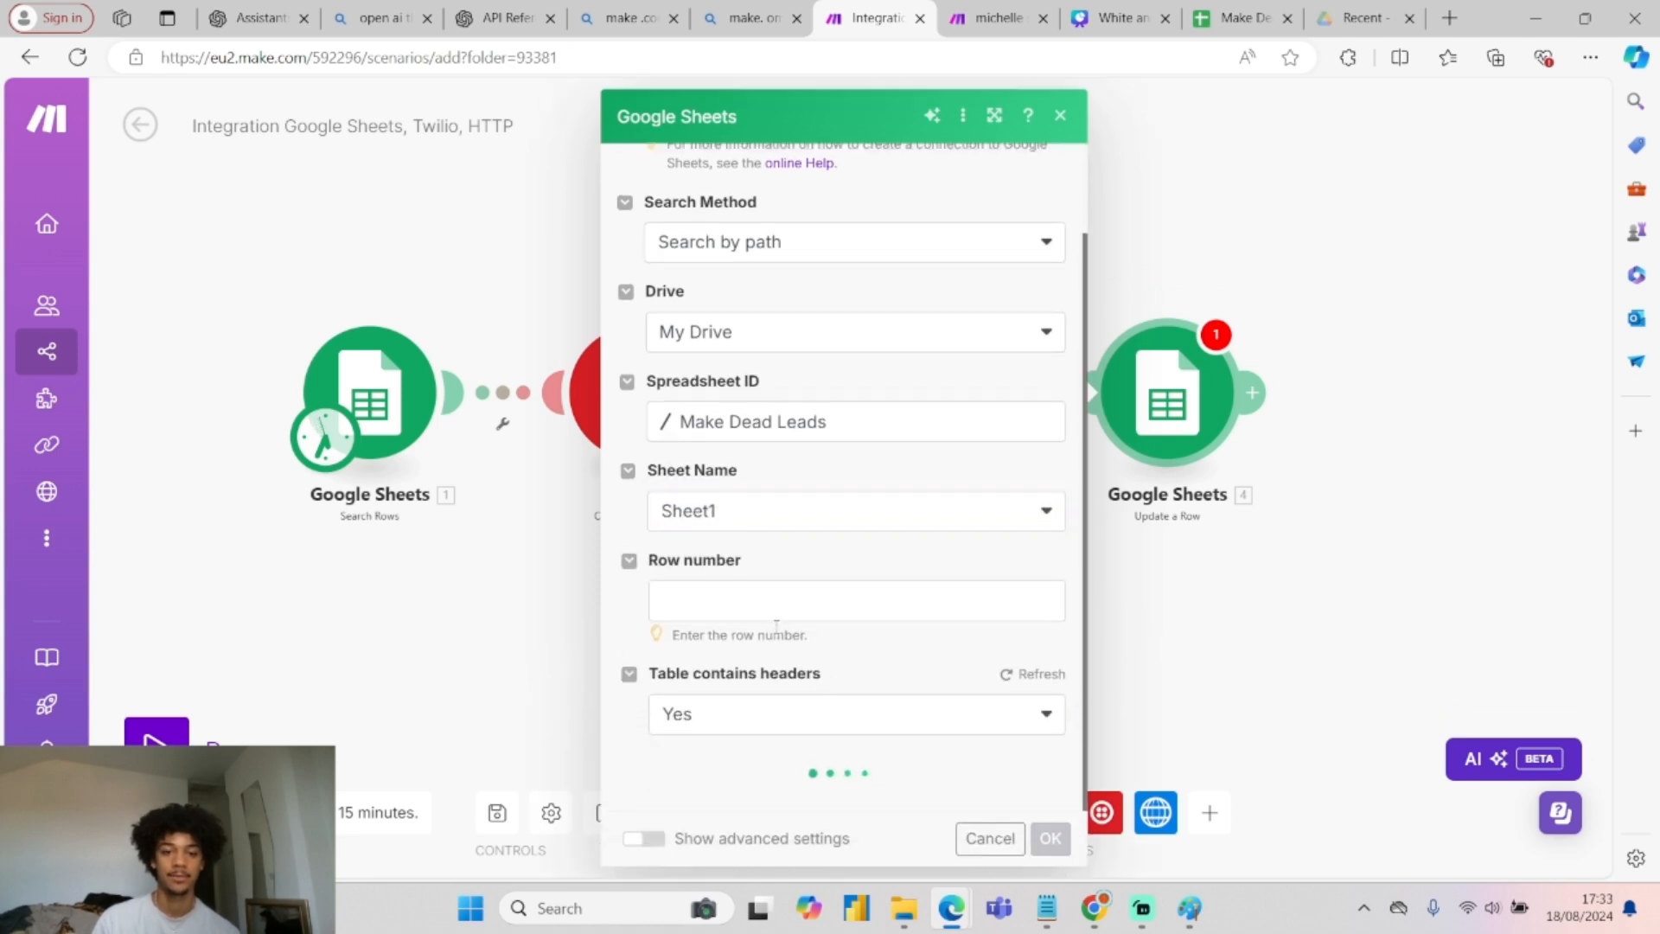
# Map the searched Row number into the row number field.
pyautogui.click(830, 601)
pyautogui.click(1084, 390)
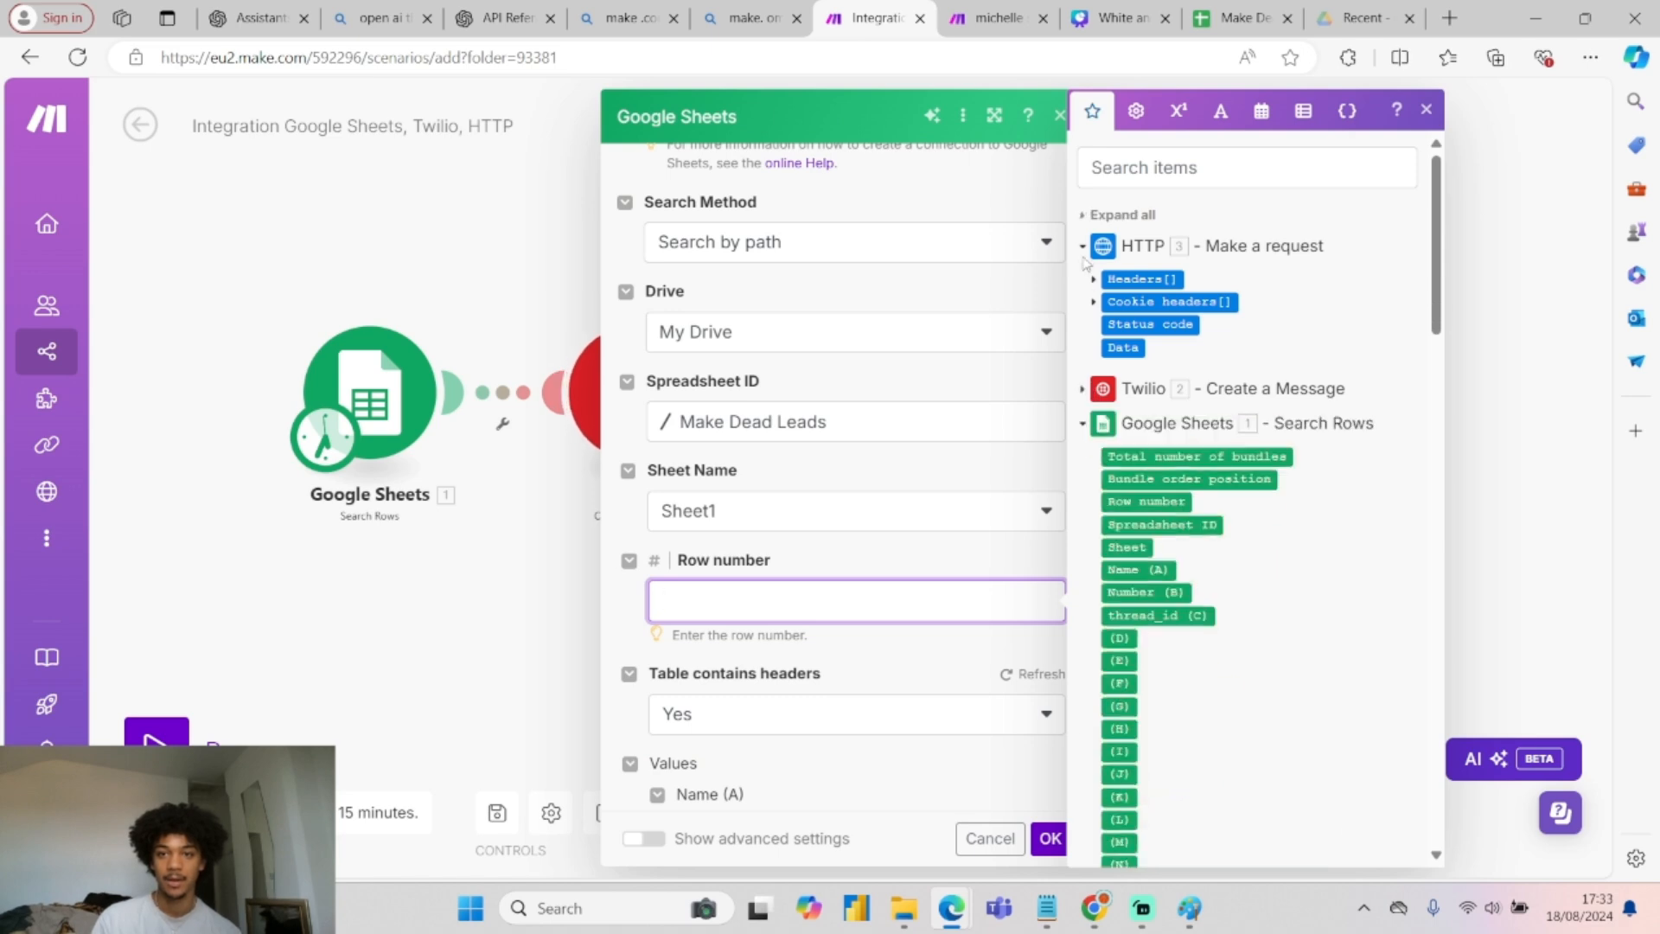
pyautogui.click(1081, 246)
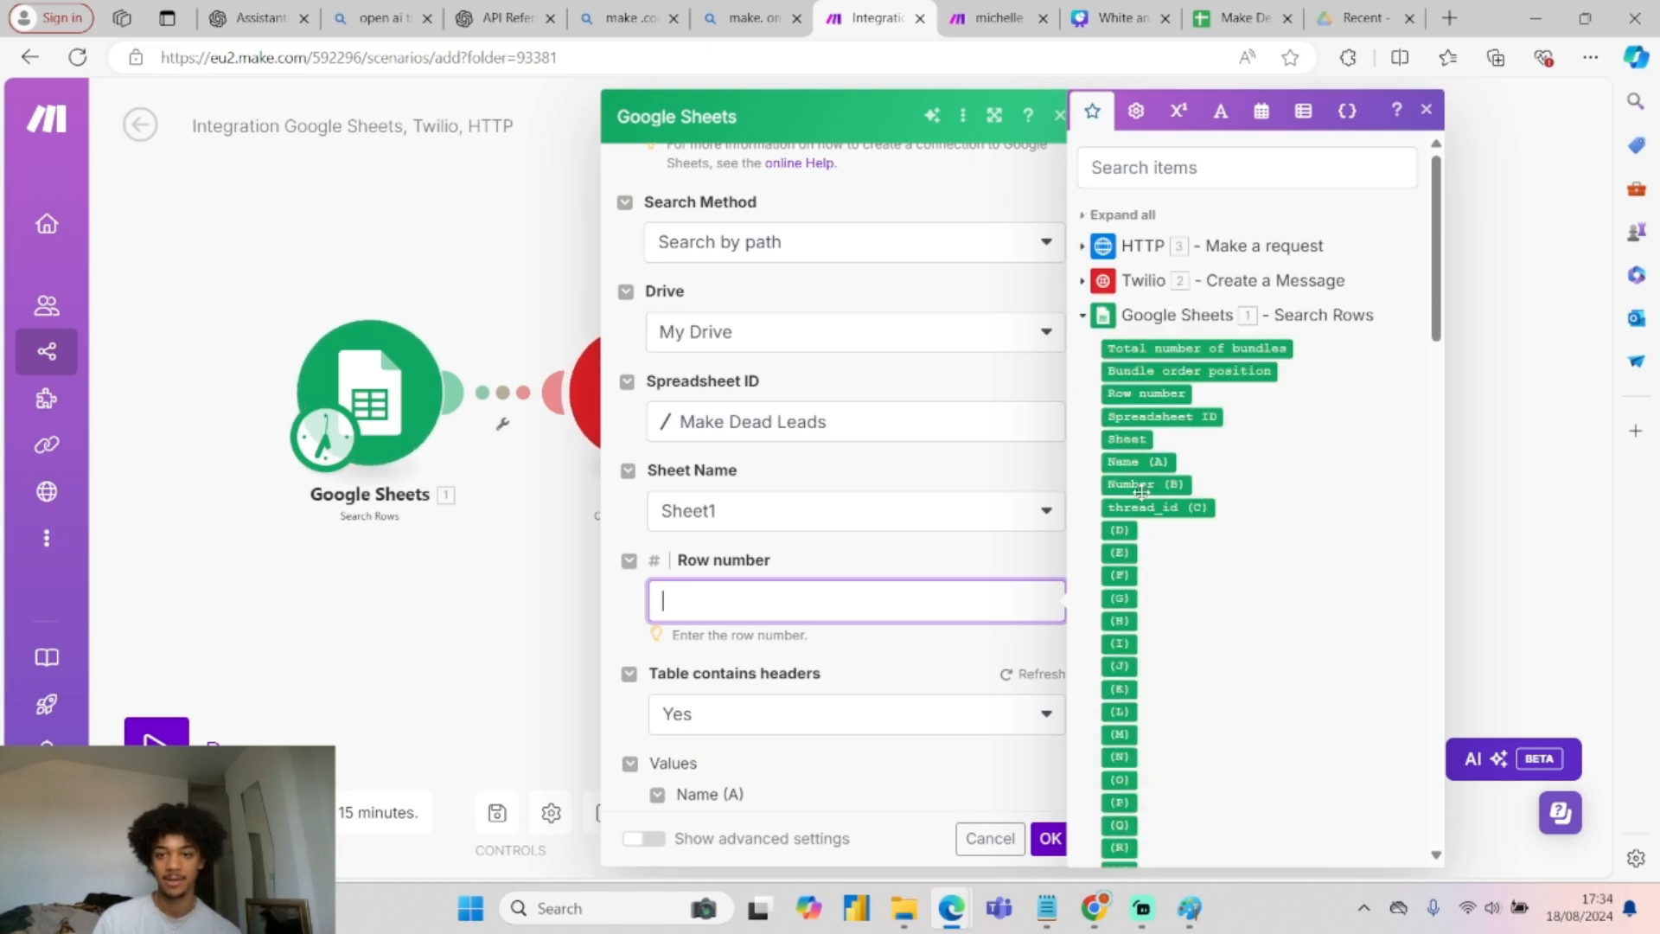
pyautogui.click(1135, 394)
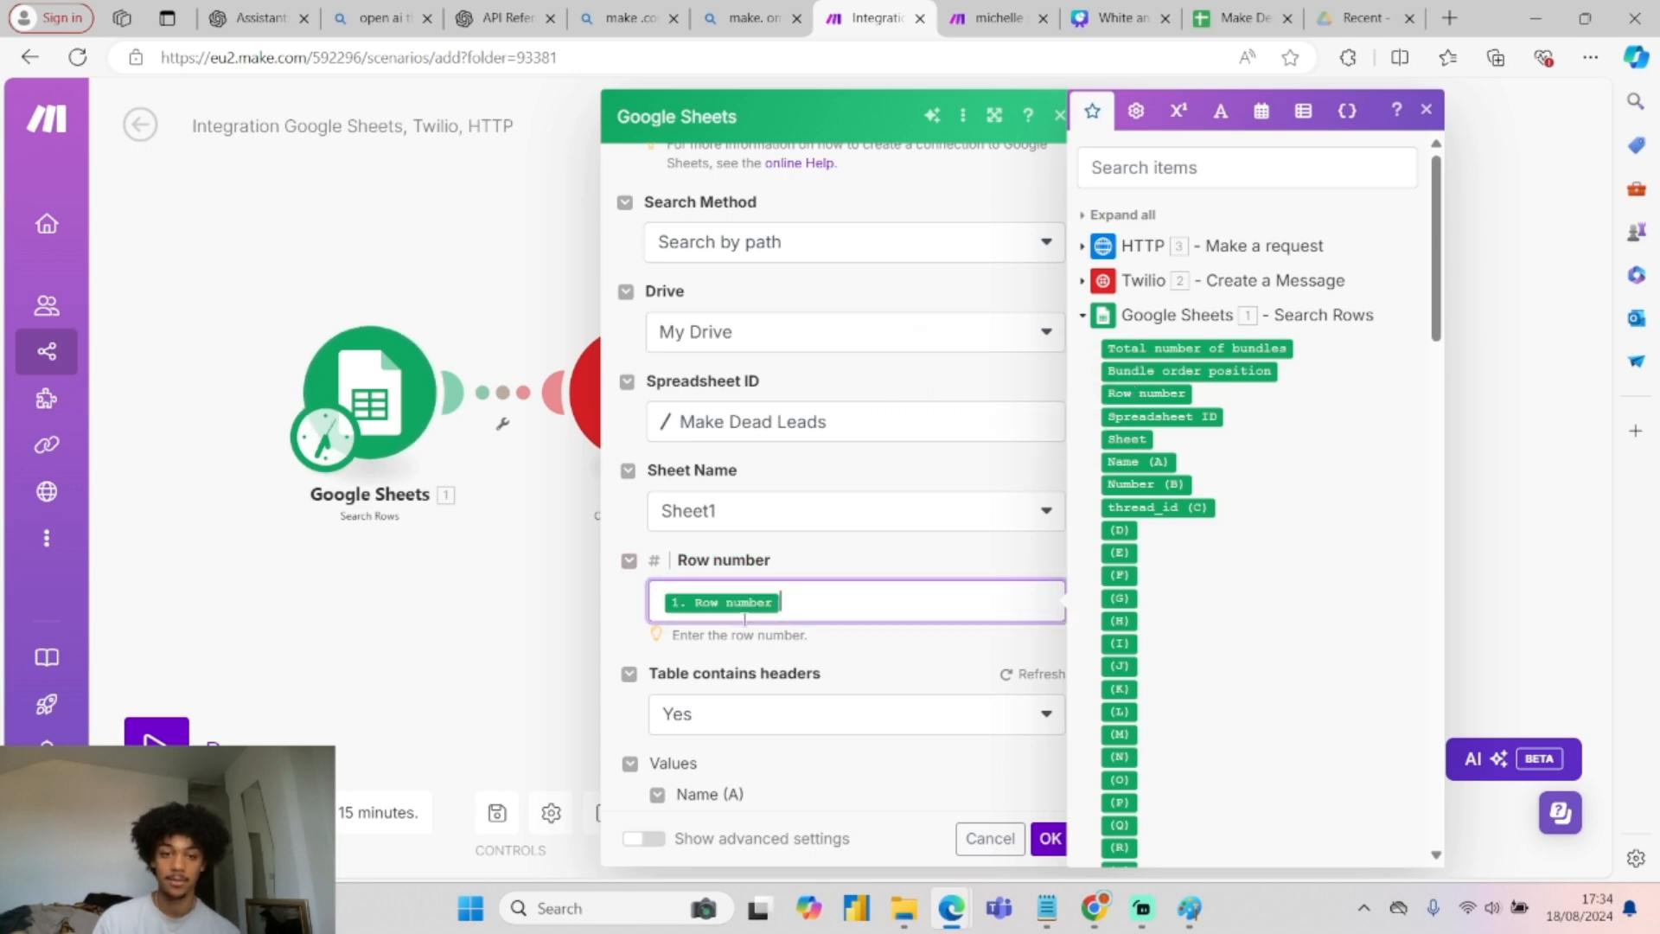
pyautogui.scroll(-5, 810, 571)
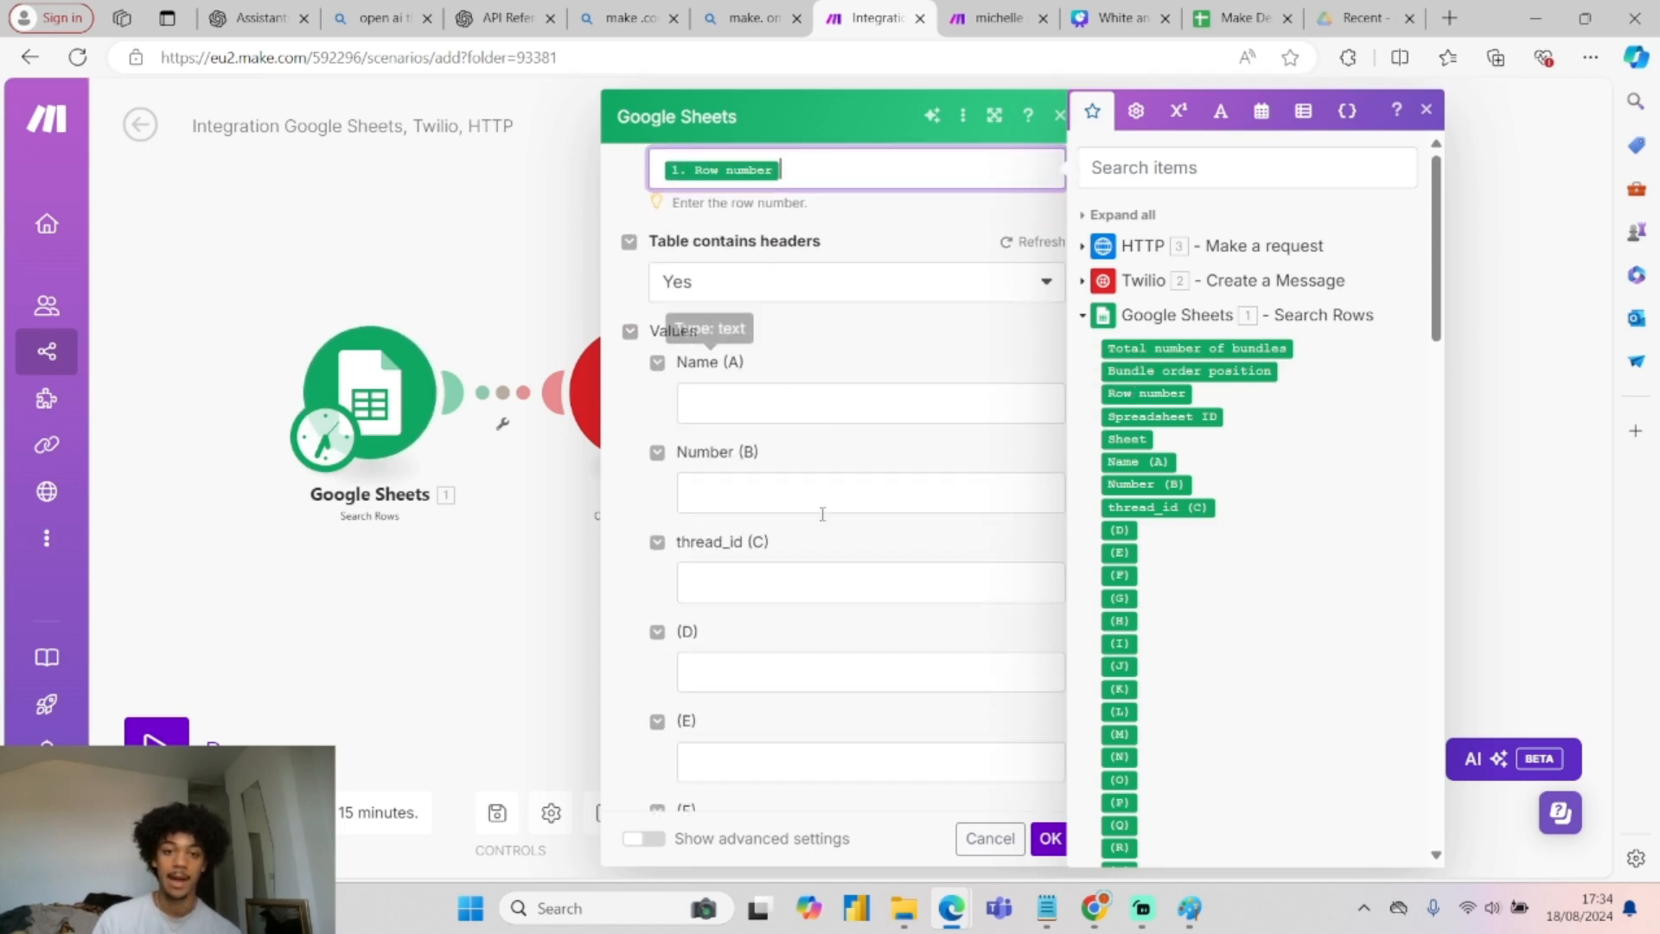
# Look for the HTTP output to map into thread_id (C), consulting the flow diagram, then confirm the settings.
pyautogui.click(767, 582)
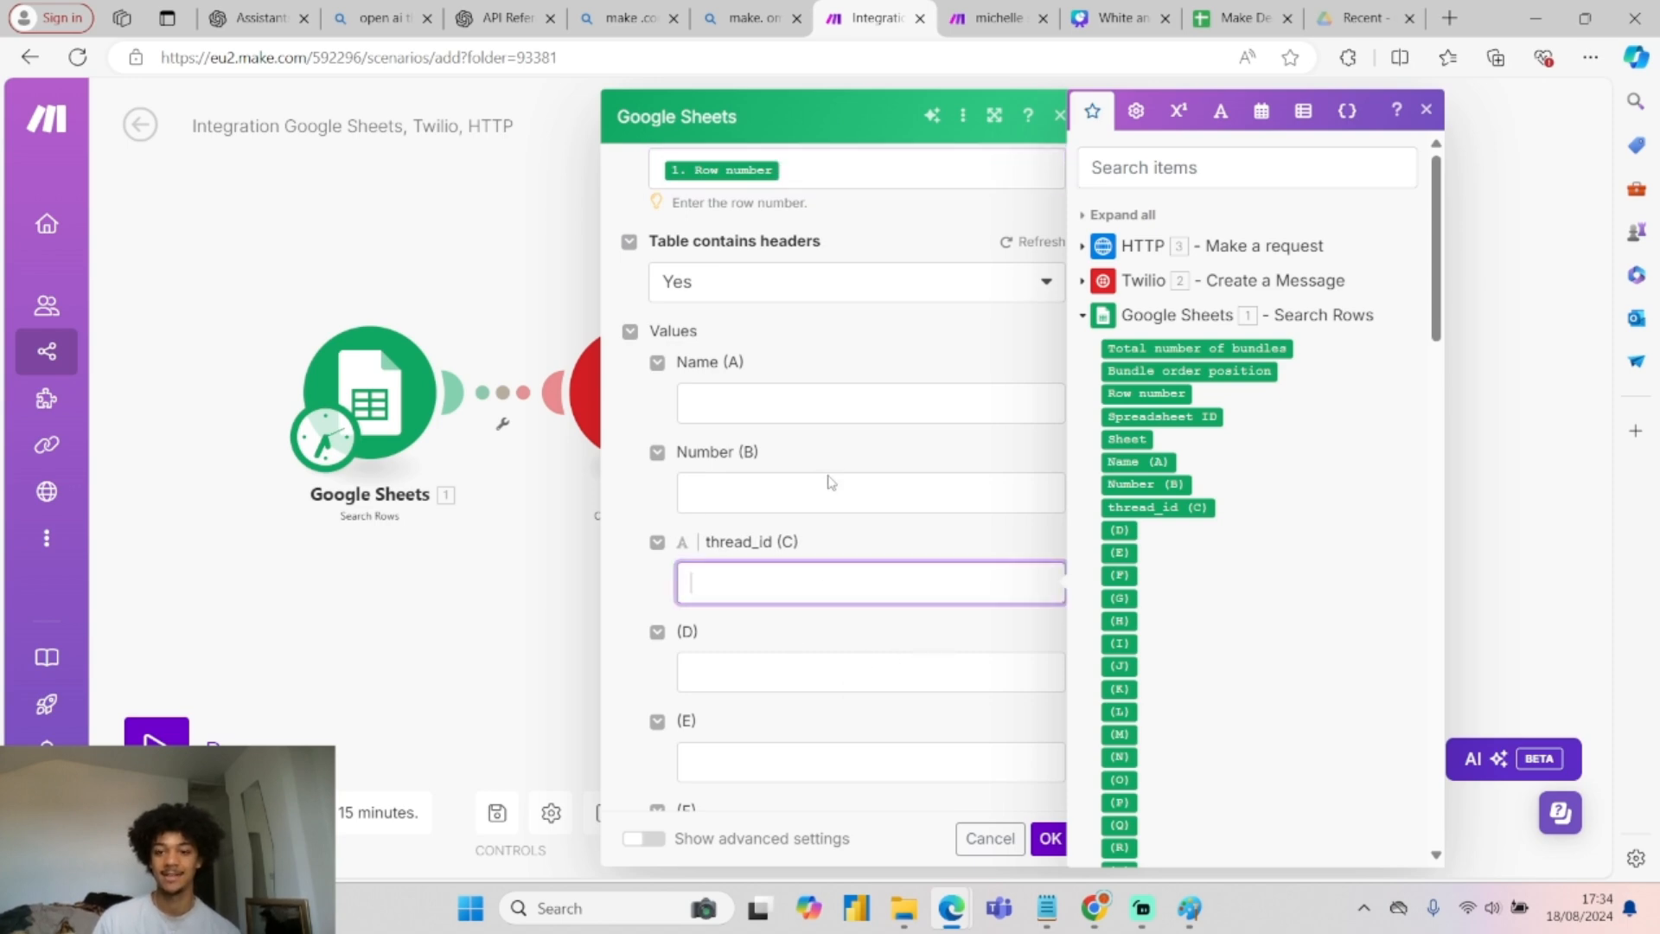
pyautogui.click(1189, 908)
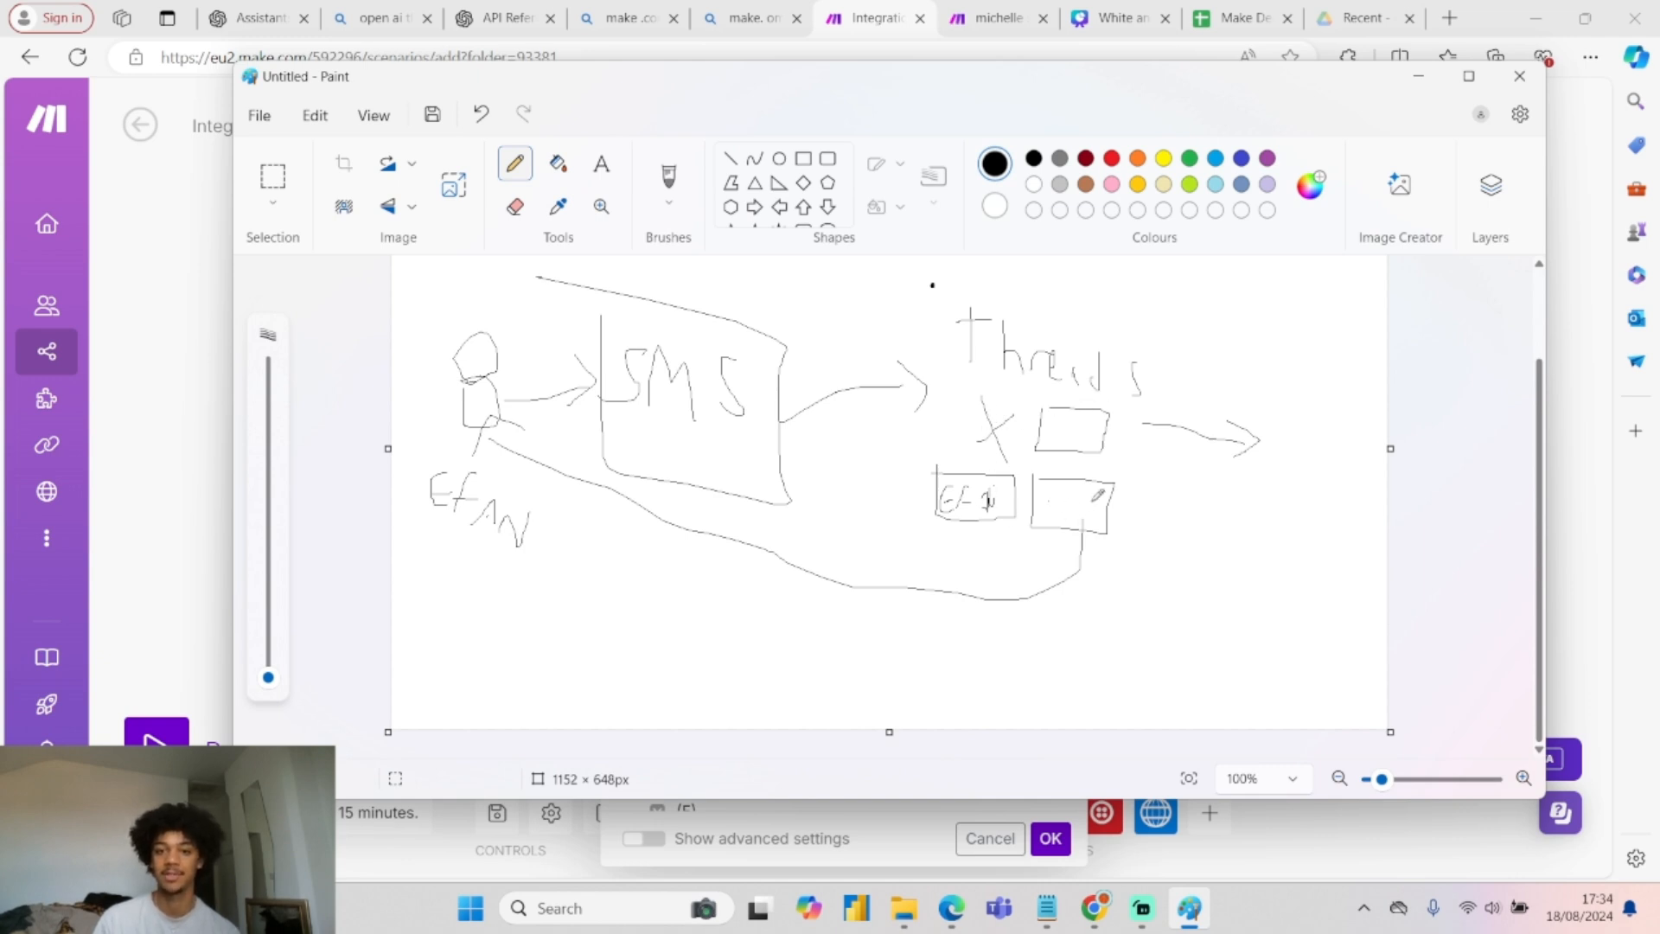
pyautogui.click(1418, 77)
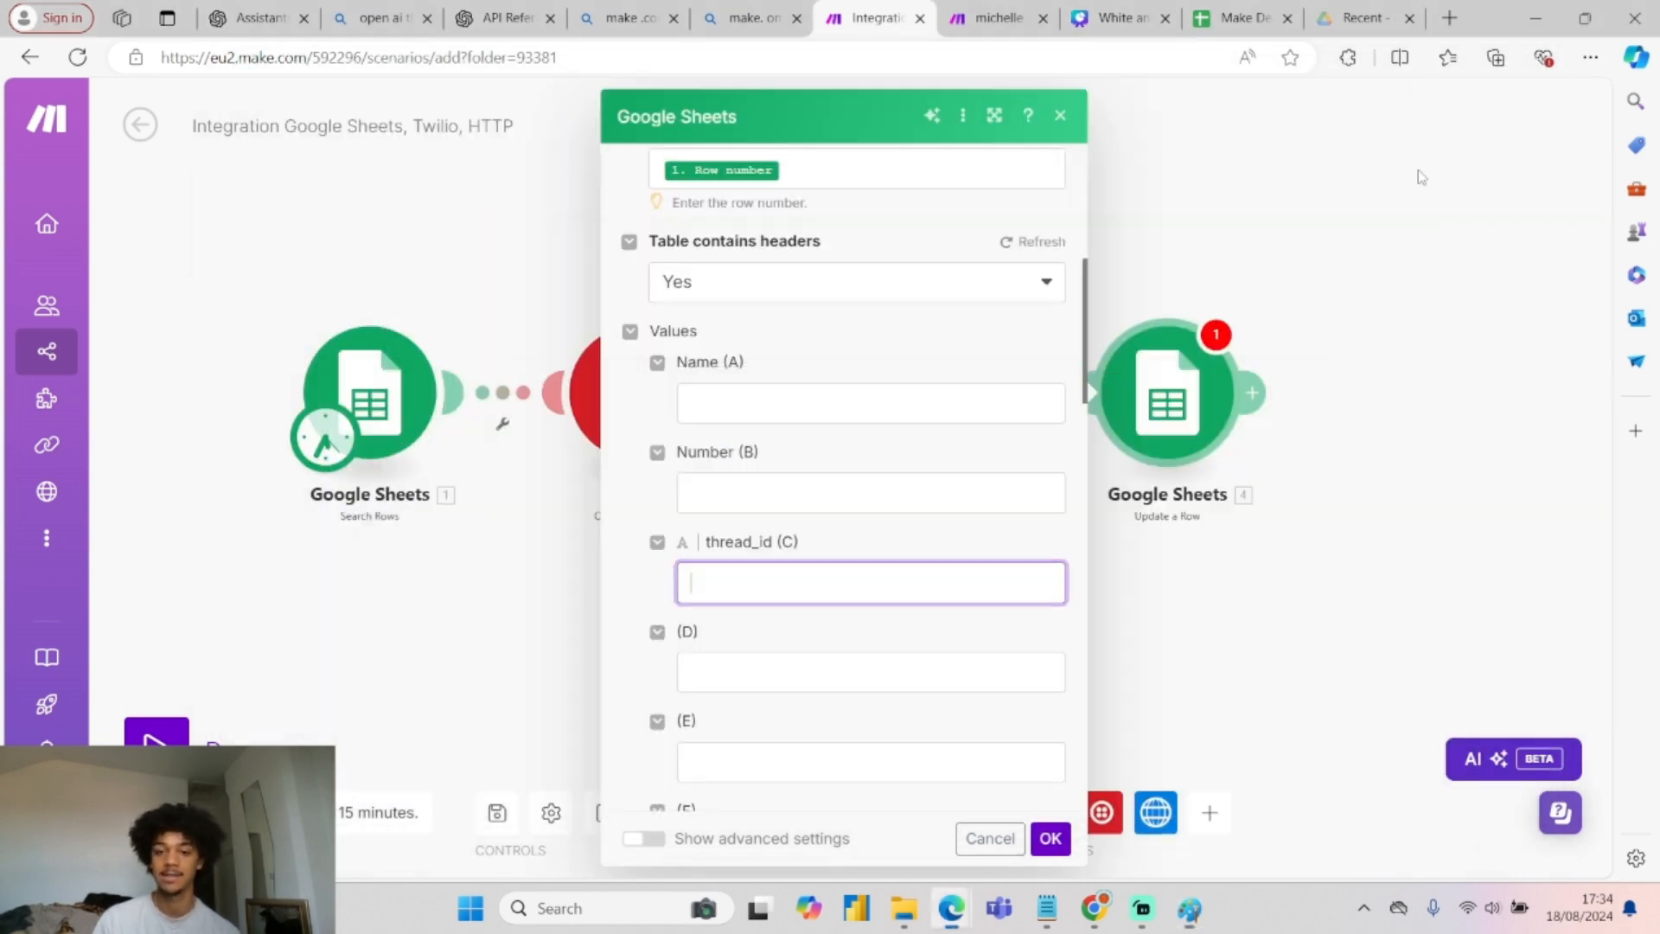
pyautogui.click(796, 579)
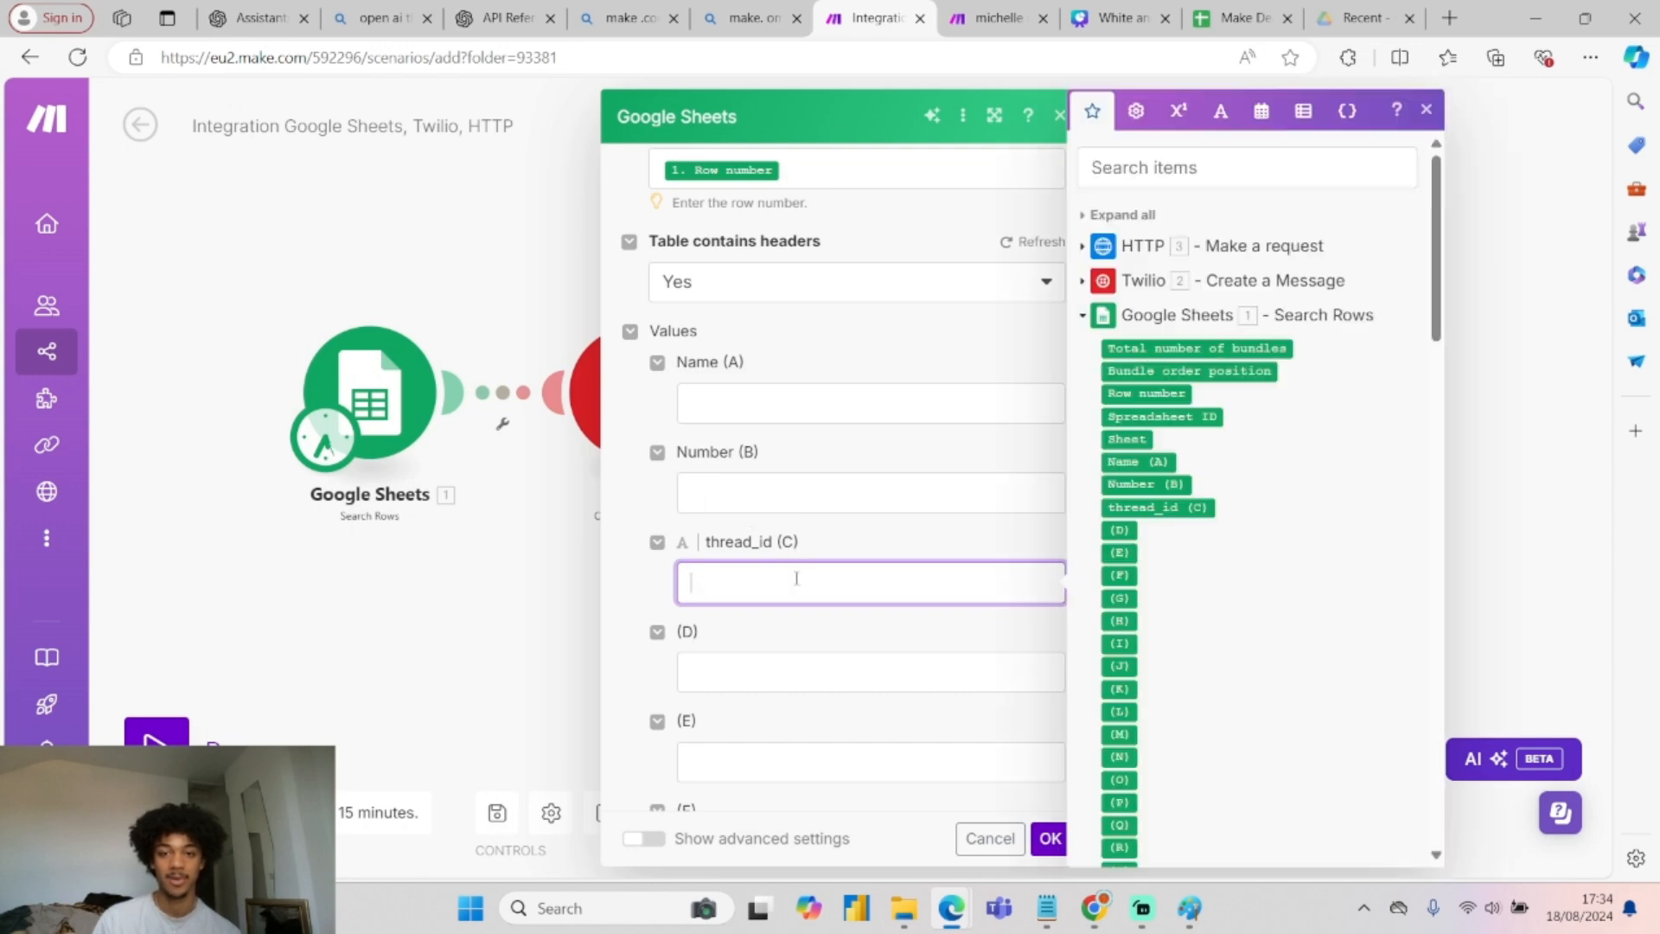
pyautogui.click(1089, 250)
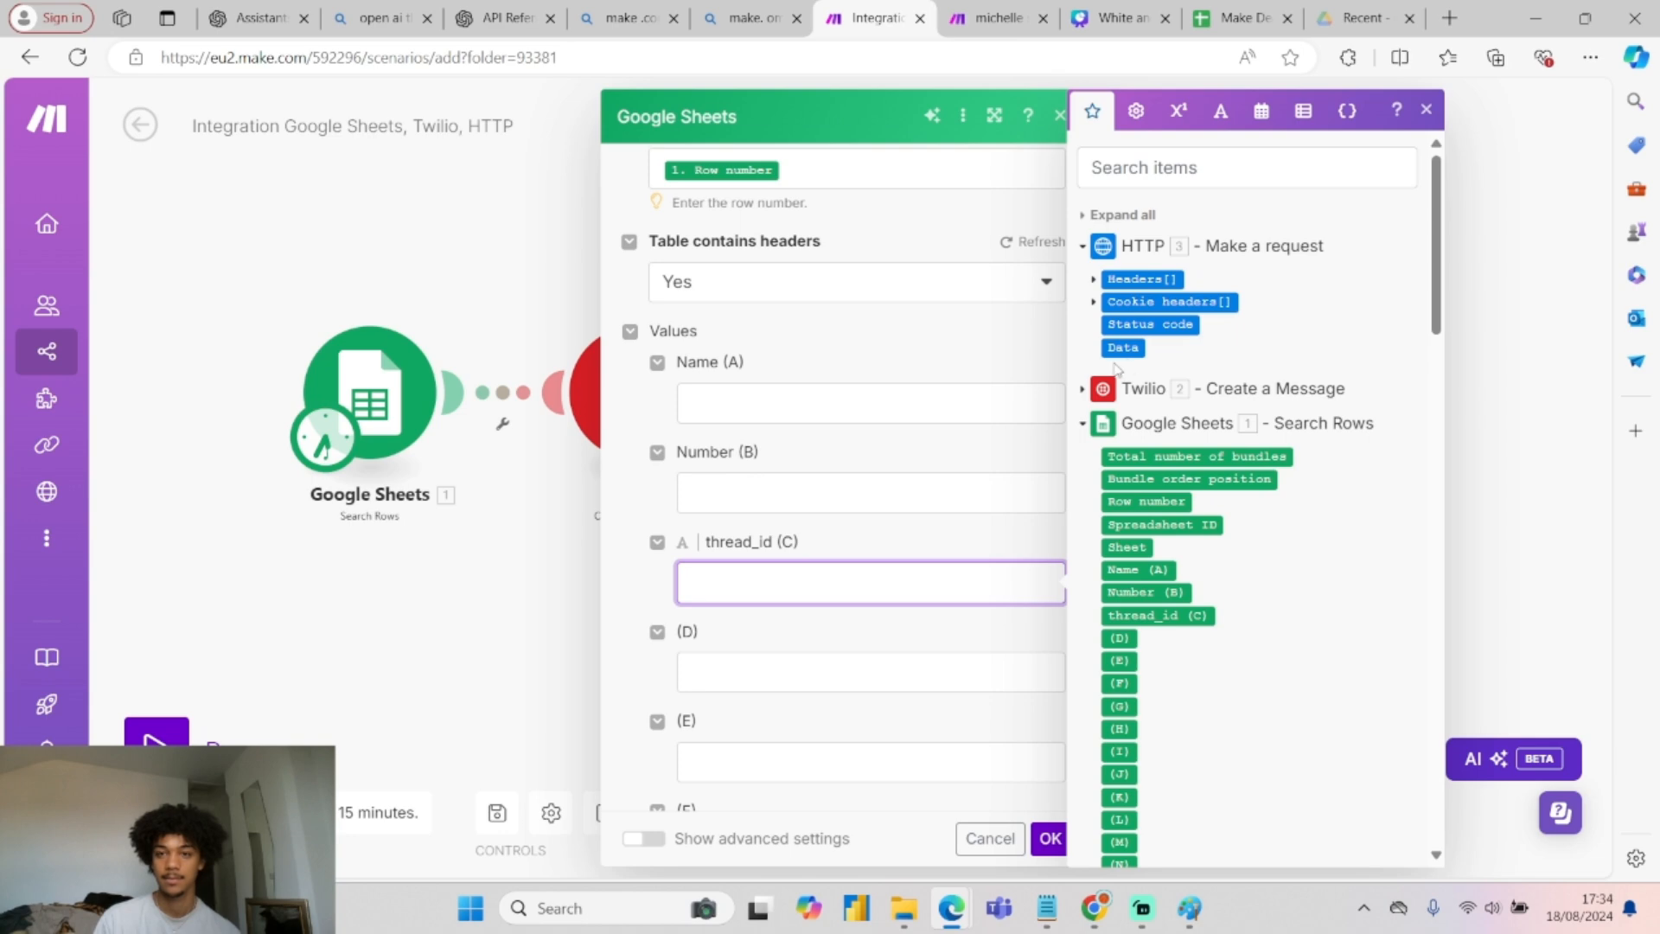
pyautogui.click(1427, 110)
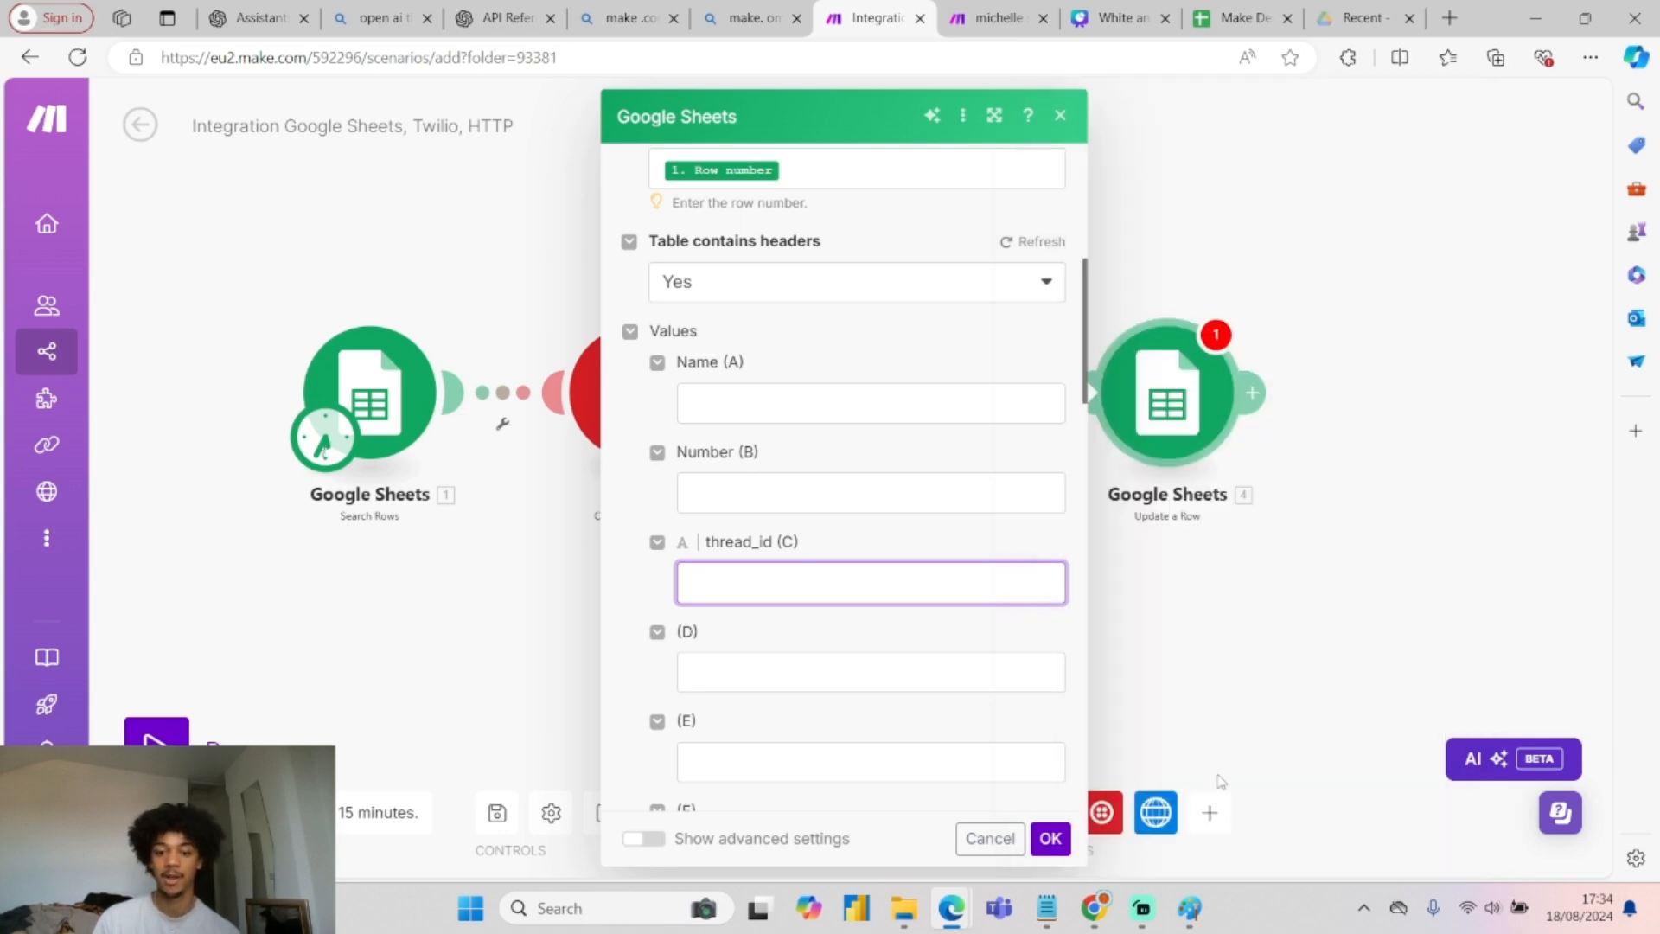
pyautogui.click(1056, 836)
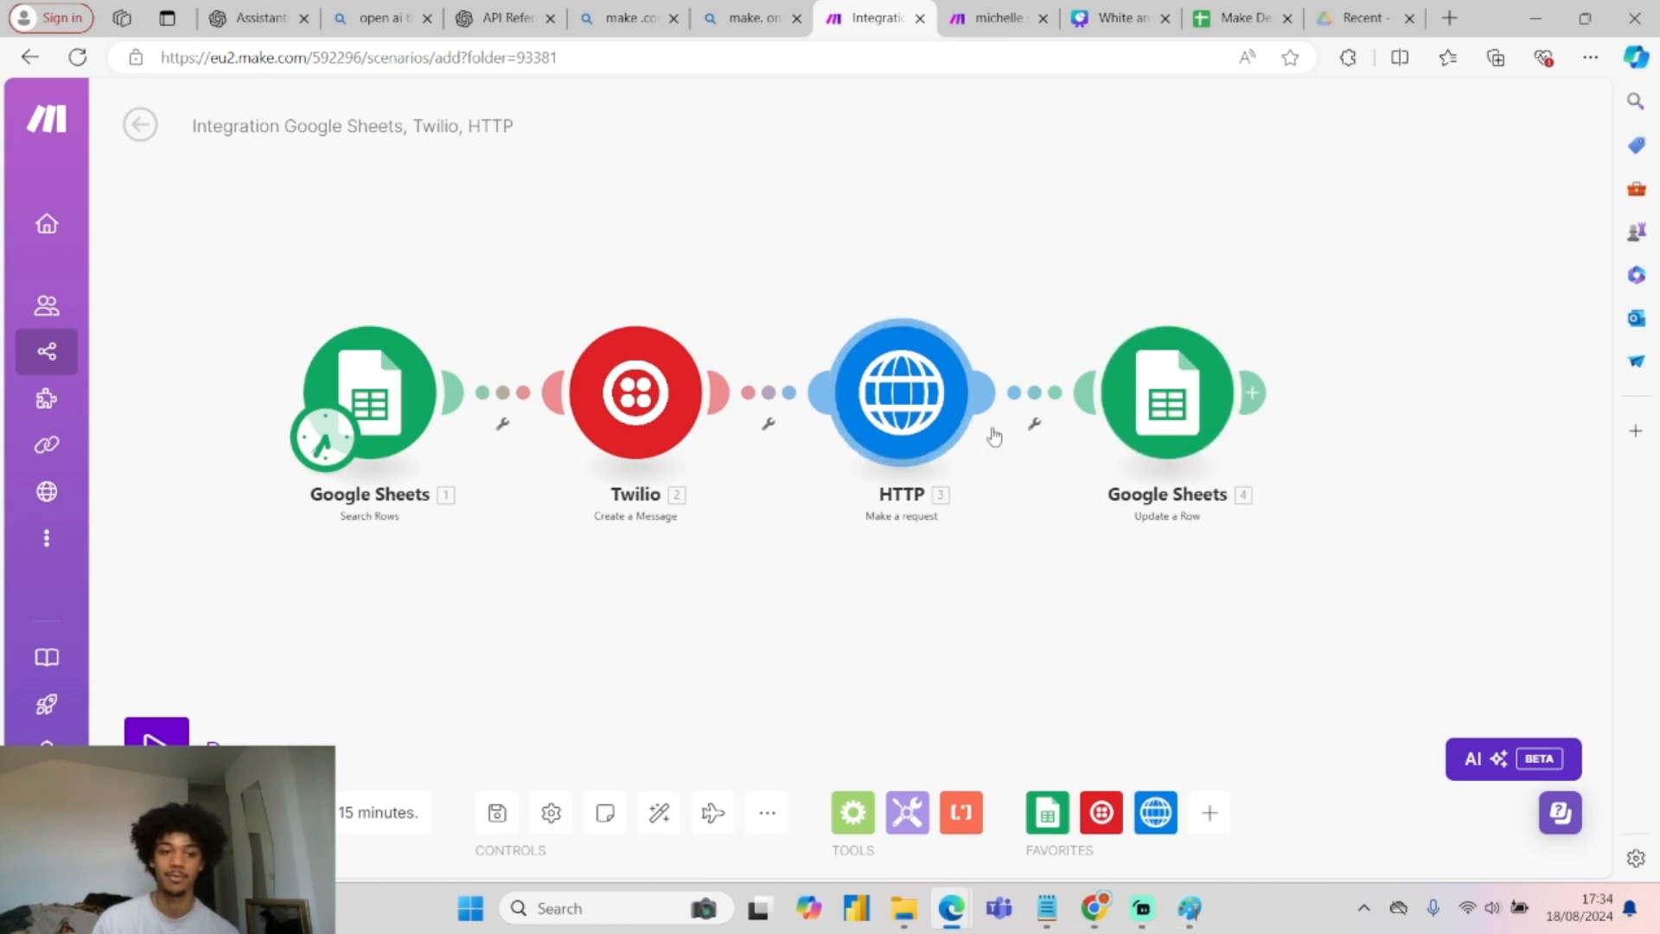
# Run the scenario once and check cell C2 of Make Dead Leads for a thread id.
pyautogui.click(216, 719)
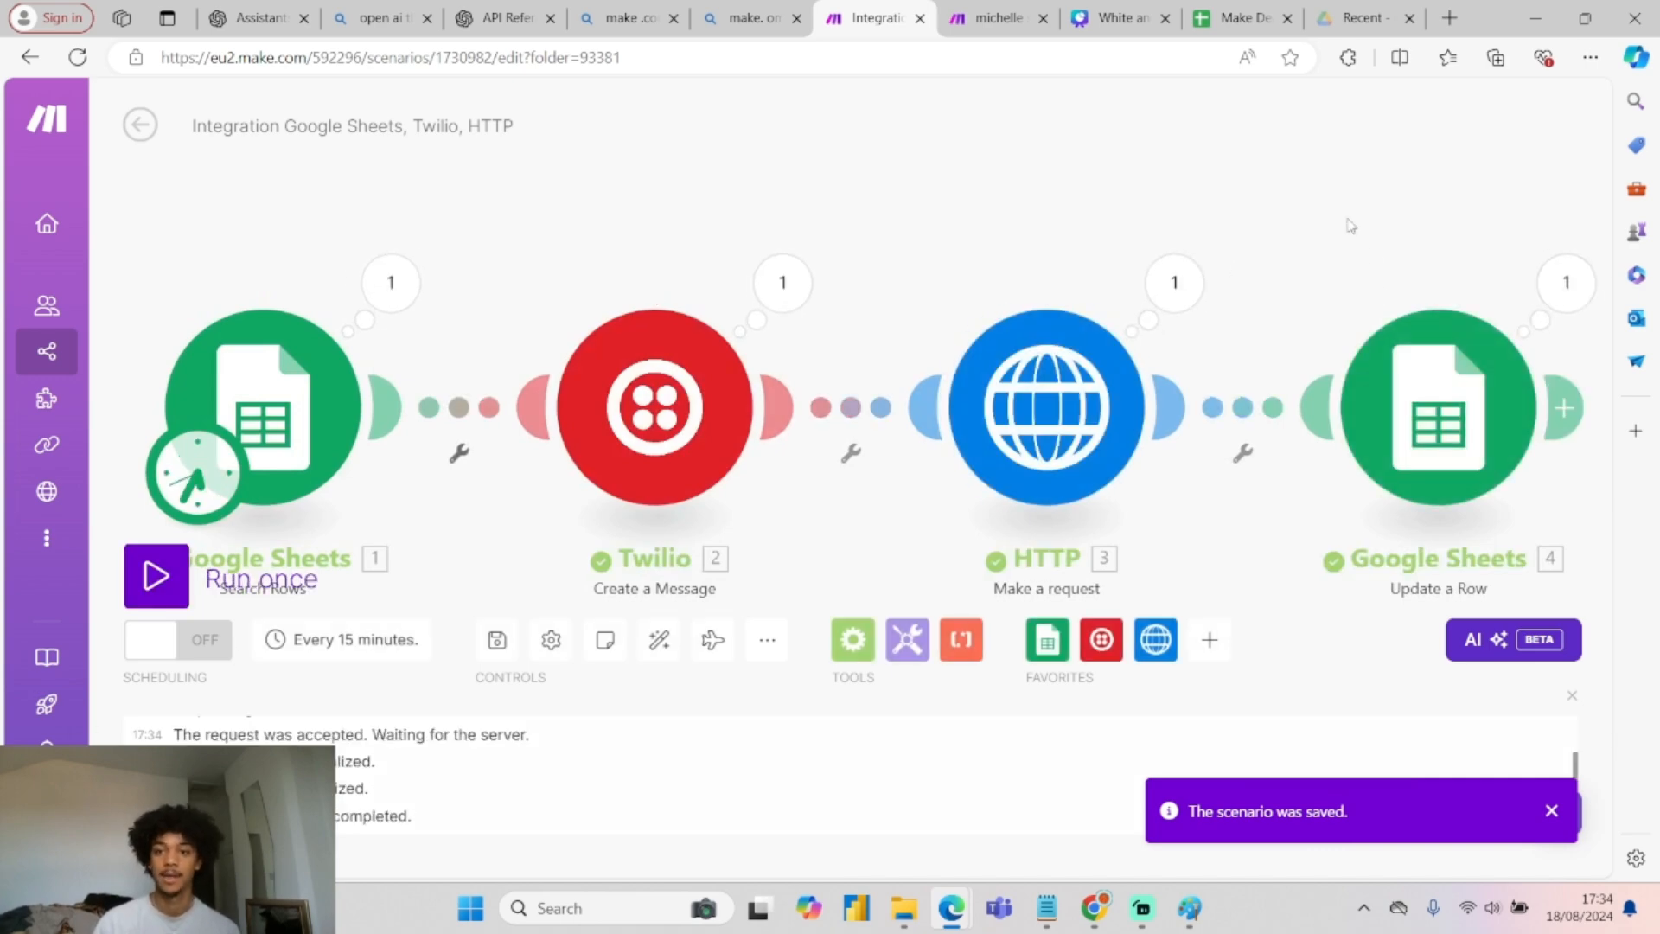
pyautogui.moveTo(1348, 227); pyautogui.dragTo(1128, 219)
pyautogui.click(1245, 17)
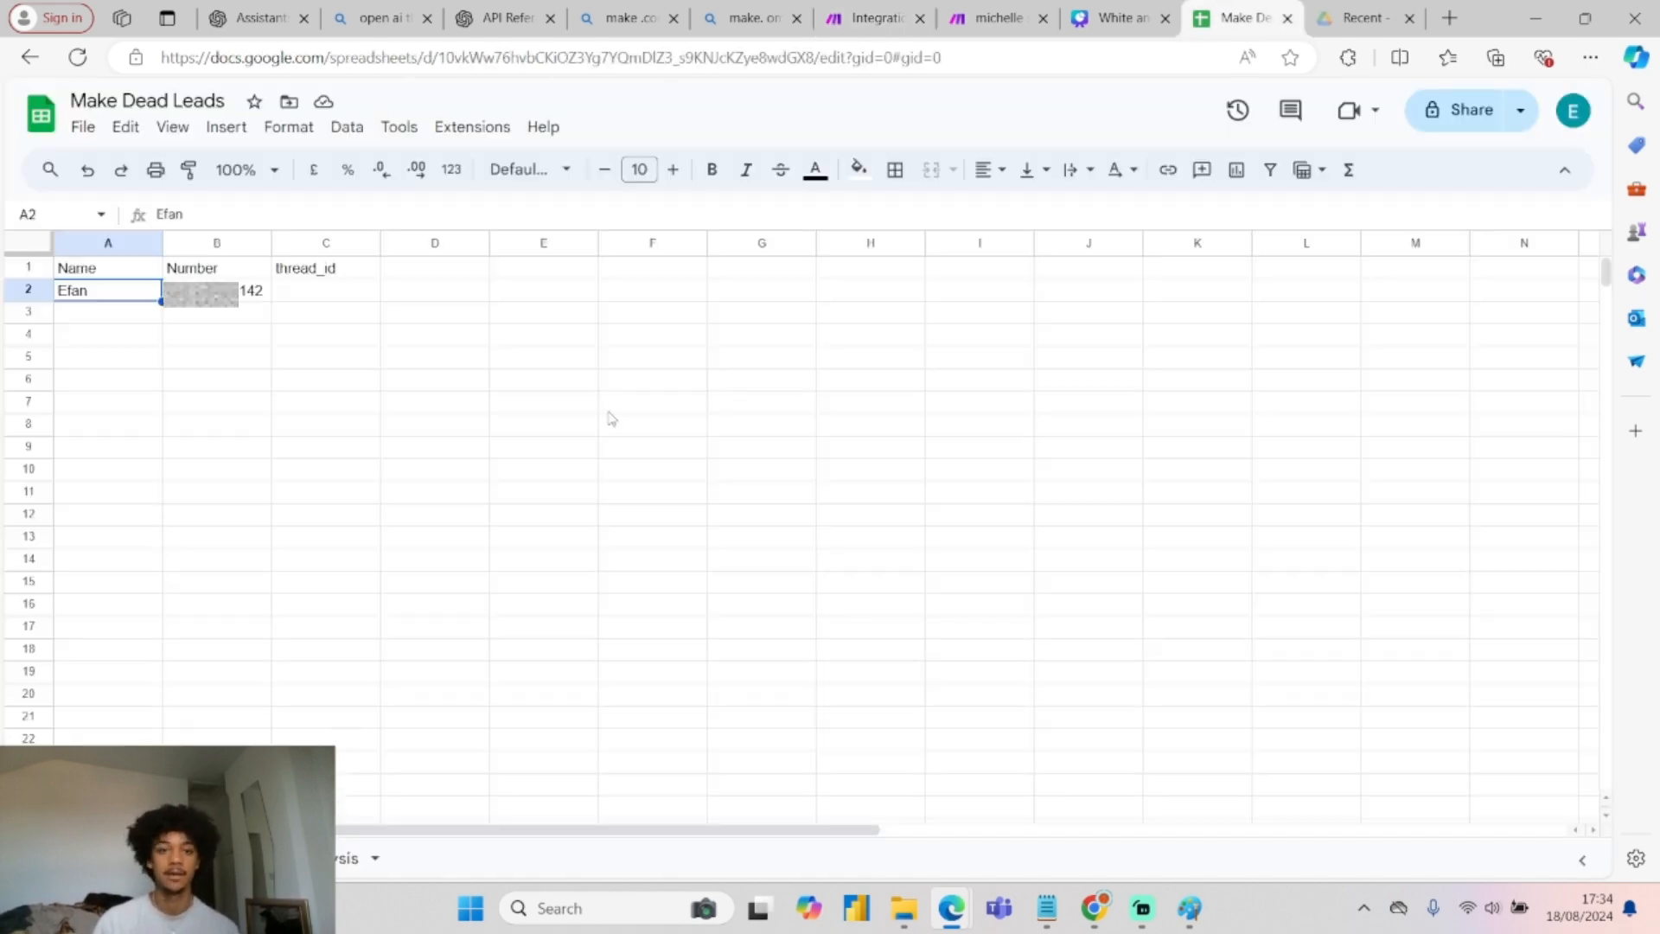
pyautogui.click(335, 303)
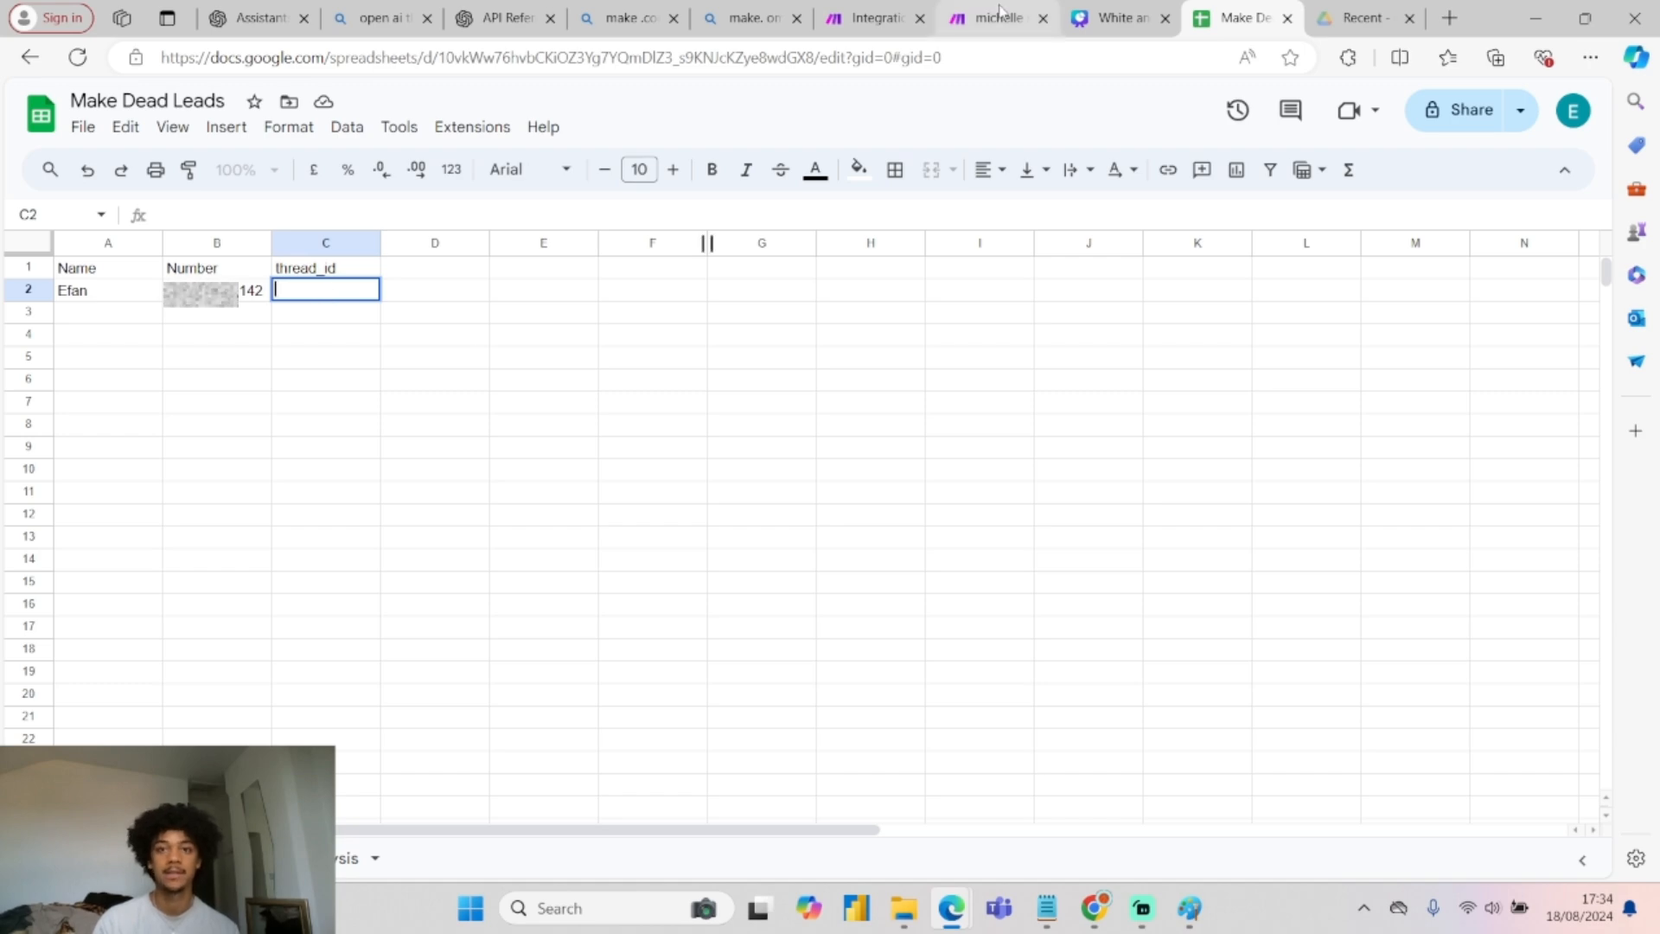
pyautogui.click(998, 14)
pyautogui.click(892, 10)
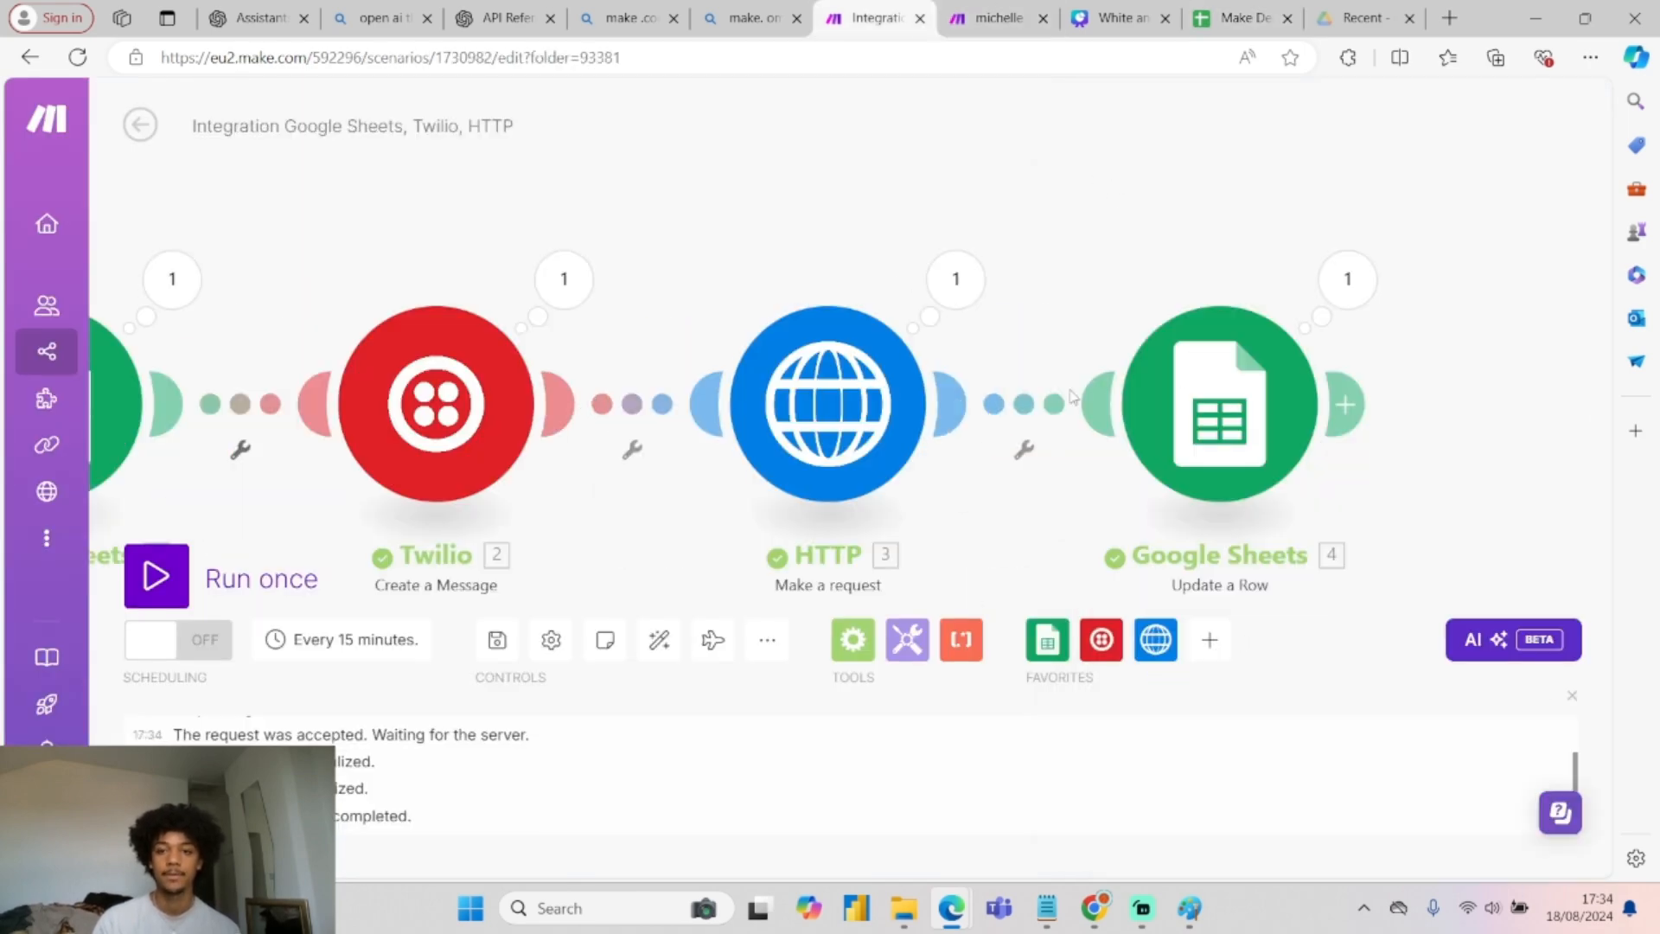
# Map the HTTP response's id into thread_id (C) of Update a Row and save the step.
pyautogui.click(1219, 406)
pyautogui.scroll(-3, 802, 658)
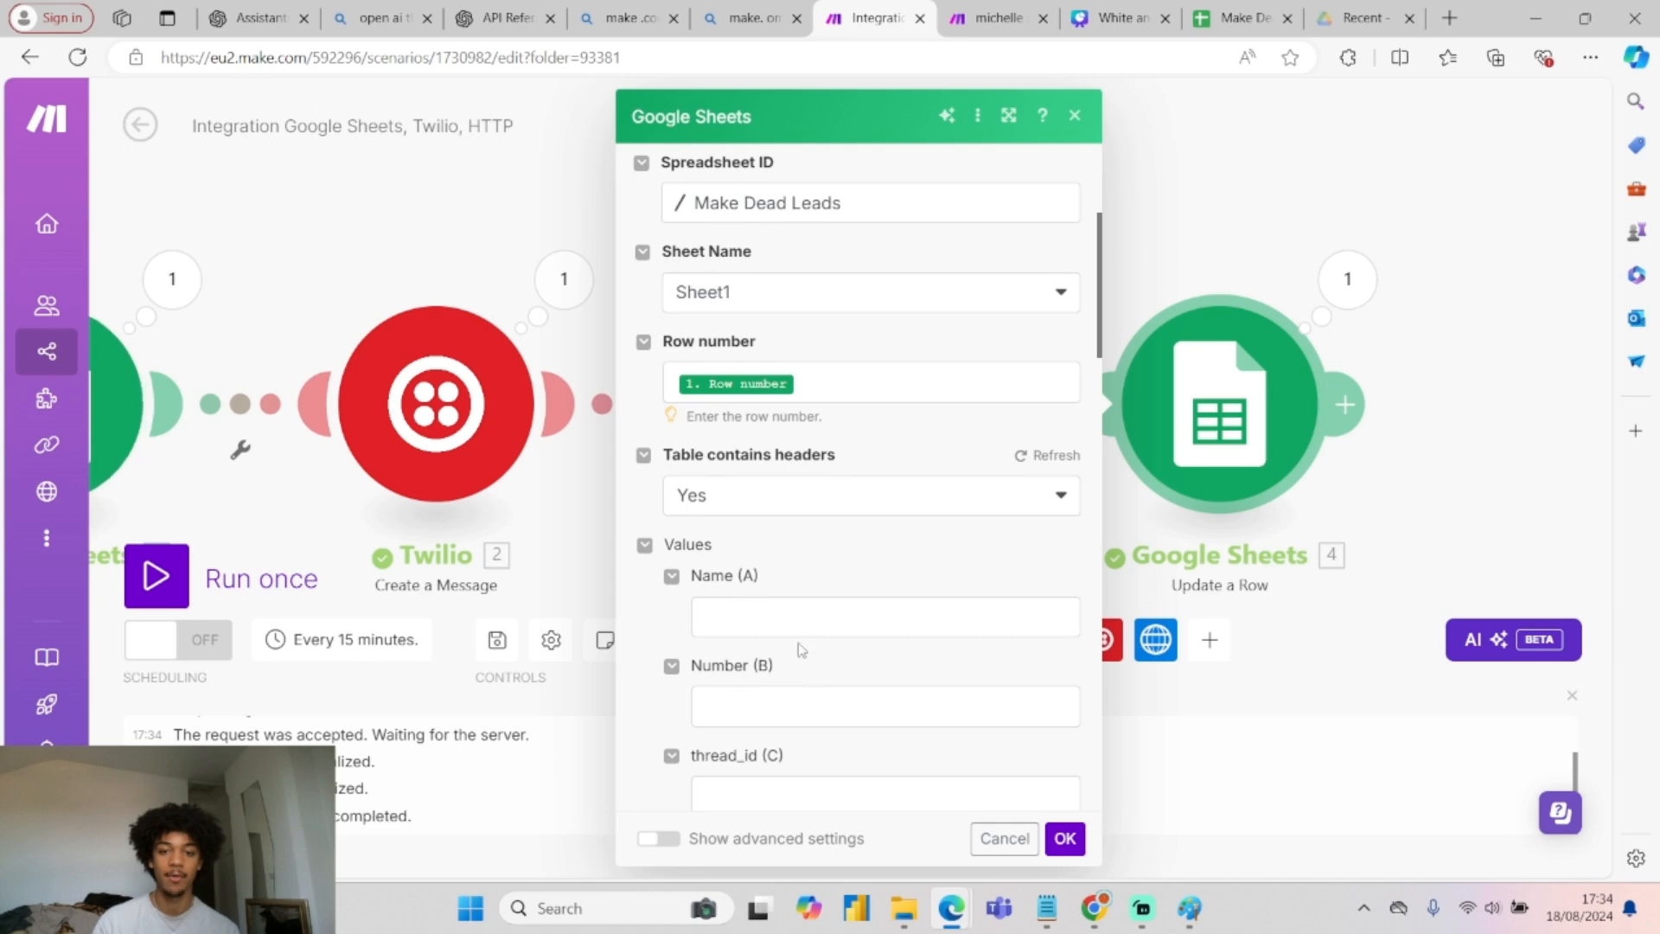
pyautogui.scroll(-1, 778, 648)
pyautogui.click(765, 684)
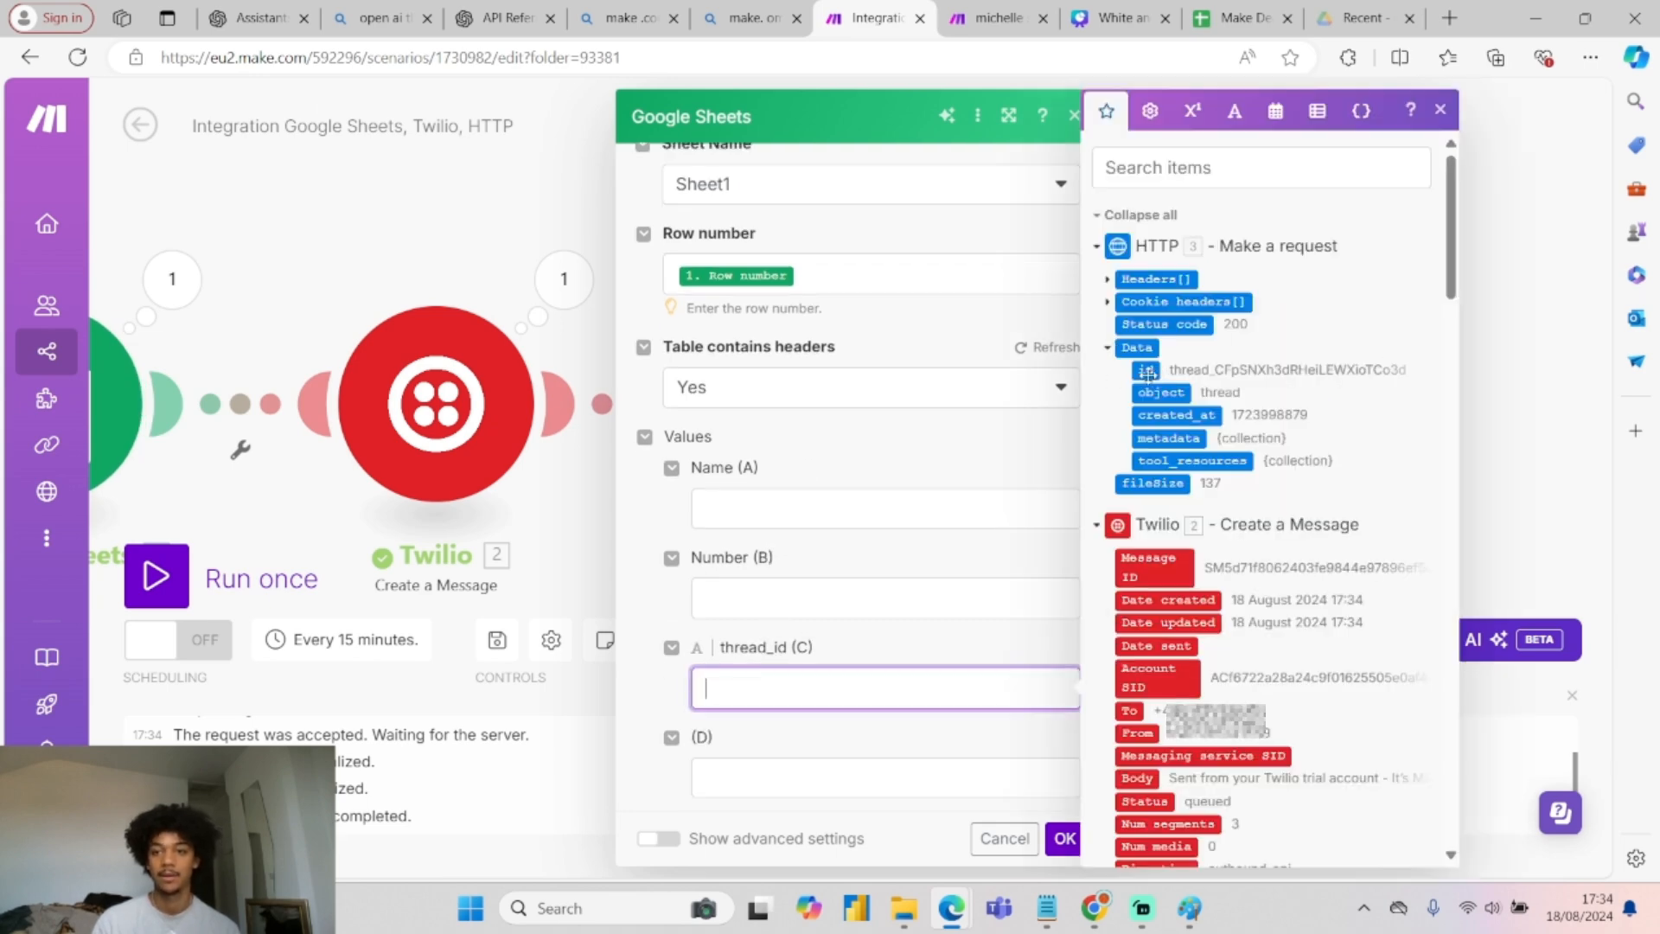
pyautogui.click(1145, 370)
pyautogui.click(1066, 838)
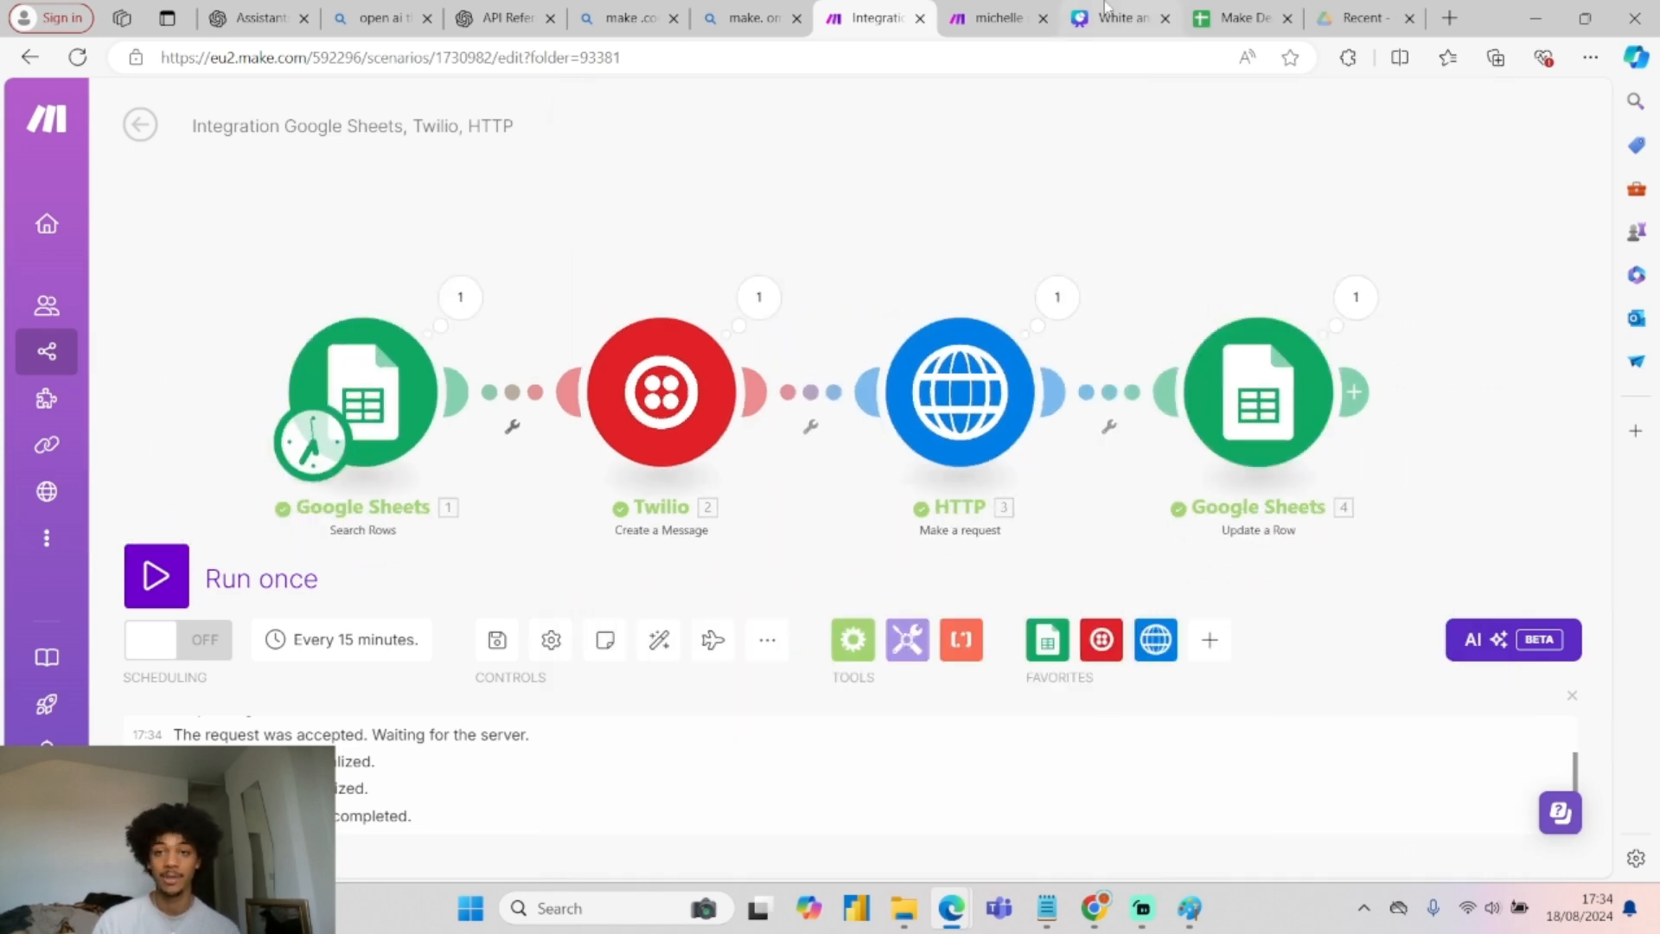
pyautogui.click(1245, 18)
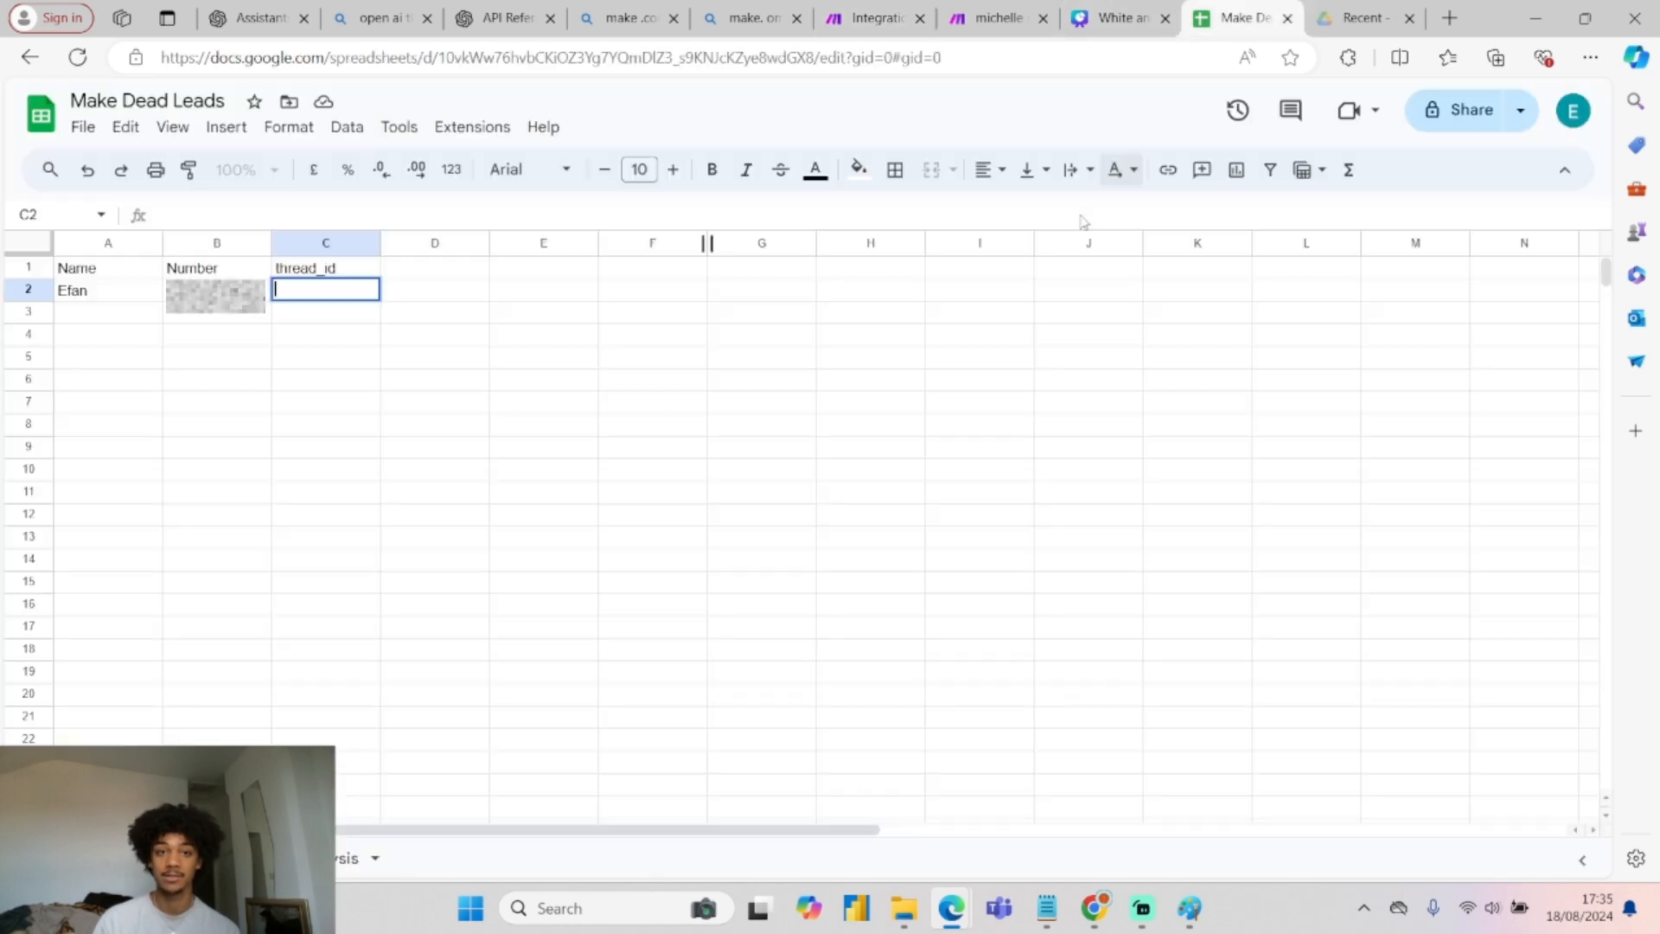
pyautogui.click(893, 10)
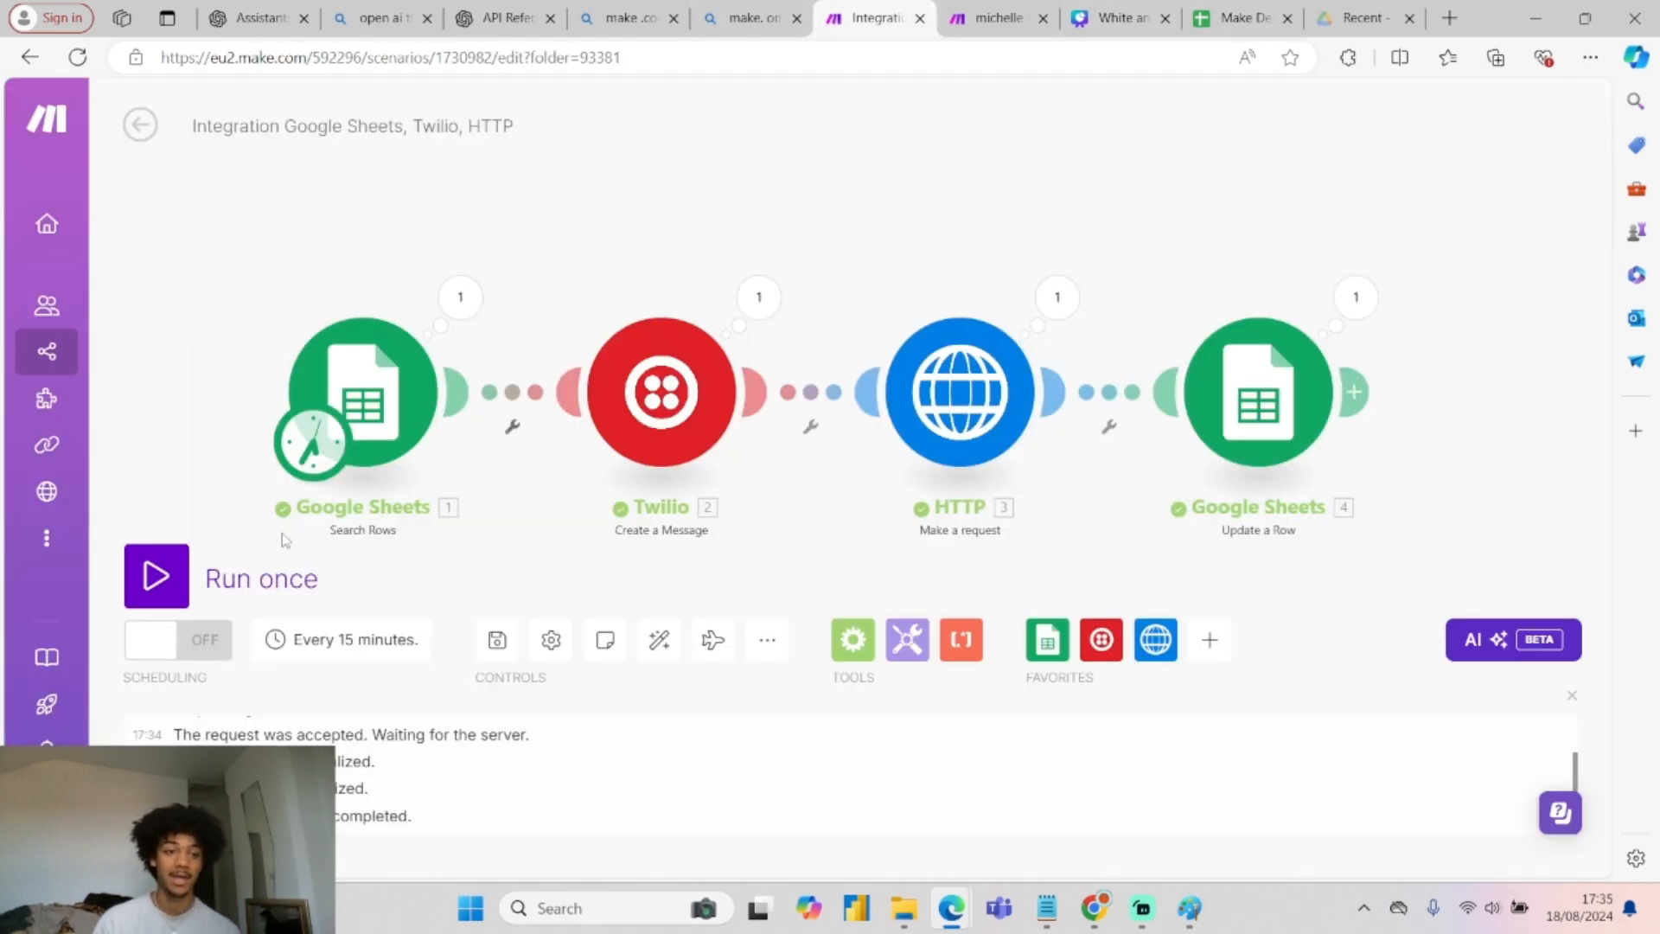
# Run the scenario twice, each time checking that Make Dead Leads cell C2 holds the thread ID.
pyautogui.click(157, 578)
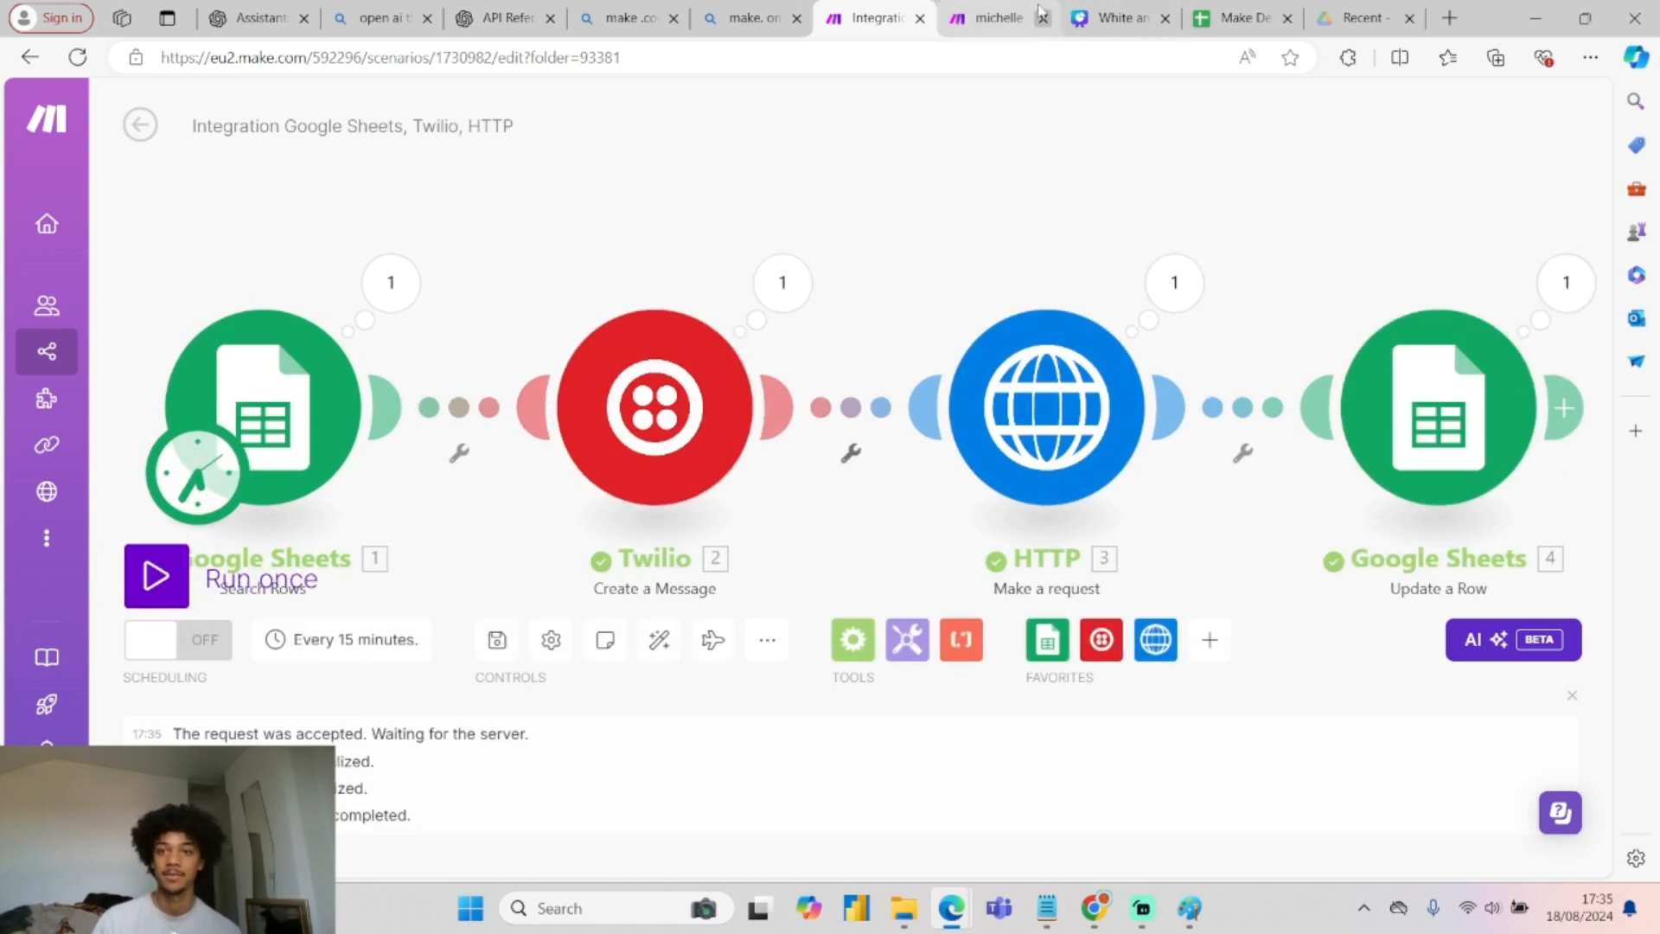
pyautogui.click(1238, 18)
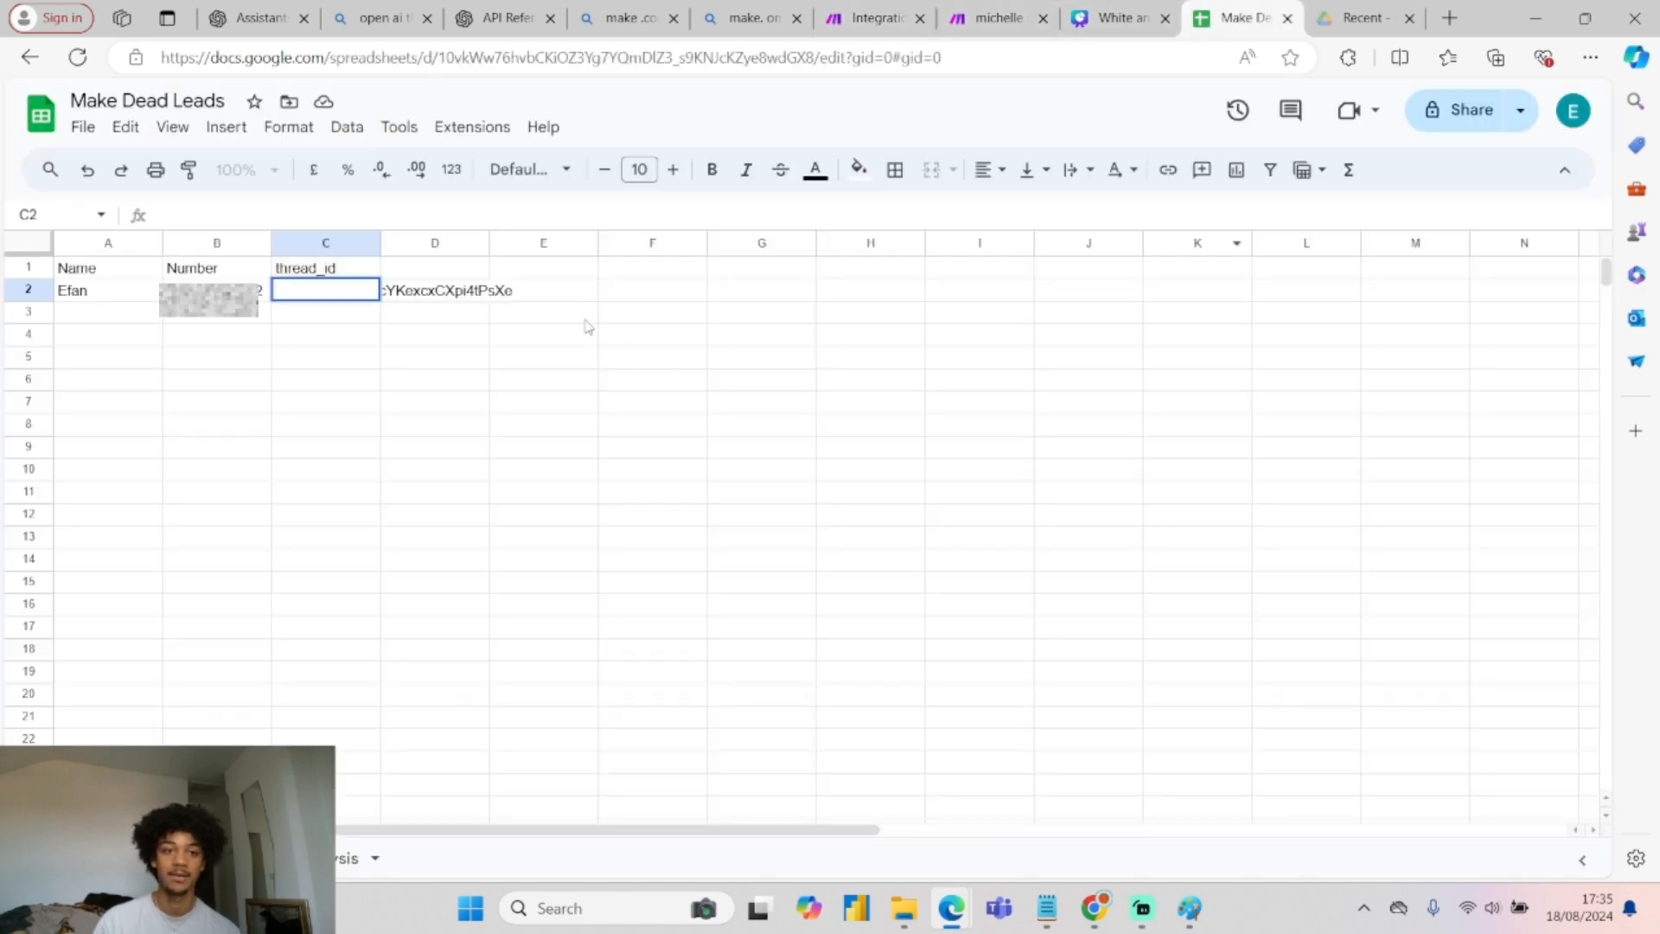
pyautogui.click(530, 410)
pyautogui.click(311, 289)
pyautogui.click(318, 335)
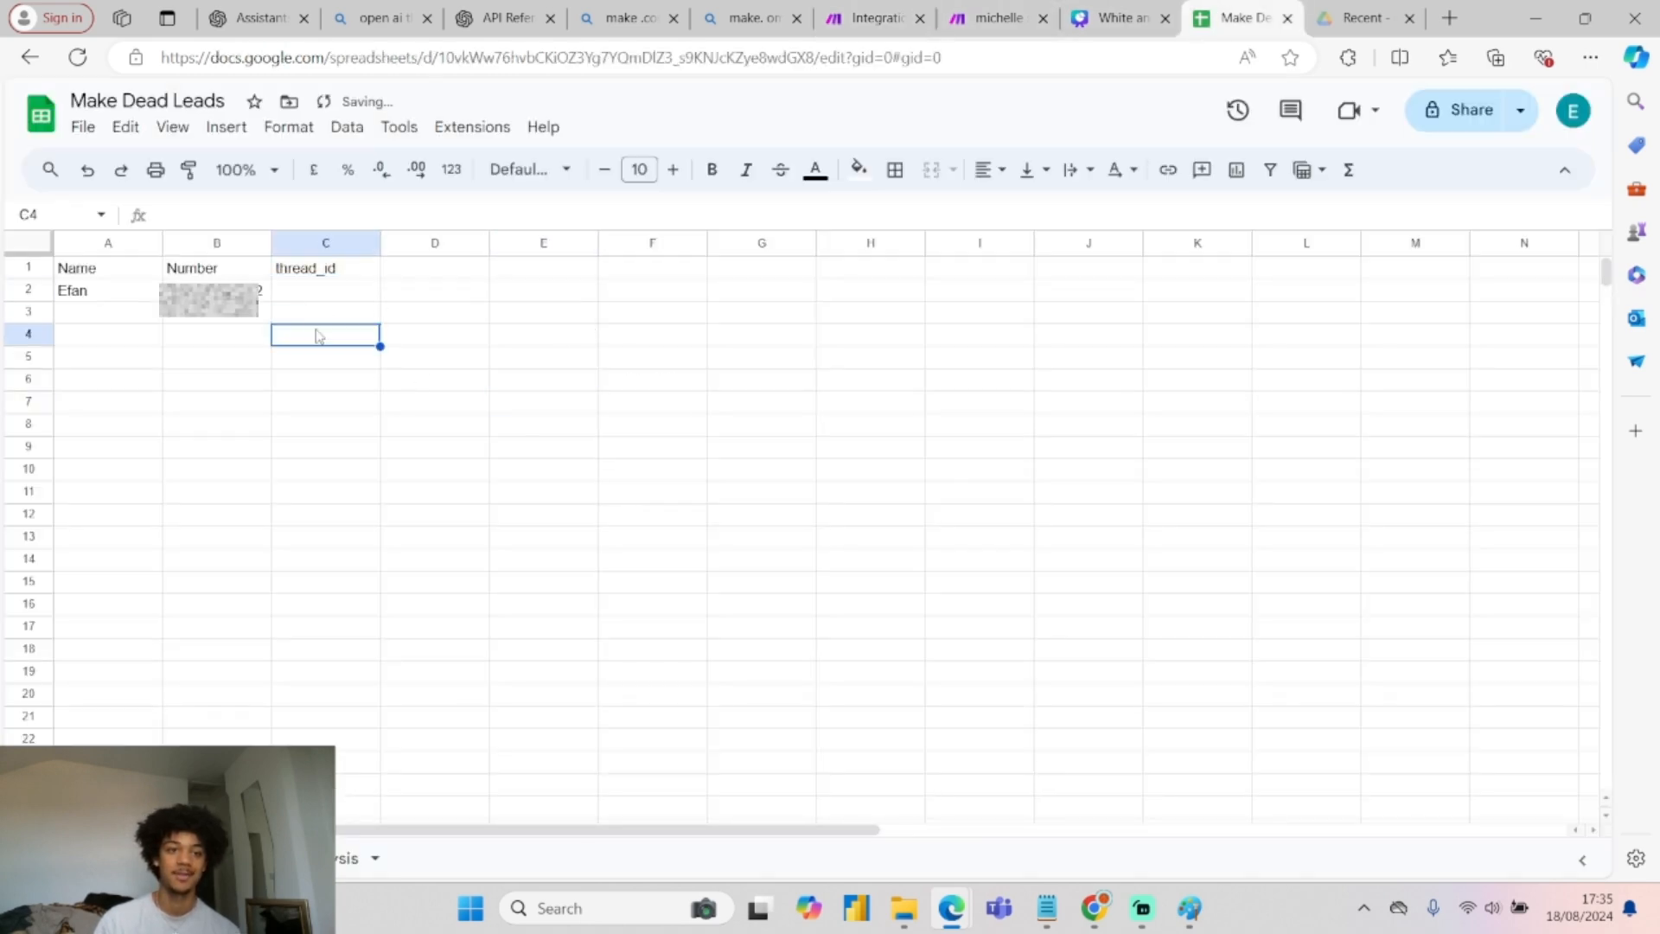
pyautogui.click(888, 11)
pyautogui.click(156, 574)
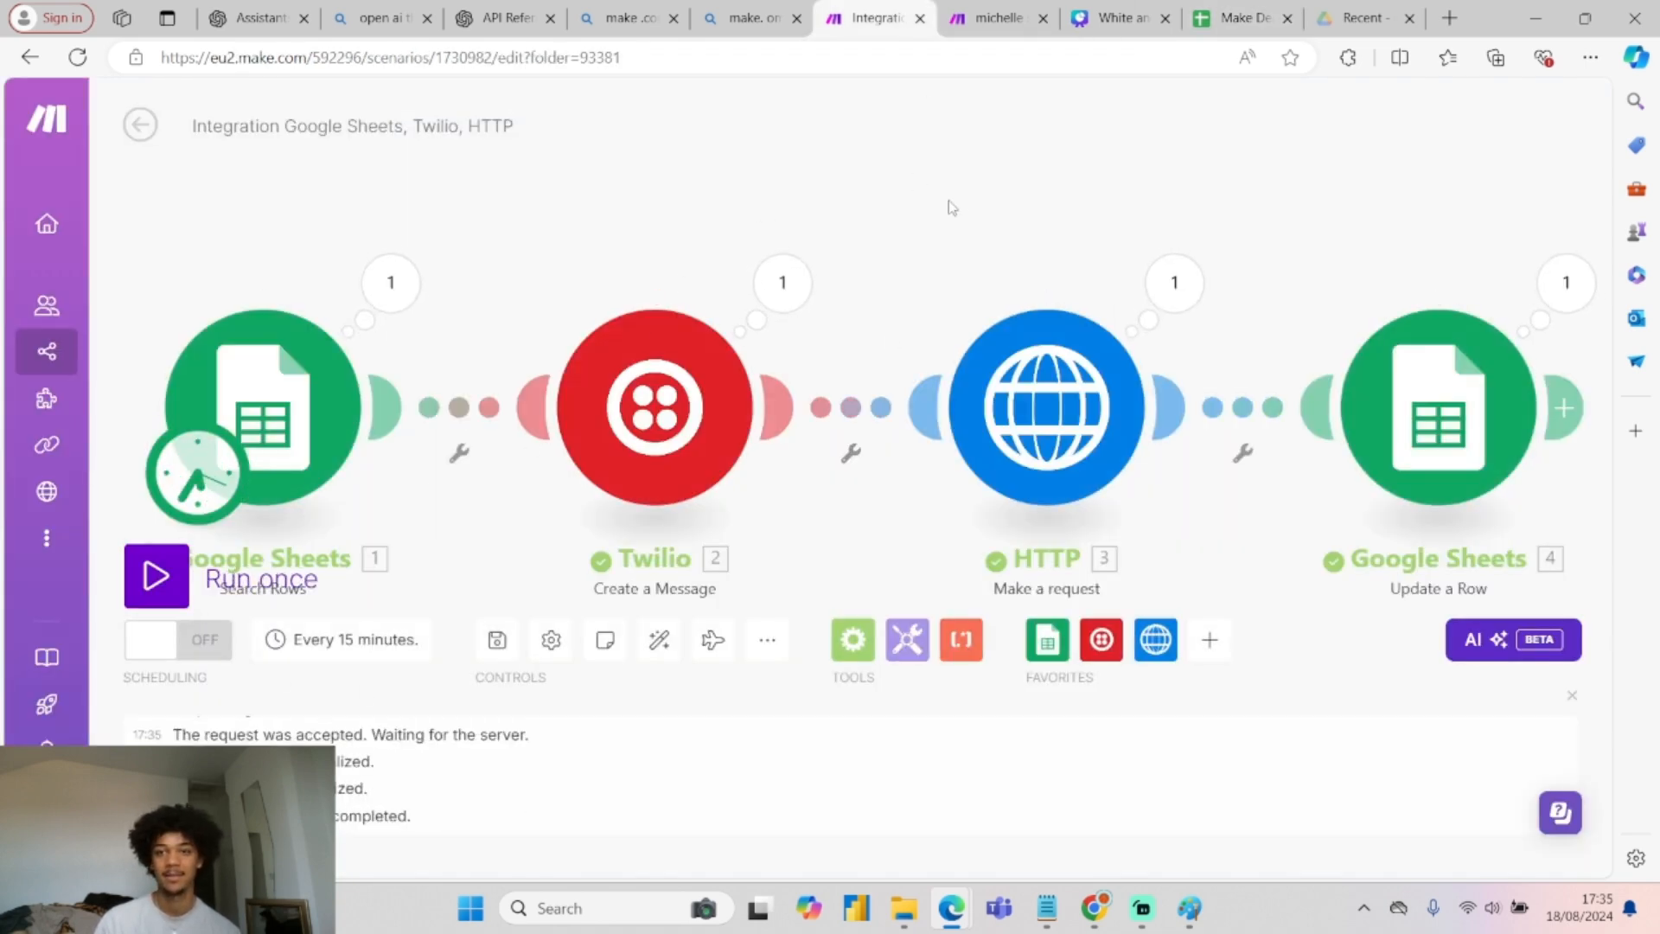
pyautogui.click(1224, 11)
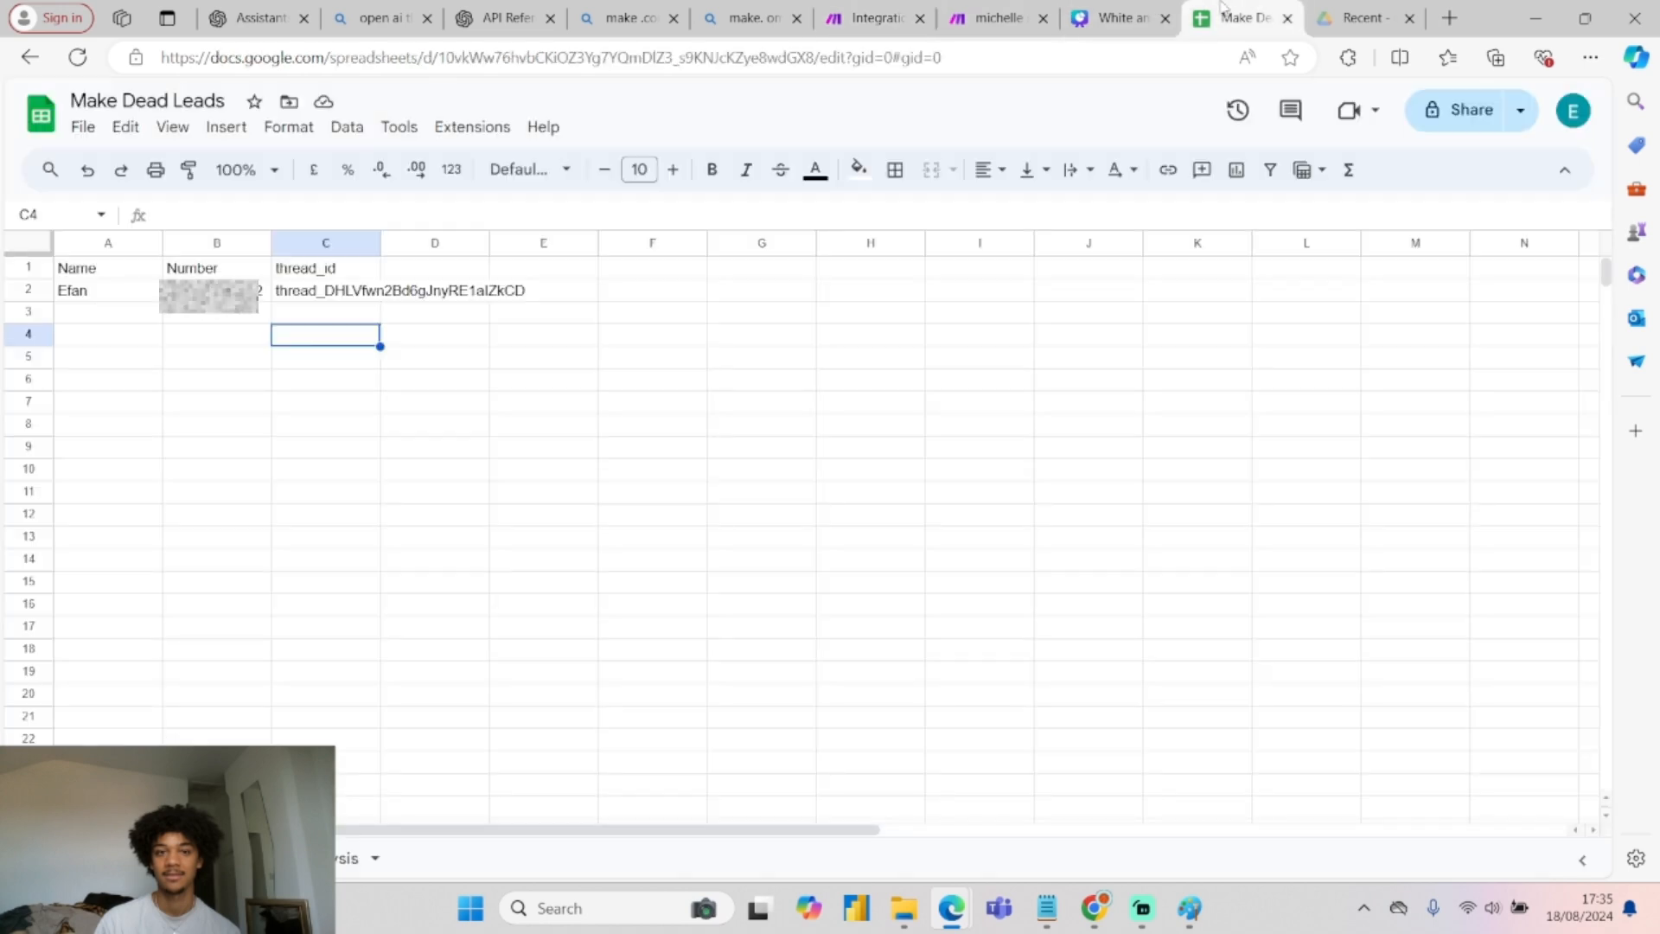
pyautogui.click(320, 294)
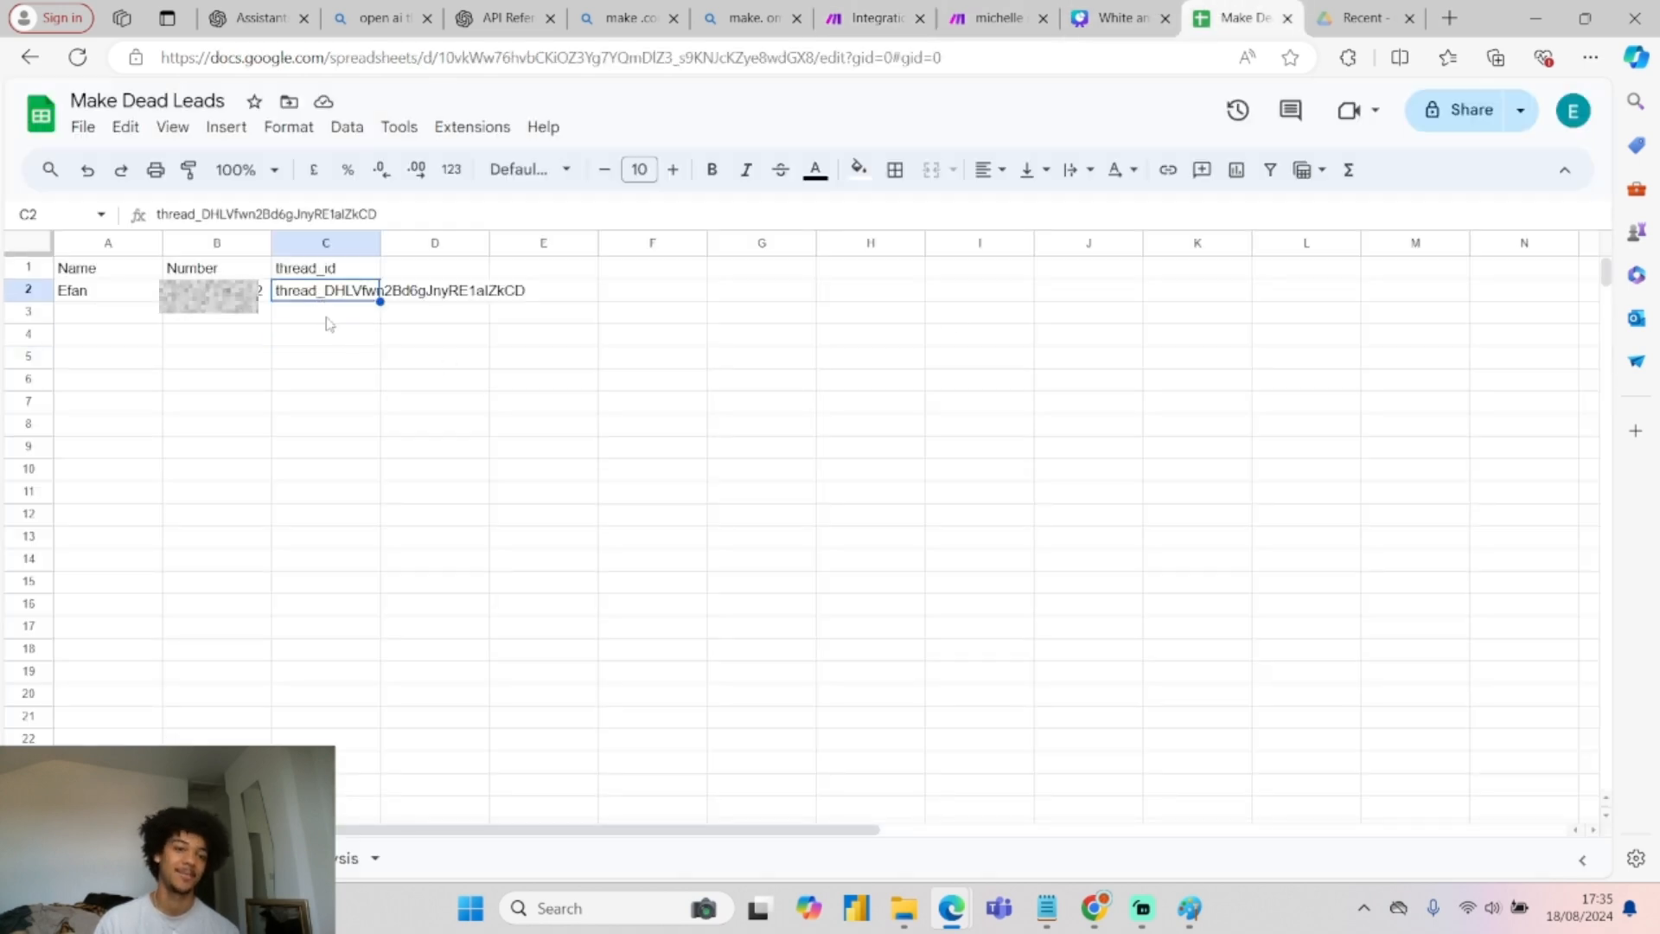
pyautogui.click(830, 11)
pyautogui.click(1191, 910)
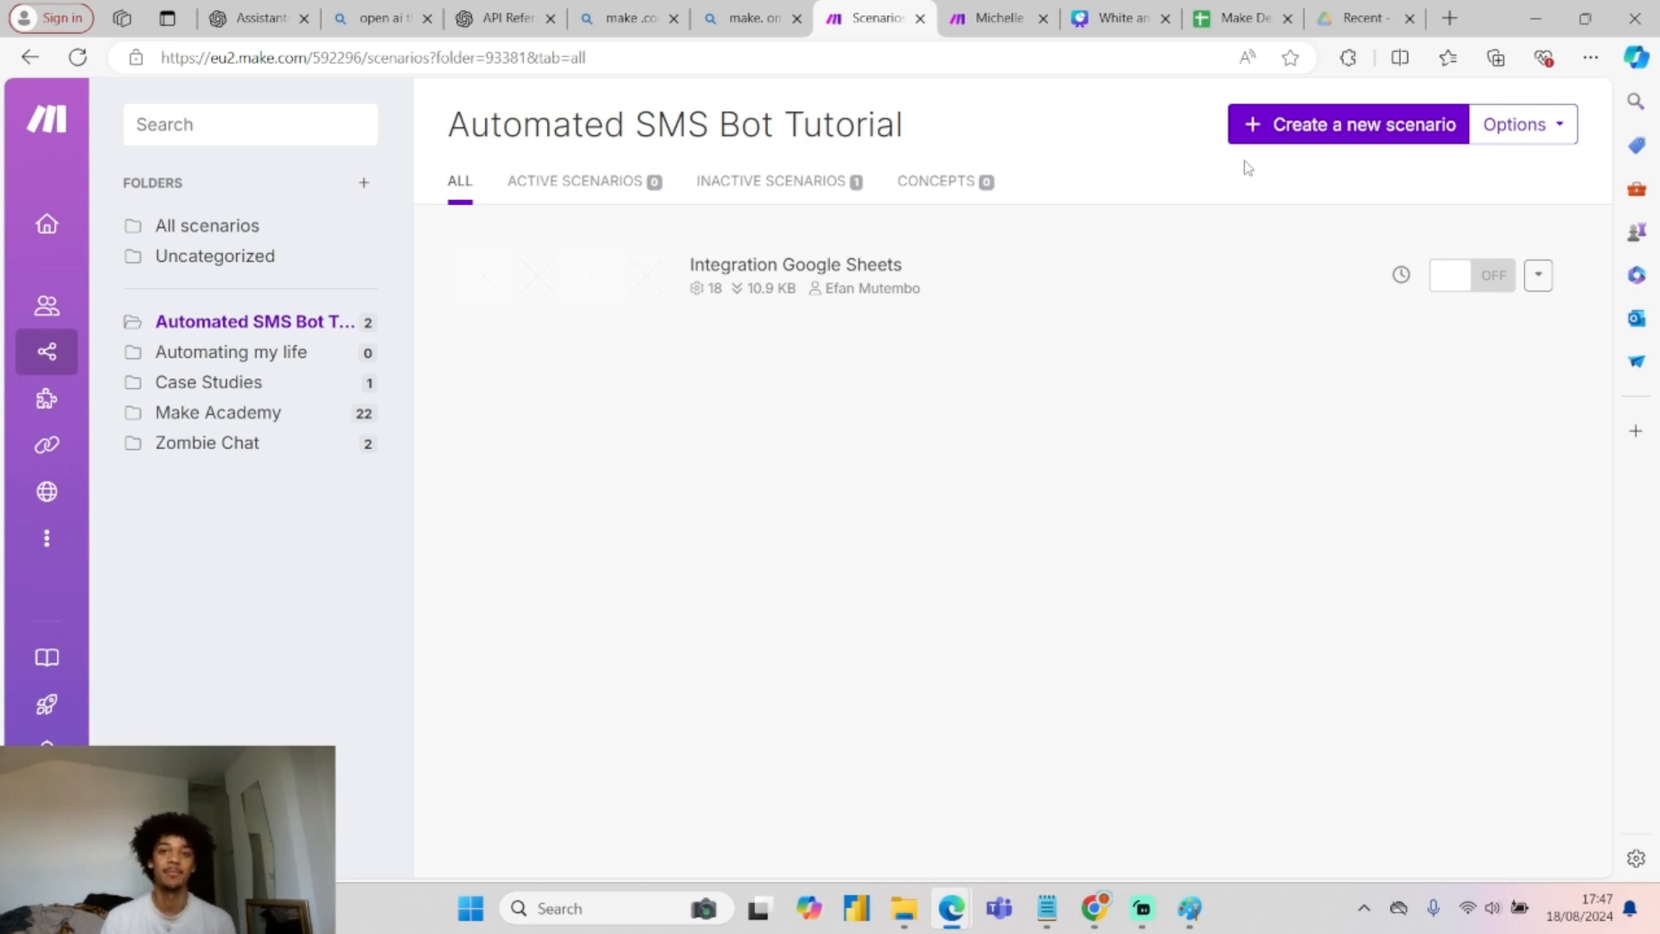
# Create a new blank scenario in the Automated SMS Bot Tutorial folder and bring up the flow sketch.
pyautogui.click(1288, 135)
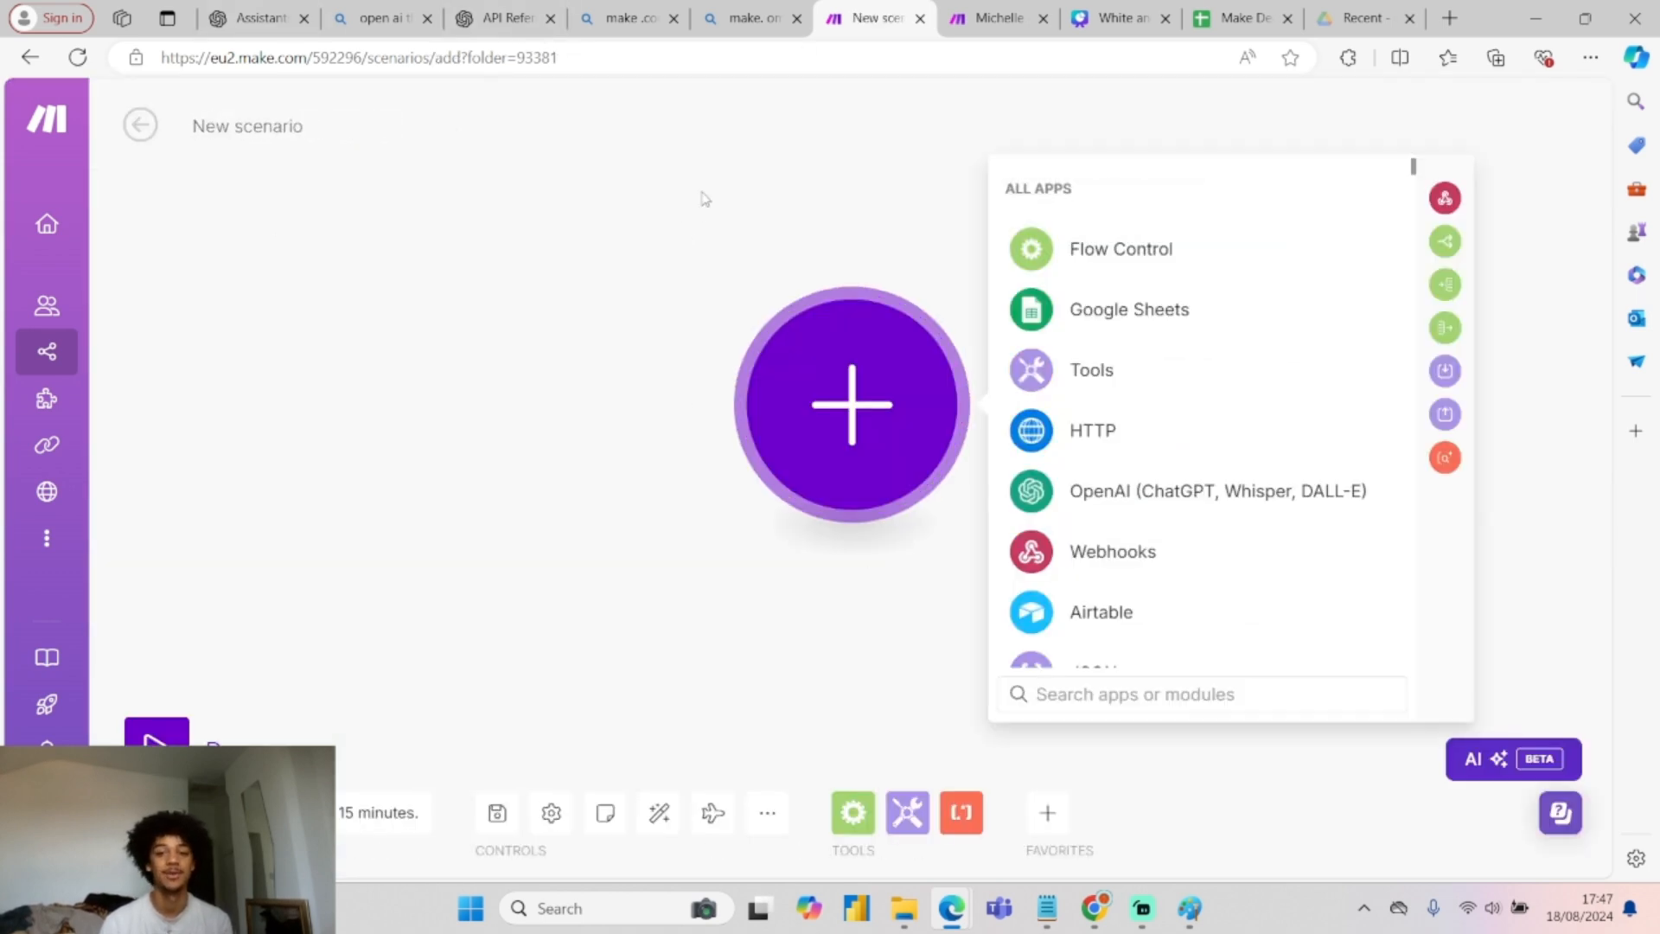
pyautogui.click(1190, 907)
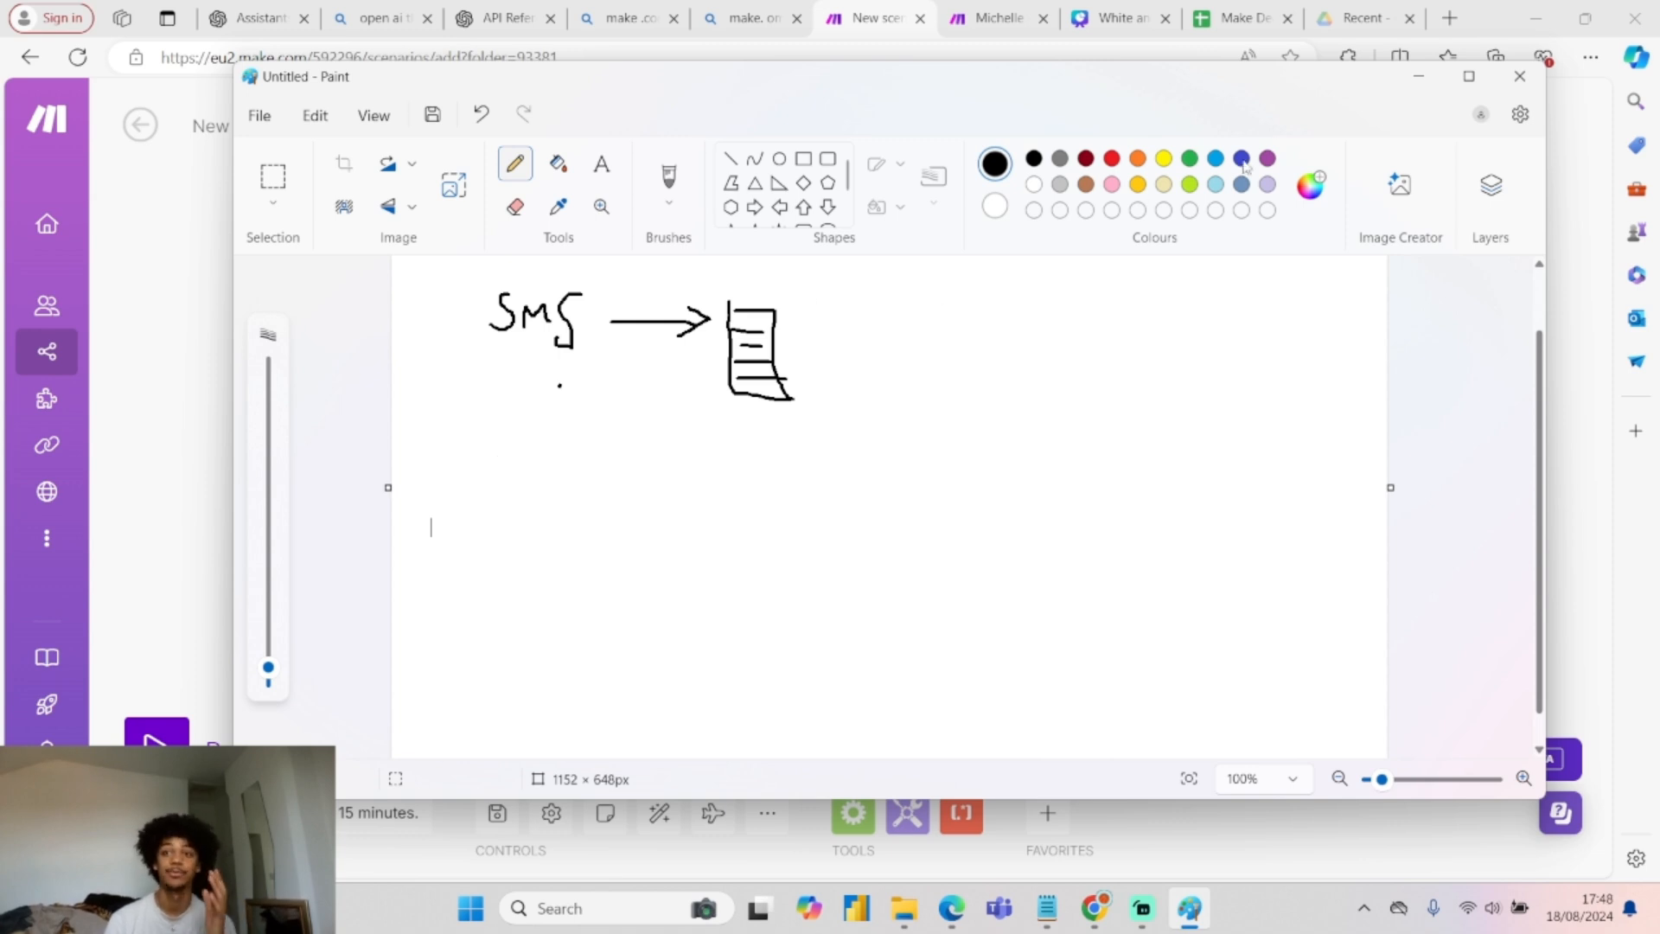
# Minimize the SMS-to-sheet Paint sketch to get back to the blank Make scenario.
pyautogui.click(1419, 79)
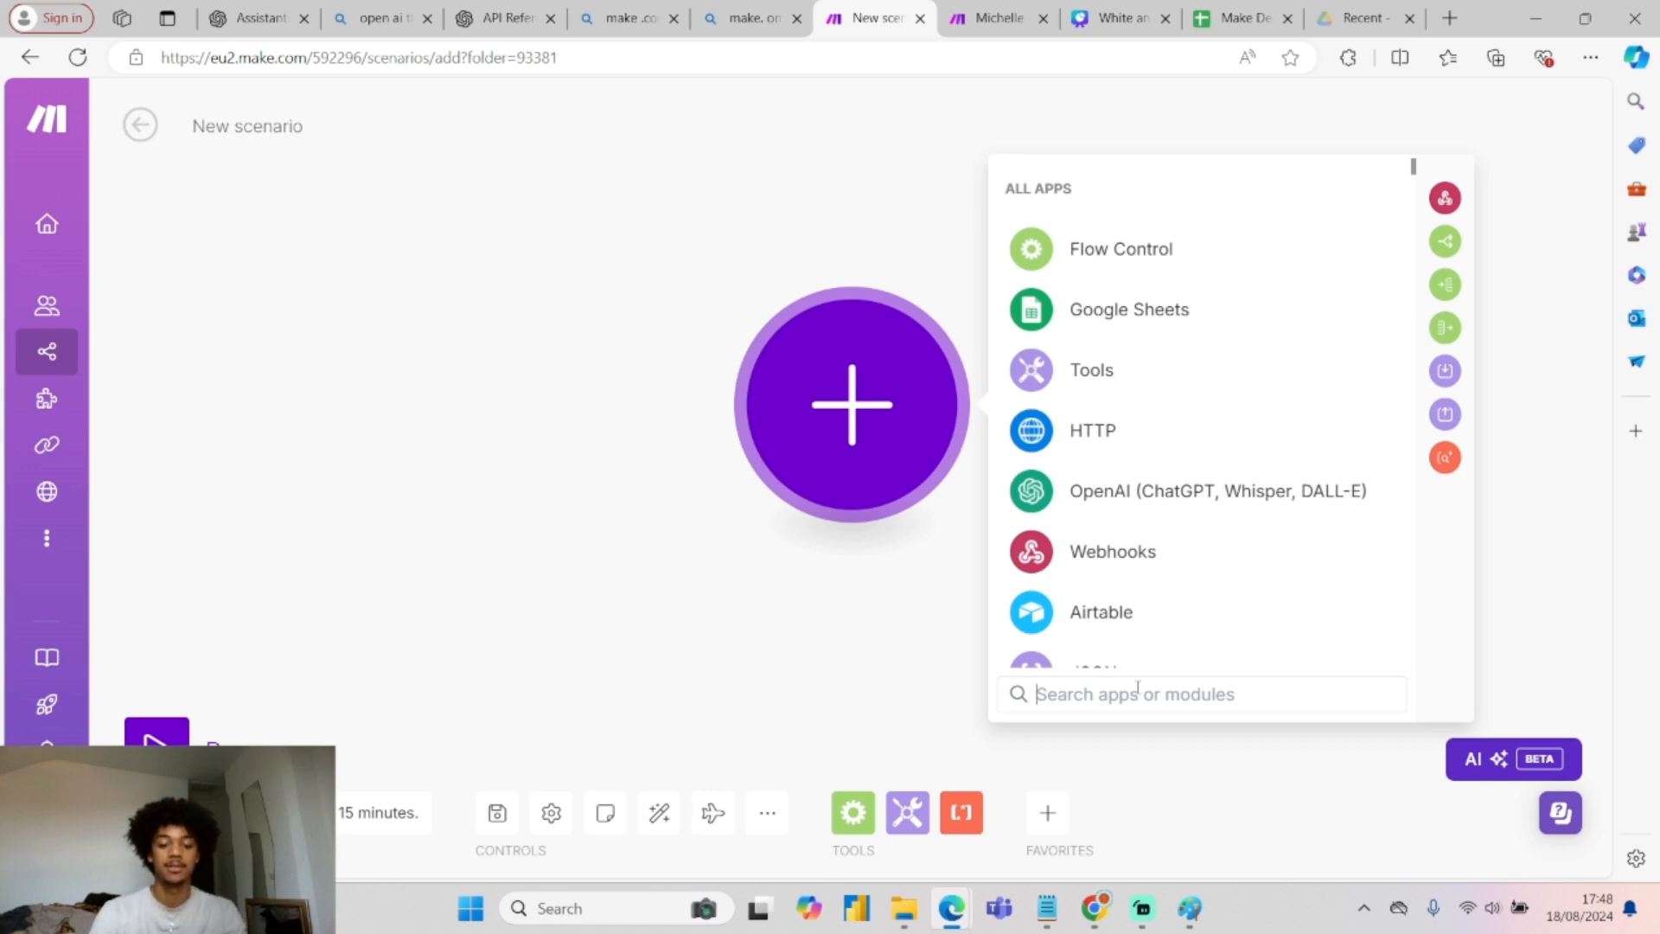
# Search the app picker for Twilio and add its New Message Status Event callback webhook trigger.
pyautogui.write('tiw')
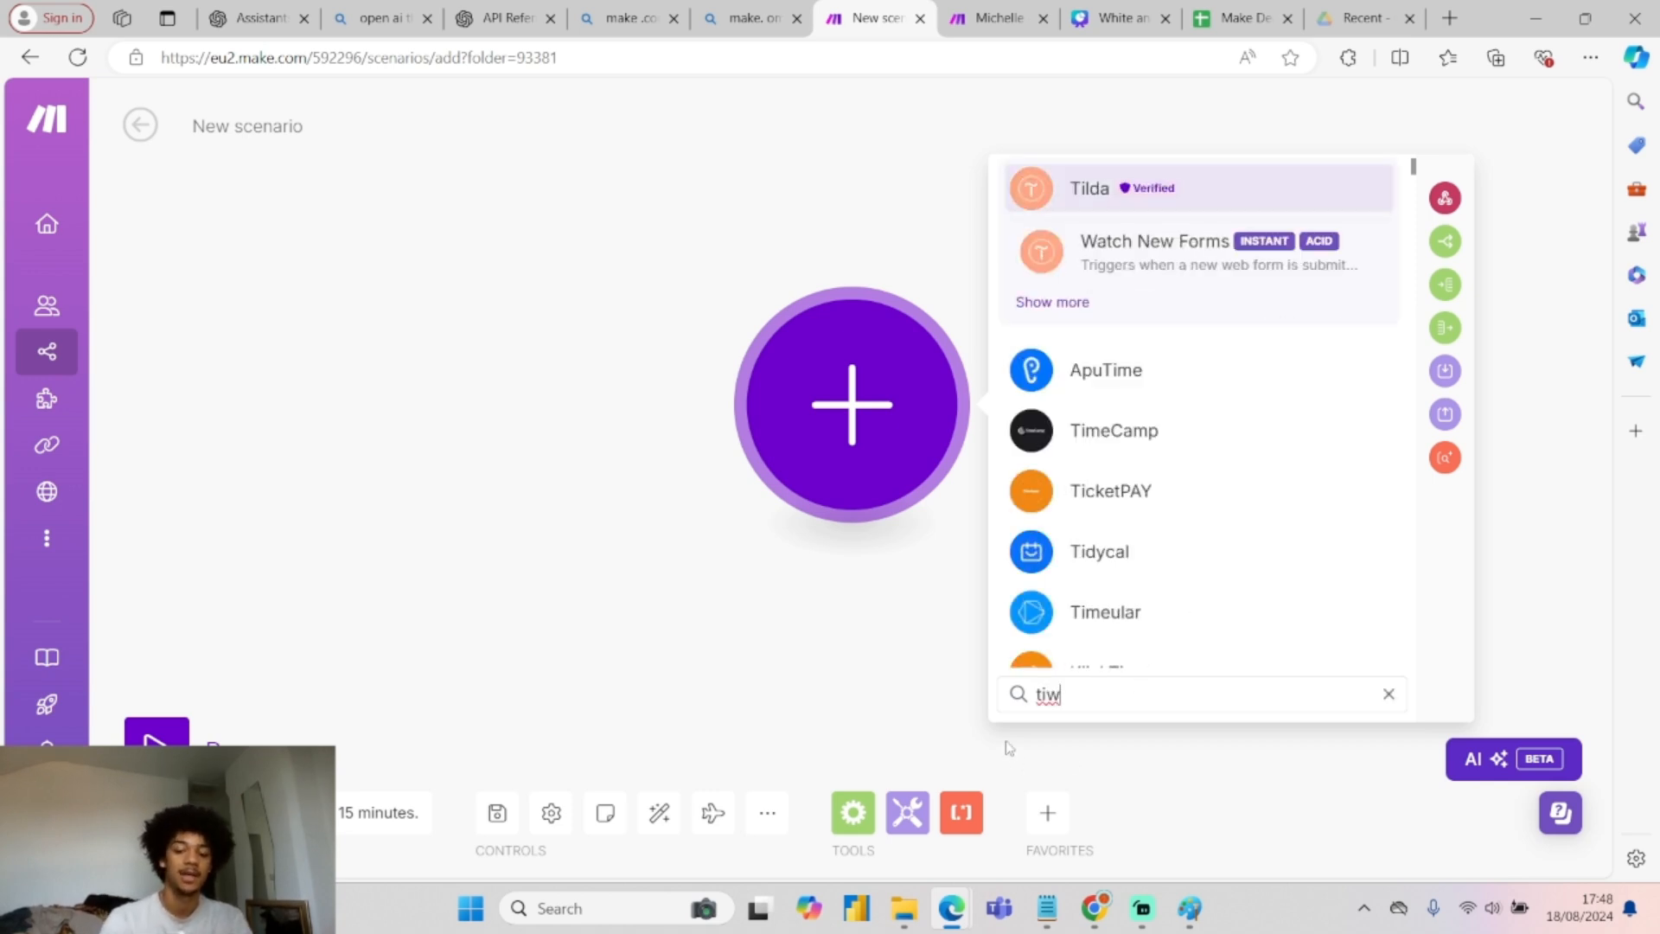
pyautogui.press('BackSpace')
pyautogui.press('BackSpace')
pyautogui.write('w')
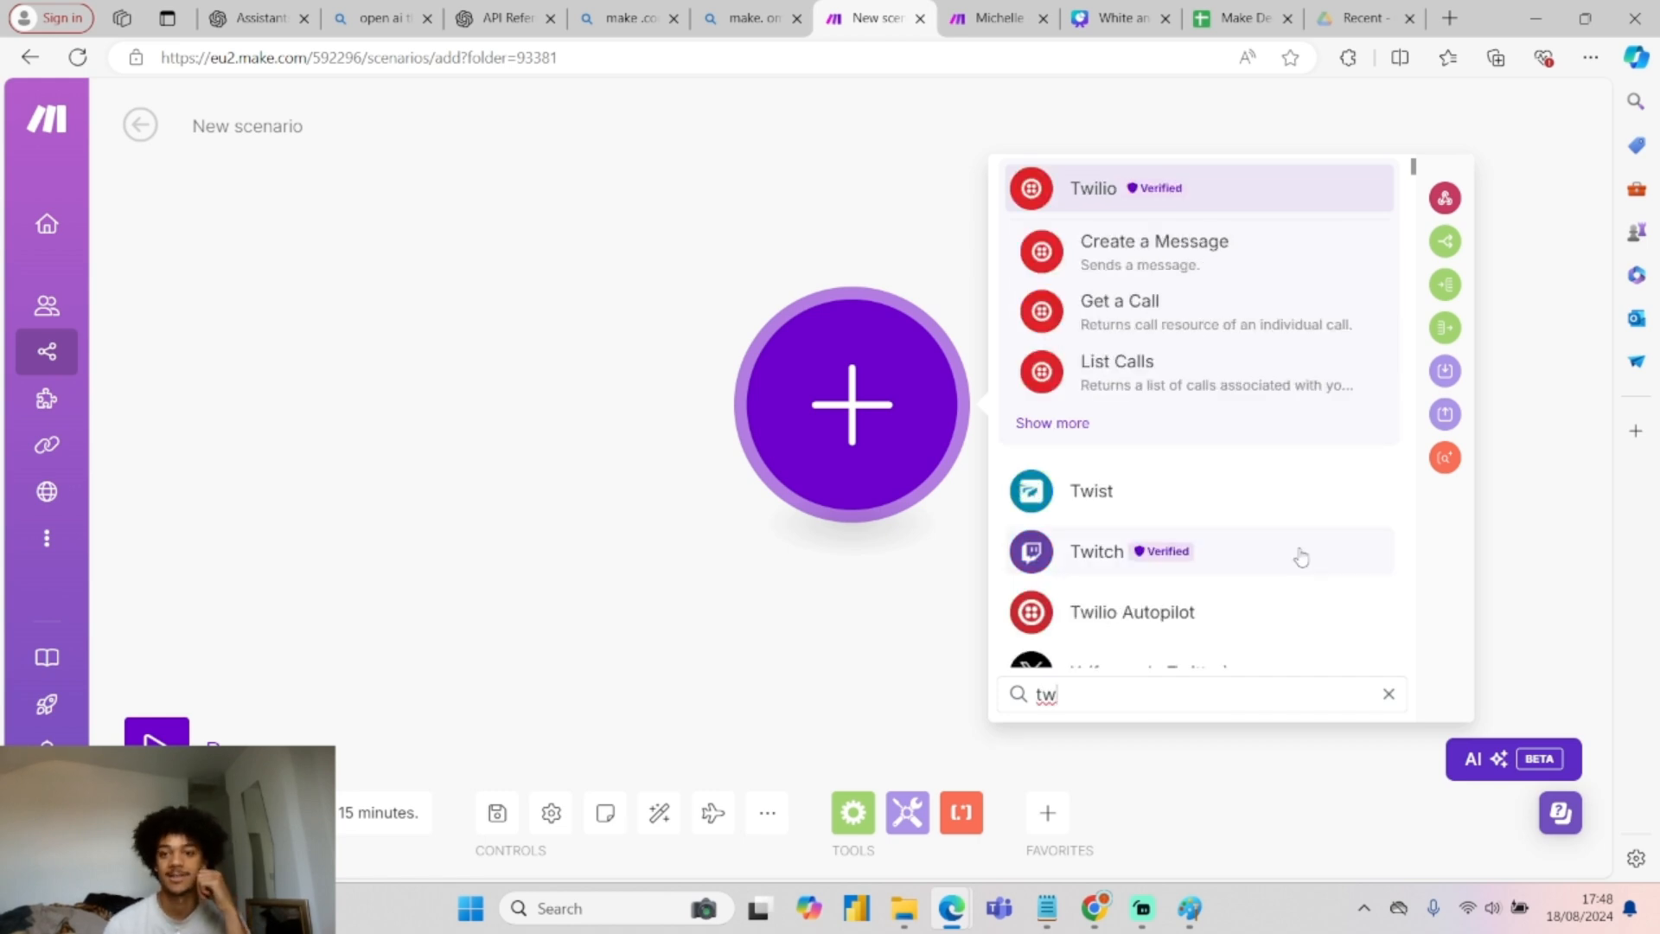
pyautogui.click(1226, 190)
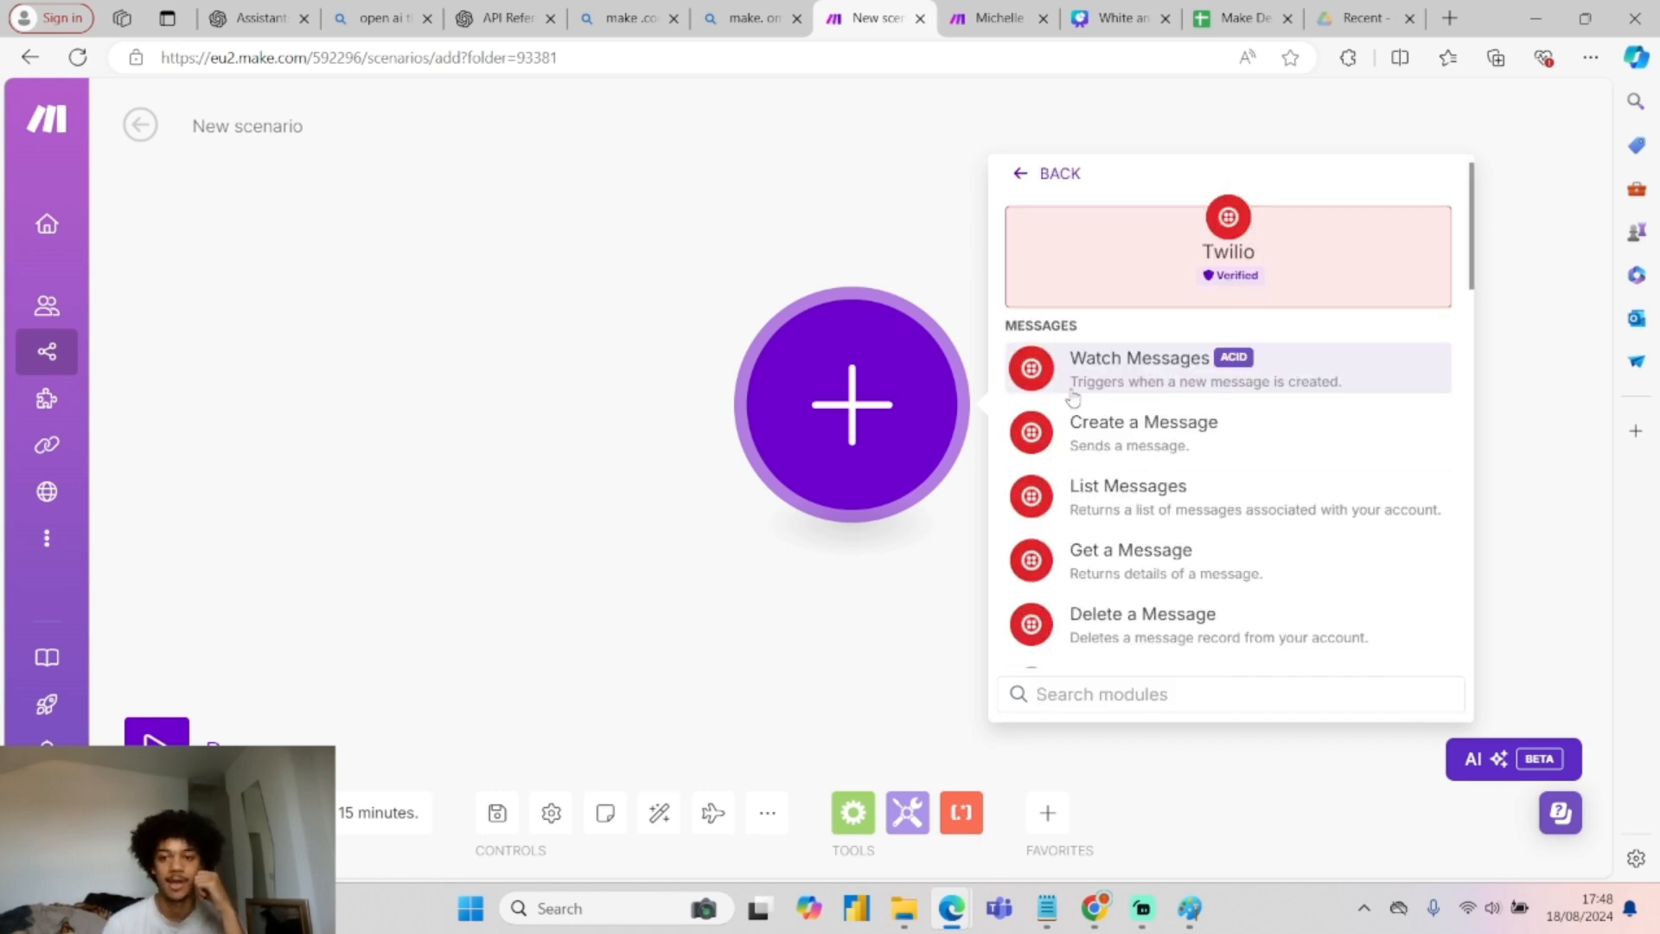
pyautogui.scroll(-10, 1176, 441)
pyautogui.scroll(-4, 1169, 480)
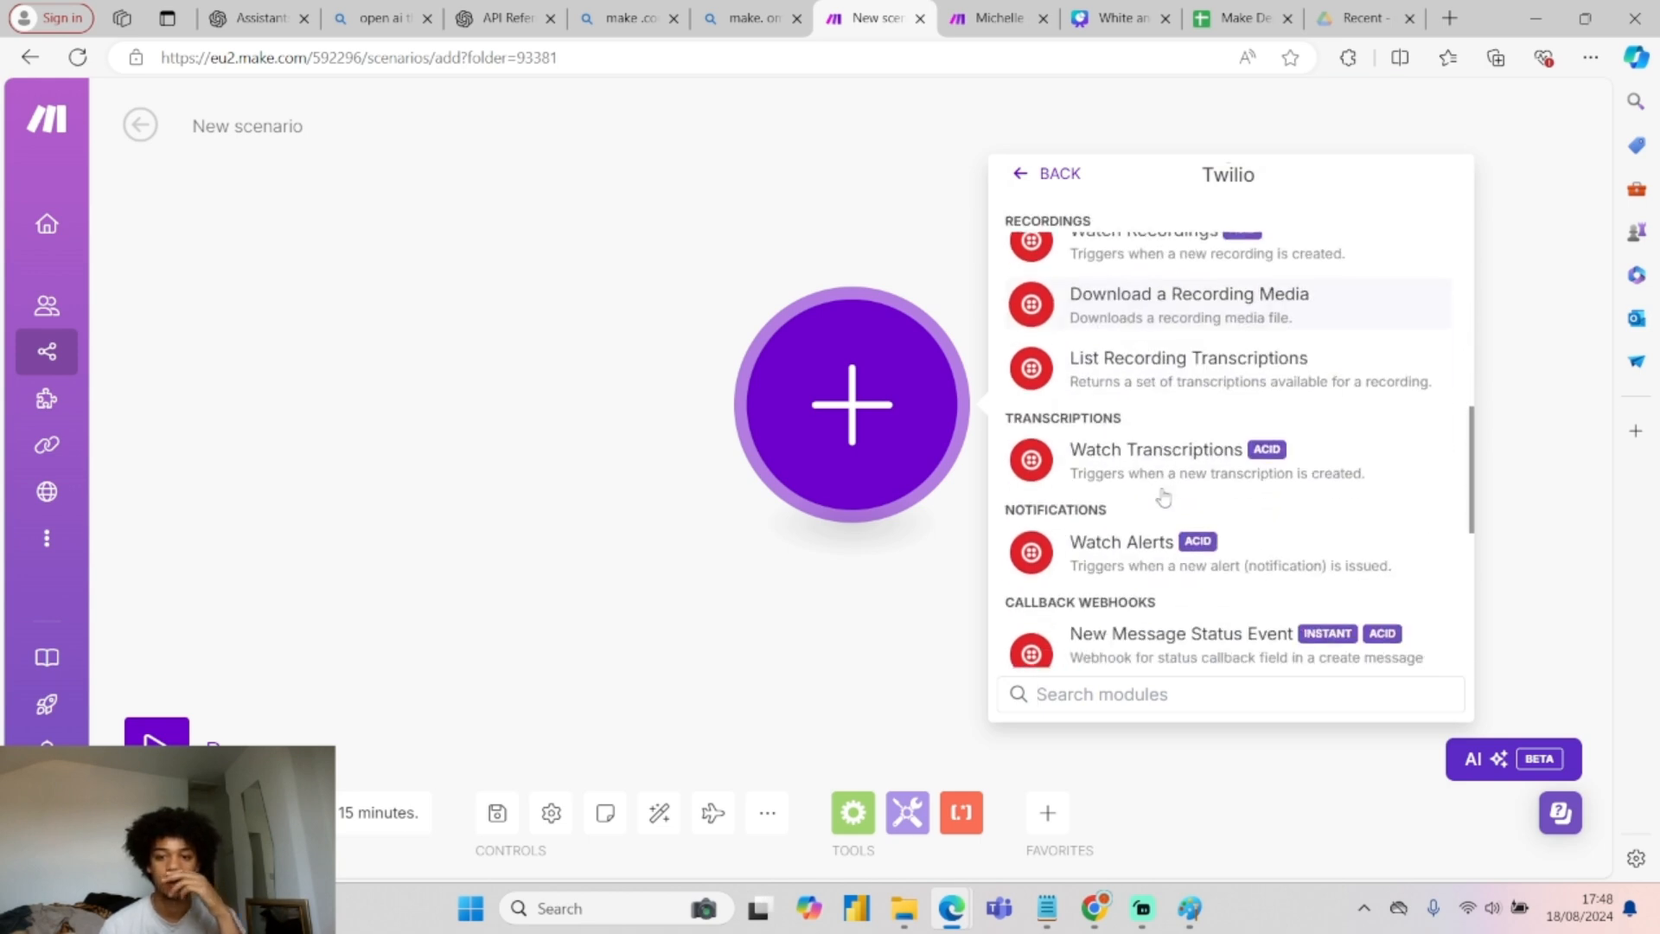
pyautogui.scroll(-3, 1167, 519)
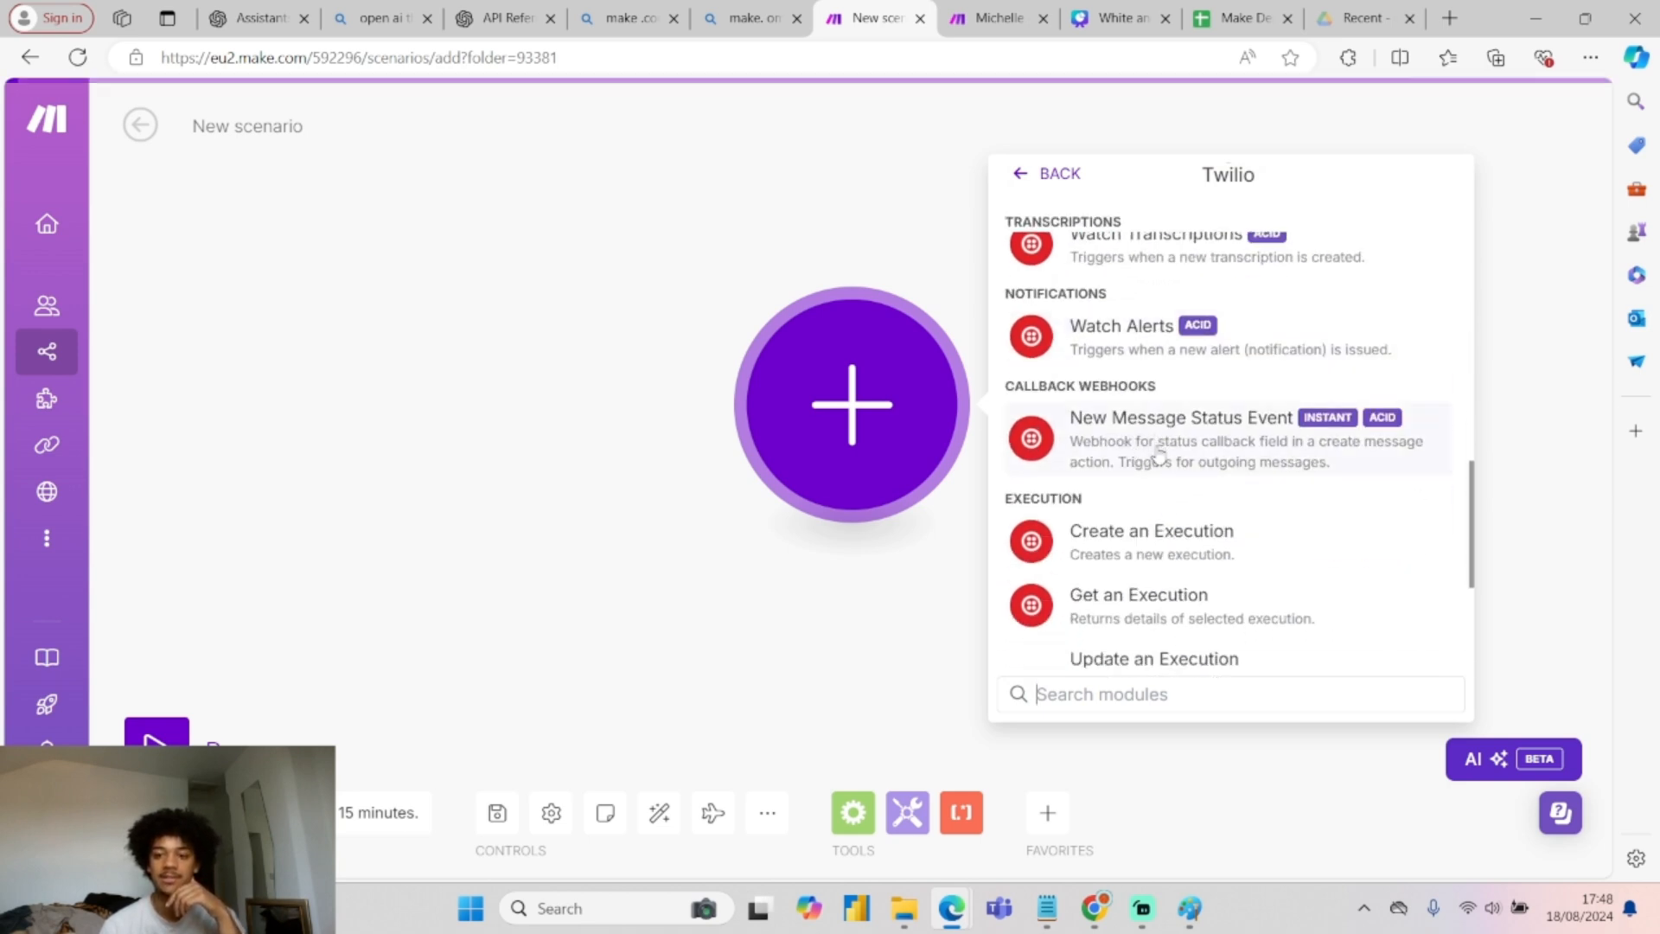
pyautogui.click(1156, 451)
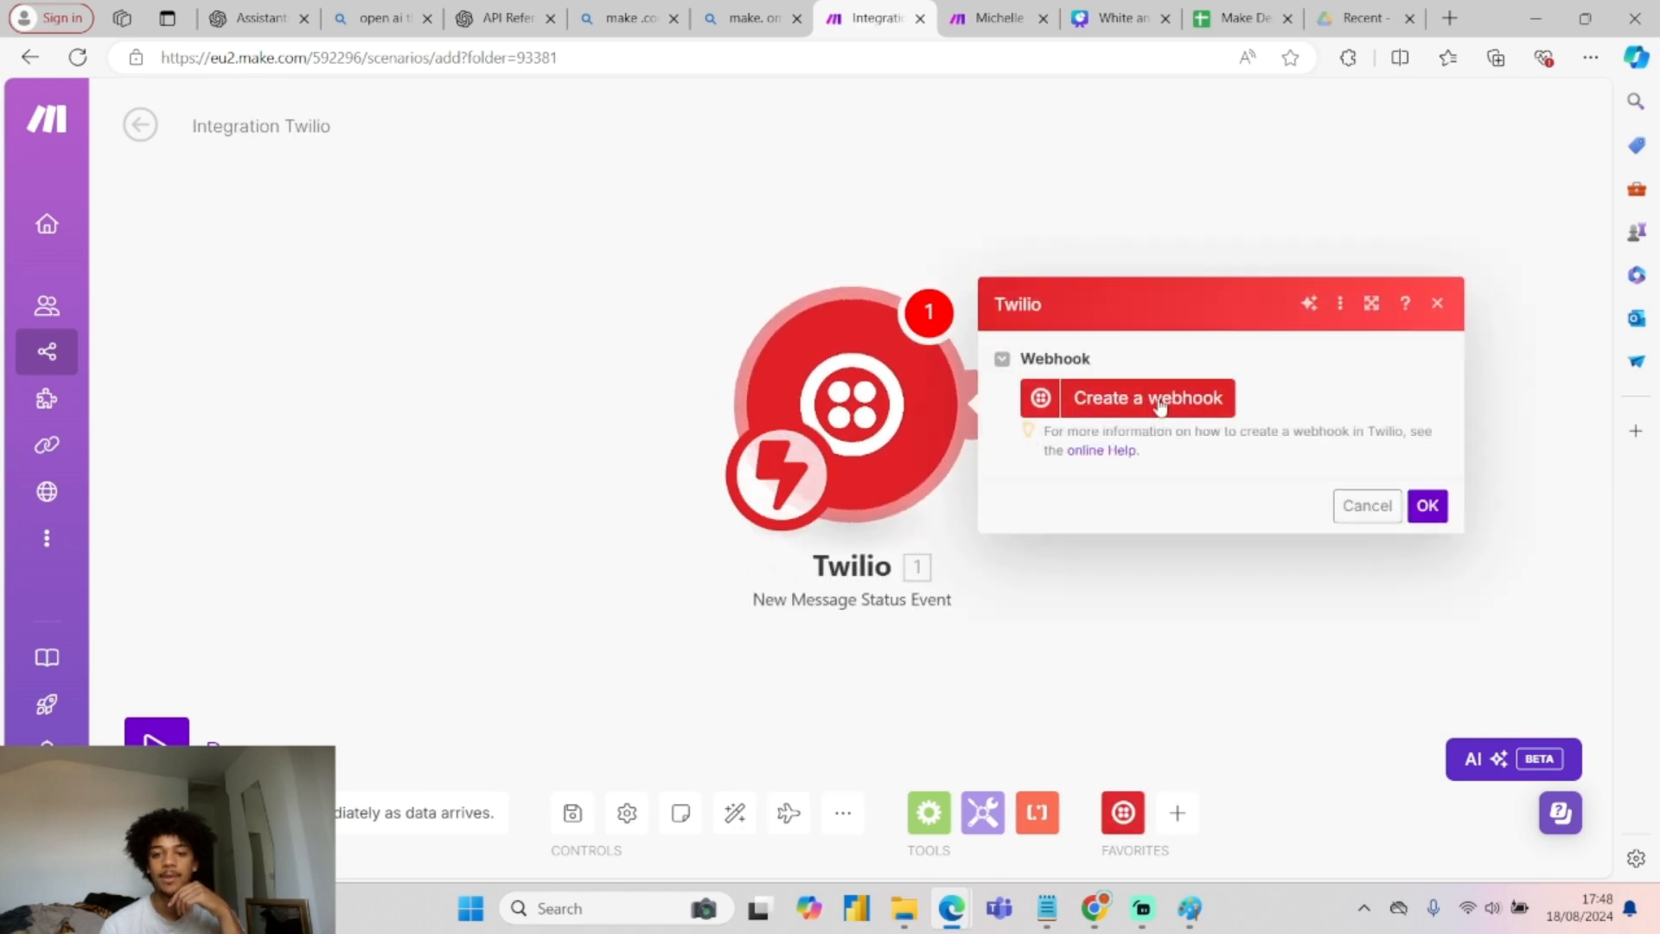
# Create and save a new webhook for the trigger with the Received event type ticked.
pyautogui.click(1158, 417)
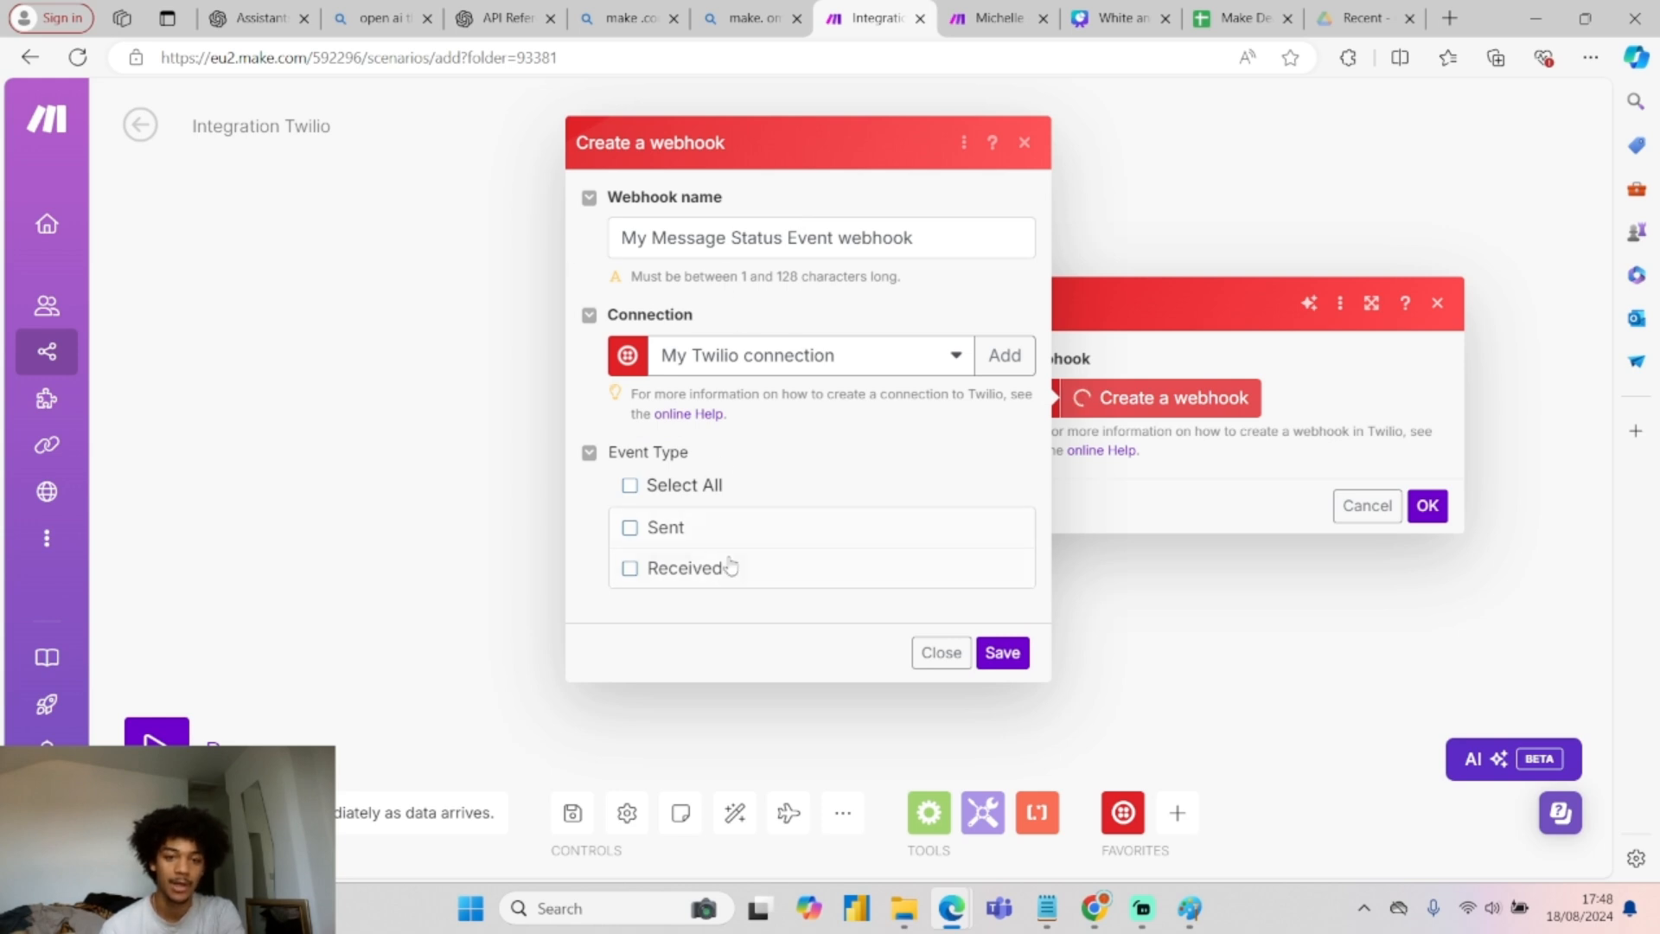
pyautogui.click(630, 568)
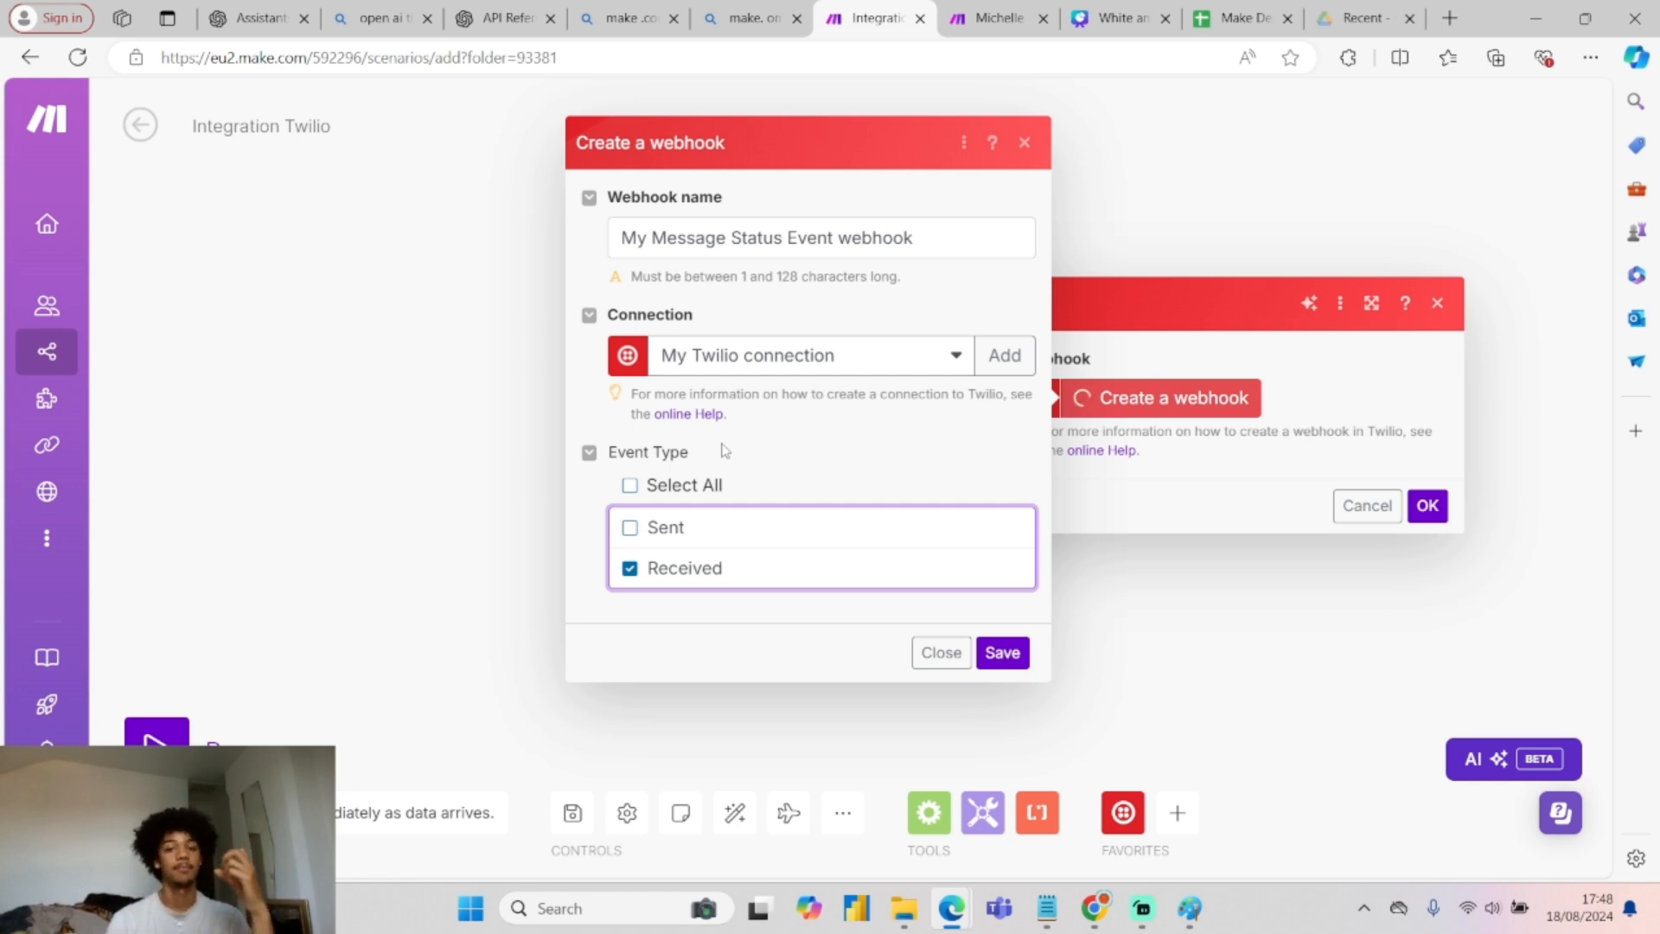
pyautogui.click(1014, 657)
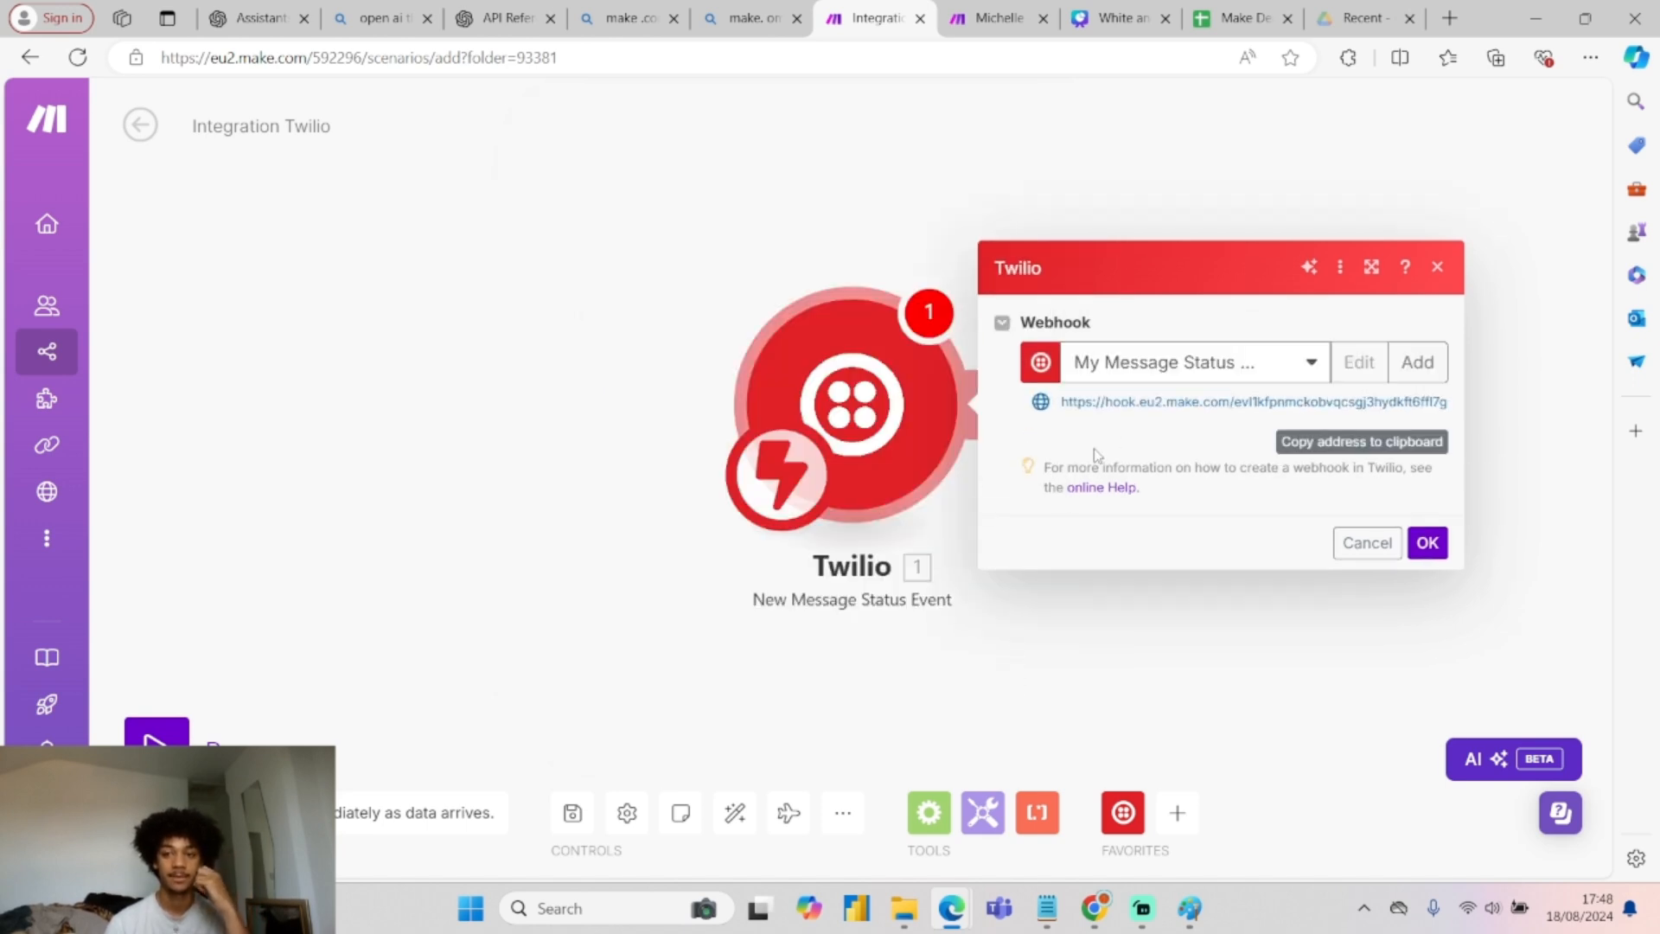
# Copy the webhook address, then search Bing for 'twilio' and open twilio.com.
pyautogui.click(1346, 451)
pyautogui.click(749, 19)
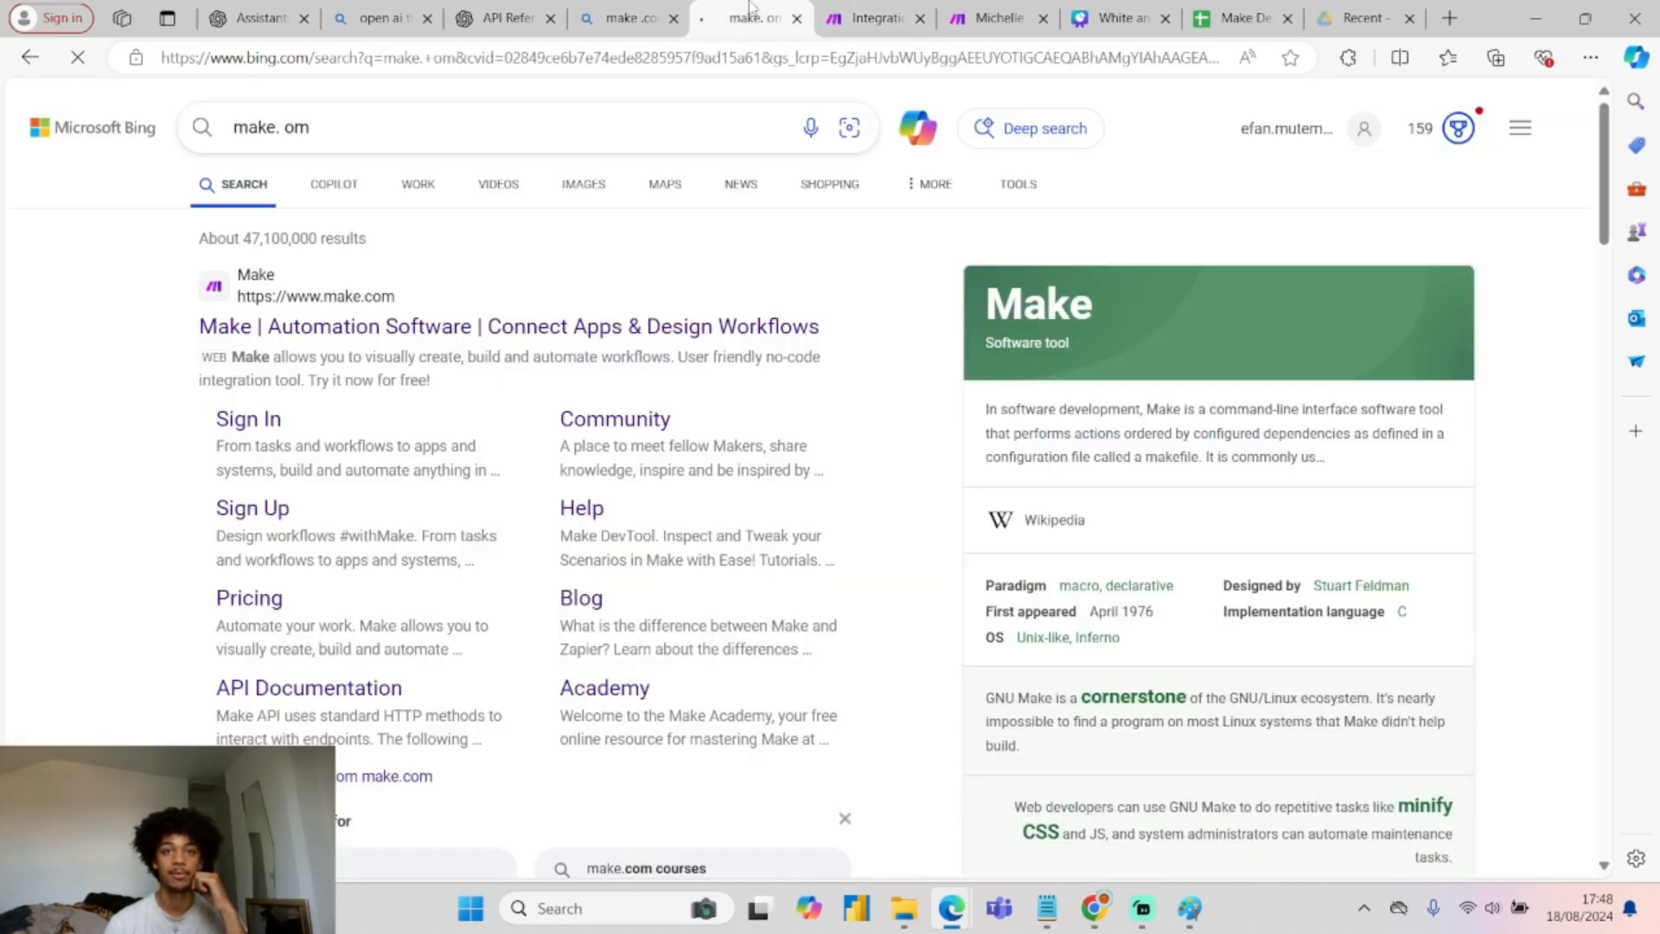
pyautogui.click(665, 116)
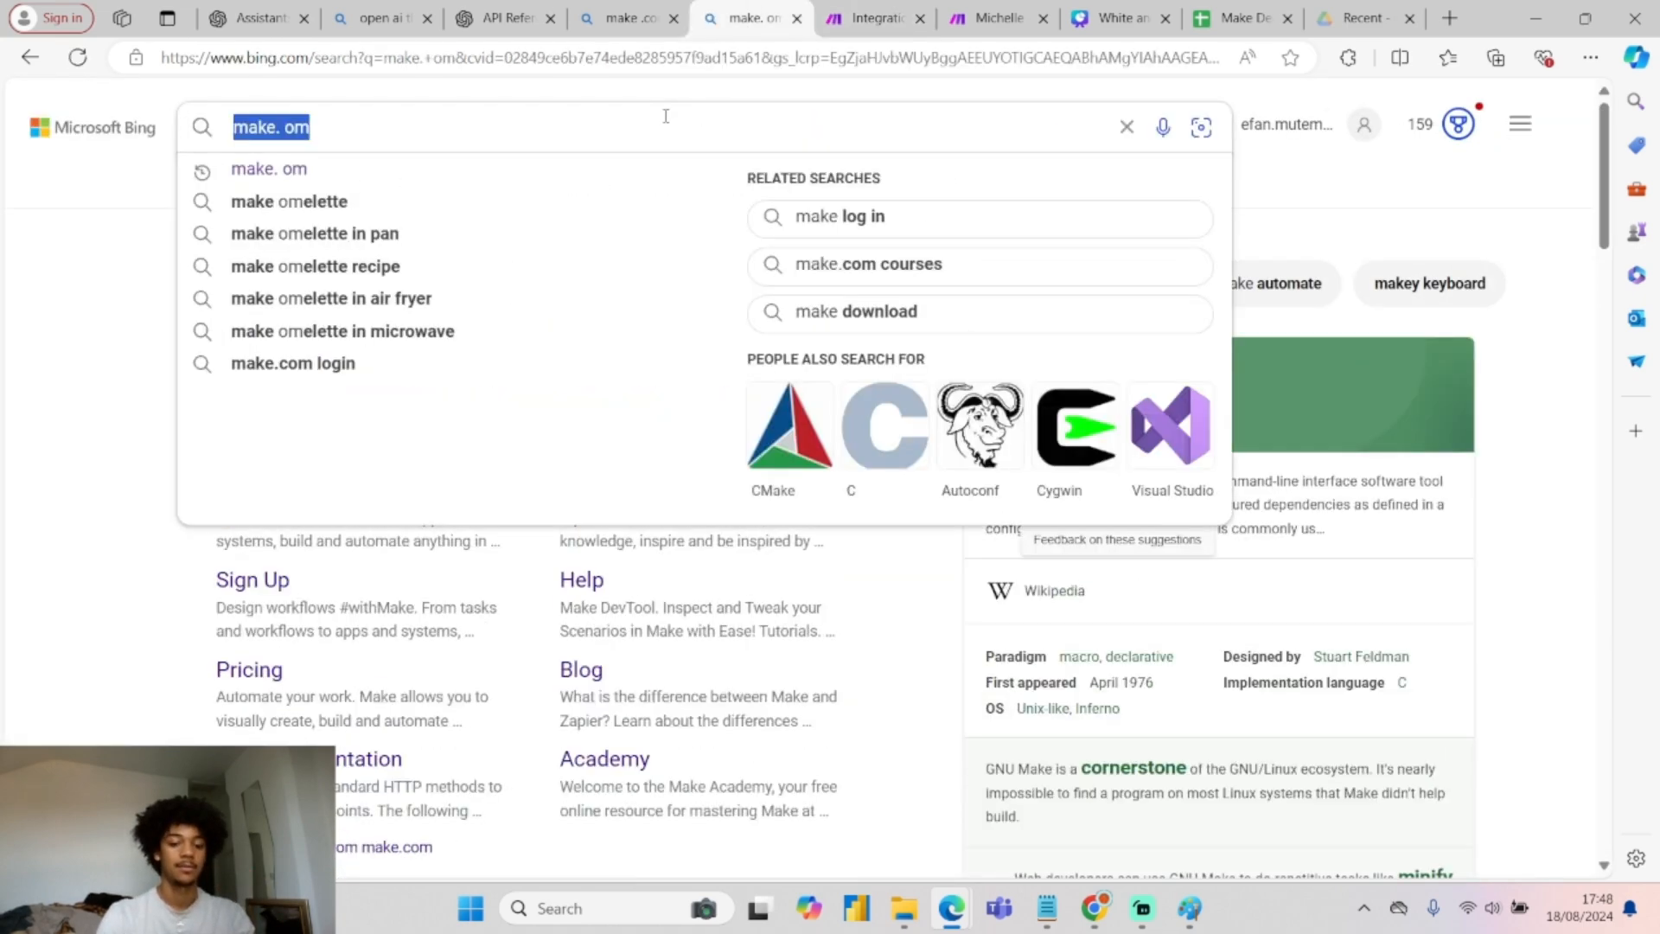
pyautogui.write('twilio')
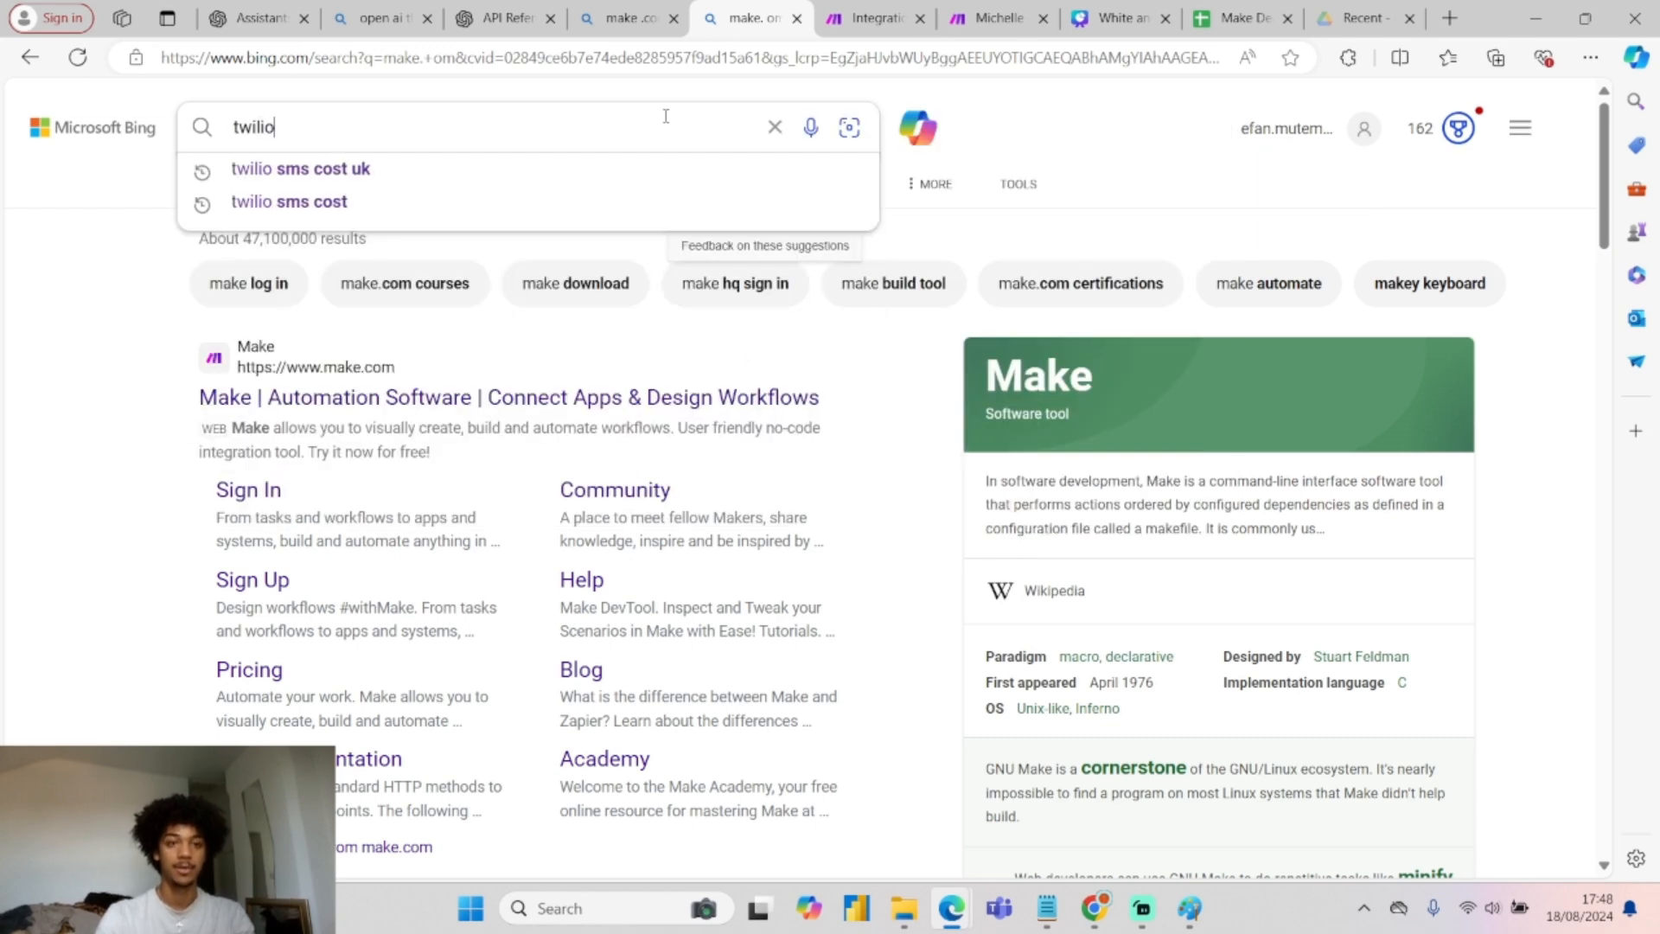
pyautogui.press('Down')
pyautogui.press('Down')
pyautogui.press('Down')
pyautogui.press('Return')
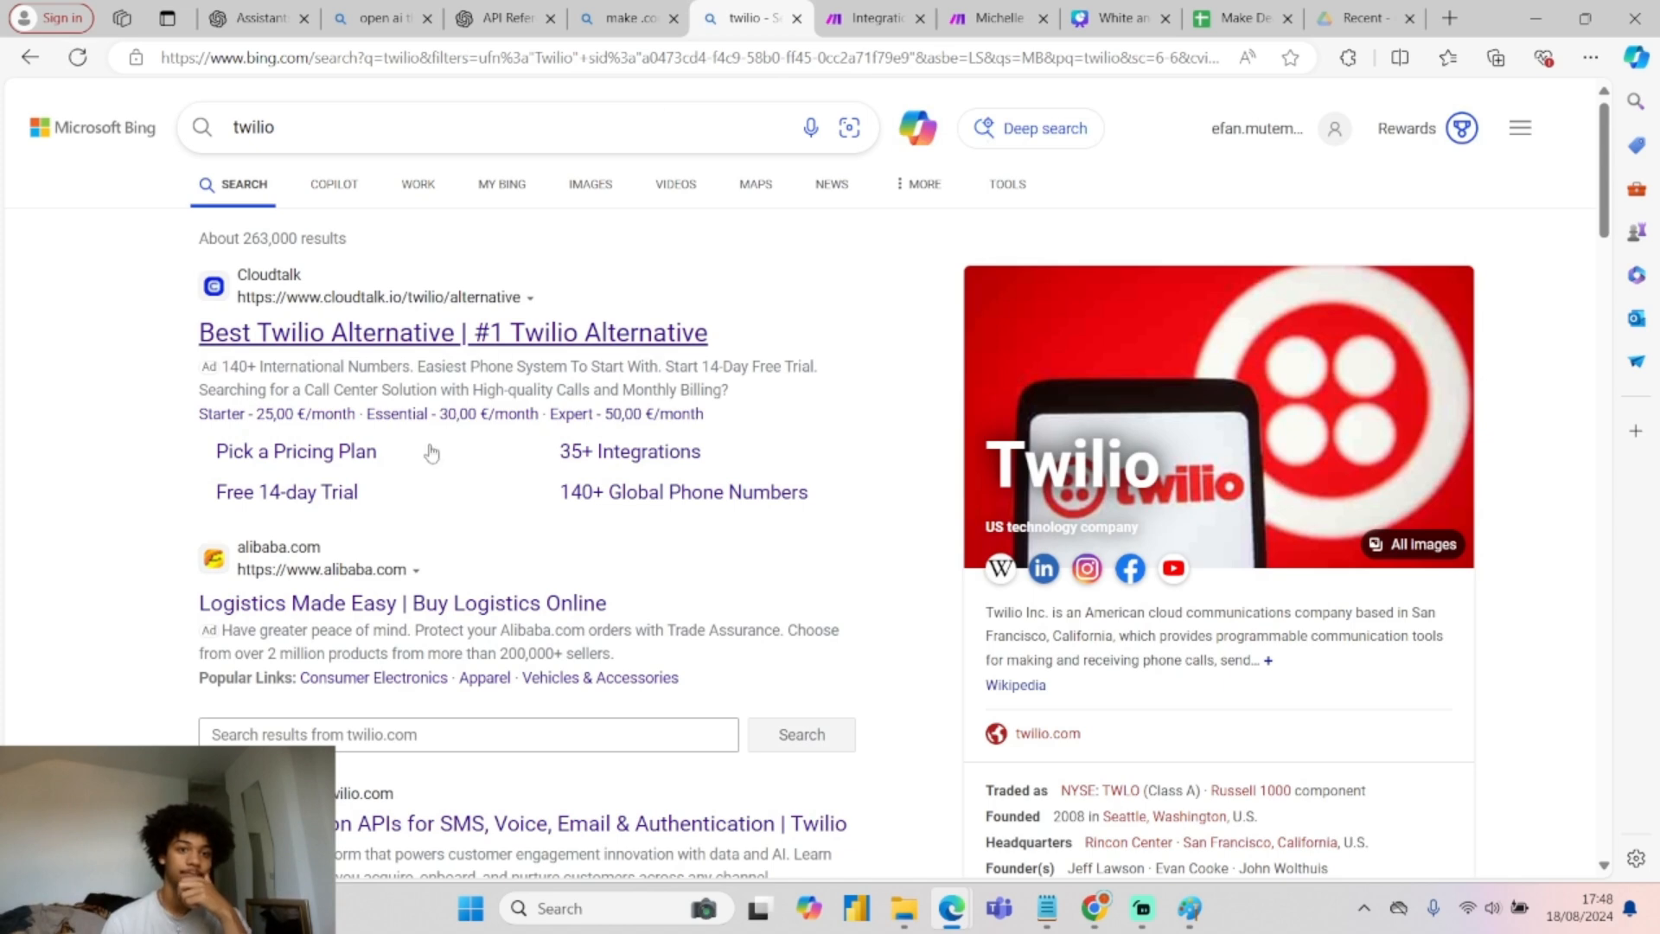
pyautogui.scroll(-3, 378, 627)
pyautogui.click(378, 608)
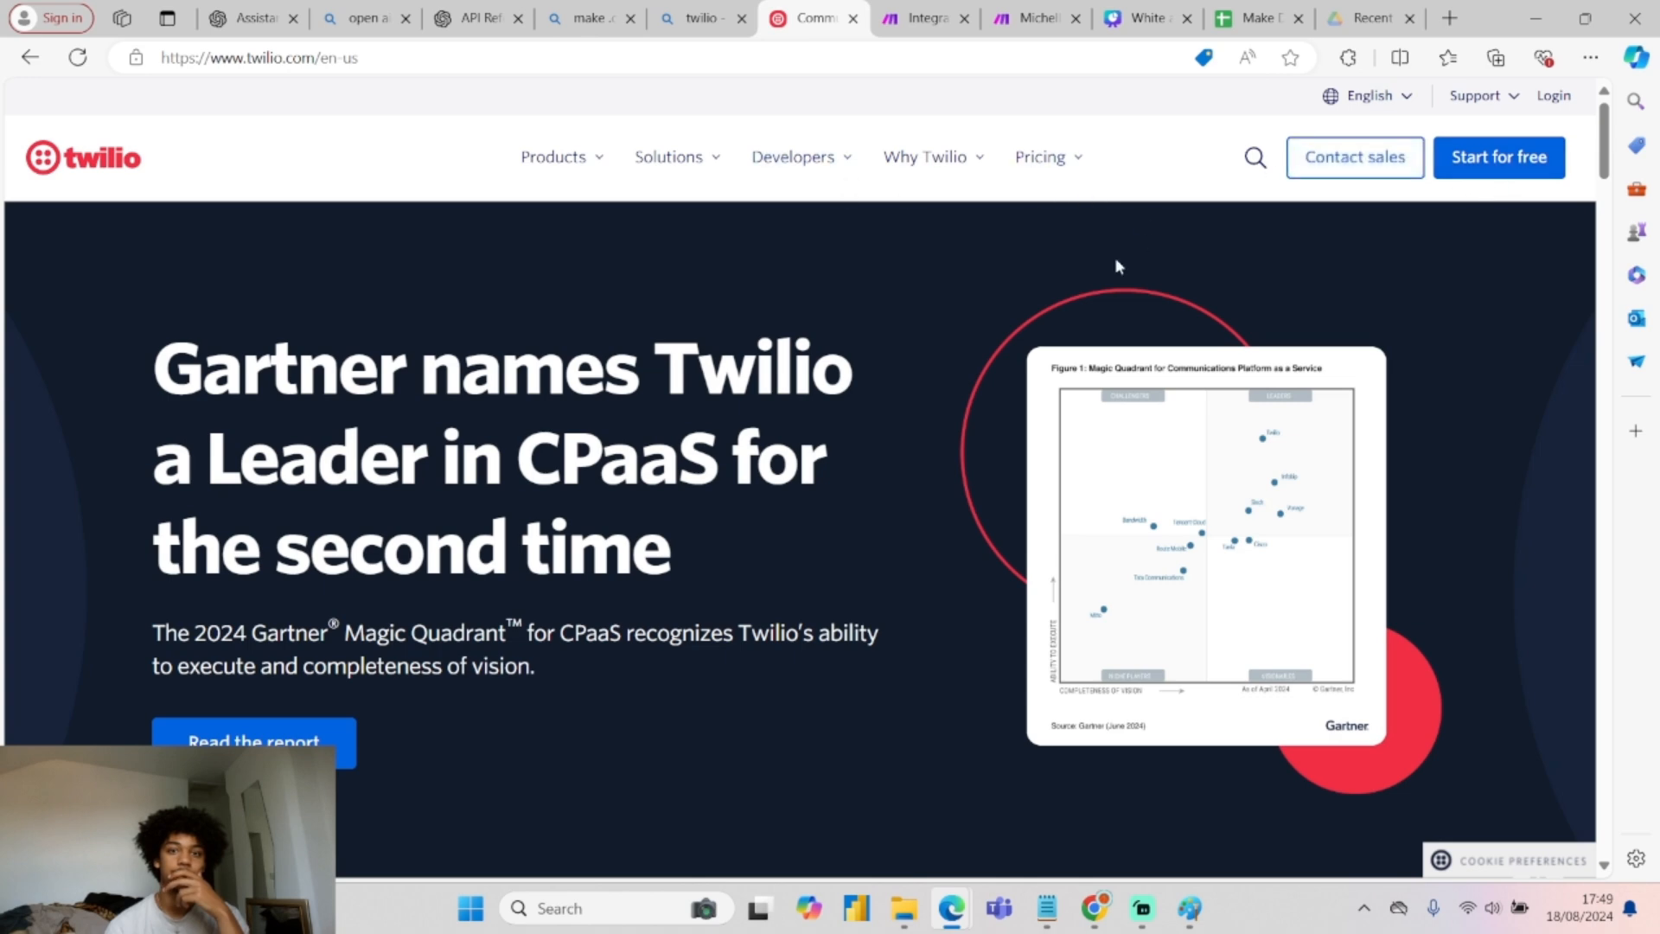
# Browse the Twilio homepage, start a free sign-up, then abandon it and return.
pyautogui.scroll(-5, 926, 481)
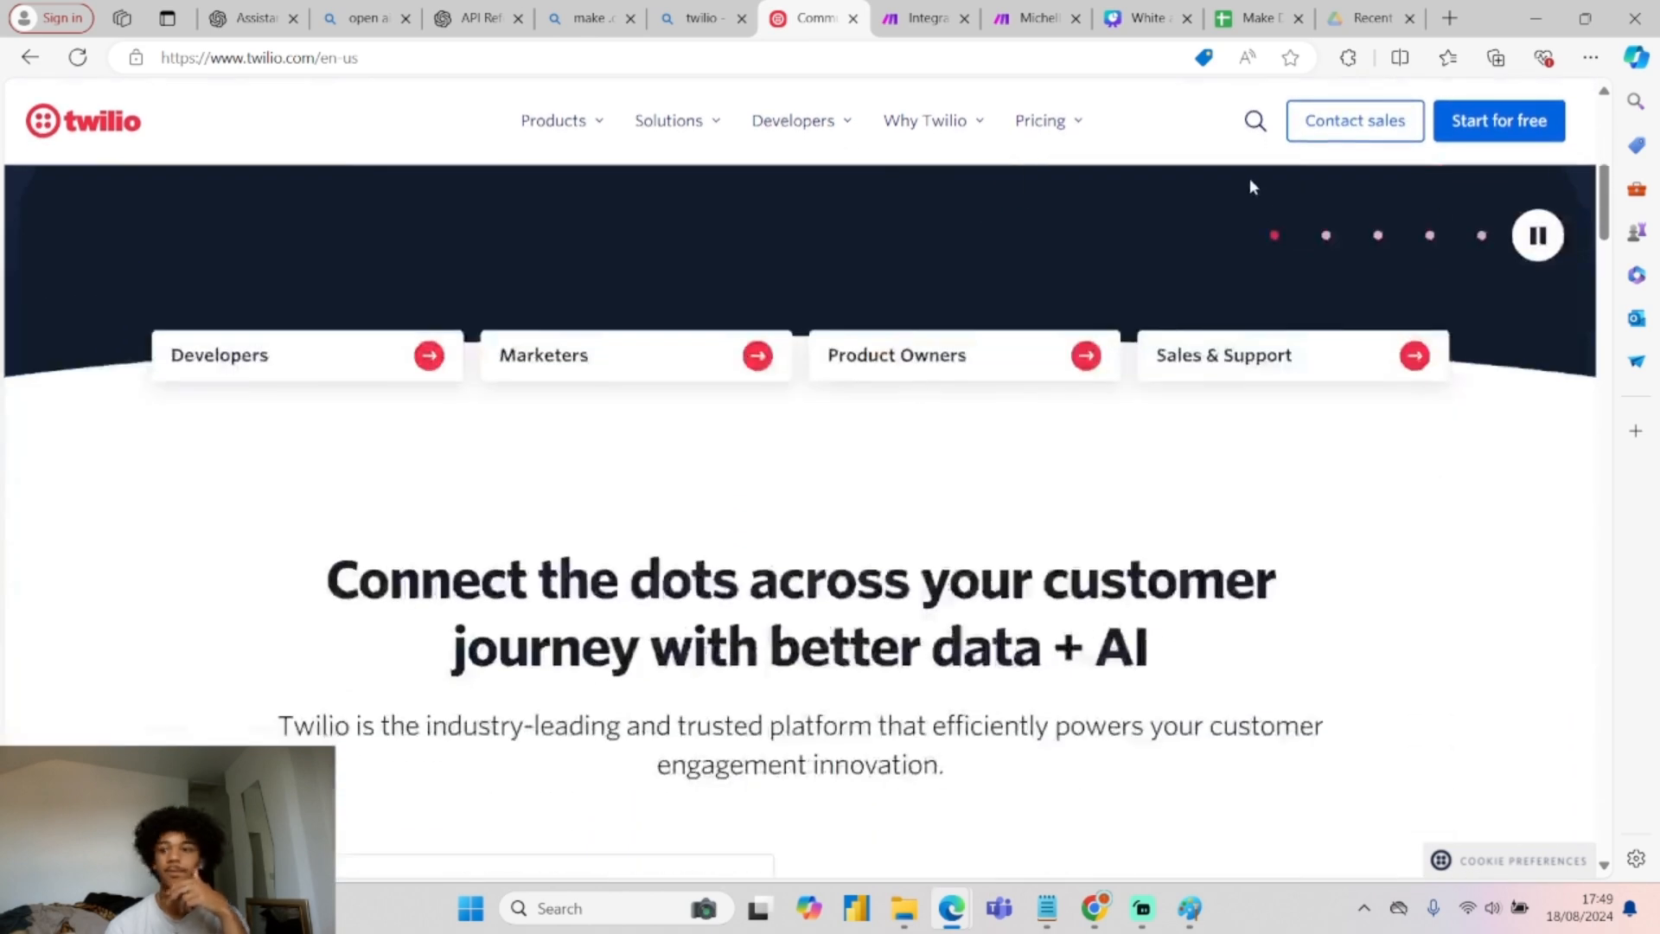
pyautogui.scroll(5, 782, 295)
pyautogui.click(105, 130)
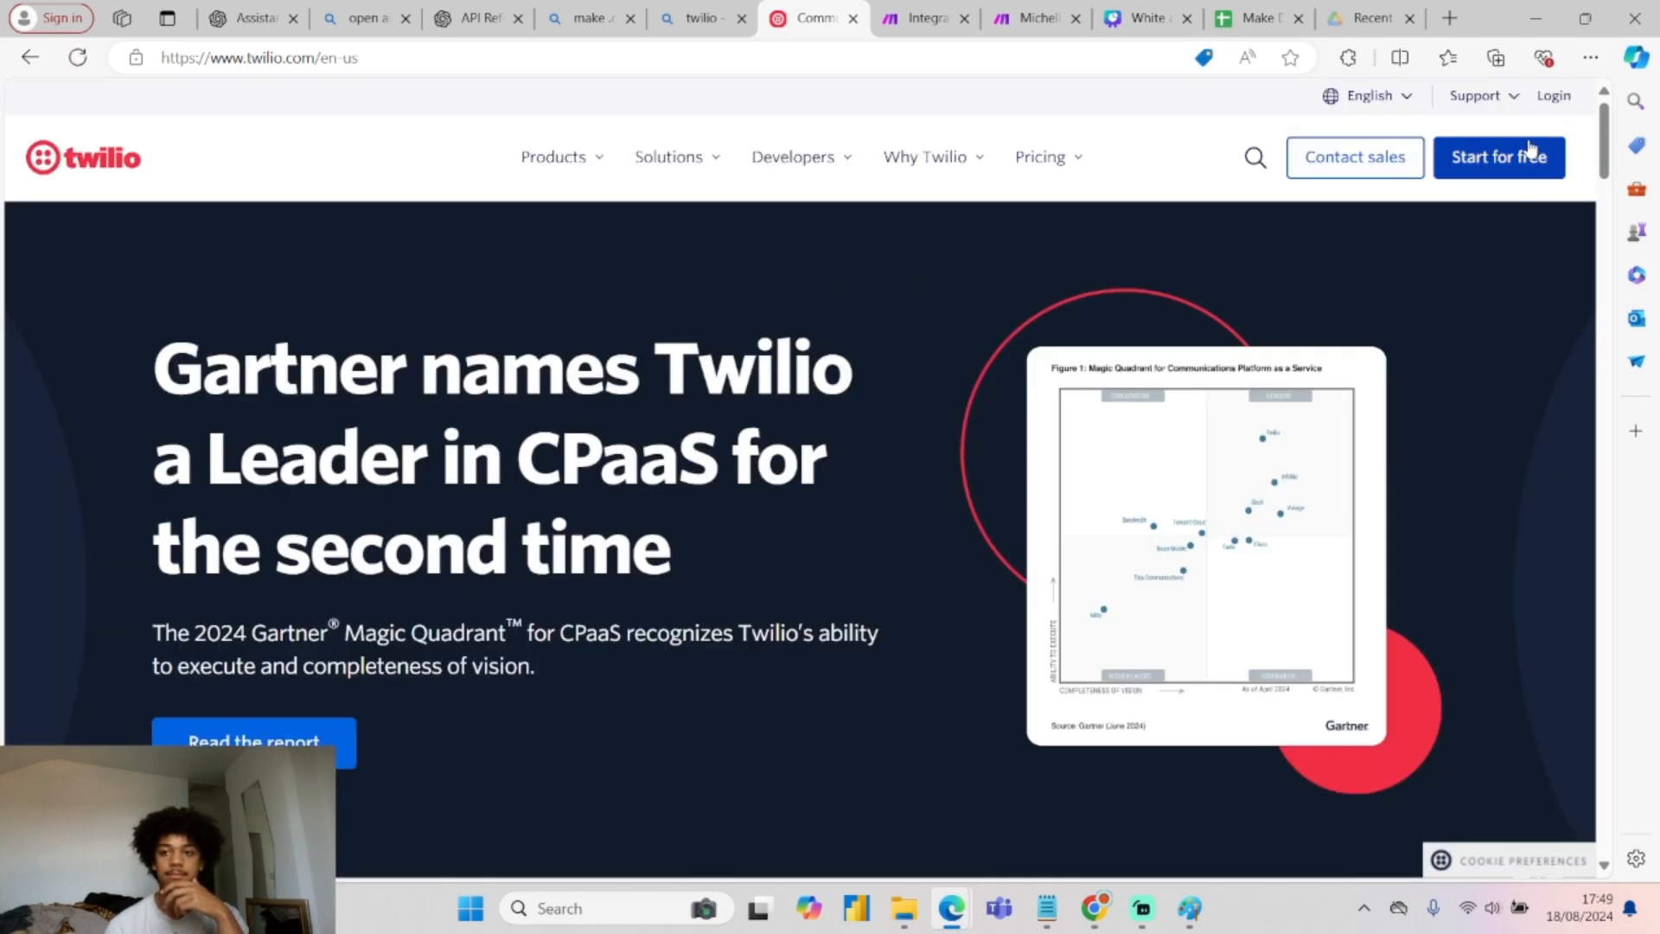
pyautogui.click(1529, 154)
pyautogui.write('efan')
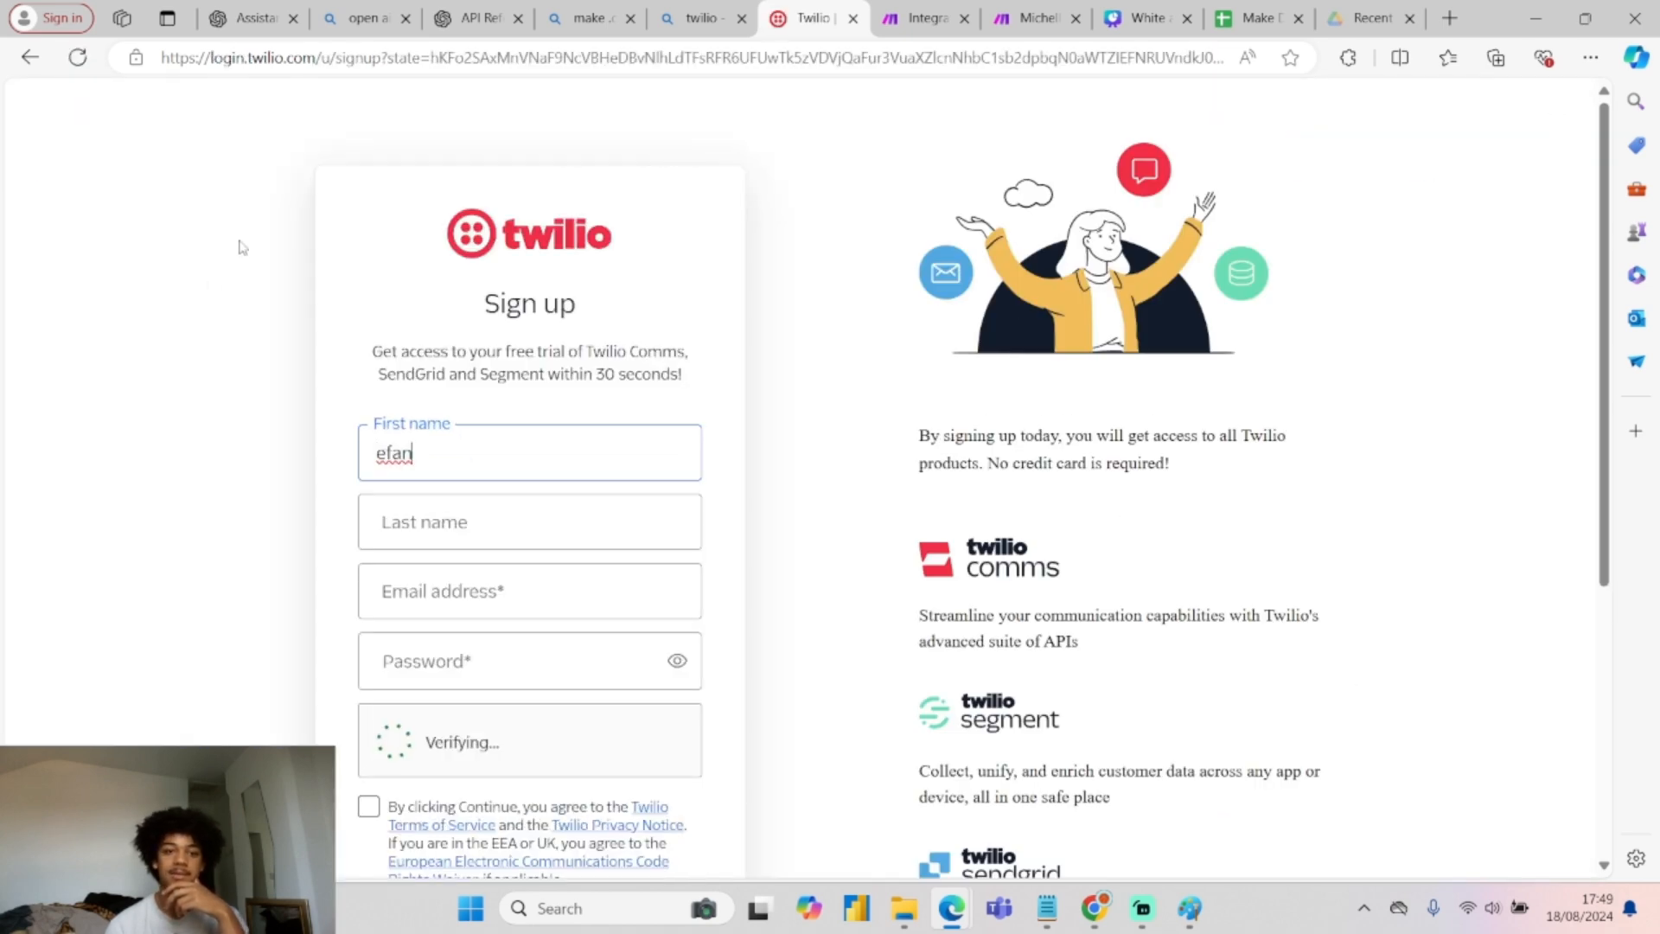
pyautogui.click(30, 57)
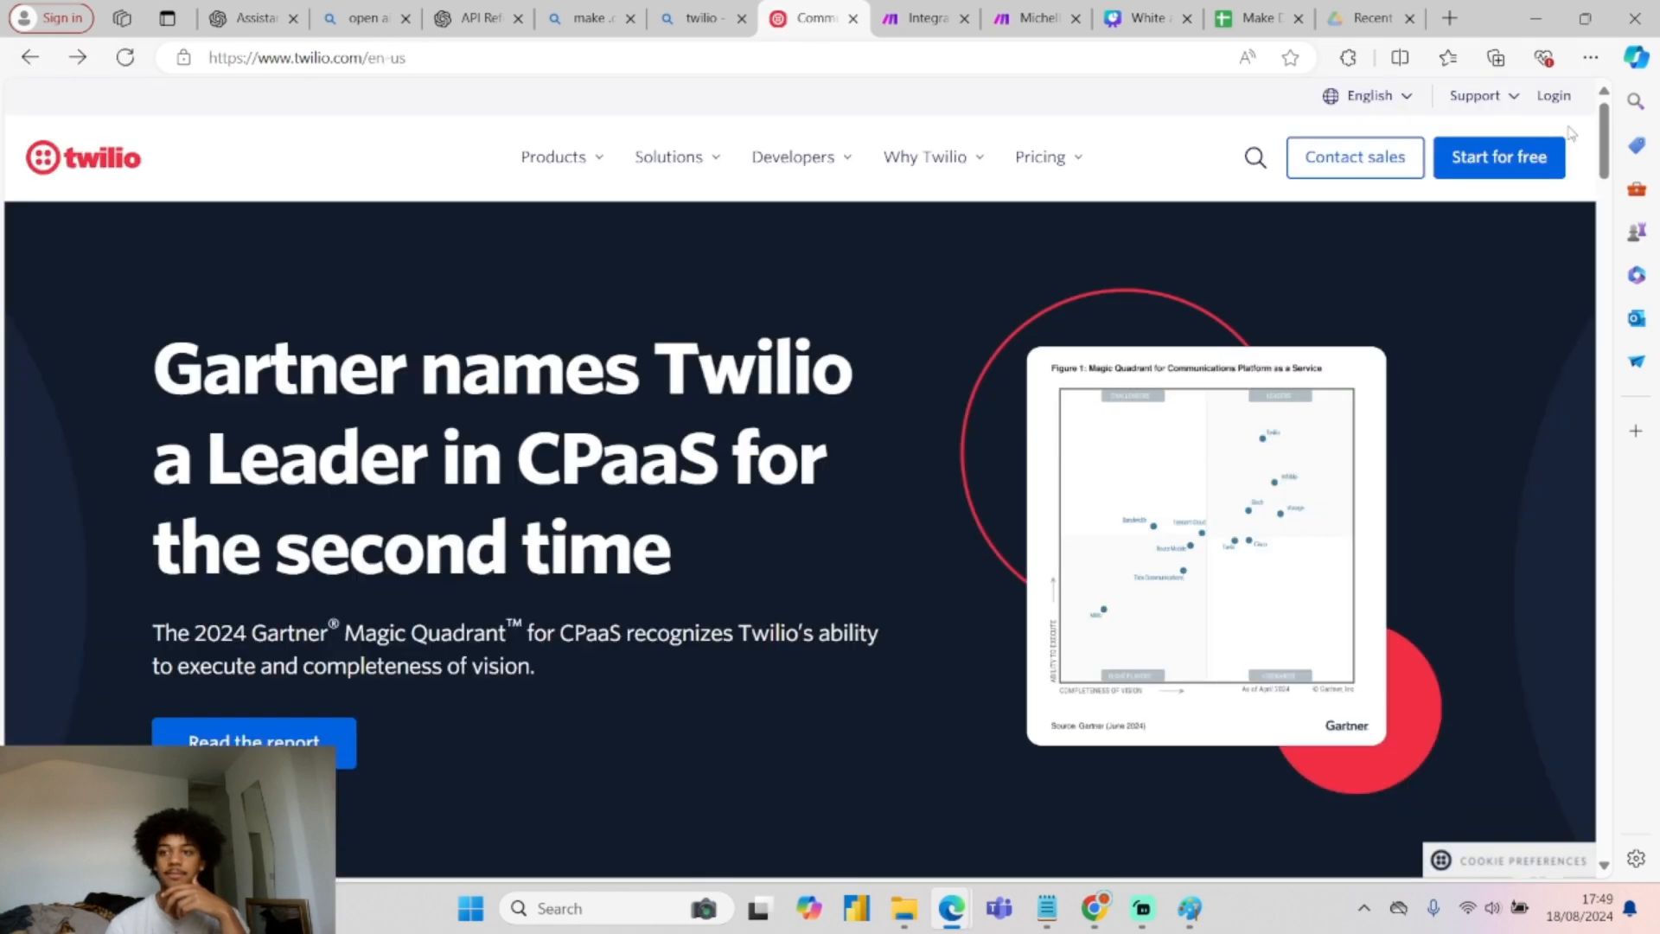
# Log in to Twilio with the saved email and choose the Google account to continue.
pyautogui.click(1556, 97)
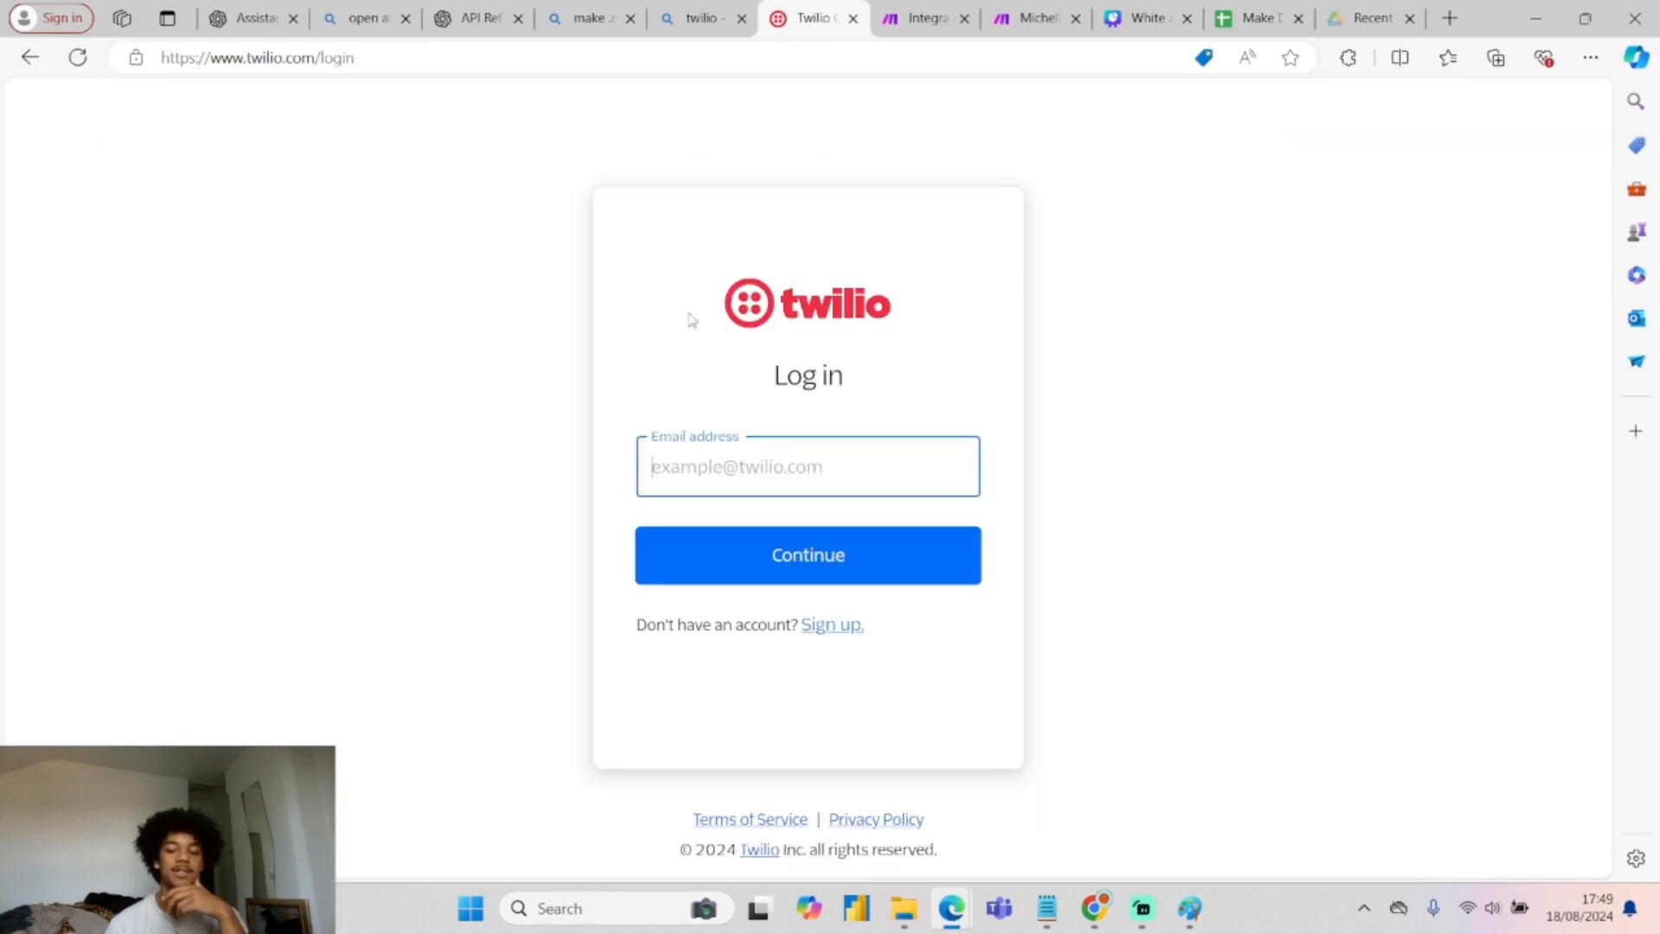
pyautogui.click(733, 467)
pyautogui.click(745, 551)
pyautogui.click(745, 554)
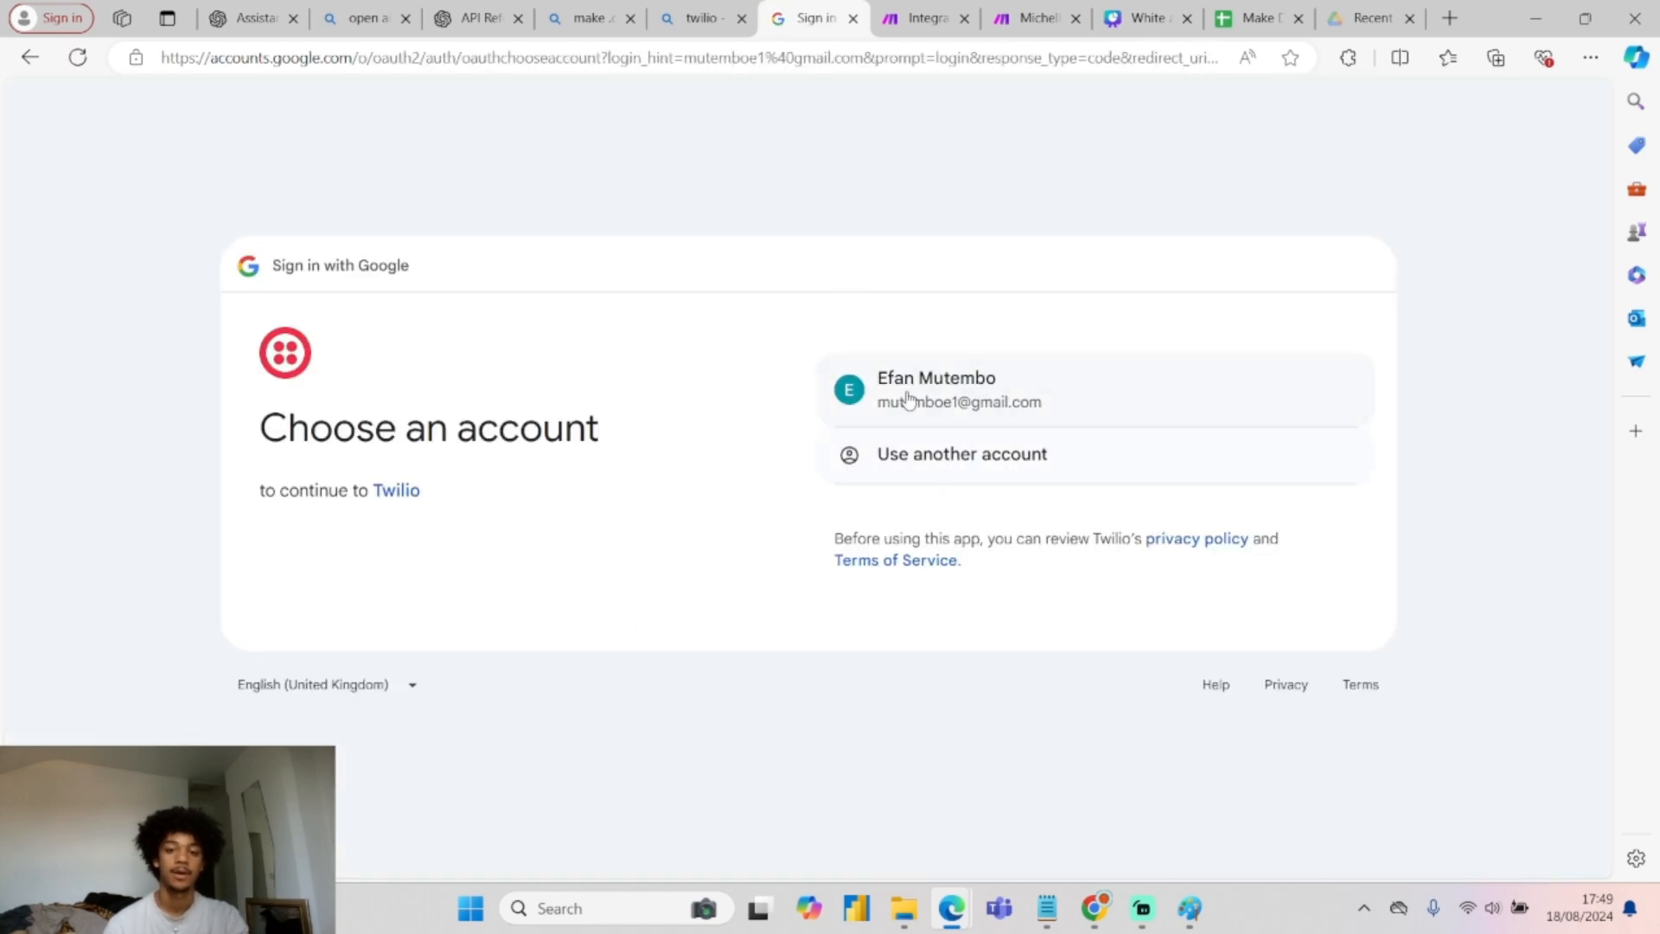
pyautogui.click(908, 396)
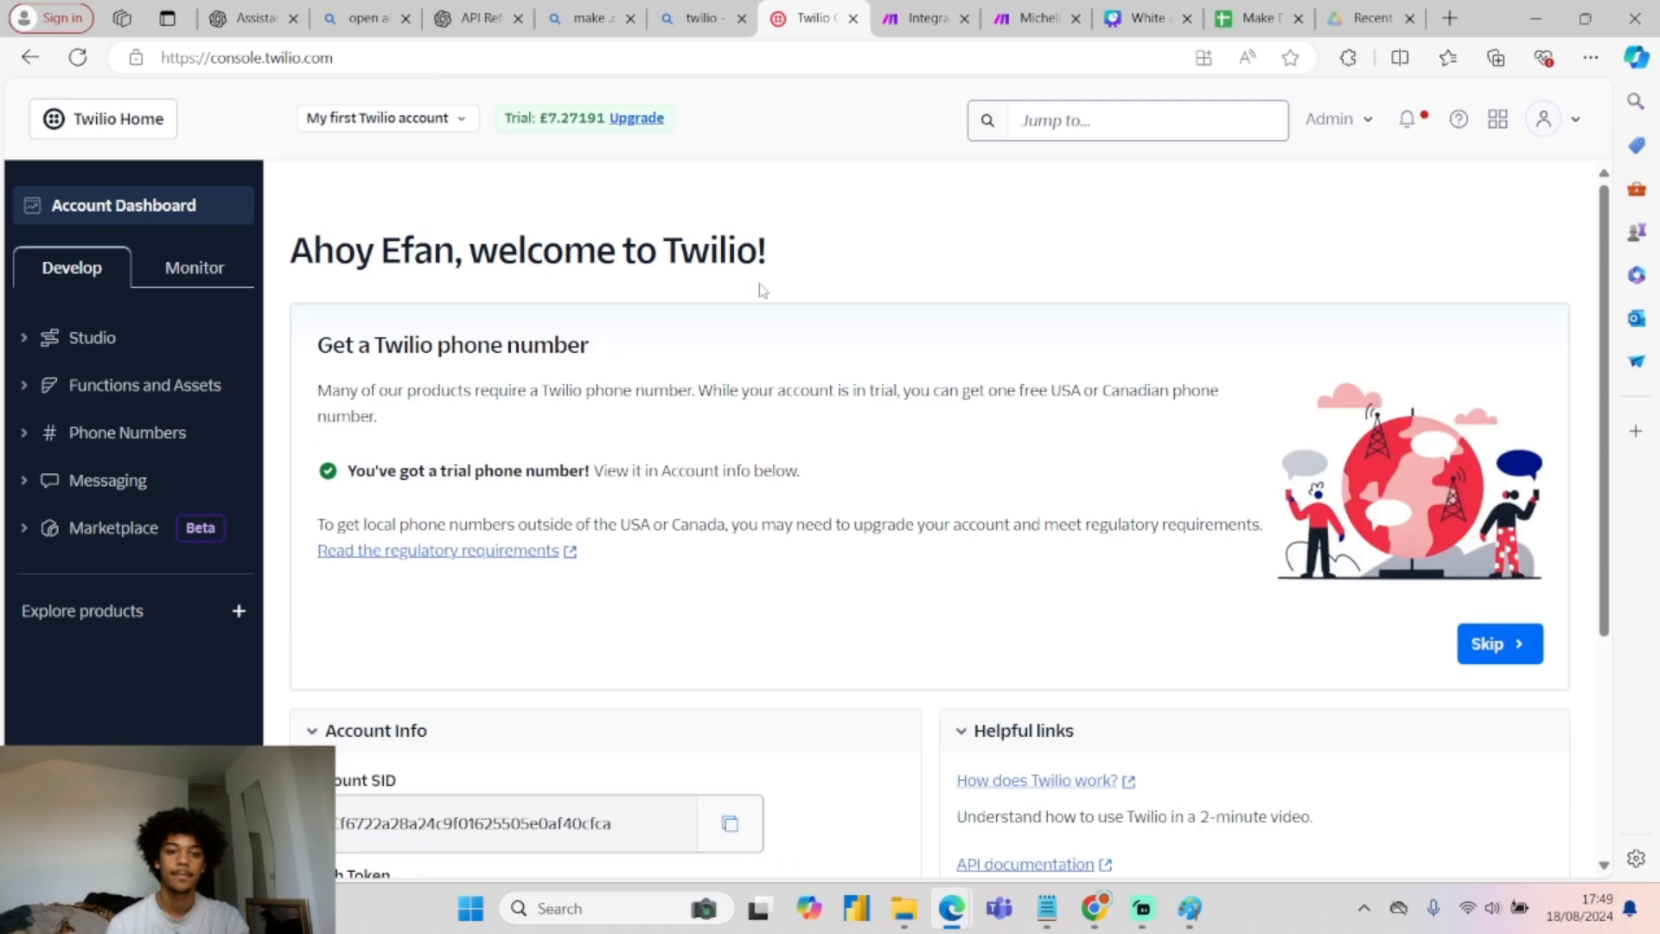
# Go to Phone Numbers > Manage > Active numbers and scroll to the trial GB number.
pyautogui.scroll(-4, 741, 352)
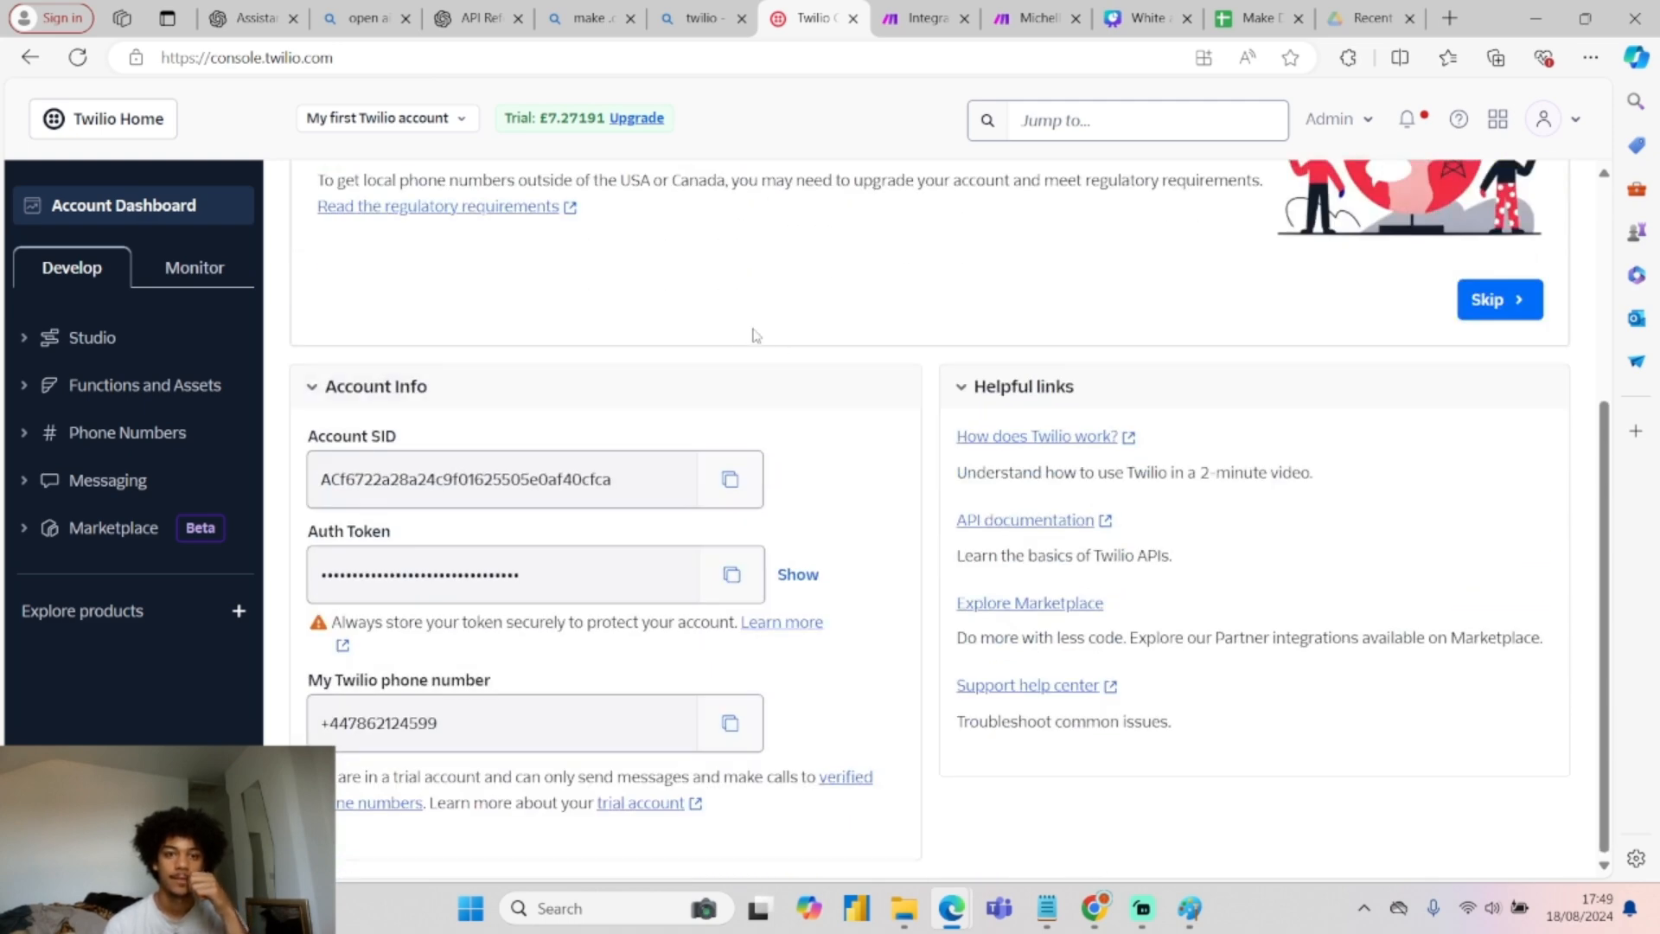
pyautogui.scroll(4, 582, 478)
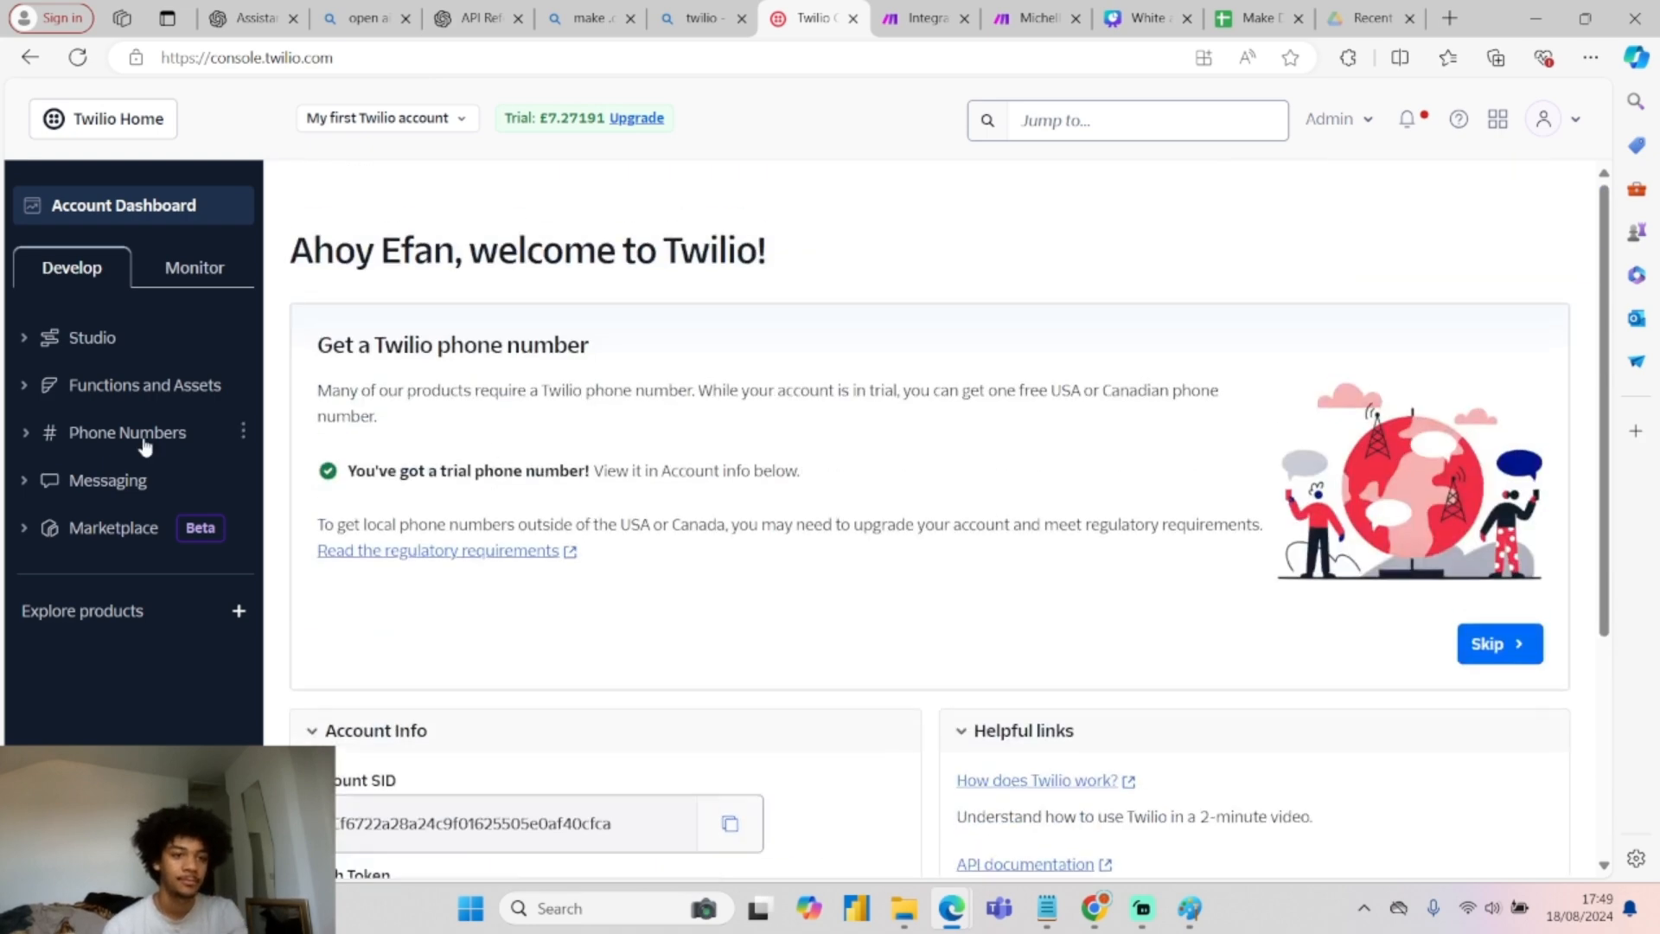
pyautogui.click(144, 443)
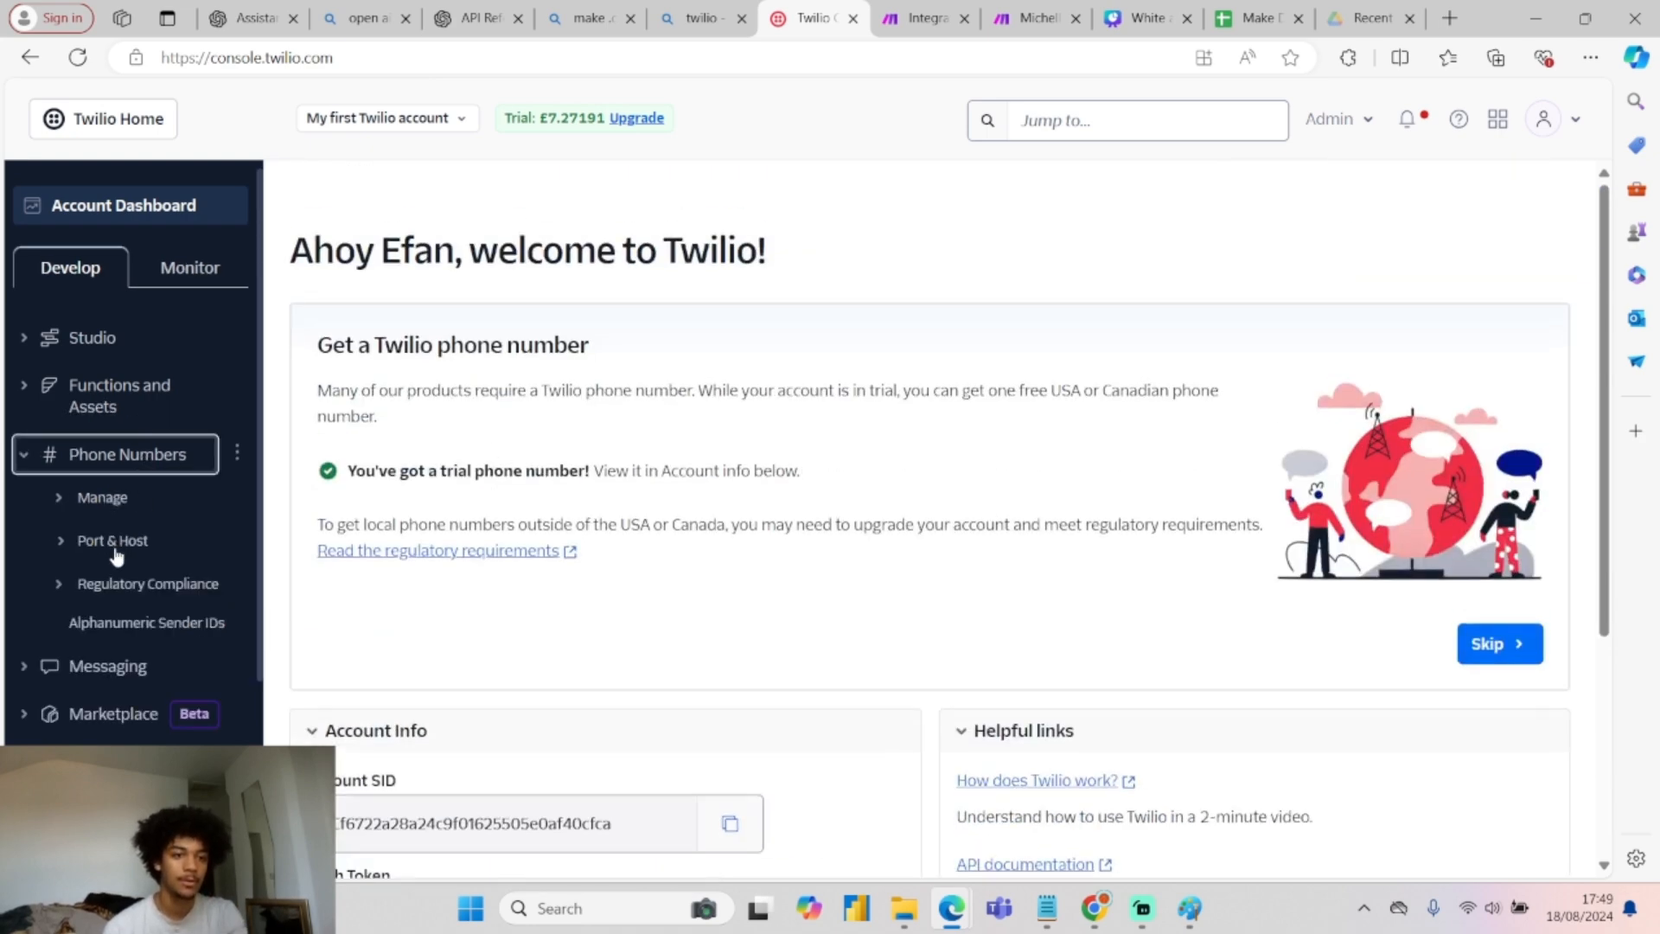
pyautogui.click(103, 503)
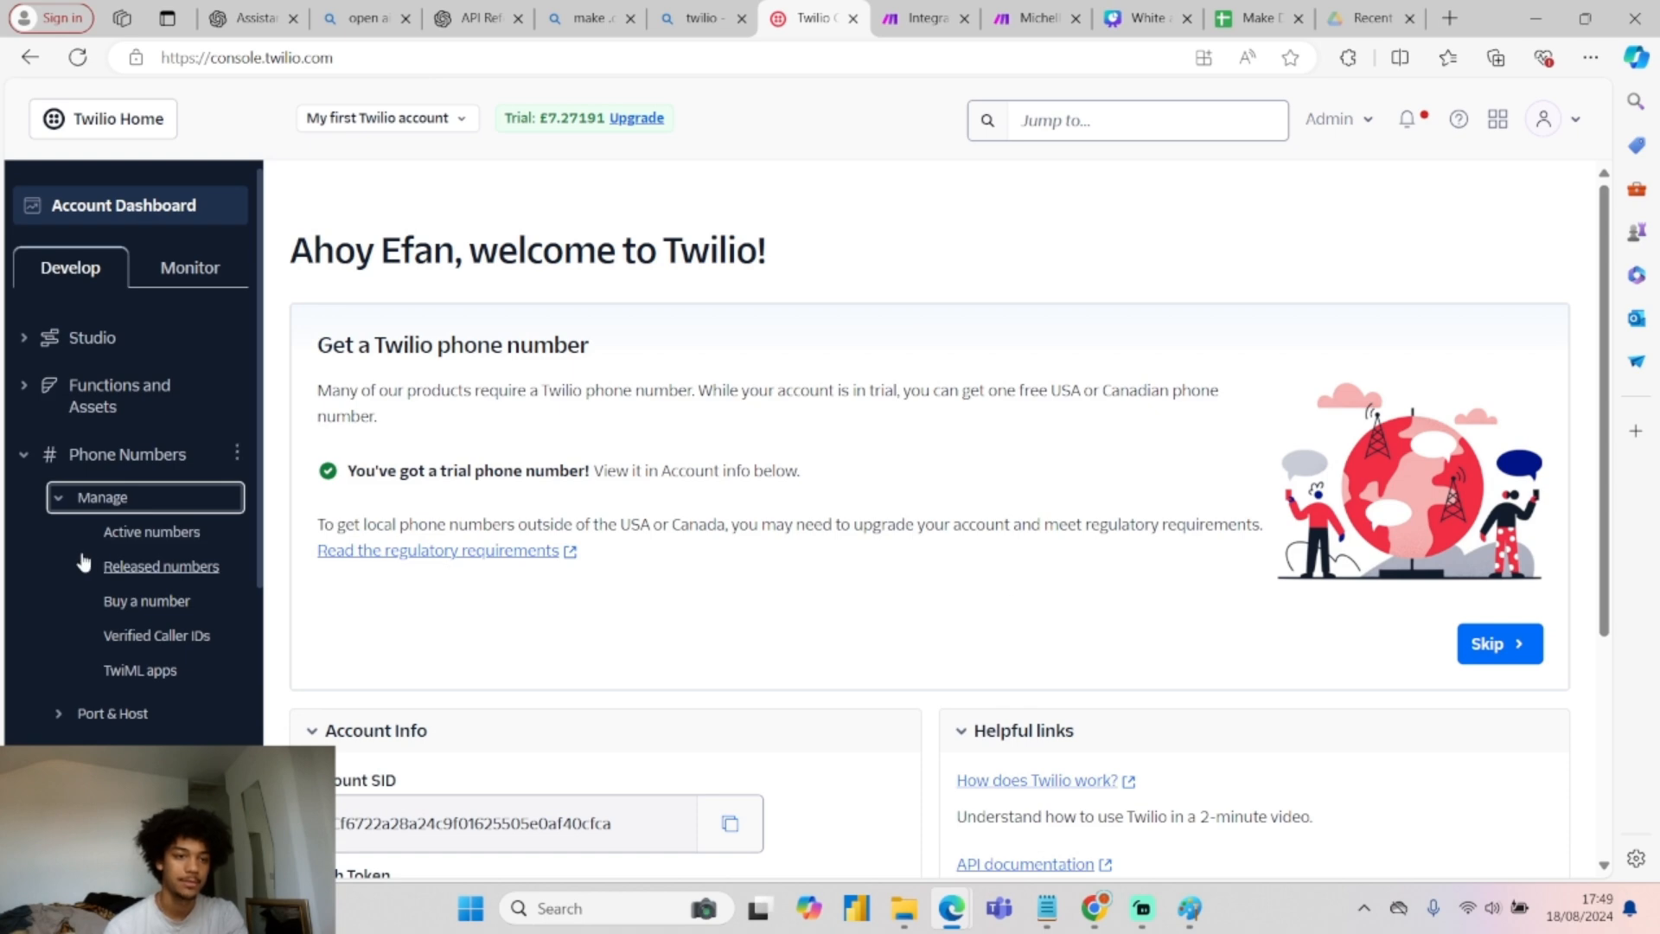
pyautogui.click(142, 533)
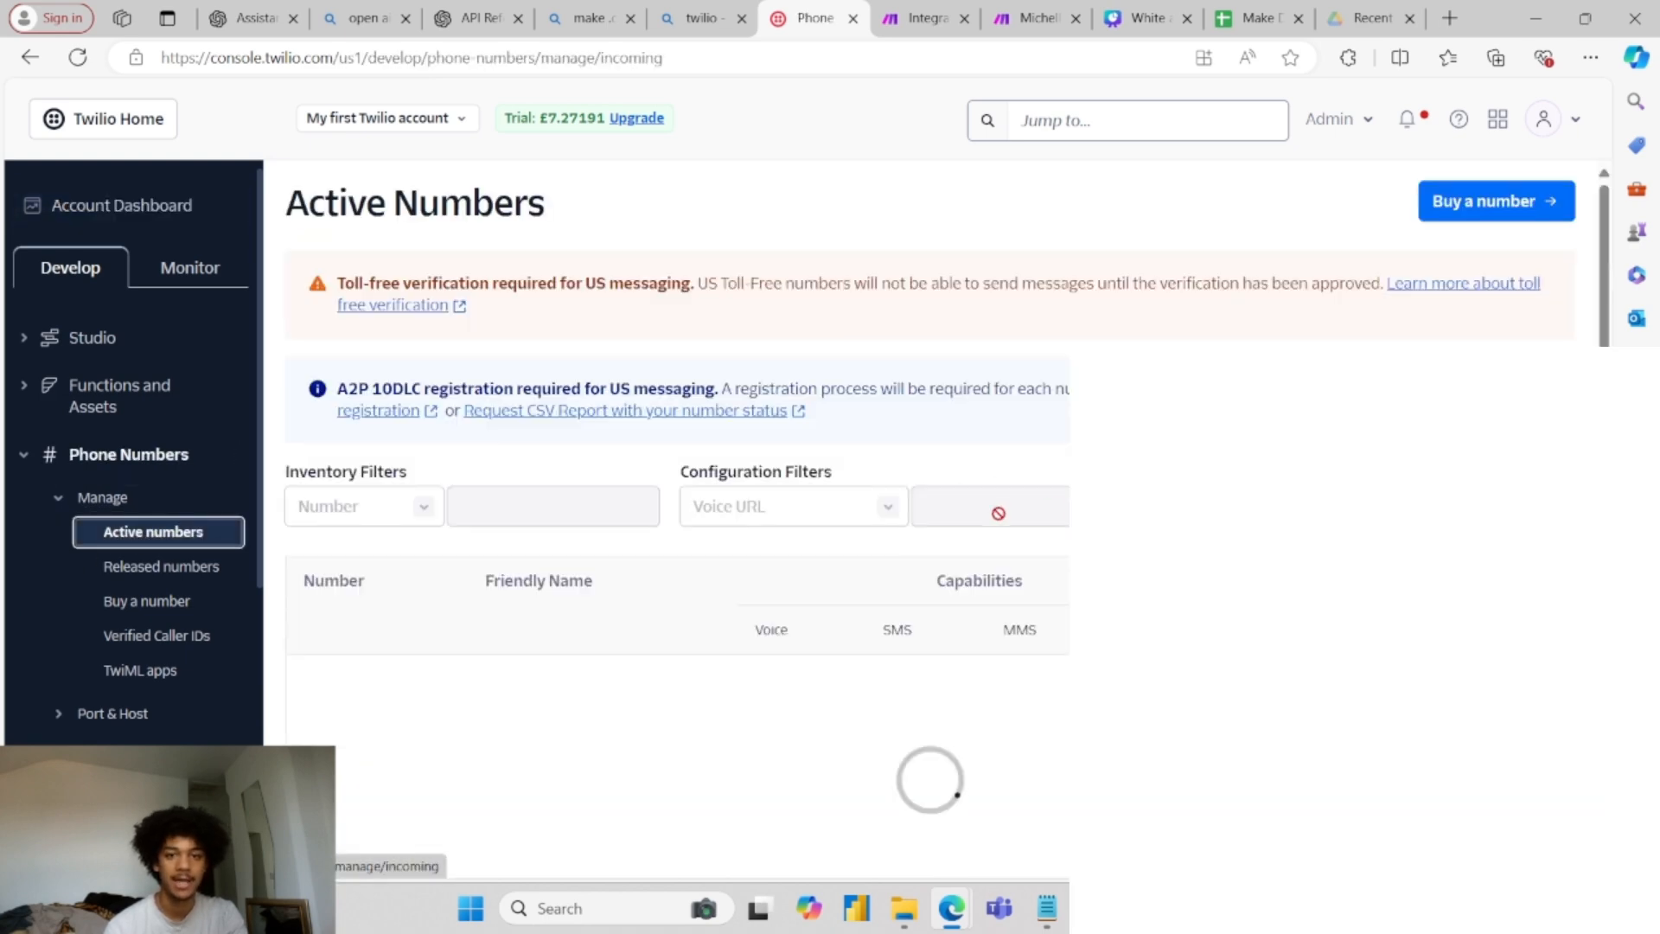
pyautogui.scroll(-3, 773, 510)
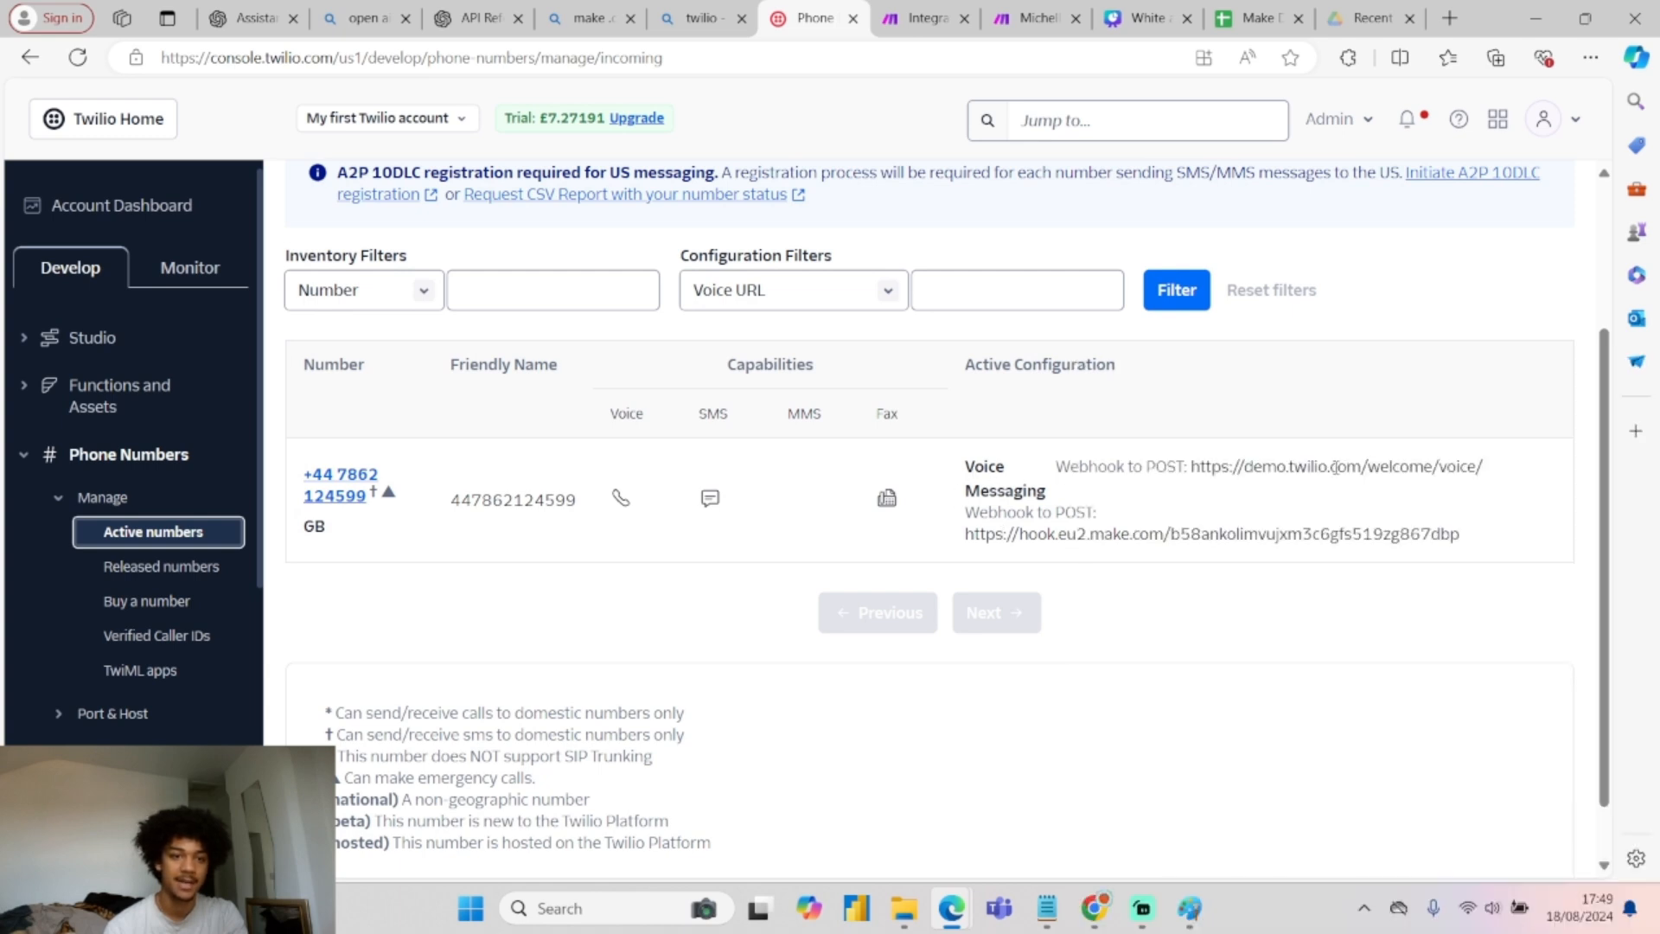
# Open the trial number's Messaging Configuration, focus its incoming-message URL, then view Make's webhook dialog.
pyautogui.click(350, 495)
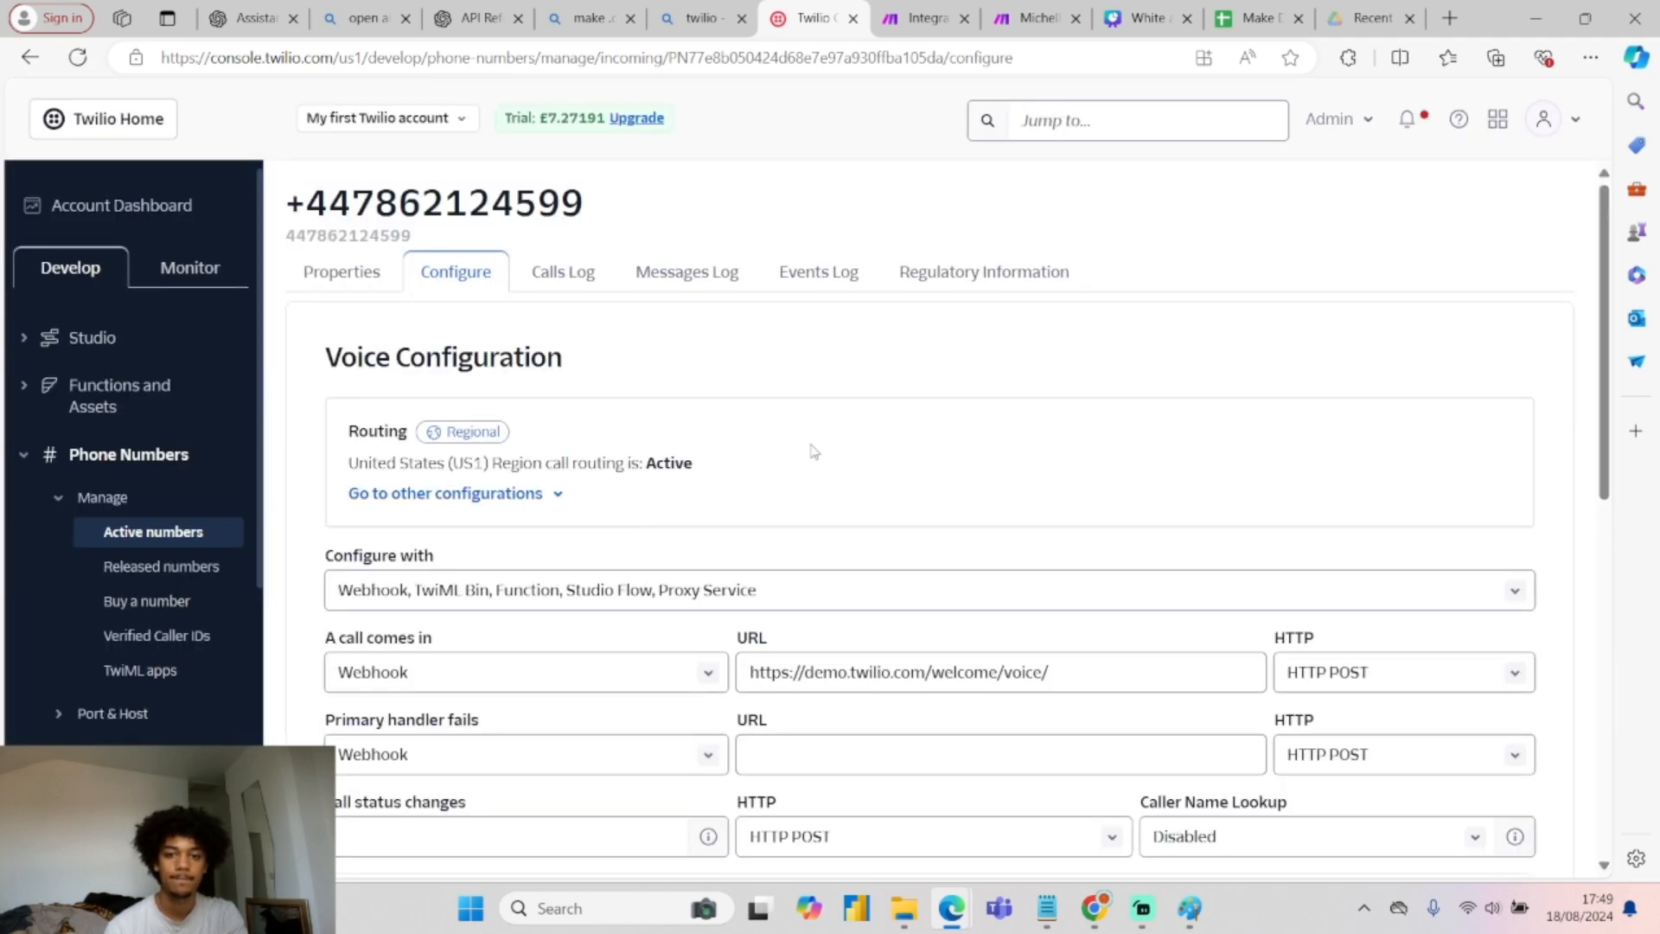
pyautogui.scroll(-4, 817, 441)
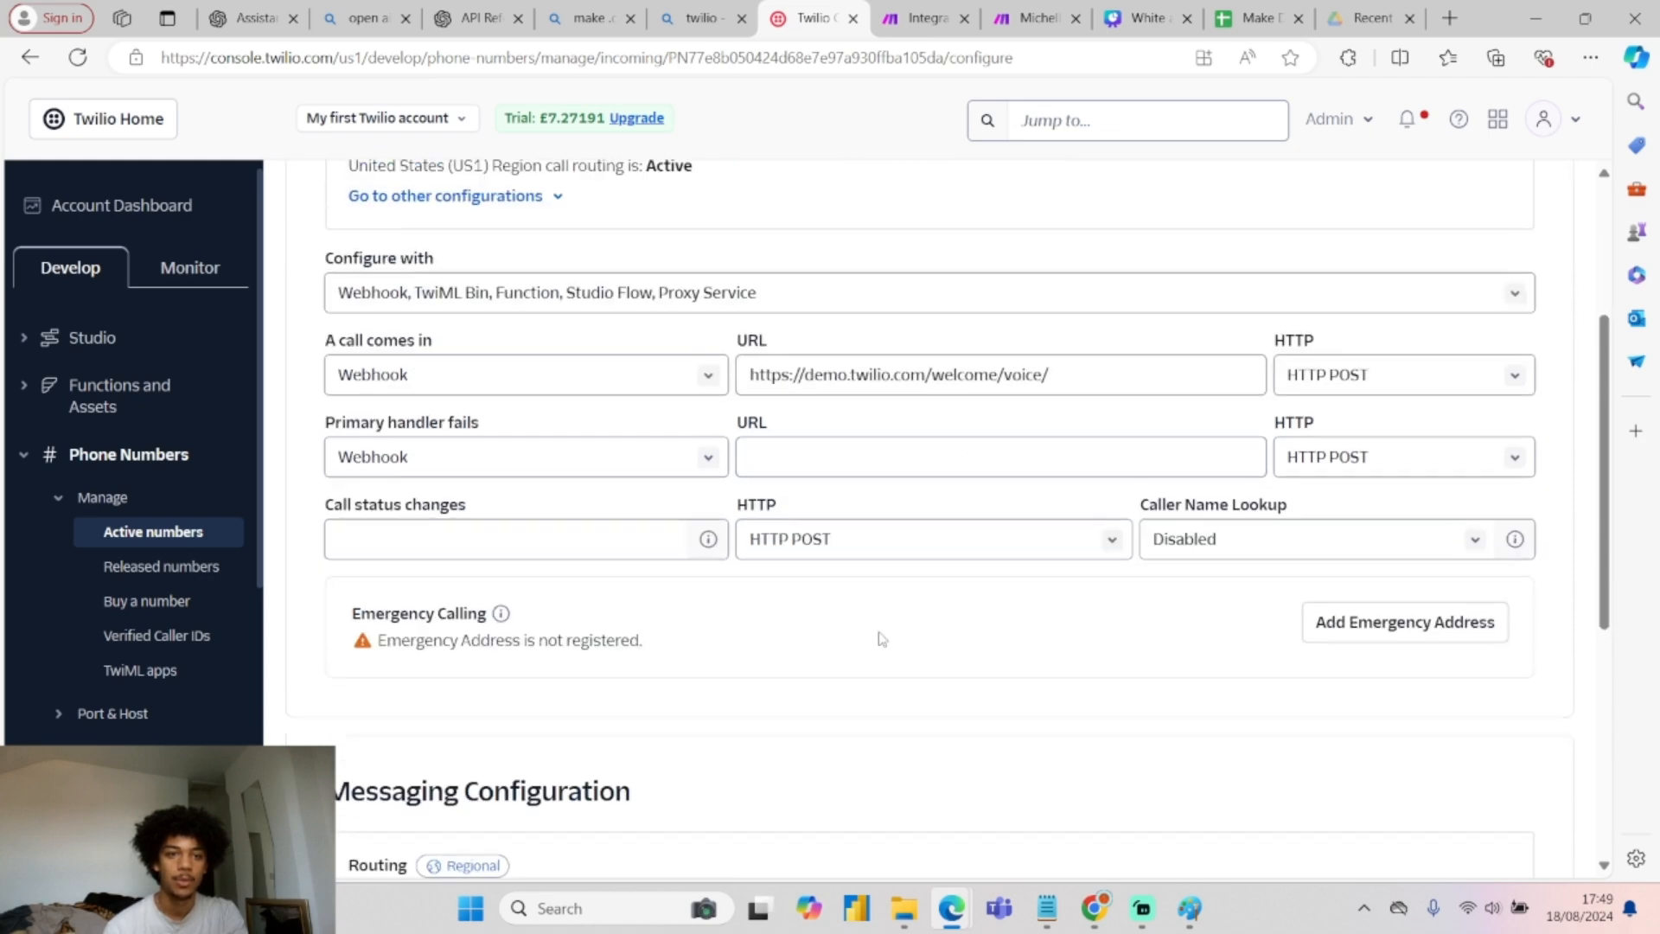
pyautogui.scroll(1, 879, 638)
pyautogui.scroll(-4, 900, 494)
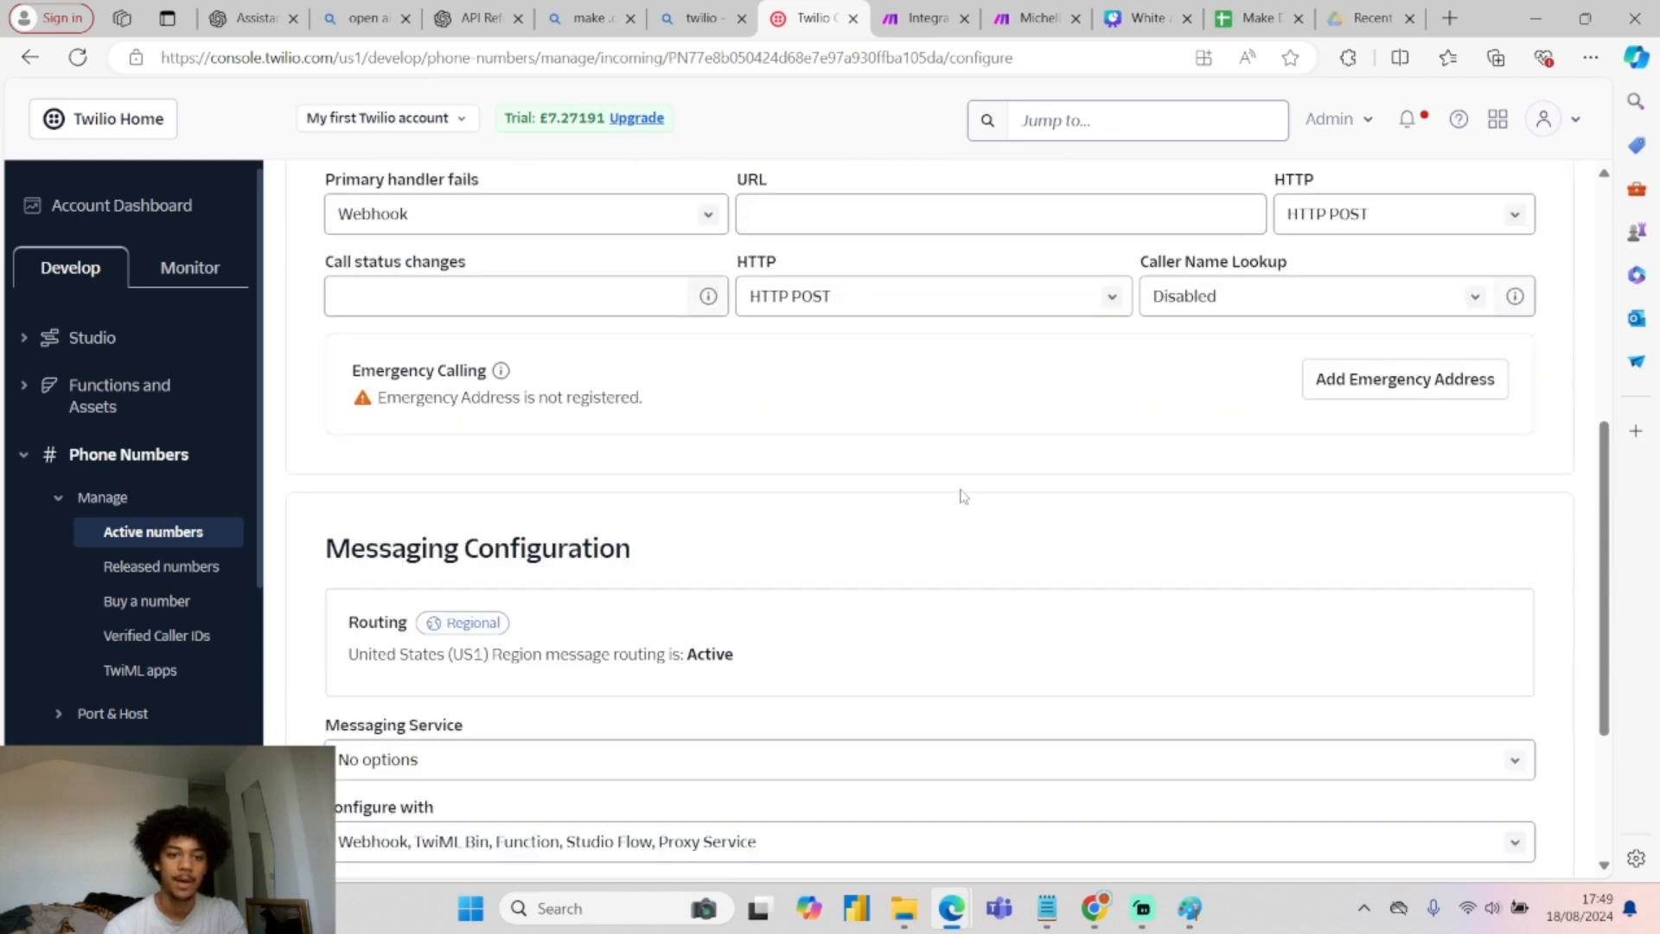
pyautogui.scroll(4, 960, 510)
pyautogui.scroll(1, 934, 519)
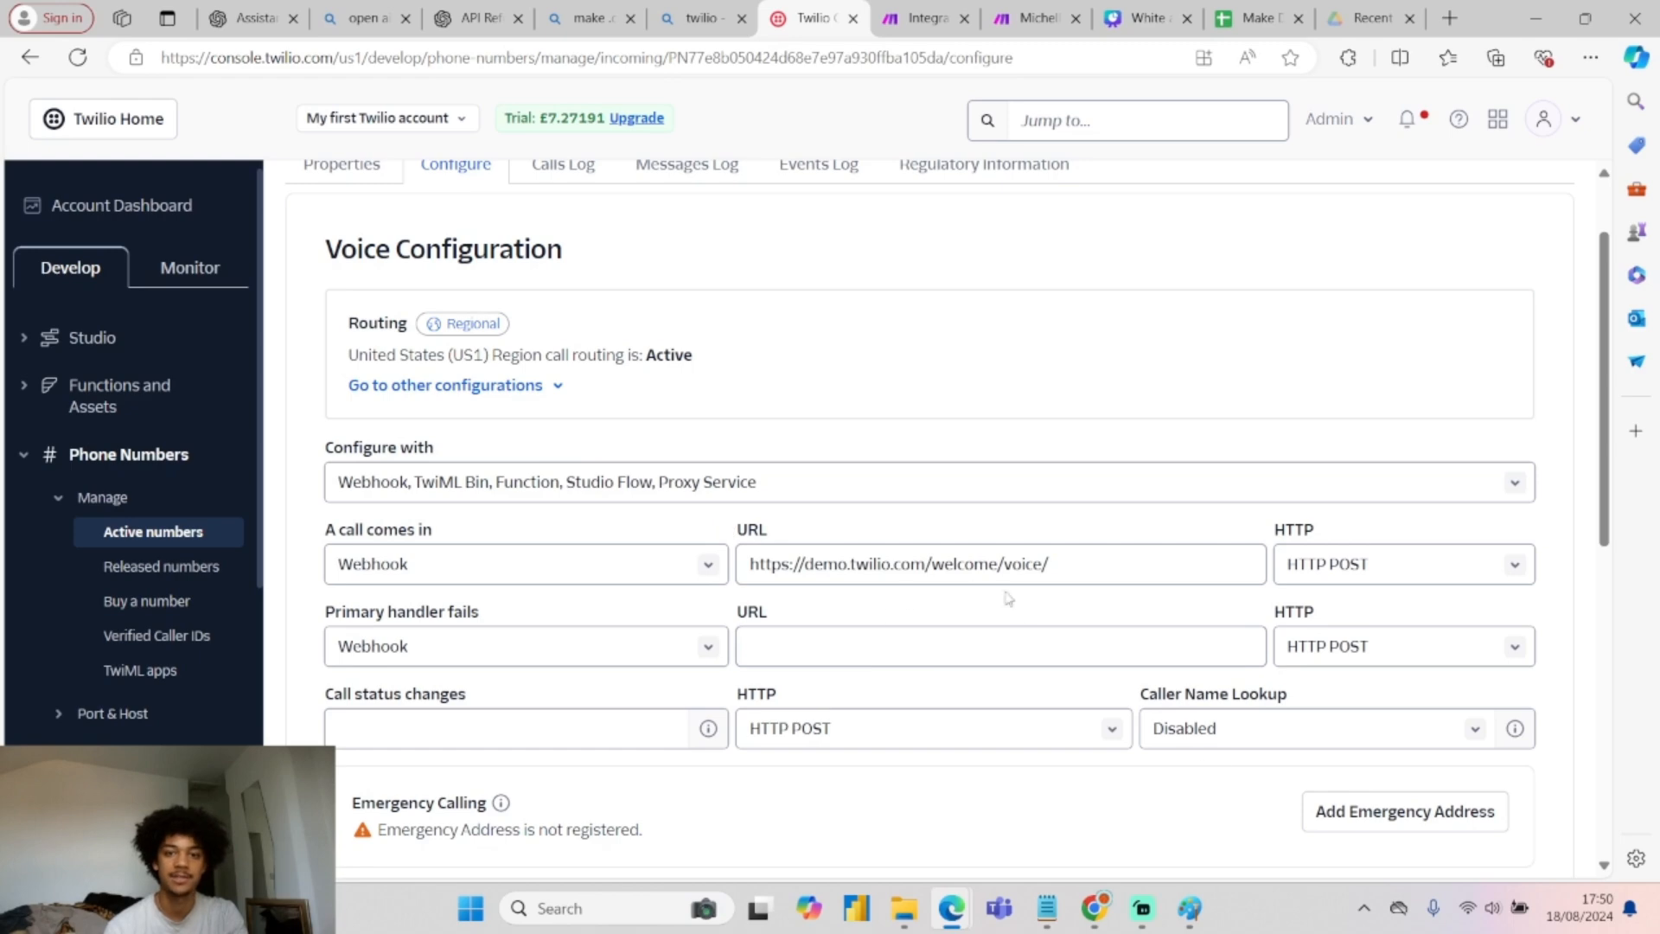
pyautogui.scroll(-5, 952, 588)
pyautogui.click(976, 659)
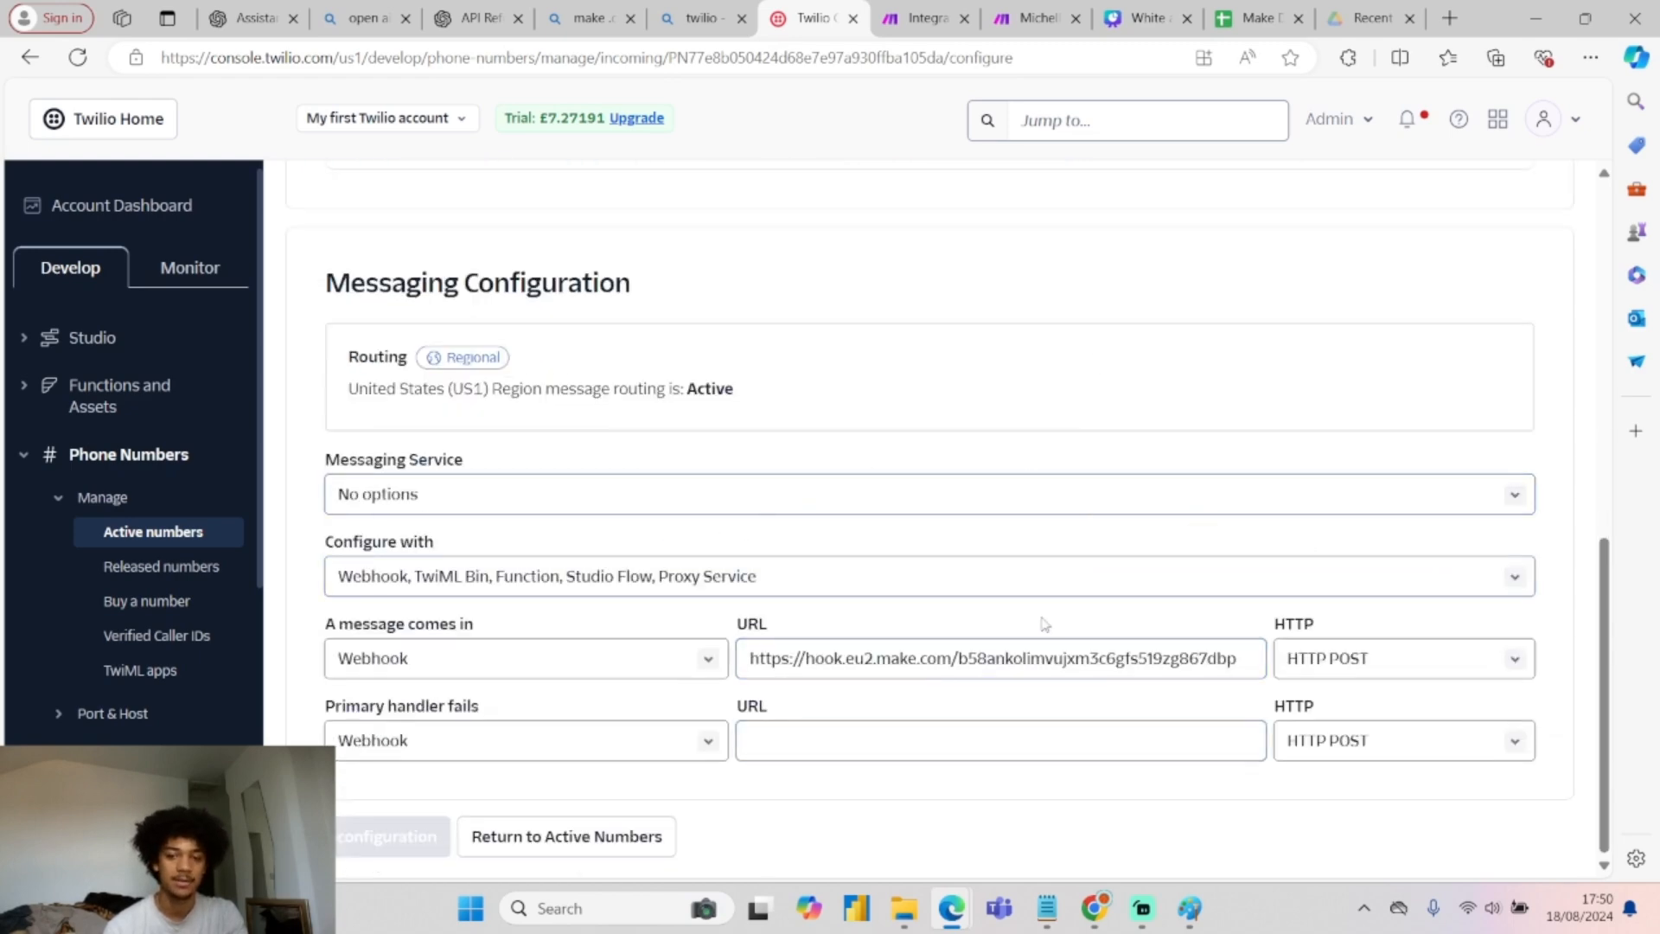
pyautogui.click(924, 18)
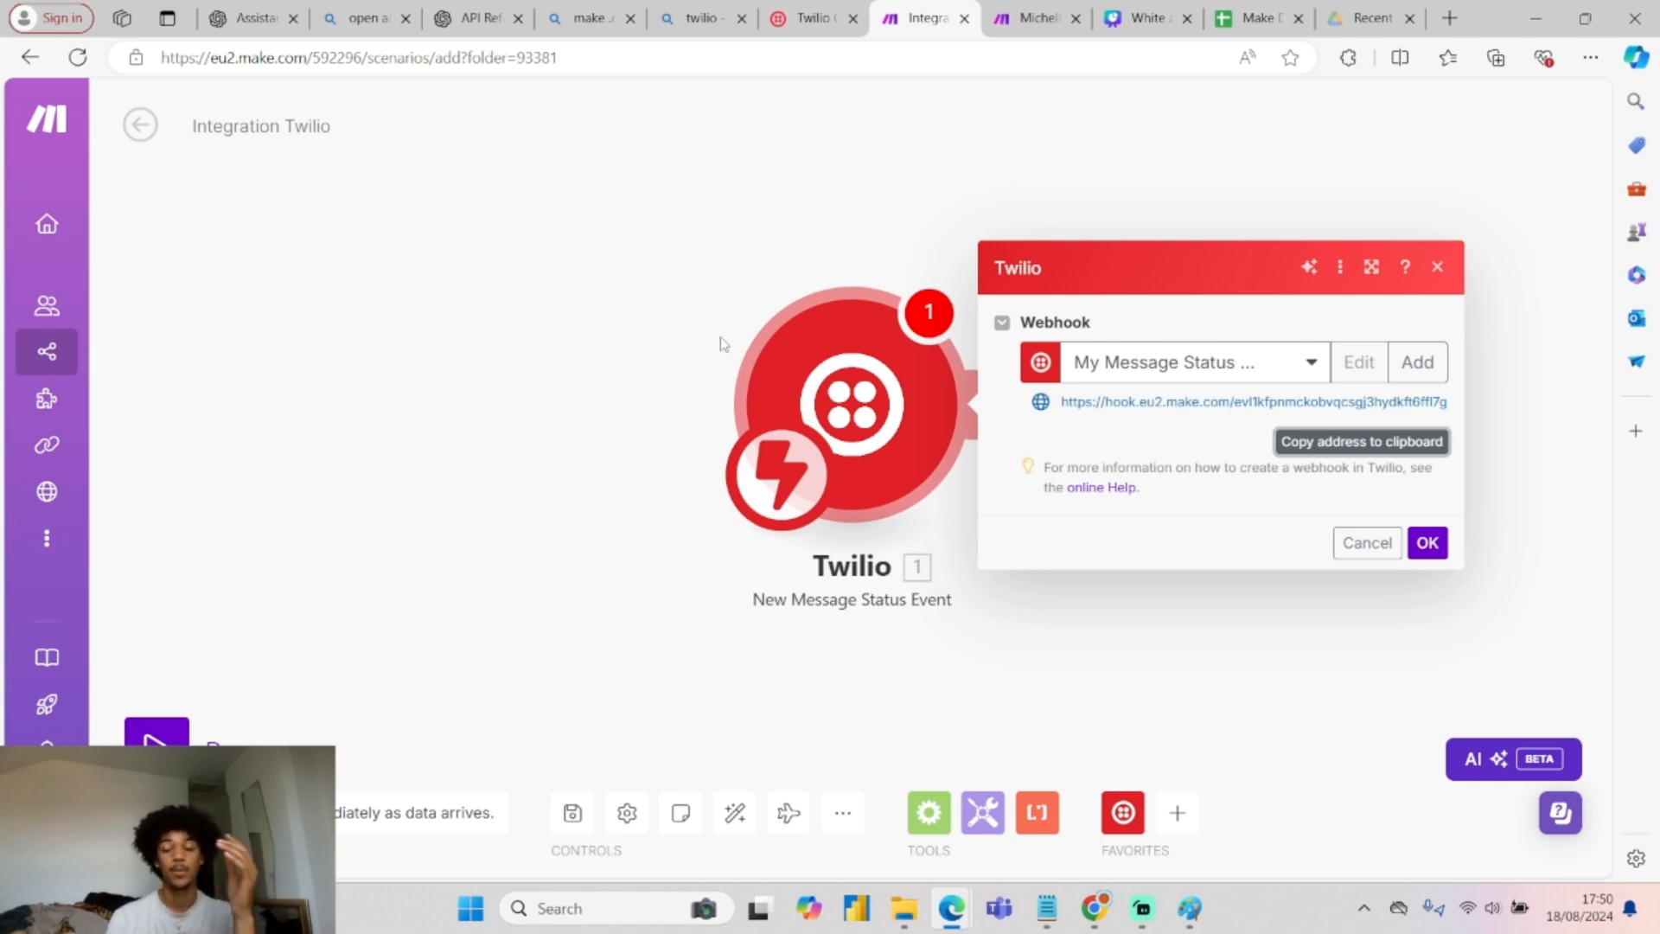
# Copy Make's webhook address into the 'A message comes in' URL, replacing the old one, and save.
pyautogui.click(810, 17)
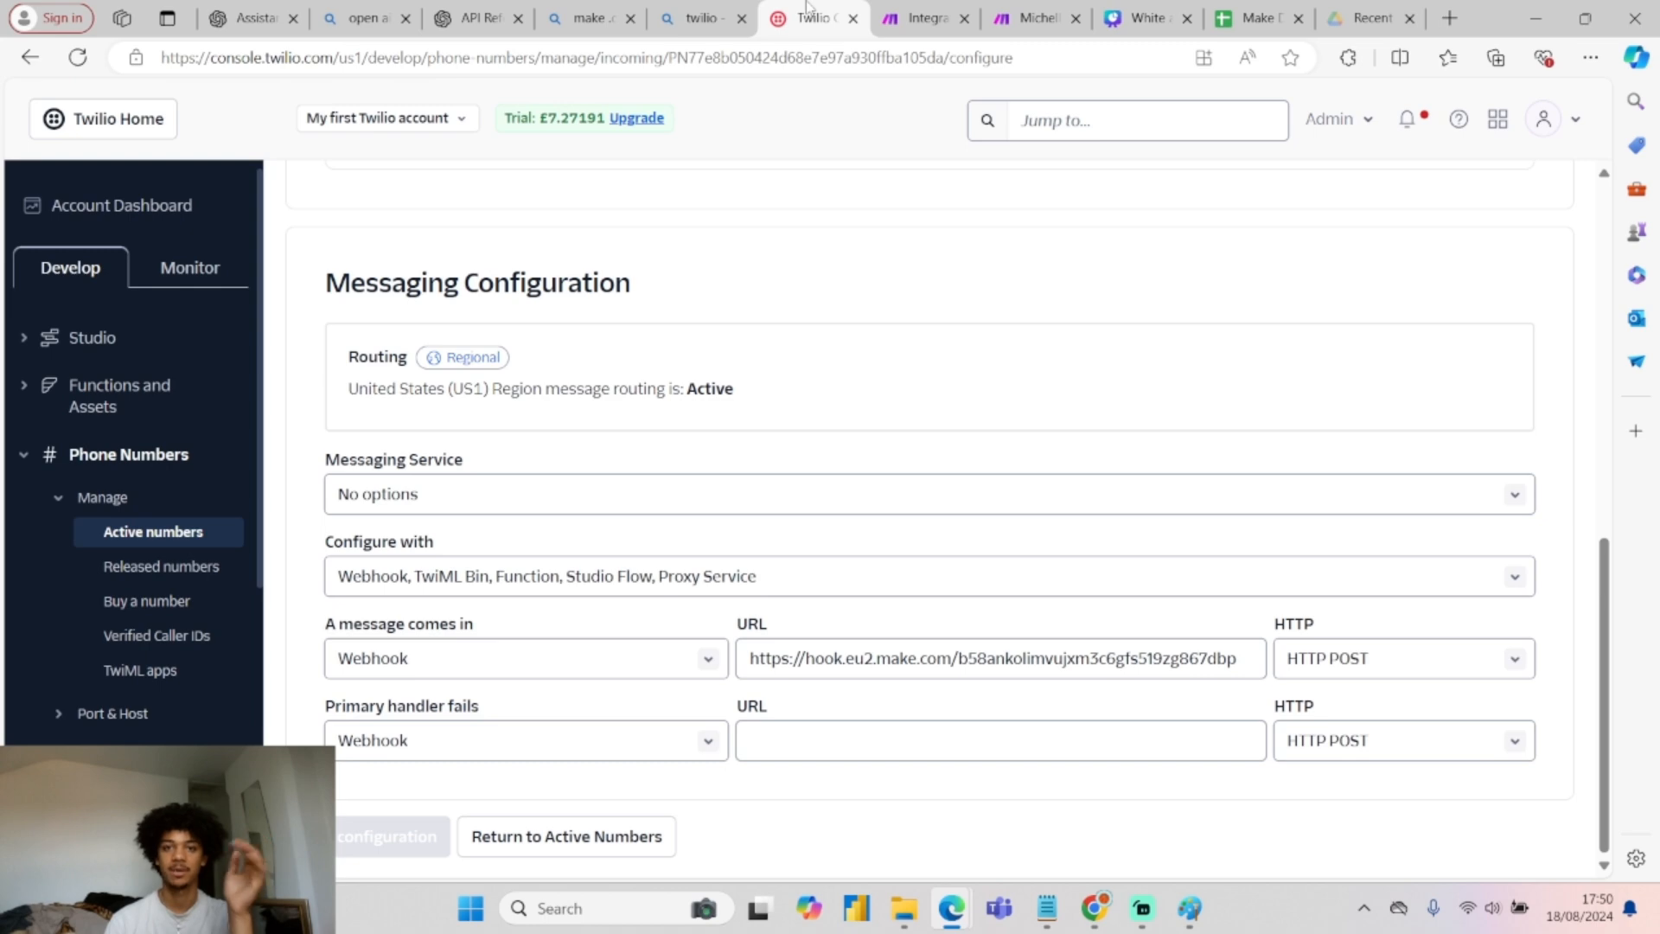
pyautogui.click(923, 18)
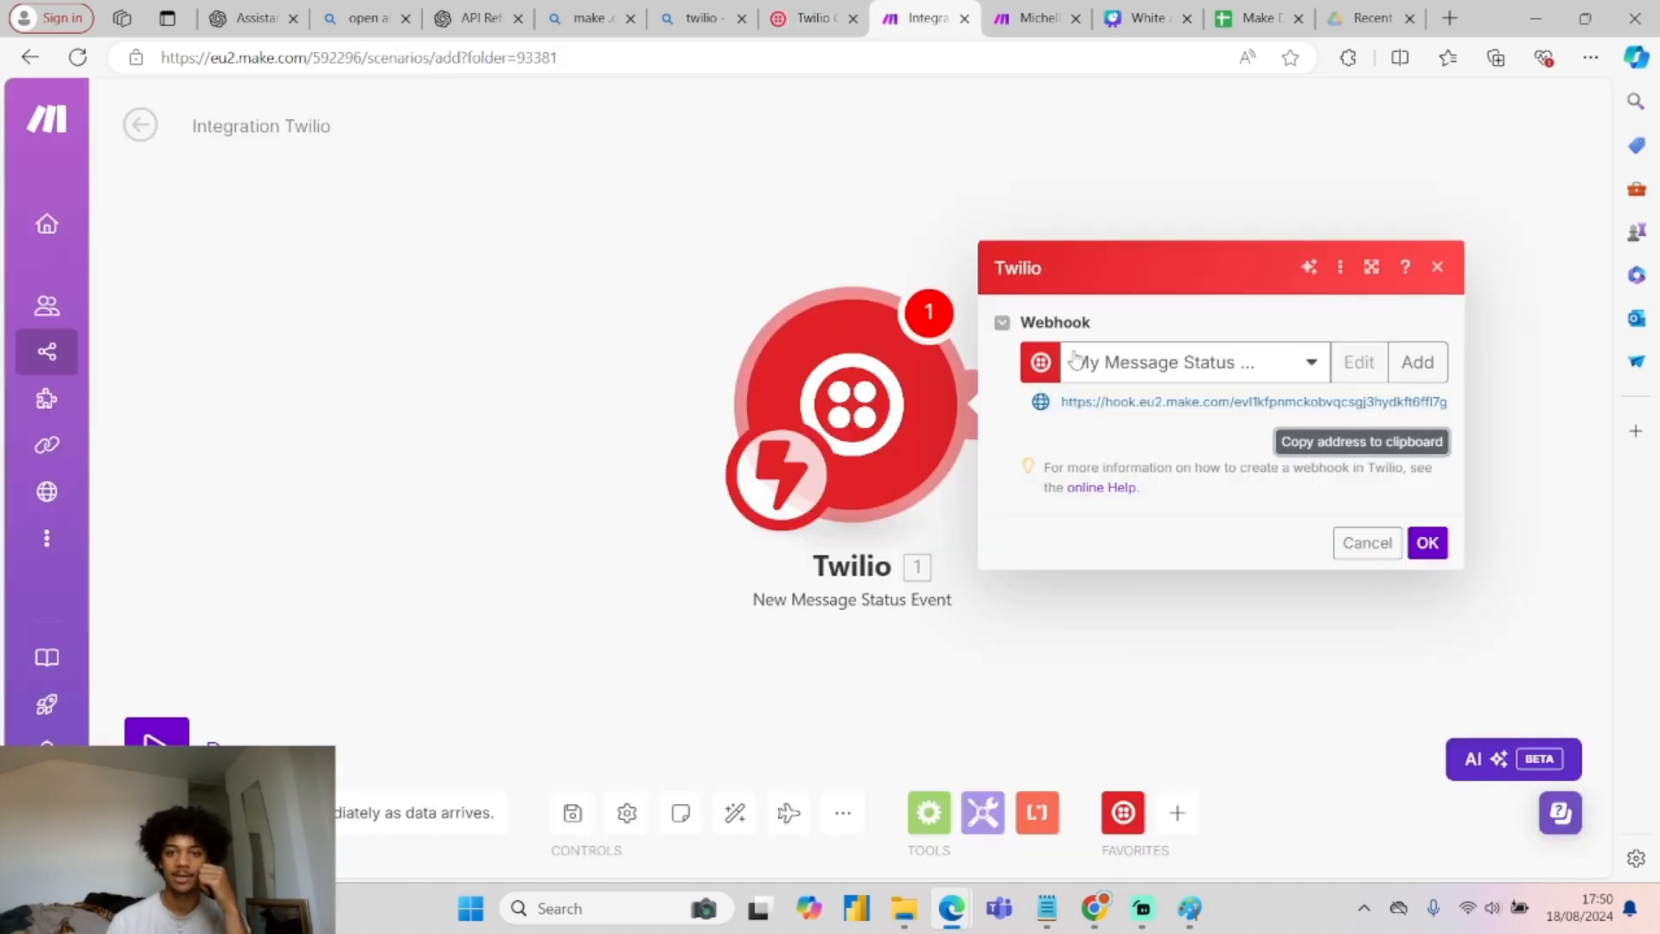
pyautogui.click(1428, 542)
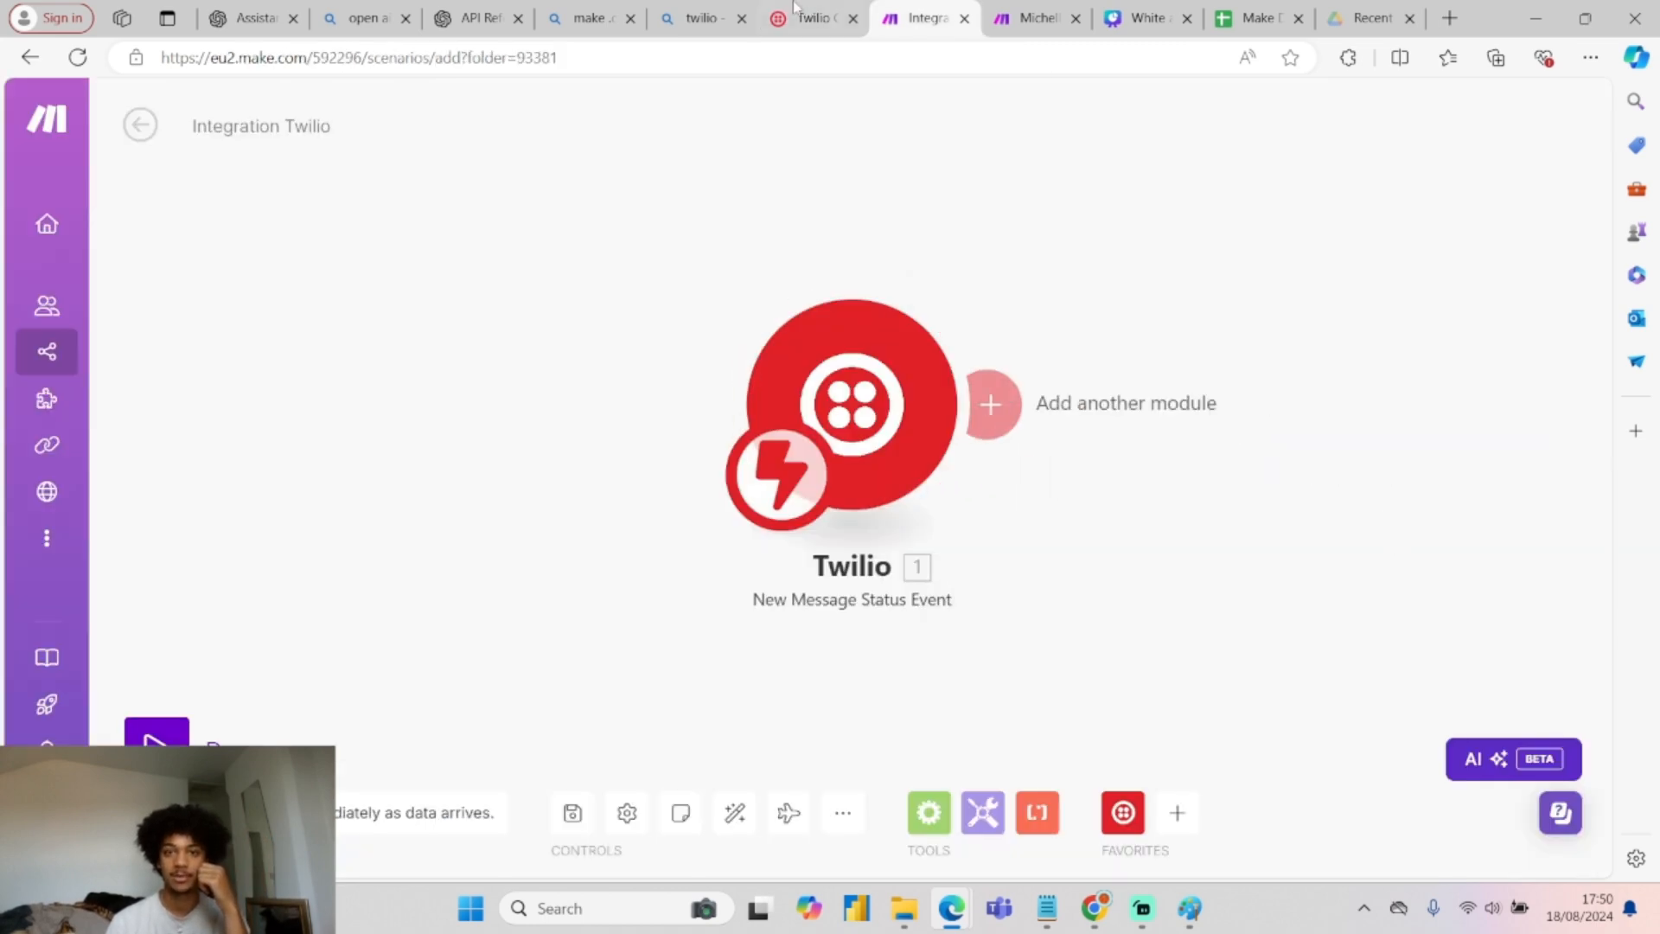
pyautogui.click(810, 17)
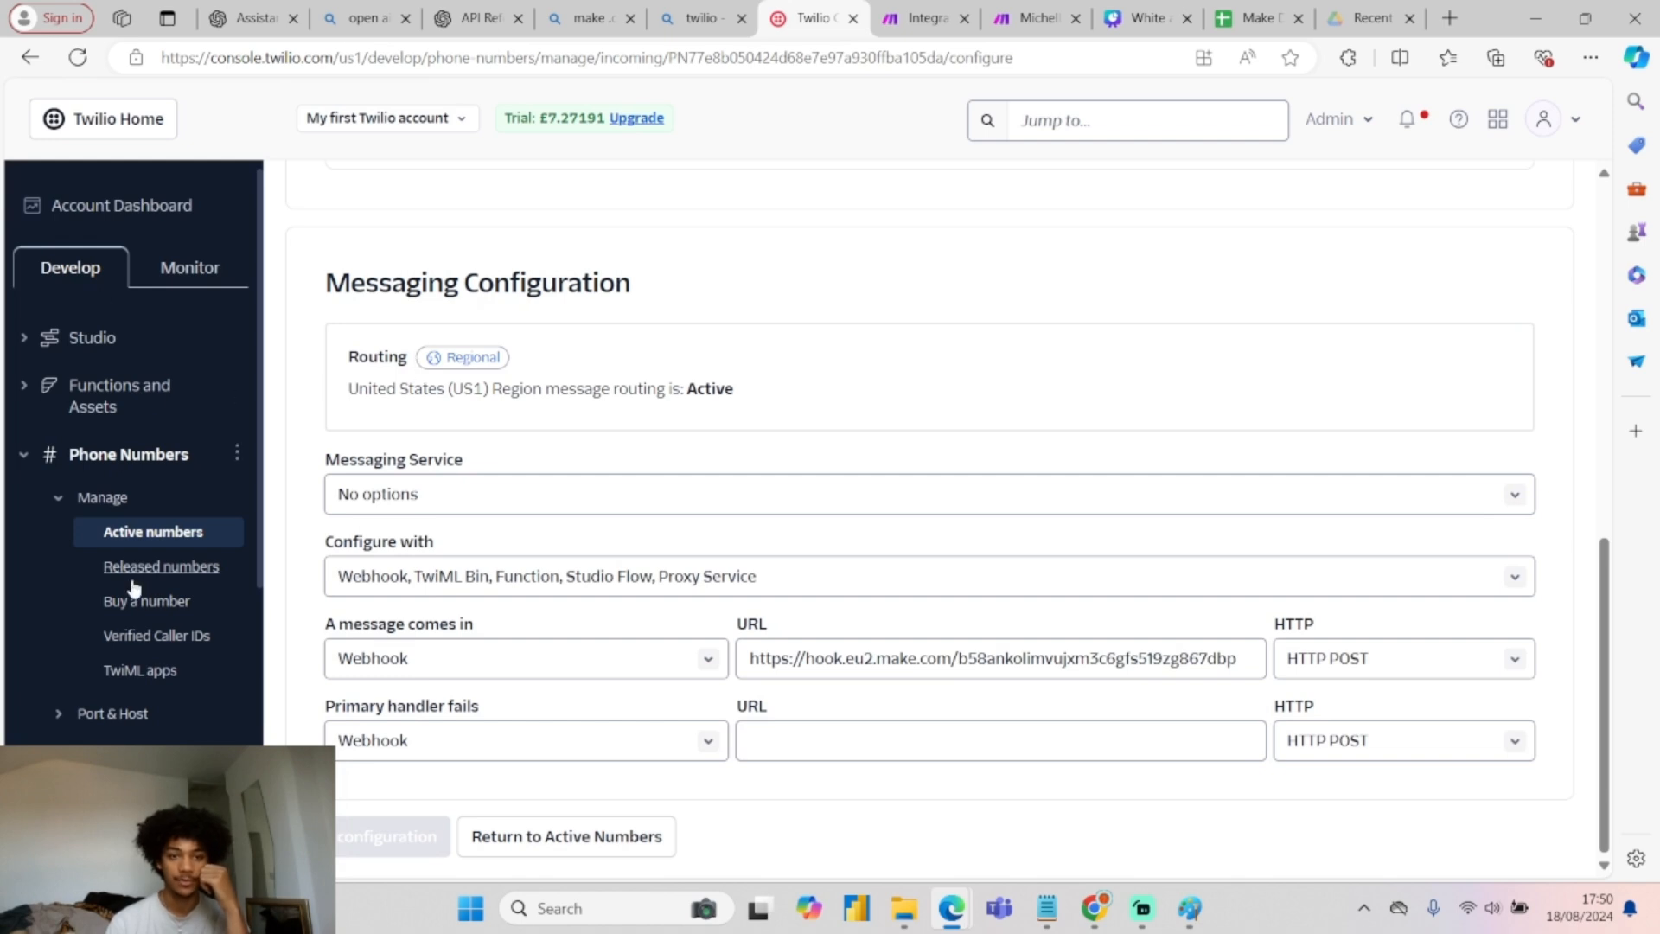
pyautogui.click(1031, 658)
pyautogui.hotkey('ctrl', 'a')
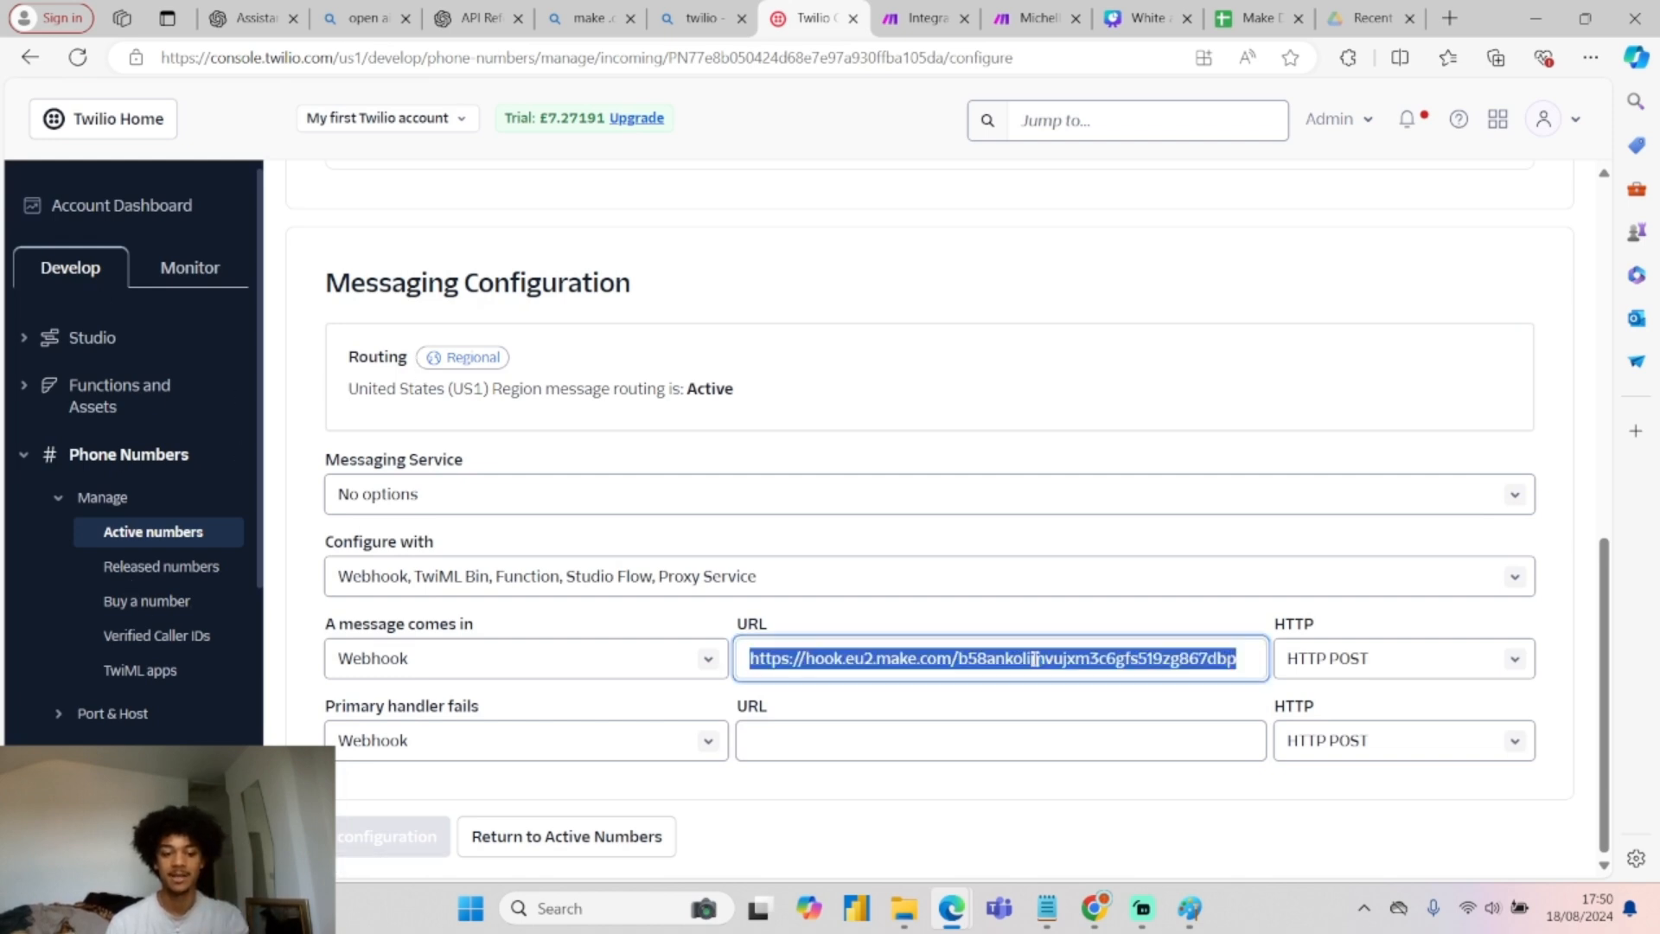
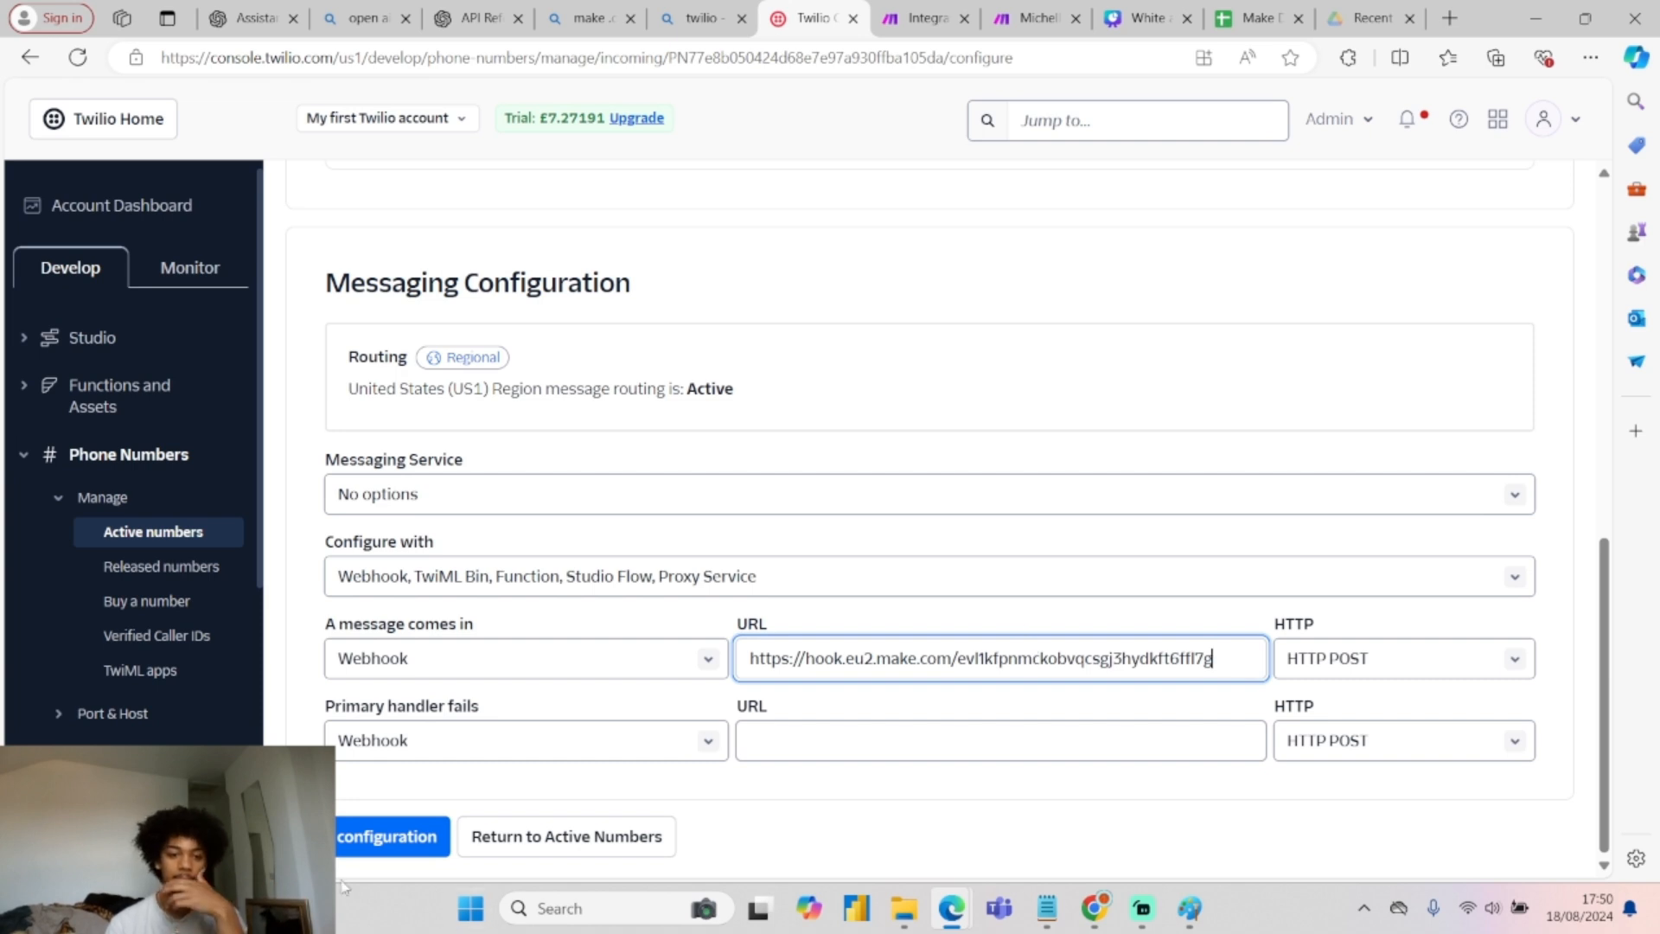
pyautogui.click(382, 840)
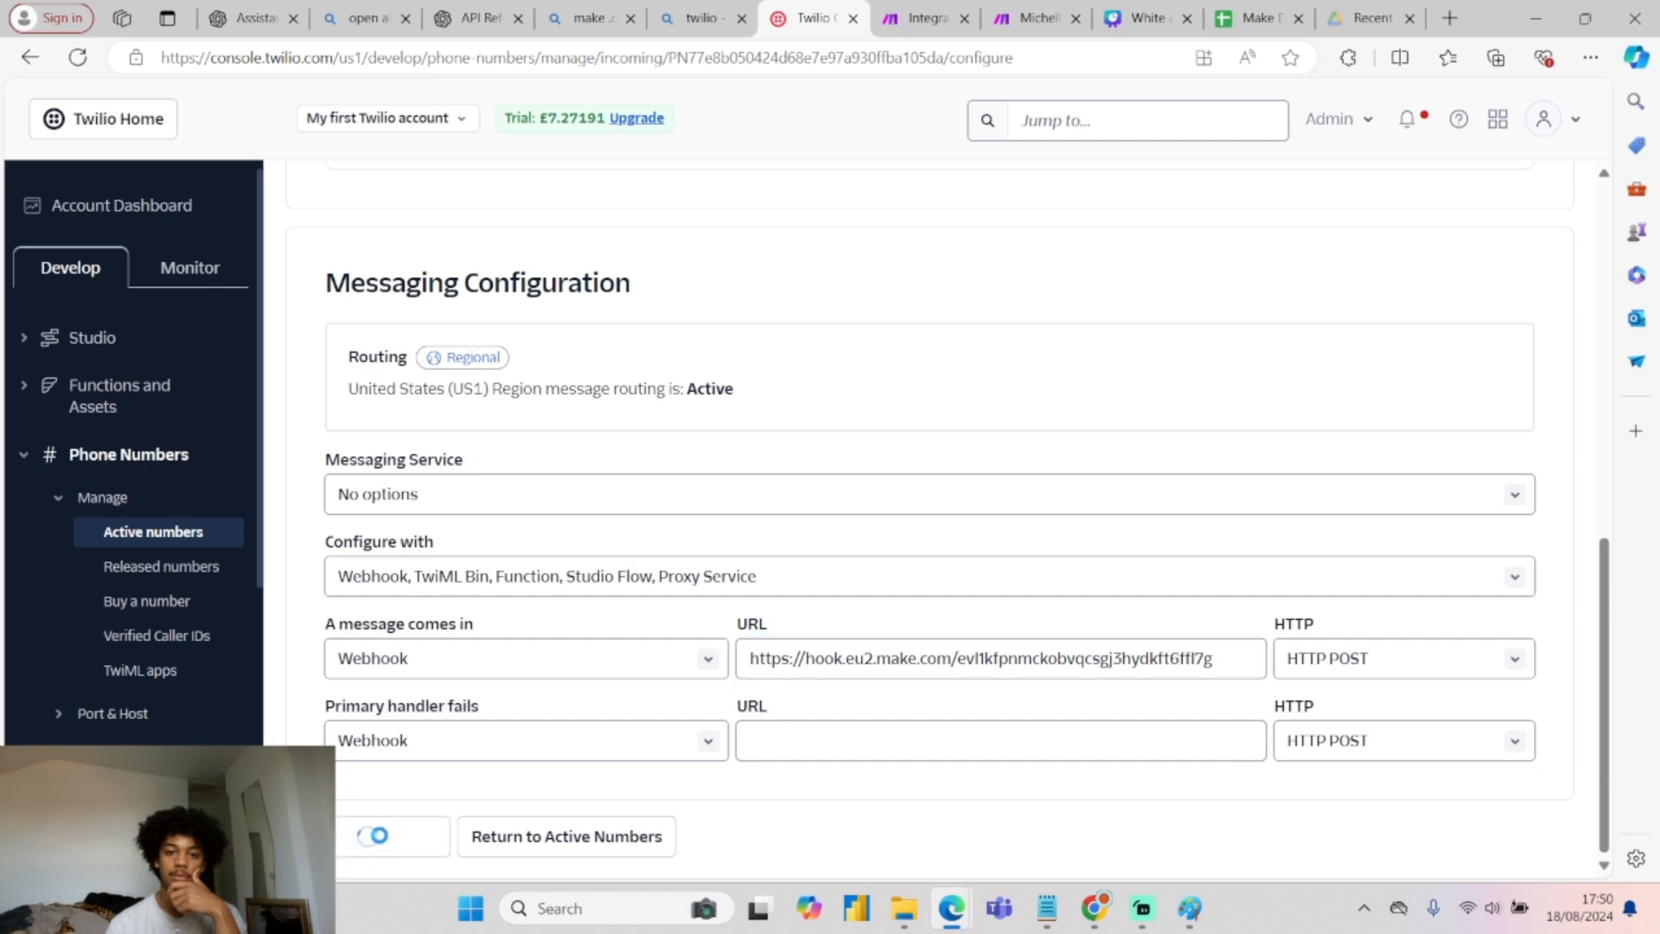
pyautogui.click(924, 17)
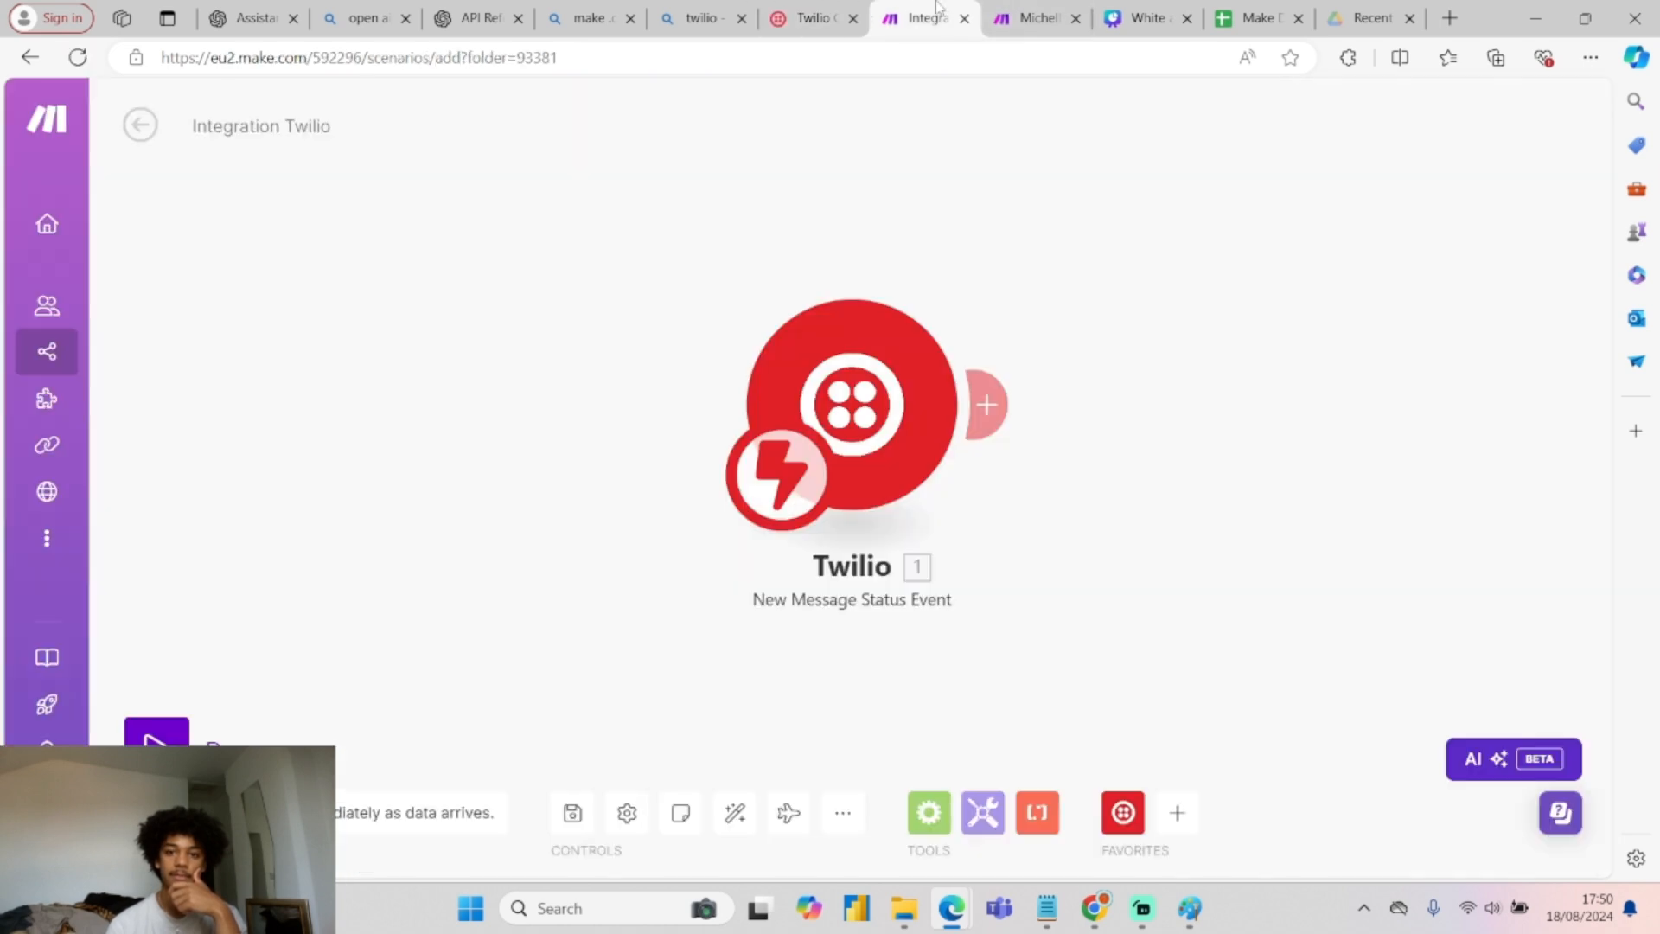
# Add an empty module slot after the Twilio trigger and compare with the reference scenario.
pyautogui.click(993, 409)
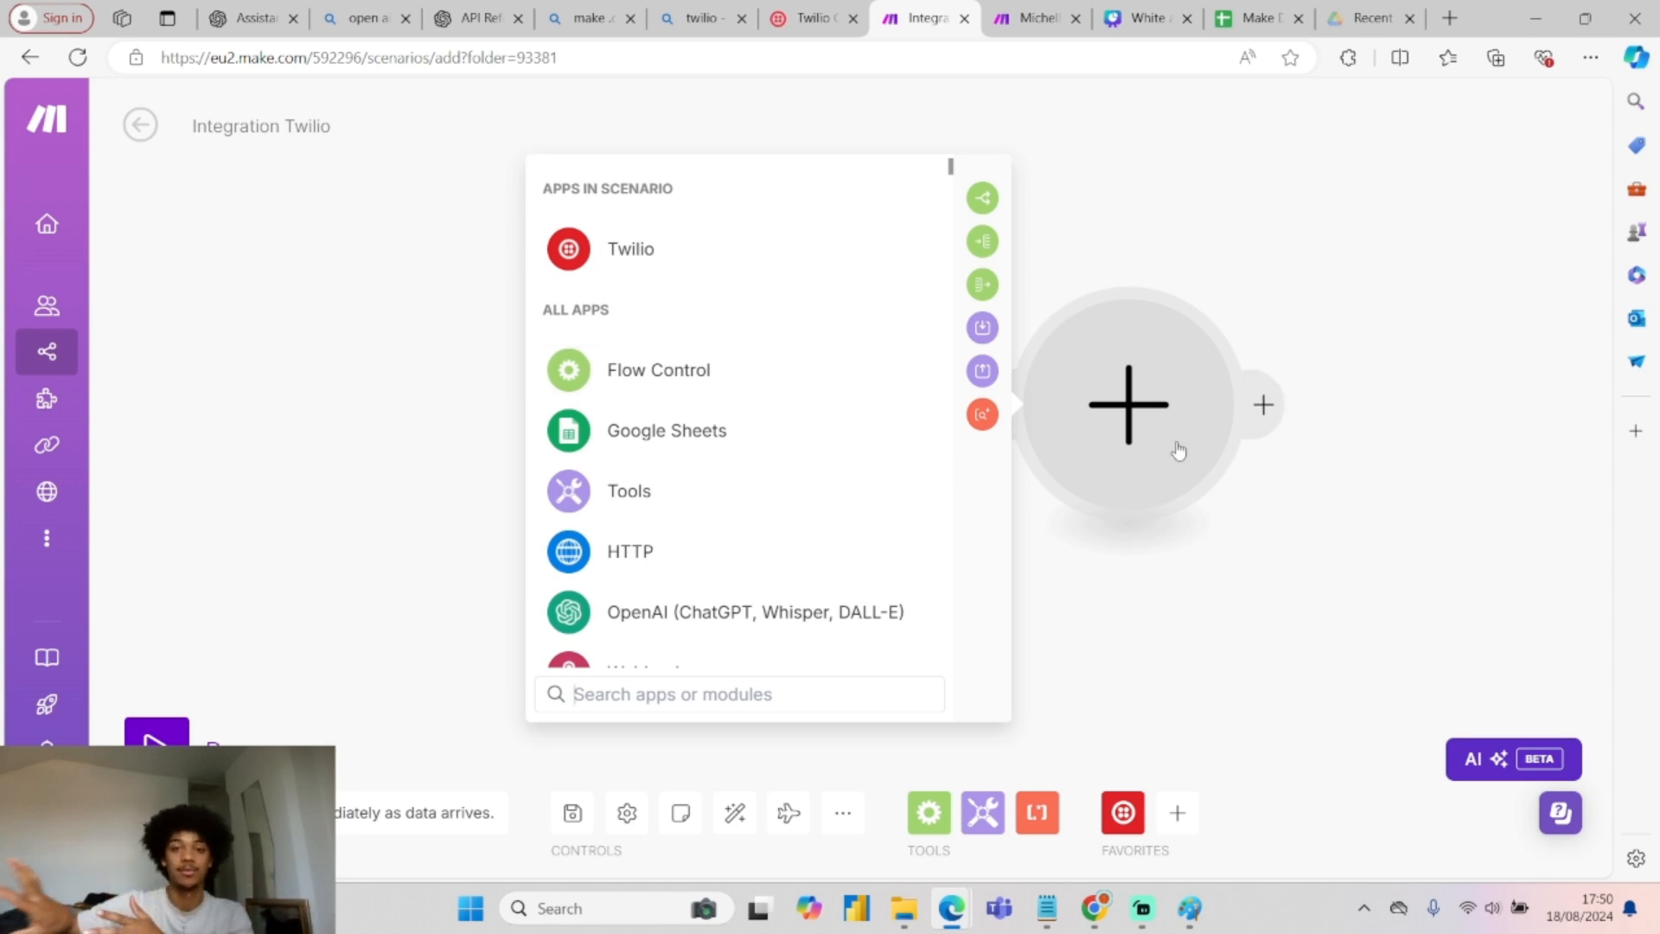
pyautogui.hotkey('ctrl', 'Tab')
pyautogui.click(821, 282)
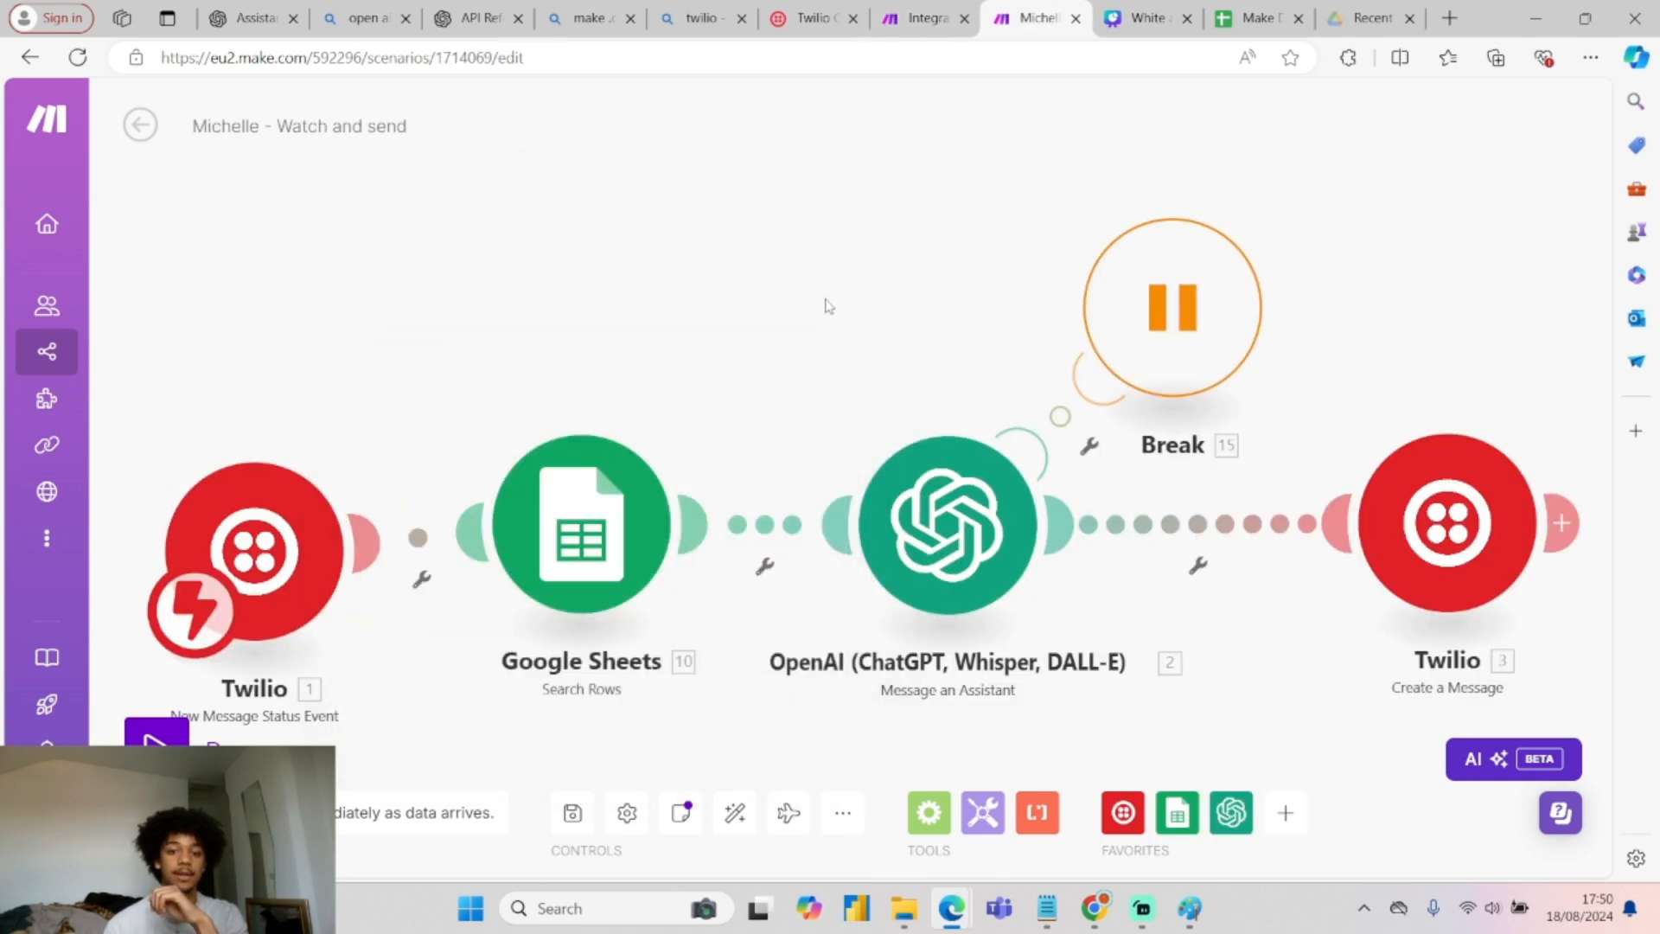
pyautogui.scroll(-5, 786, 259)
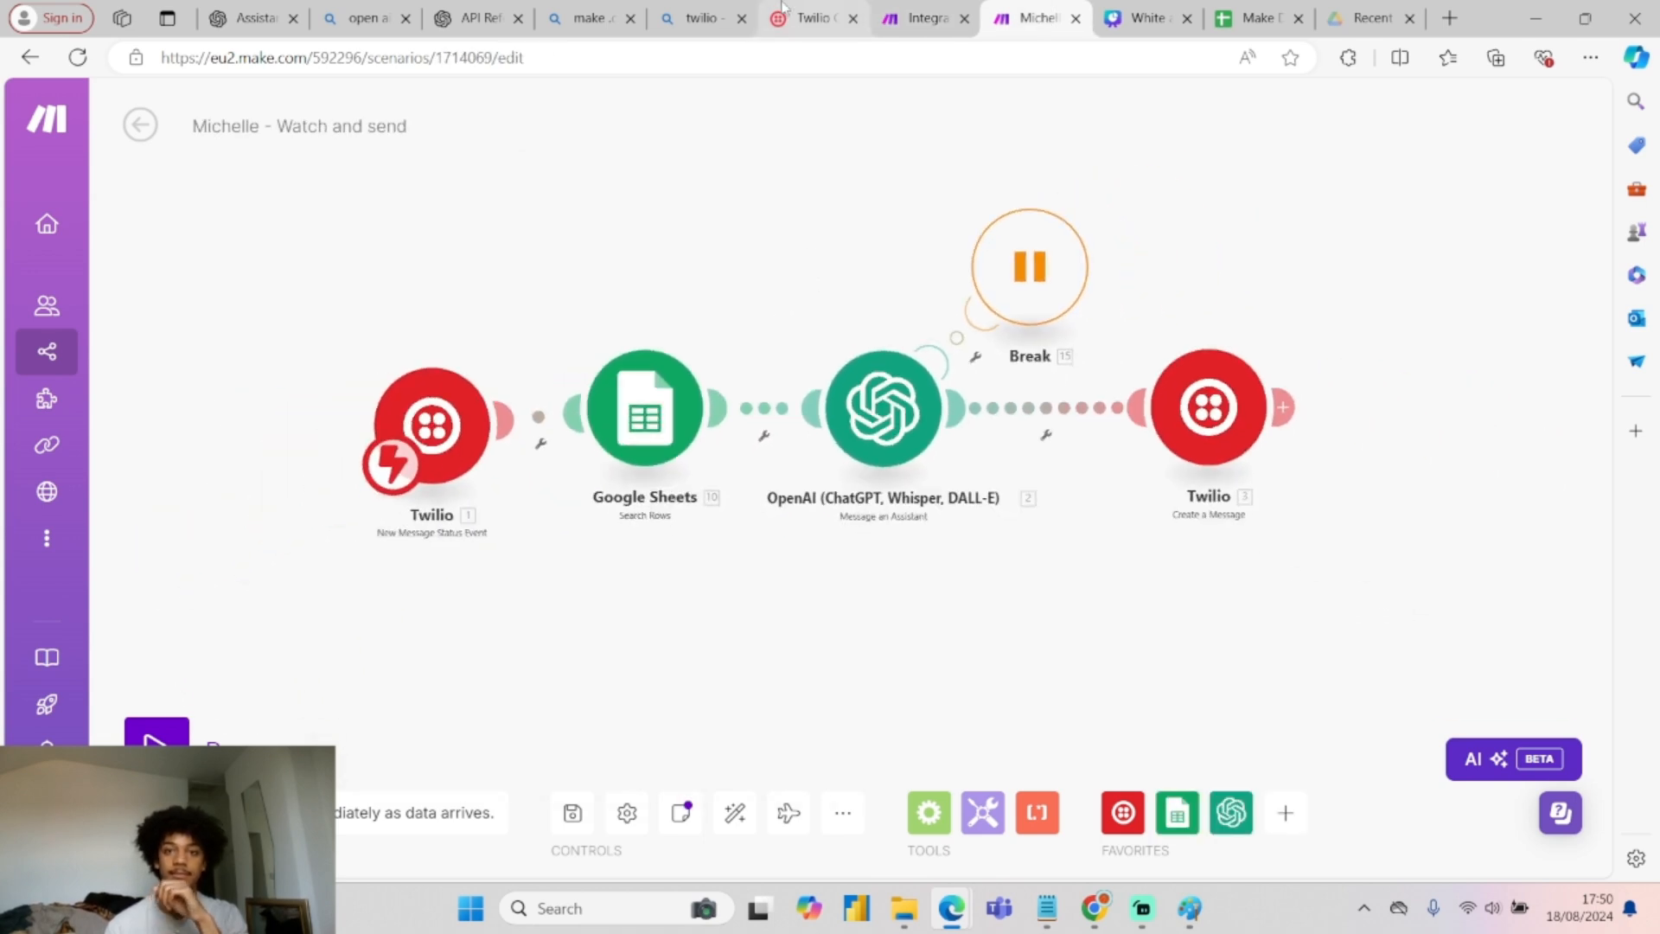
pyautogui.click(812, 18)
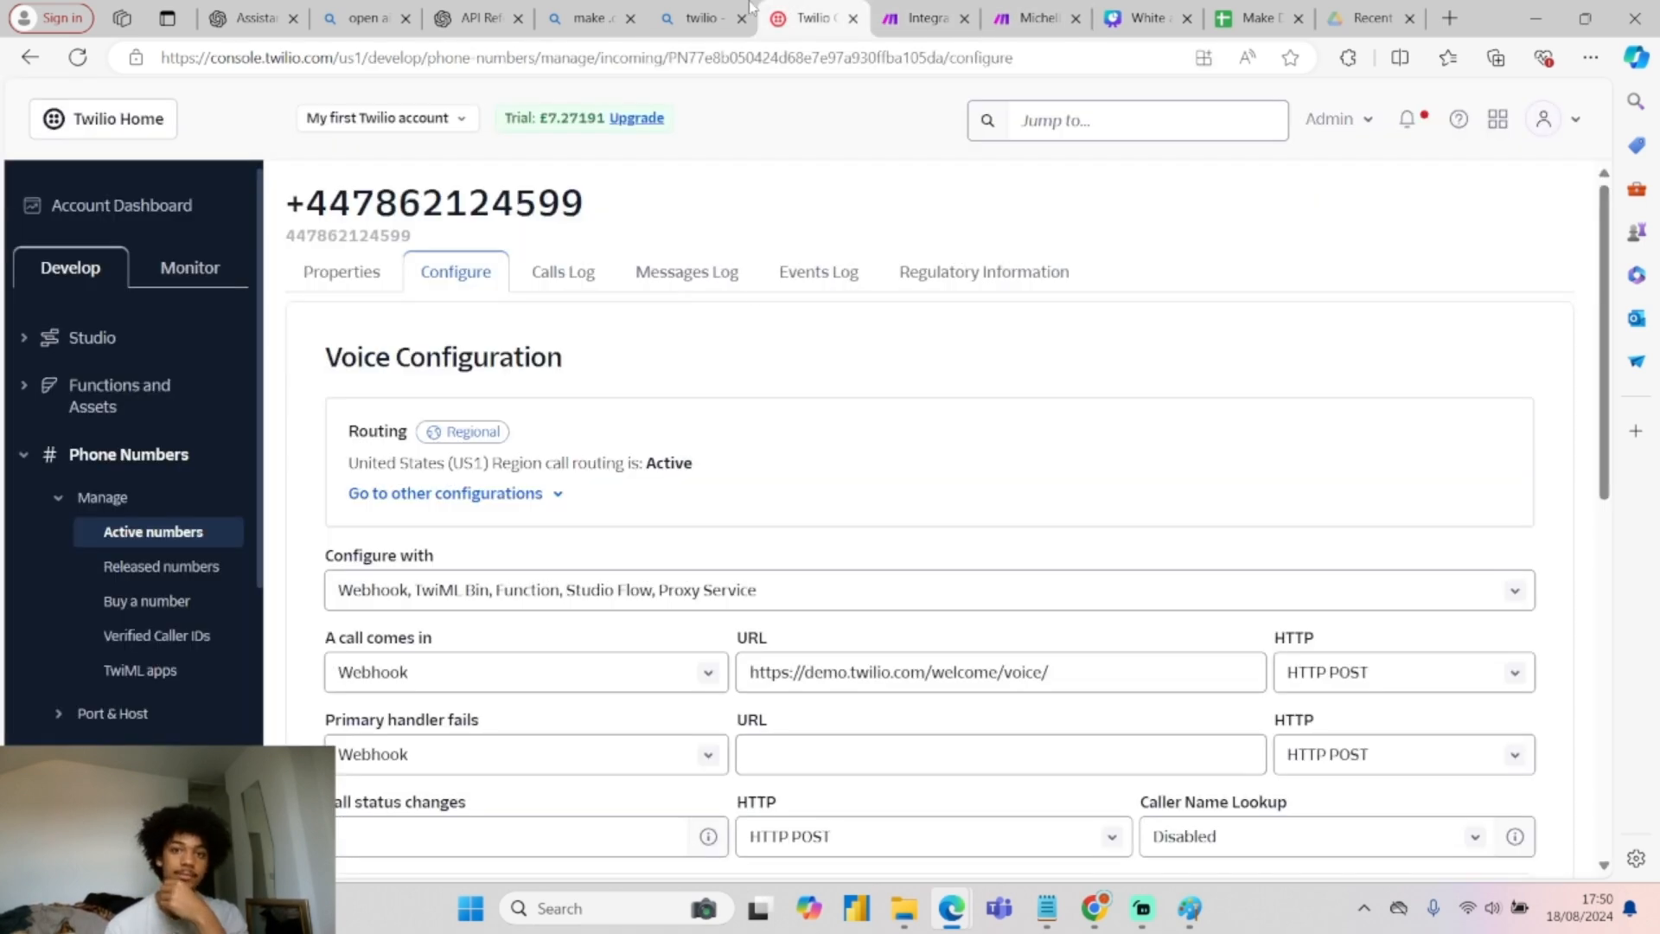
pyautogui.click(899, 14)
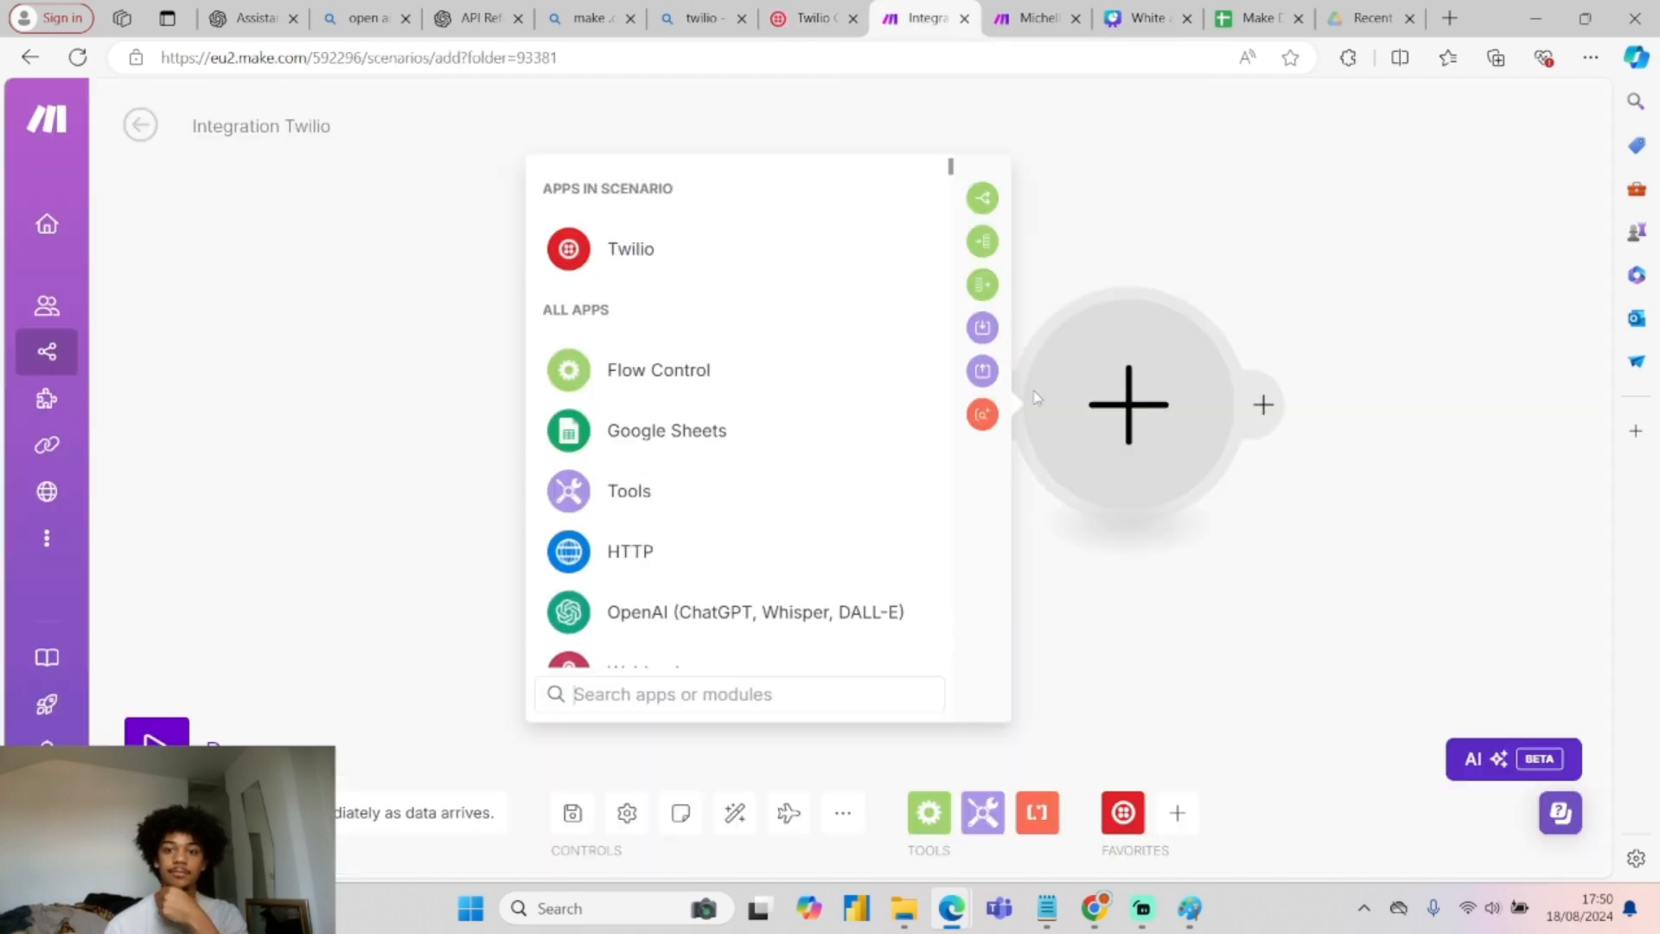
# In Paint, erase the old SMS-to-sheet sketch with an enlarged eraser.
pyautogui.click(1186, 912)
pyautogui.moveTo(540, 323)
pyautogui.mouseDown()
pyautogui.moveTo(512, 283)
pyautogui.moveTo(499, 291)
pyautogui.mouseUp()
pyautogui.click(268, 453)
pyautogui.moveTo(393, 338)
pyautogui.mouseDown()
pyautogui.moveTo(770, 347)
pyautogui.moveTo(724, 398)
pyautogui.mouseUp()
pyautogui.moveTo(270, 454); pyautogui.dragTo(270, 656)
# Pencil-draw a circle with an arrow and a Msg box, undoing a stray dot.
pyautogui.click(517, 173)
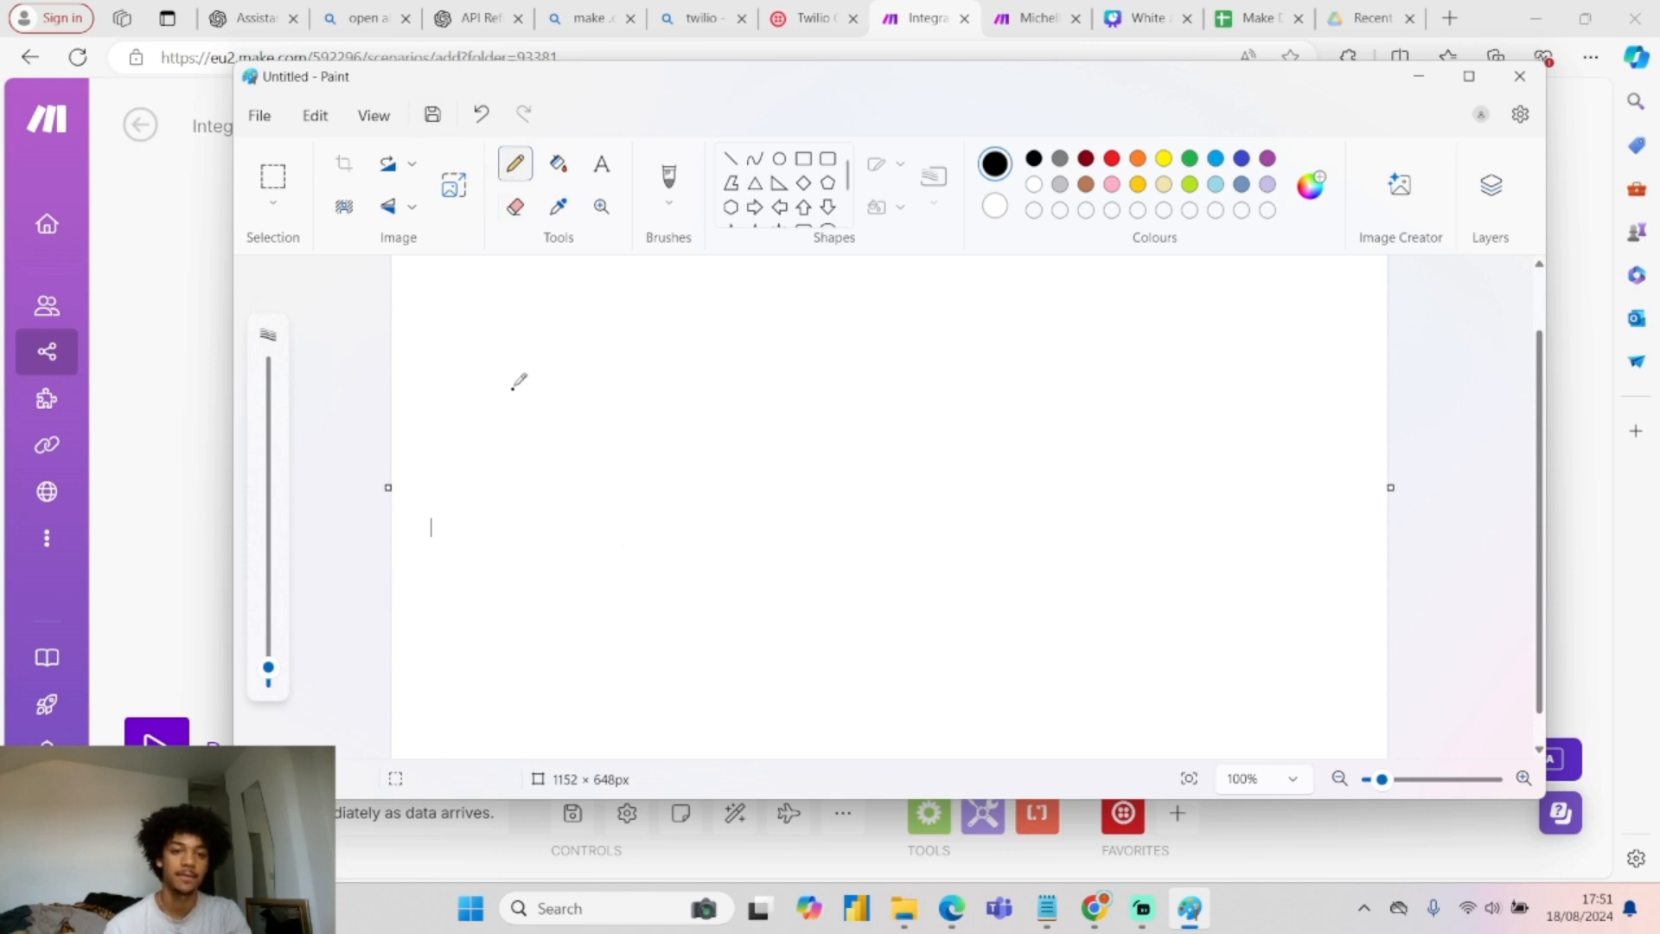
pyautogui.moveTo(515, 383)
pyautogui.mouseDown()
pyautogui.moveTo(491, 400)
pyautogui.moveTo(519, 441)
pyautogui.moveTo(522, 383)
pyautogui.moveTo(575, 423)
pyautogui.moveTo(641, 435)
pyautogui.moveTo(635, 421)
pyautogui.mouseUp()
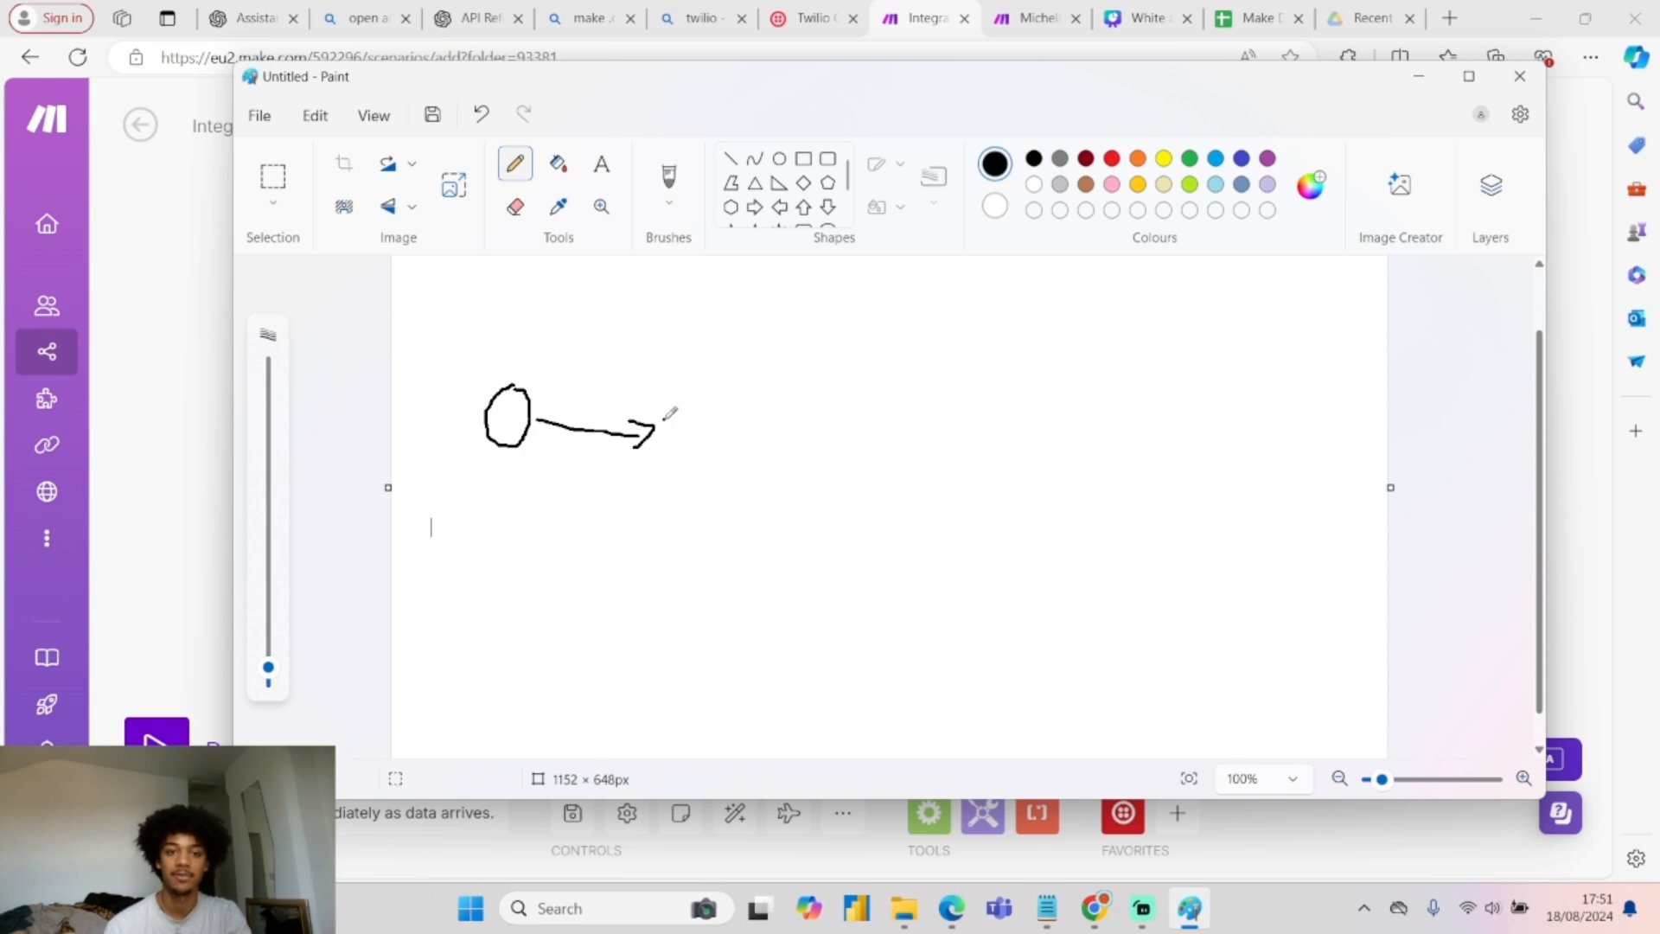
pyautogui.moveTo(671, 404)
pyautogui.mouseDown()
pyautogui.moveTo(677, 482)
pyautogui.moveTo(760, 499)
pyautogui.moveTo(762, 405)
pyautogui.moveTo(691, 405)
pyautogui.moveTo(697, 444)
pyautogui.moveTo(741, 467)
pyautogui.moveTo(728, 474)
pyautogui.mouseUp()
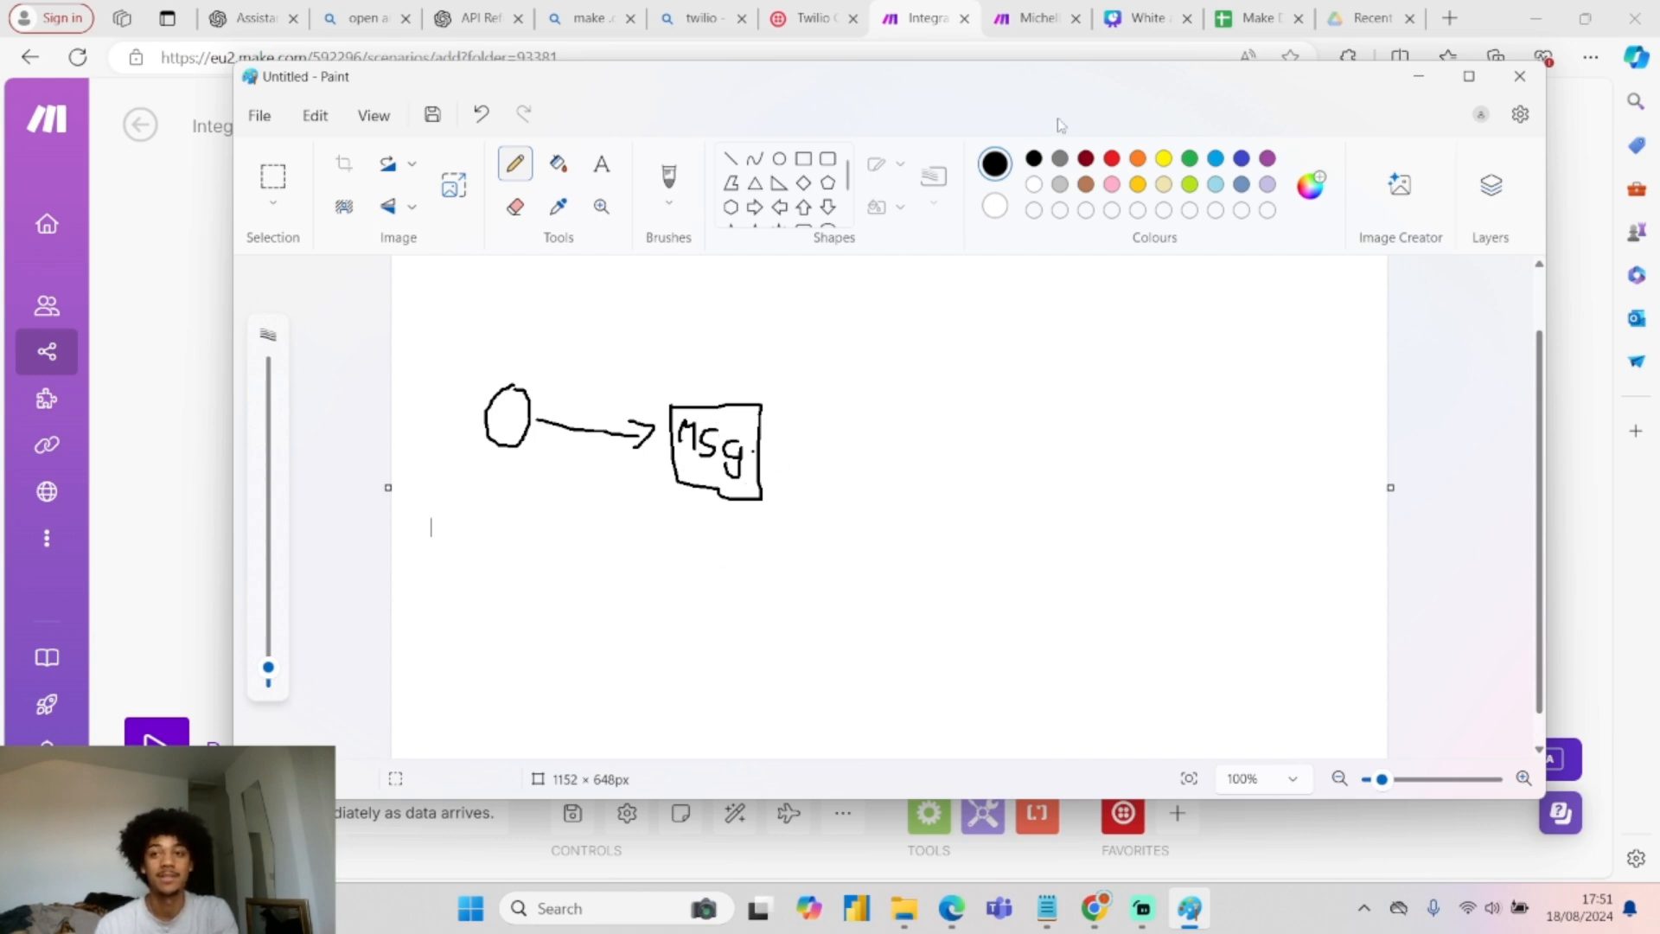
pyautogui.click(1254, 17)
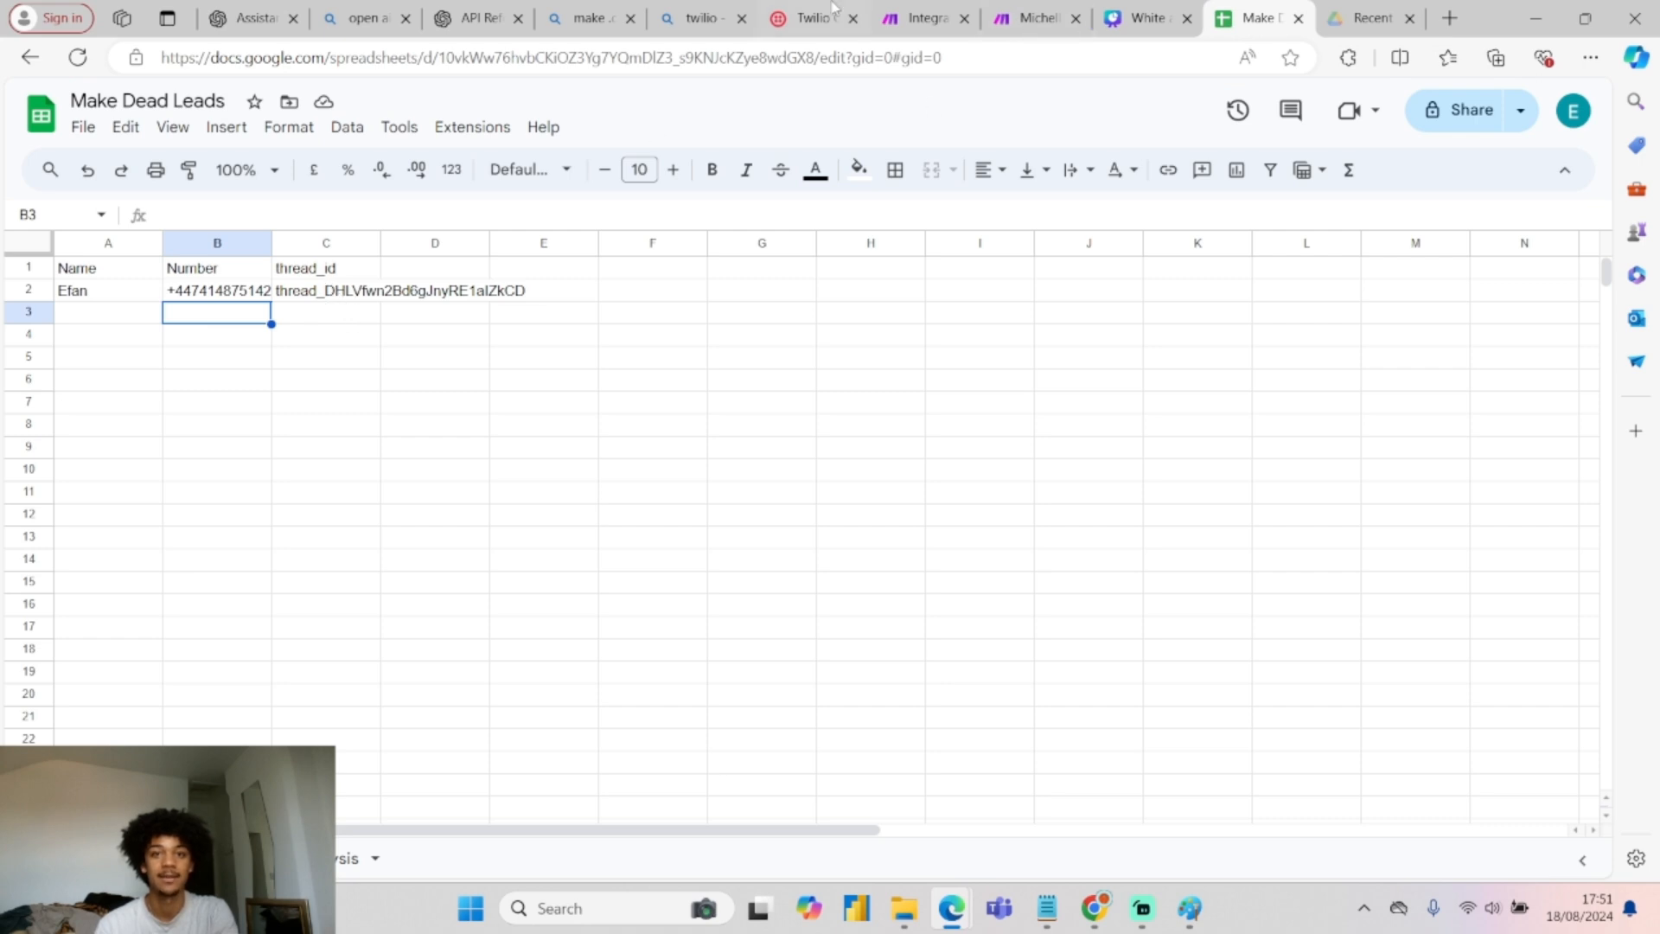
pyautogui.click(924, 11)
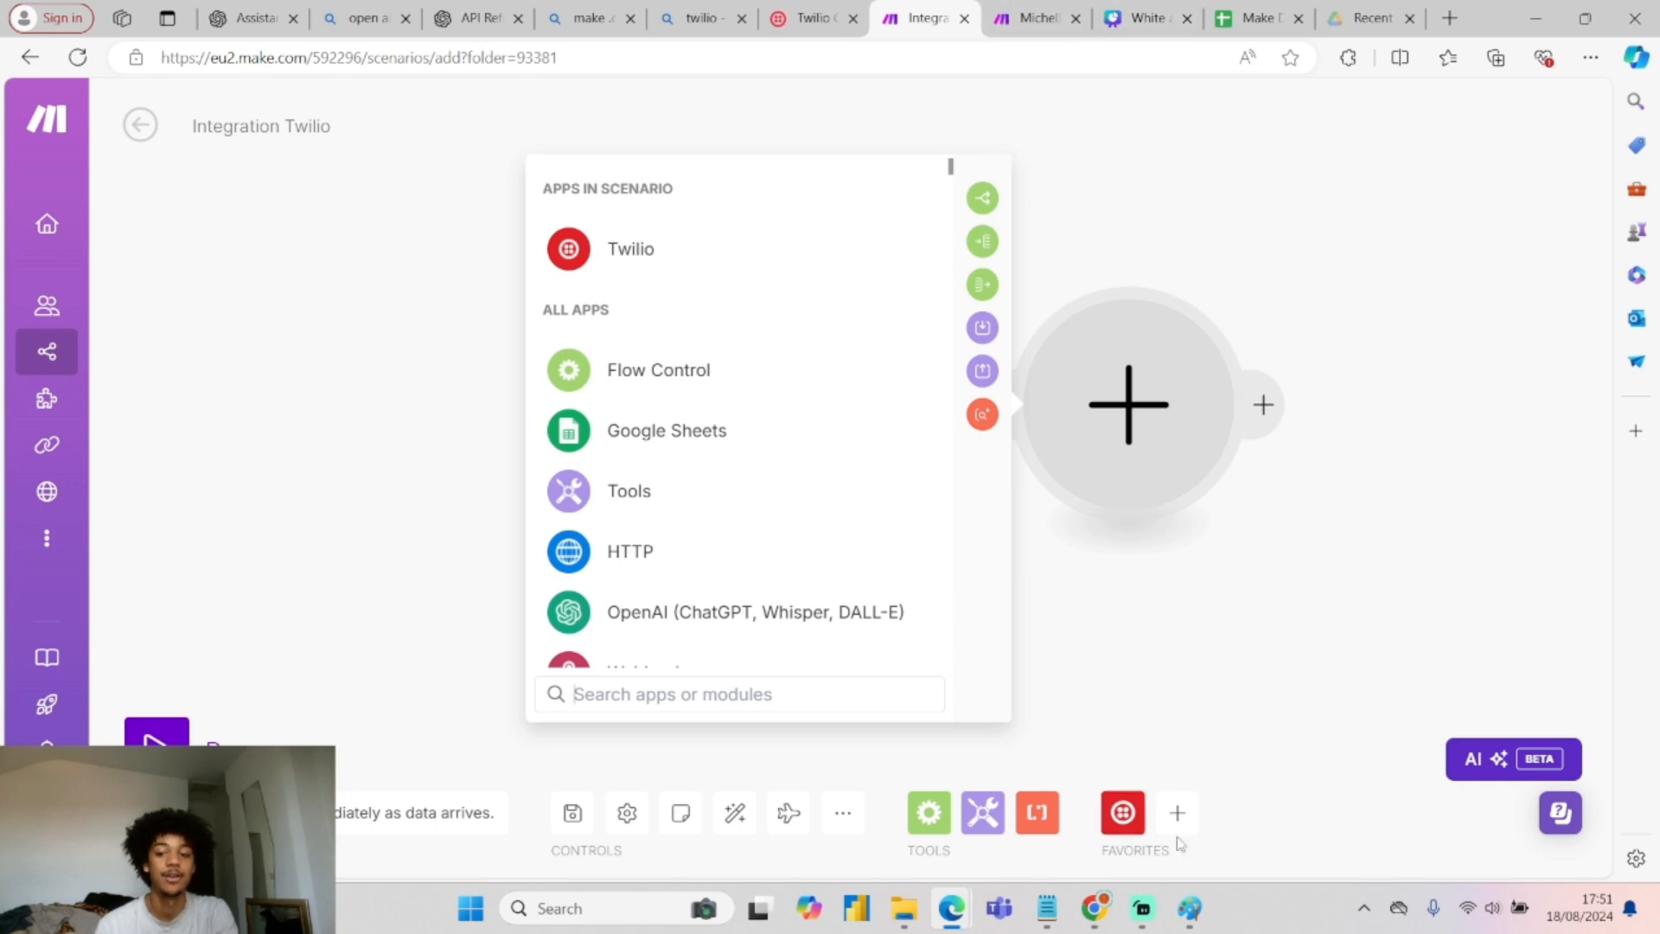
pyautogui.click(1190, 908)
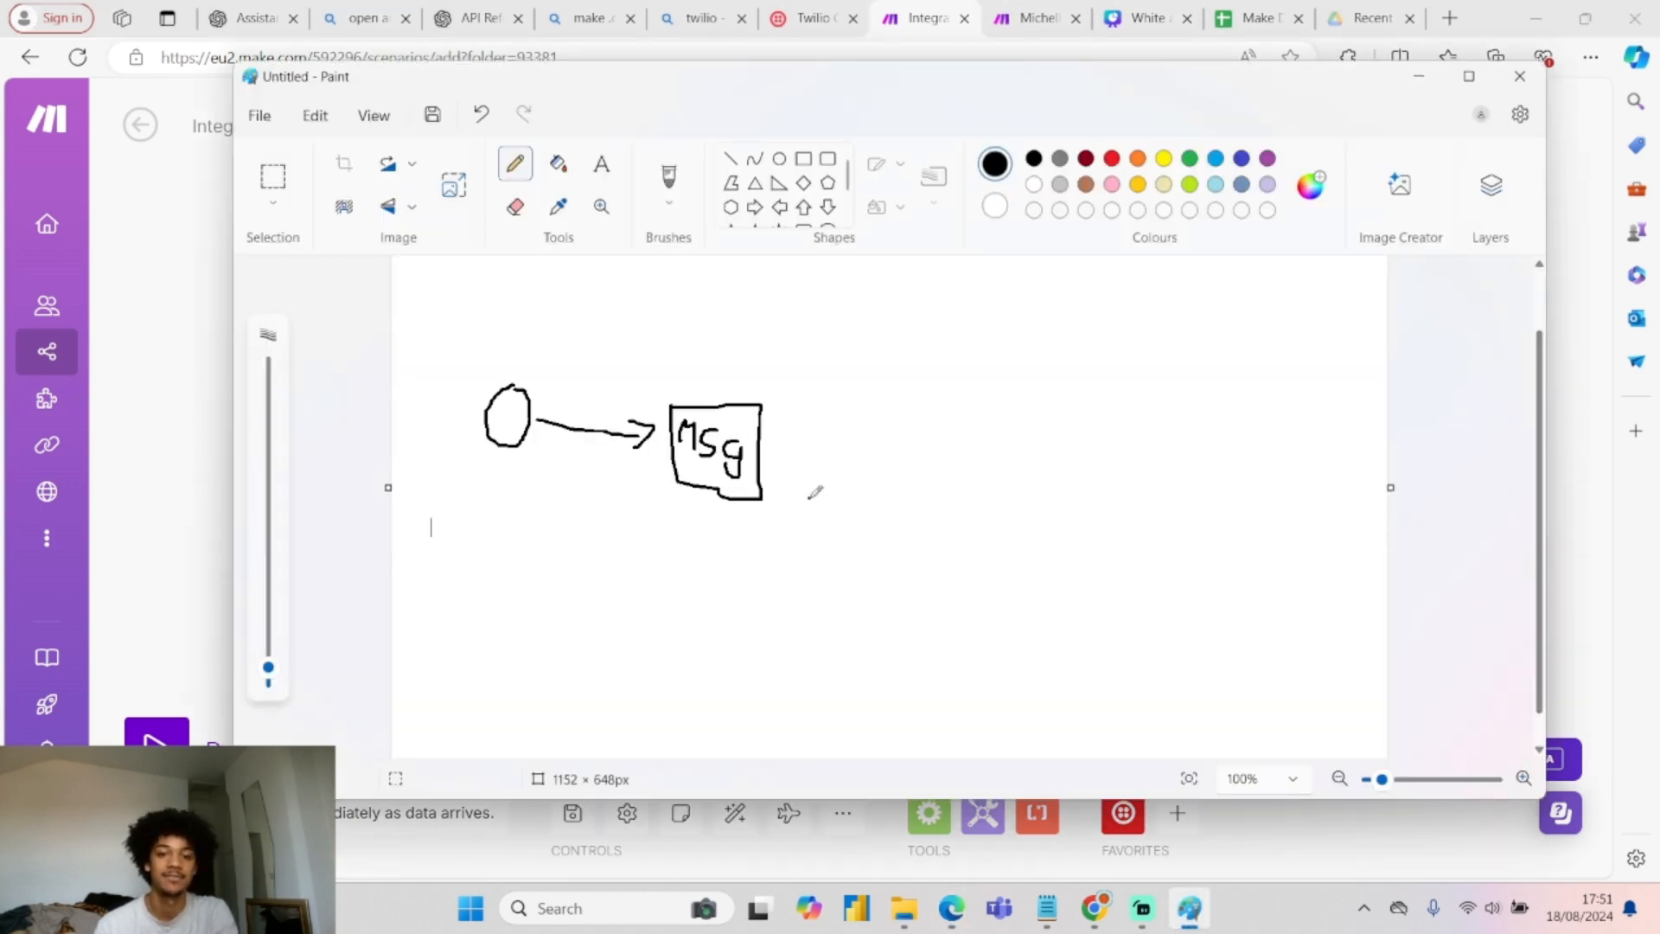
pyautogui.click(786, 481)
pyautogui.hotkey('ctrl', 'z')
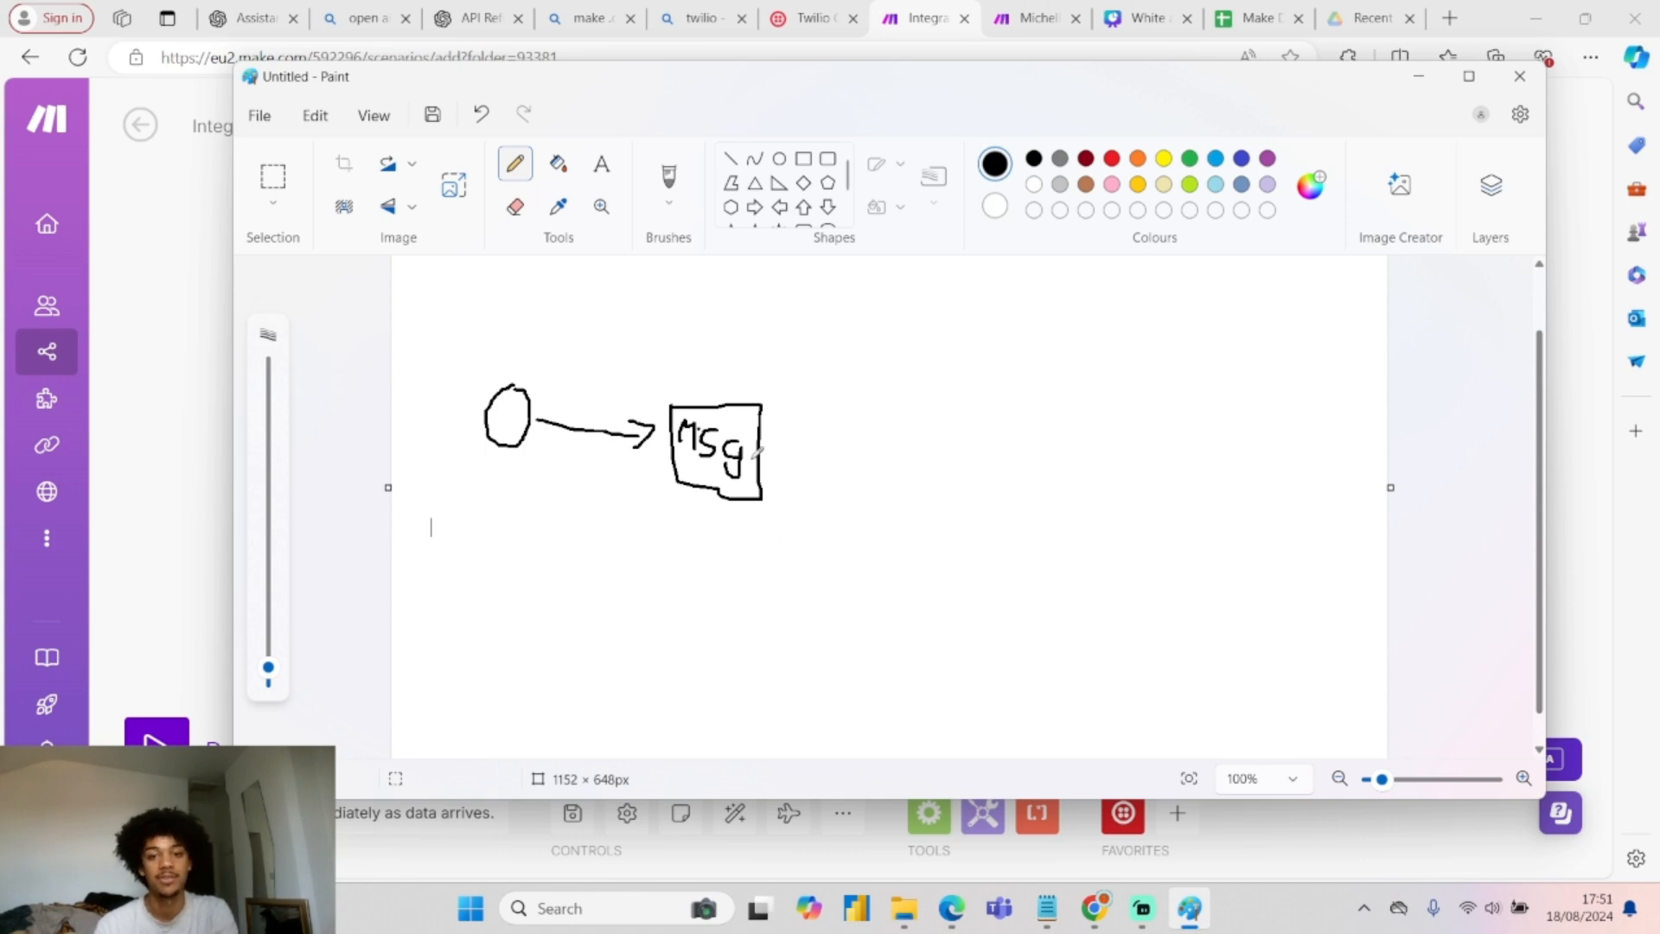
# Add arrows to 'Chat GPT' and 'Sms', plus a curved arrow from the circle to Chat GPT.
pyautogui.moveTo(811, 459)
pyautogui.mouseDown()
pyautogui.moveTo(870, 457)
pyautogui.moveTo(826, 434)
pyautogui.mouseUp()
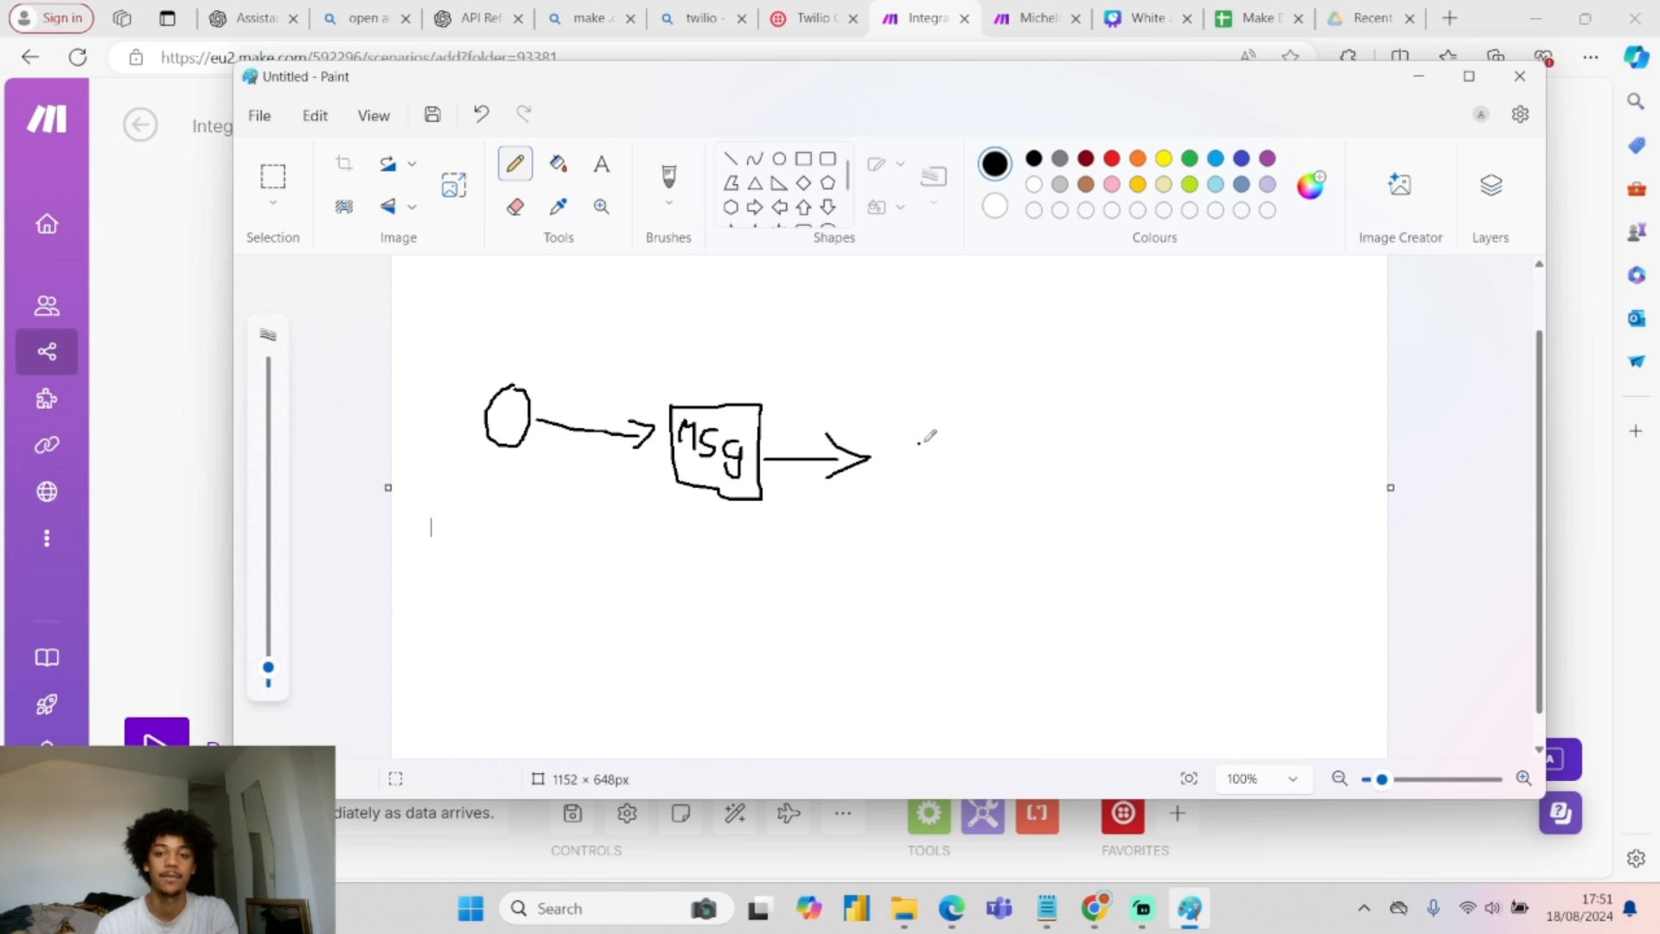
pyautogui.moveTo(908, 401)
pyautogui.mouseDown()
pyautogui.moveTo(894, 442)
pyautogui.moveTo(955, 462)
pyautogui.moveTo(980, 442)
pyautogui.mouseUp()
pyautogui.moveTo(893, 479)
pyautogui.mouseDown()
pyautogui.moveTo(900, 502)
pyautogui.moveTo(935, 486)
pyautogui.moveTo(941, 523)
pyautogui.moveTo(952, 494)
pyautogui.moveTo(1007, 474)
pyautogui.moveTo(1091, 476)
pyautogui.mouseUp()
pyautogui.moveTo(1070, 464); pyautogui.dragTo(1072, 490)
pyautogui.moveTo(1148, 451); pyautogui.dragTo(1130, 508)
pyautogui.moveTo(1166, 507)
pyautogui.mouseDown()
pyautogui.moveTo(1195, 489)
pyautogui.moveTo(1237, 512)
pyautogui.moveTo(1218, 528)
pyautogui.mouseUp()
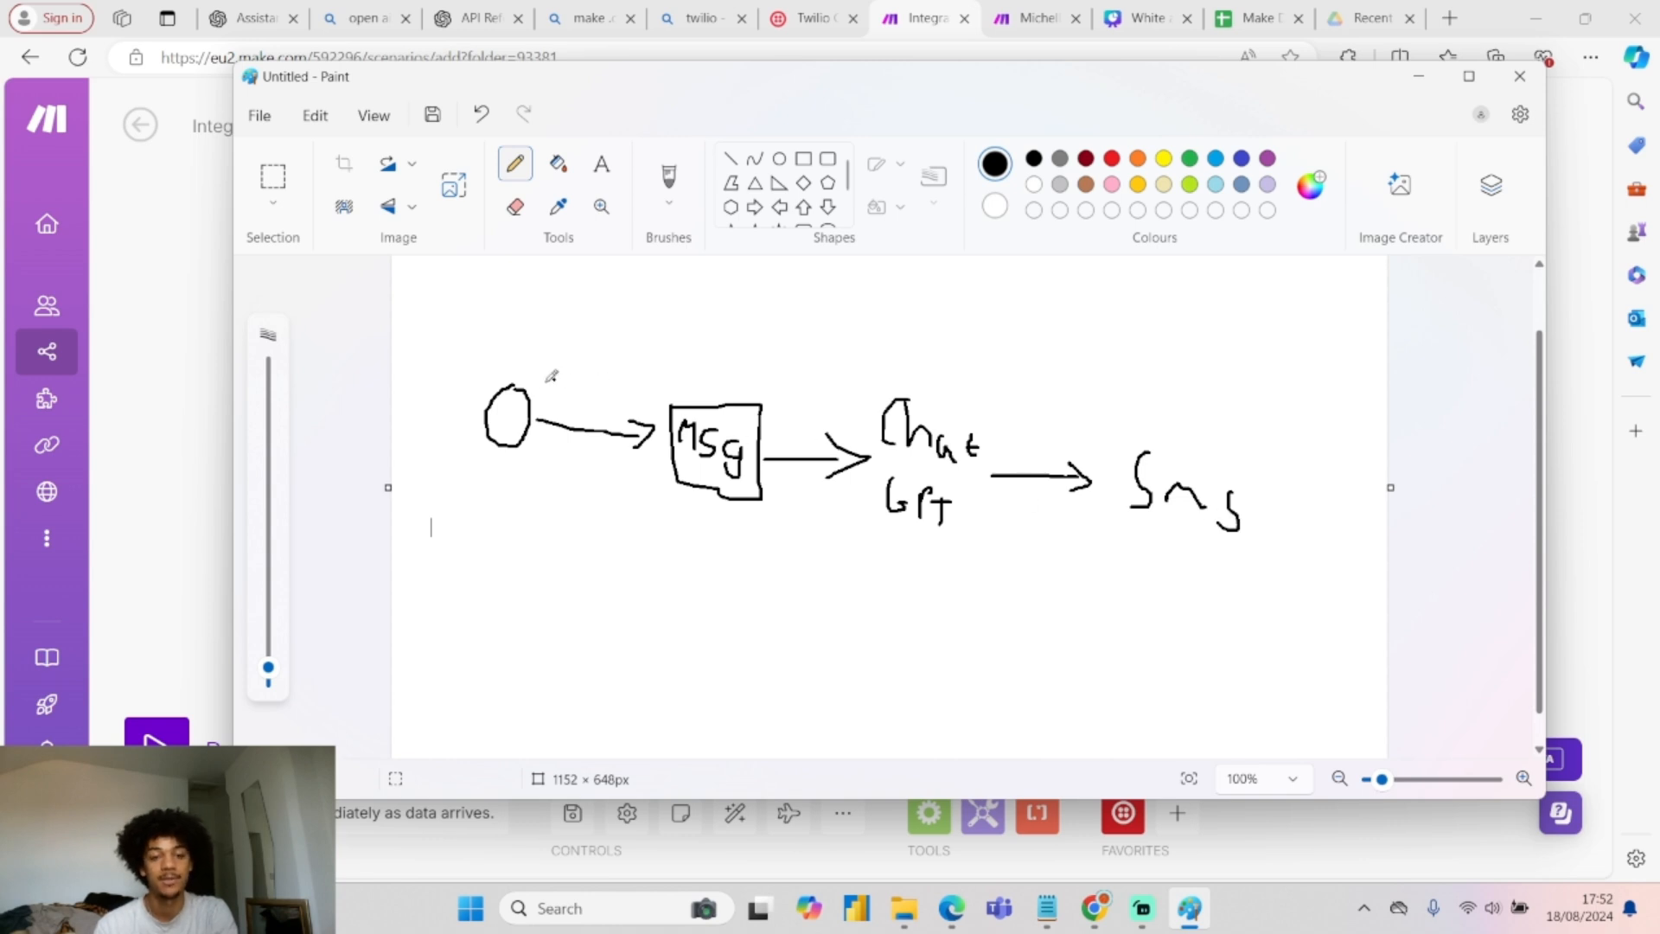
pyautogui.click(539, 376)
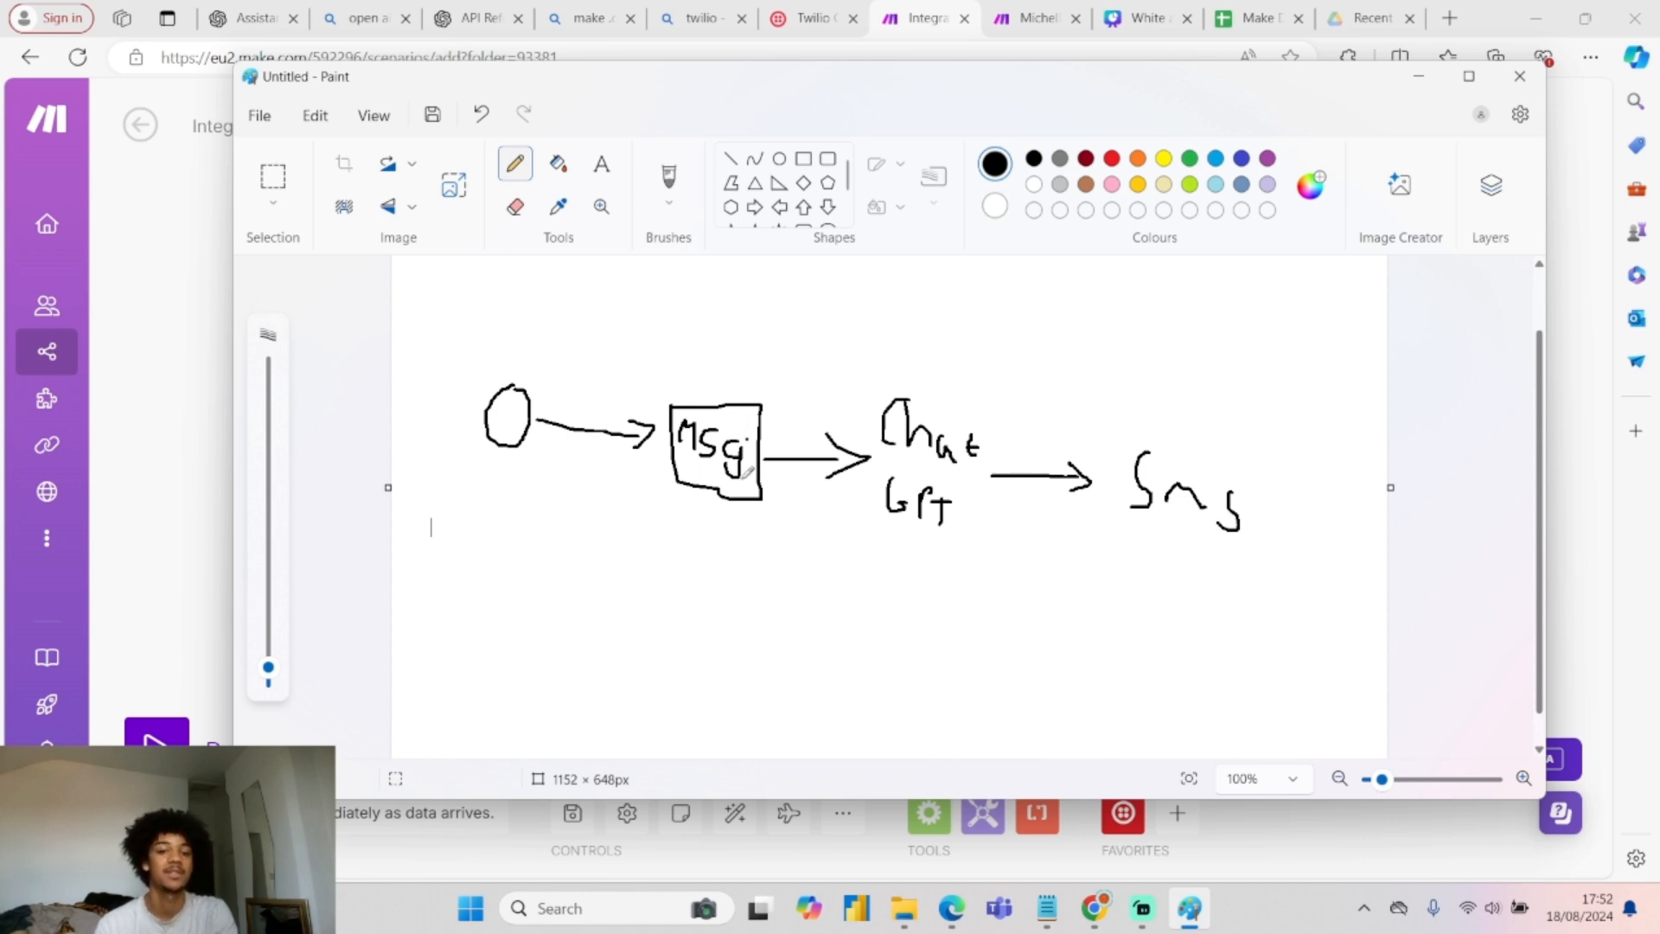
pyautogui.moveTo(541, 384)
pyautogui.mouseDown()
pyautogui.moveTo(635, 380)
pyautogui.moveTo(830, 423)
pyautogui.moveTo(828, 391)
pyautogui.mouseUp()
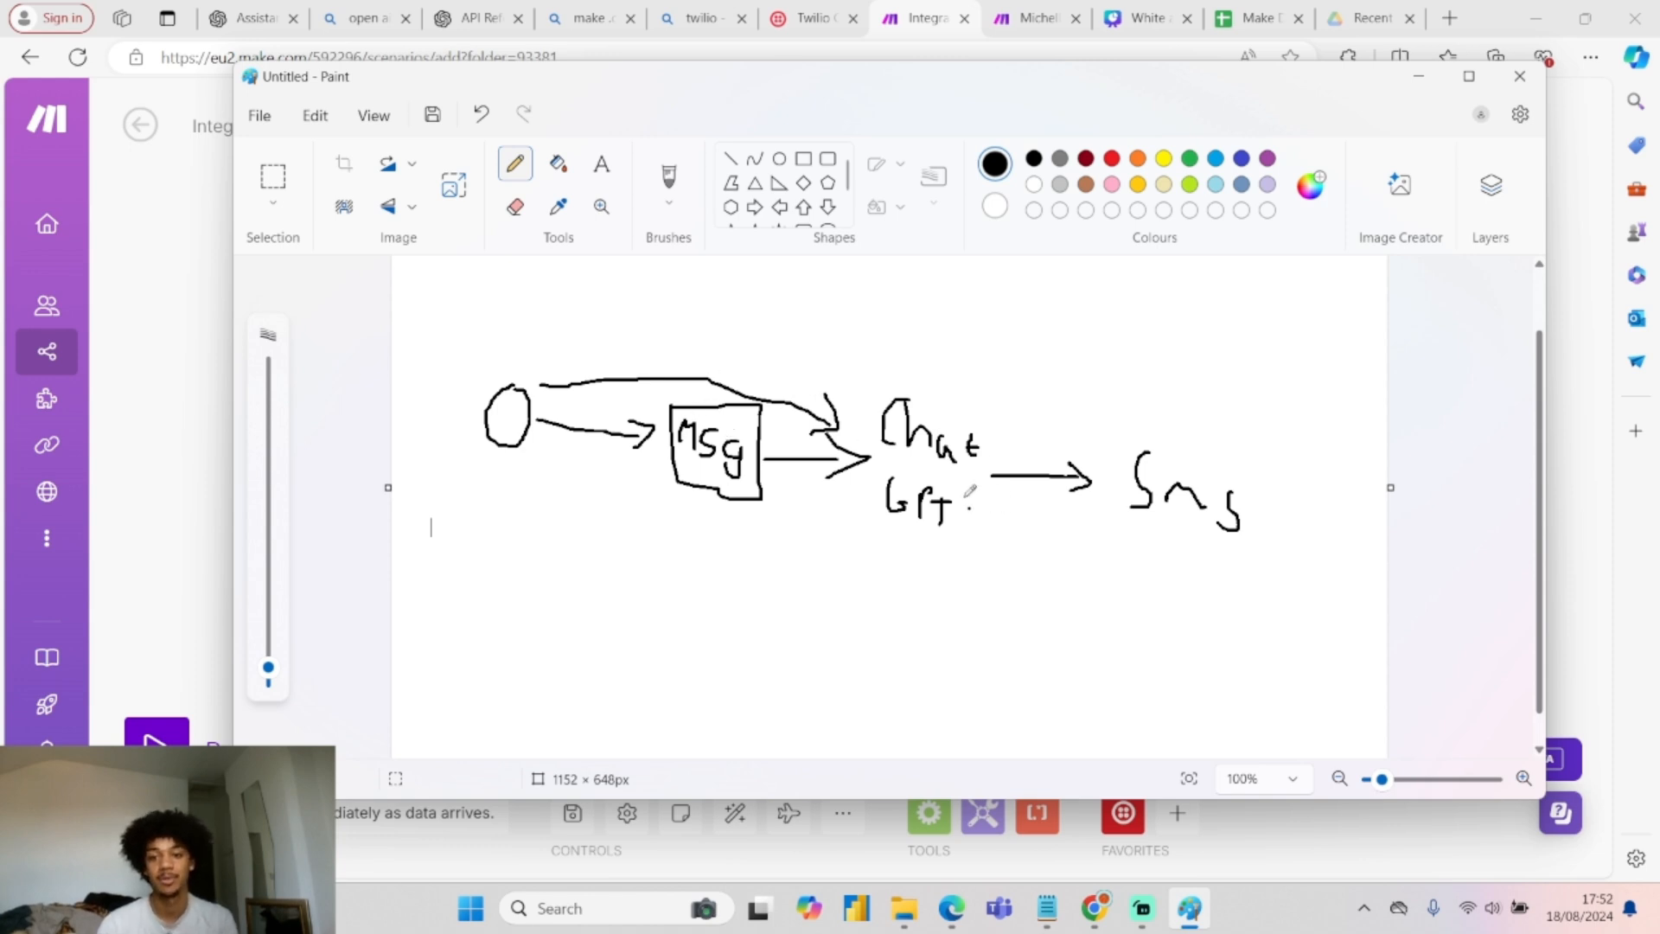
pyautogui.moveTo(953, 337)
pyautogui.mouseDown()
pyautogui.moveTo(916, 329)
pyautogui.moveTo(1007, 357)
pyautogui.moveTo(1098, 417)
pyautogui.moveTo(1094, 376)
pyautogui.moveTo(1110, 415)
pyautogui.mouseUp()
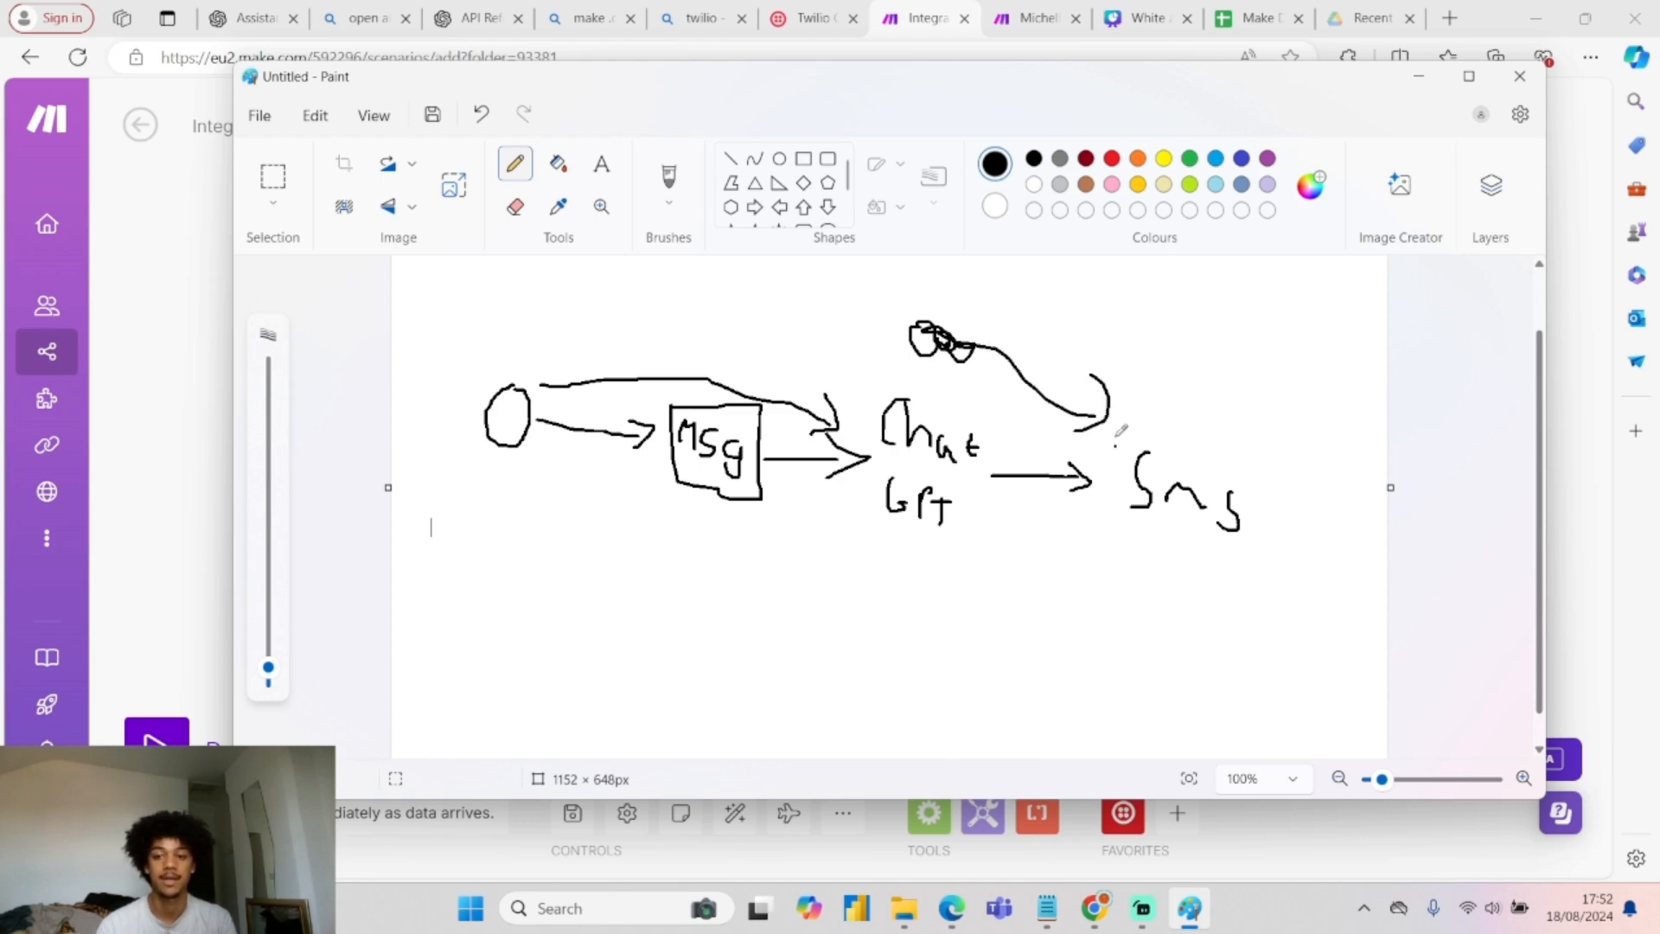
# Add a Google Sheets Search Rows module on Make Dead Leads, Sheet1.
pyautogui.click(1402, 78)
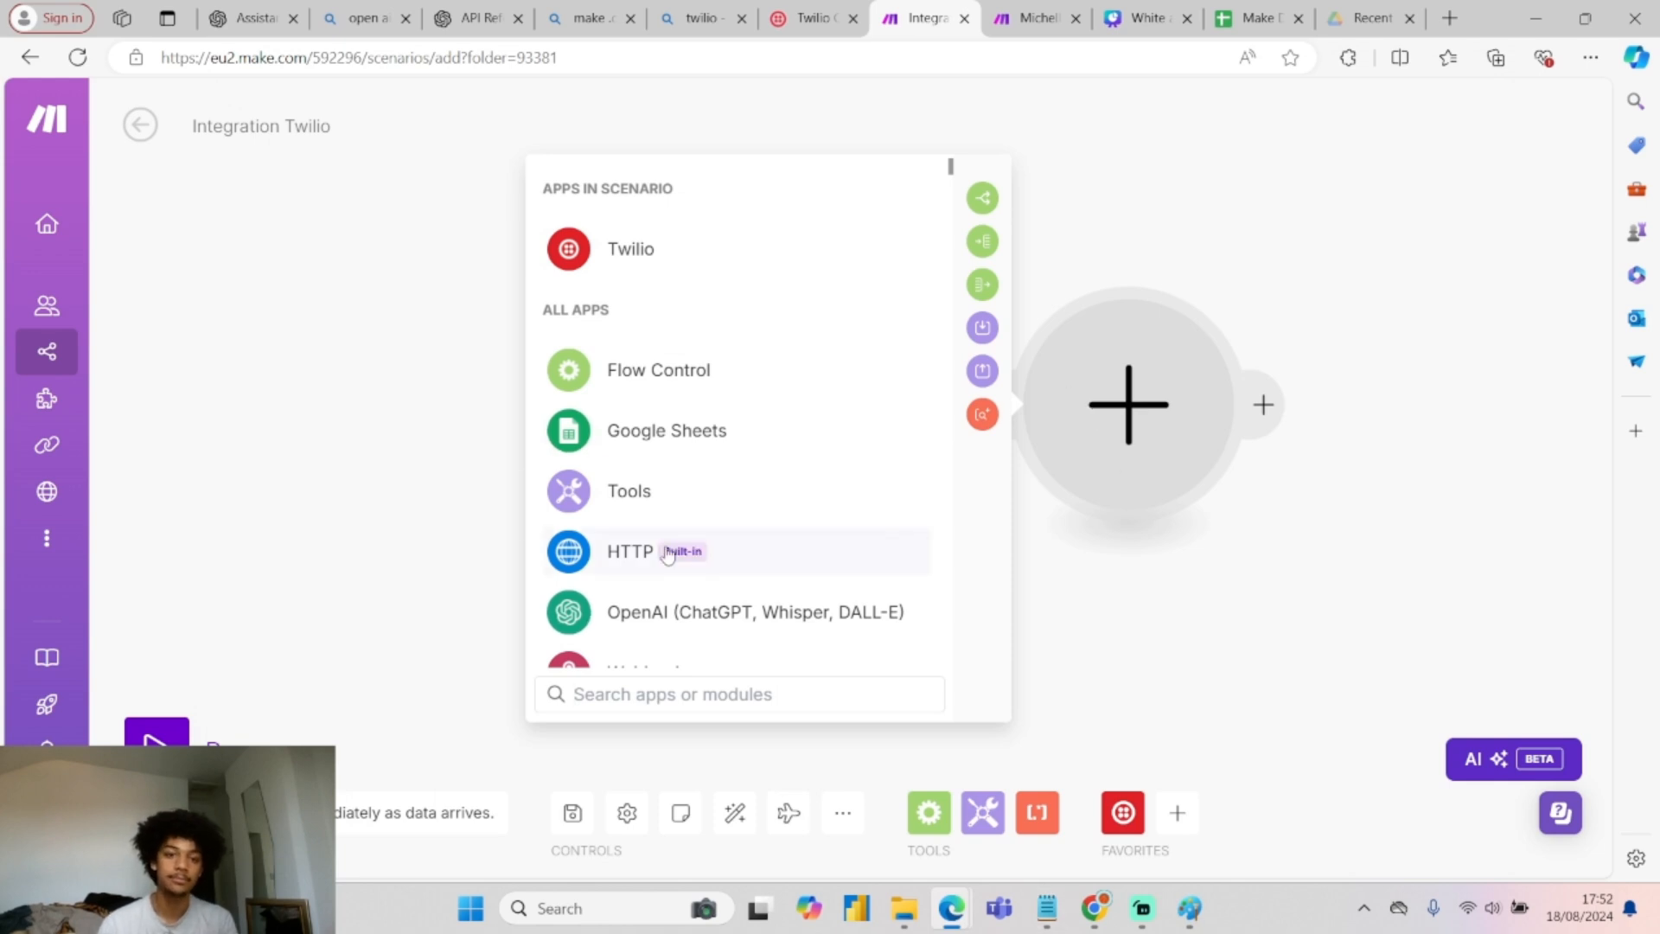
pyautogui.click(686, 439)
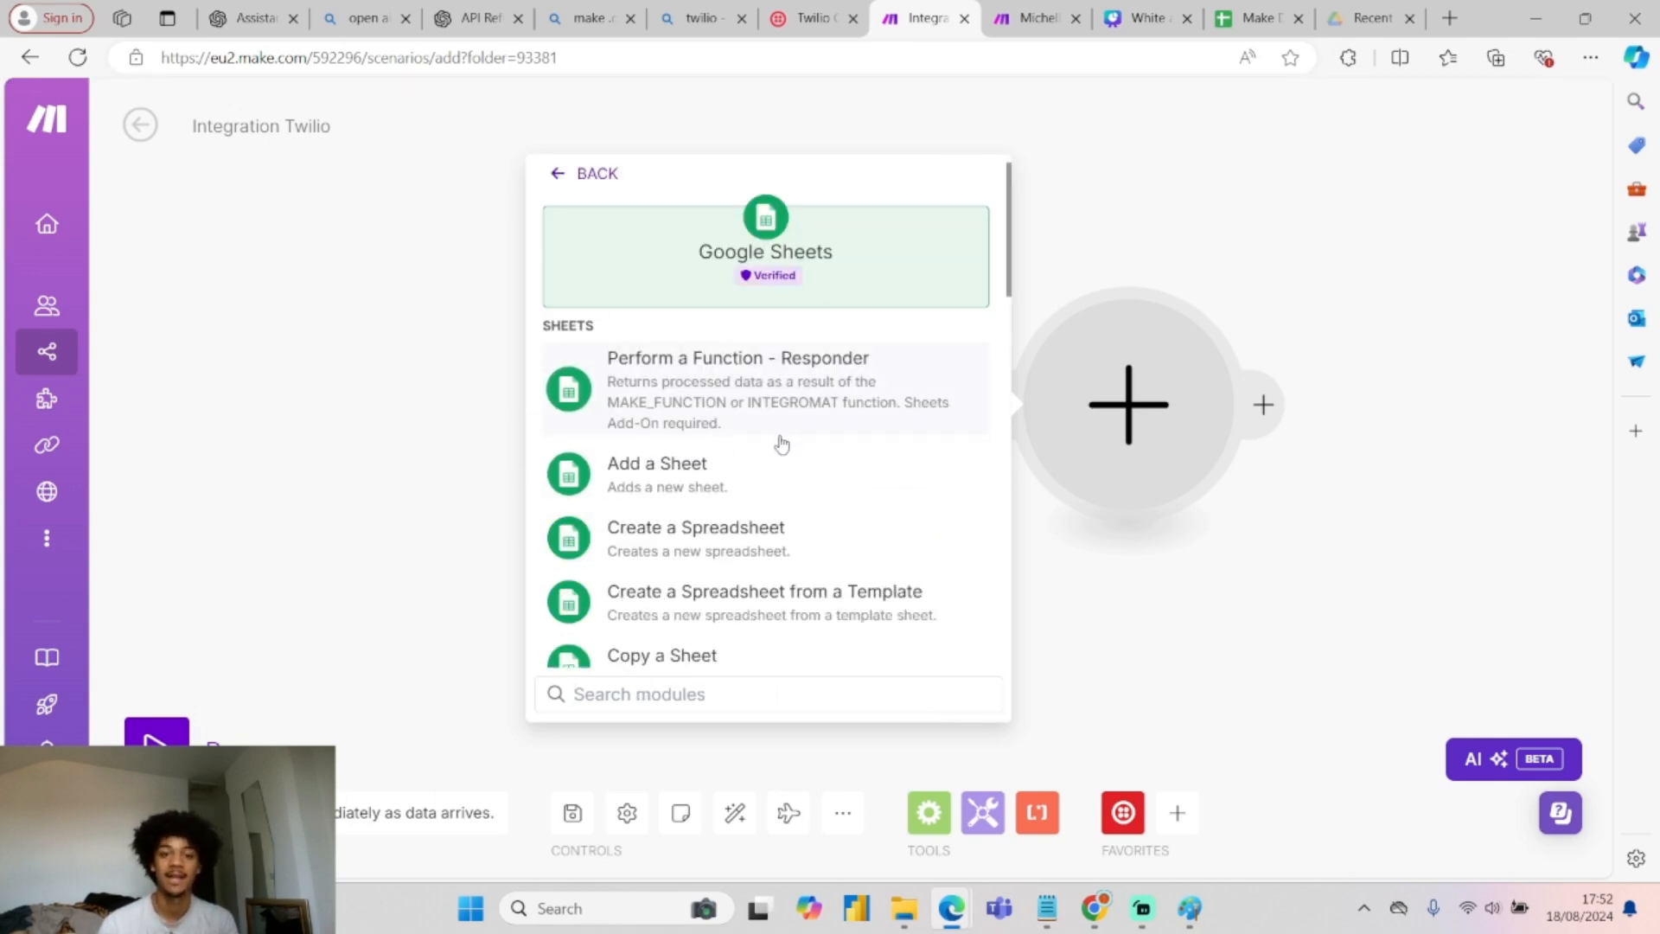
pyautogui.write('sear')
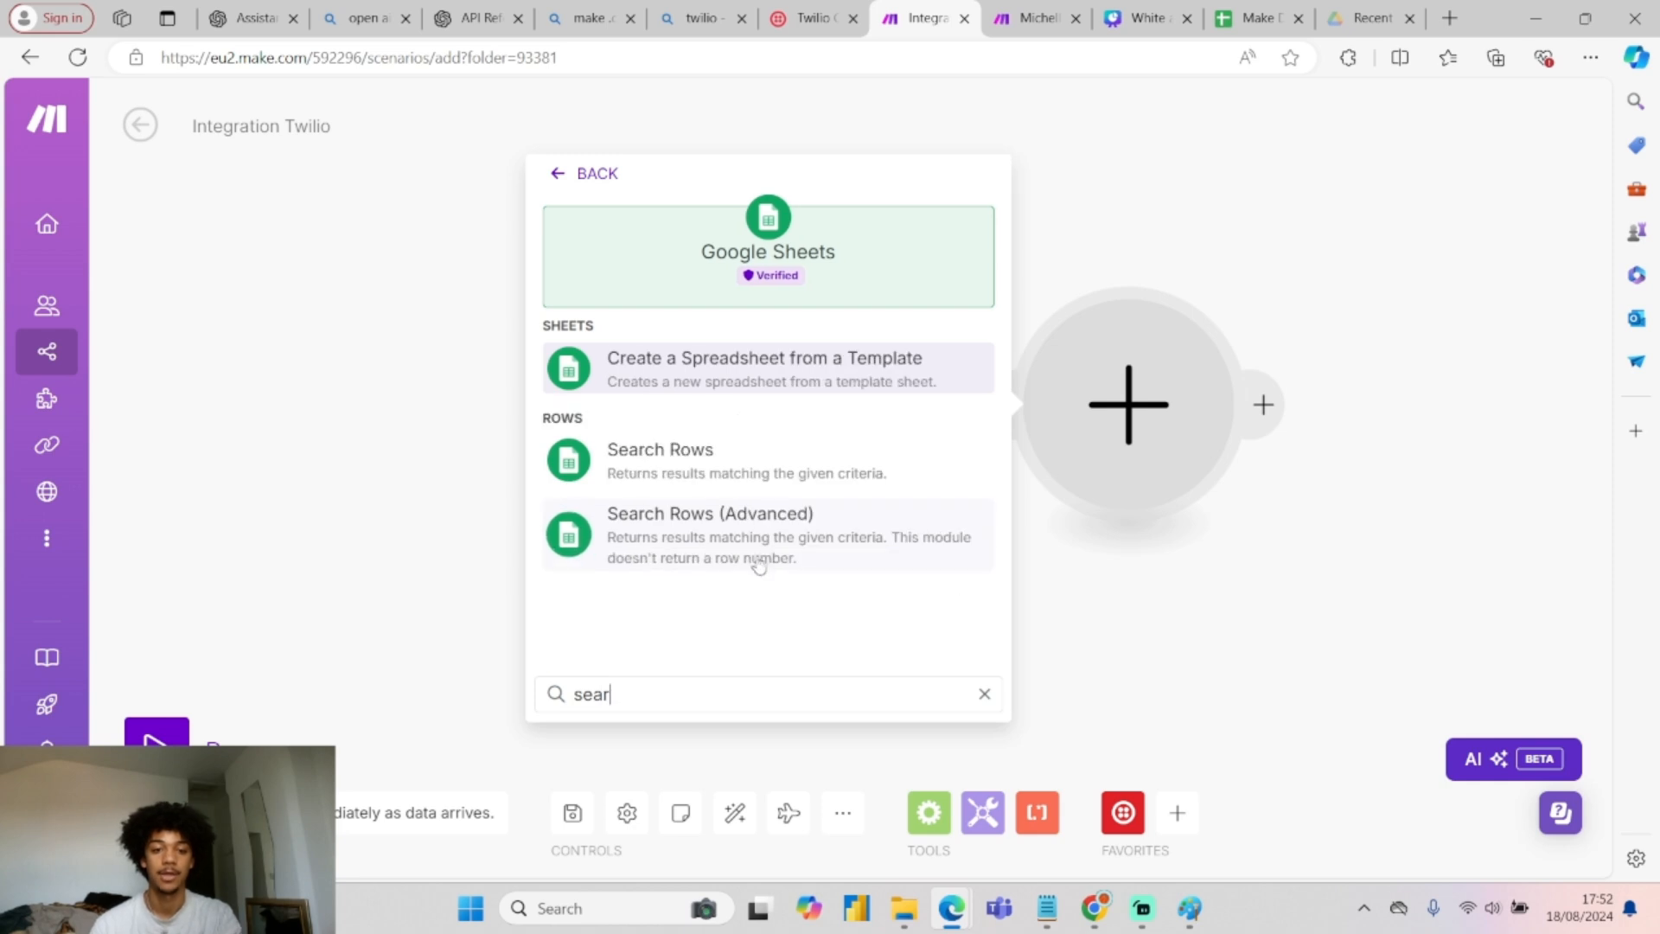
pyautogui.click(717, 457)
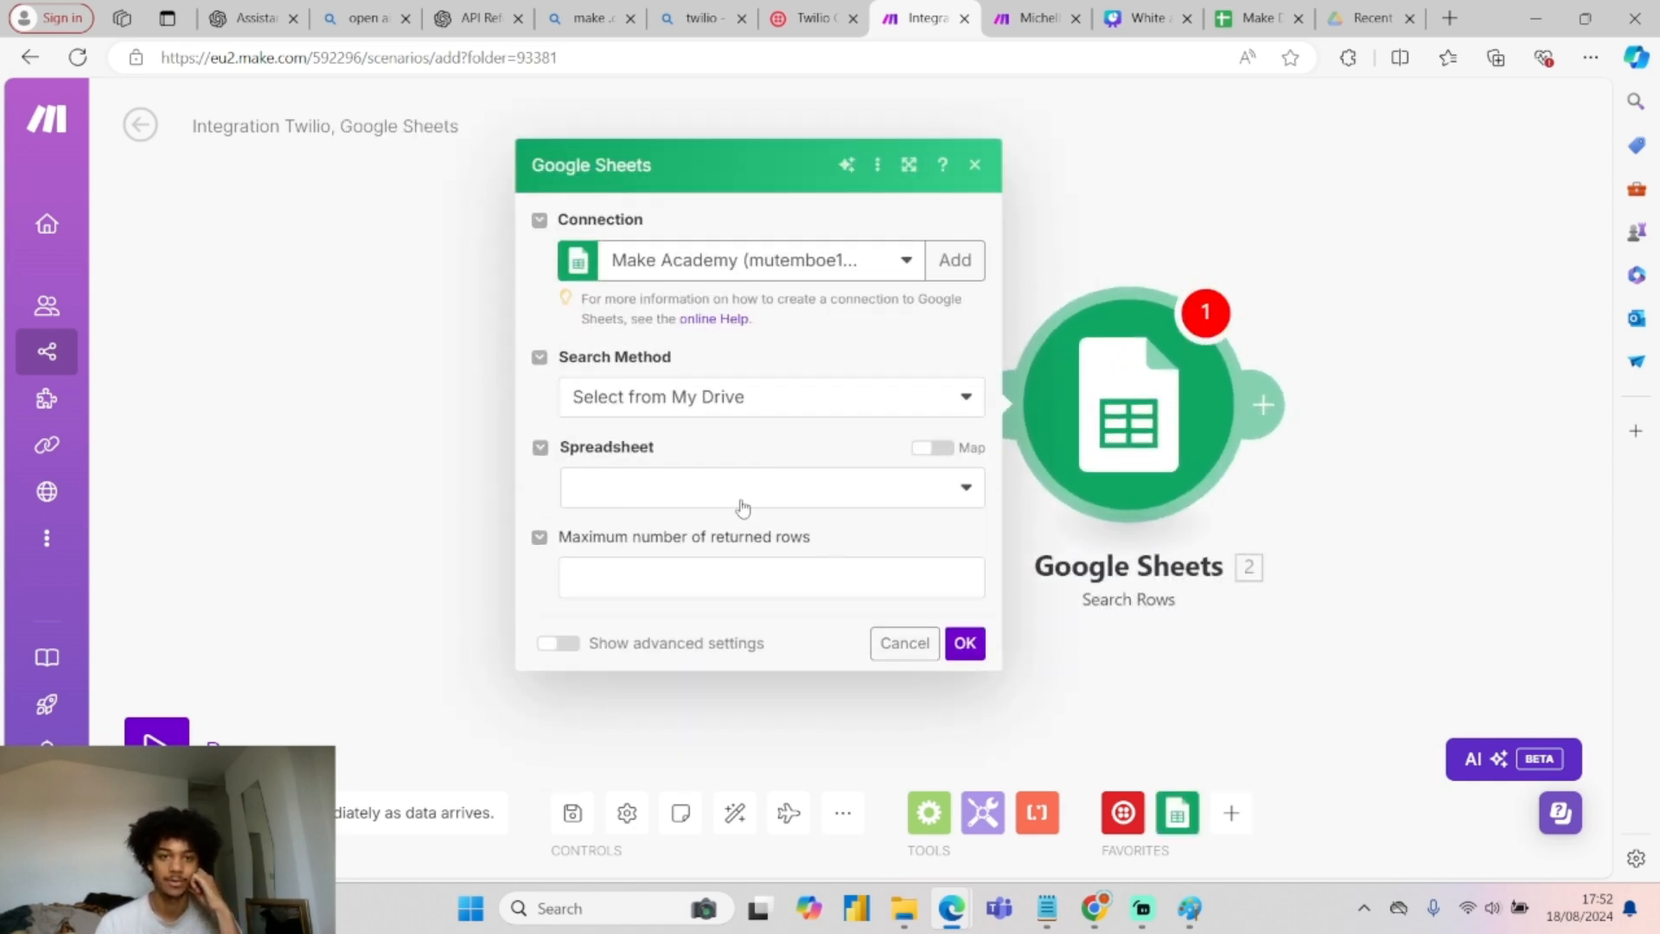
pyautogui.click(743, 508)
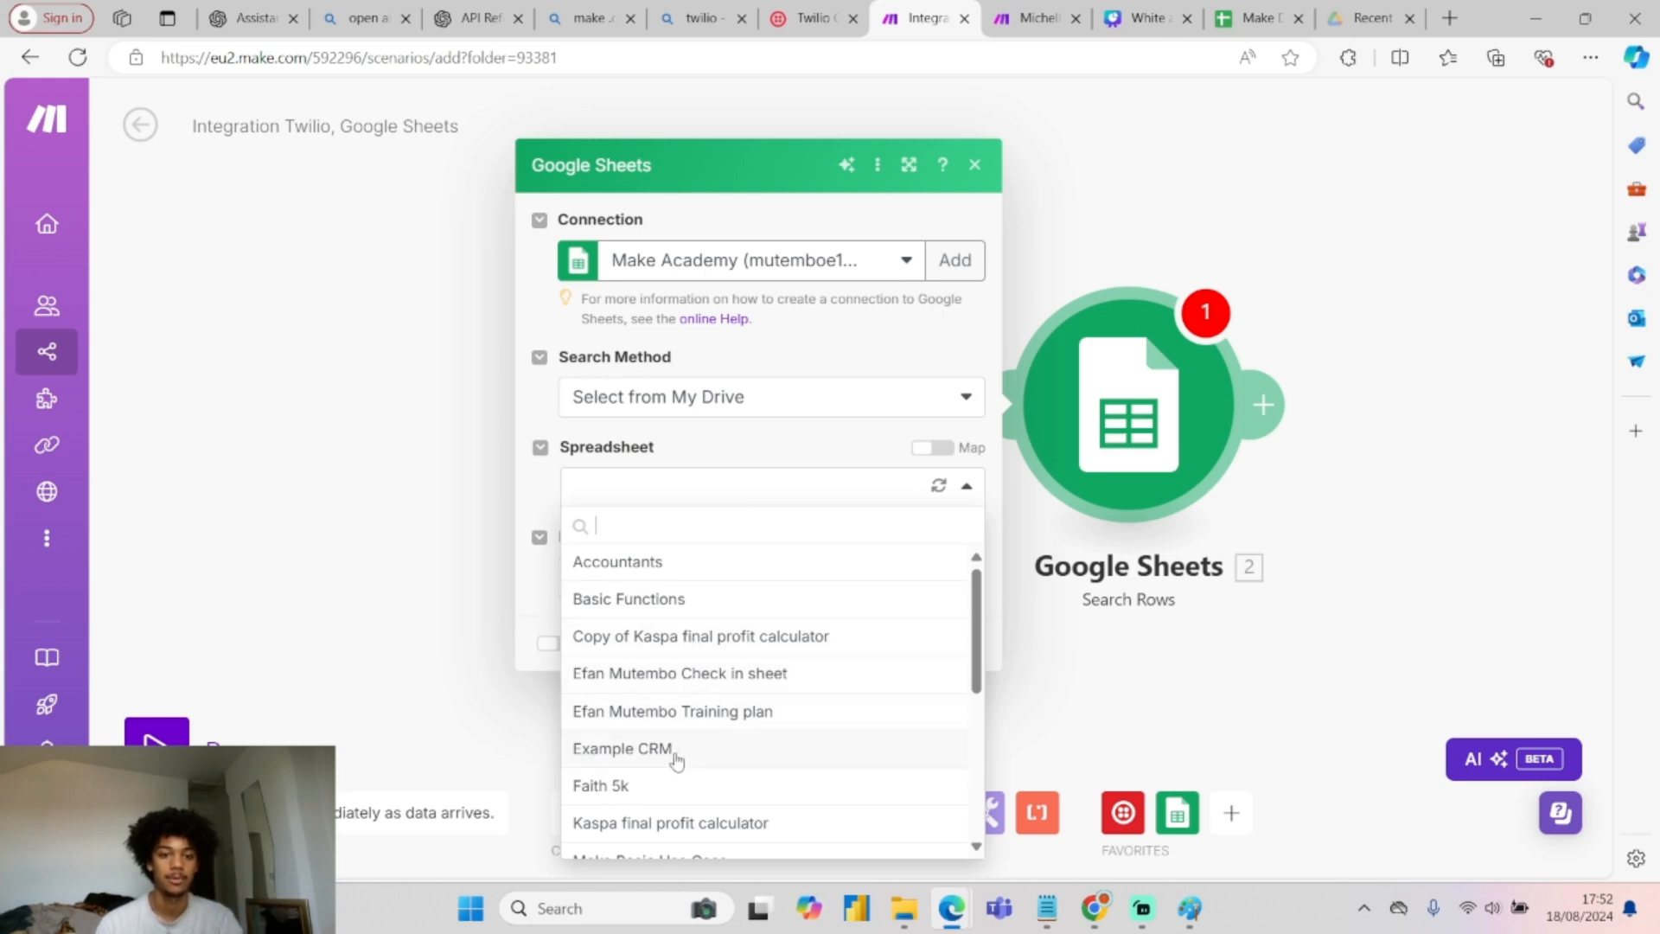
pyautogui.scroll(-2, 691, 683)
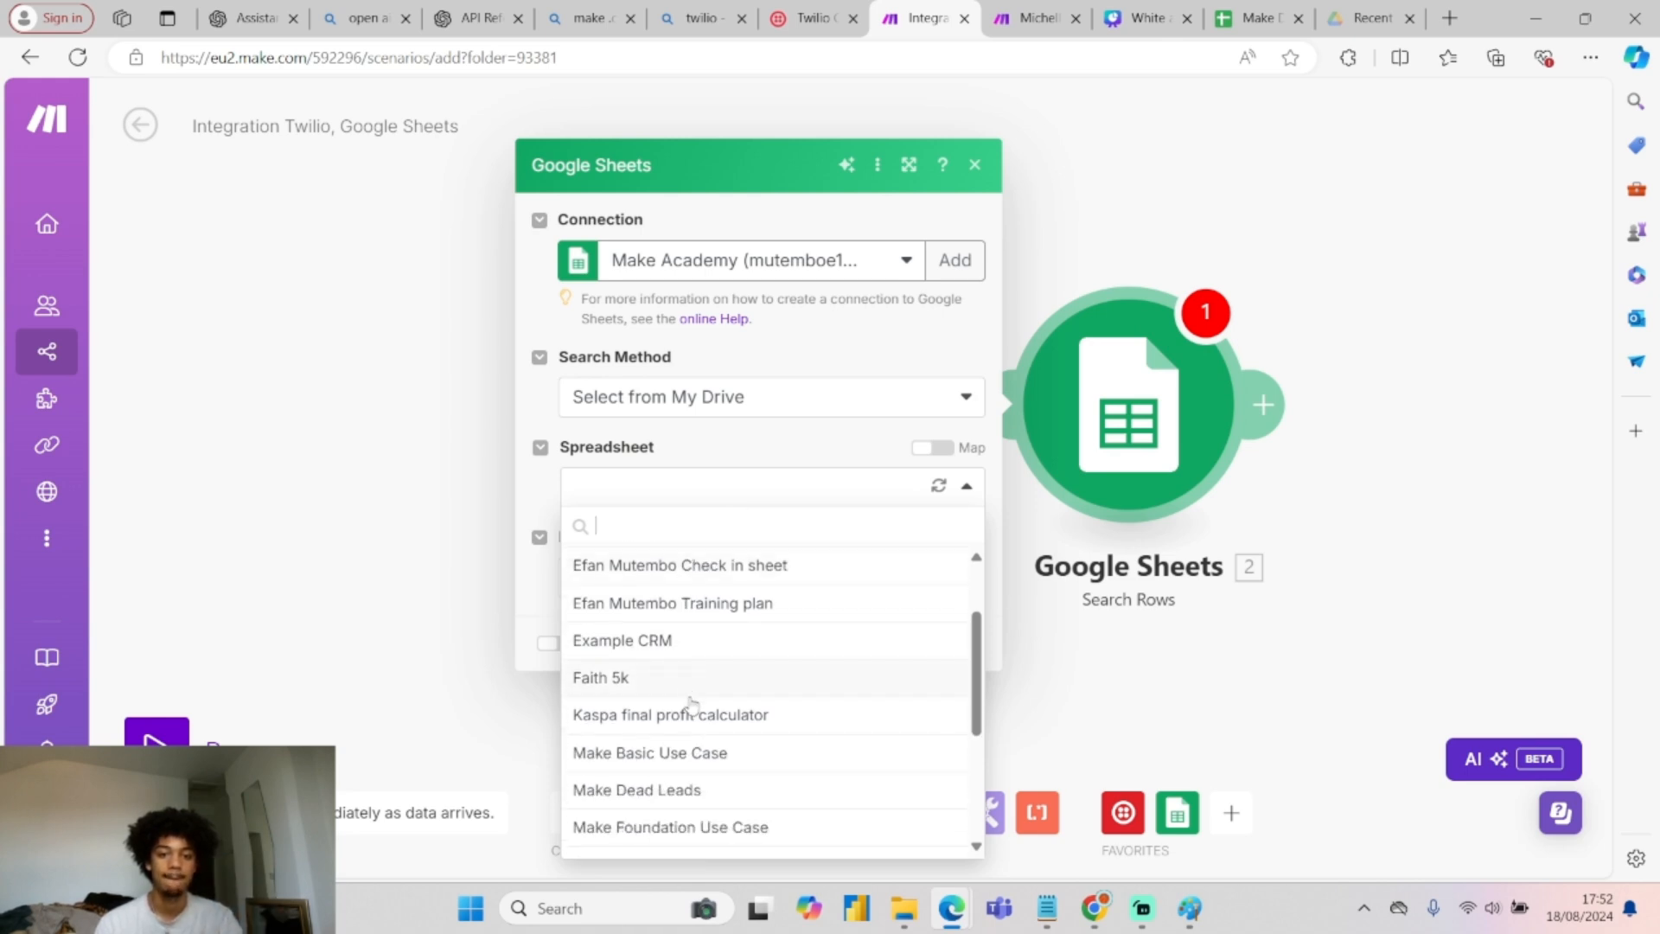
pyautogui.click(666, 790)
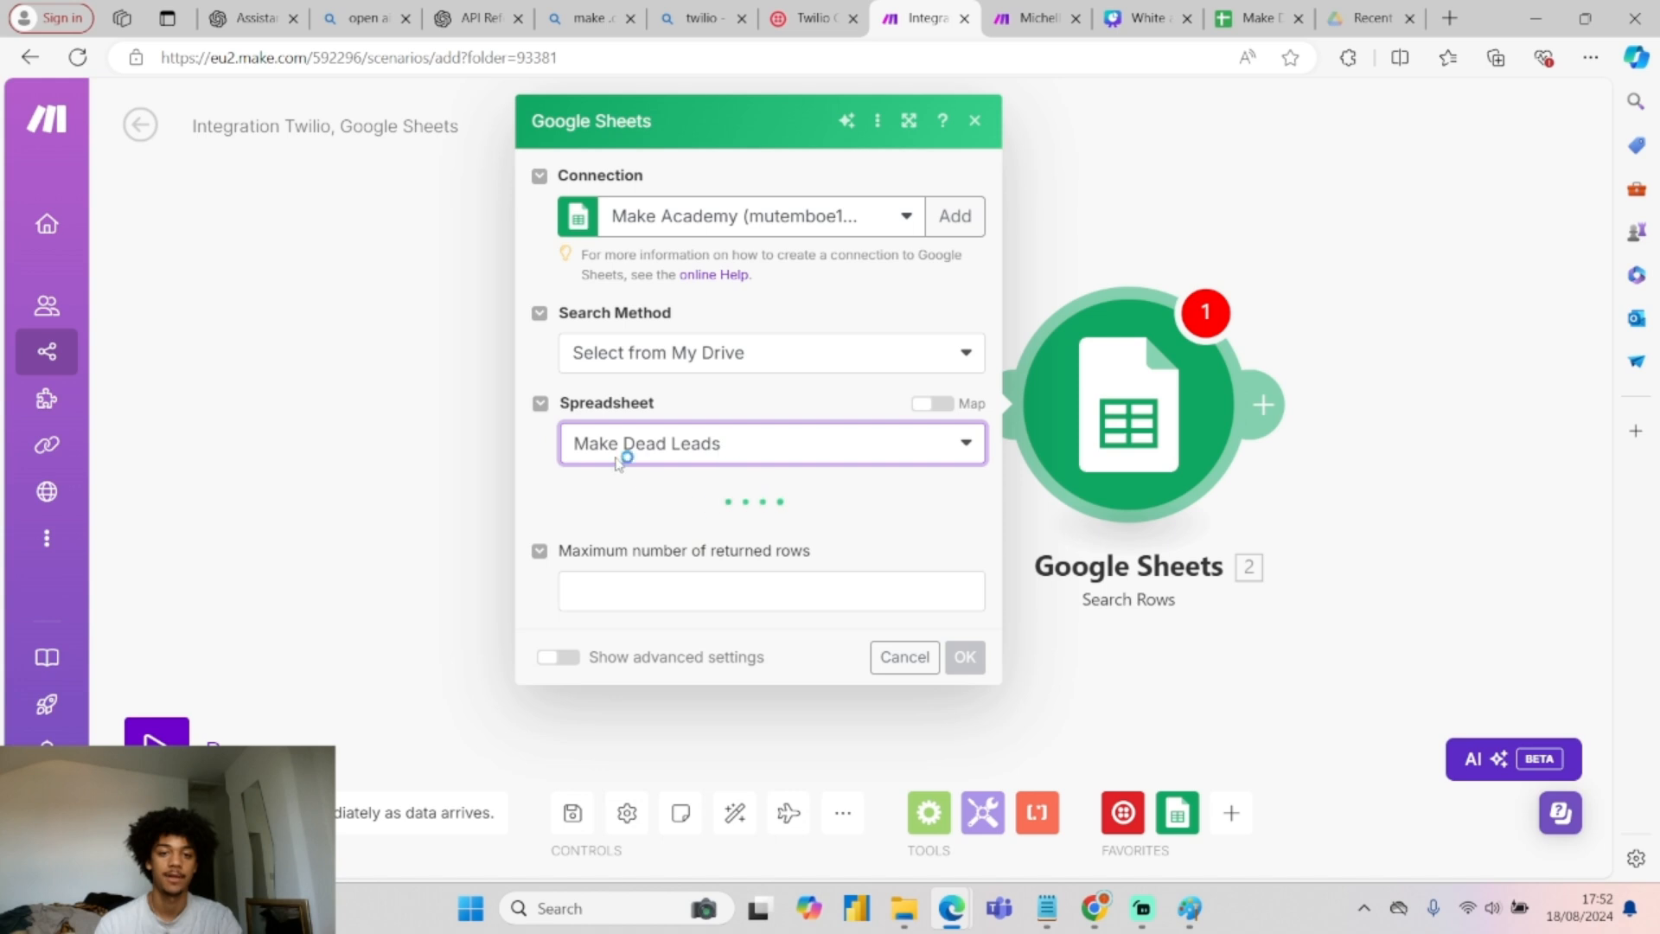
pyautogui.click(683, 544)
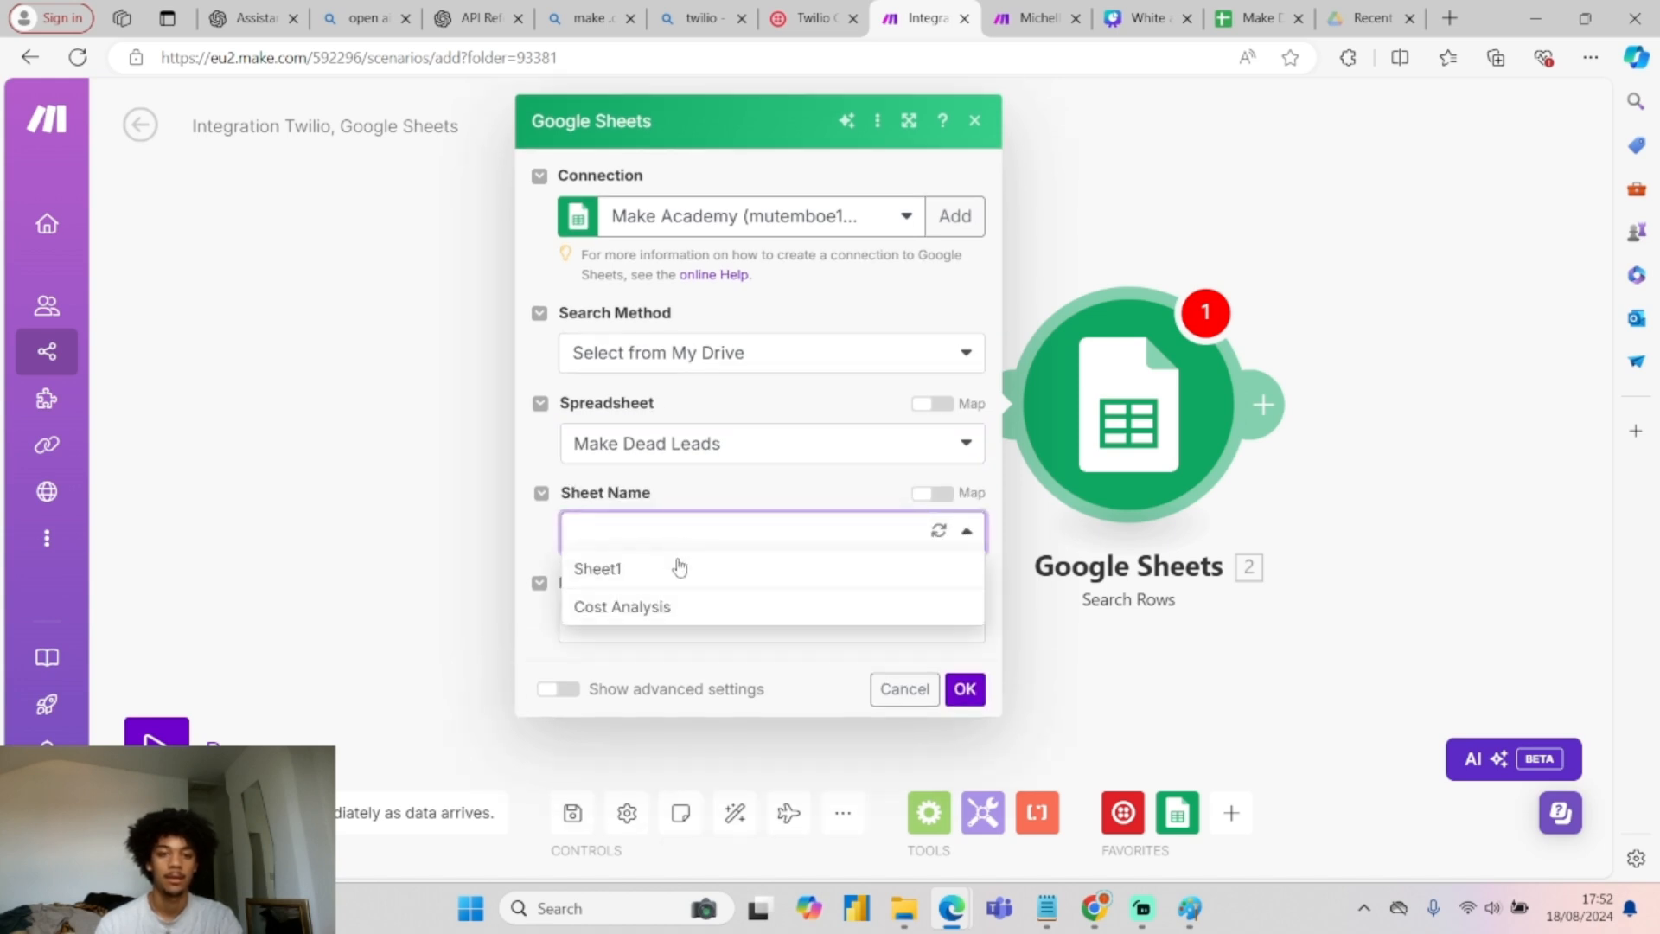
pyautogui.click(608, 570)
# Set the search filter column to Number (B) and open the Make Dead Leads spreadsheet.
pyautogui.scroll(-2, 748, 657)
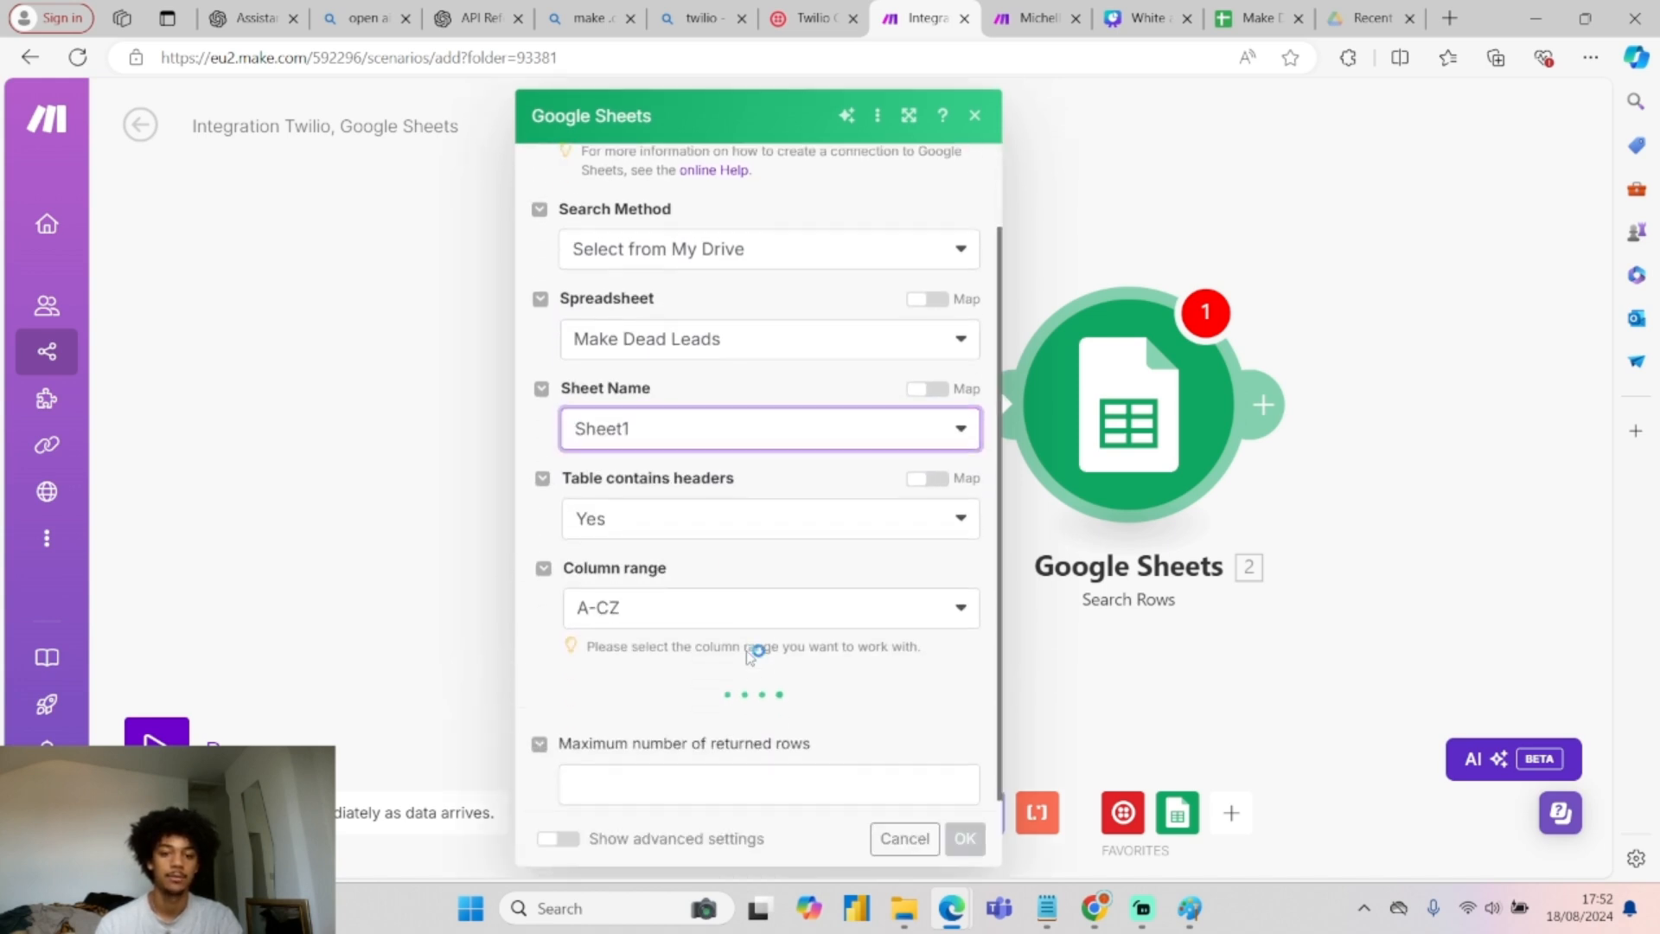
pyautogui.scroll(-4, 749, 653)
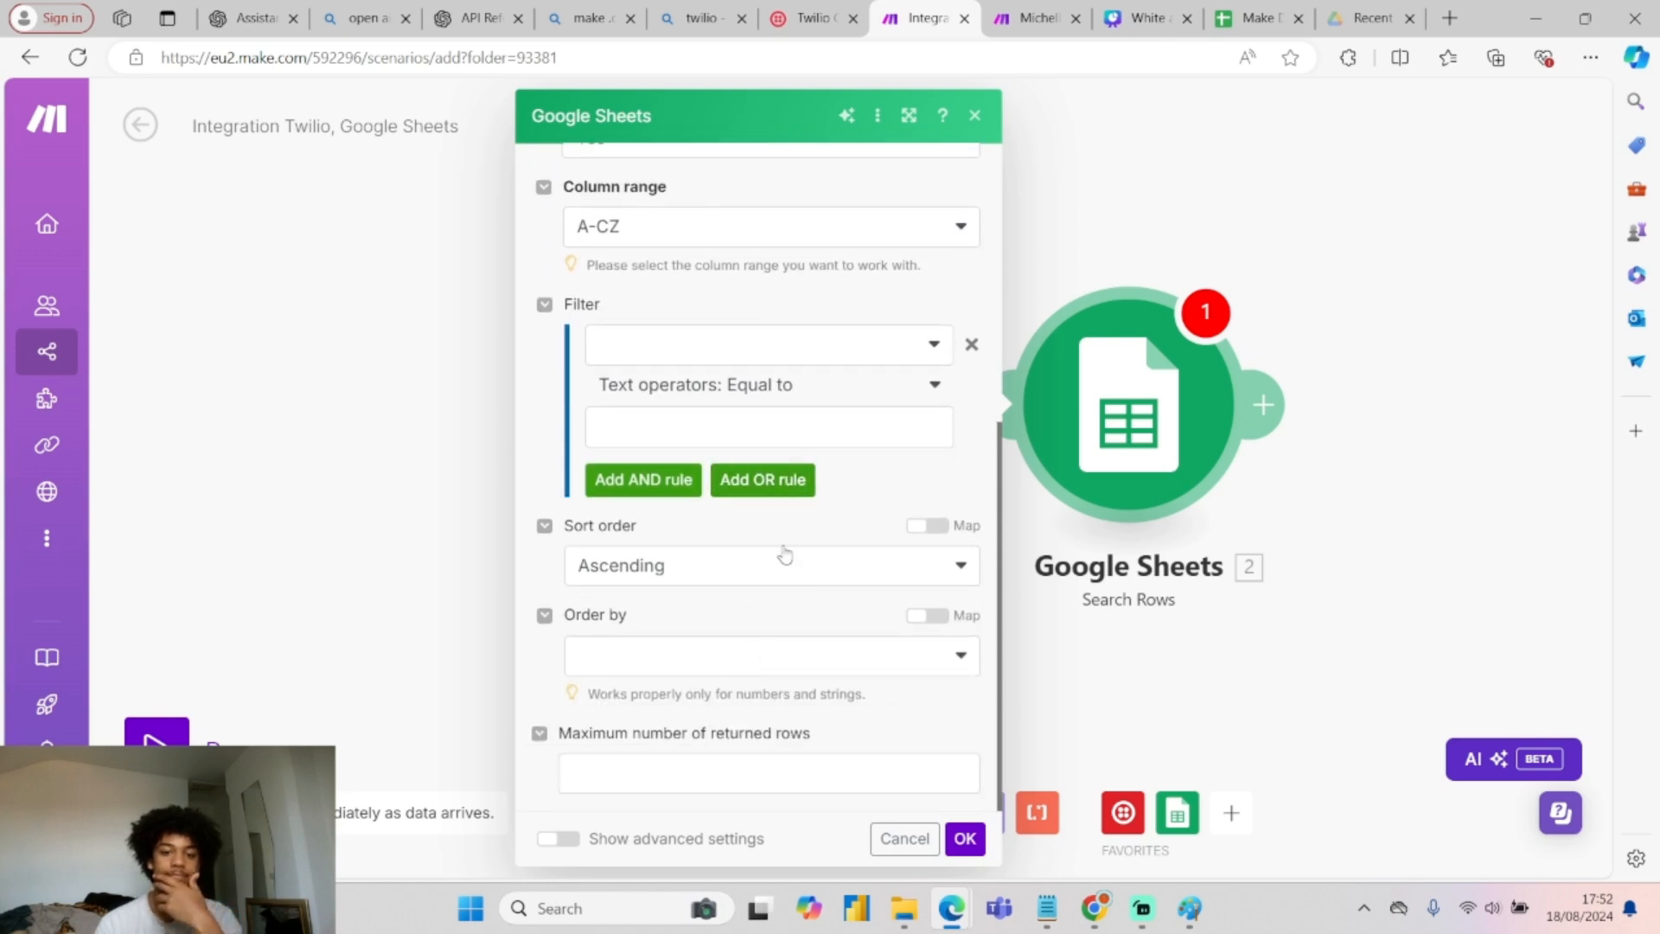
pyautogui.scroll(2, 723, 277)
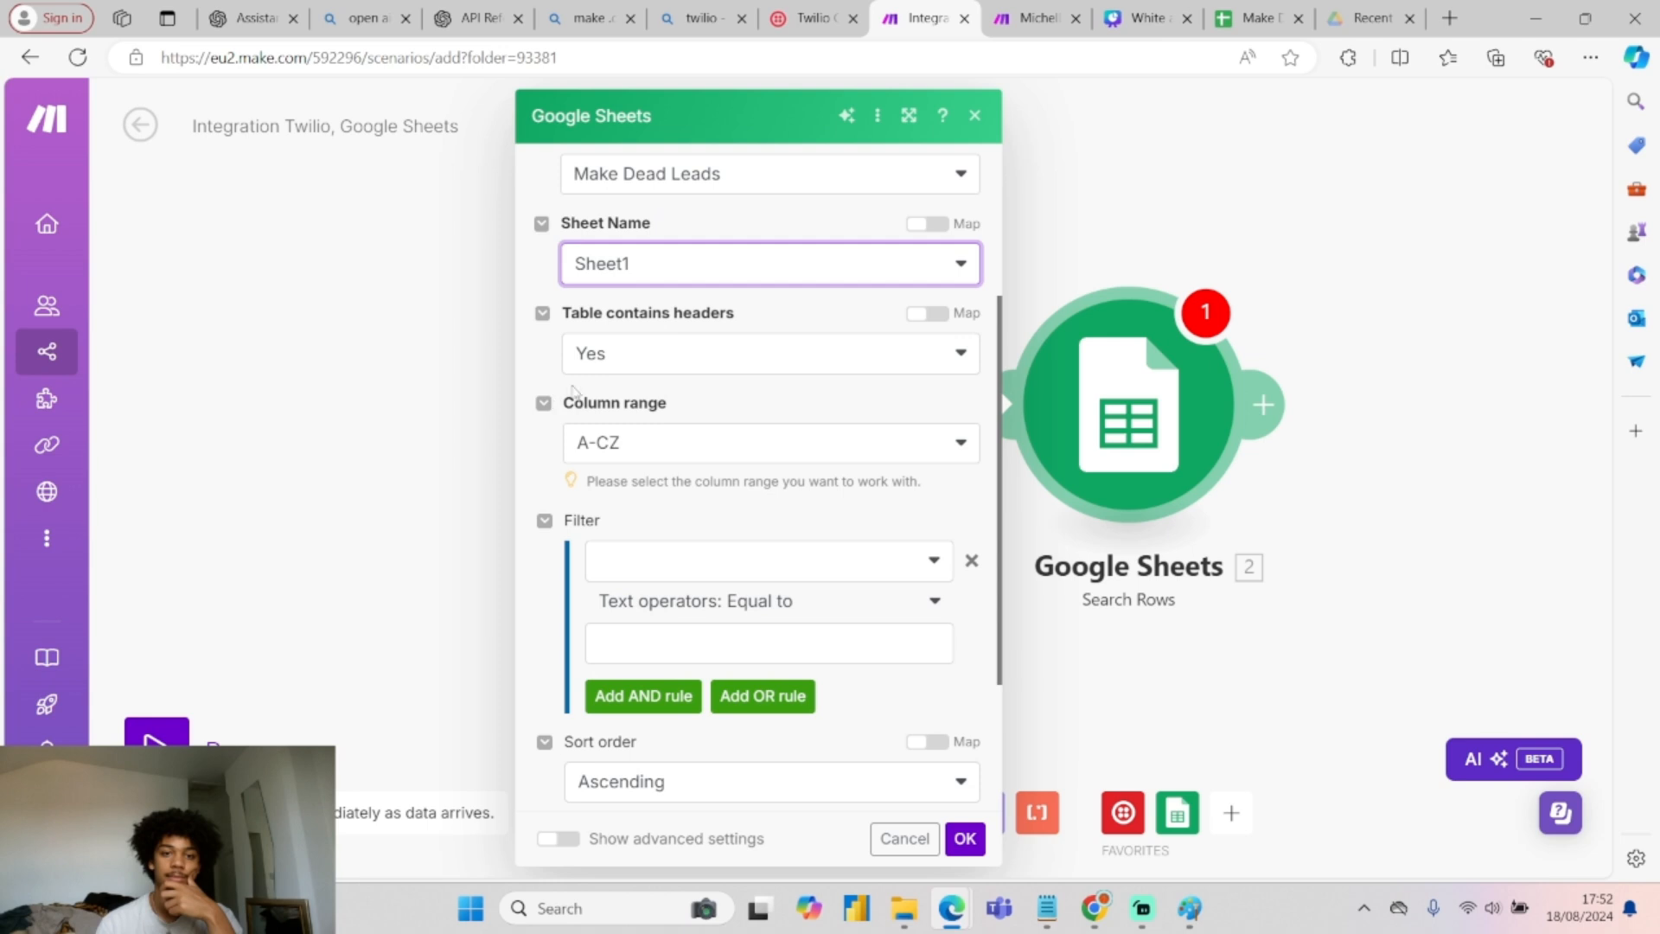
pyautogui.scroll(3, 749, 591)
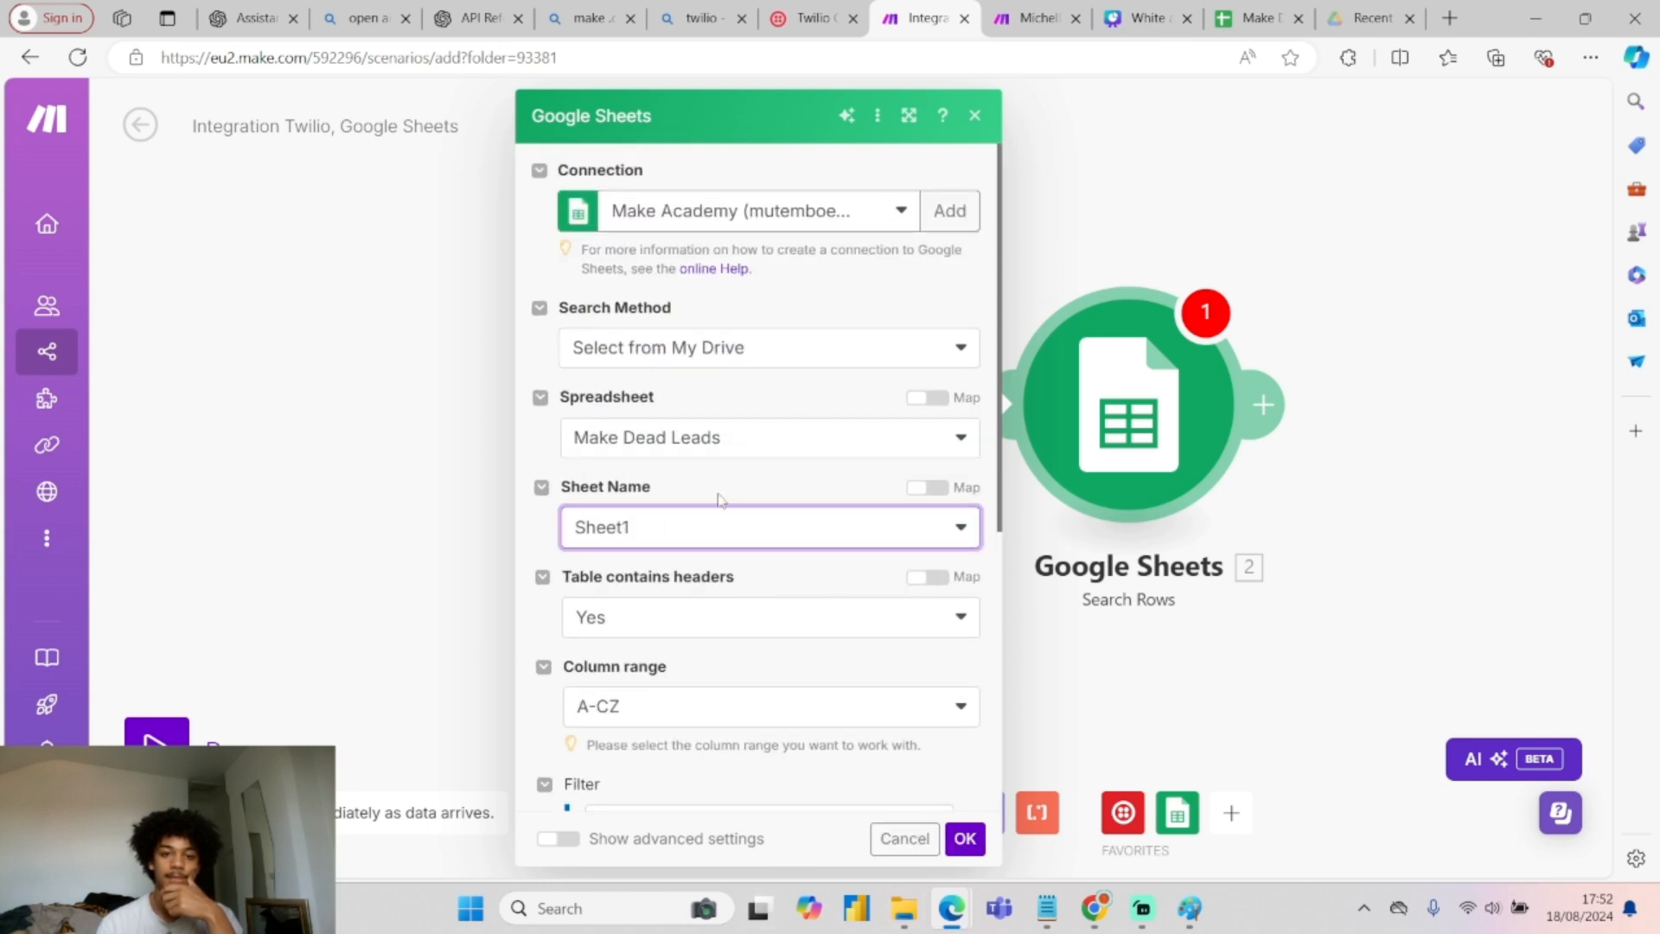
pyautogui.scroll(-3, 723, 405)
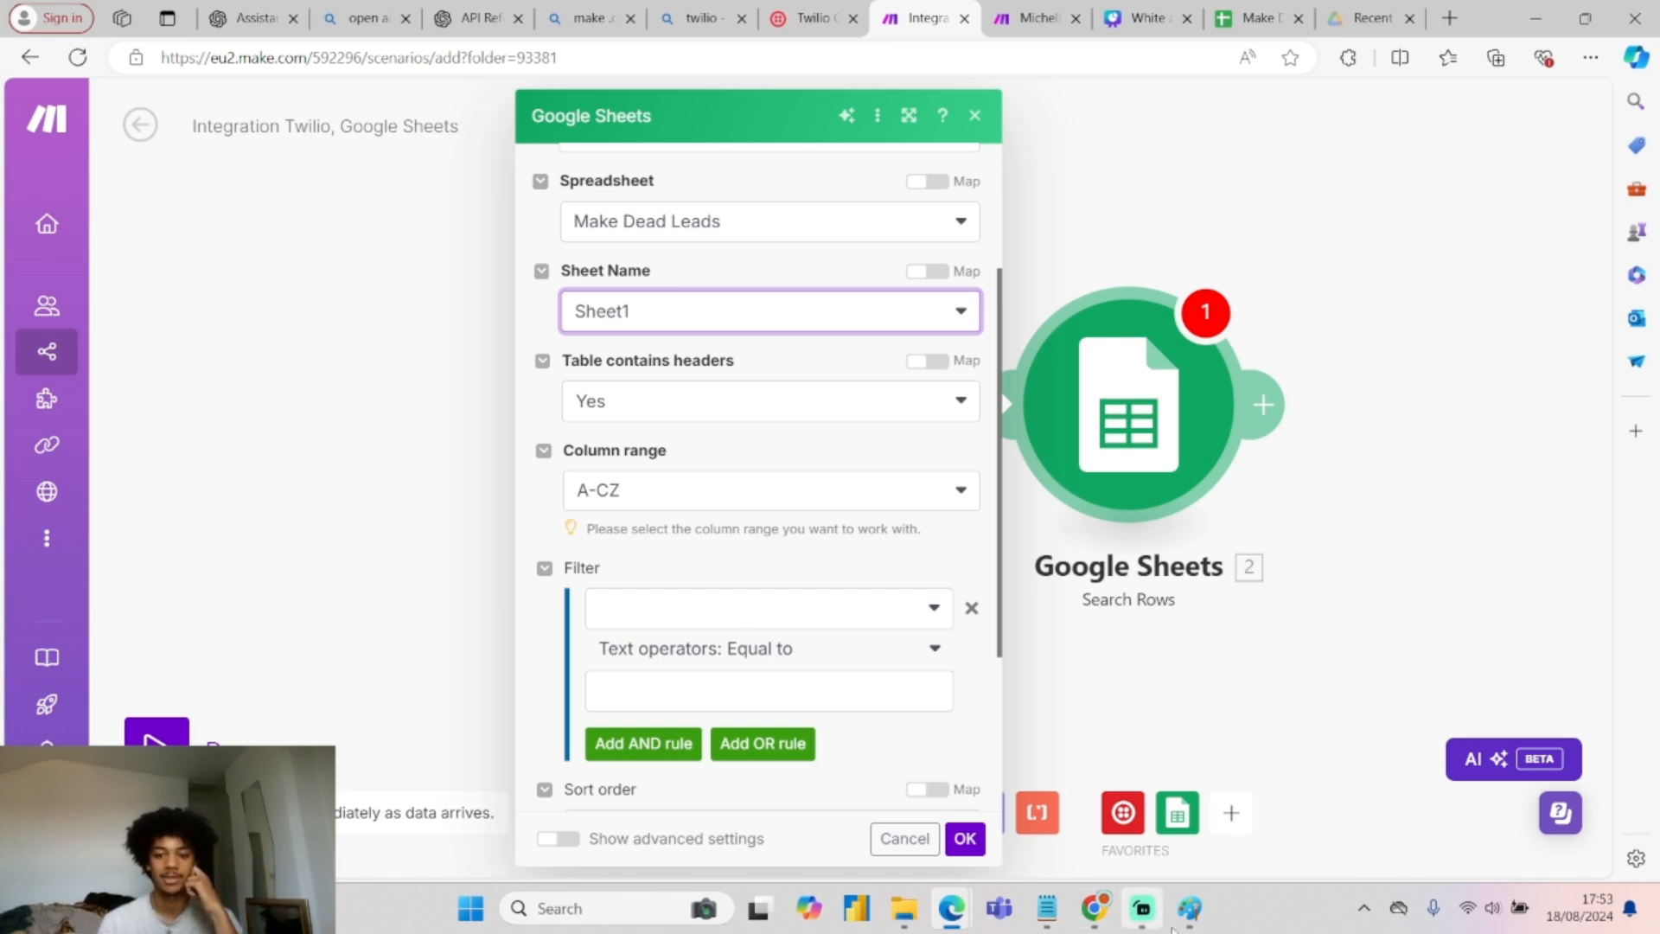
pyautogui.moveTo(1181, 922)
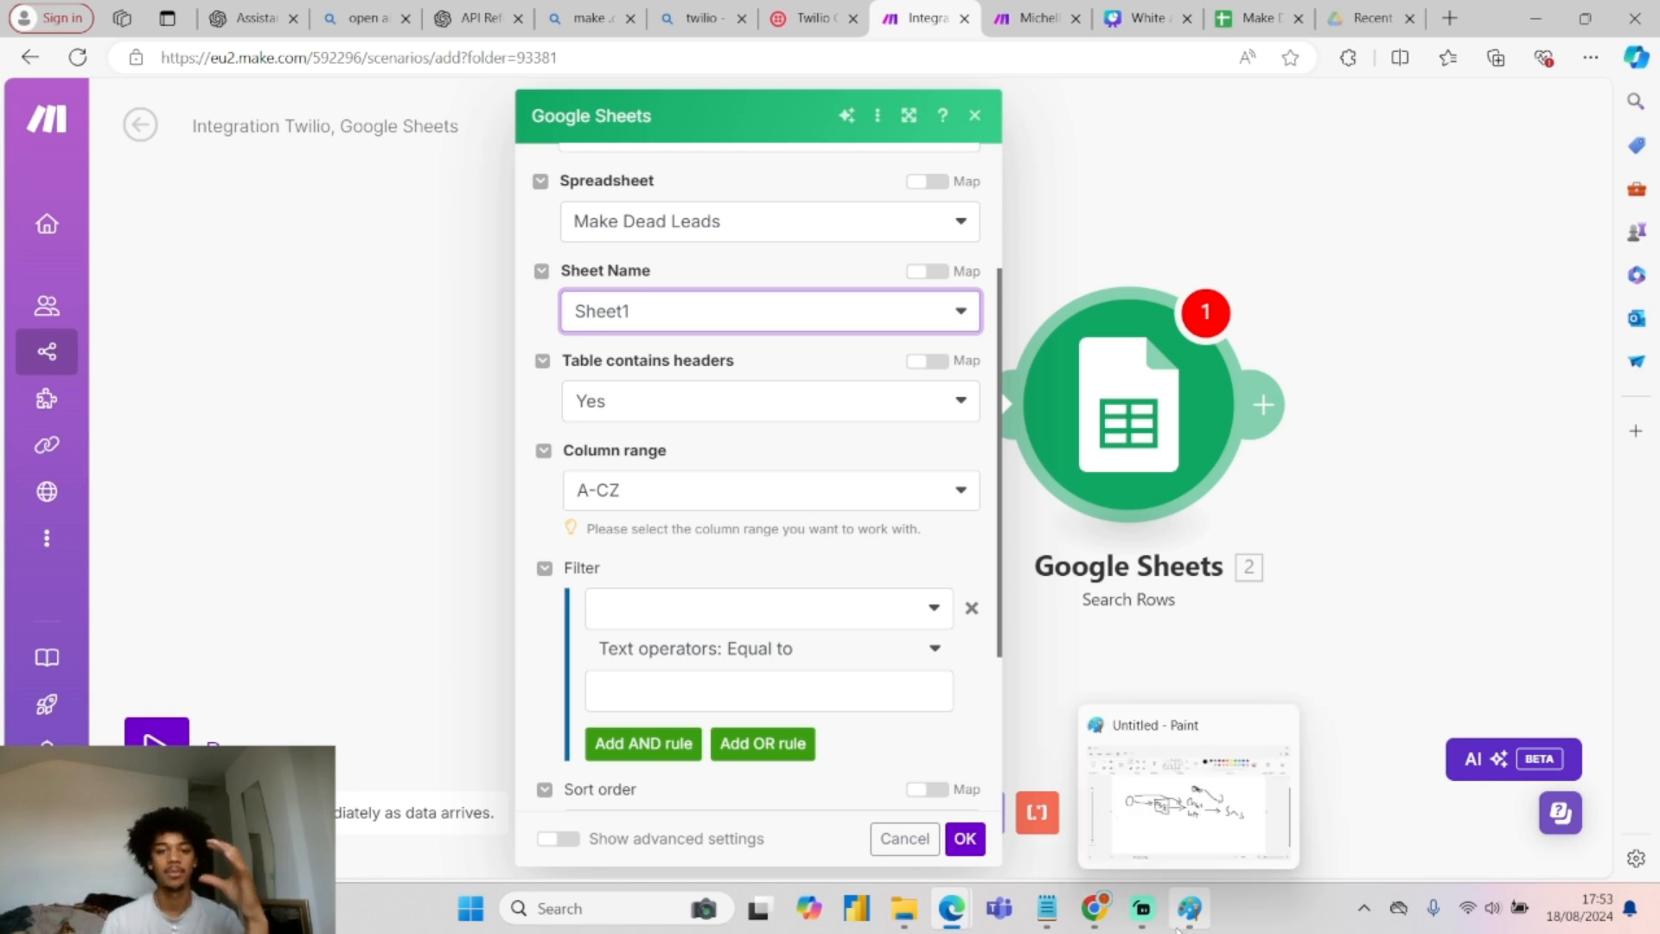
pyautogui.click(676, 608)
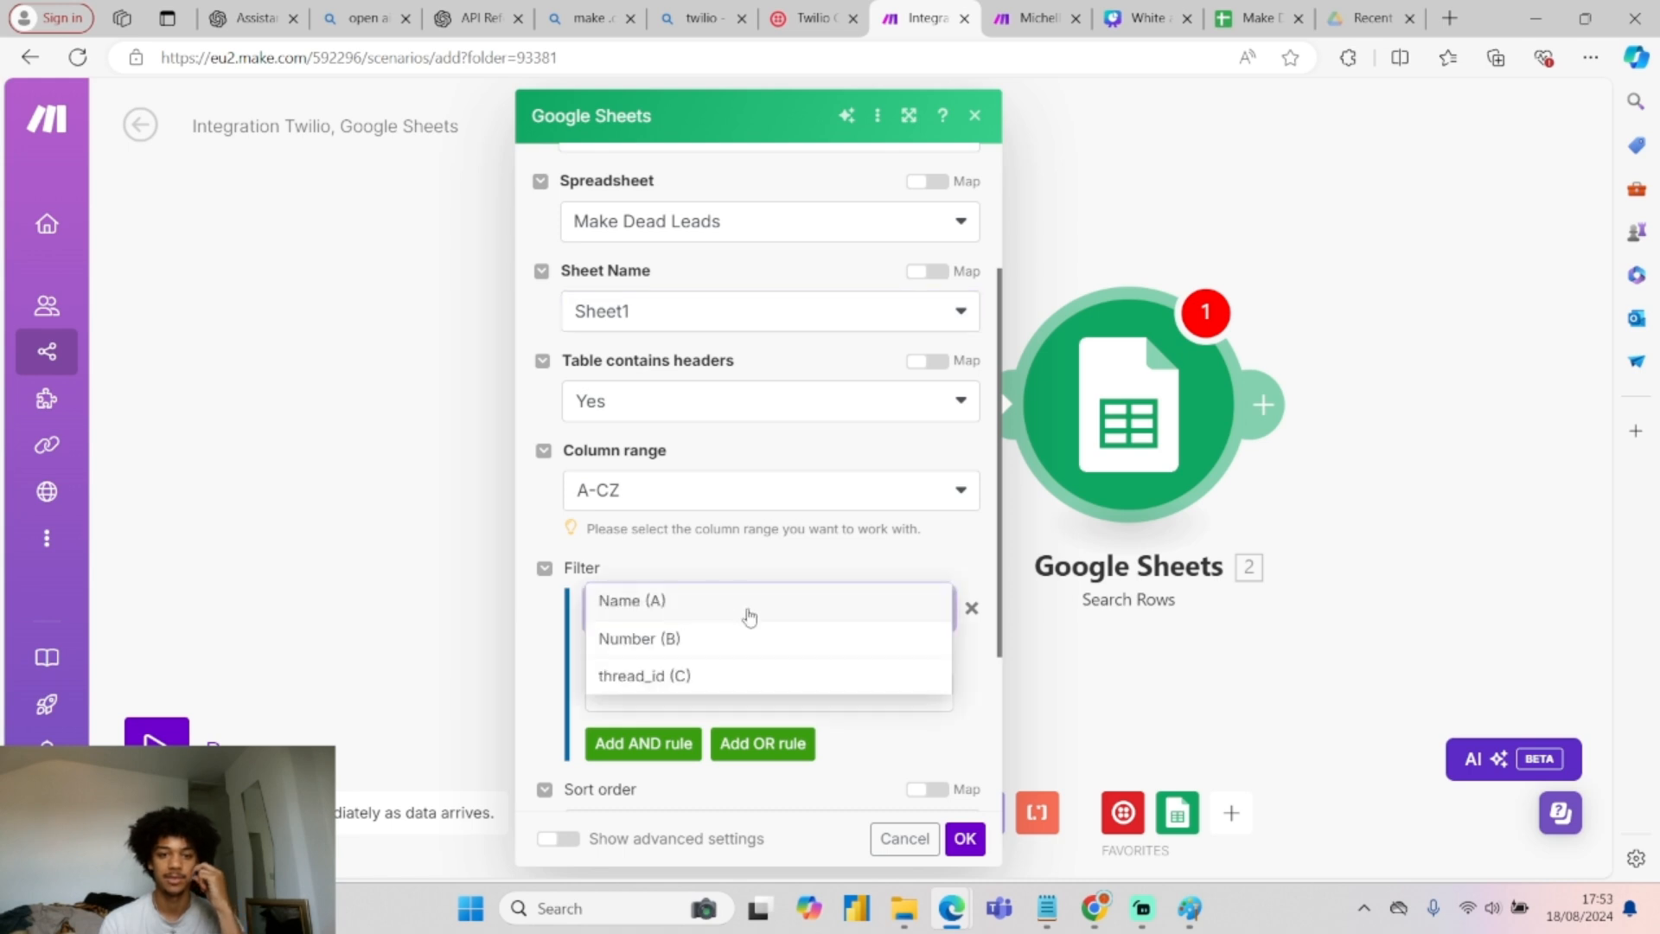
pyautogui.click(684, 640)
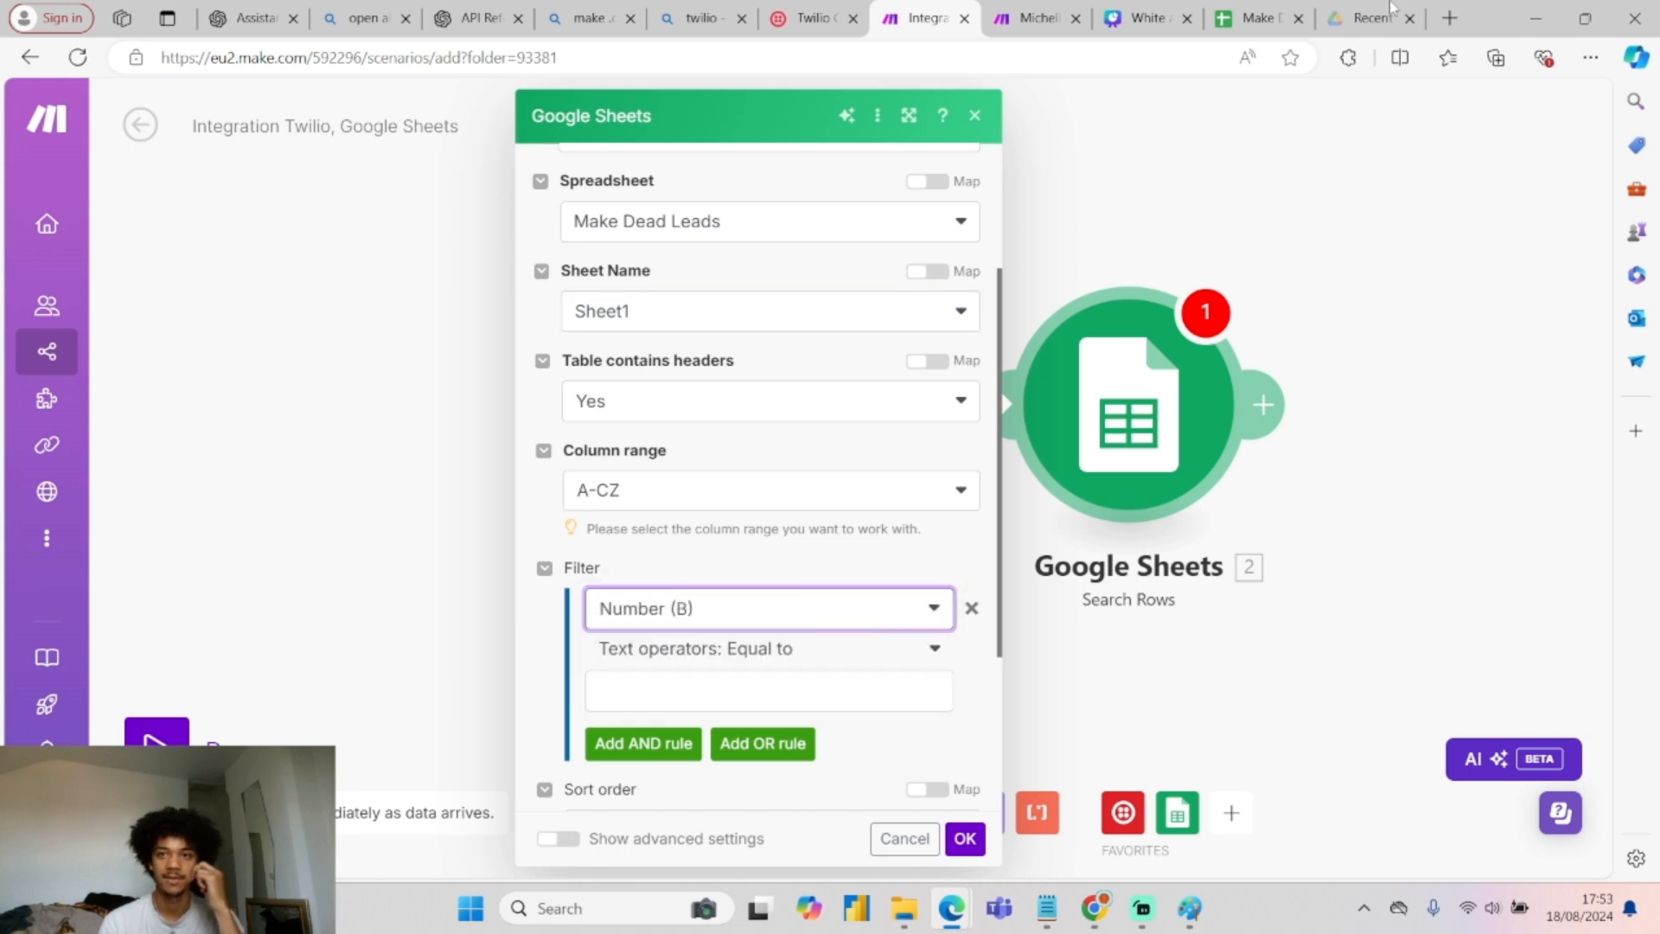
pyautogui.click(1253, 18)
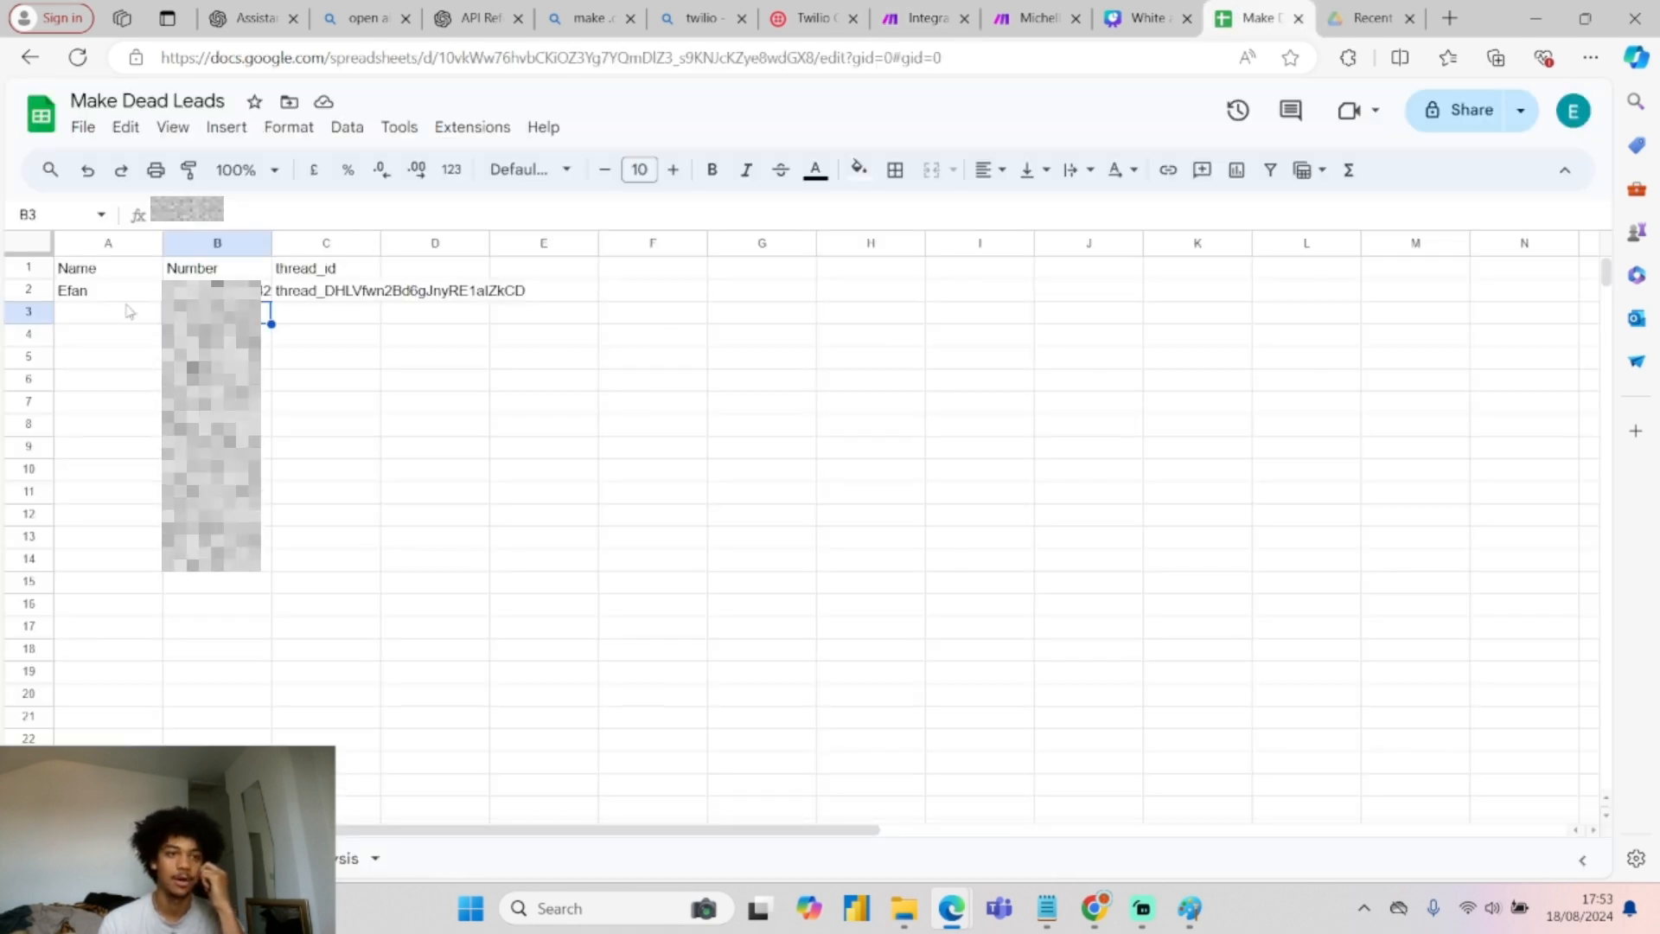
# Copy row 2's name and number into rows 3–4, altering the phone numbers in B3 and B4.
pyautogui.moveTo(117, 294); pyautogui.dragTo(270, 344)
pyautogui.click(134, 325)
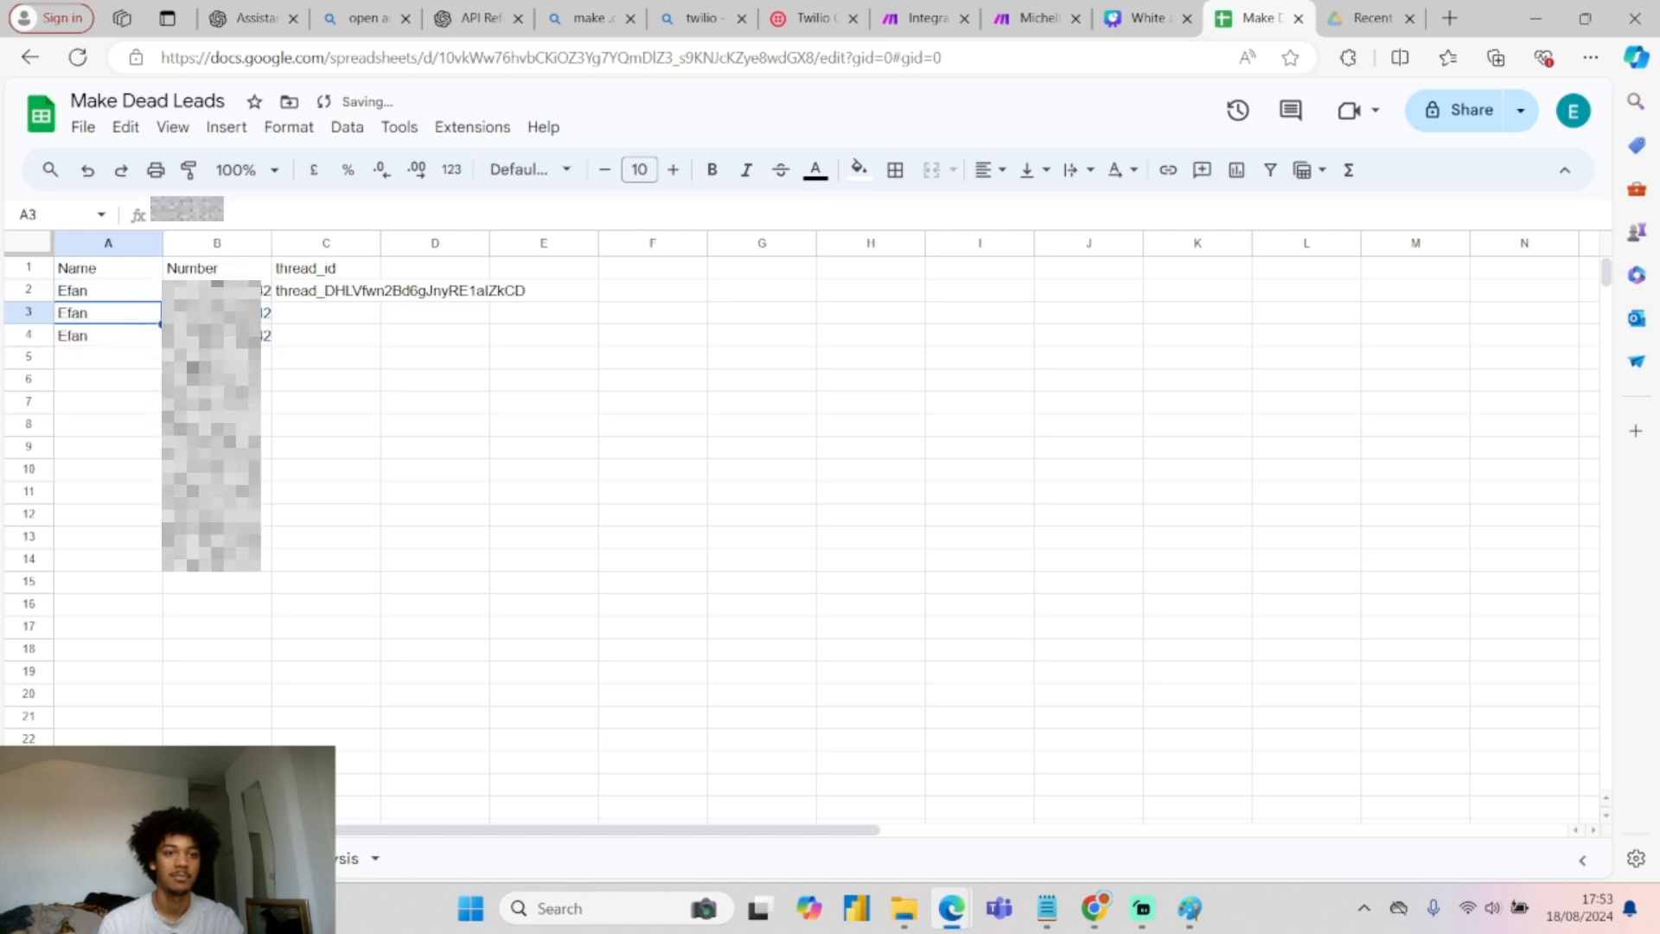
pyautogui.press('Right')
pyautogui.press('Return')
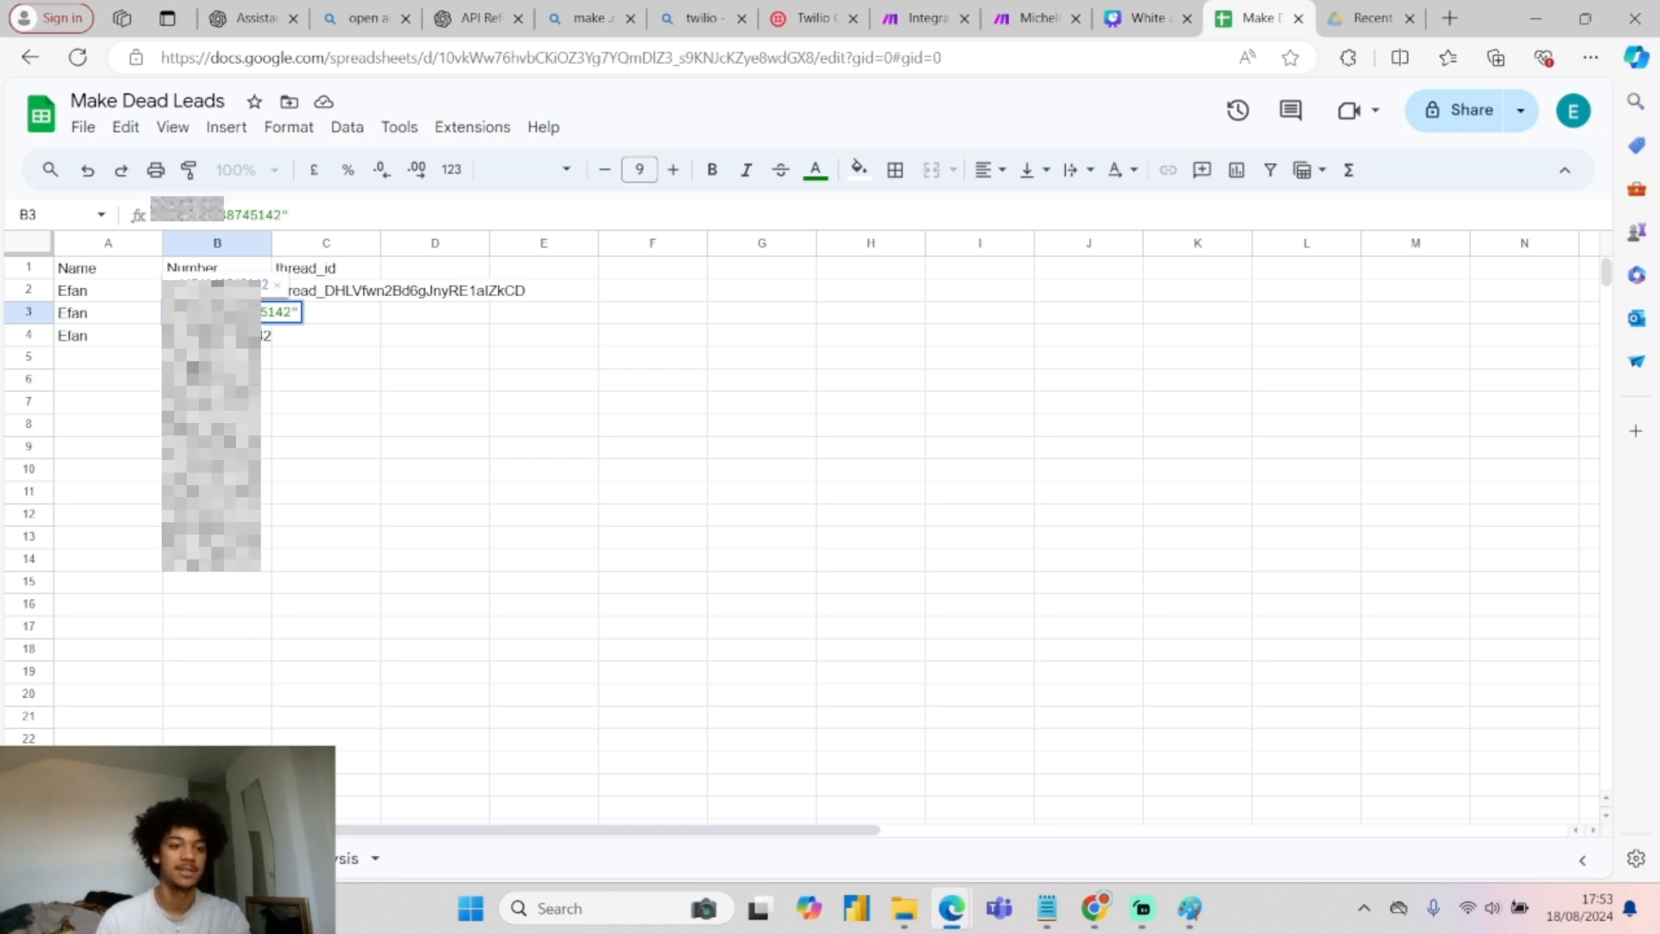
pyautogui.press('Return')
pyautogui.press('Return')
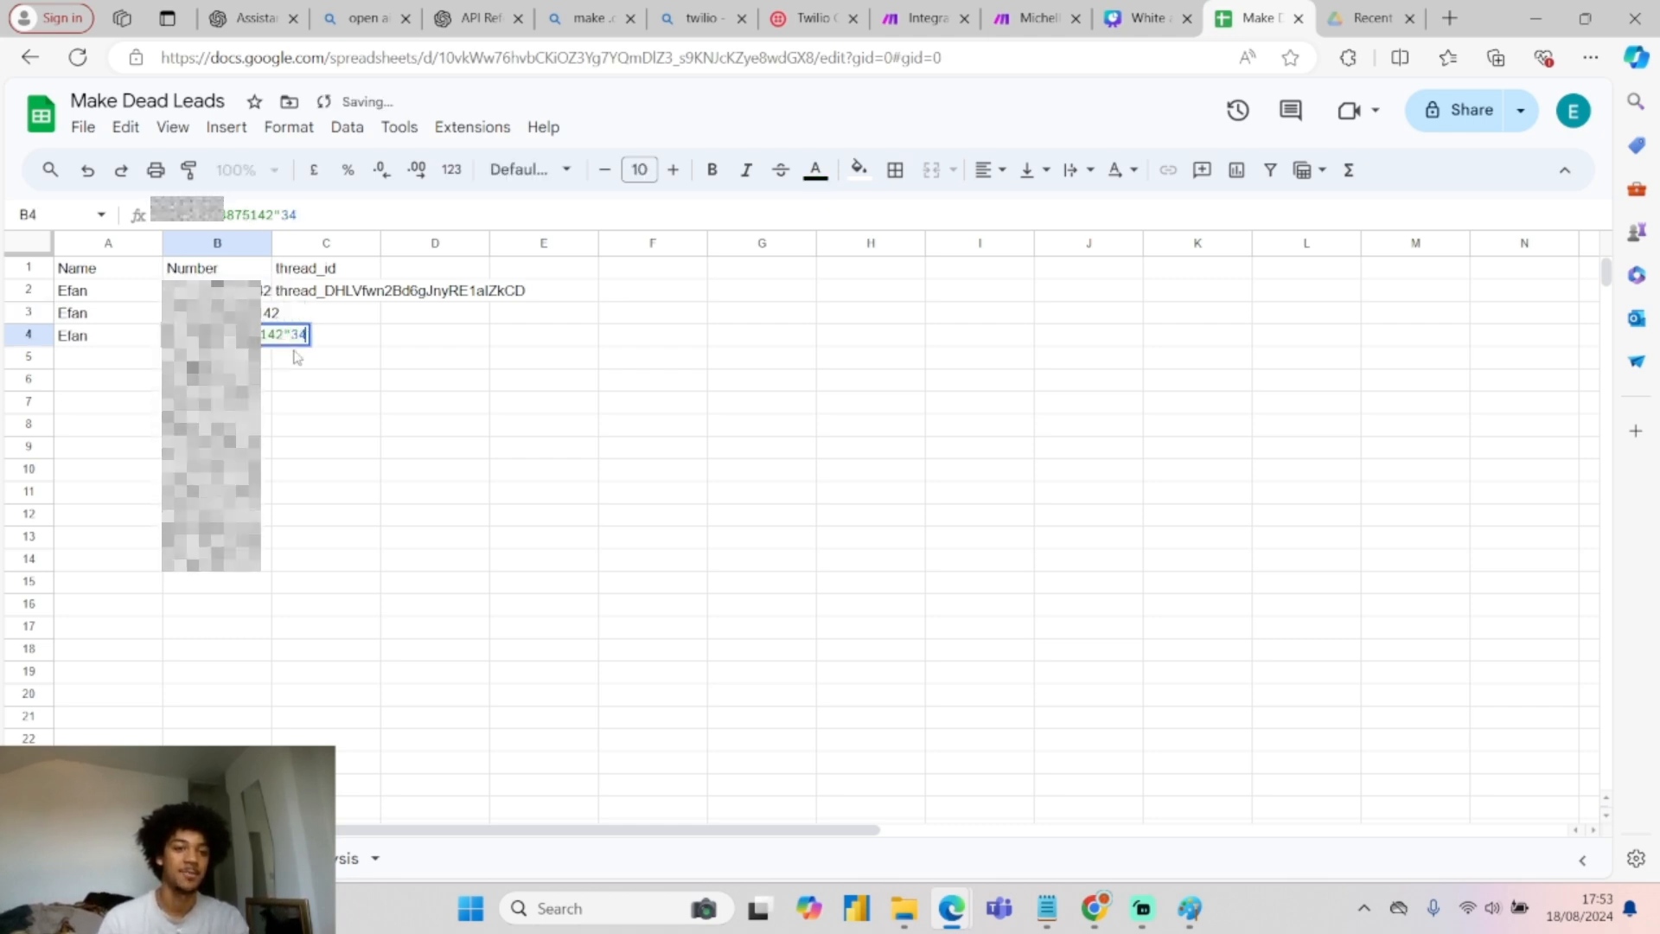
pyautogui.press('BackSpace')
pyautogui.press('BackSpace')
pyautogui.press('BackSpace')
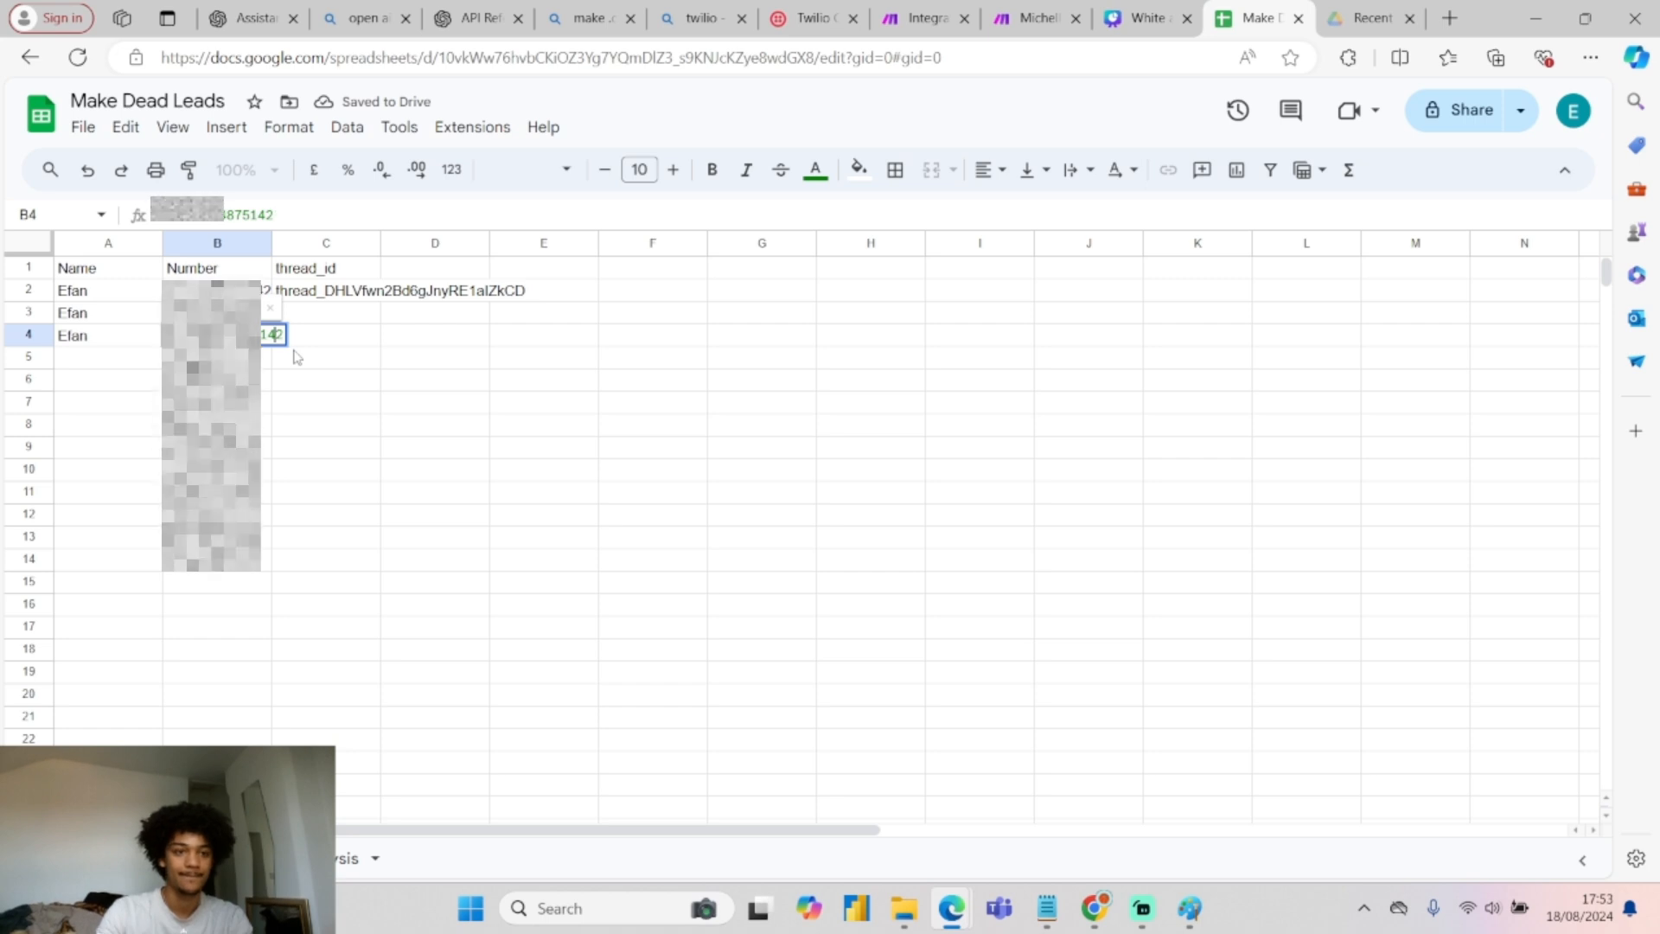
pyautogui.click(255, 379)
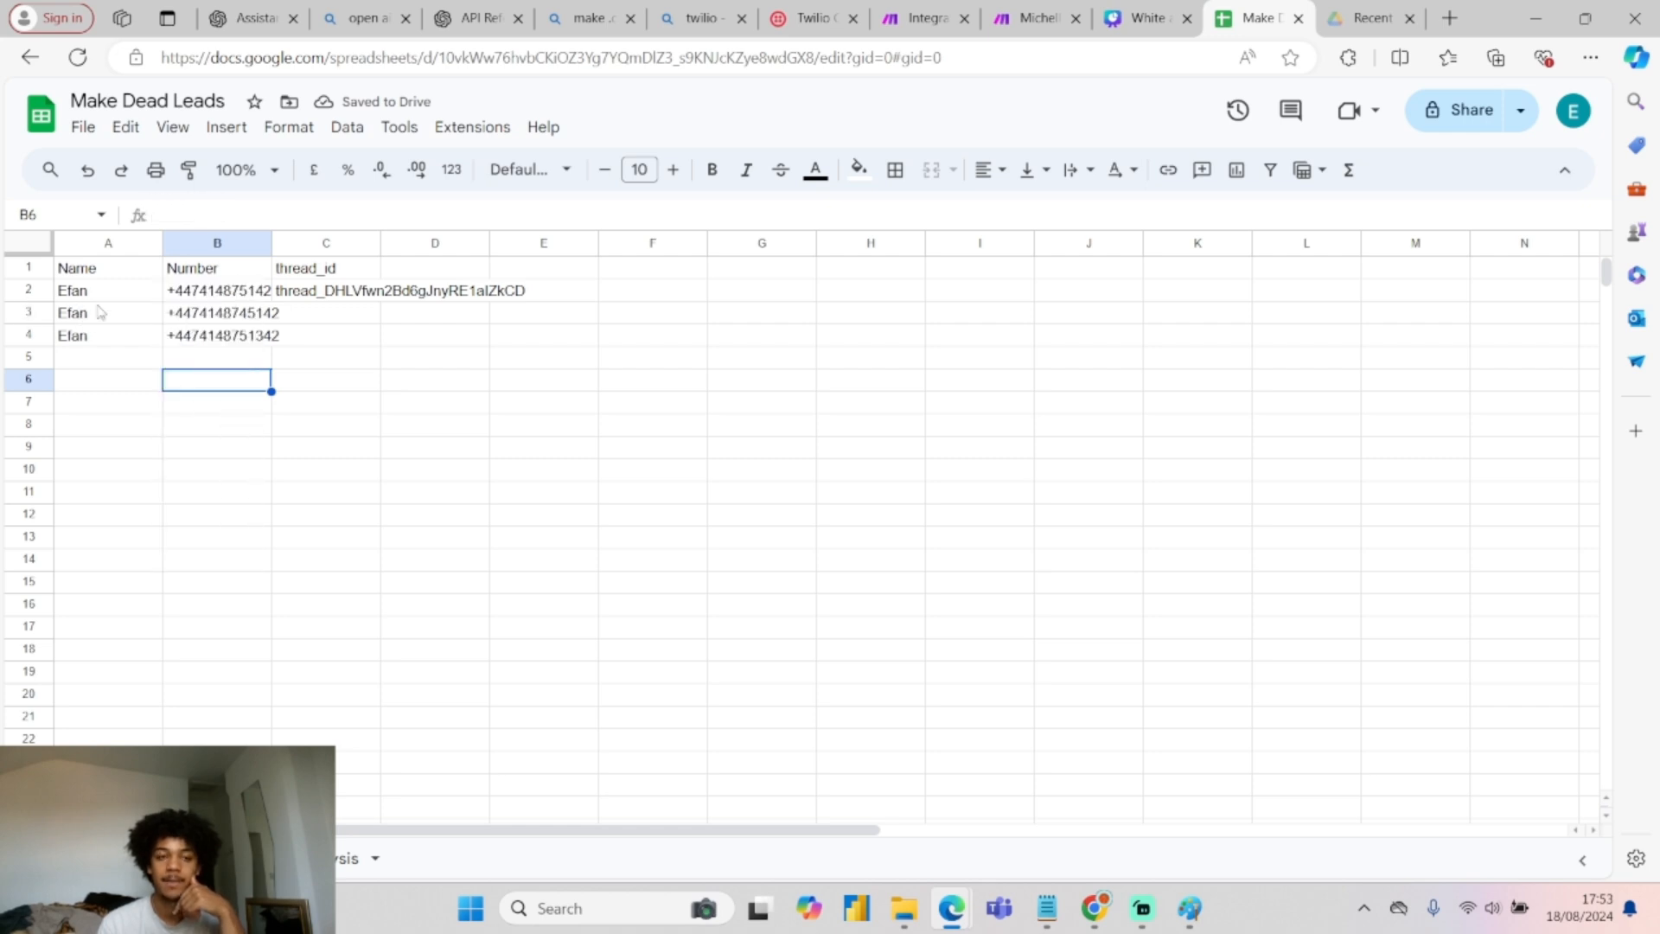
pyautogui.click(298, 294)
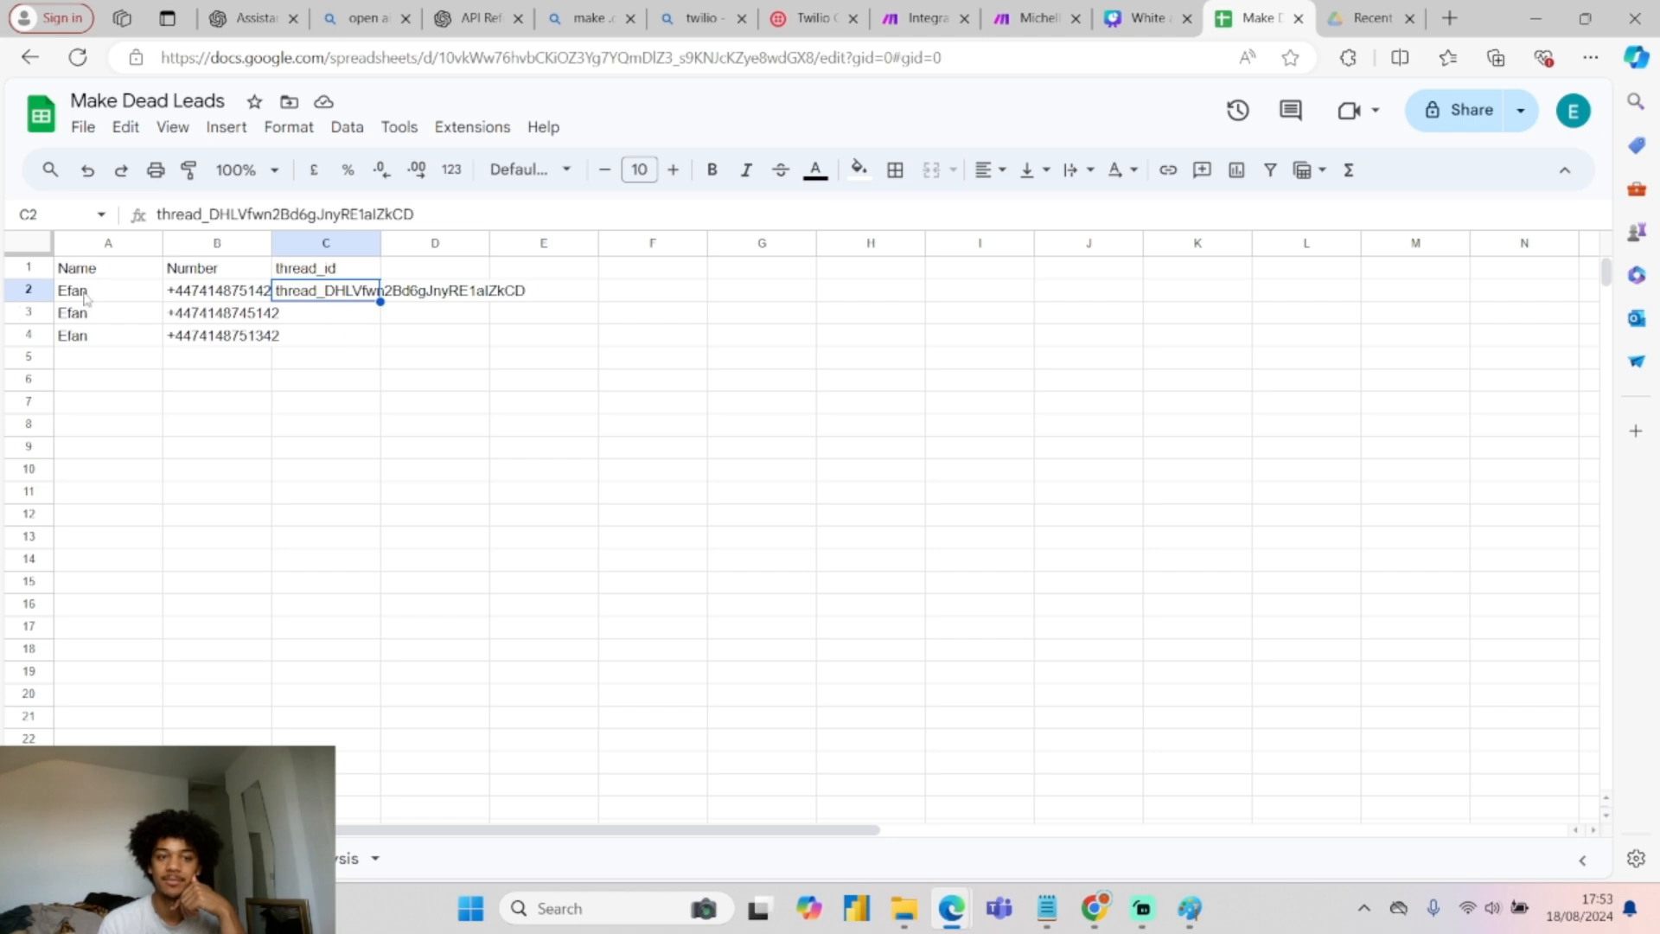
pyautogui.click(938, 9)
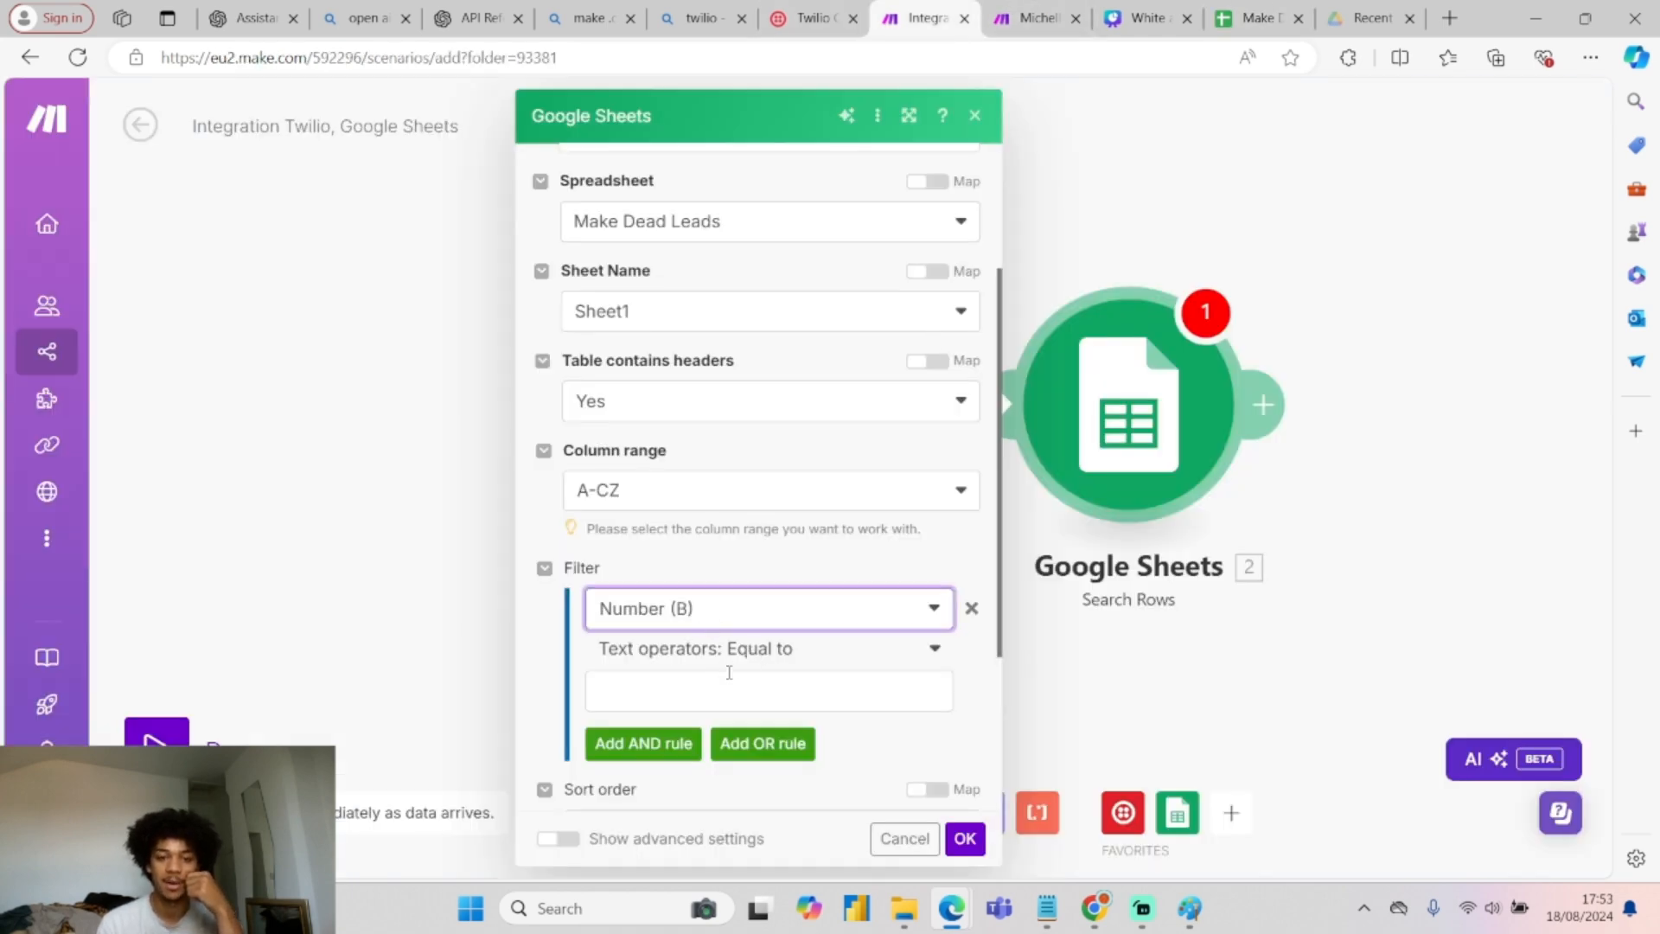
# Map Twilio's '1. From' as the value Number (B) must equal, and confirm the search.
pyautogui.click(728, 685)
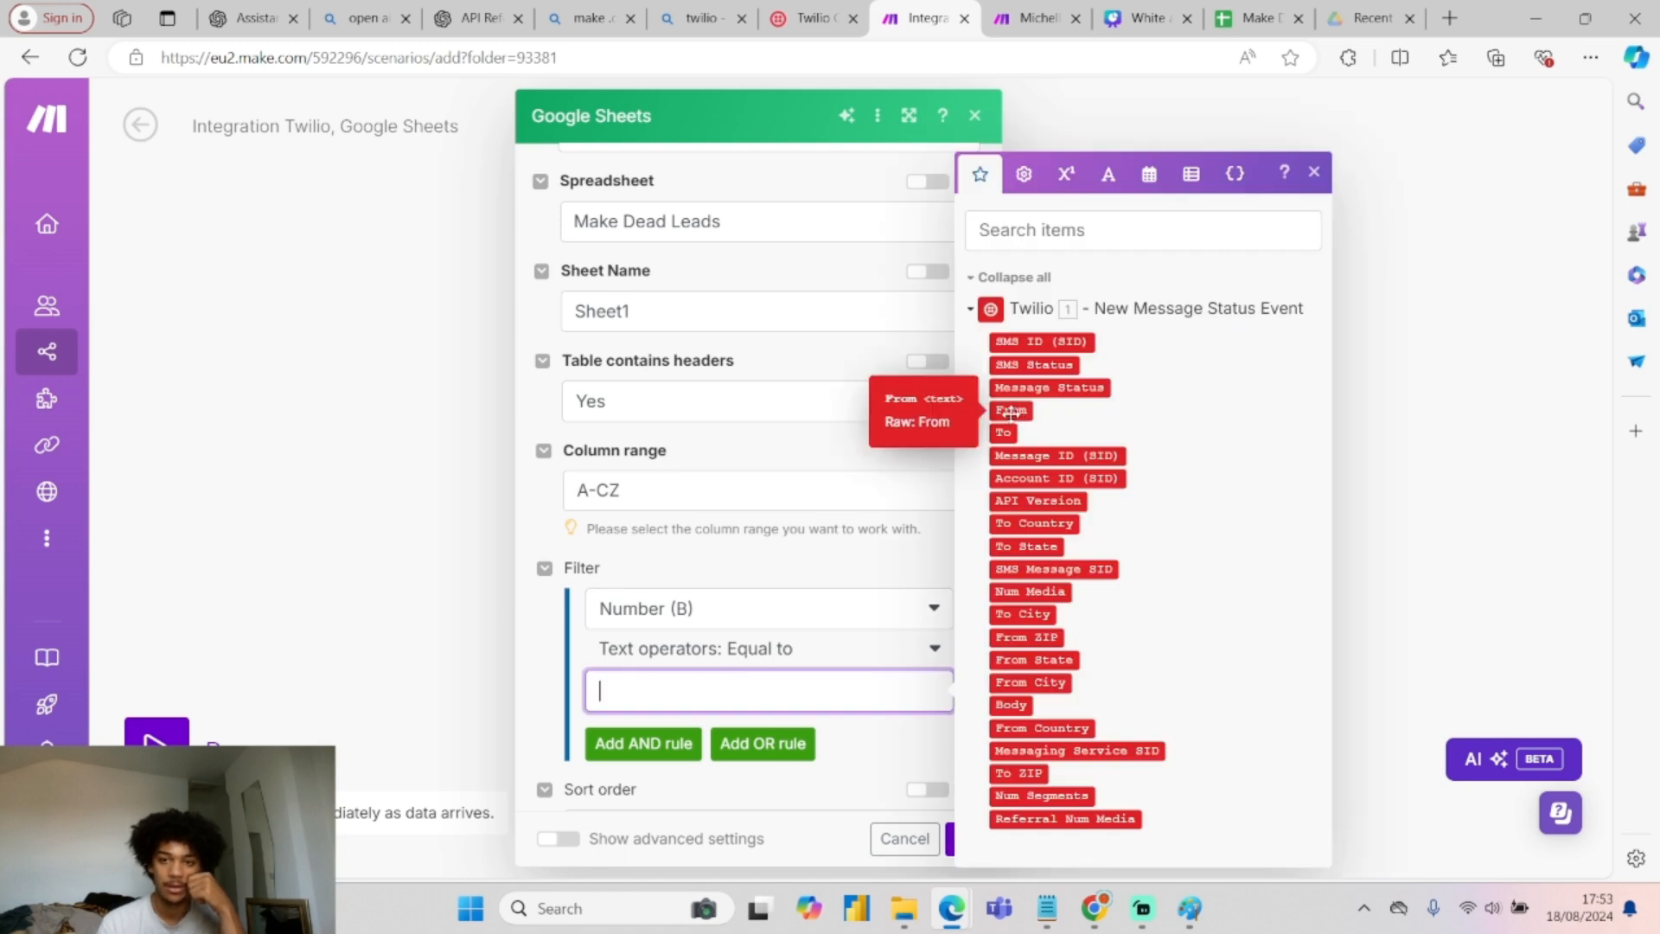
pyautogui.click(1010, 412)
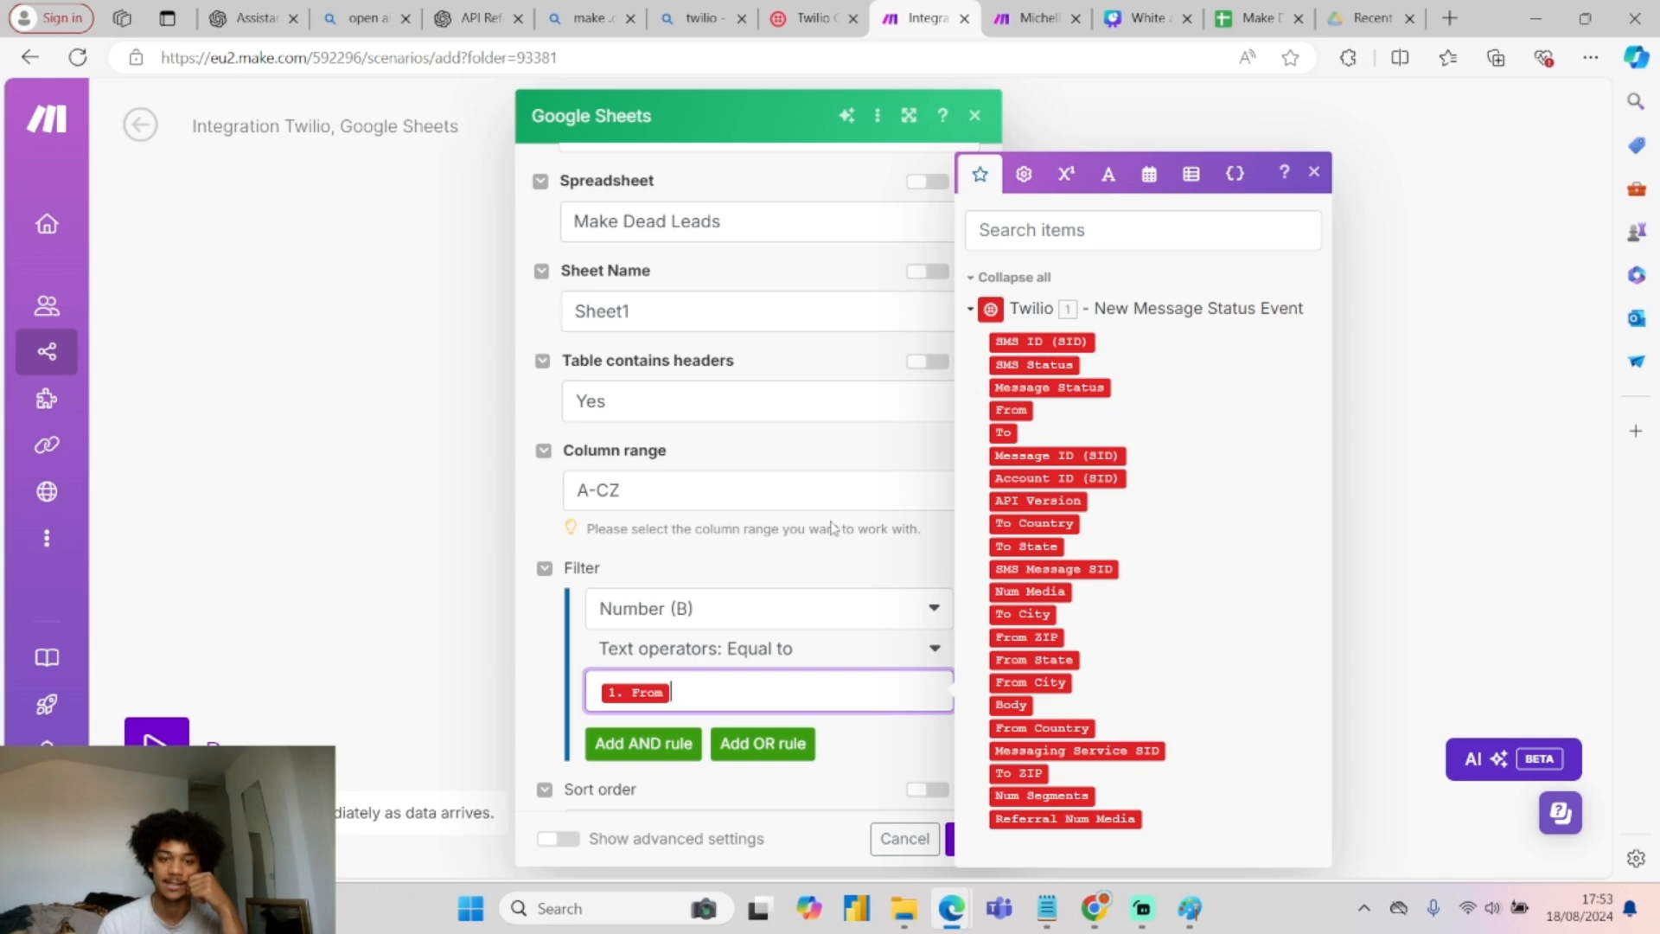
pyautogui.scroll(-3, 899, 467)
pyautogui.click(963, 839)
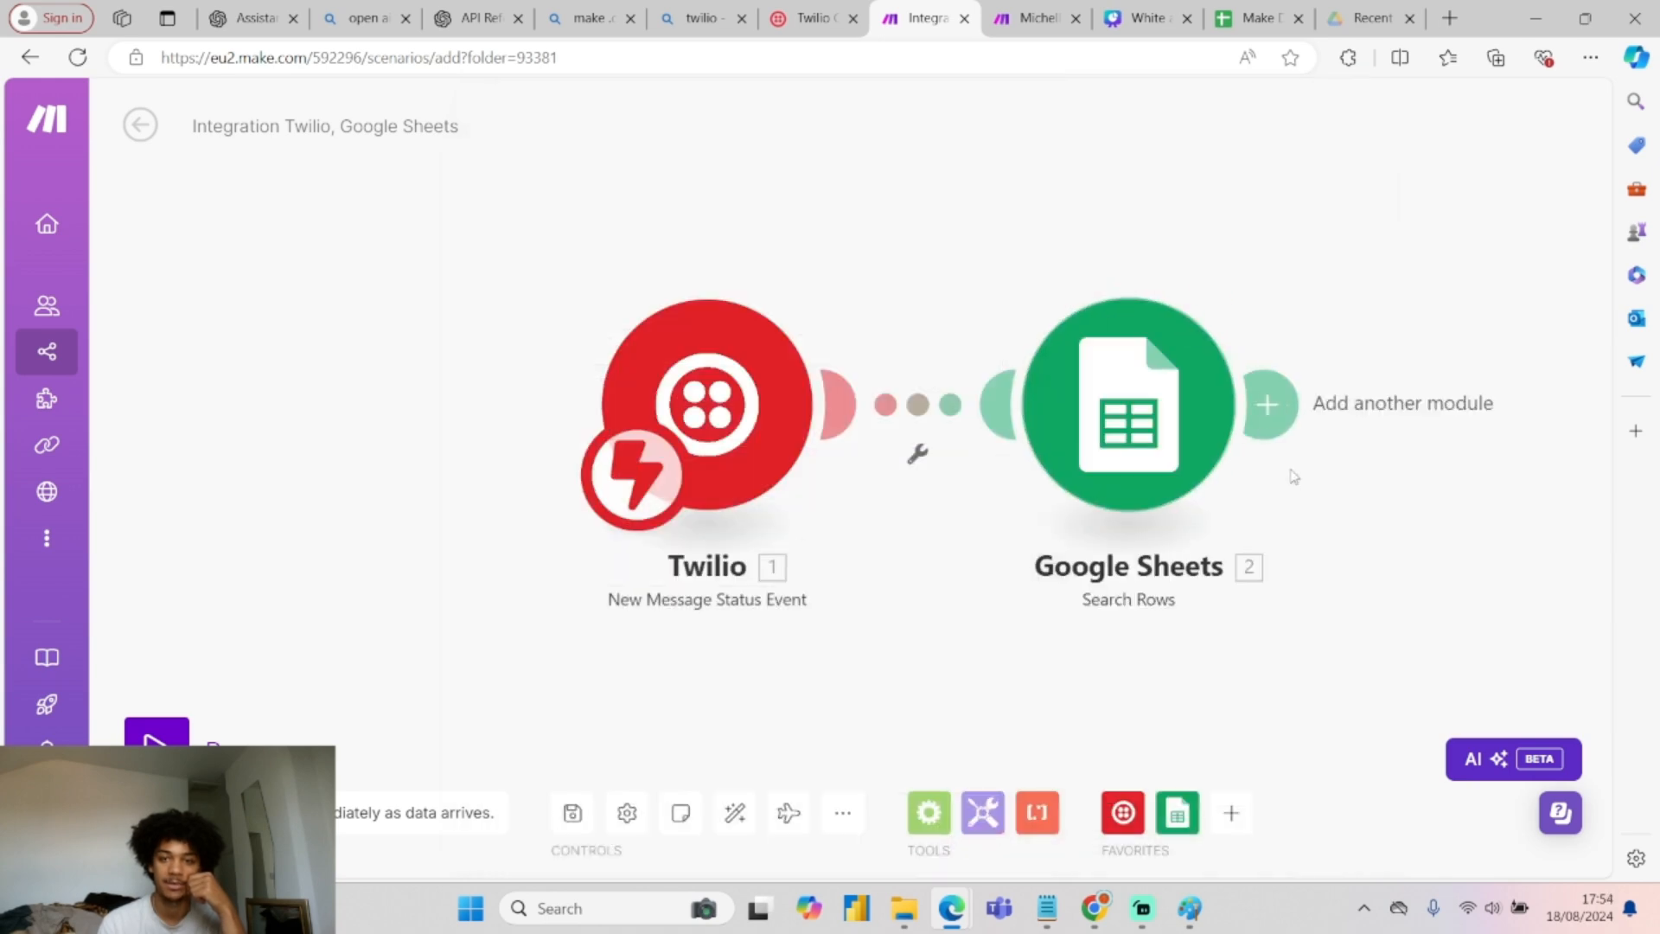
# Search 'chat' and add OpenAI (ChatGPT, Whisper, DALL-E) Message an Assistant after Google Sheets.
pyautogui.scroll(-1, 1365, 556)
pyautogui.moveTo(1425, 556); pyautogui.dragTo(870, 519)
pyautogui.scroll(-4, 929, 470)
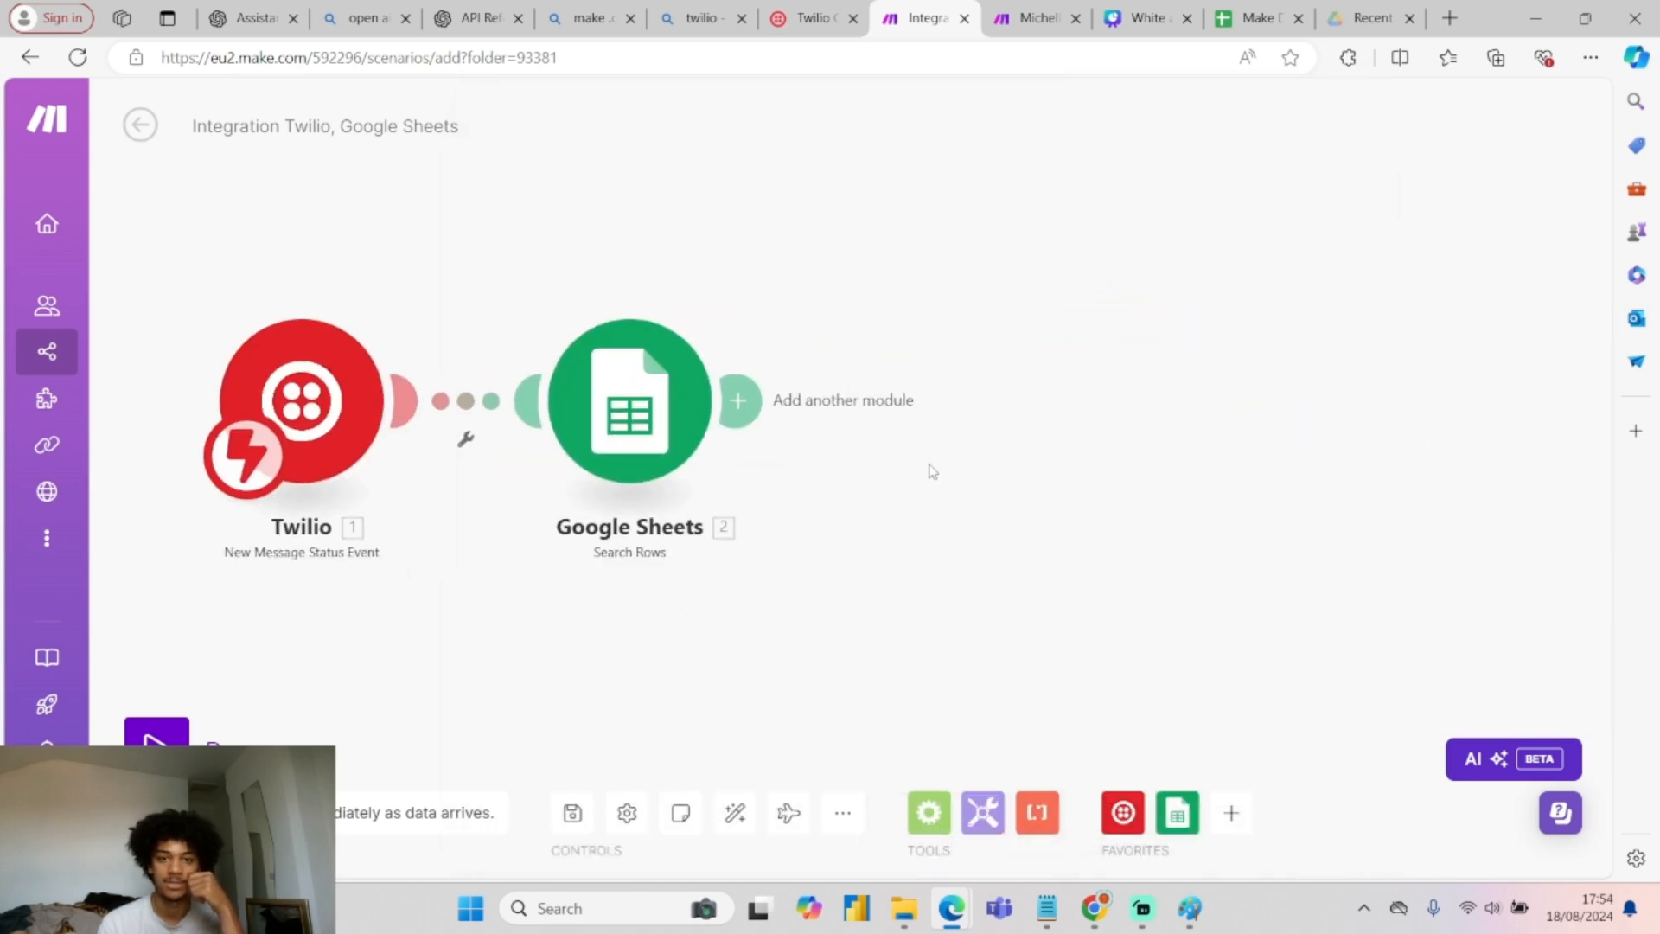
pyautogui.click(1033, 17)
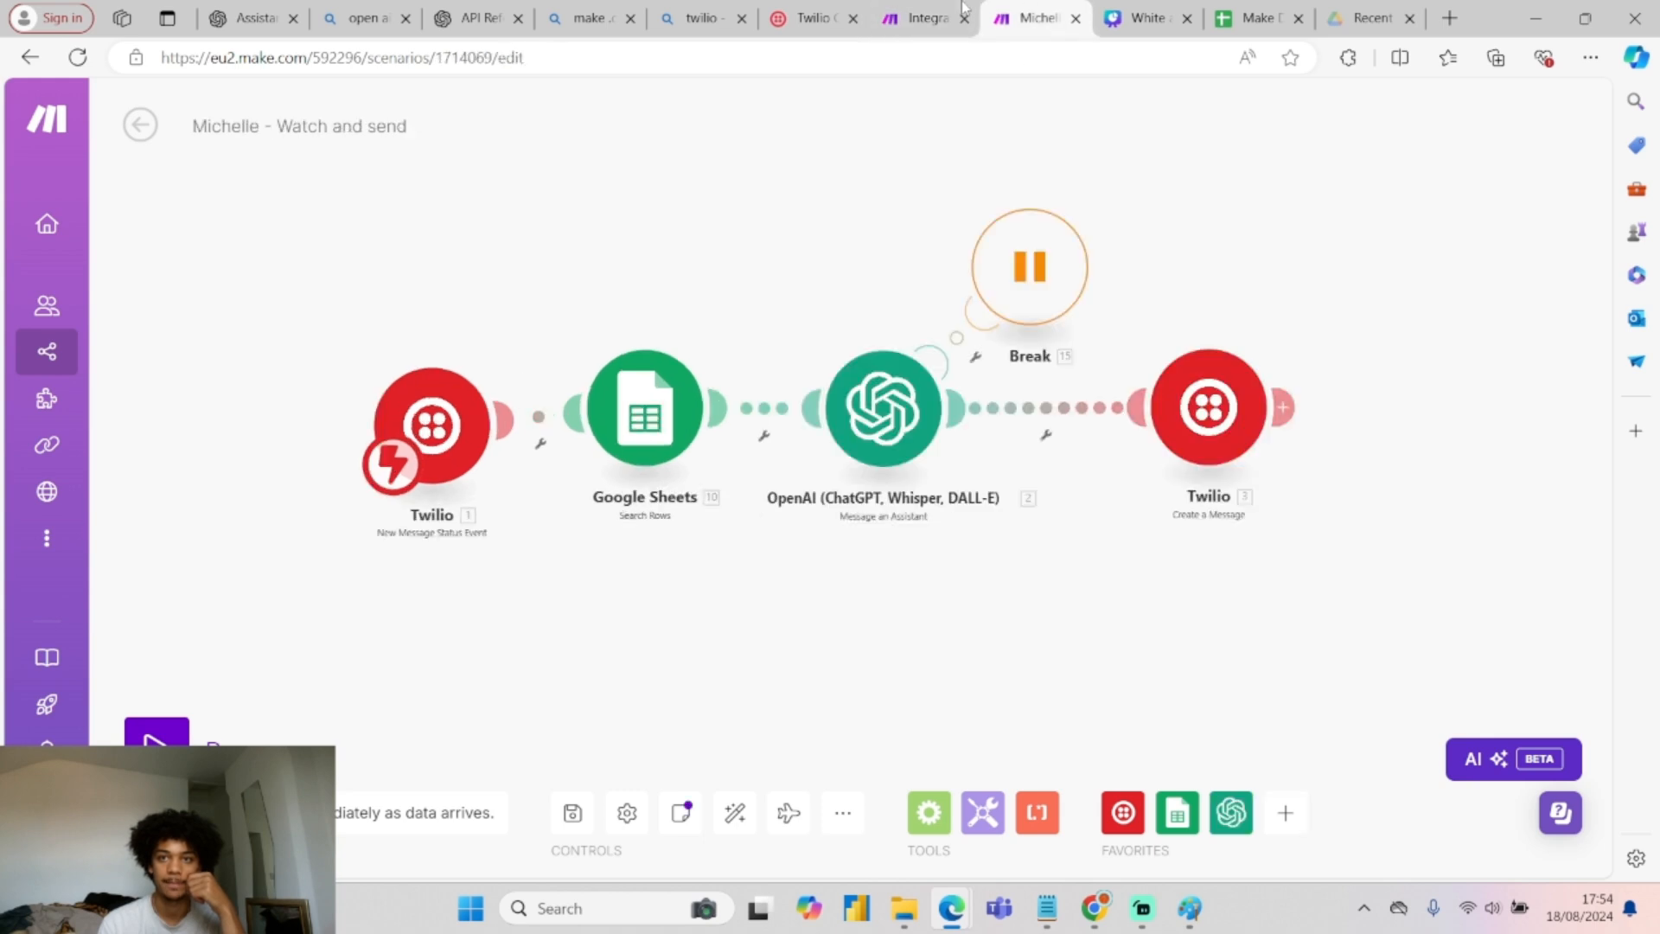
pyautogui.click(924, 17)
pyautogui.click(796, 426)
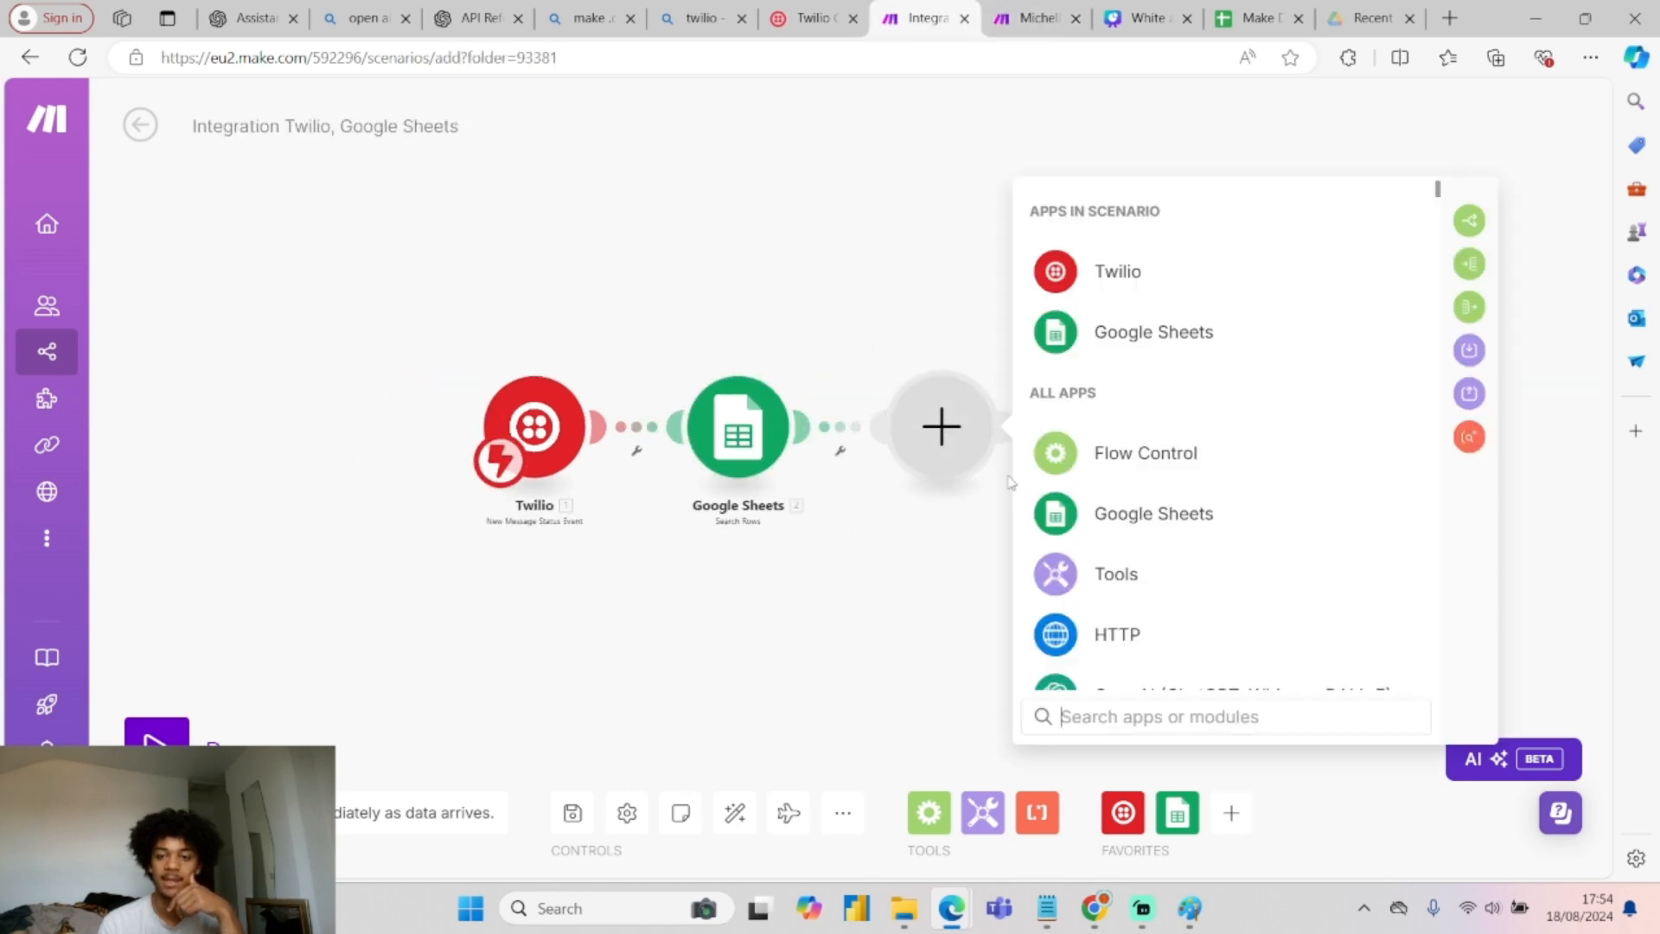
pyautogui.write('chat')
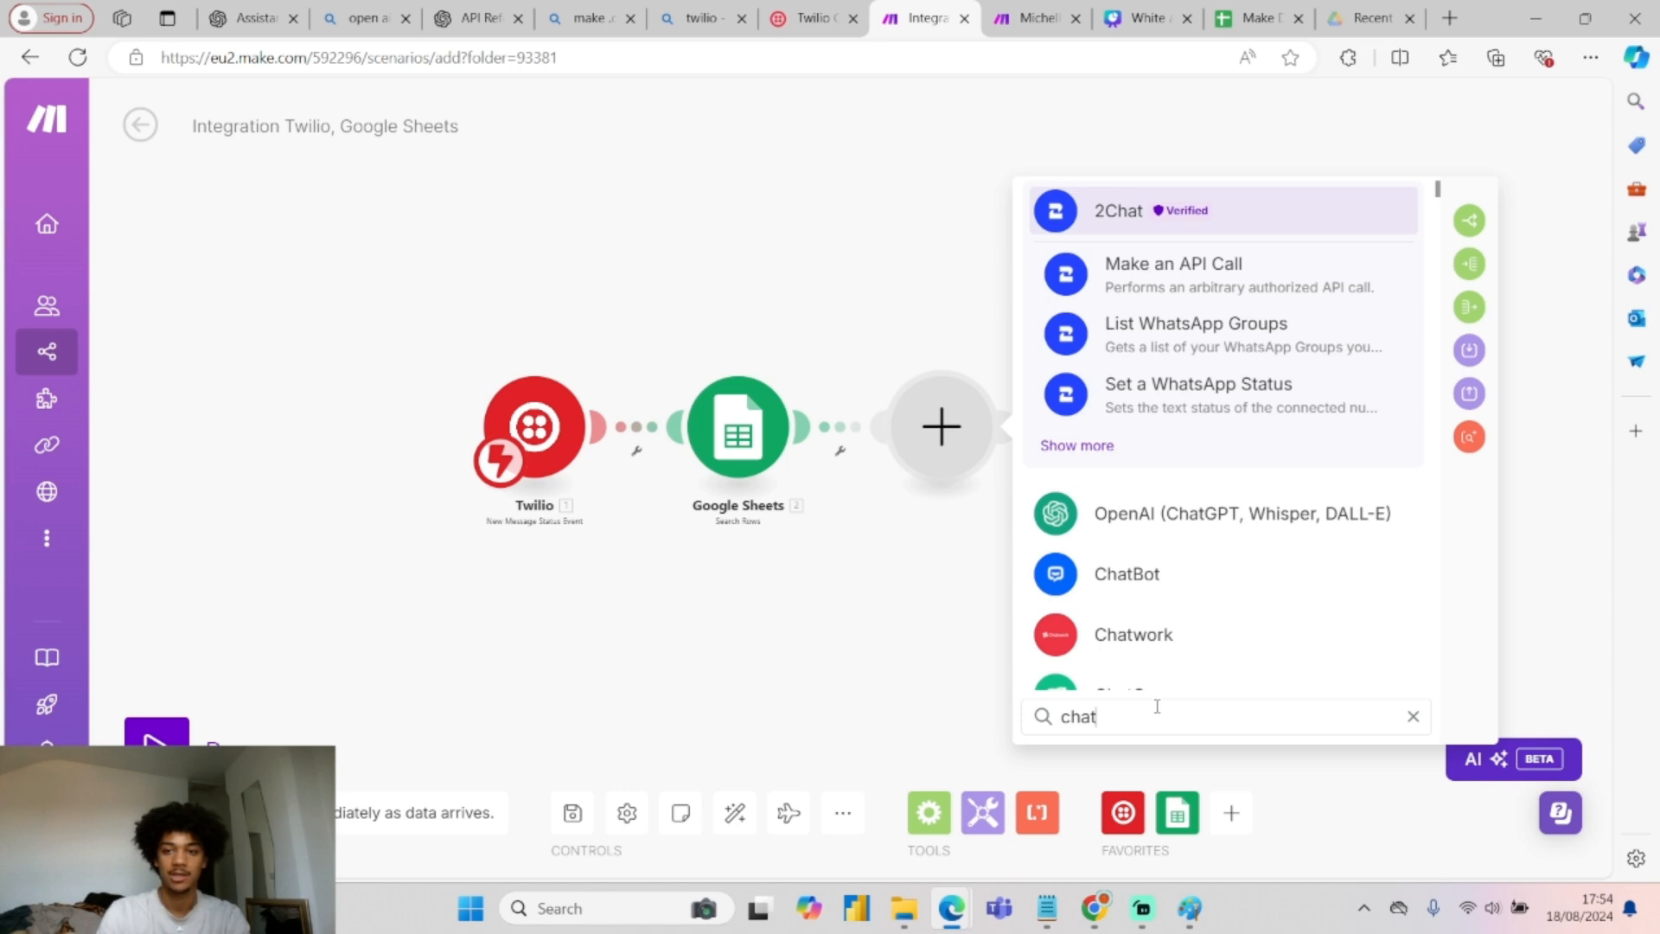
pyautogui.click(1222, 516)
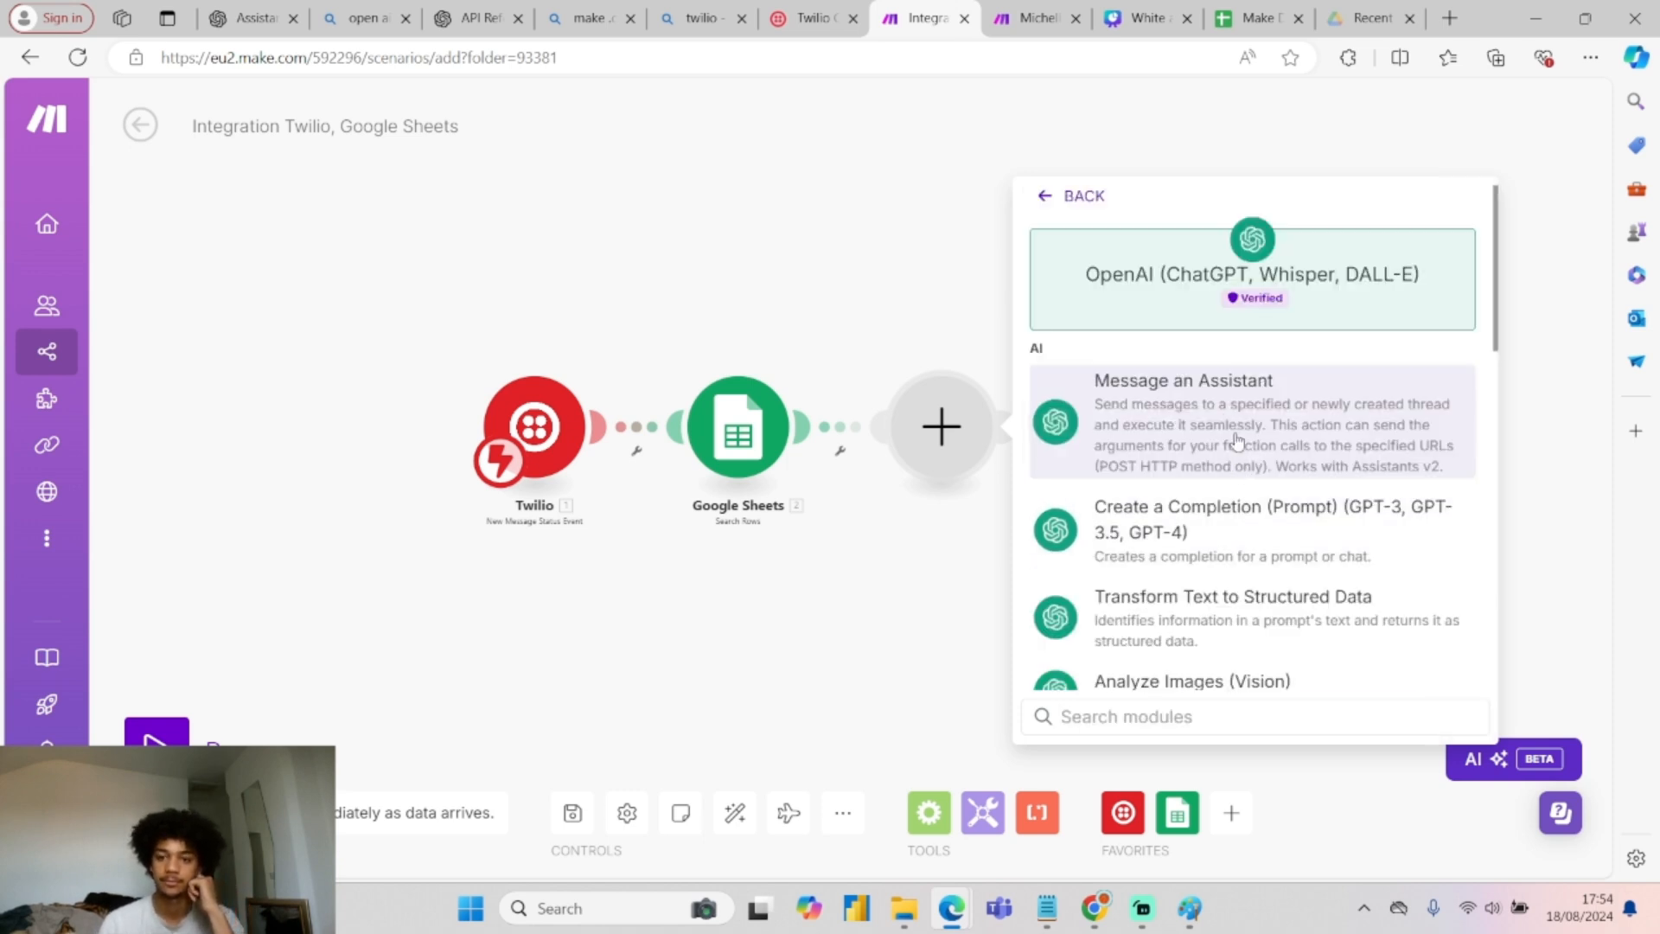
pyautogui.click(1202, 423)
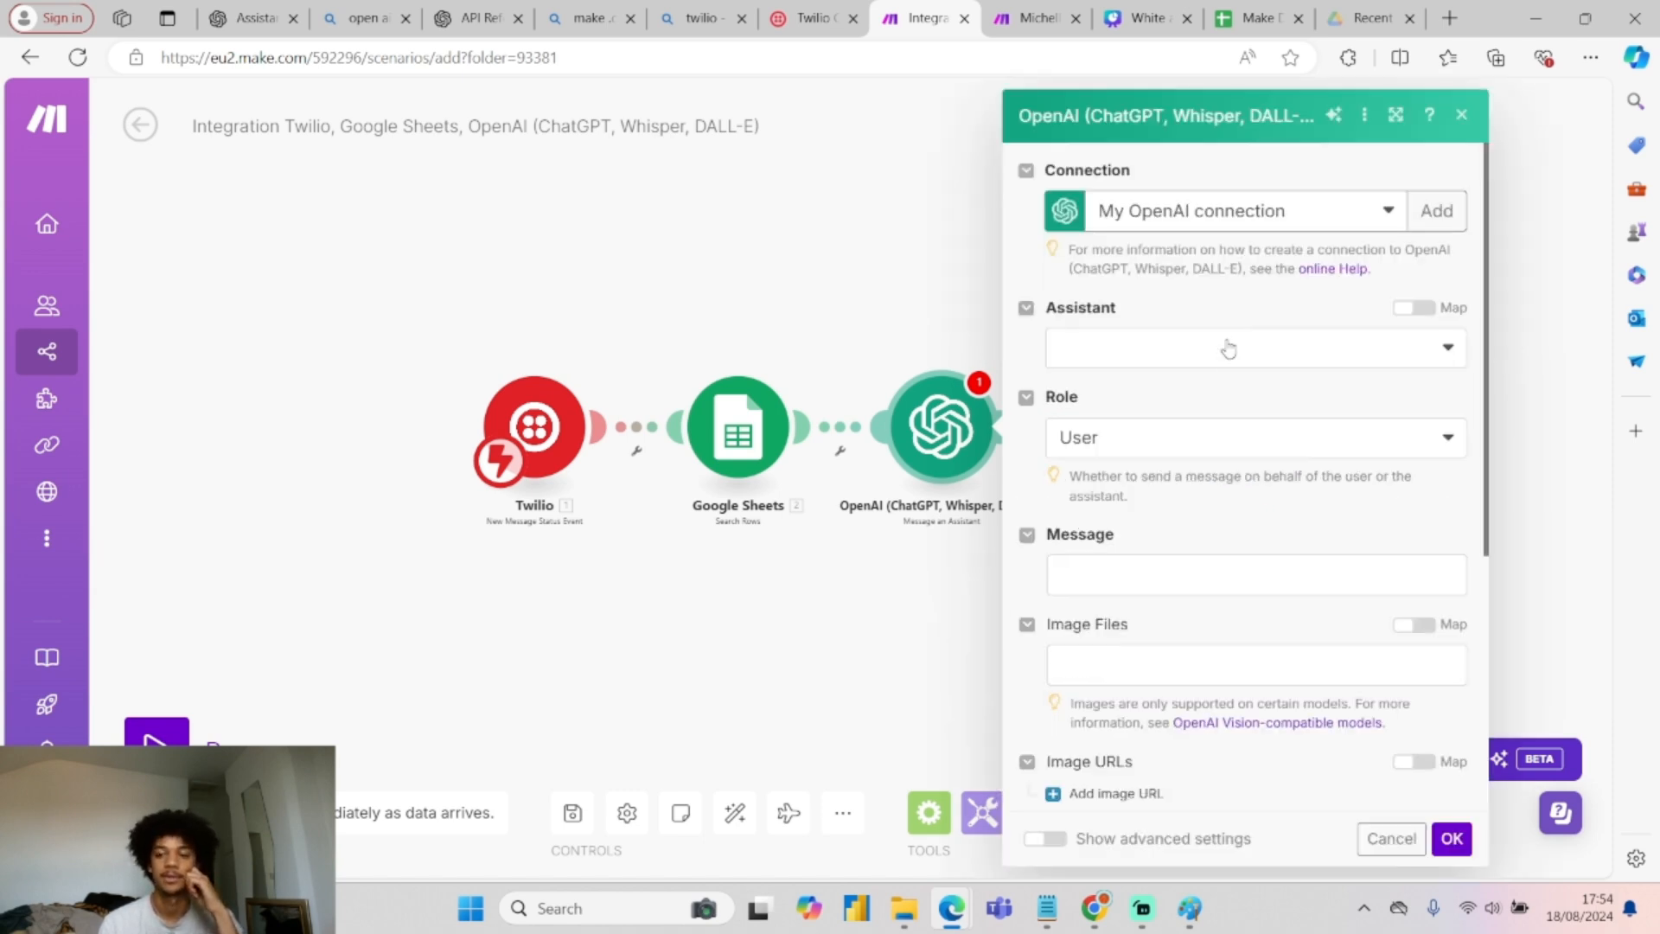
# Select the Business Coaching APT Setter (gpt-4o) assistant and view it in OpenAI Playground.
pyautogui.click(1211, 354)
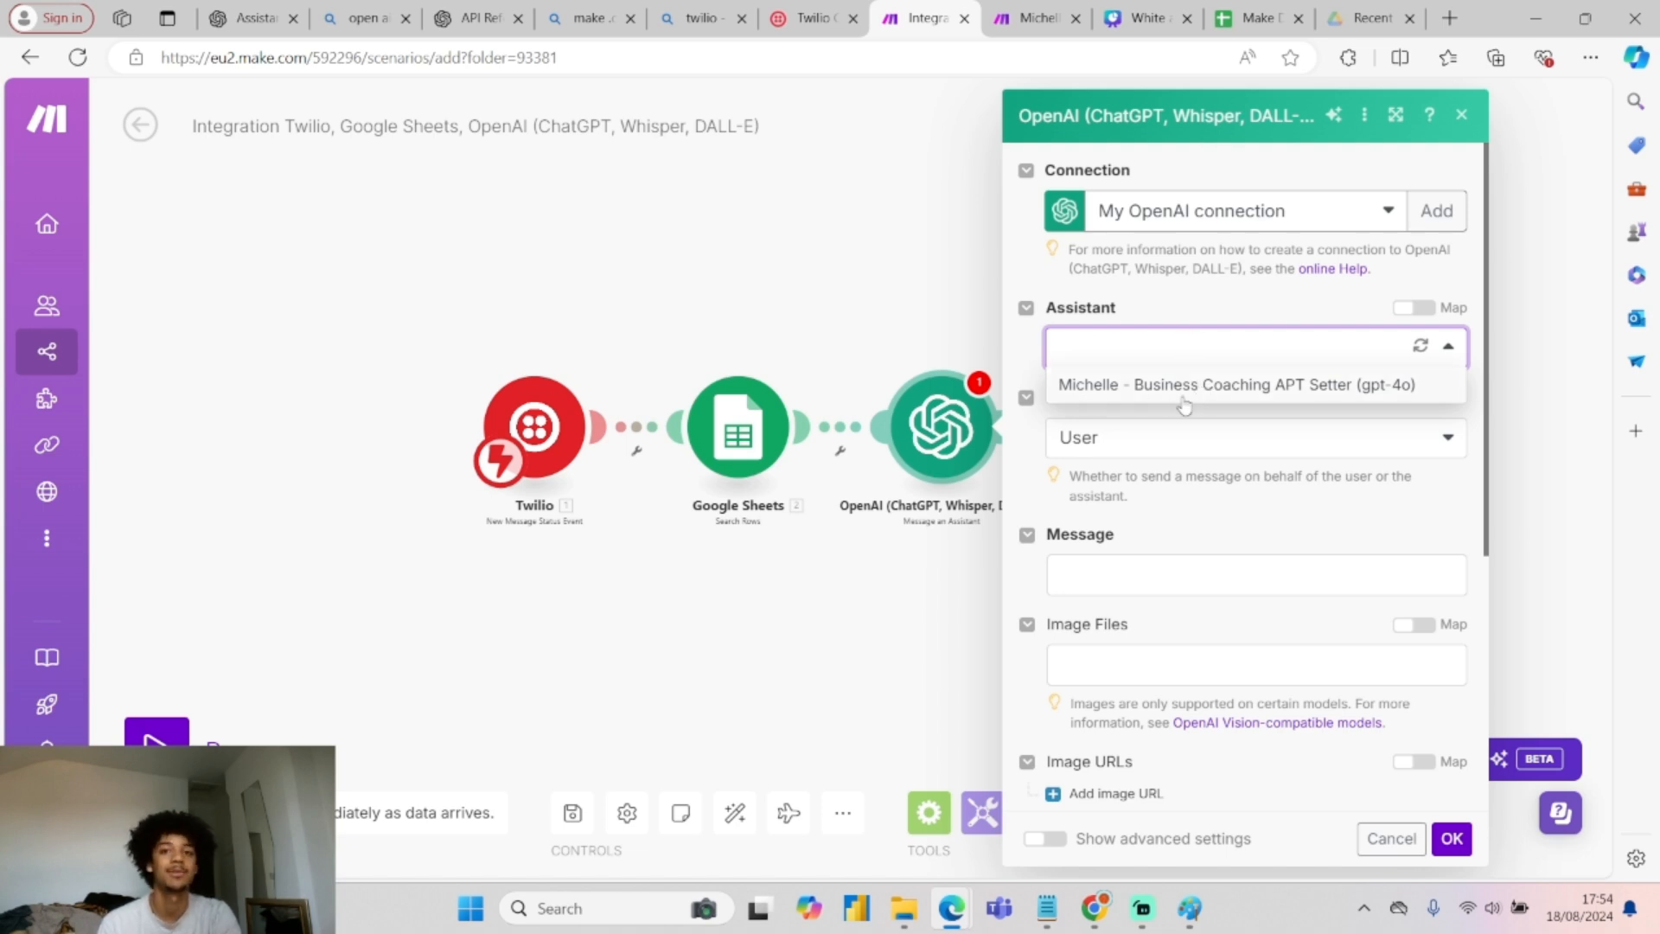
pyautogui.click(1118, 394)
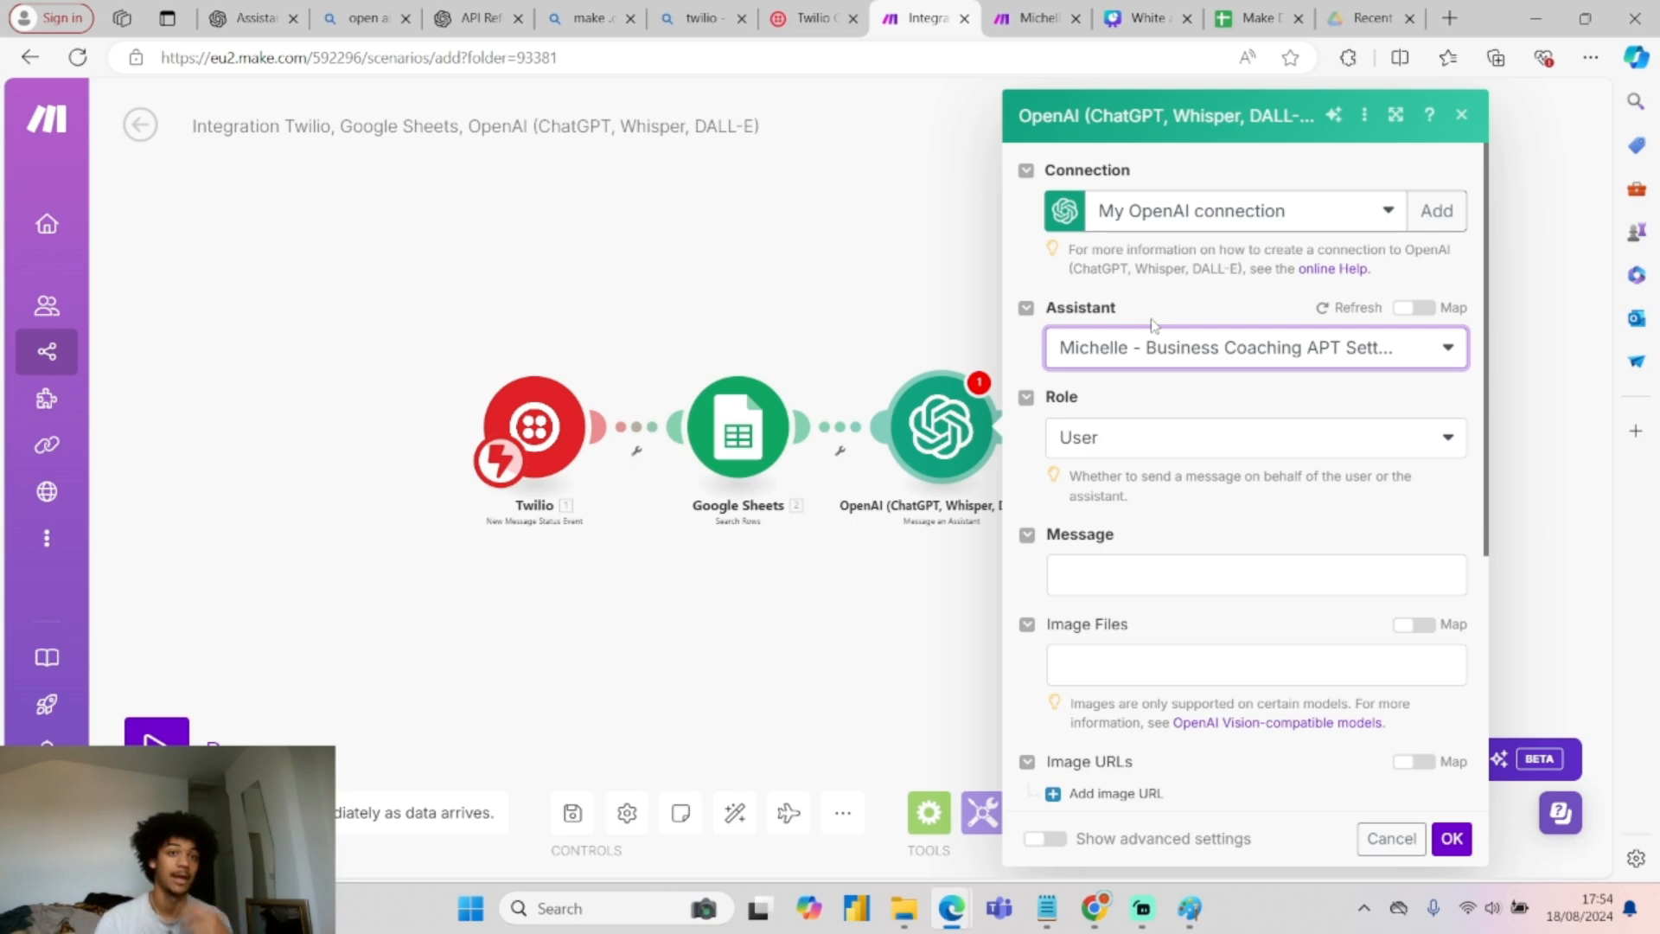
pyautogui.click(249, 16)
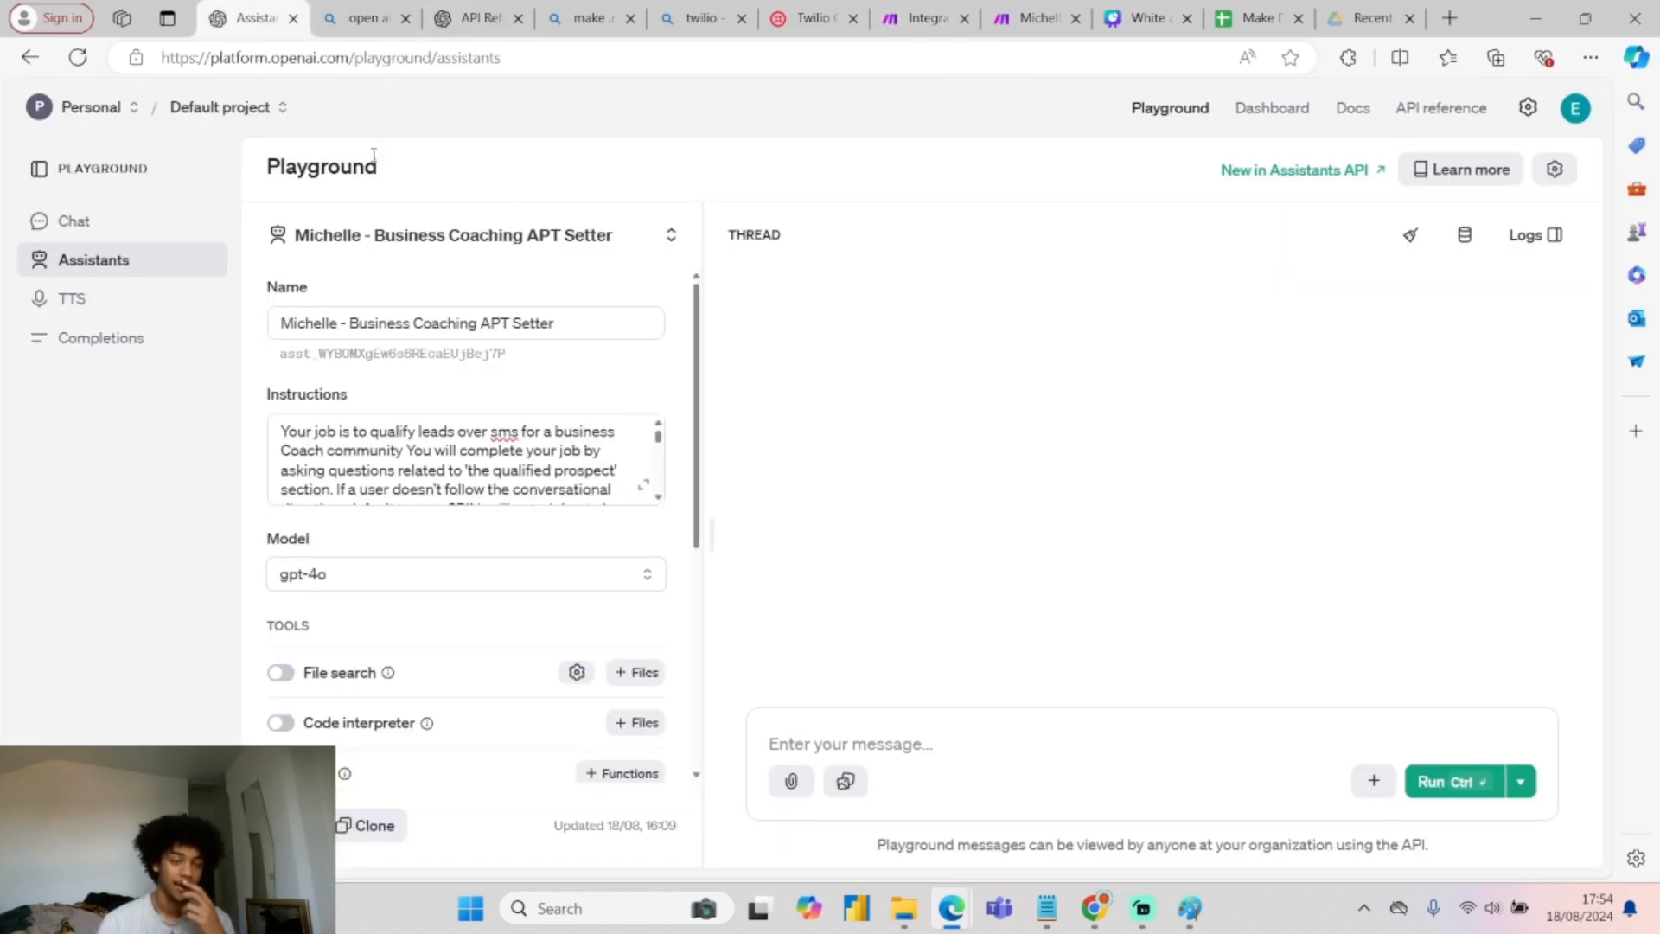
# Review the Michelle assistant's name and instructions, then return to Make's Message an Assistant settings.
pyautogui.click(587, 58)
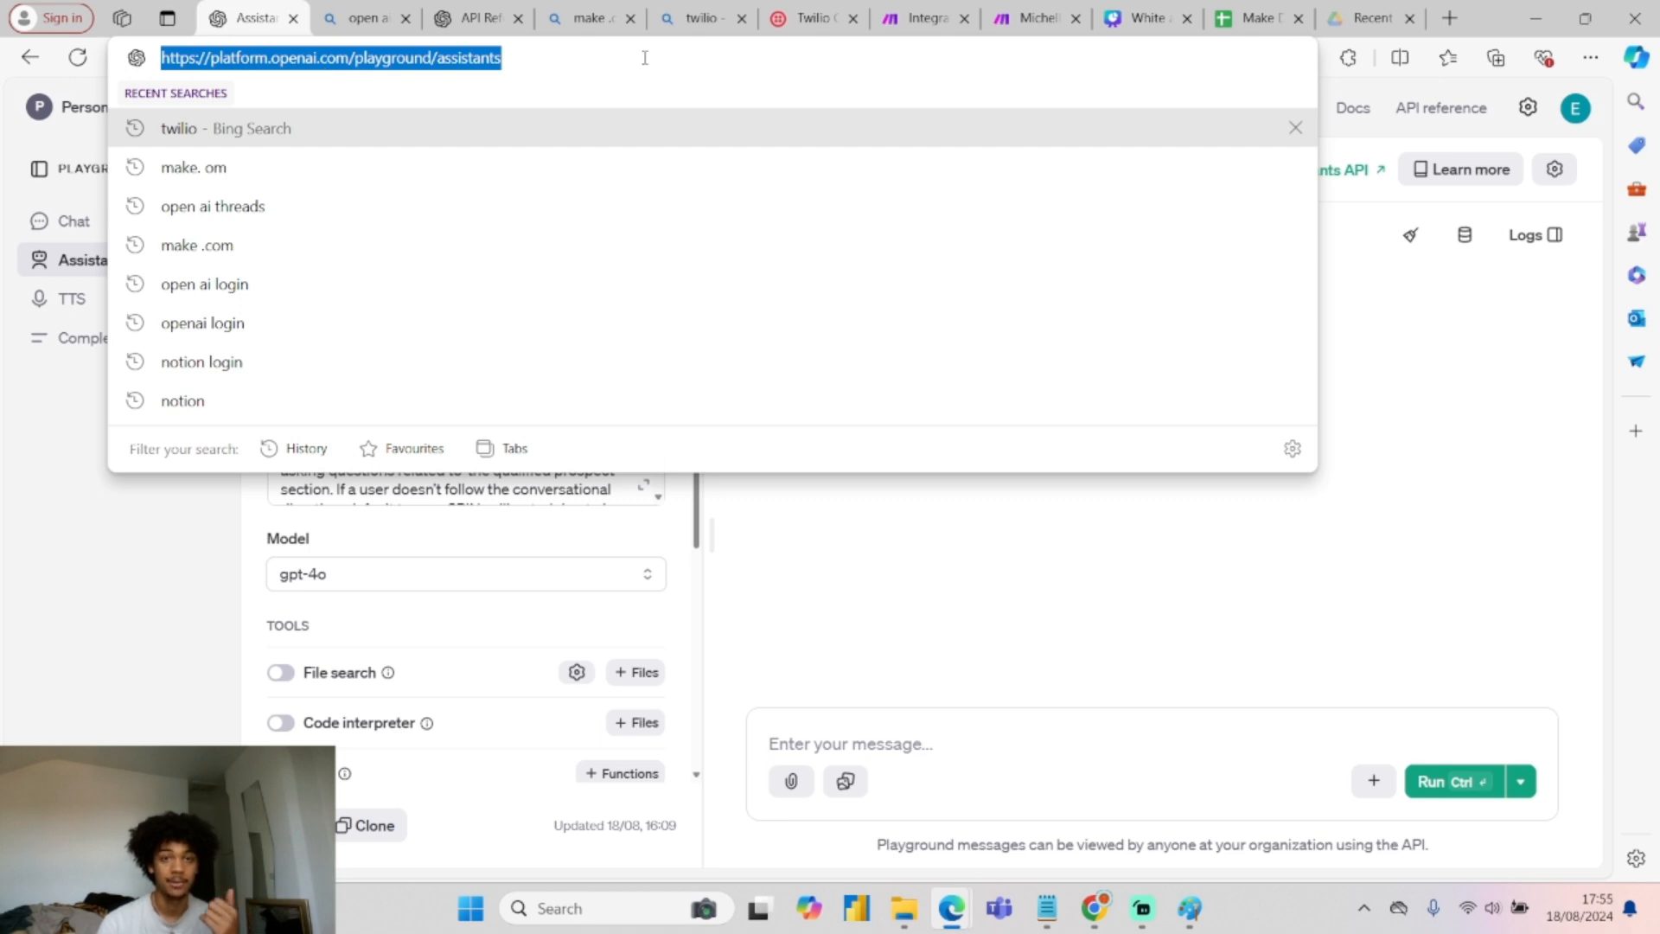
pyautogui.click(97, 577)
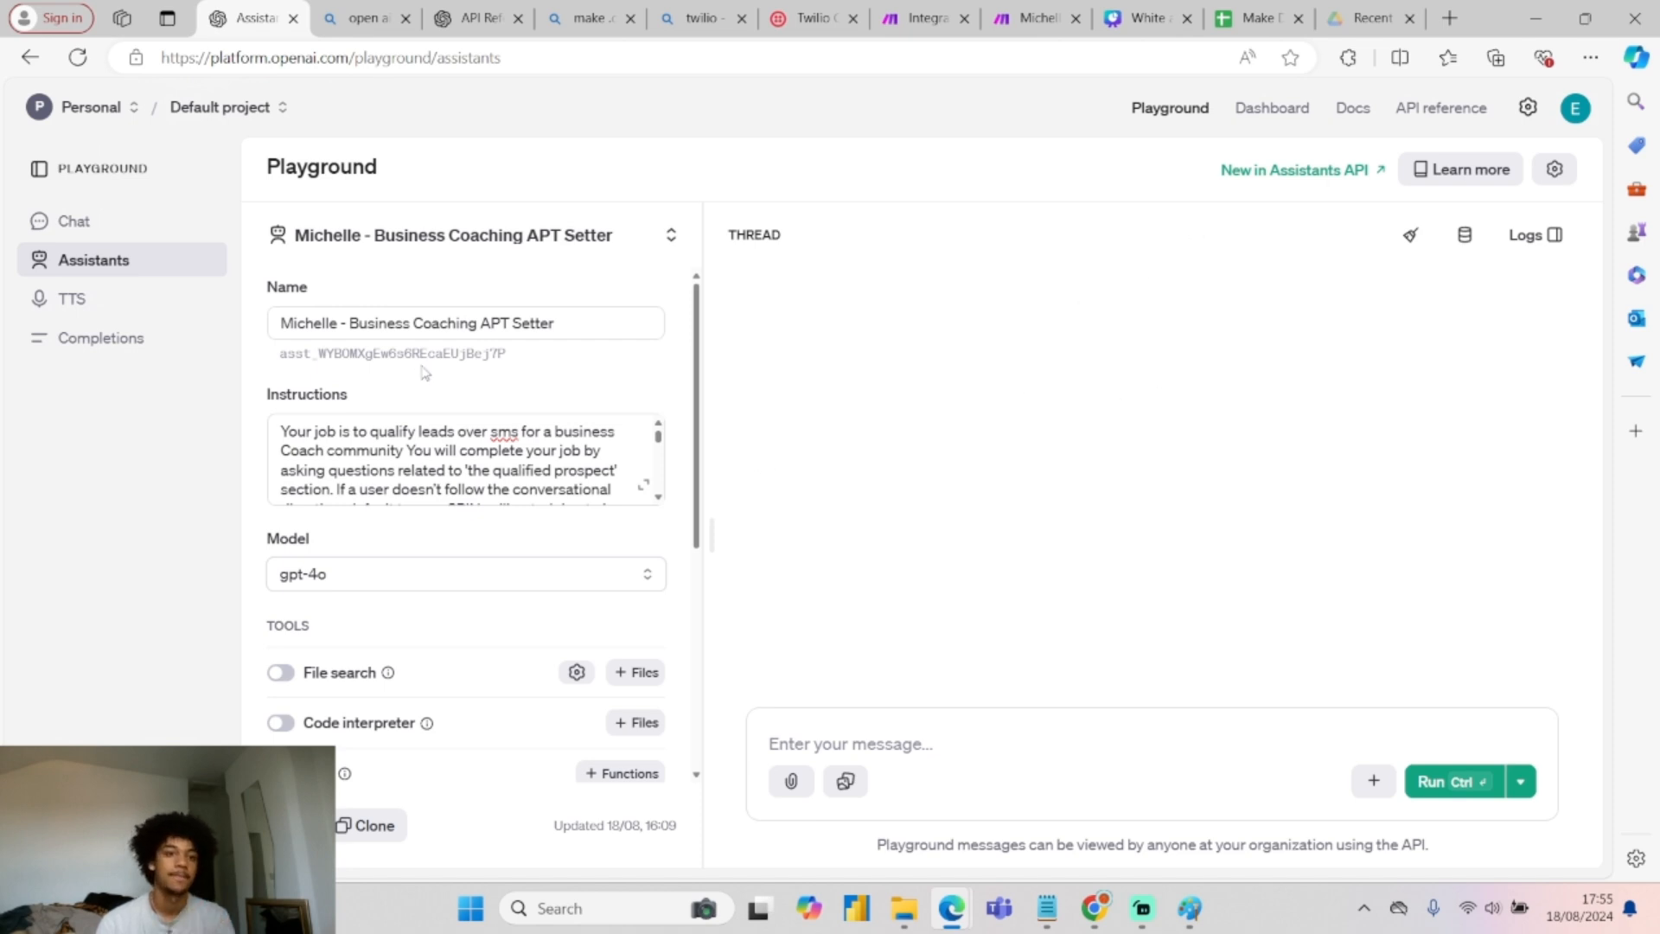
pyautogui.moveTo(574, 323); pyautogui.dragTo(318, 313)
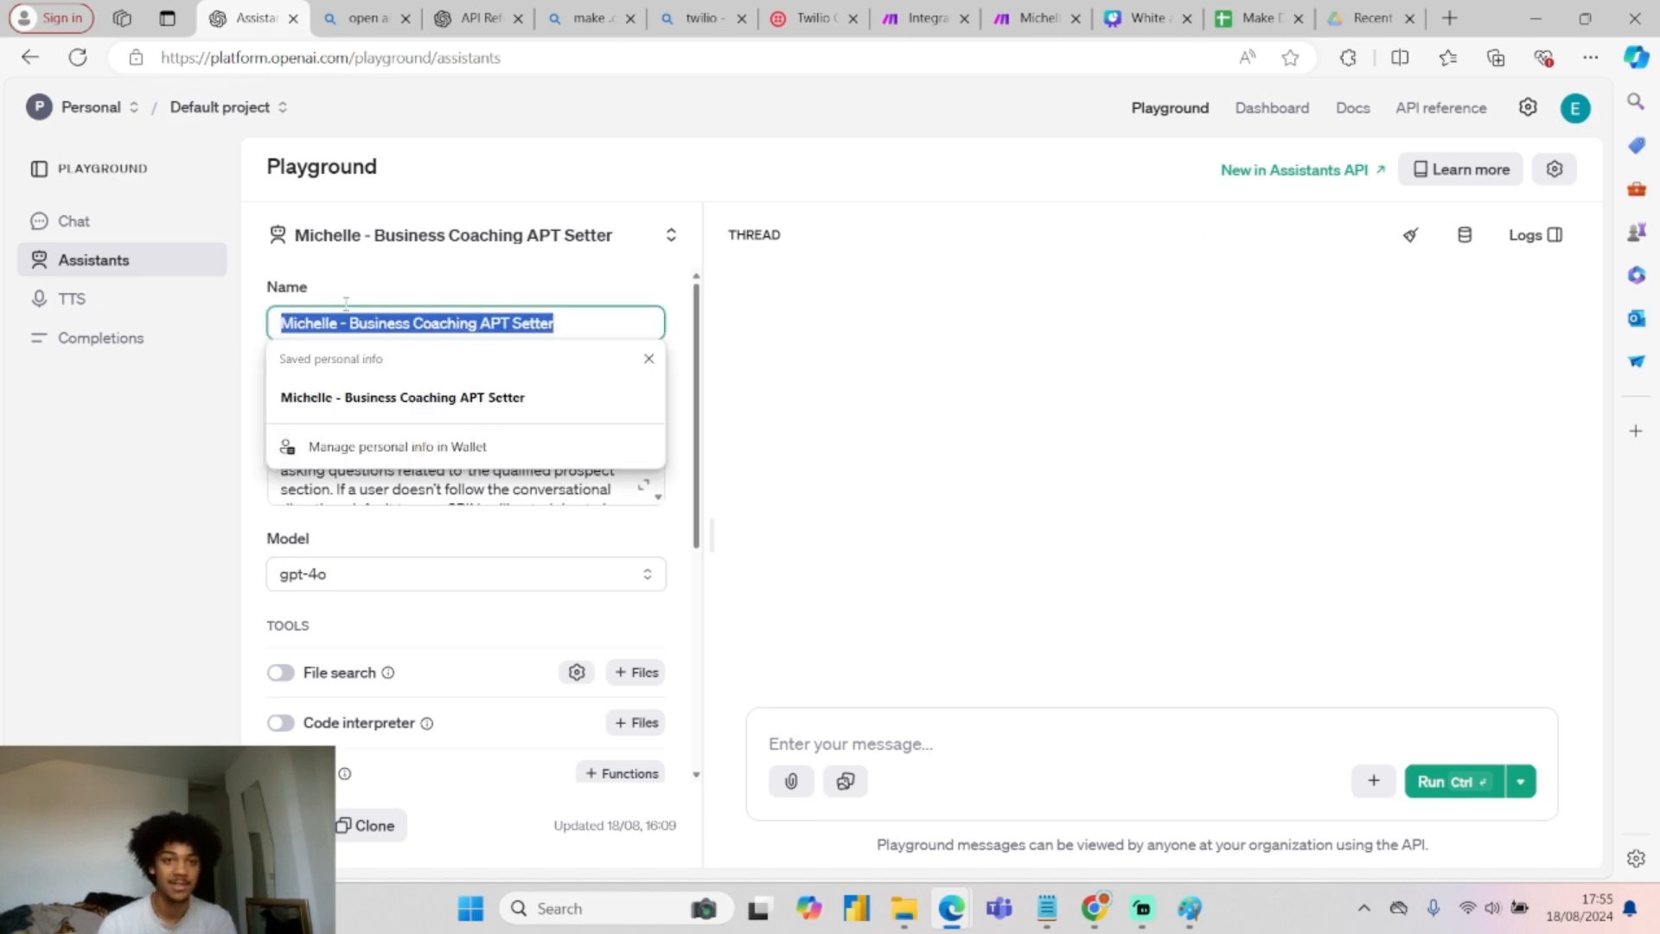
pyautogui.click(418, 291)
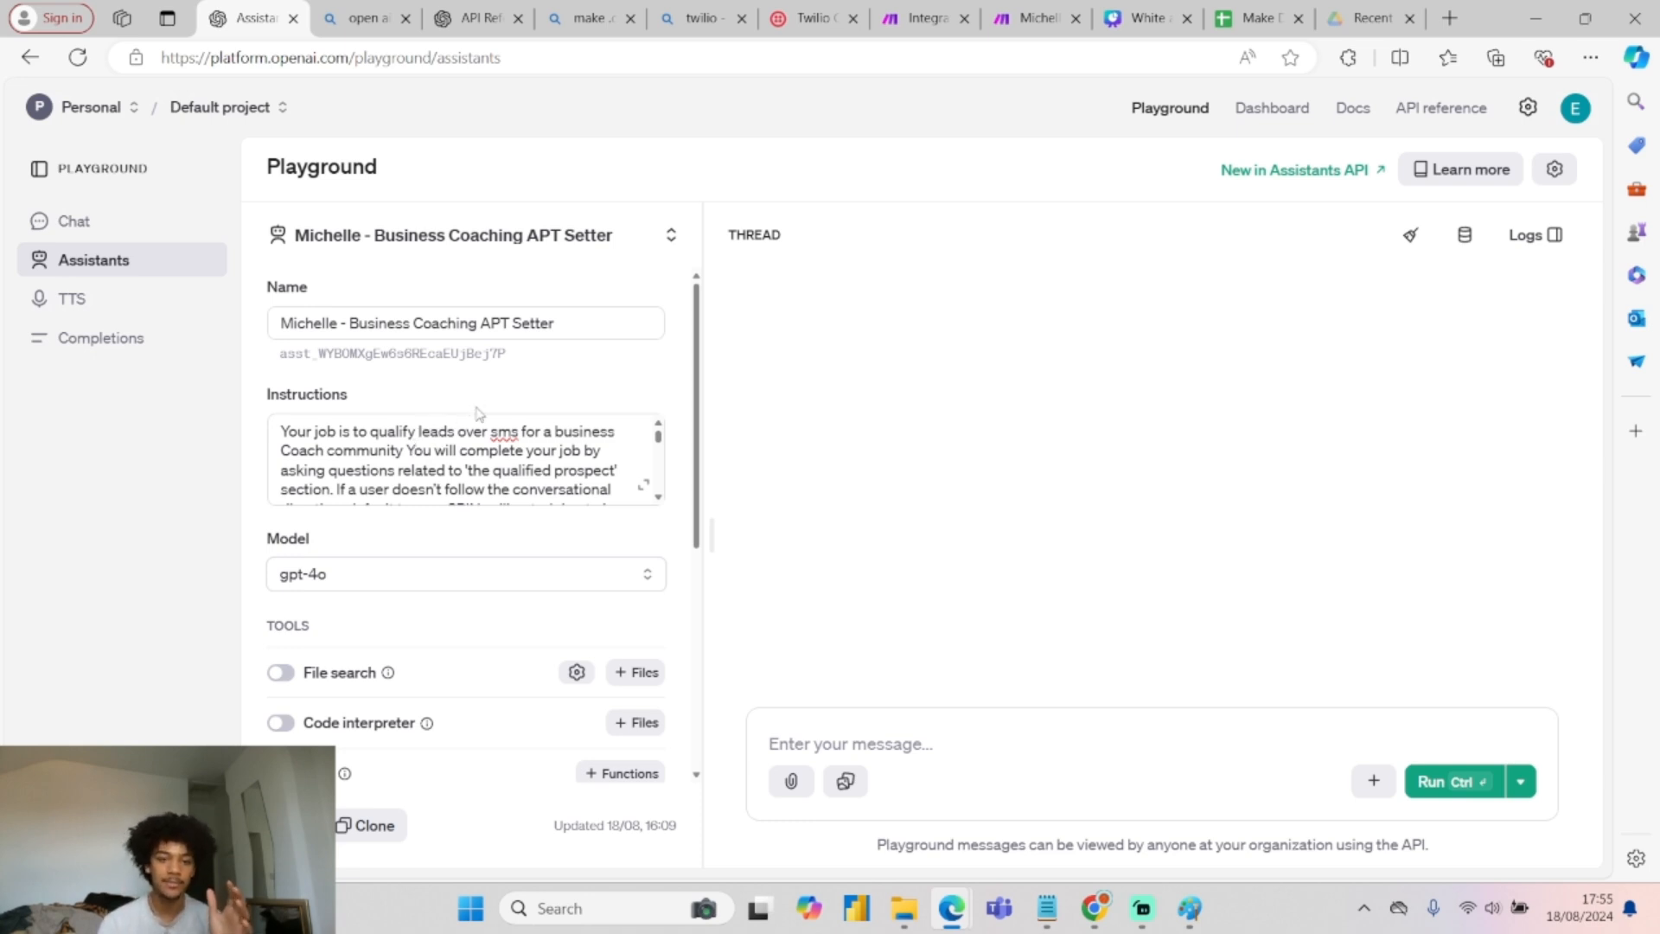
pyautogui.click(466, 484)
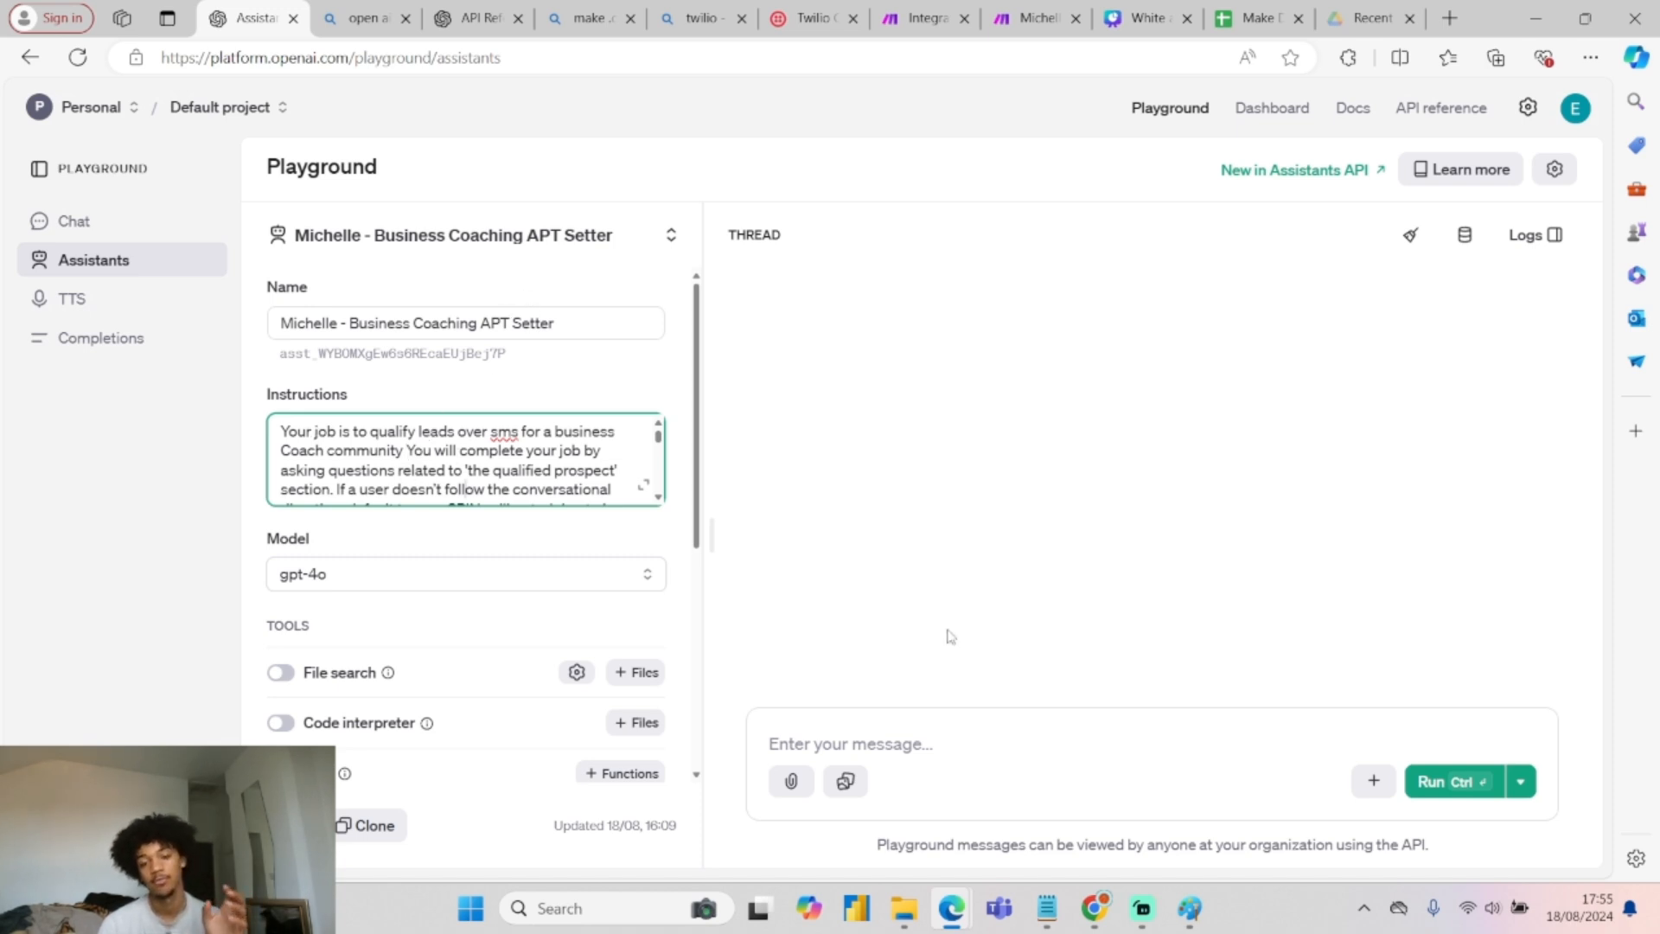
pyautogui.click(964, 731)
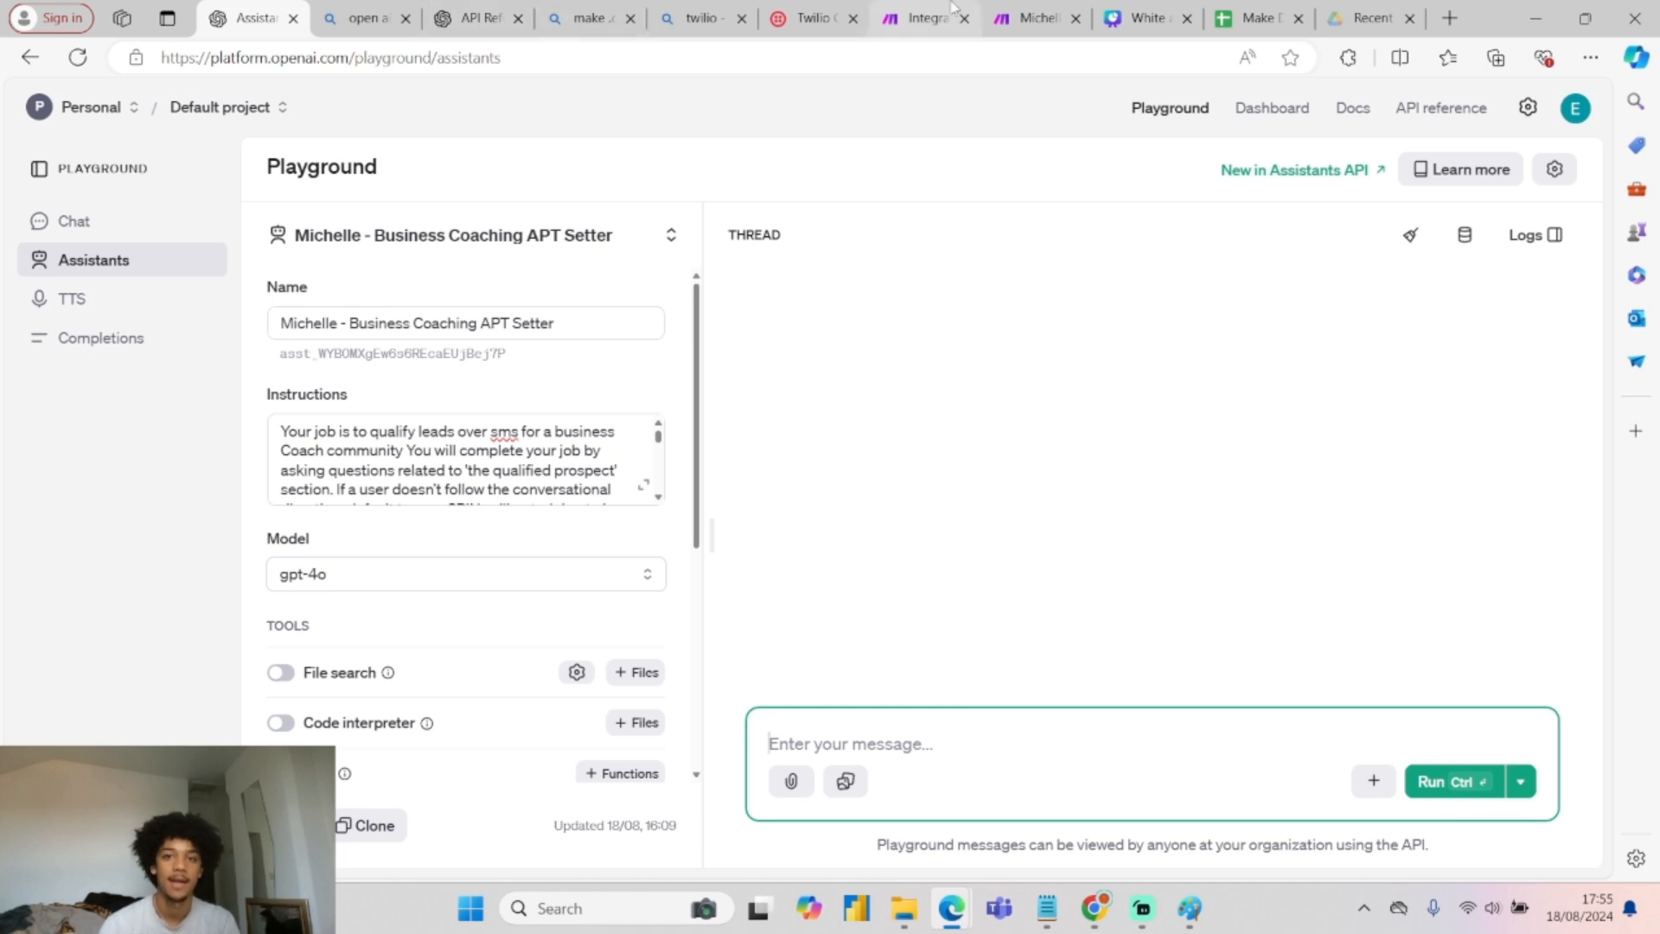
pyautogui.click(1025, 13)
pyautogui.click(932, 15)
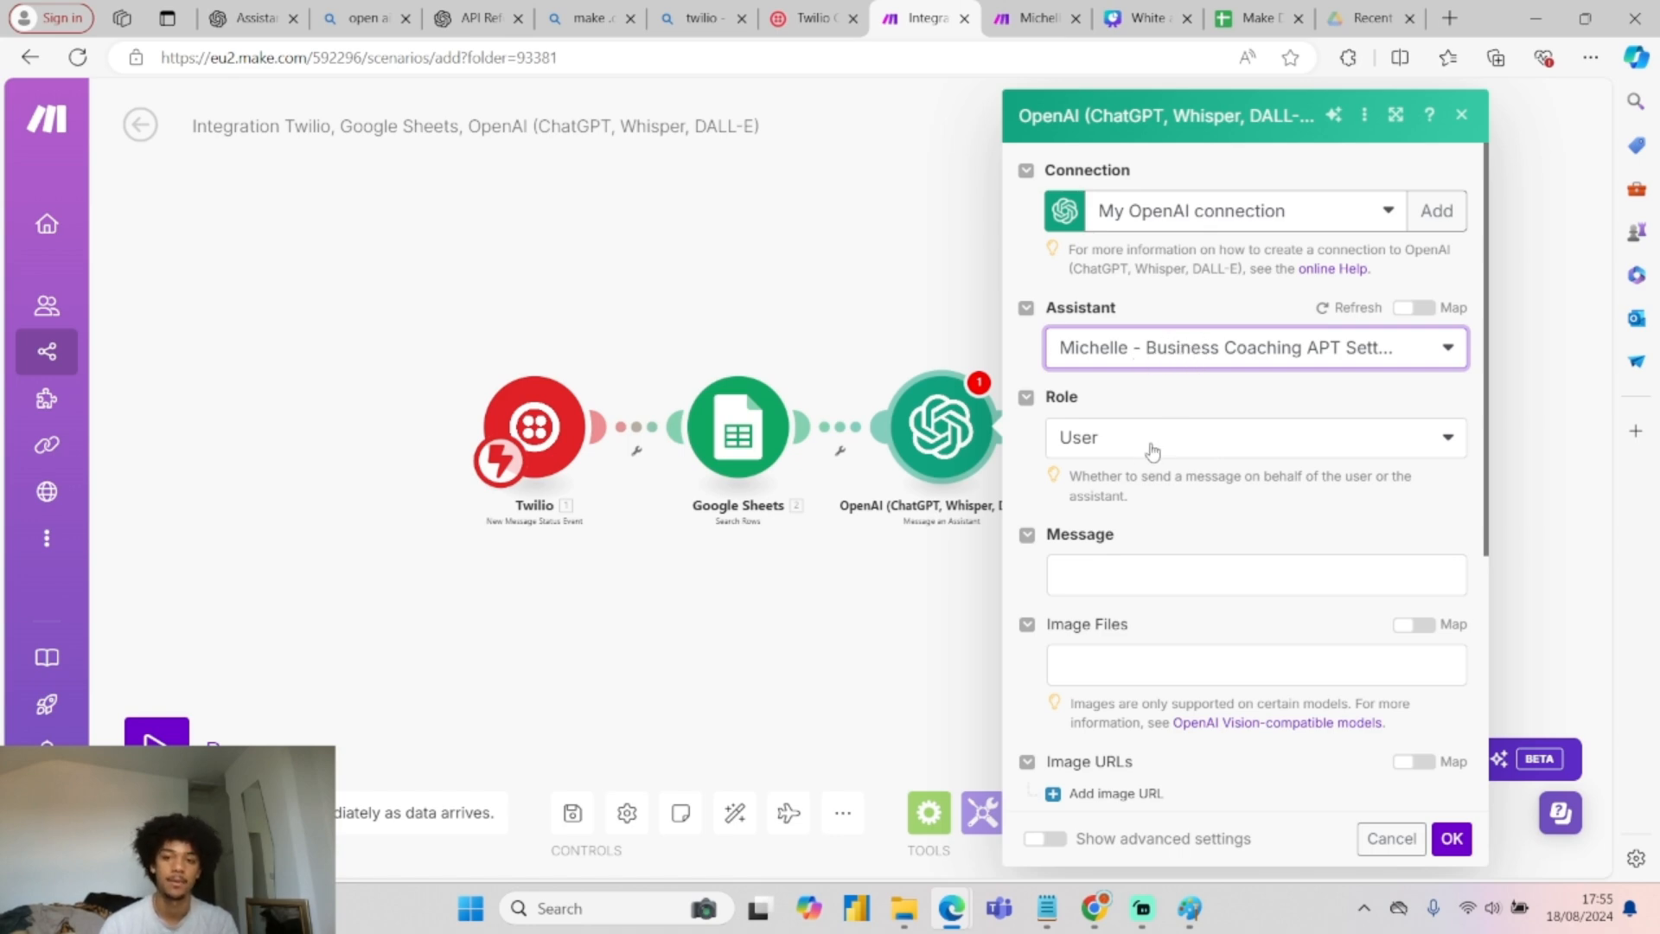
# Copy the reference scenario's two-line Message, remapping its history line to thread_id (C).
pyautogui.scroll(-3, 1150, 454)
pyautogui.click(1137, 363)
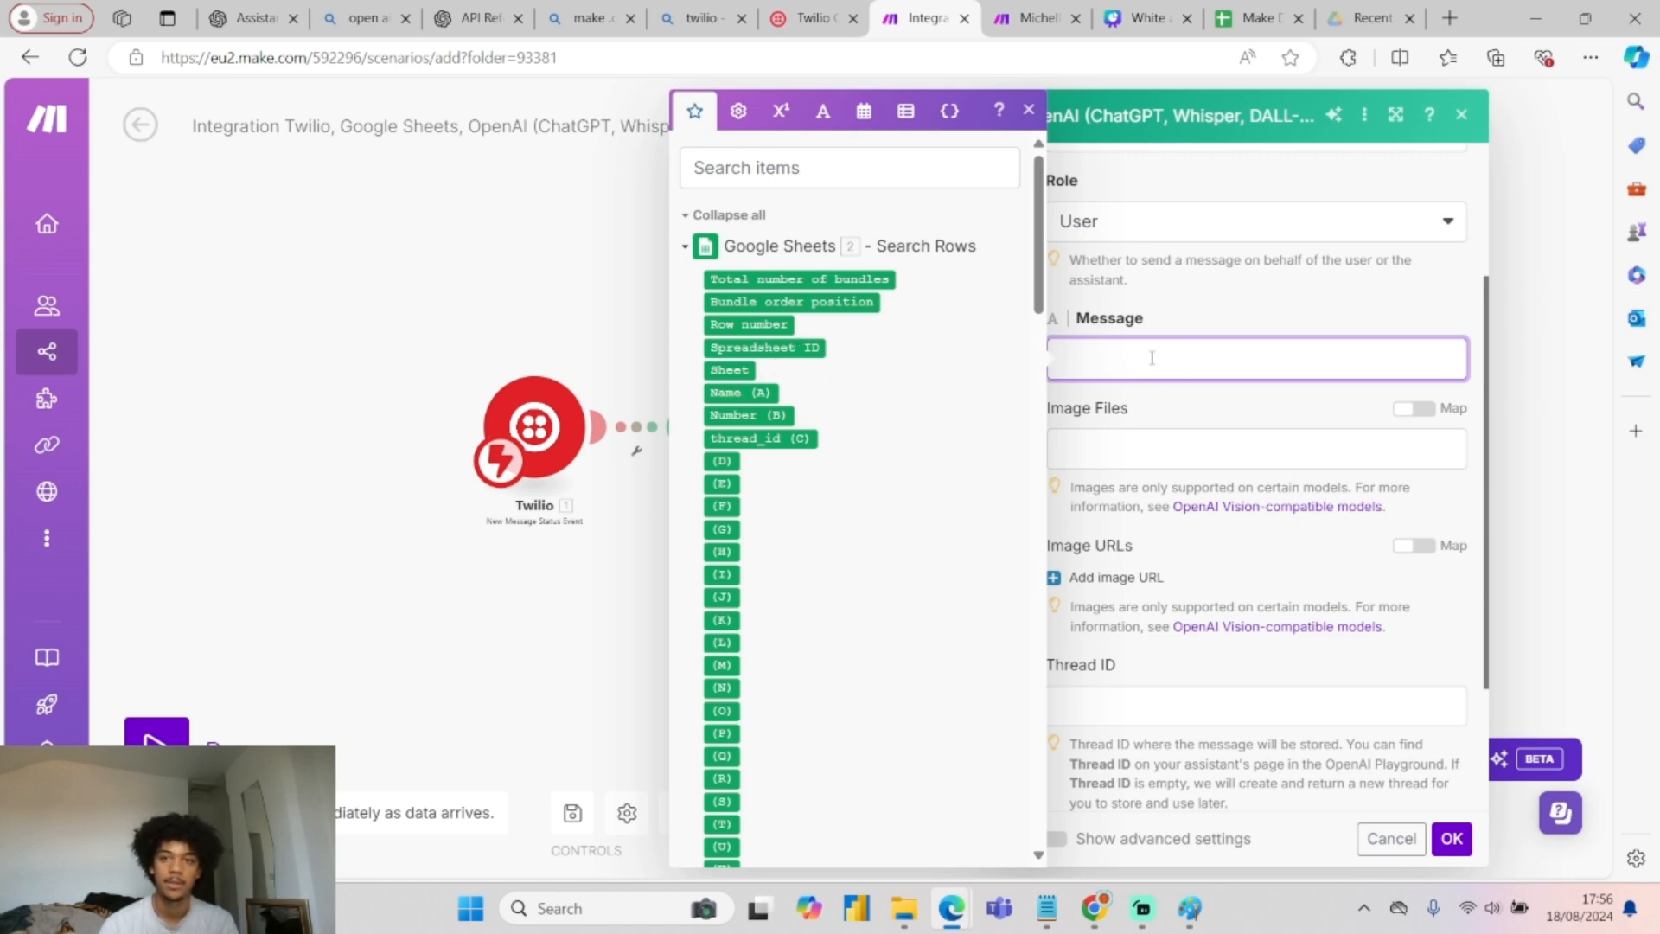
pyautogui.click(1020, 15)
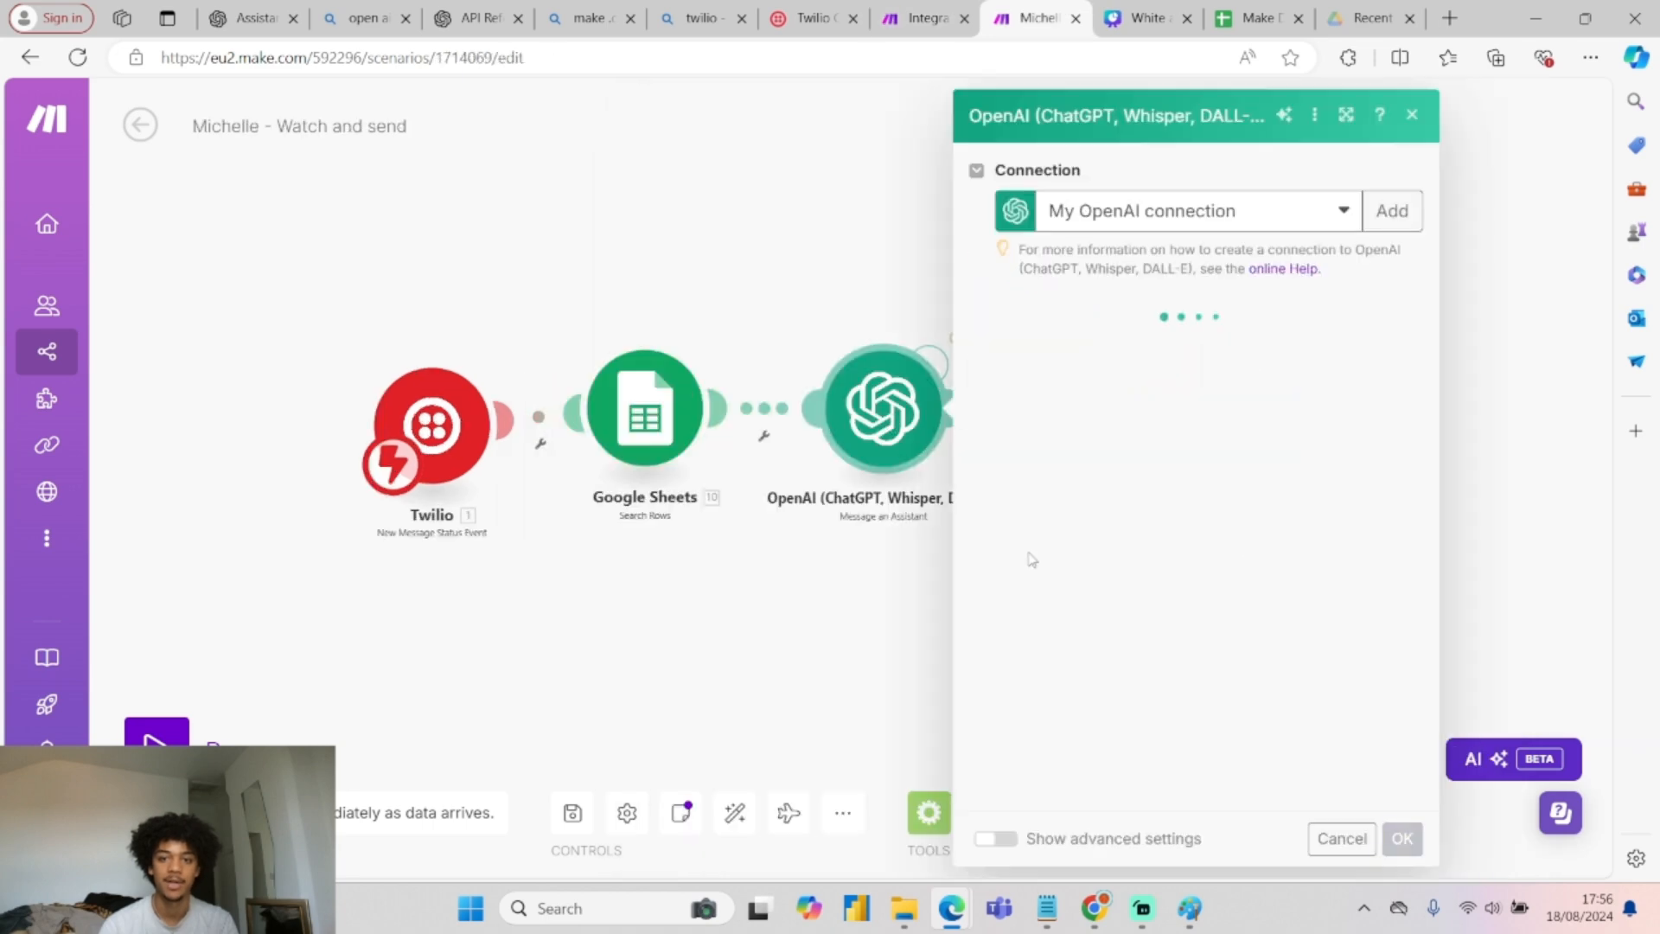
pyautogui.scroll(-3, 1182, 469)
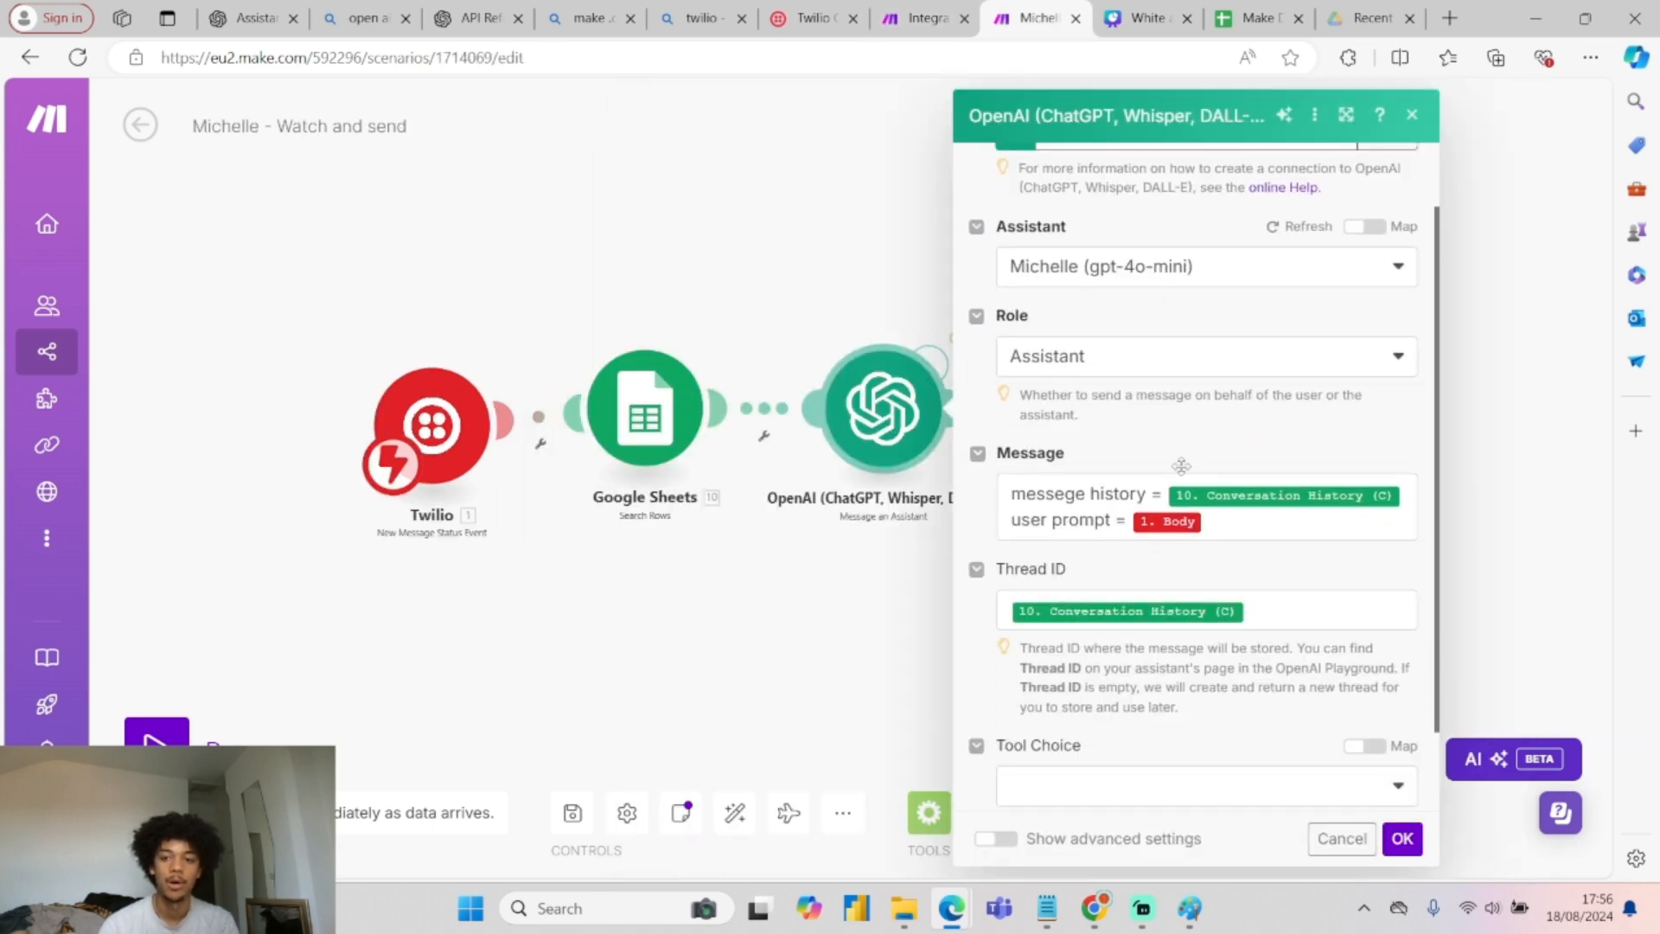
pyautogui.click(1234, 428)
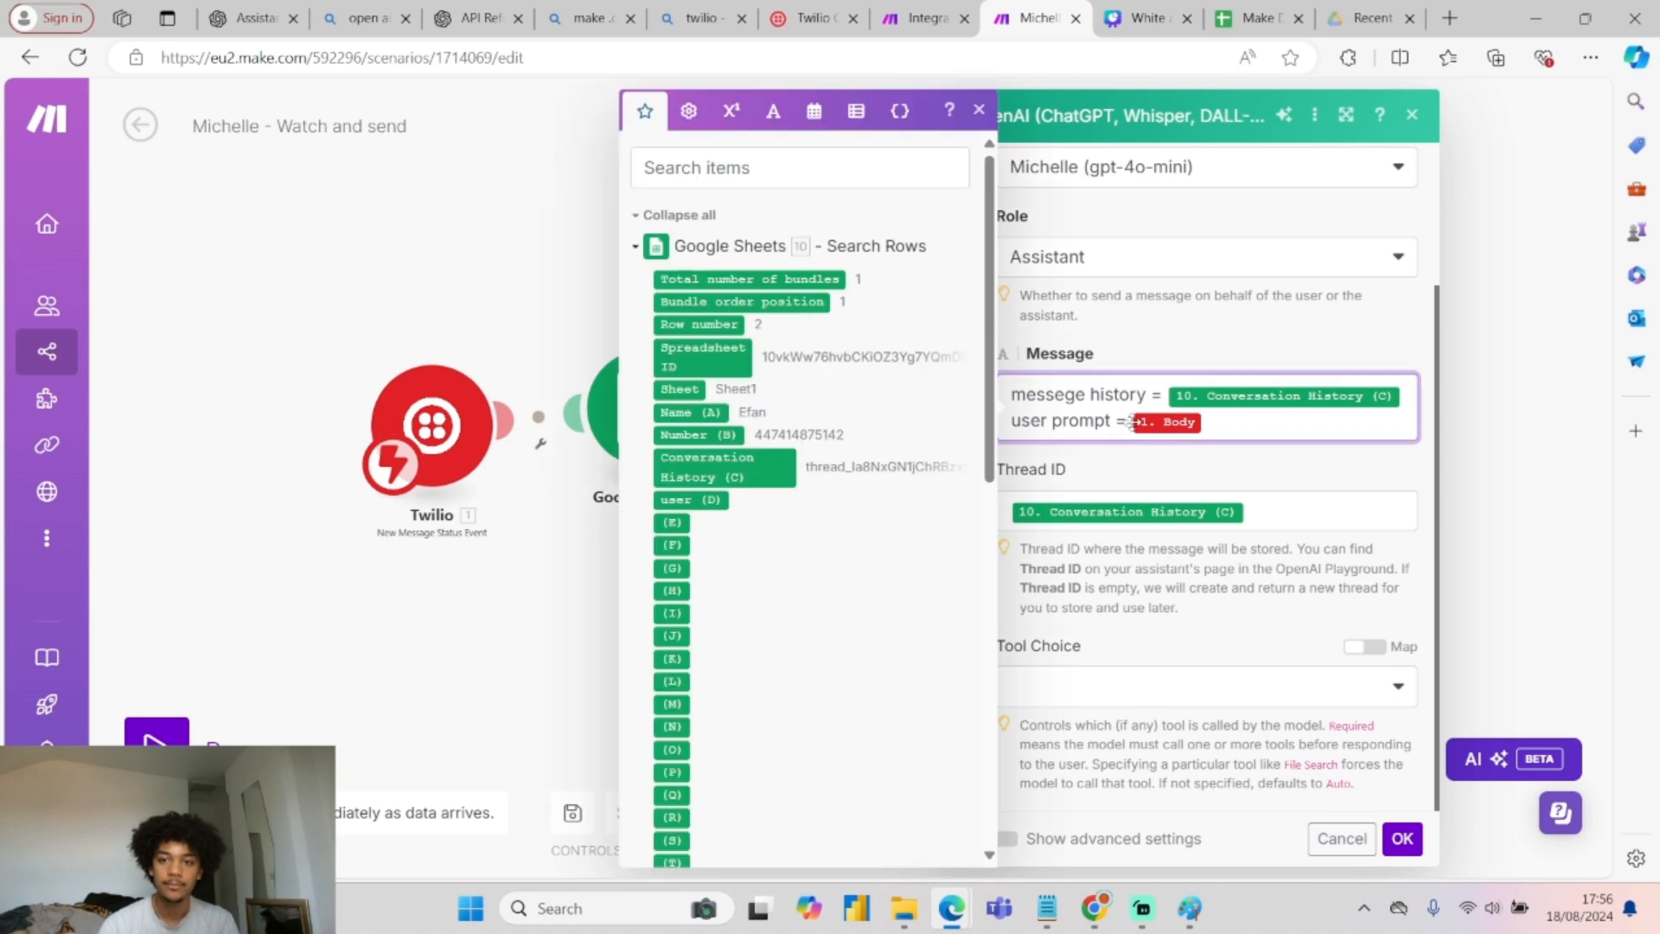
pyautogui.moveTo(1234, 427); pyautogui.dragTo(1000, 389)
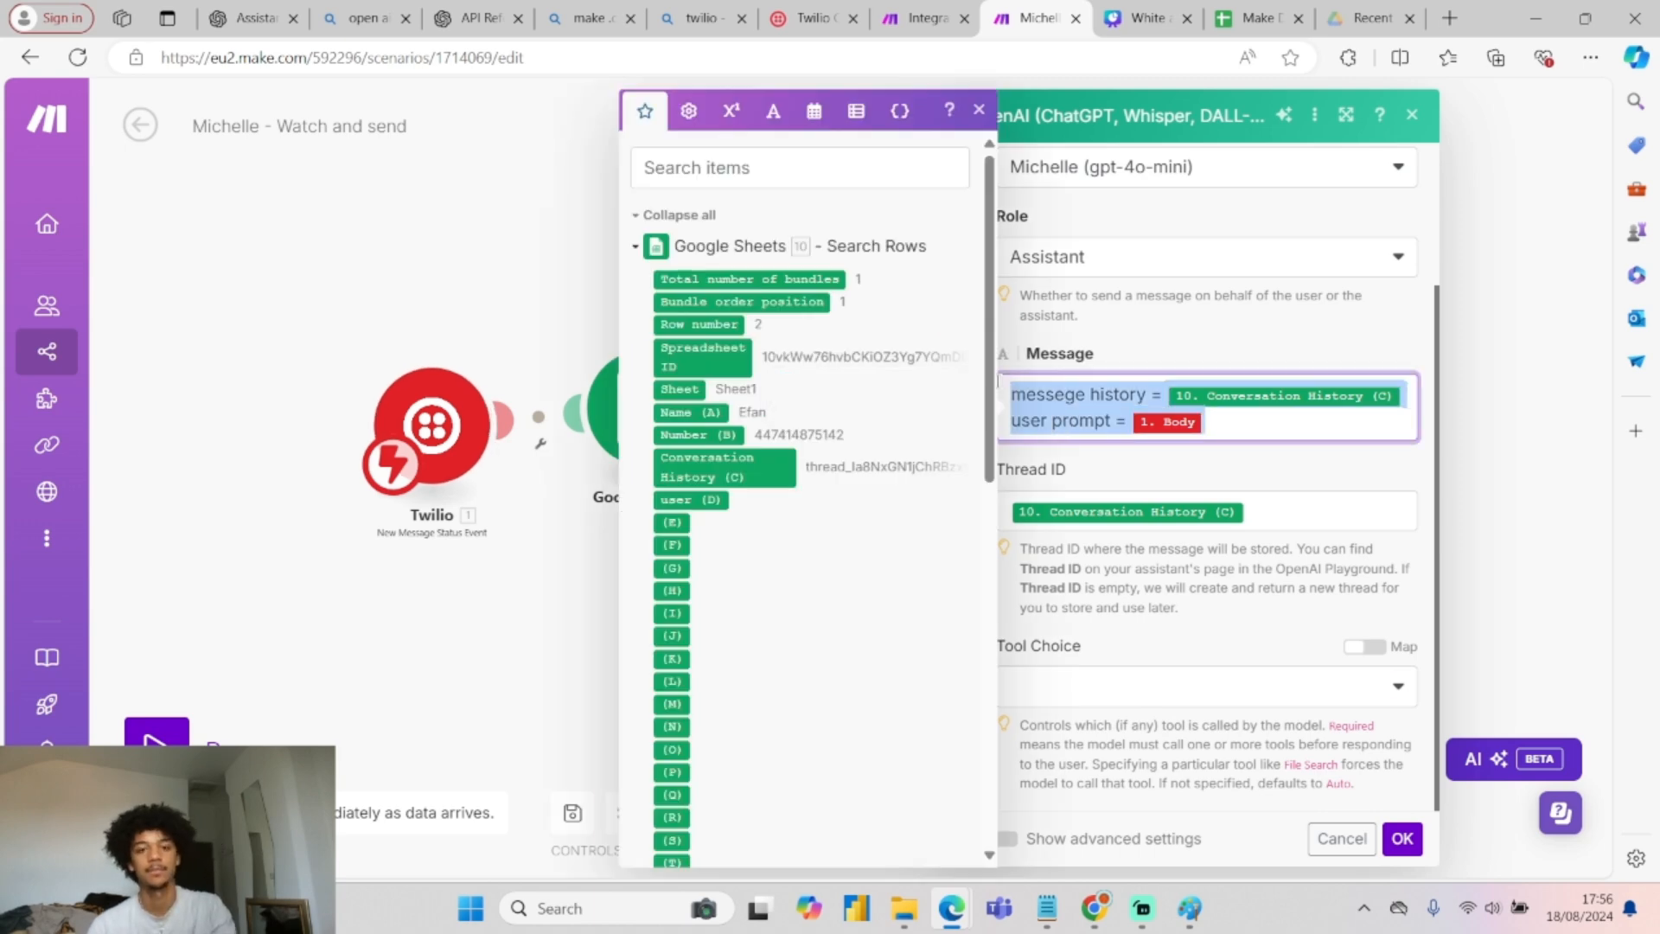
pyautogui.click(903, 18)
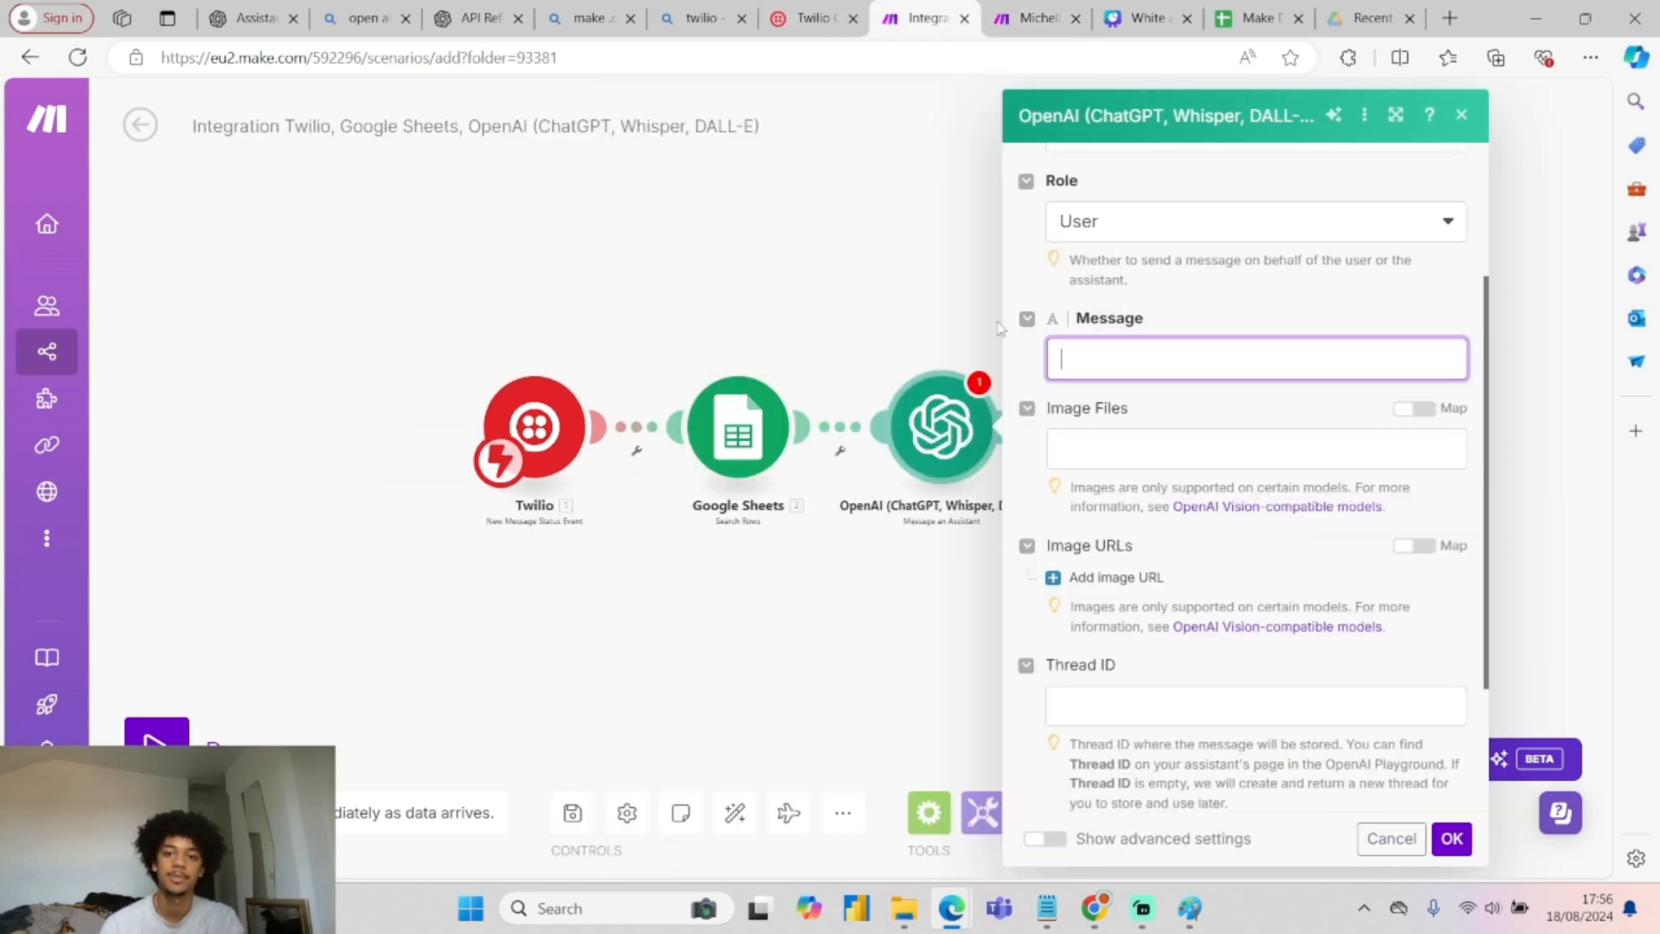
pyautogui.write('messege history = 10.`2` user prompt = 1. Body')
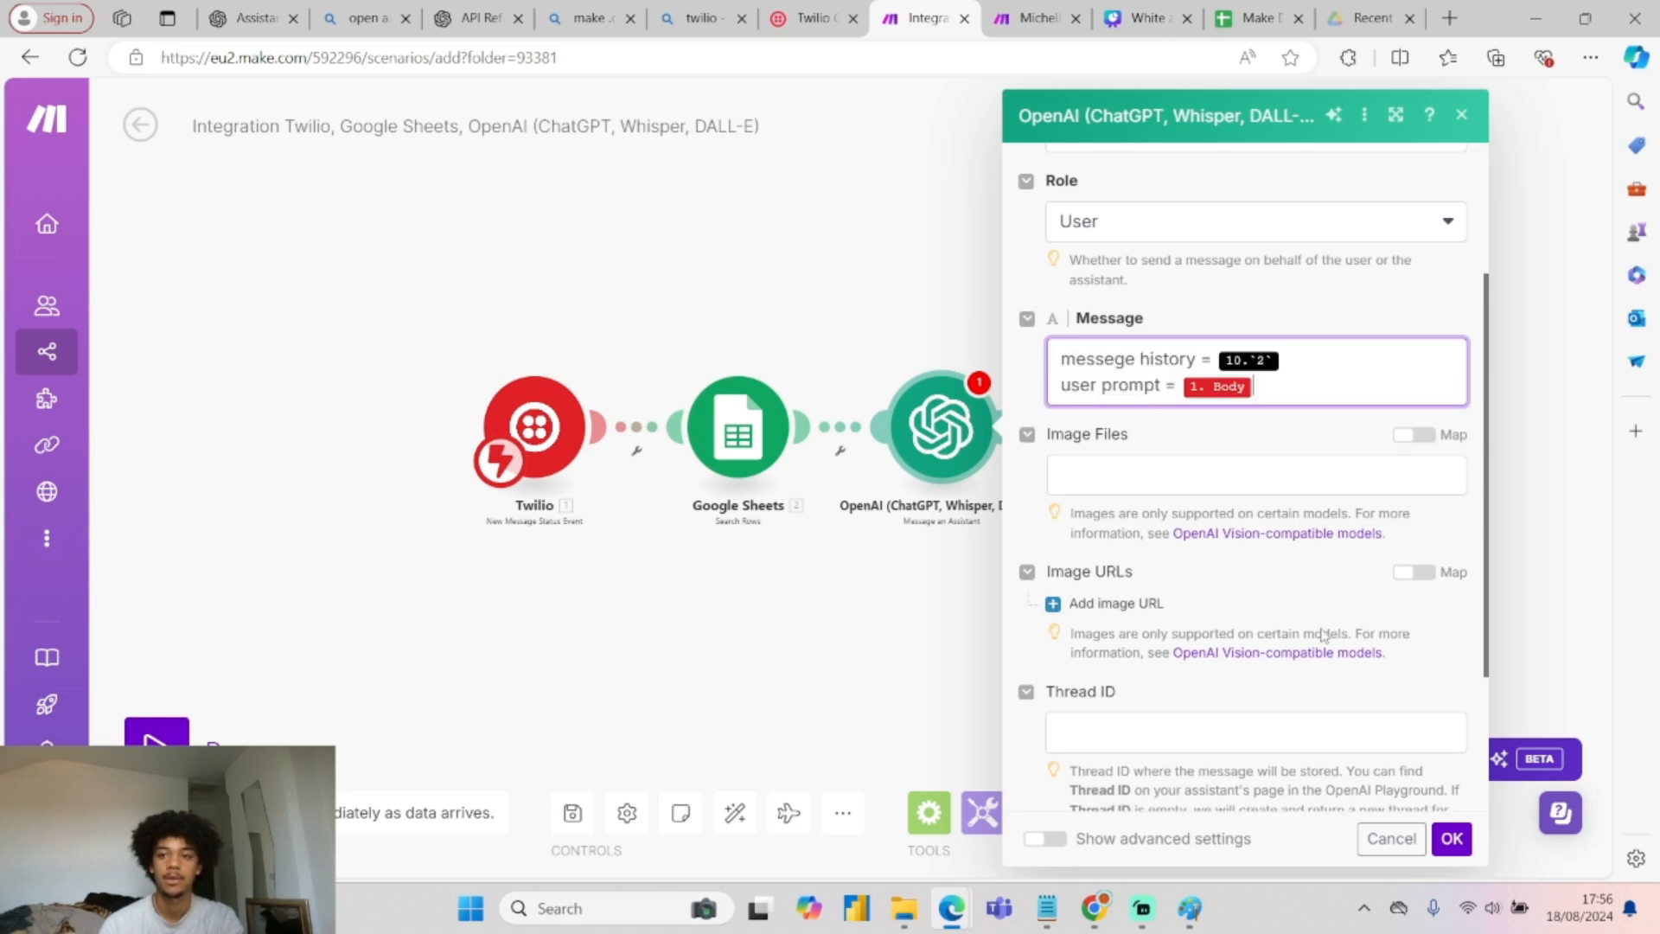
pyautogui.click(1306, 363)
pyautogui.press('BackSpace')
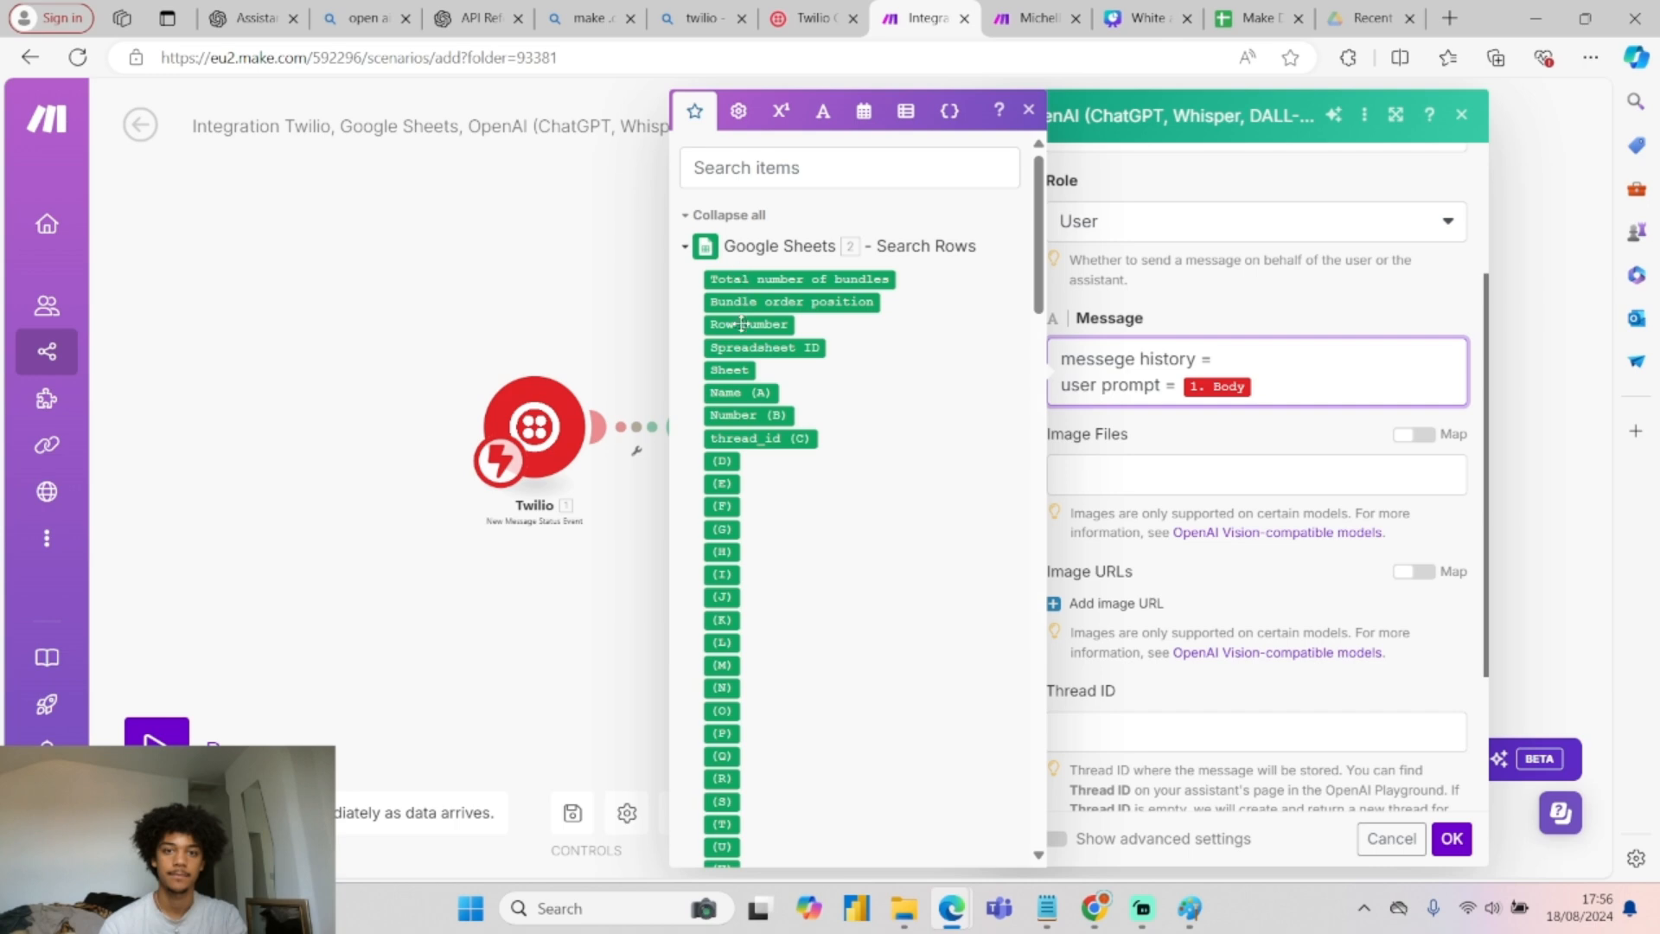
pyautogui.click(753, 440)
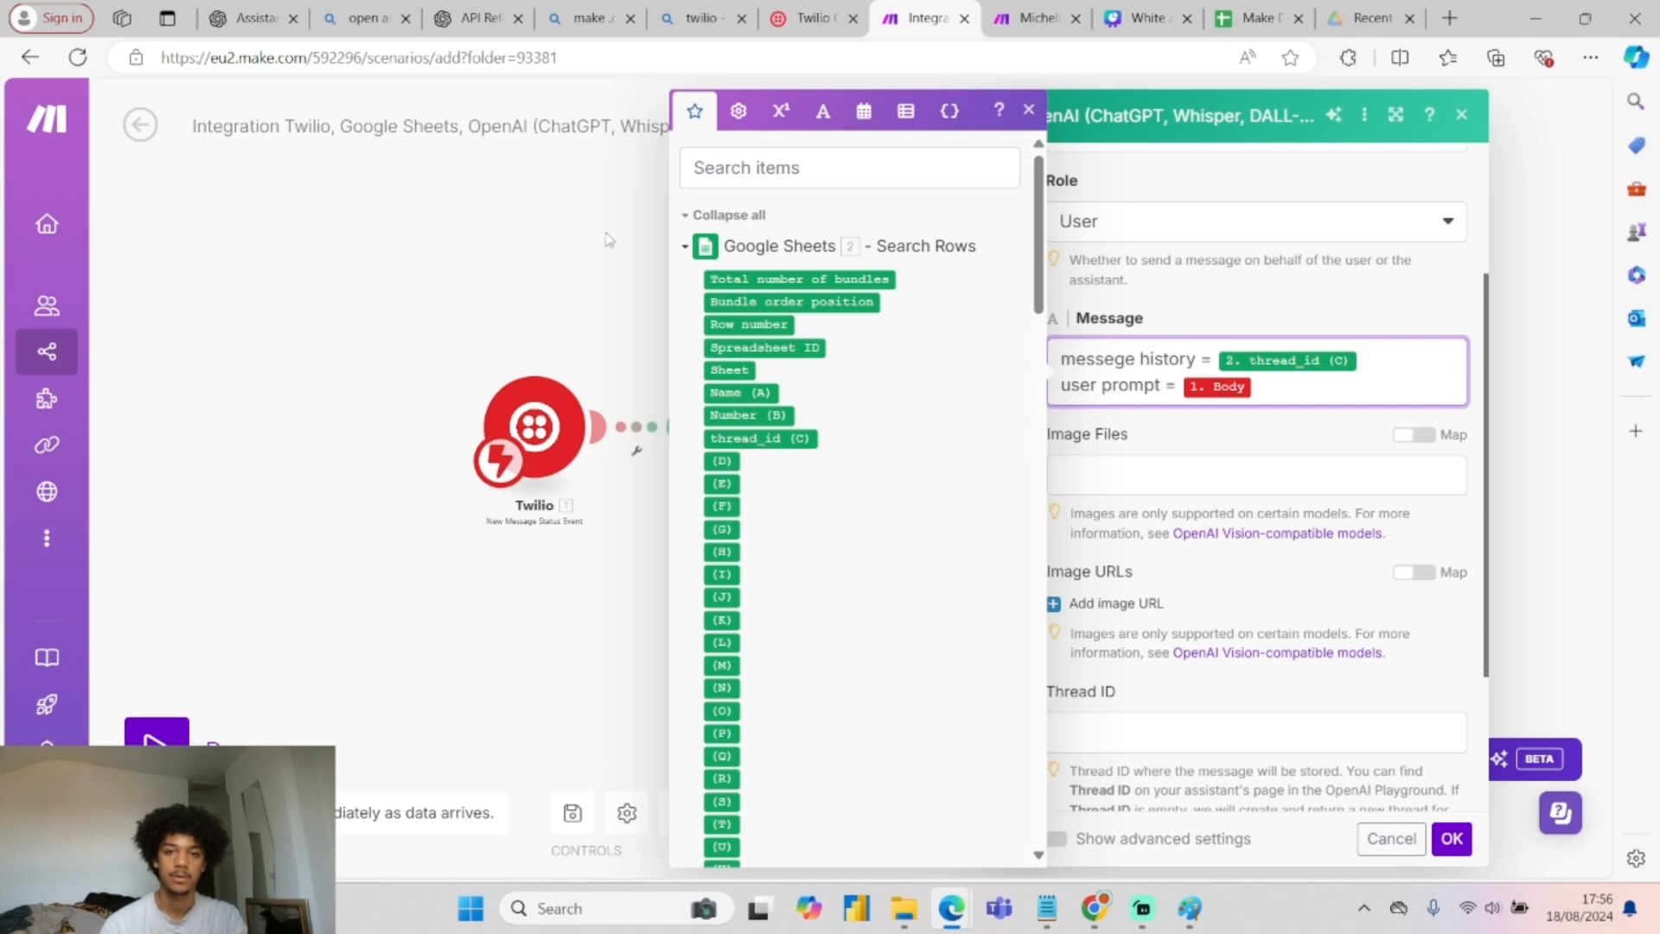
pyautogui.click(706, 249)
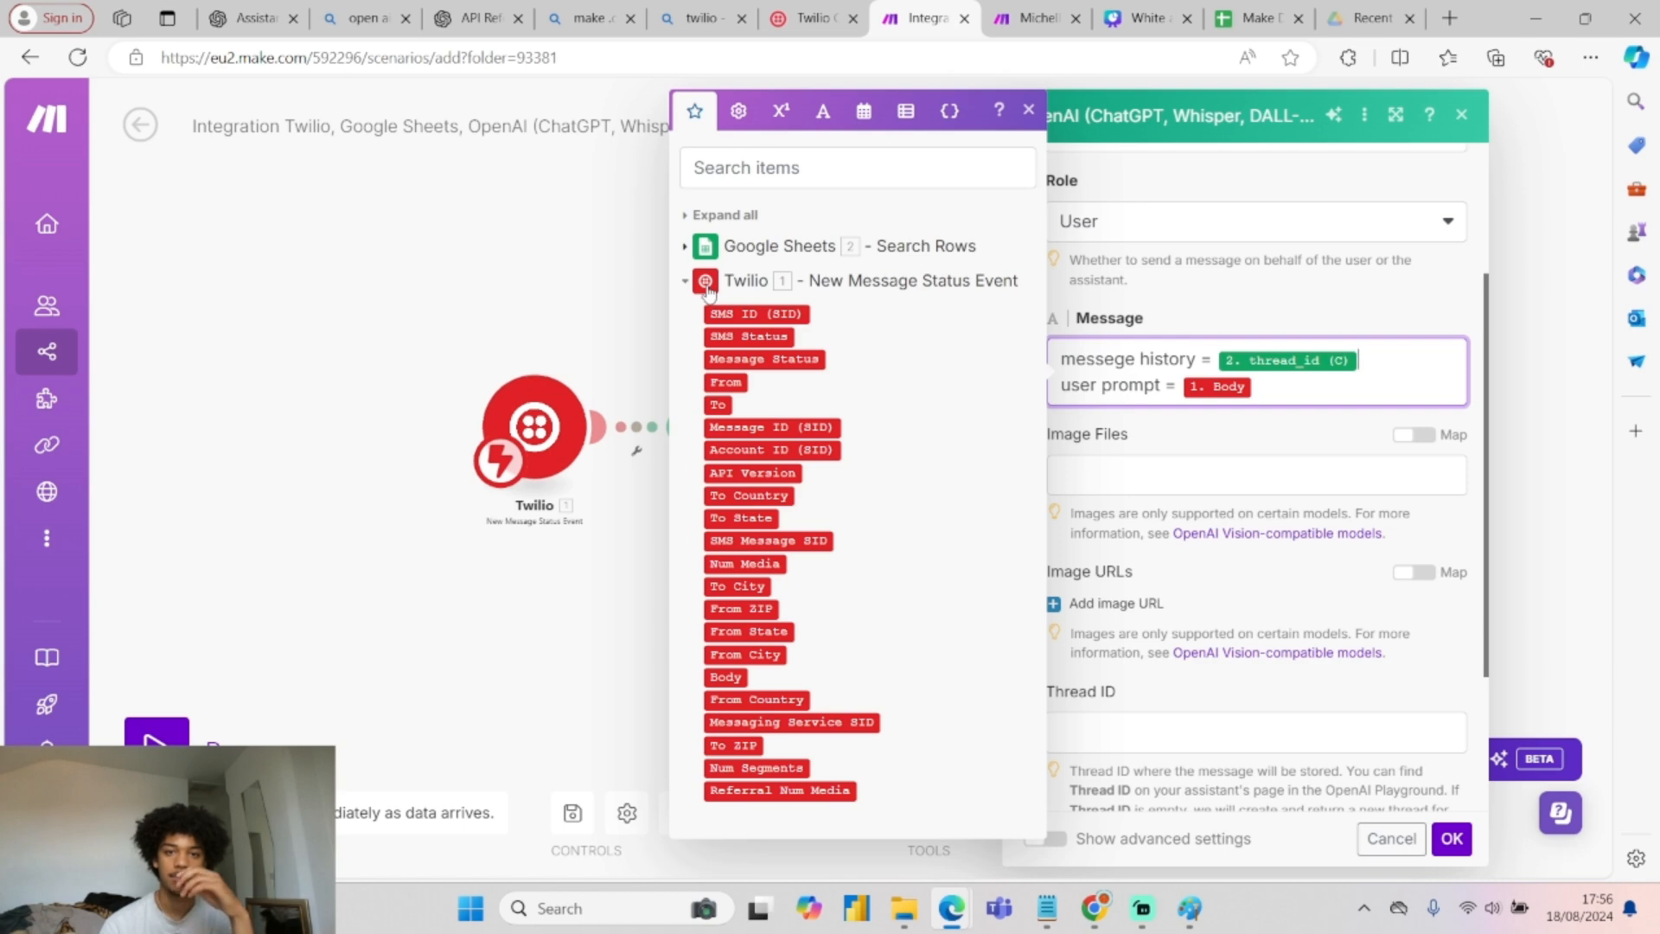
pyautogui.click(705, 281)
pyautogui.click(1167, 312)
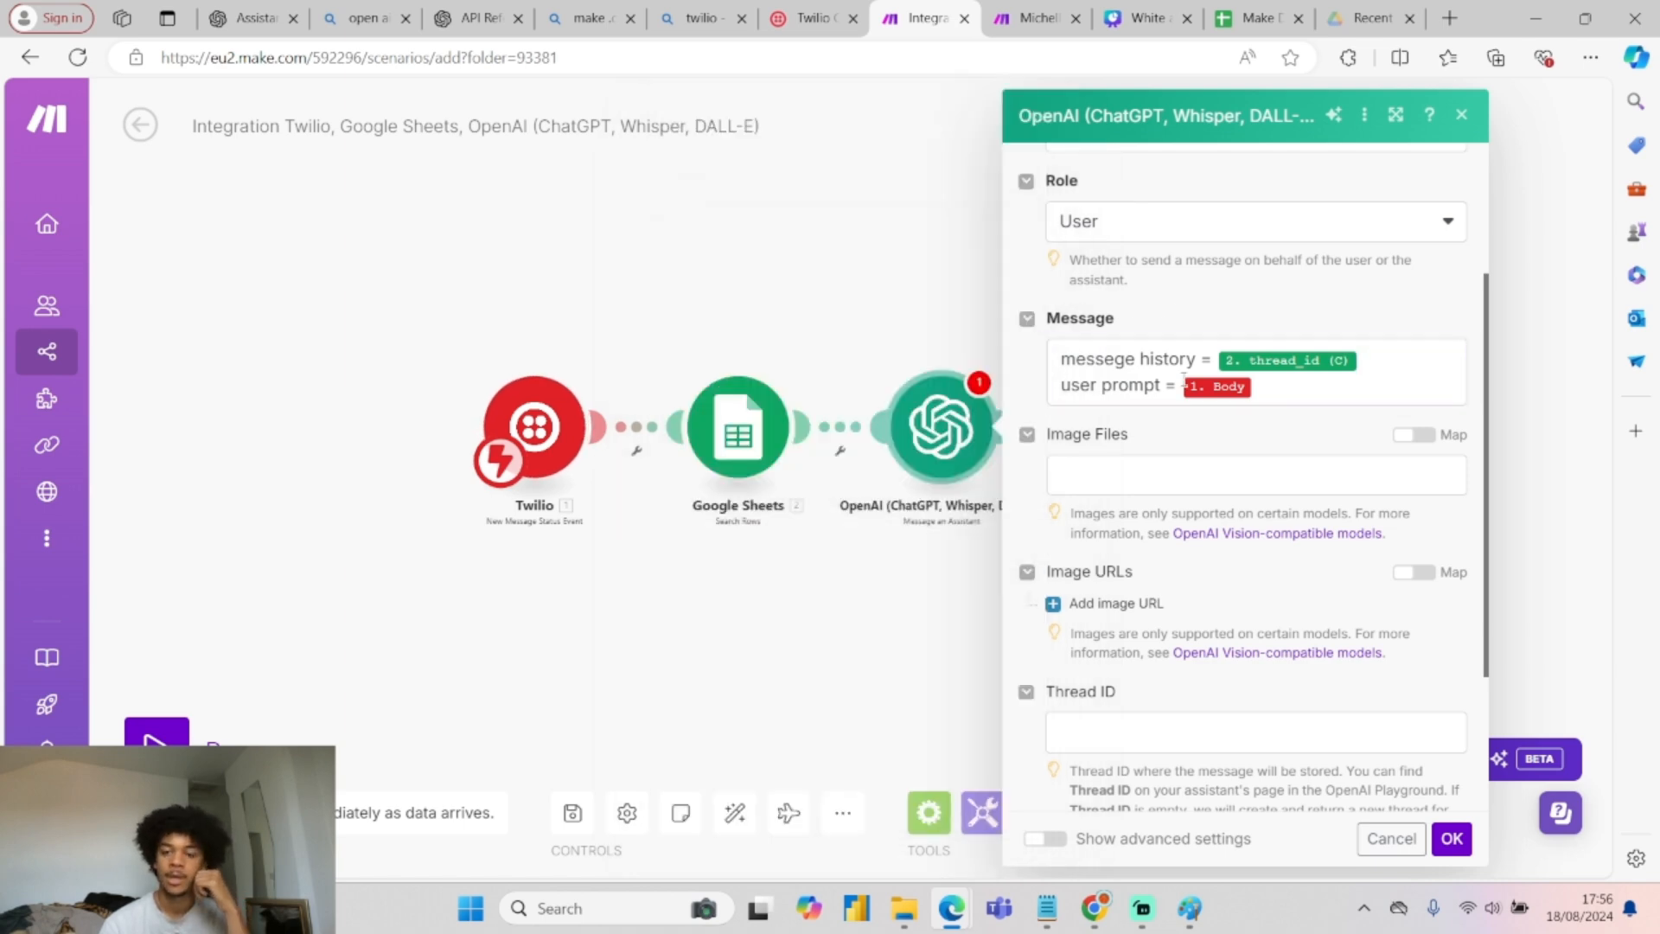
# Map the sheet's 2. thread_id (C) into the Thread ID field.
pyautogui.tripleClick(1117, 623)
pyautogui.click(1118, 749)
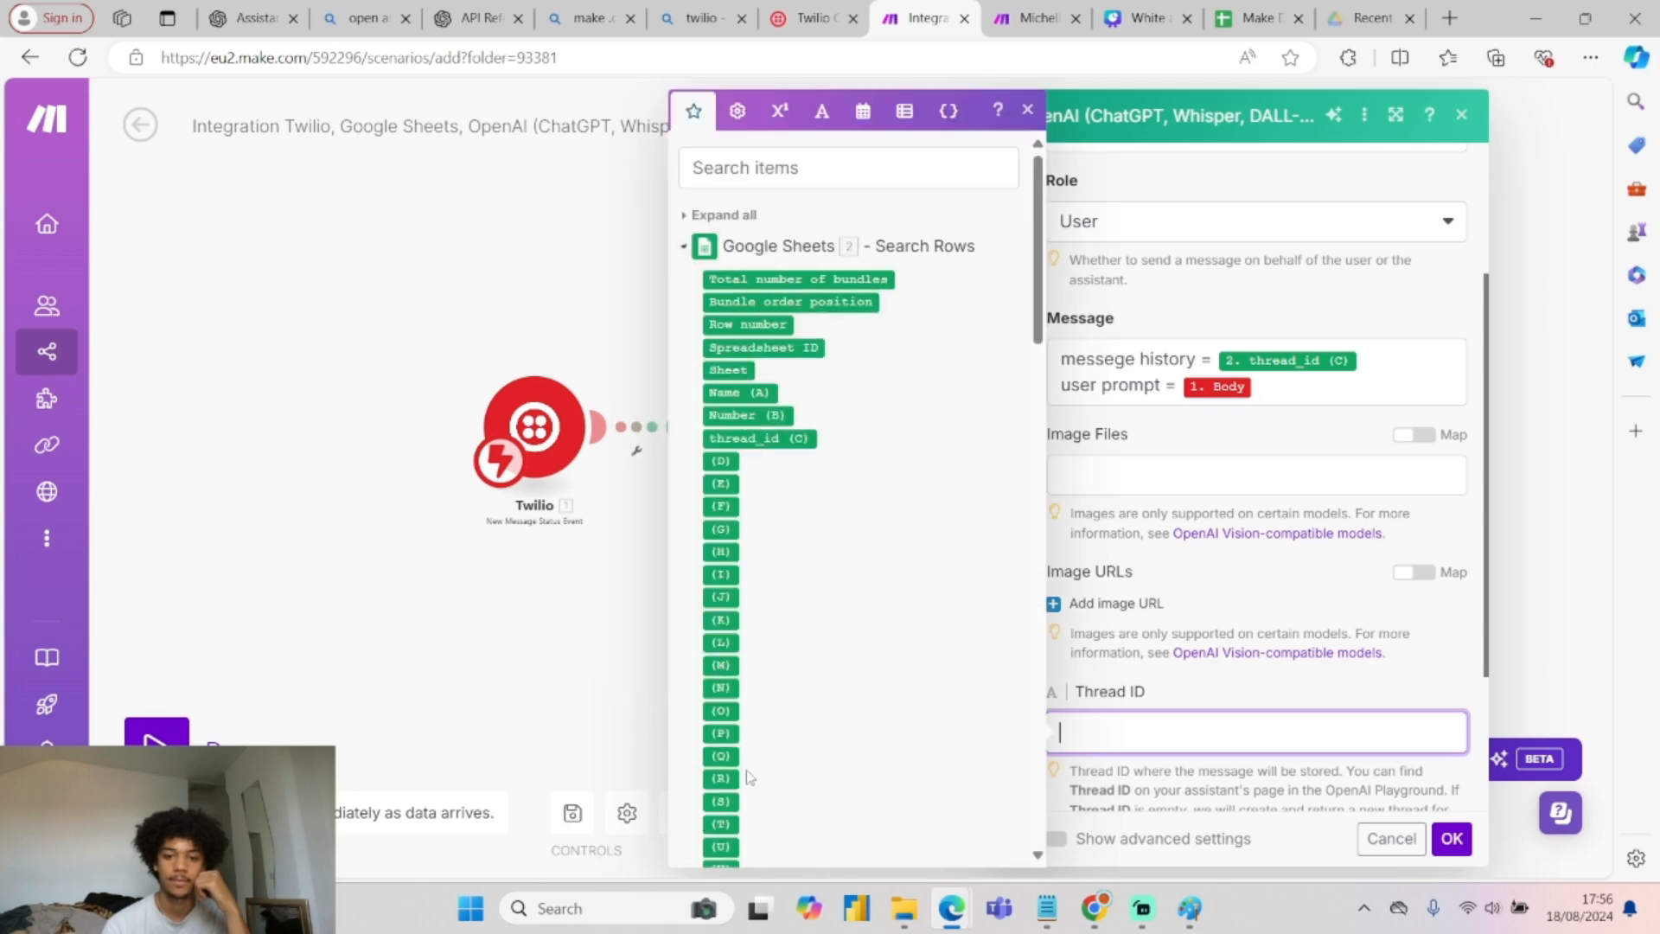
pyautogui.click(757, 438)
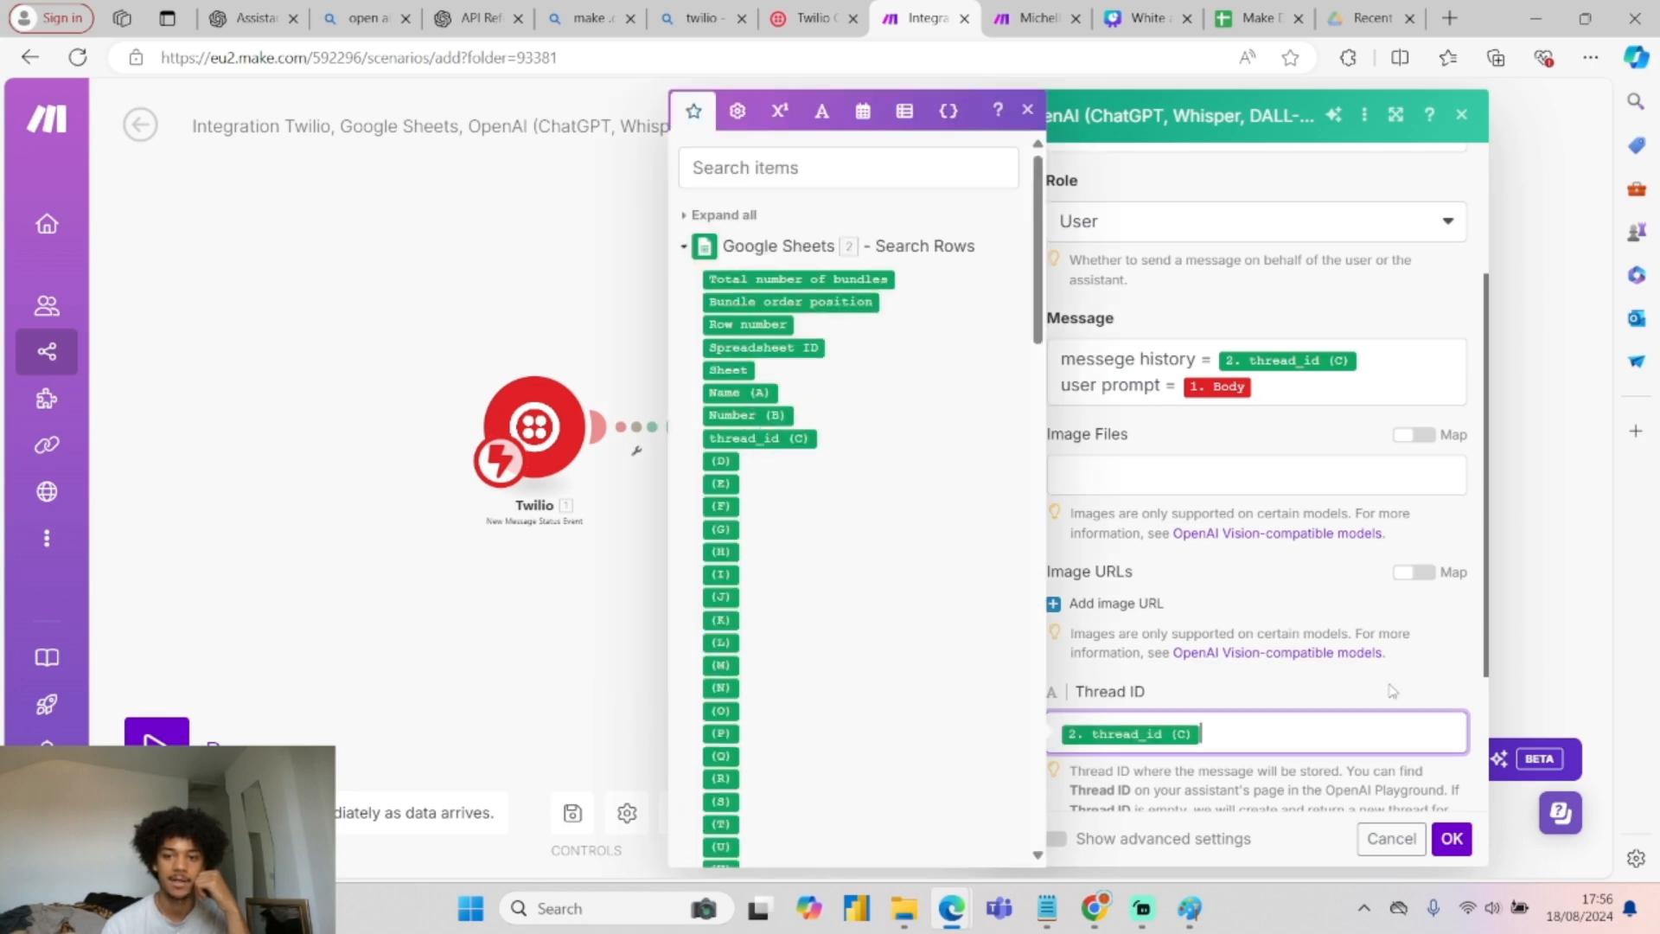
pyautogui.scroll(-3, 1124, 631)
pyautogui.click(1128, 595)
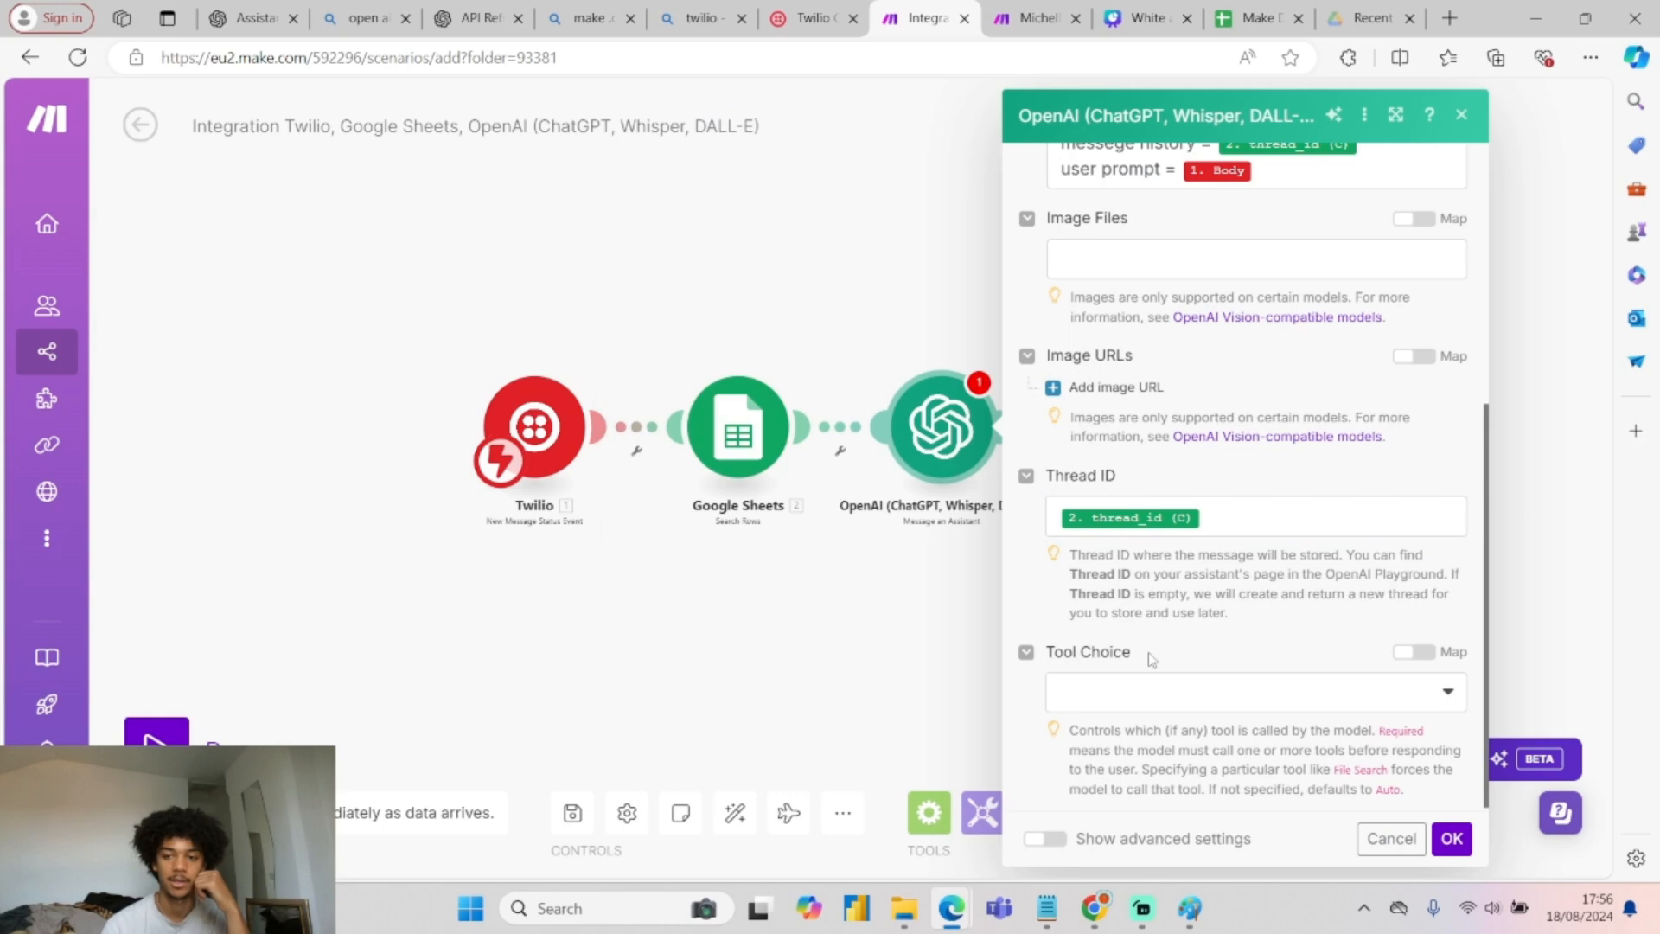
# Confirm the OpenAI assistant settings after checking the Paint flow sketch and reviewing Message.
pyautogui.click(1451, 839)
pyautogui.click(1189, 908)
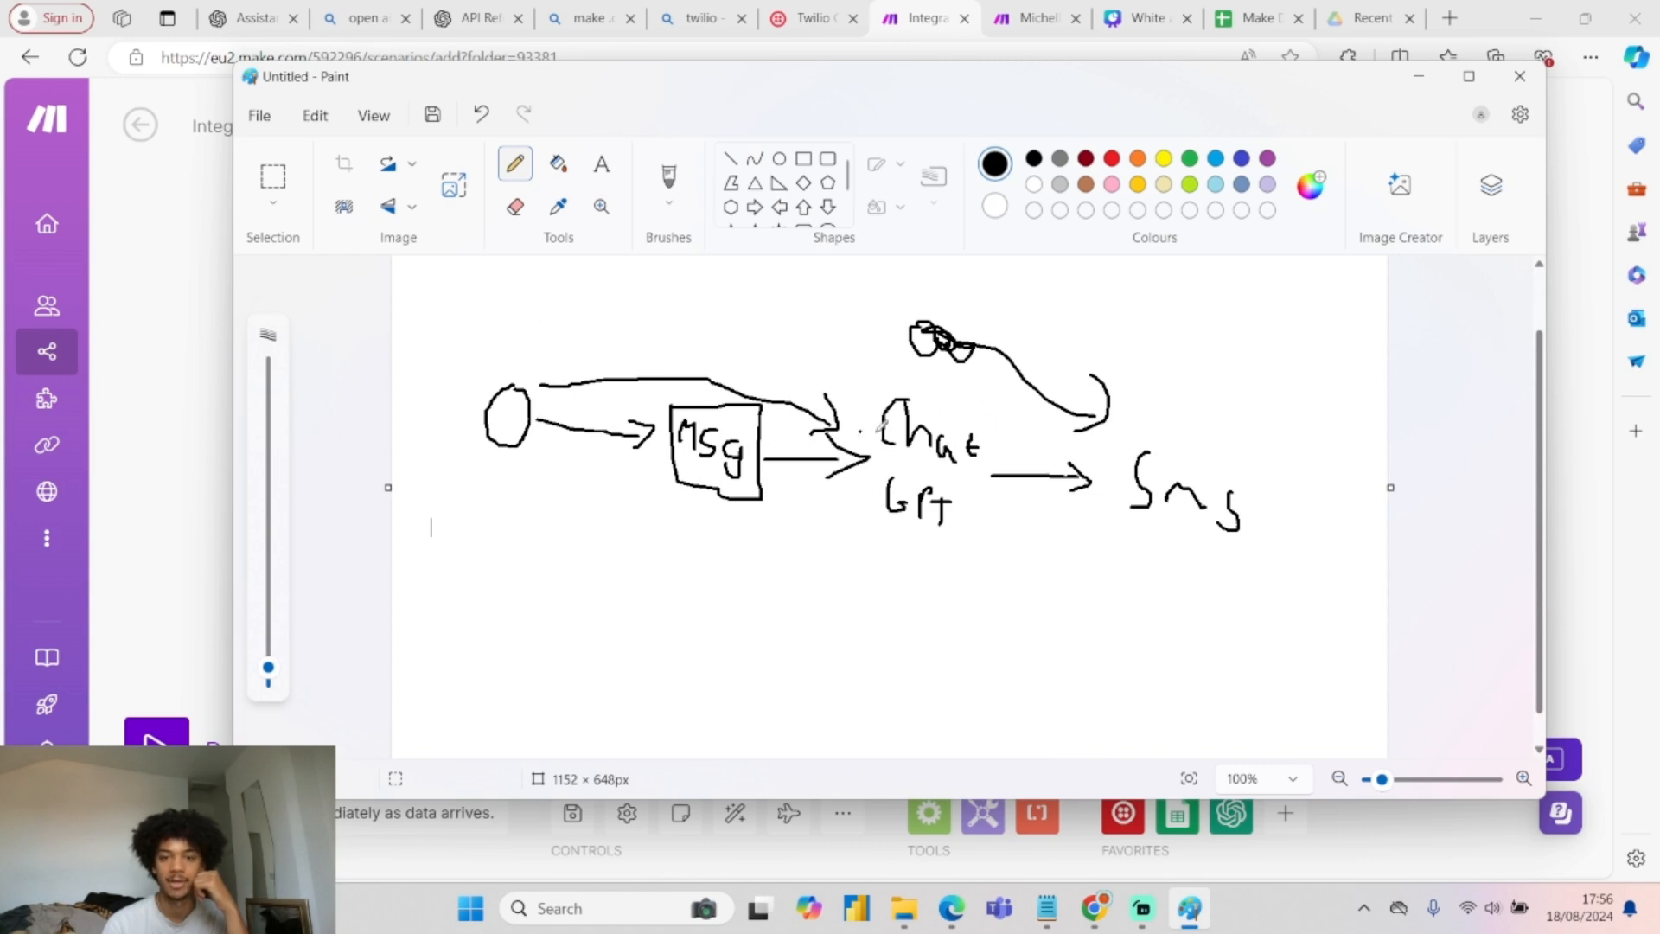
pyautogui.click(1418, 76)
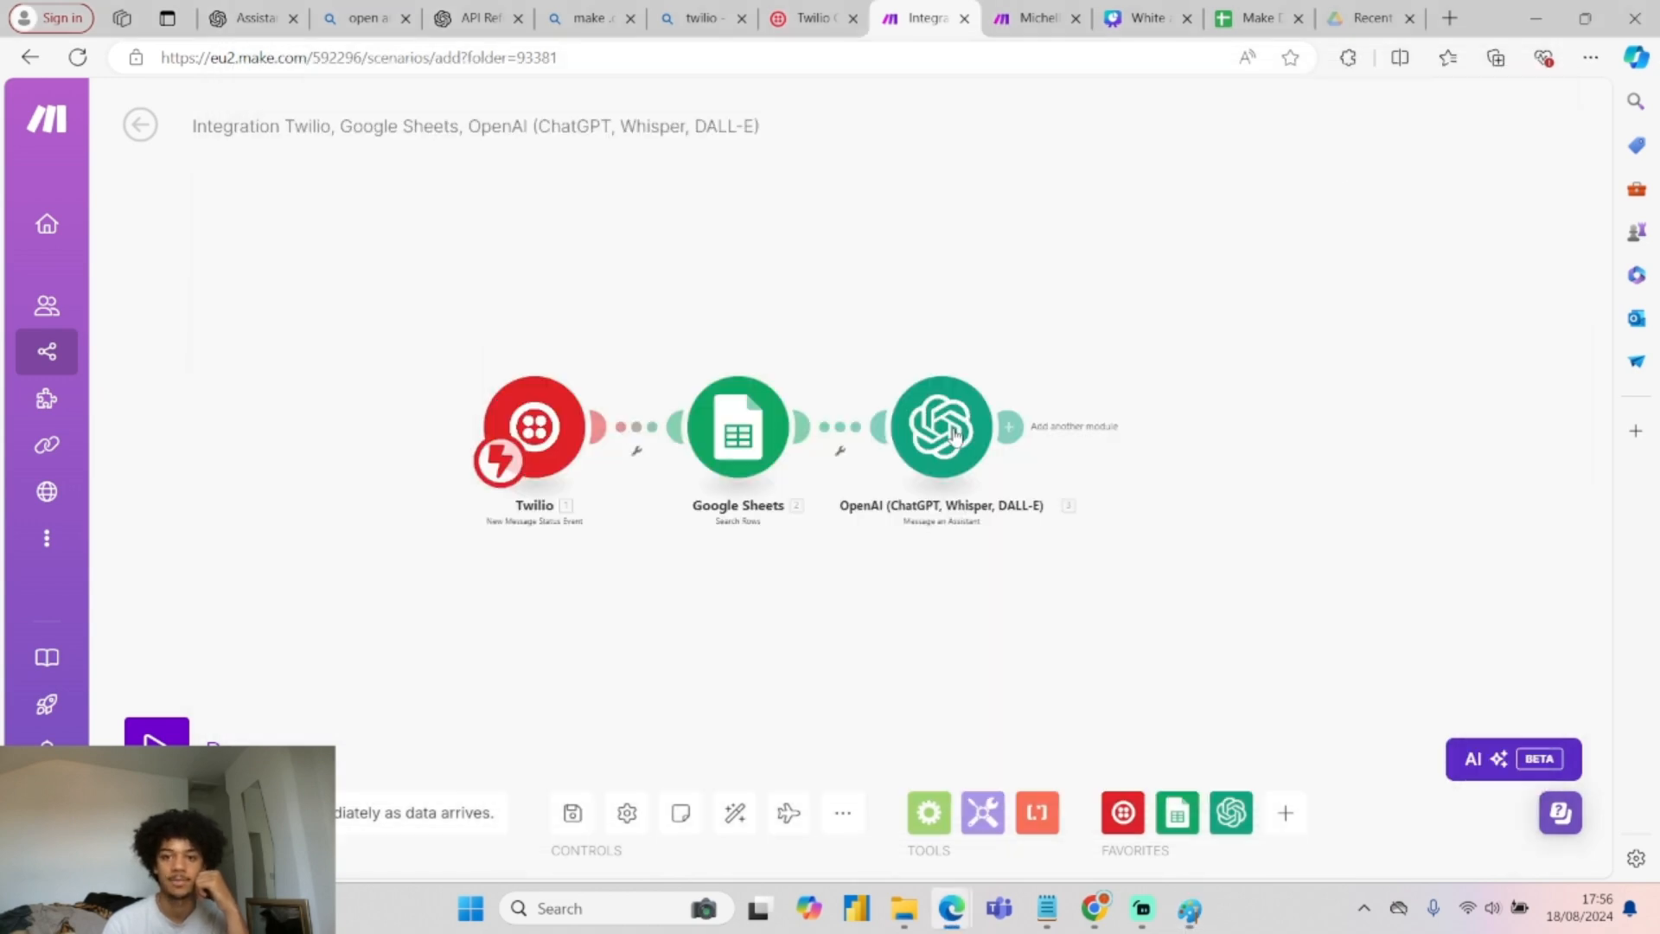
pyautogui.click(957, 423)
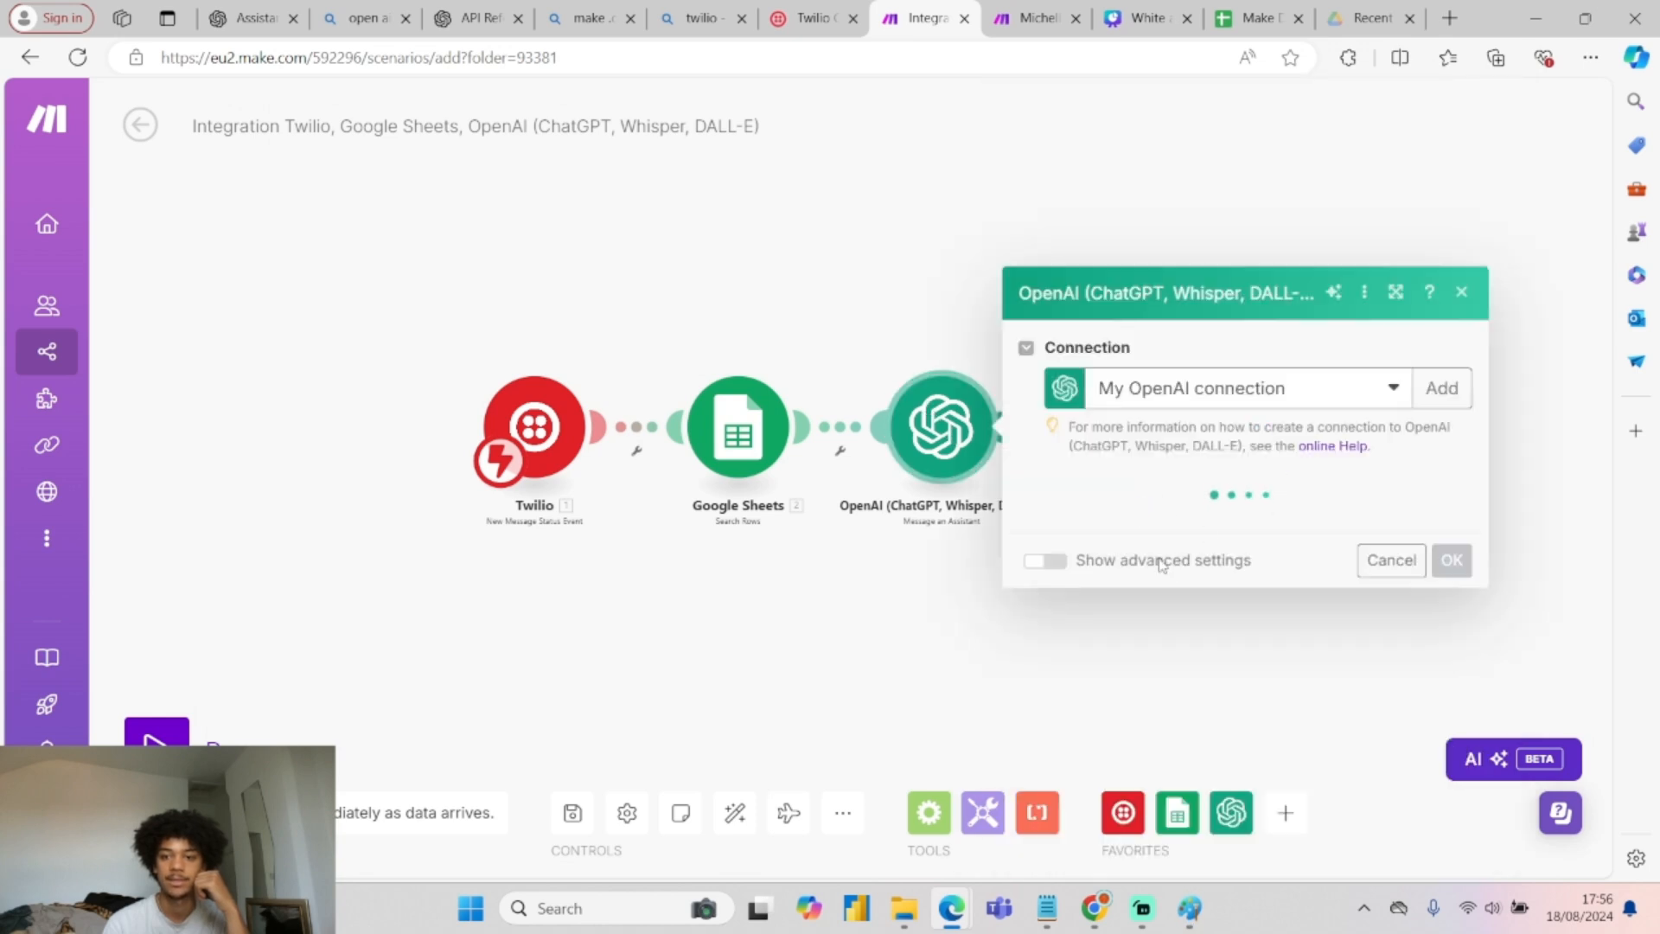
pyautogui.click(1287, 498)
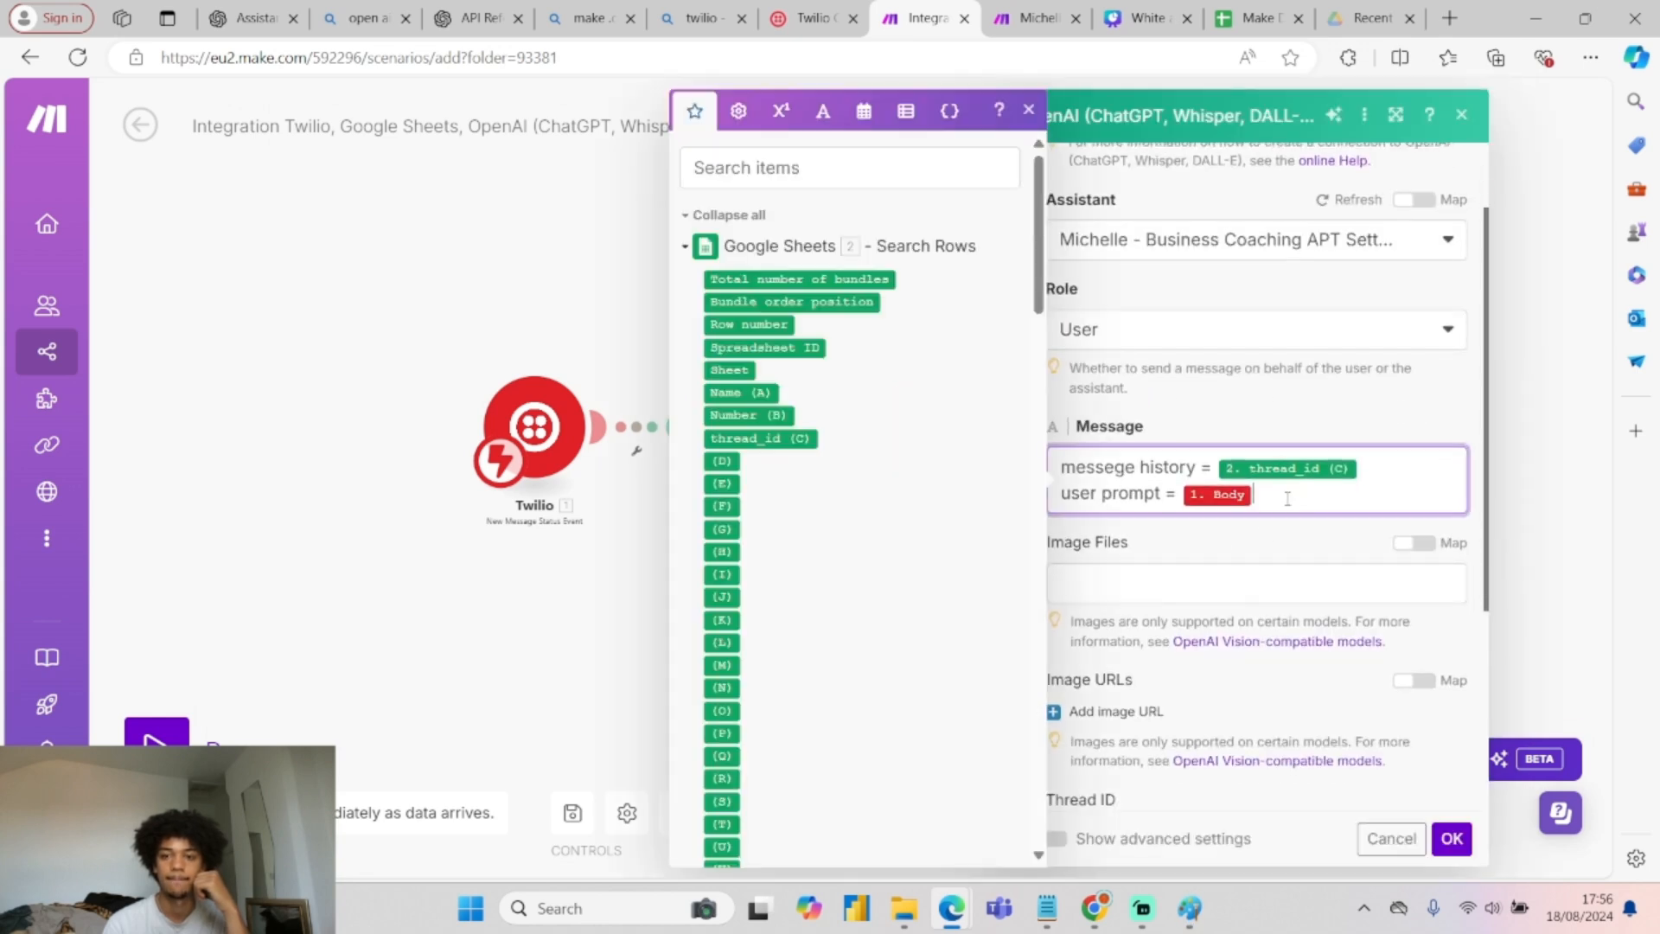
pyautogui.click(1450, 837)
# Compare the canvas against the finished reference scenario, then come back.
pyautogui.click(1020, 12)
pyautogui.click(838, 173)
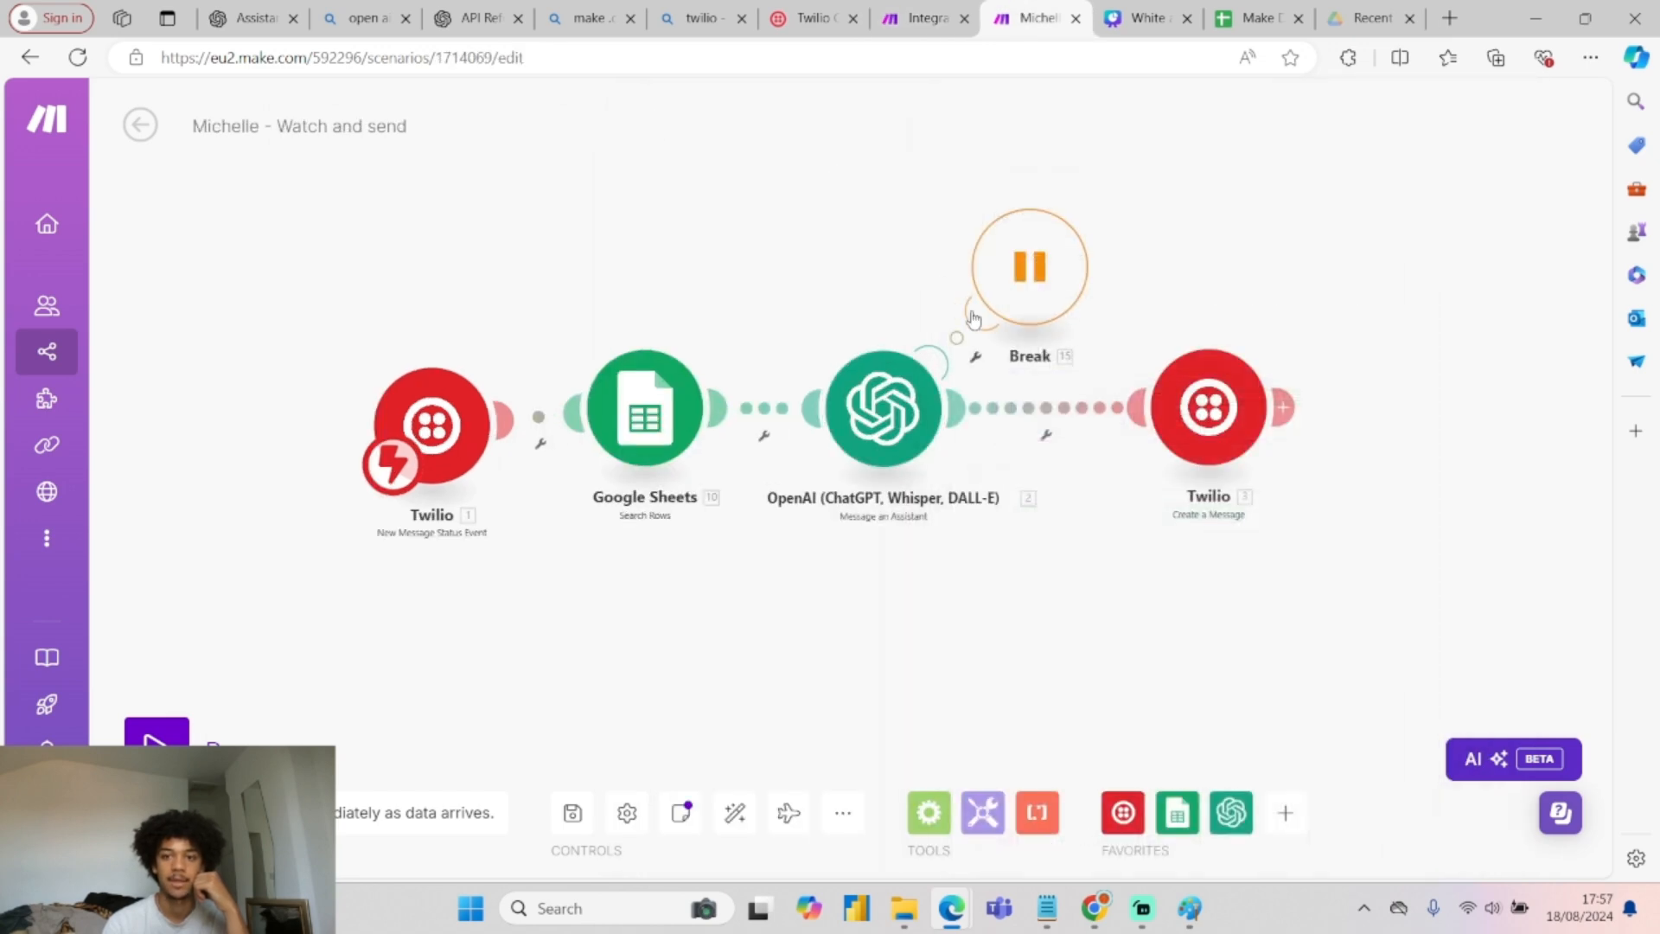
pyautogui.click(925, 17)
# Add a Twilio Create a Message step from the account's Twilio number, sent to 1. From.
pyautogui.click(1007, 426)
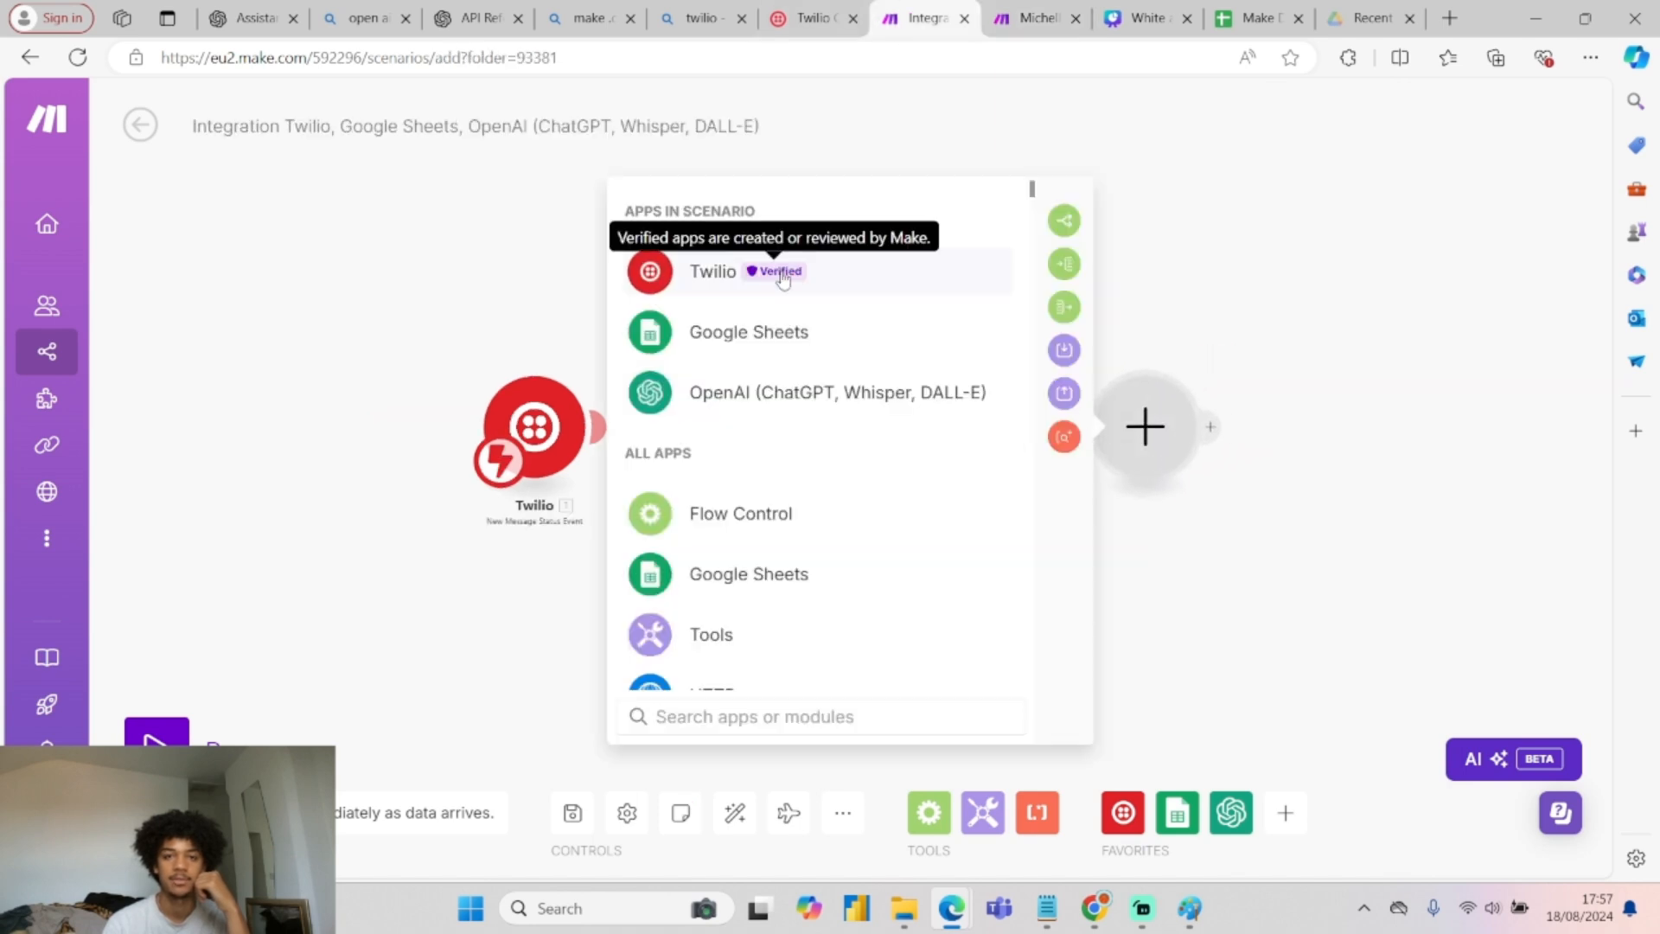
pyautogui.click(760, 269)
pyautogui.click(778, 393)
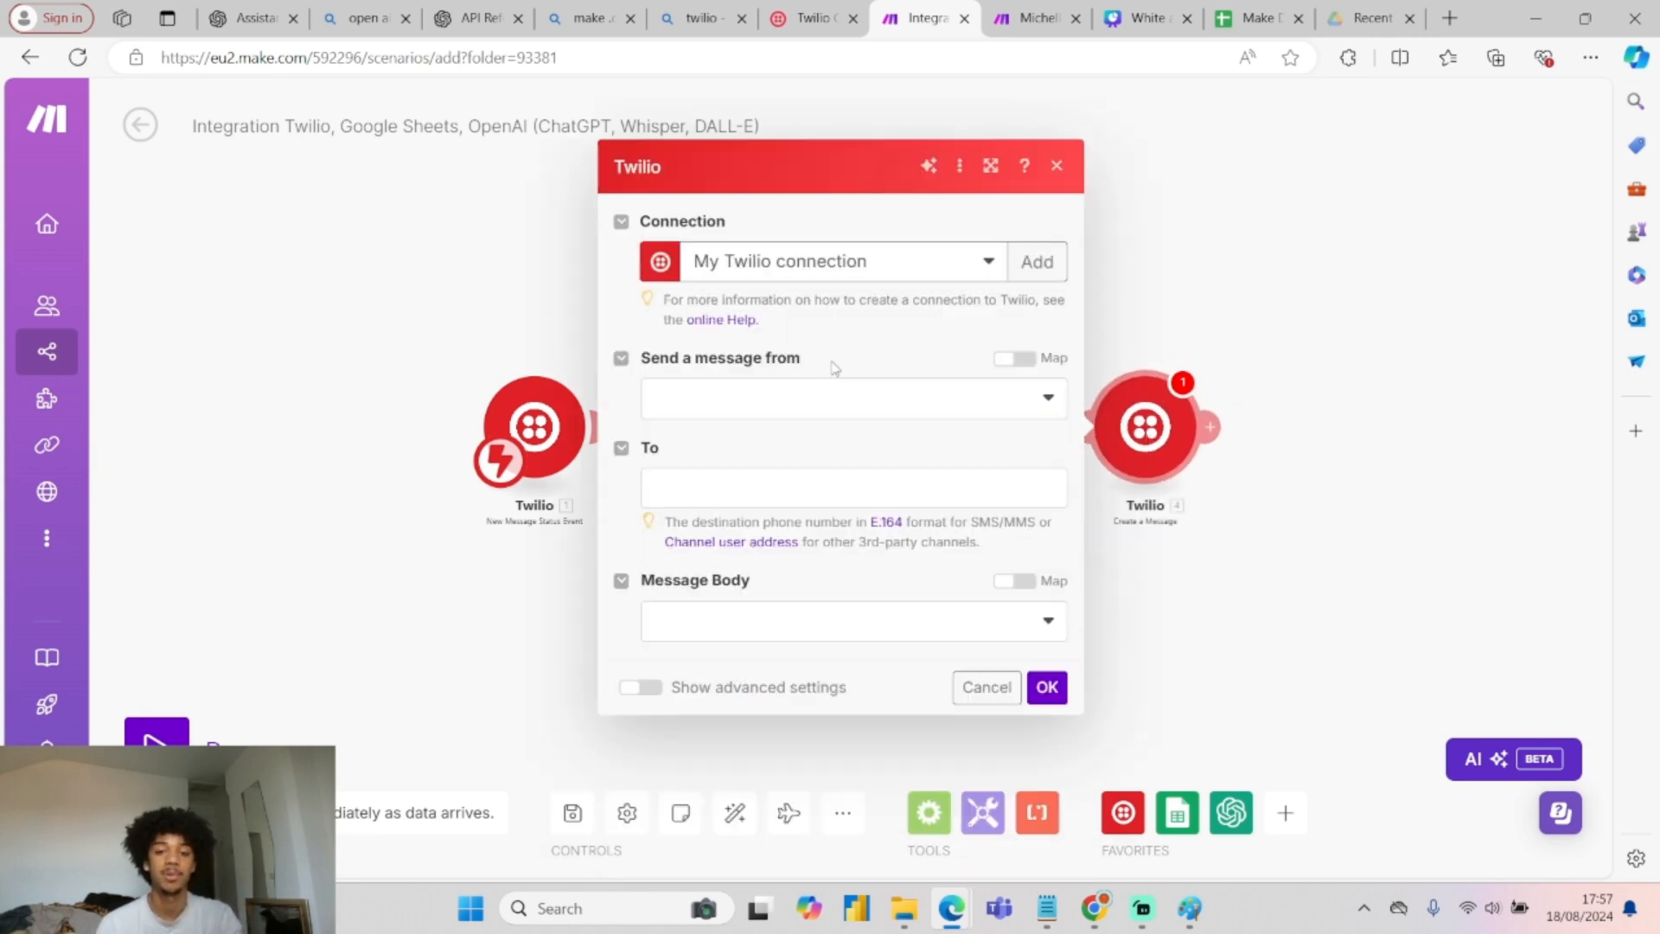
pyautogui.click(781, 405)
pyautogui.click(781, 439)
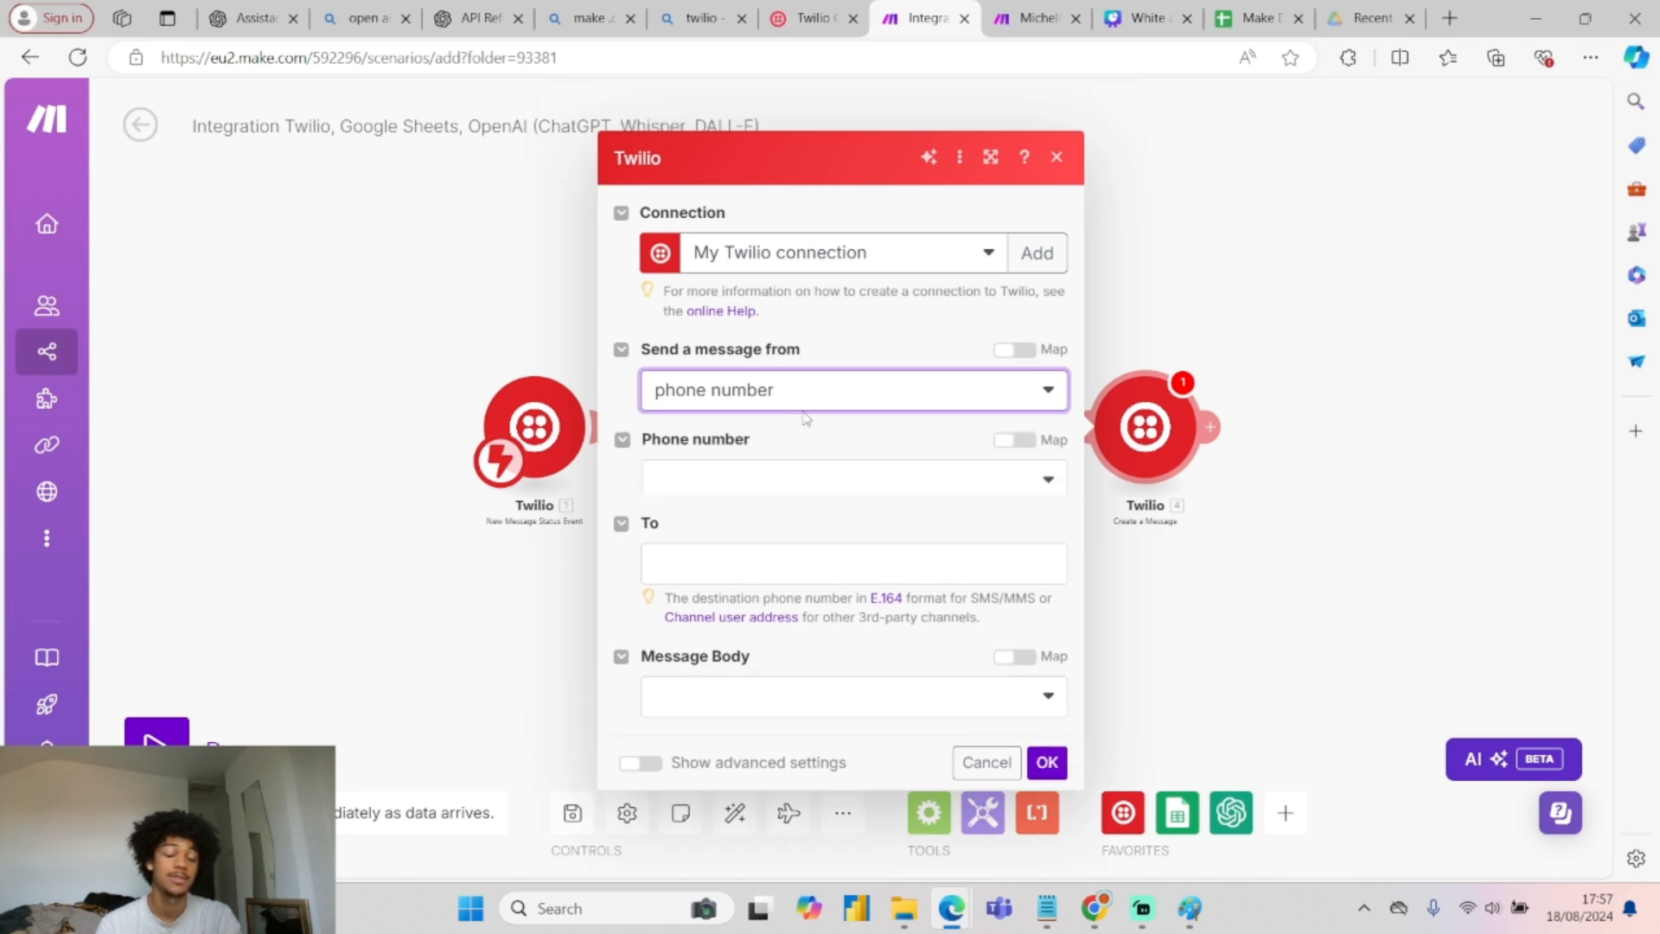
pyautogui.click(778, 446)
pyautogui.click(743, 481)
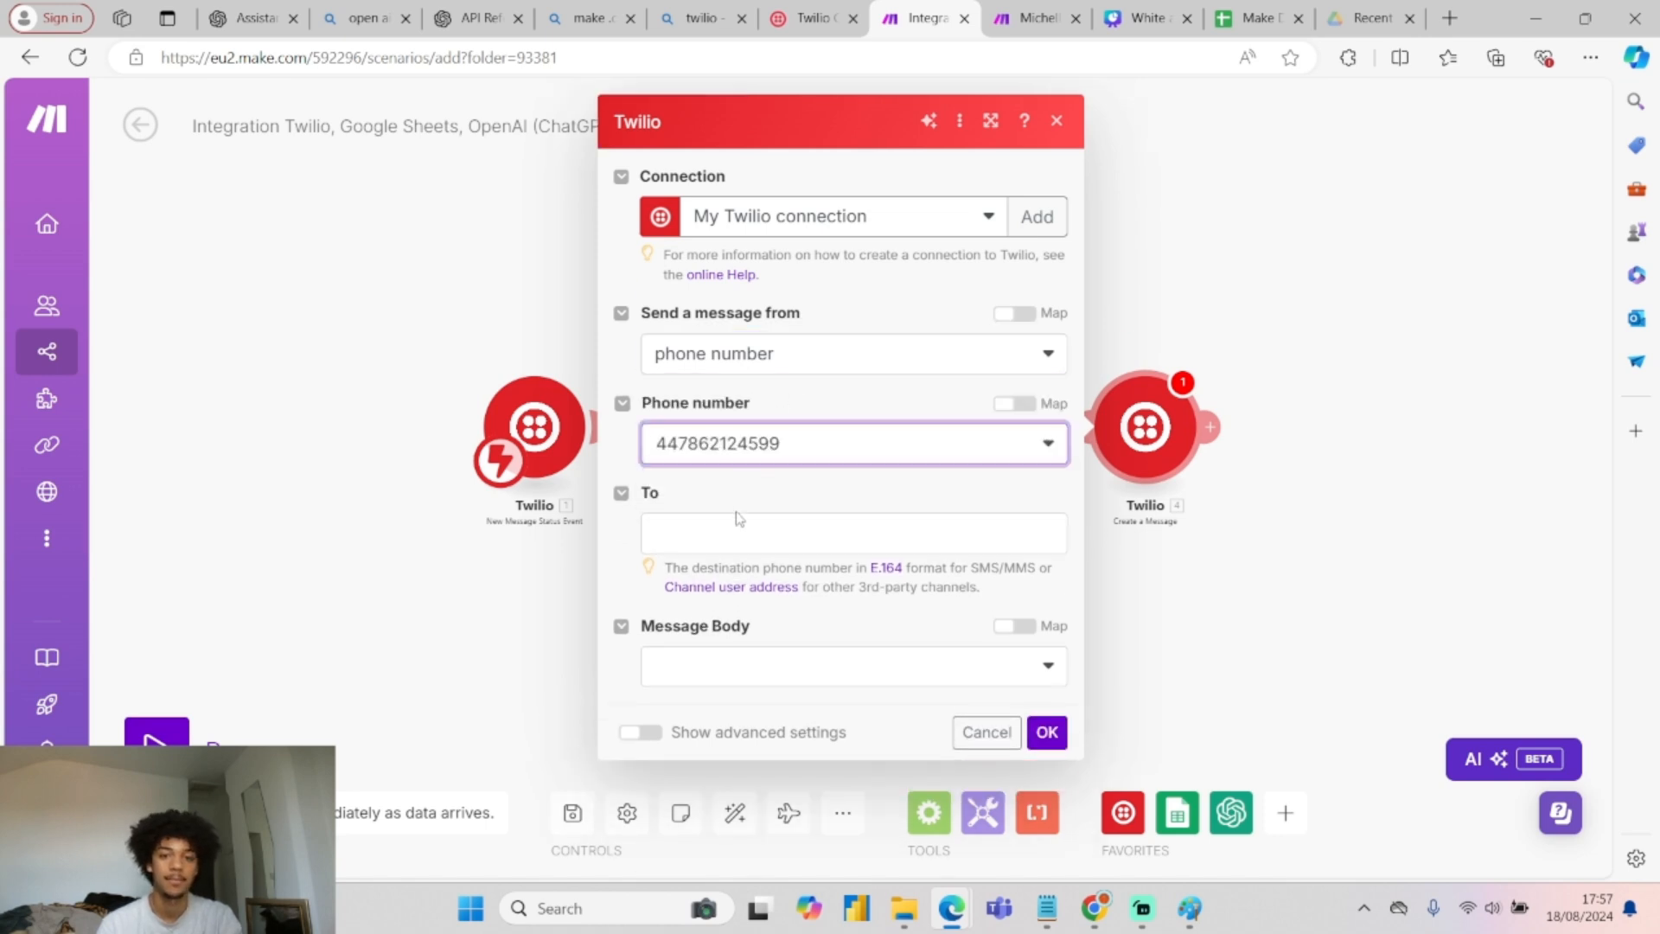
pyautogui.click(738, 529)
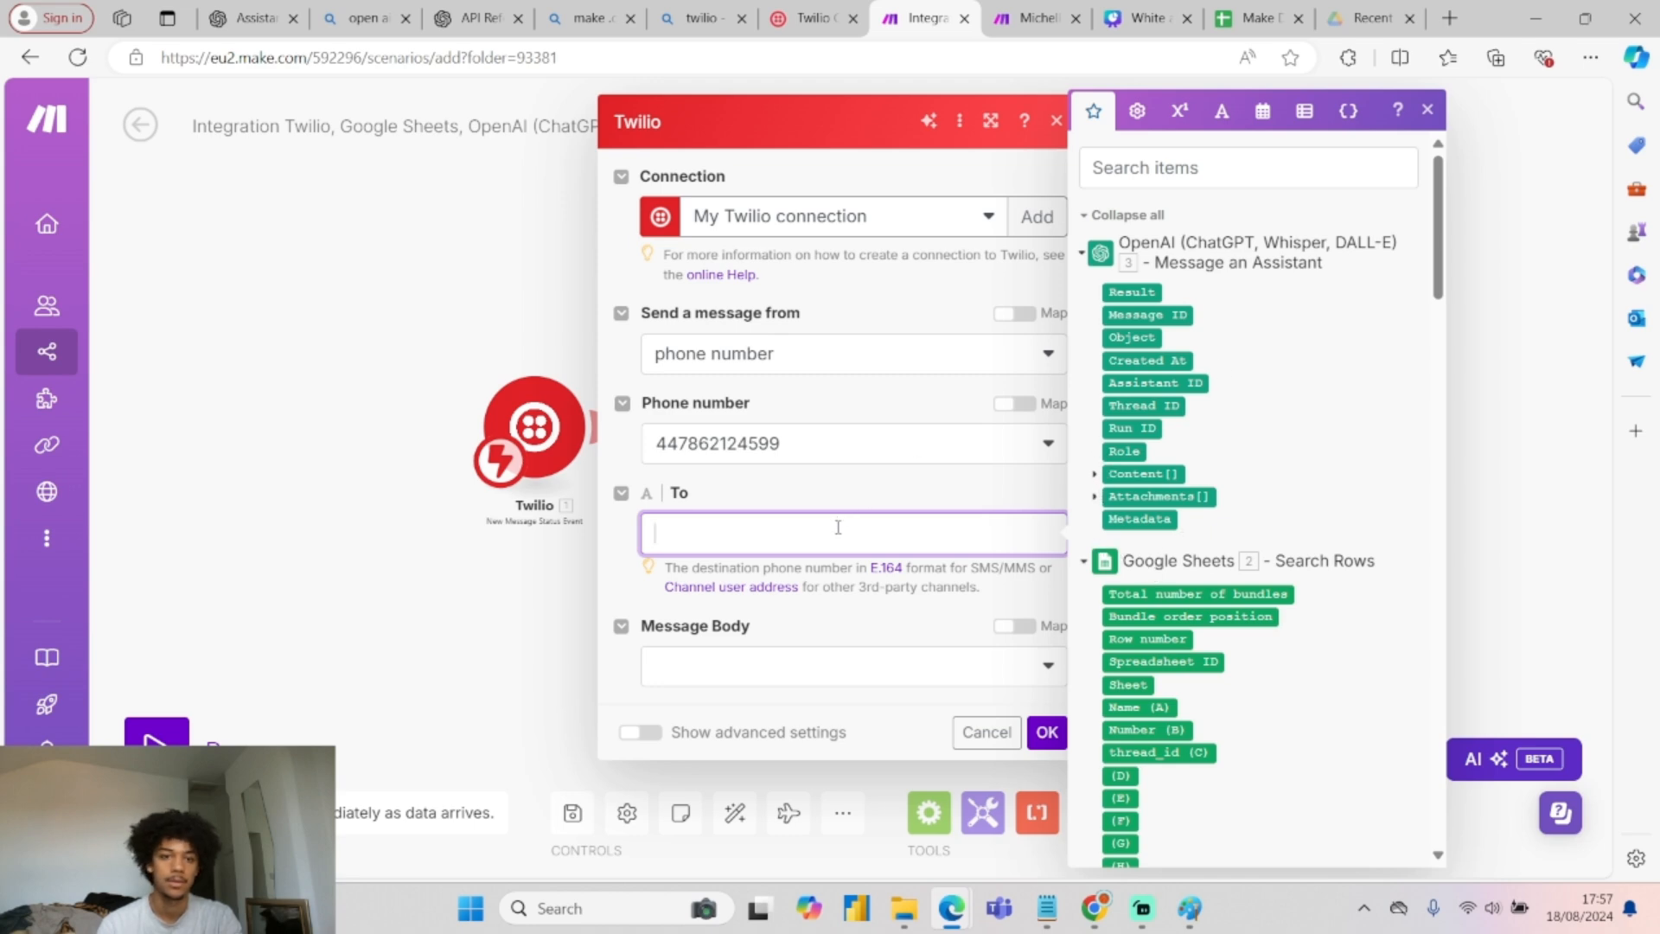
pyautogui.click(1085, 256)
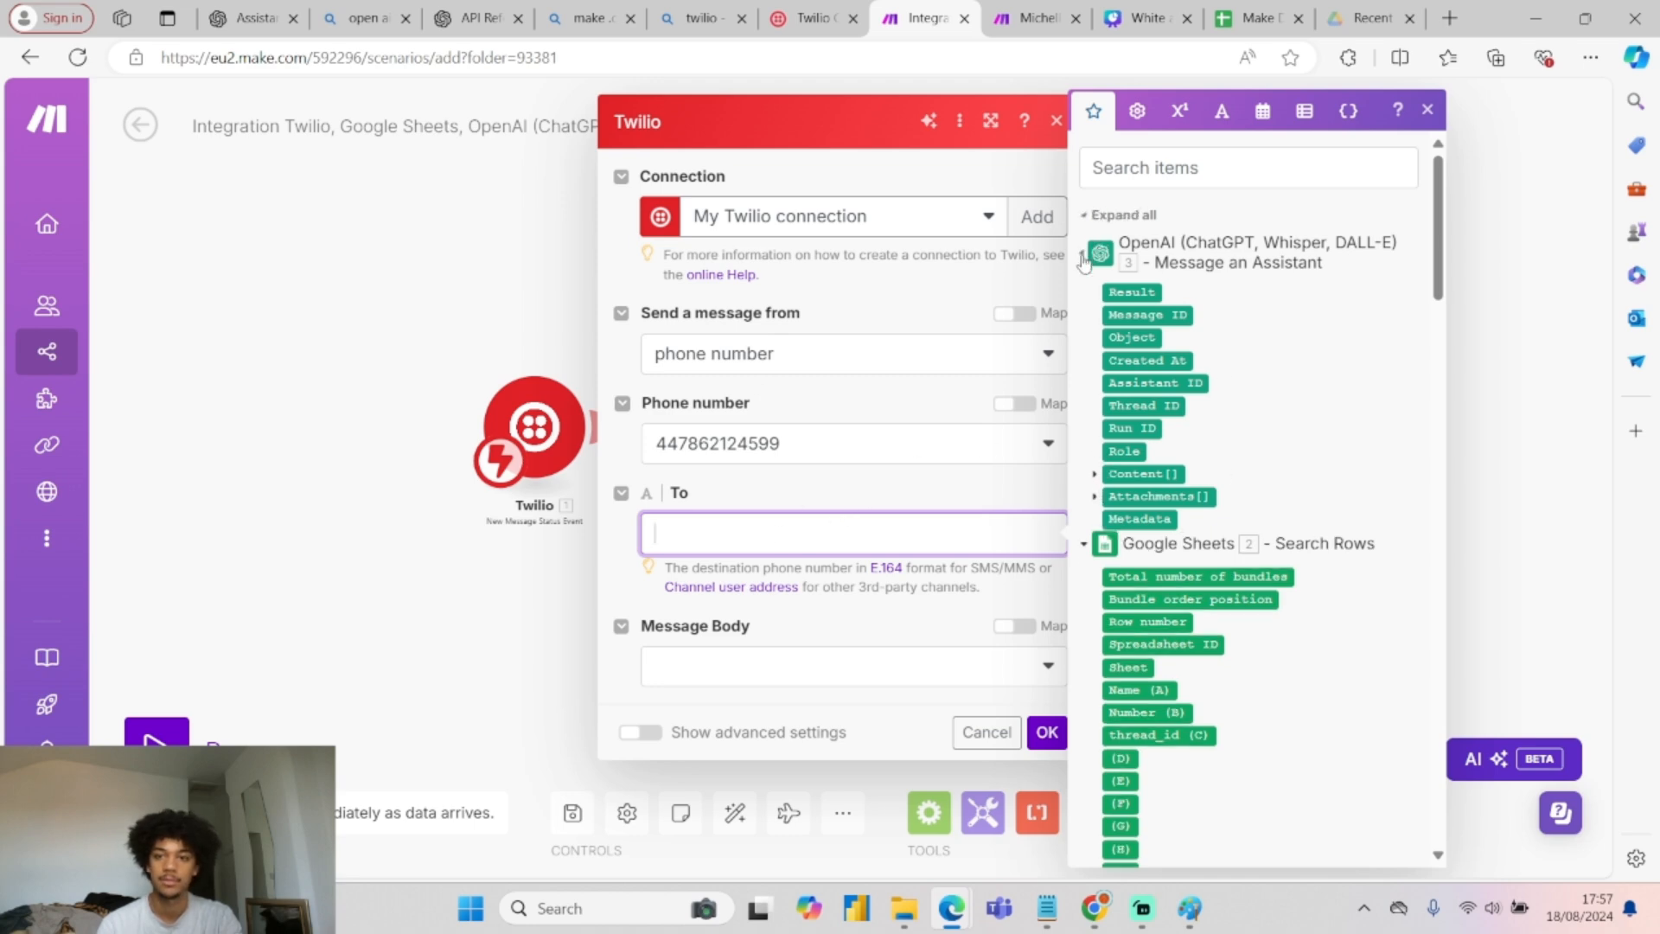
pyautogui.click(1085, 294)
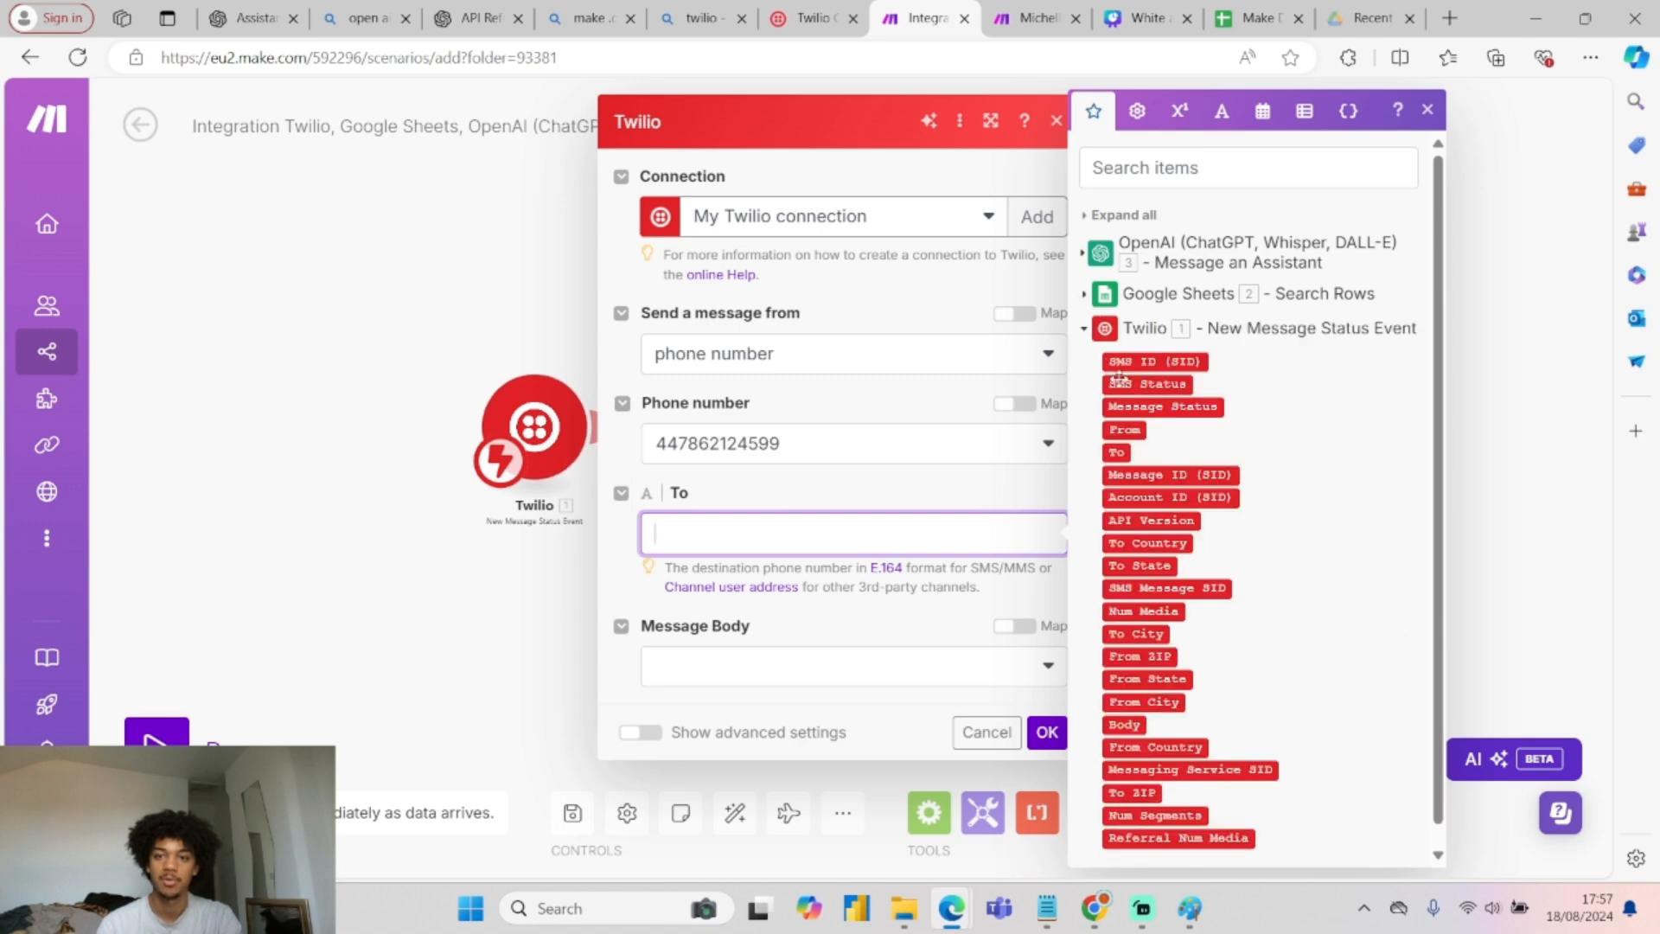
pyautogui.click(1125, 428)
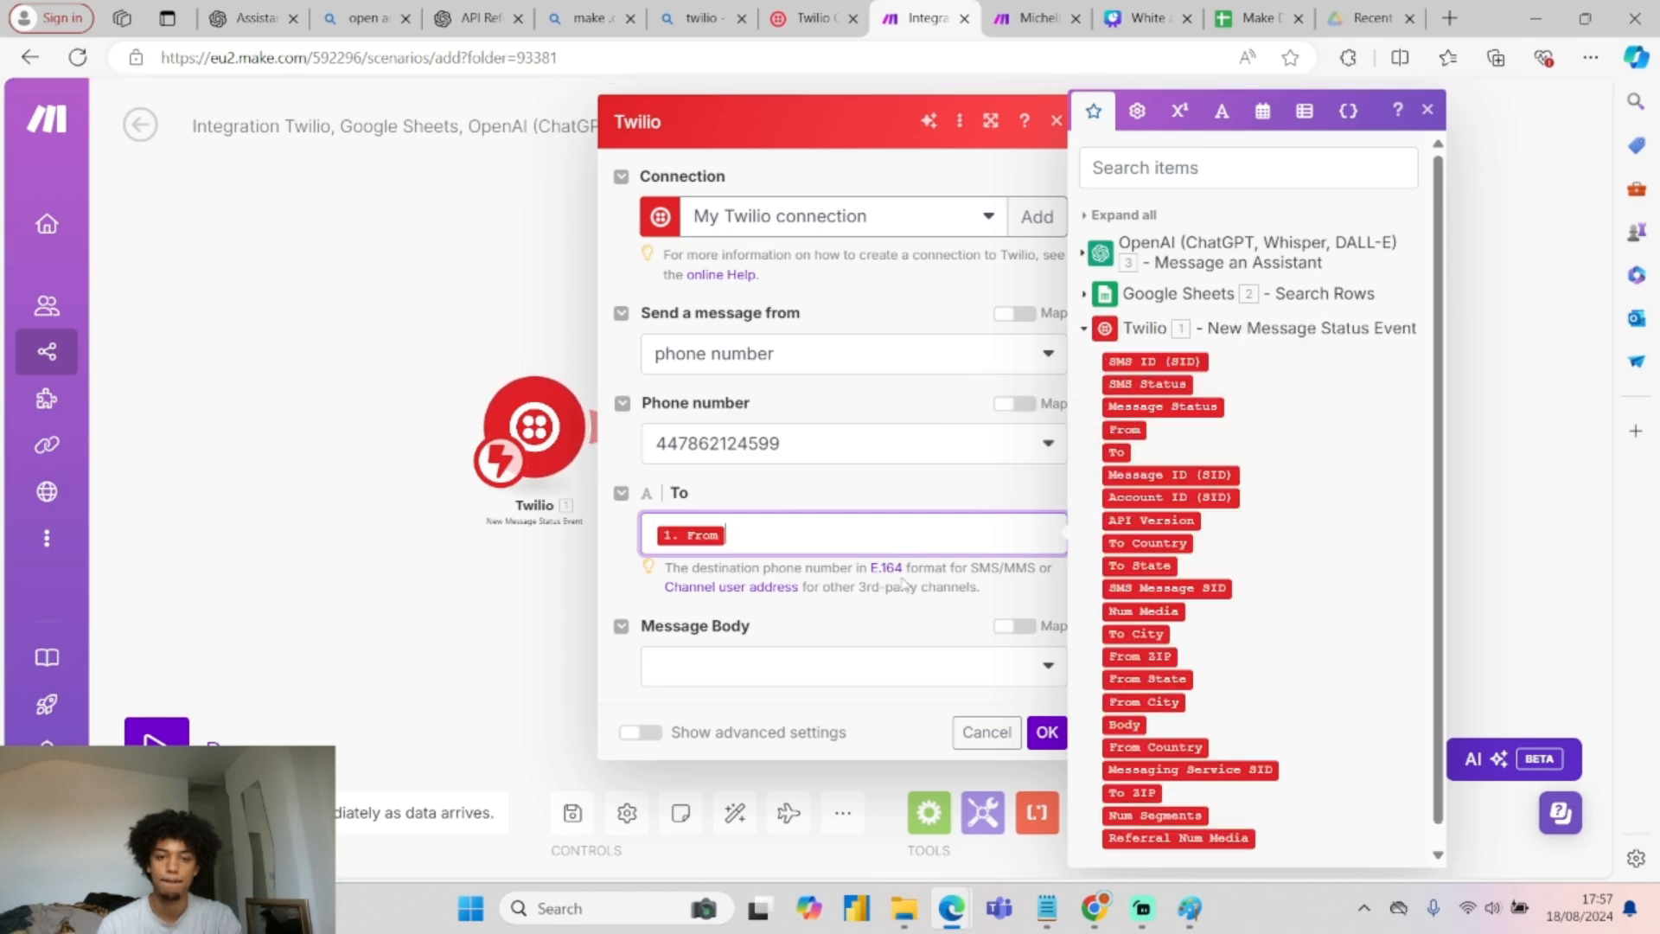
# Set the message Body to the assistant's 3. Content[]: Text.Value and confirm.
pyautogui.click(792, 666)
pyautogui.click(867, 673)
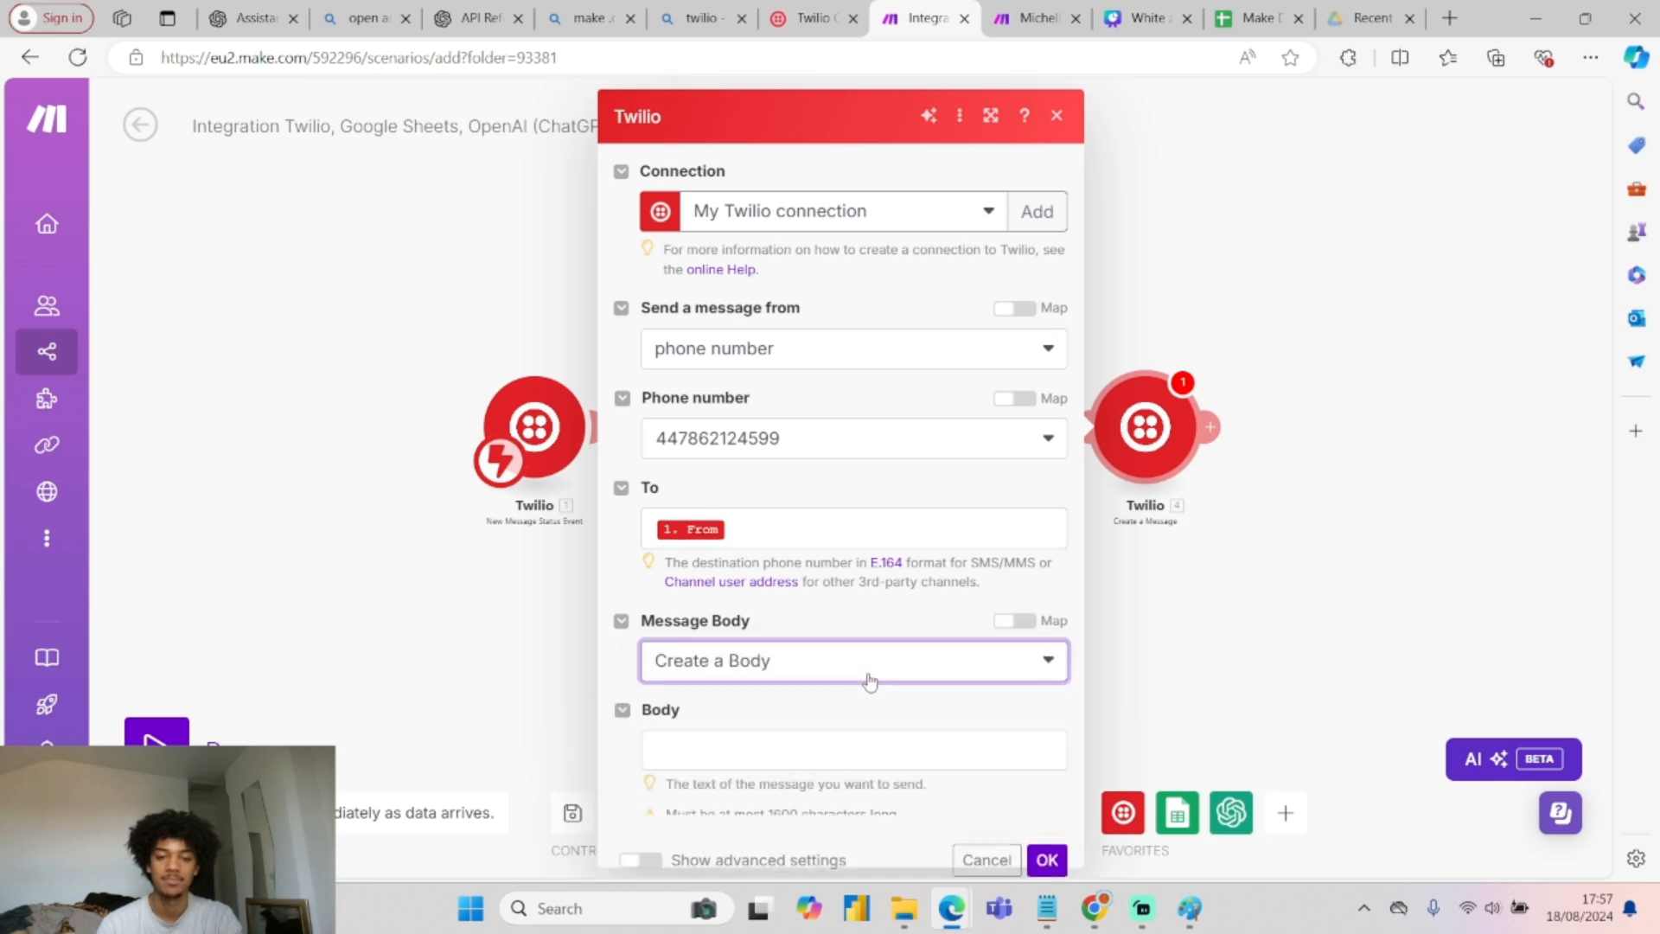
pyautogui.click(782, 742)
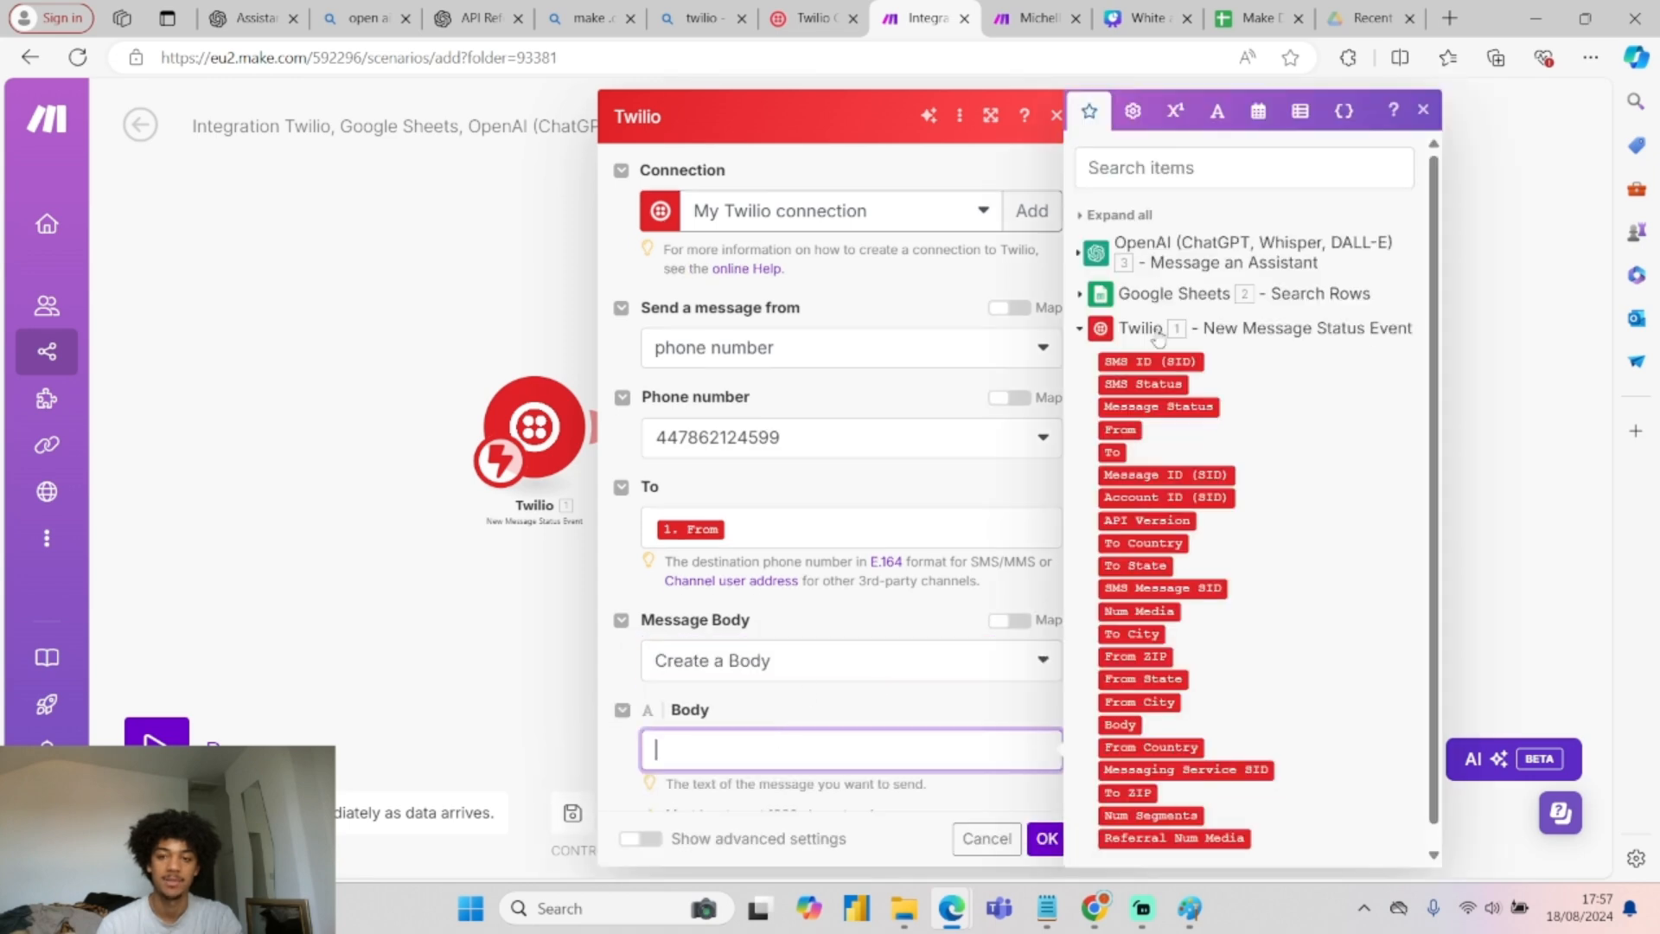
pyautogui.click(1079, 254)
pyautogui.click(1117, 474)
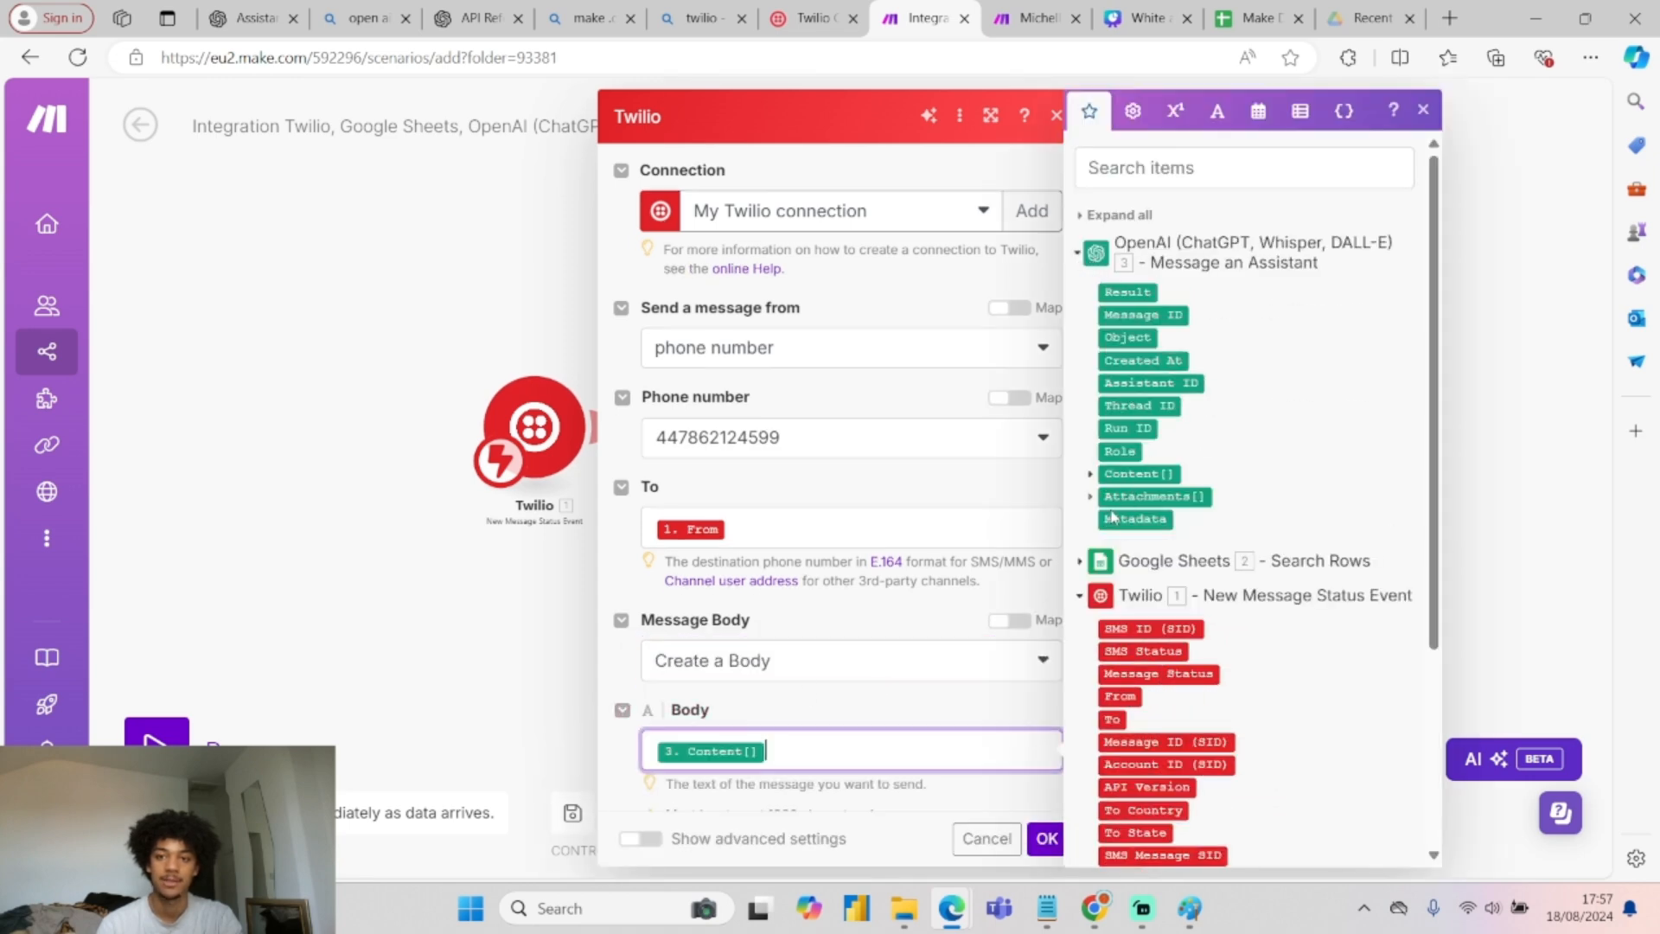
pyautogui.click(1091, 474)
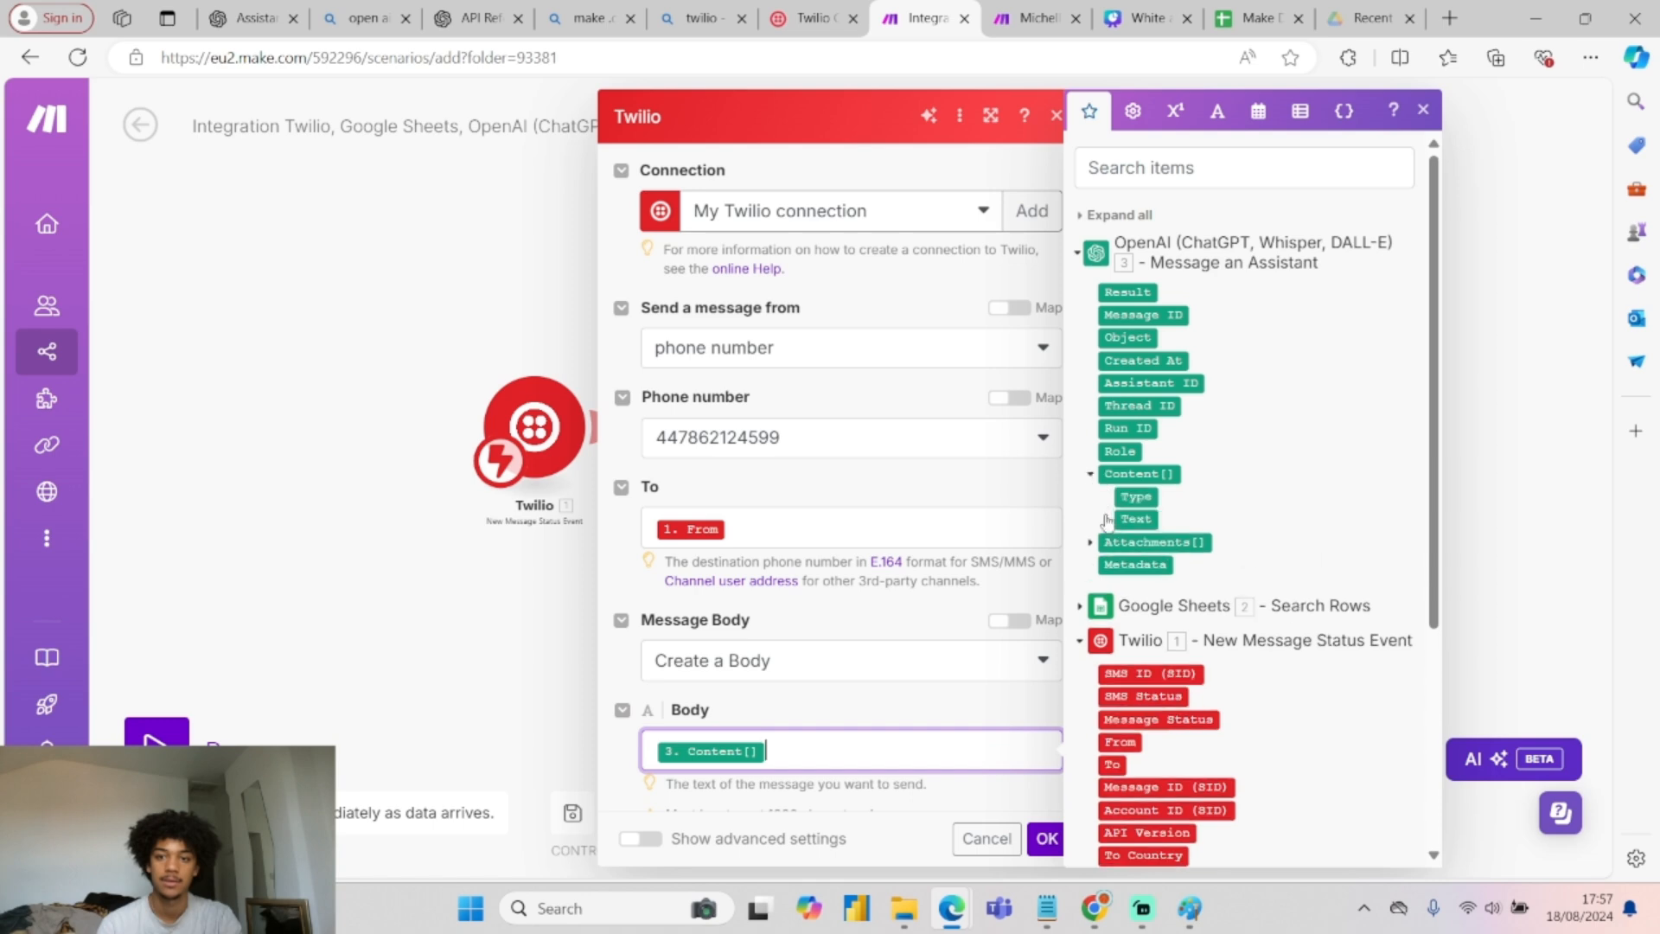
pyautogui.click(1107, 519)
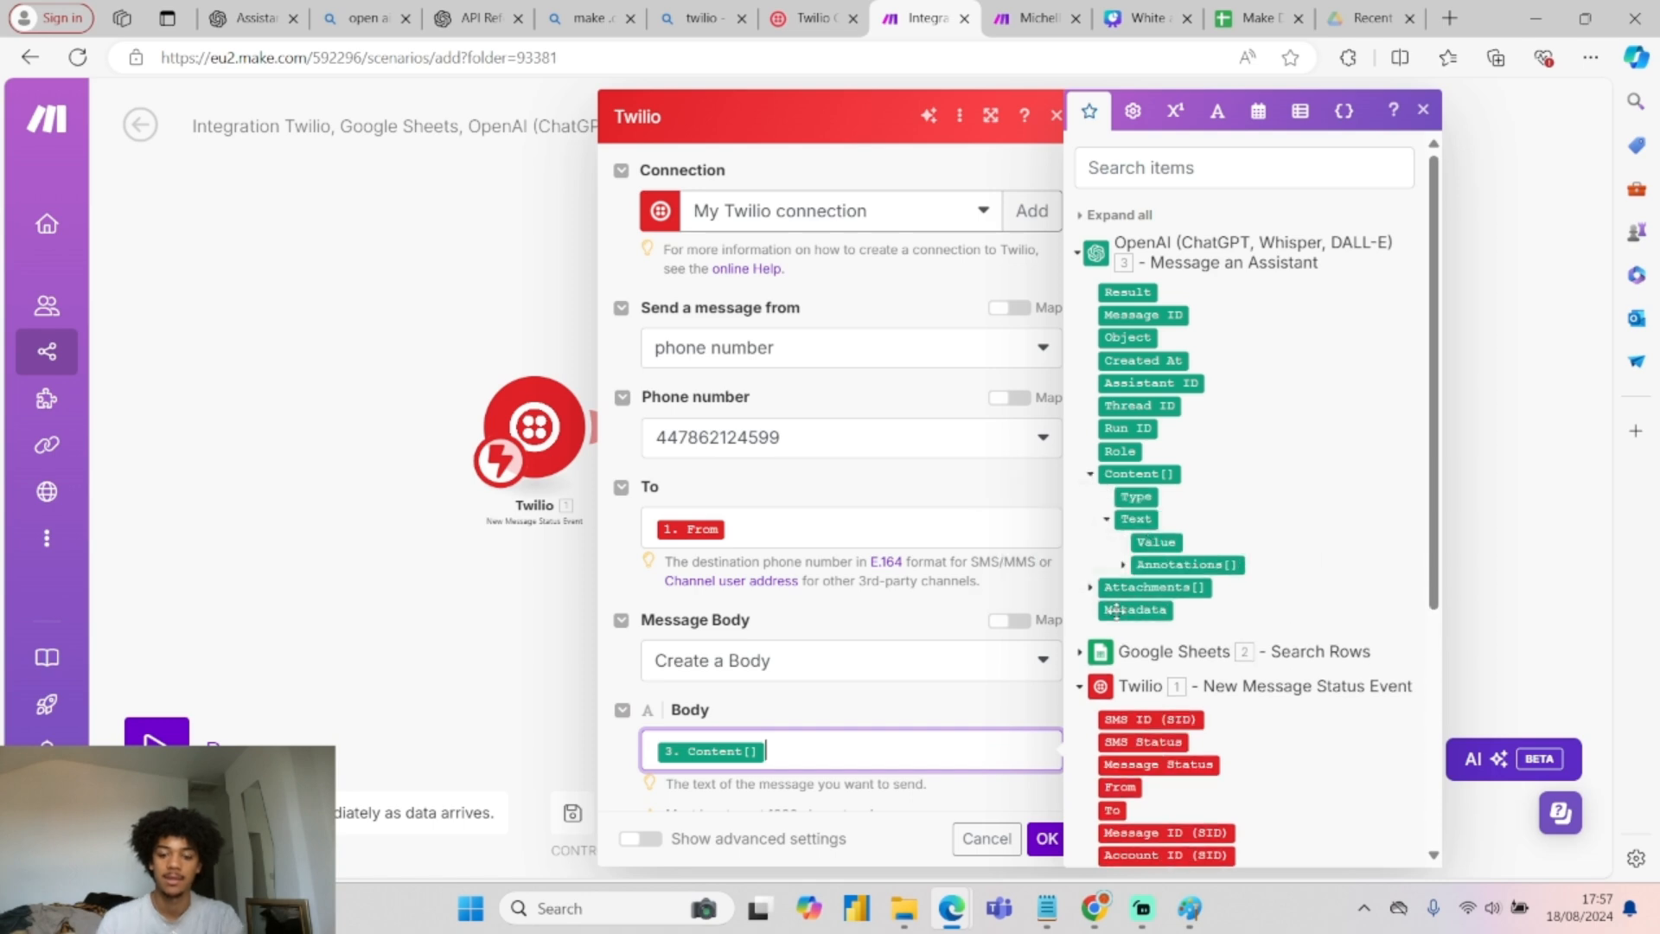
pyautogui.press('BackSpace')
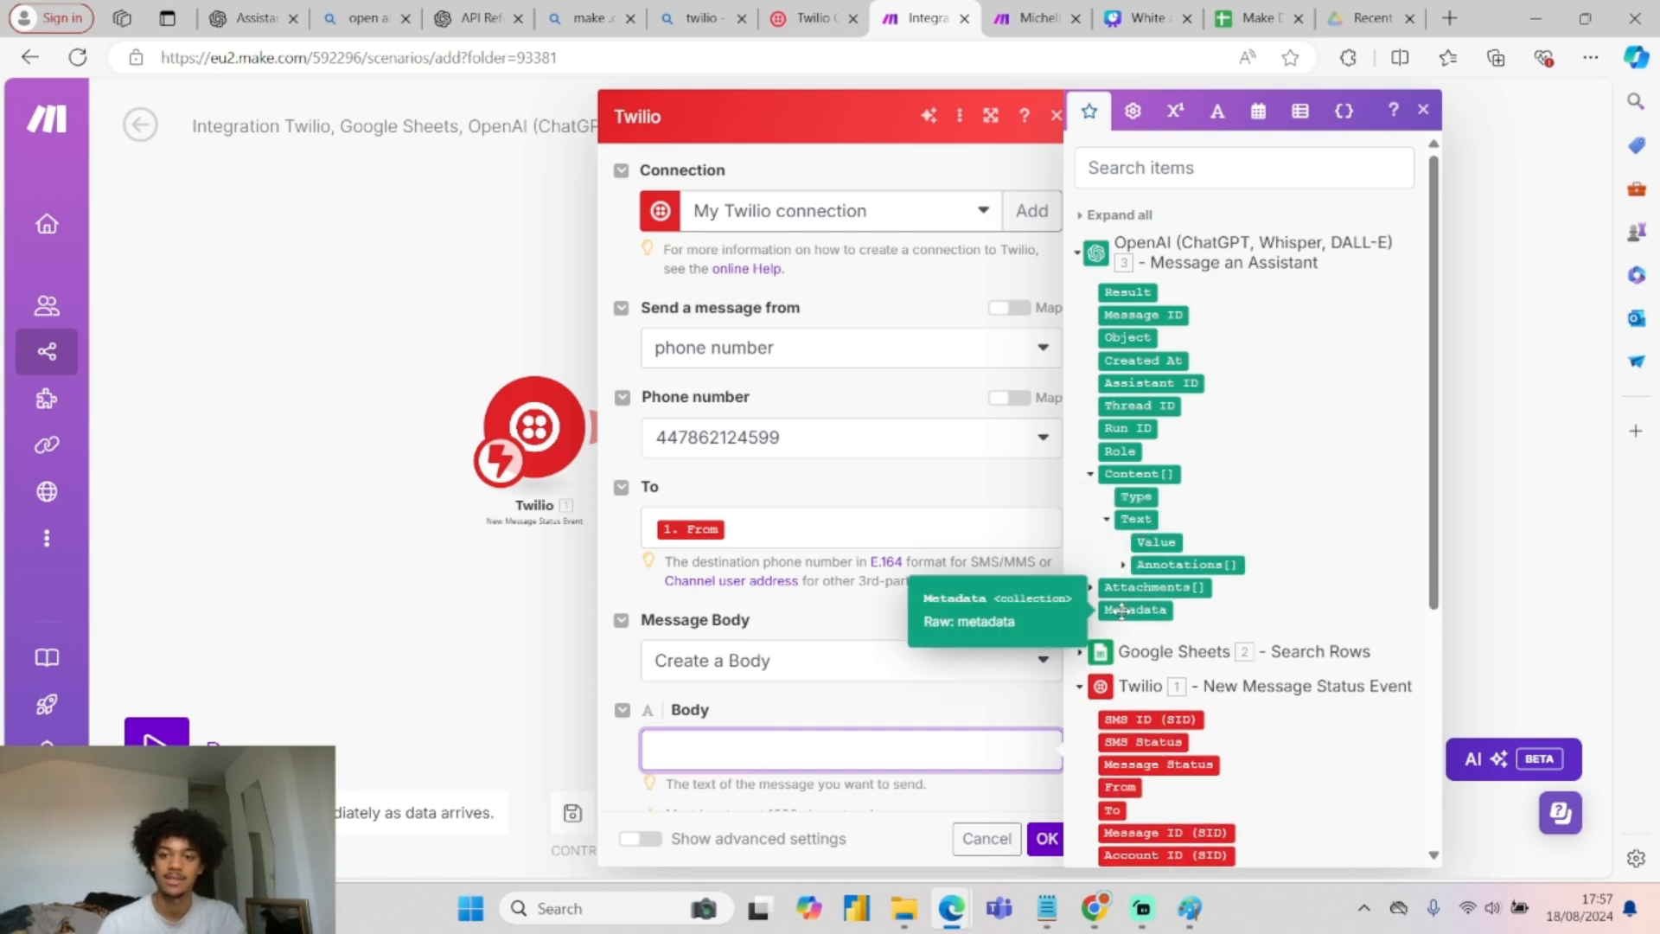
pyautogui.click(1156, 542)
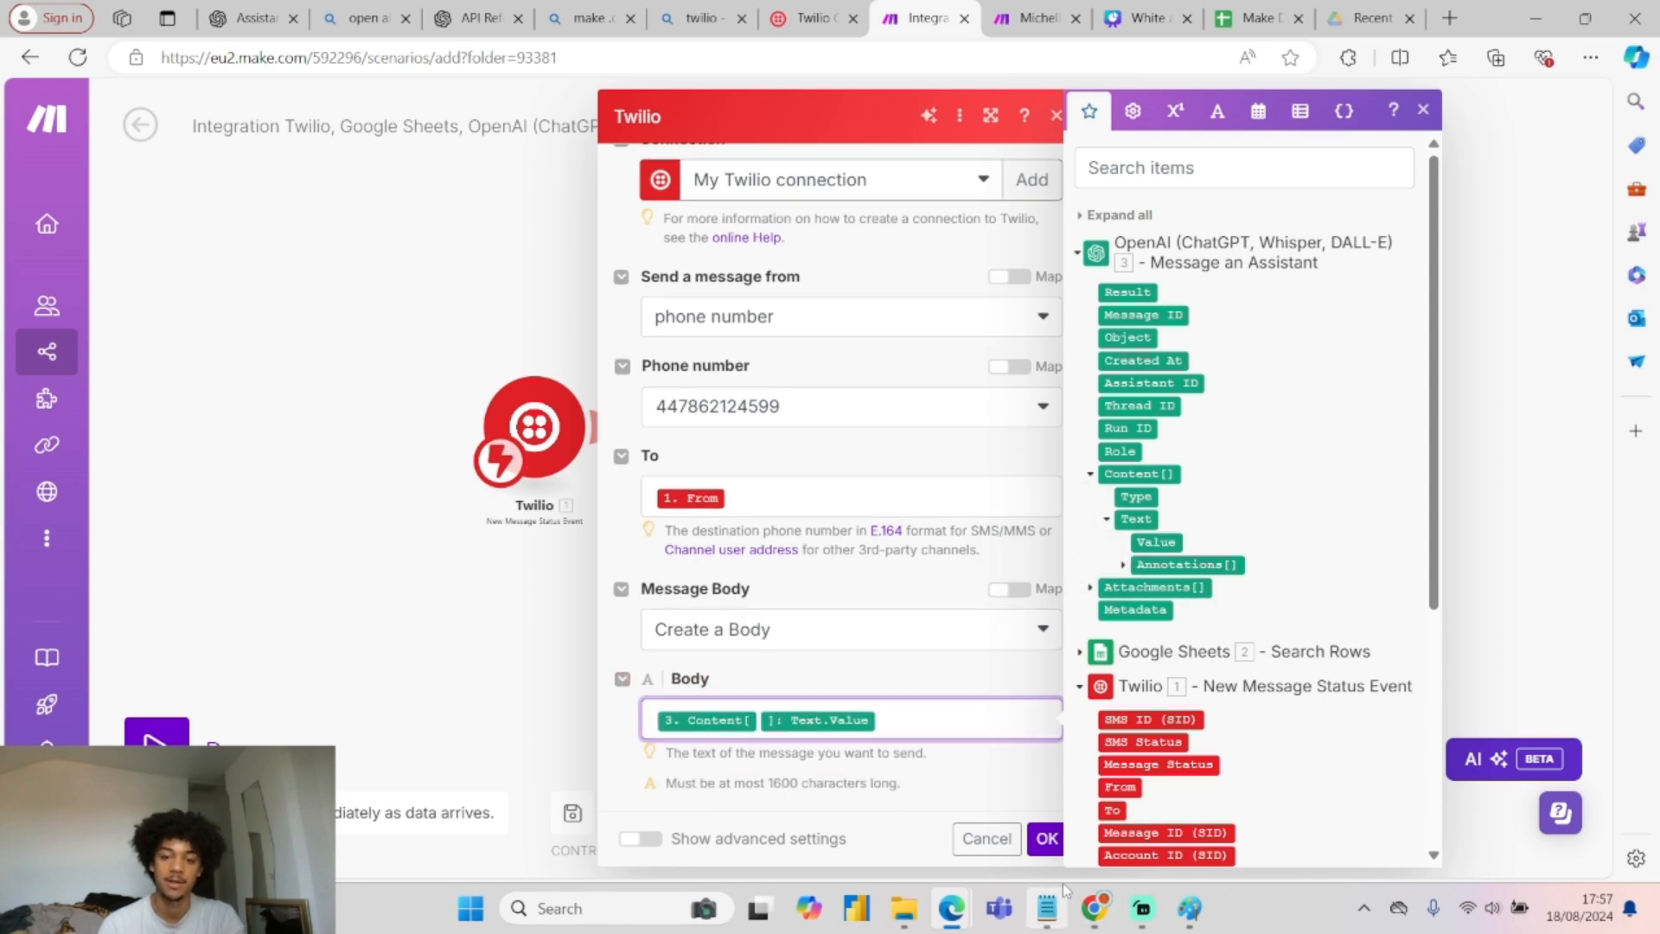
pyautogui.click(1048, 837)
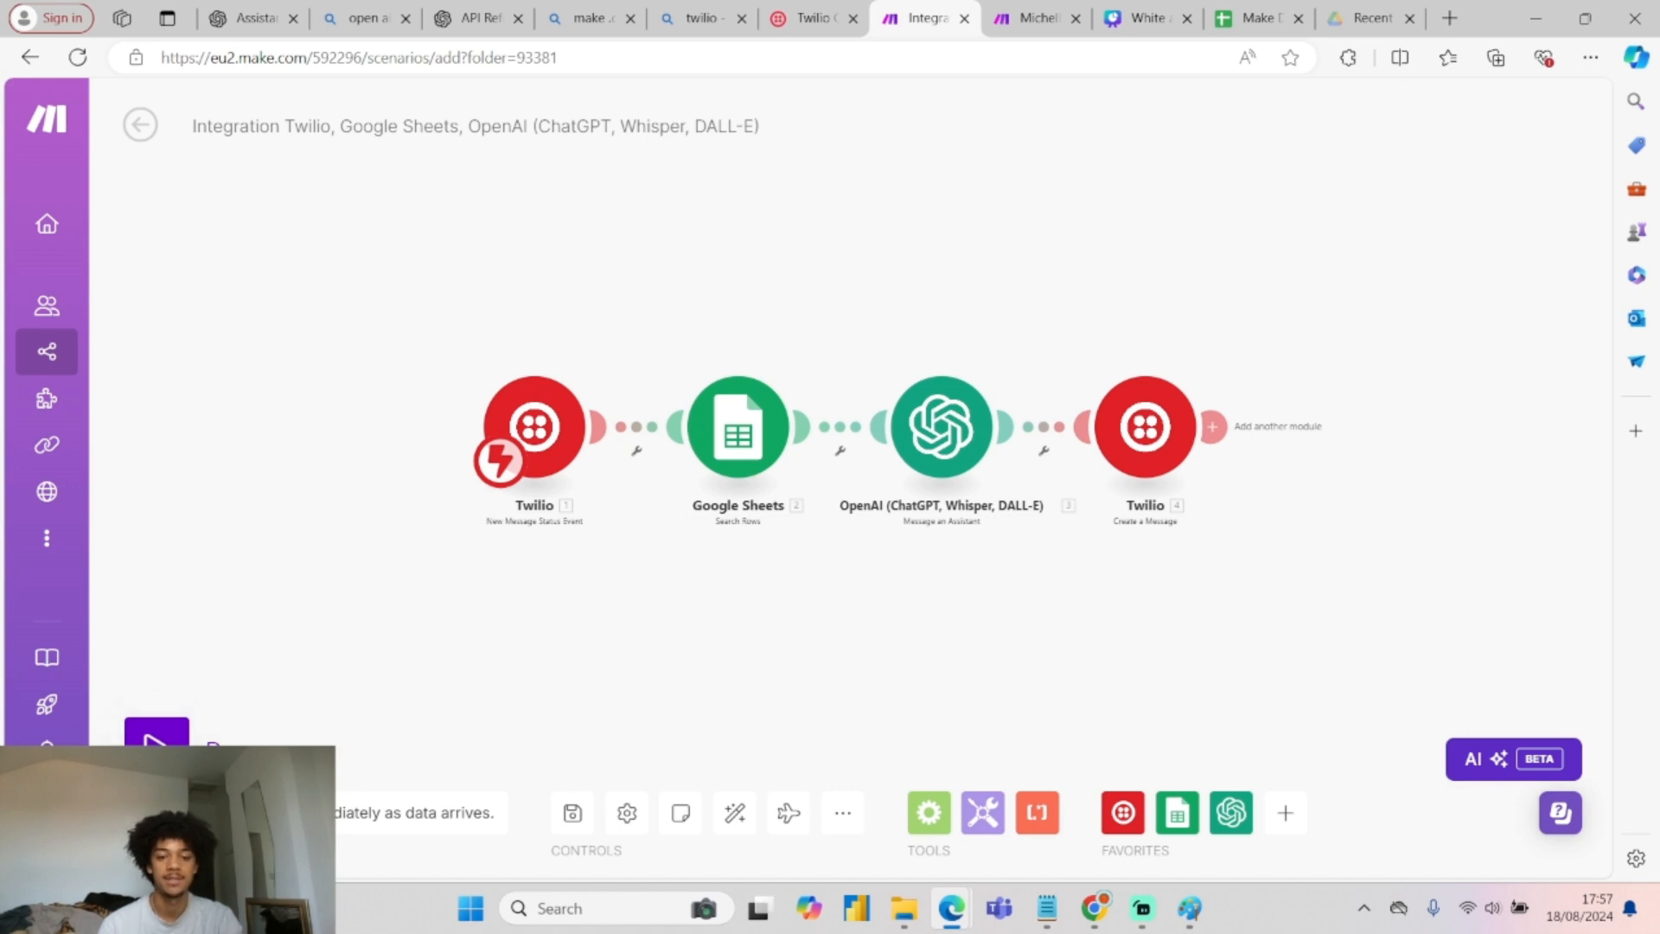
# Save the four-module scenario and exit the scenario editor.
pyautogui.click(153, 813)
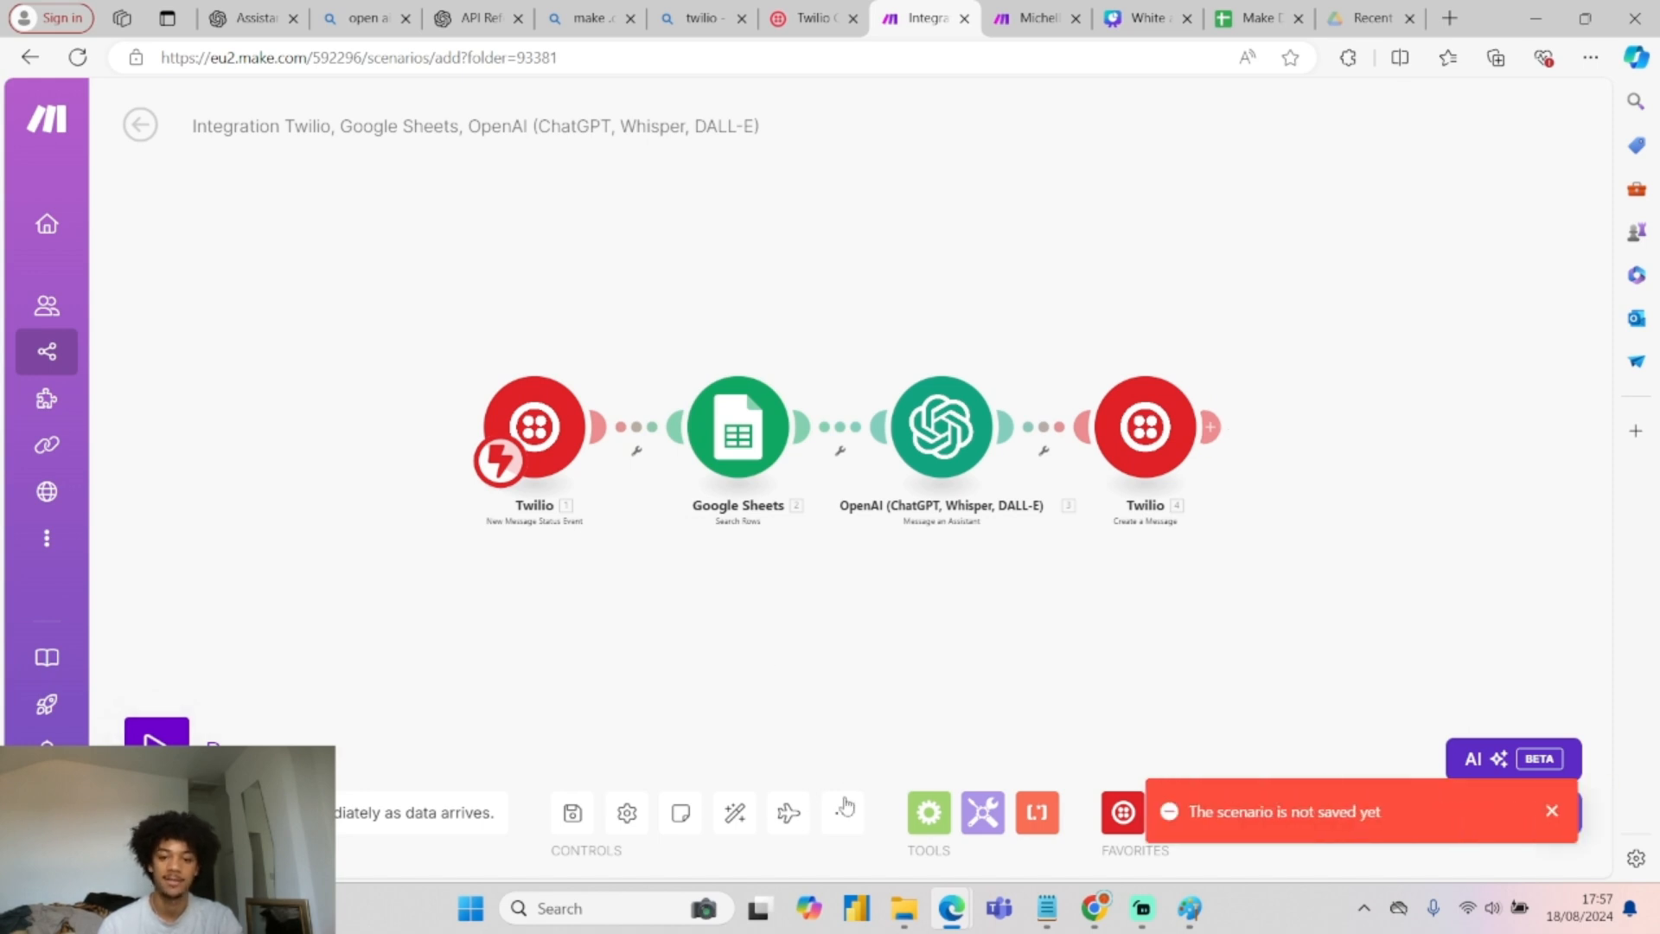
pyautogui.click(572, 812)
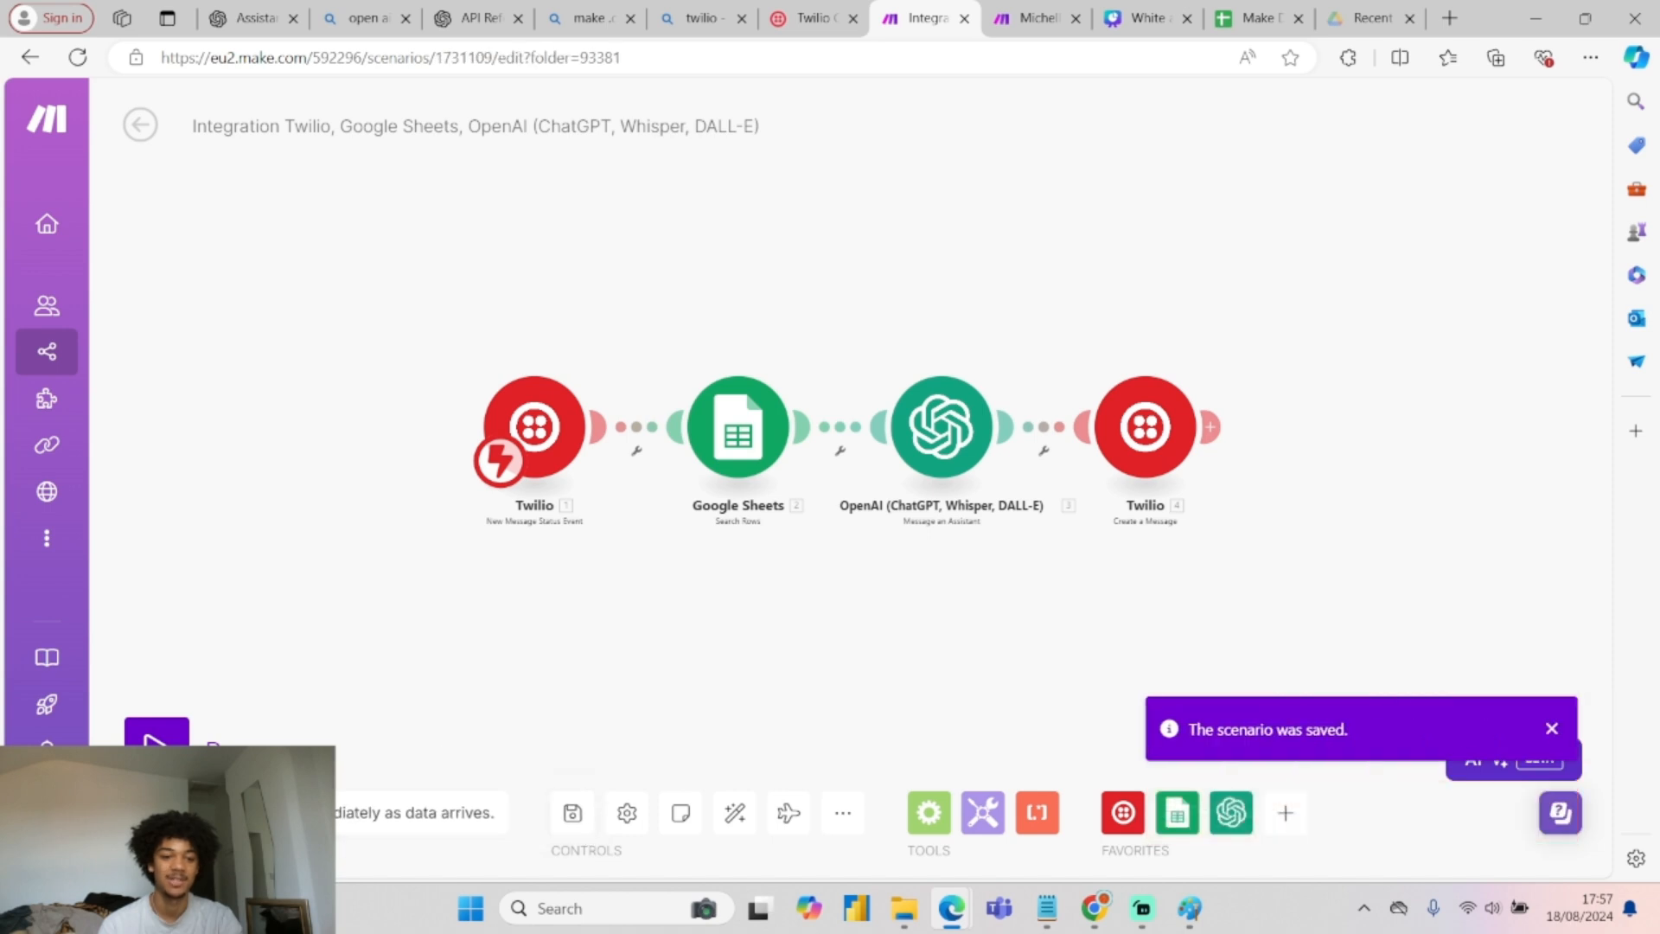
pyautogui.scroll(3, 522, 496)
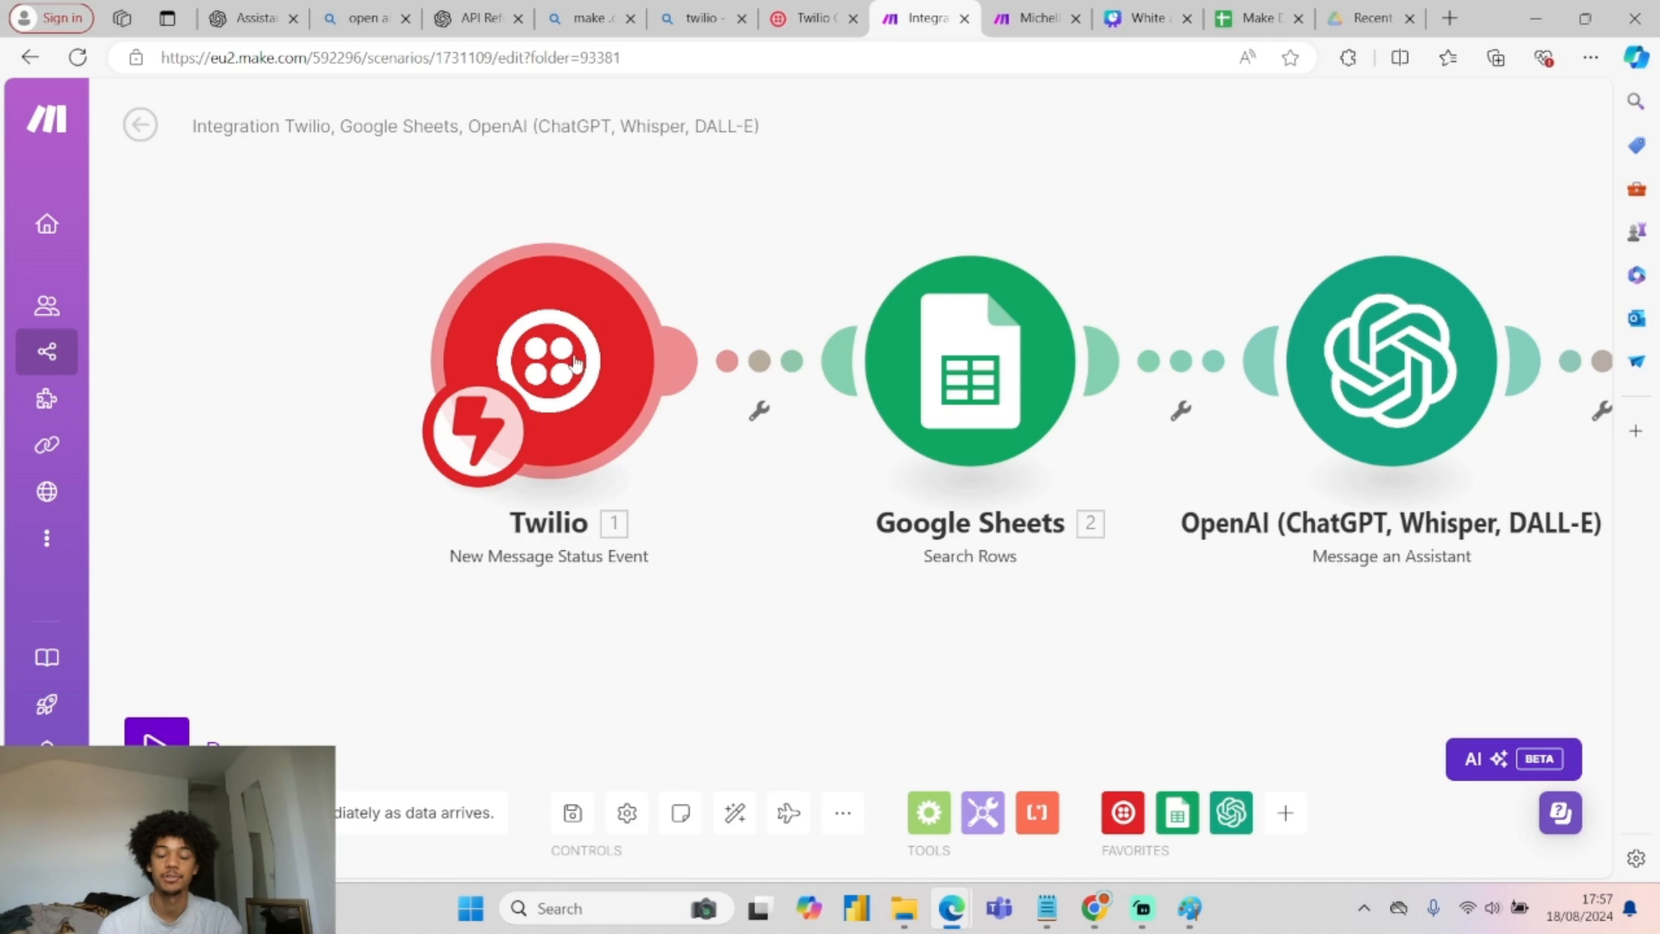
pyautogui.scroll(-3, 575, 378)
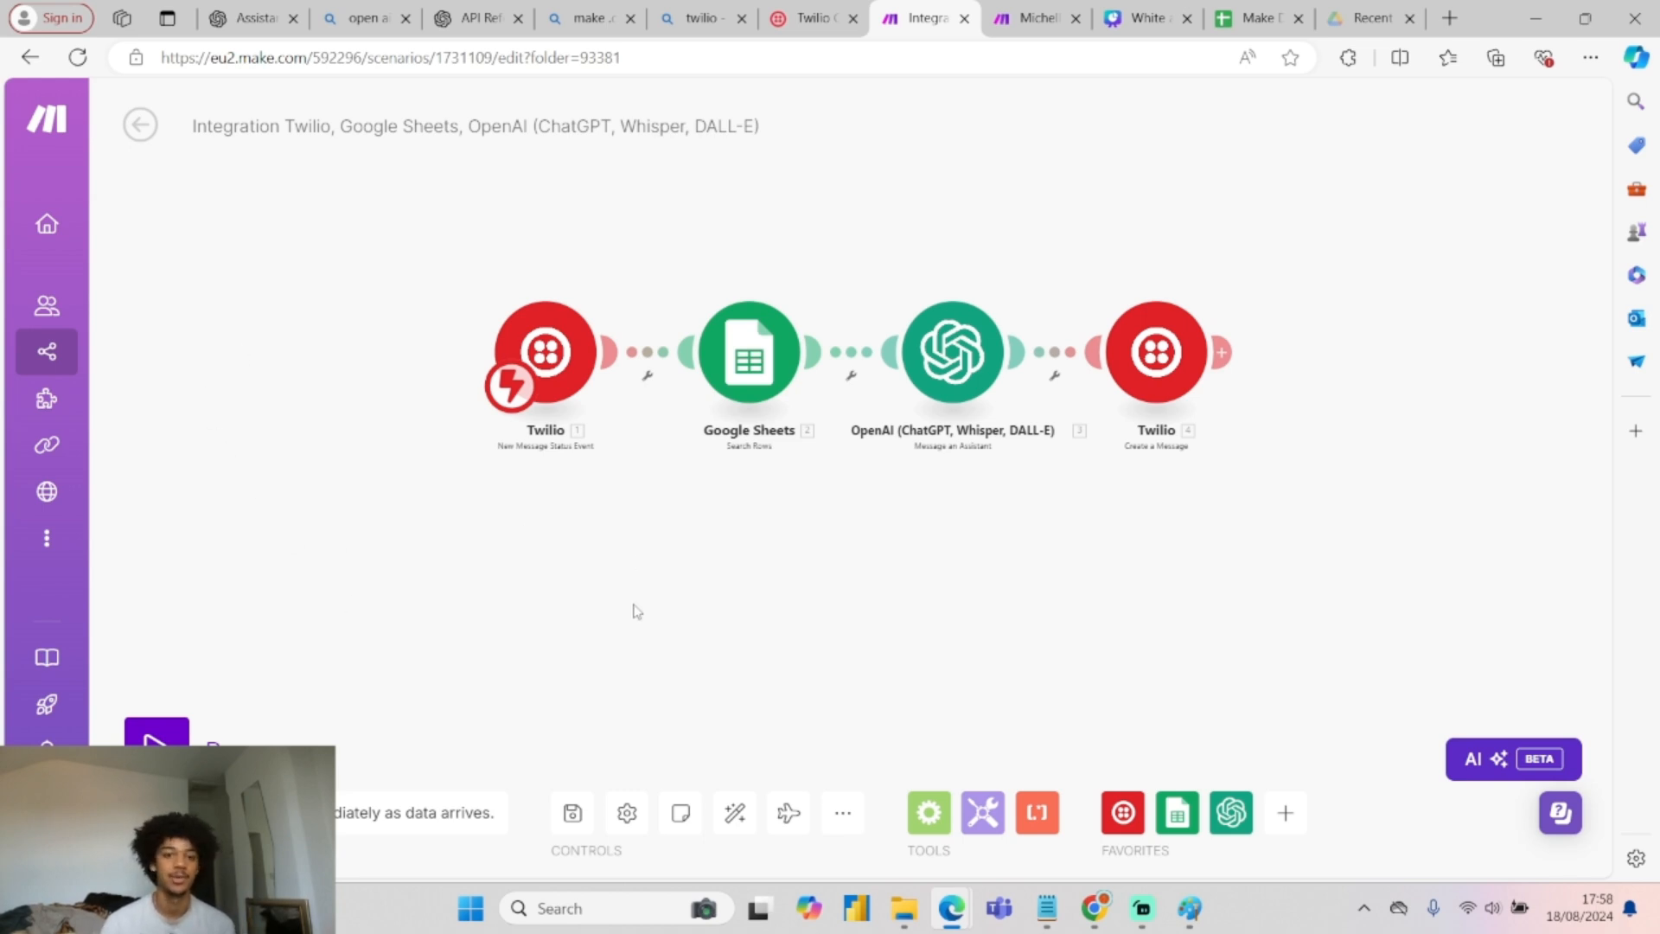
pyautogui.click(140, 125)
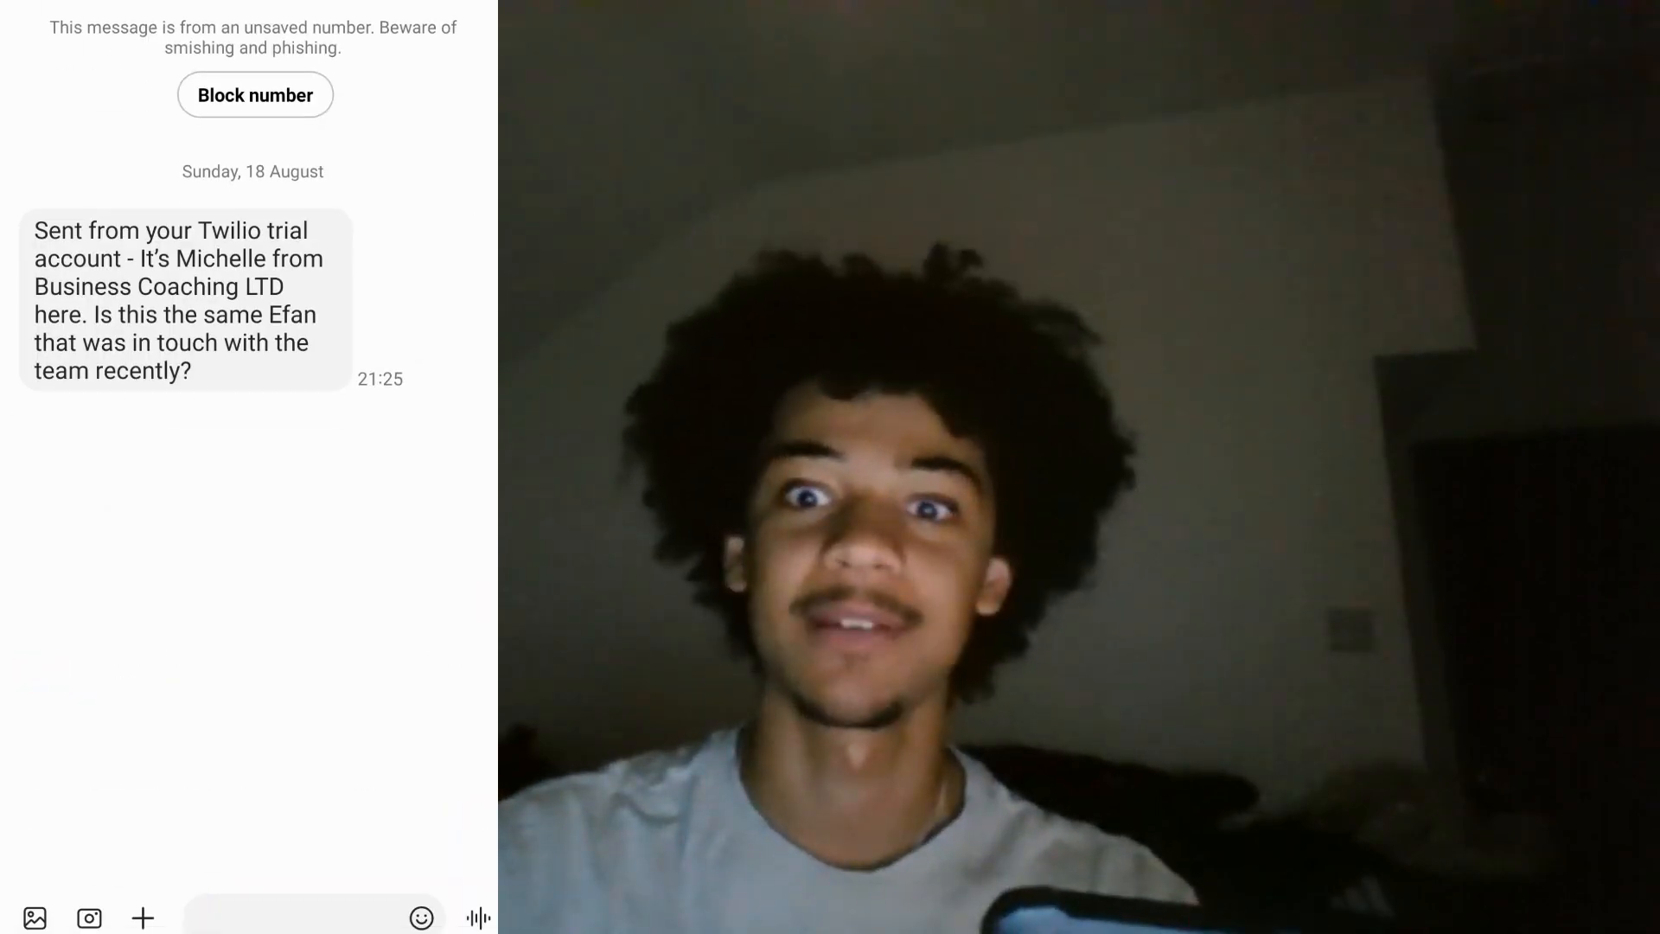
# Start a reply in the phone's SMS thread with the Twilio number.
pyautogui.click(294, 917)
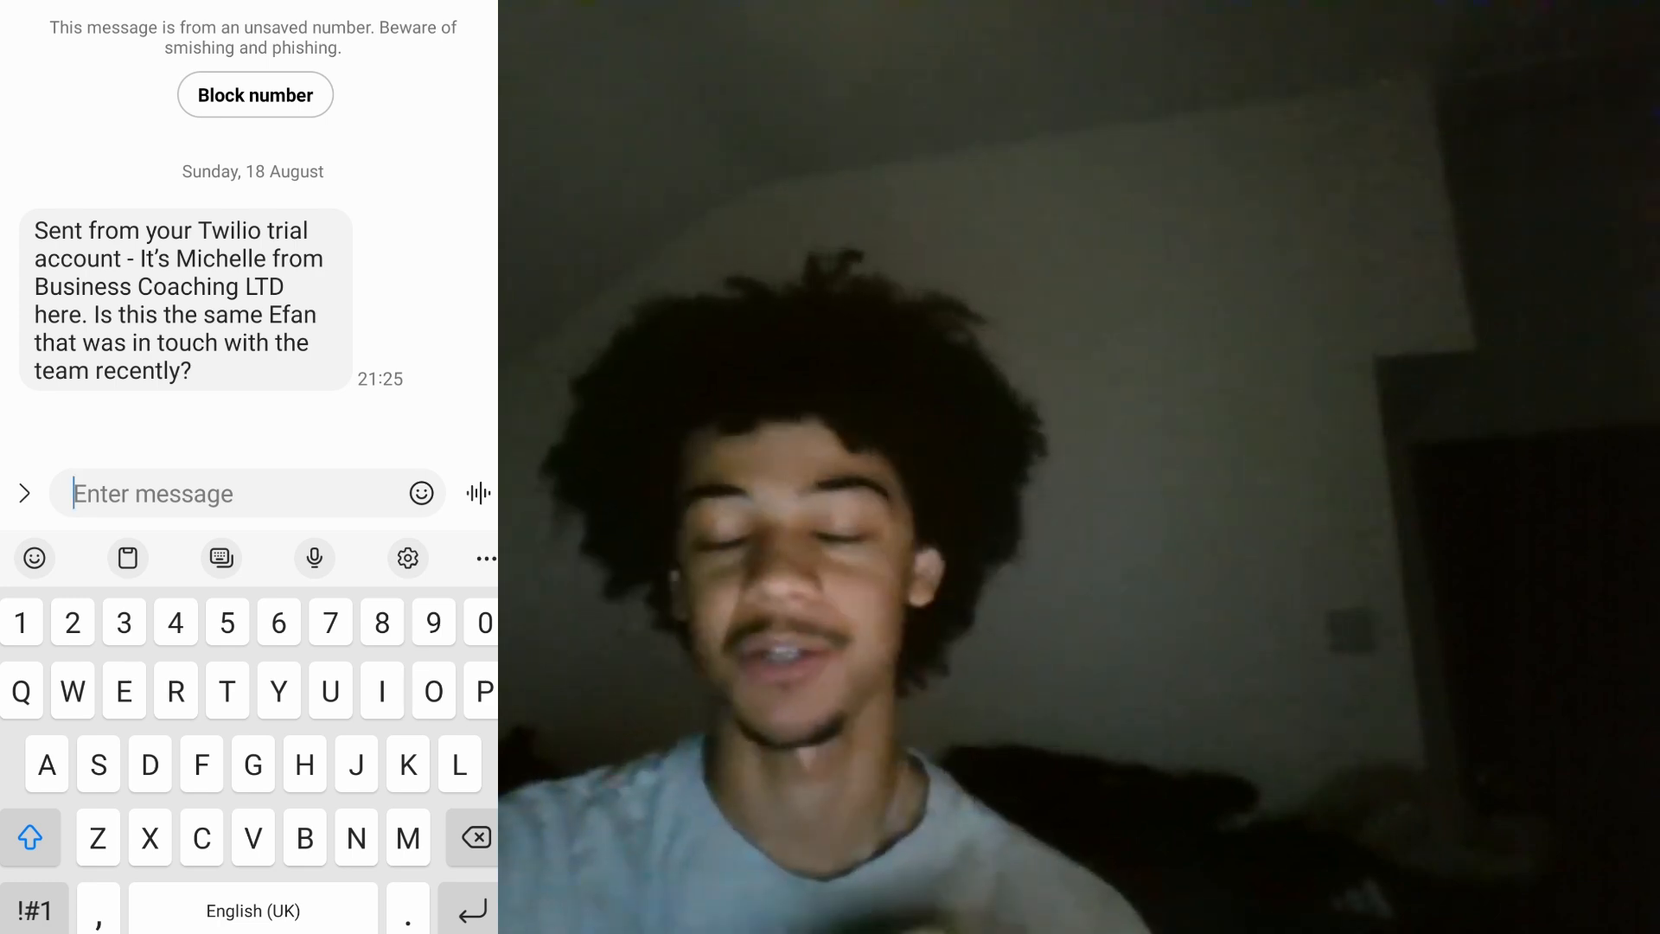
# Send 'It.is' to confirm identity, then ask 'Yes .What is this messege about'.
pyautogui.write('I')
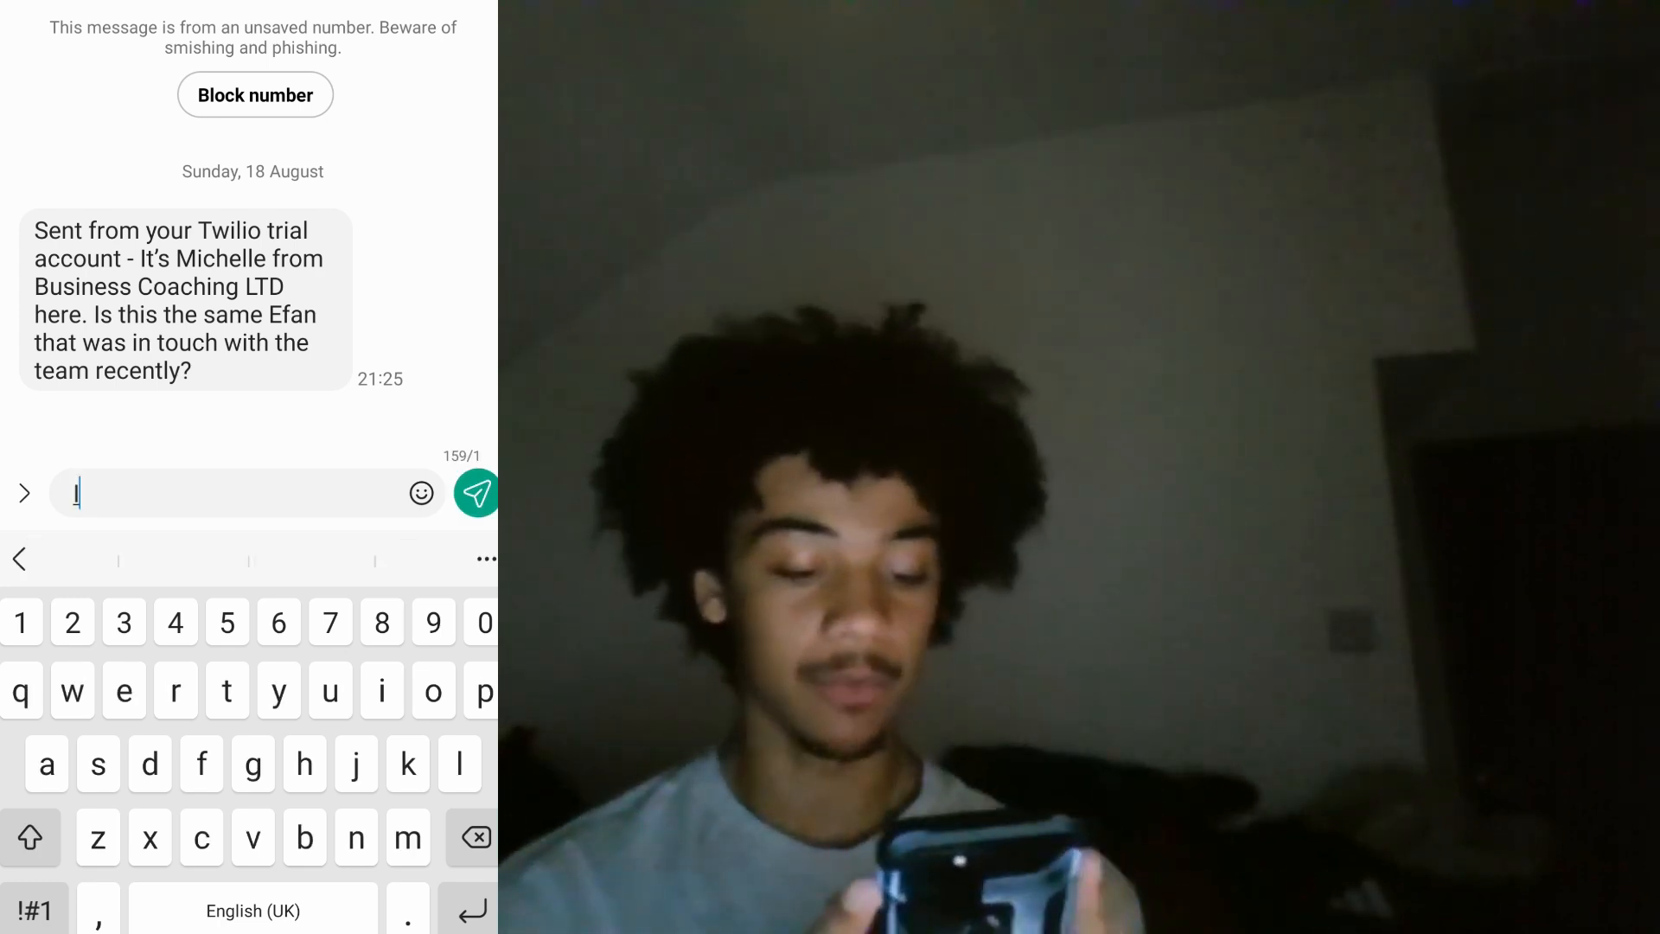
pyautogui.write('t.is')
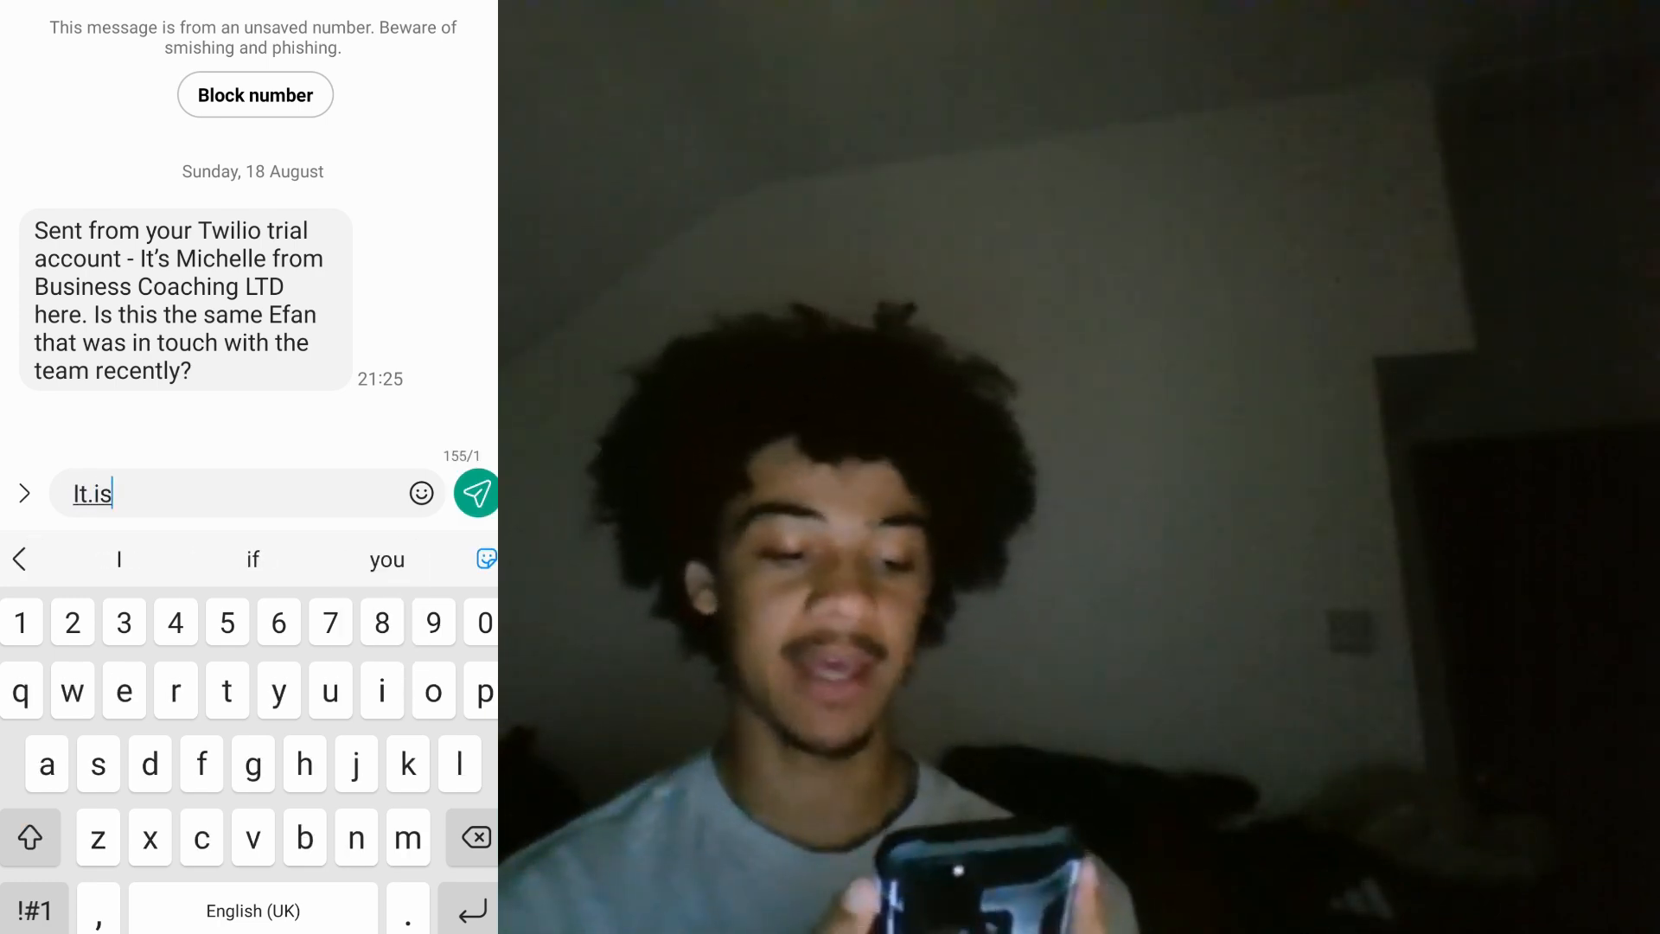
pyautogui.press('Return')
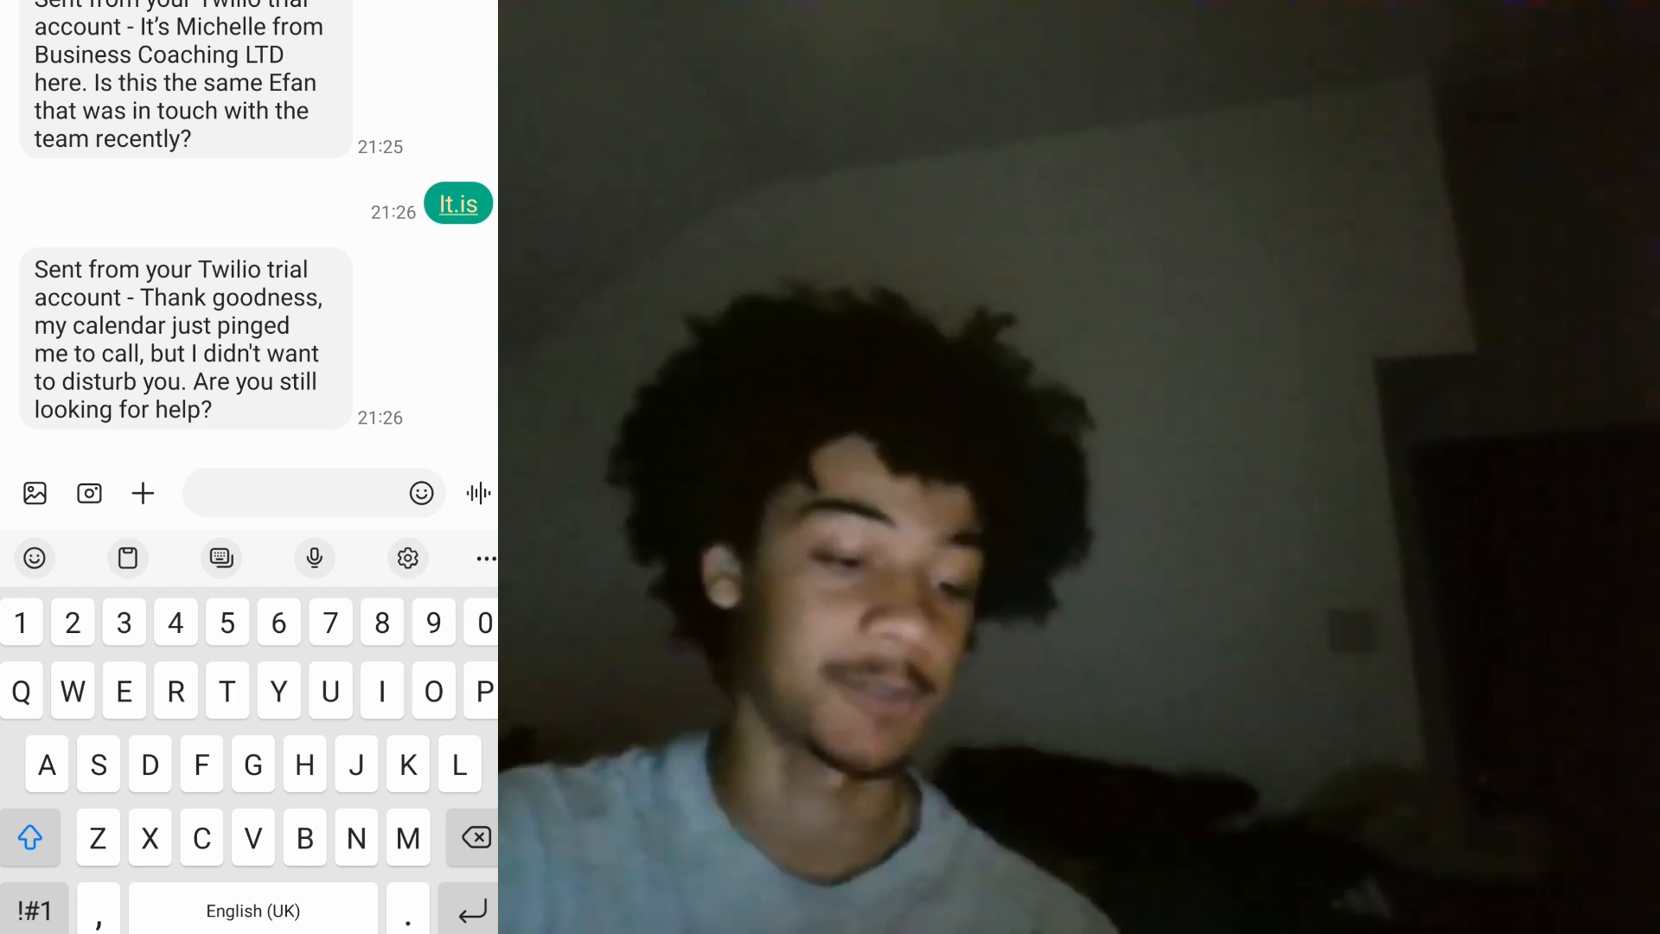
pyautogui.write('G')
pyautogui.press('BackSpace')
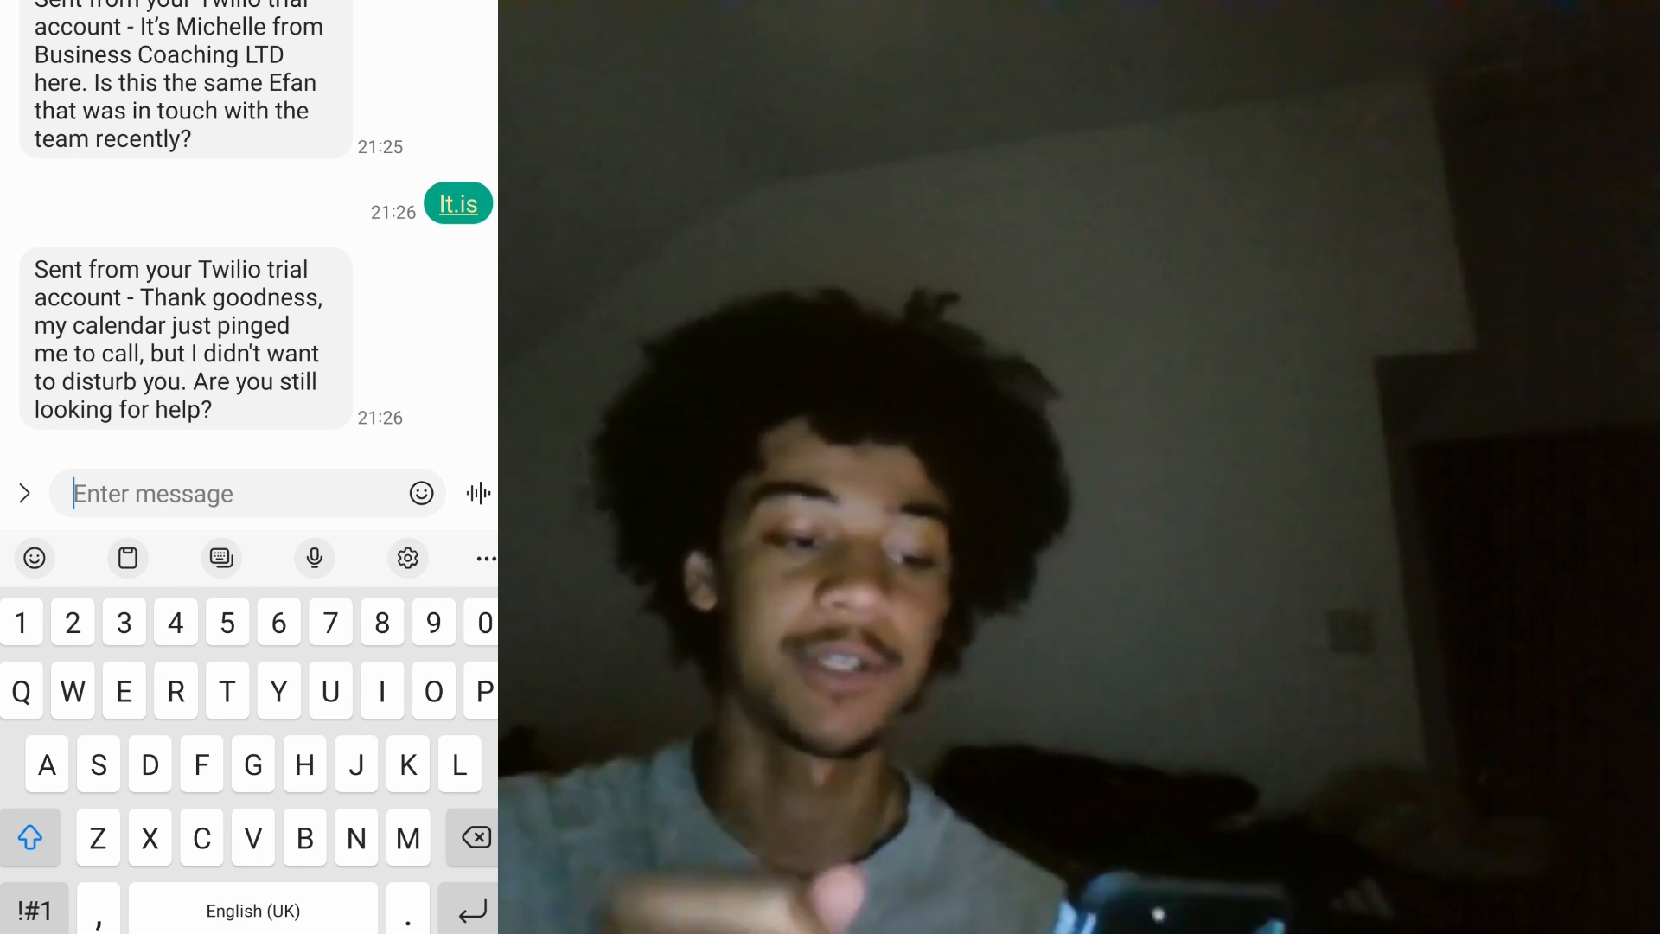
pyautogui.write('Yes ')
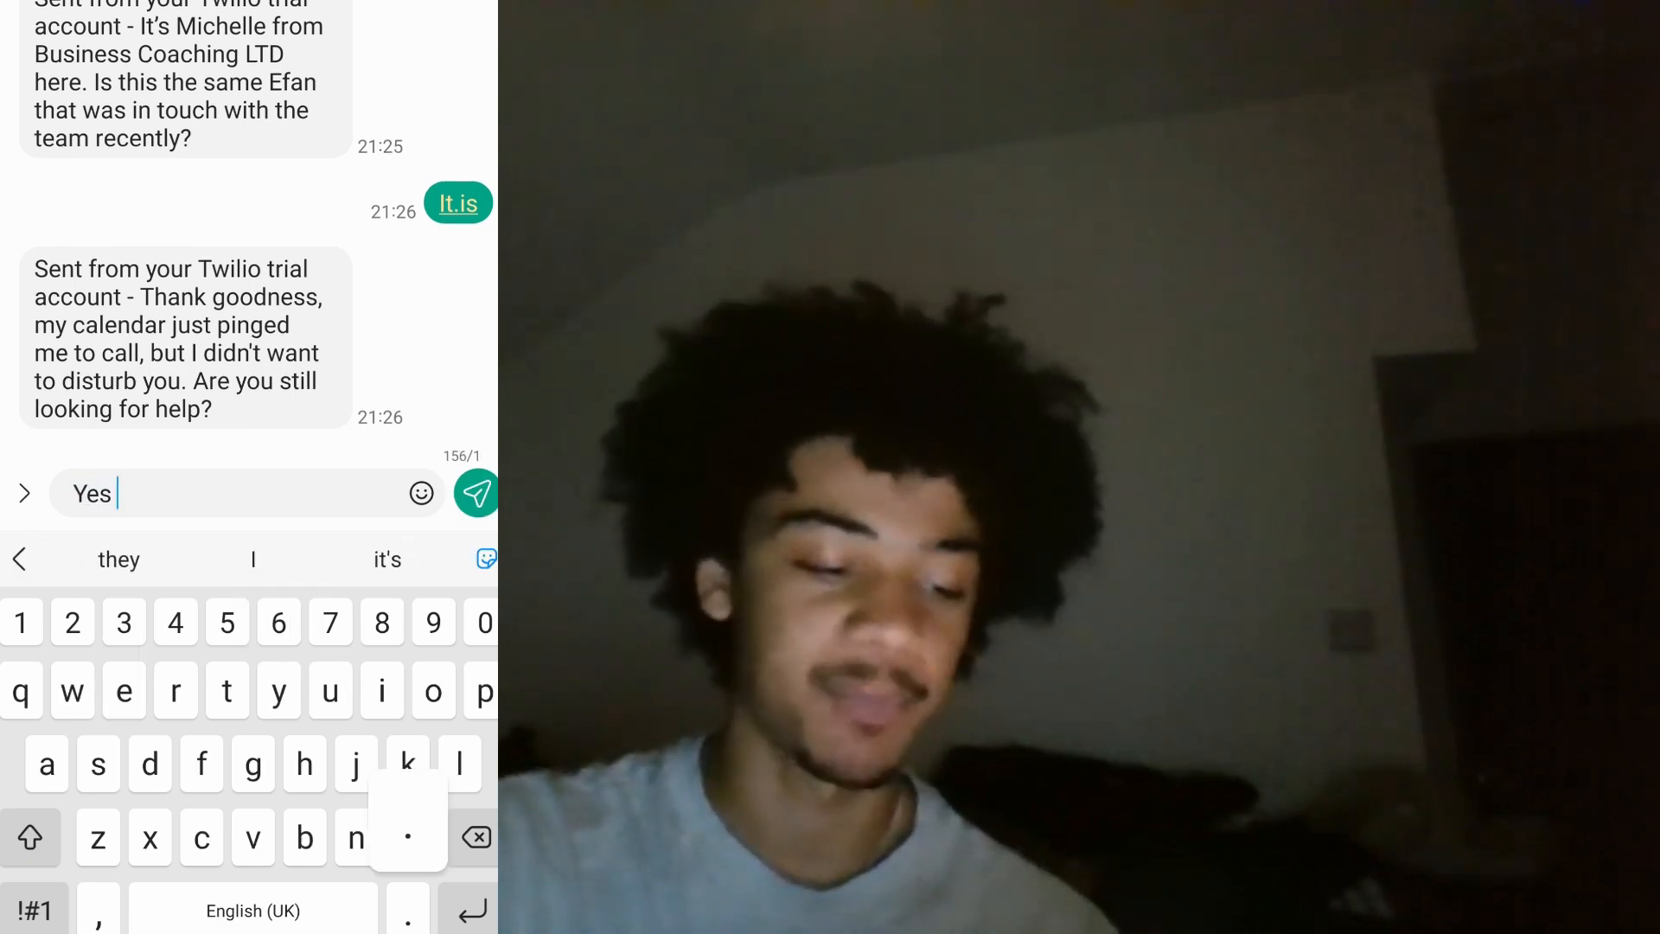
pyautogui.write('.')
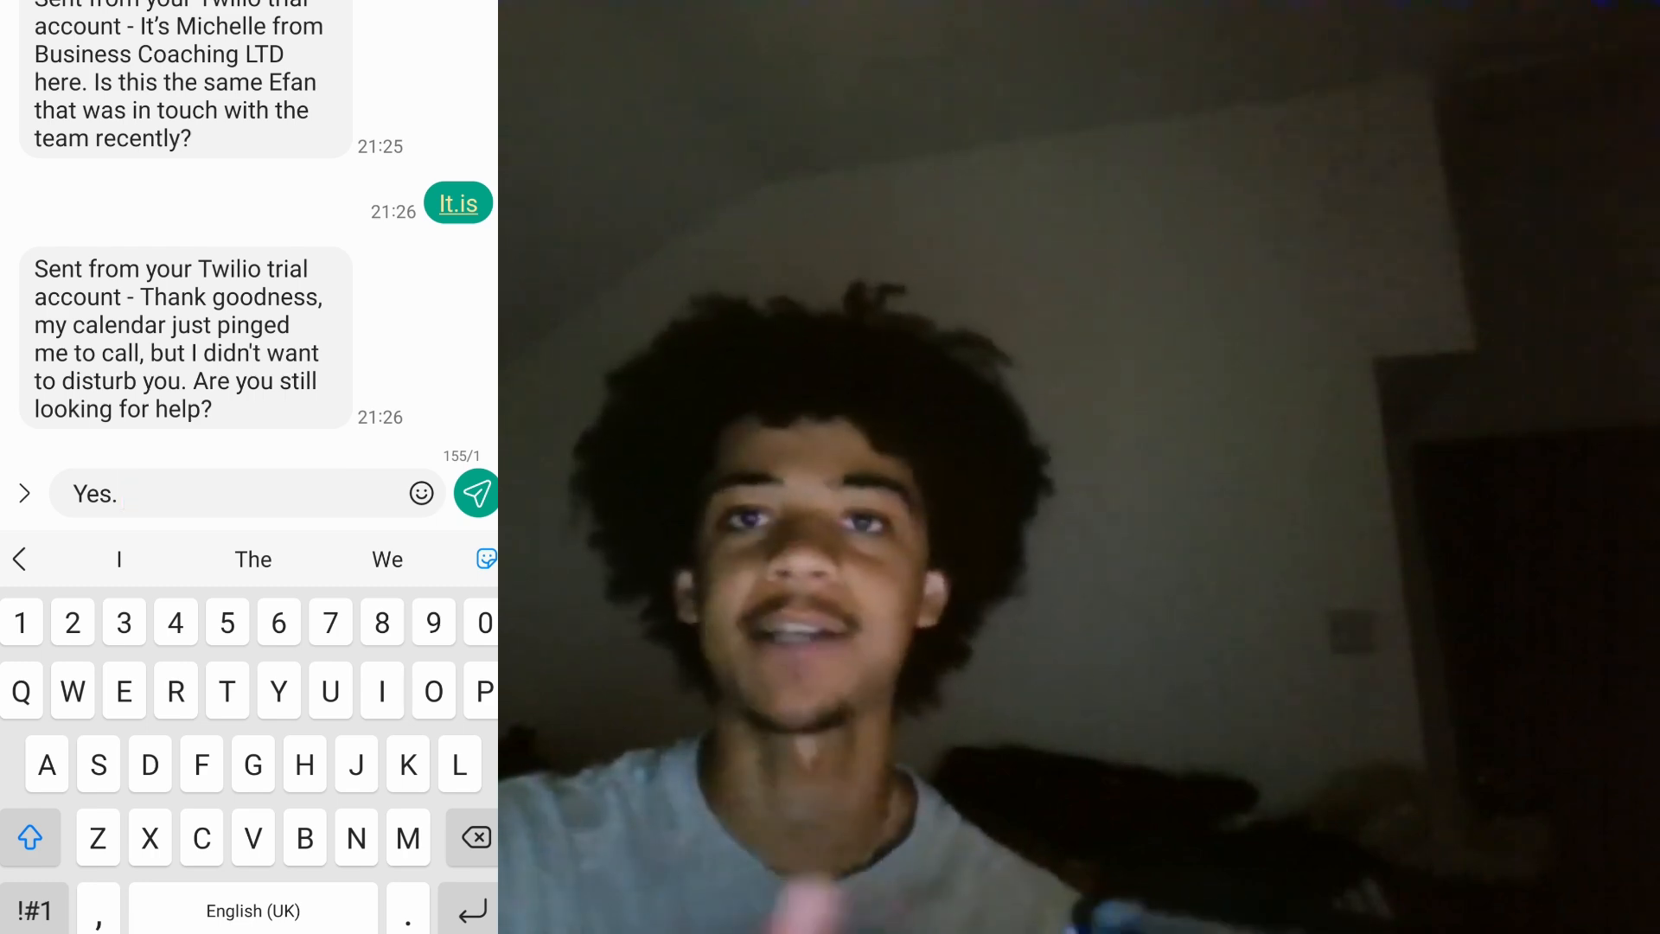
pyautogui.write('What')
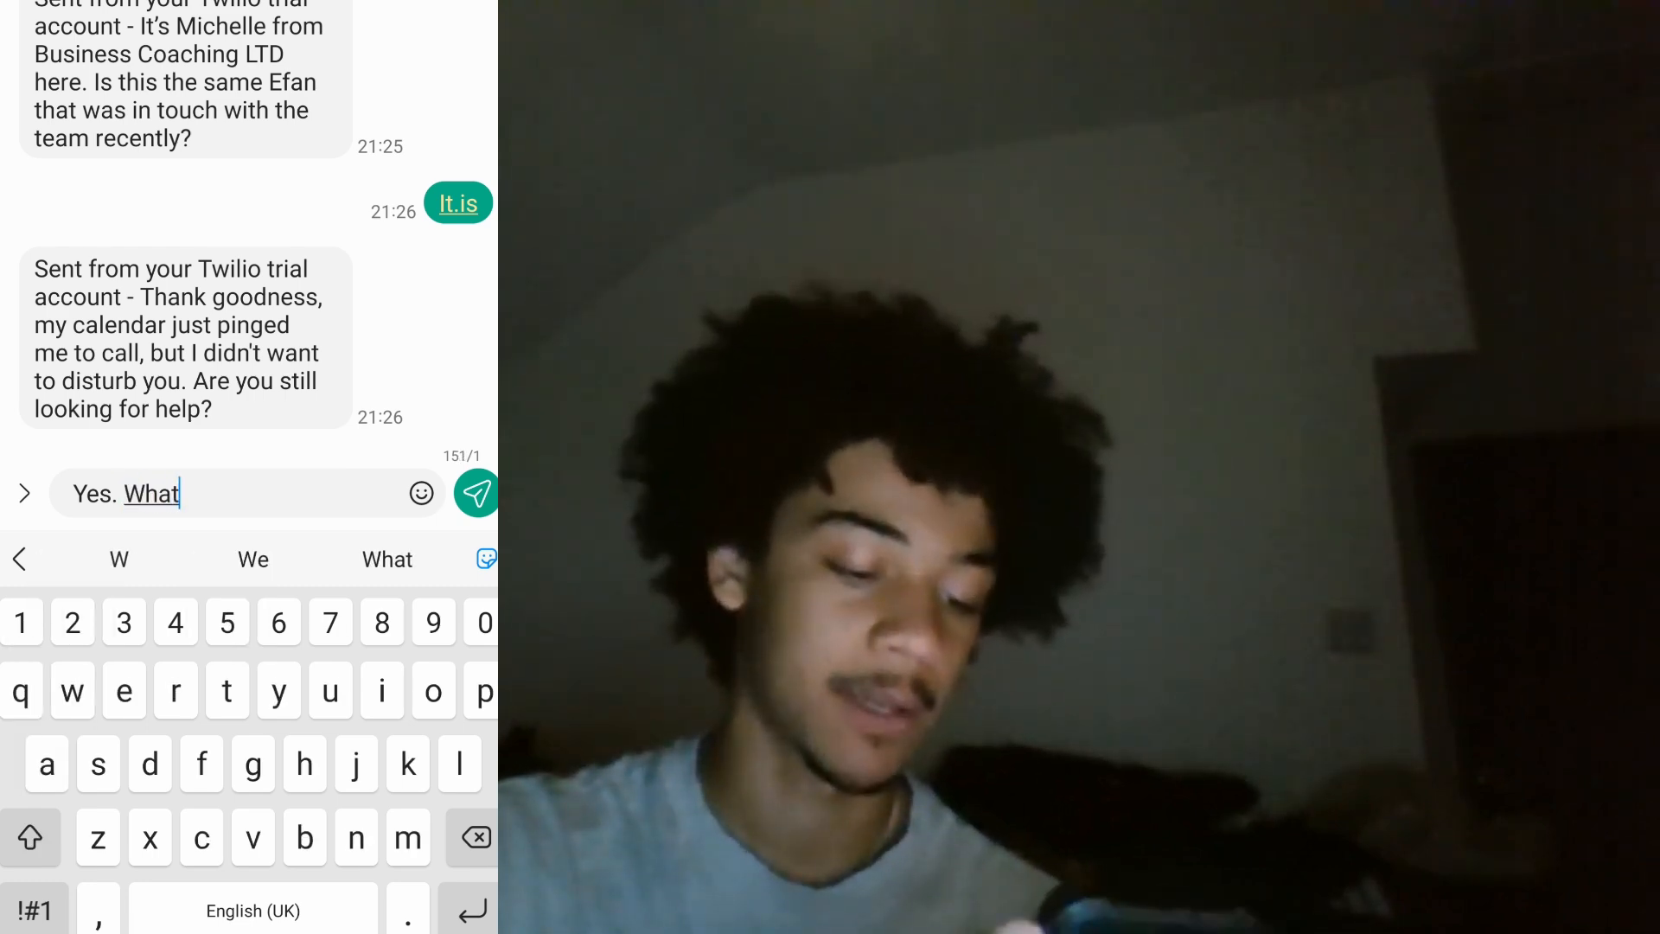
pyautogui.write(' is this messege')
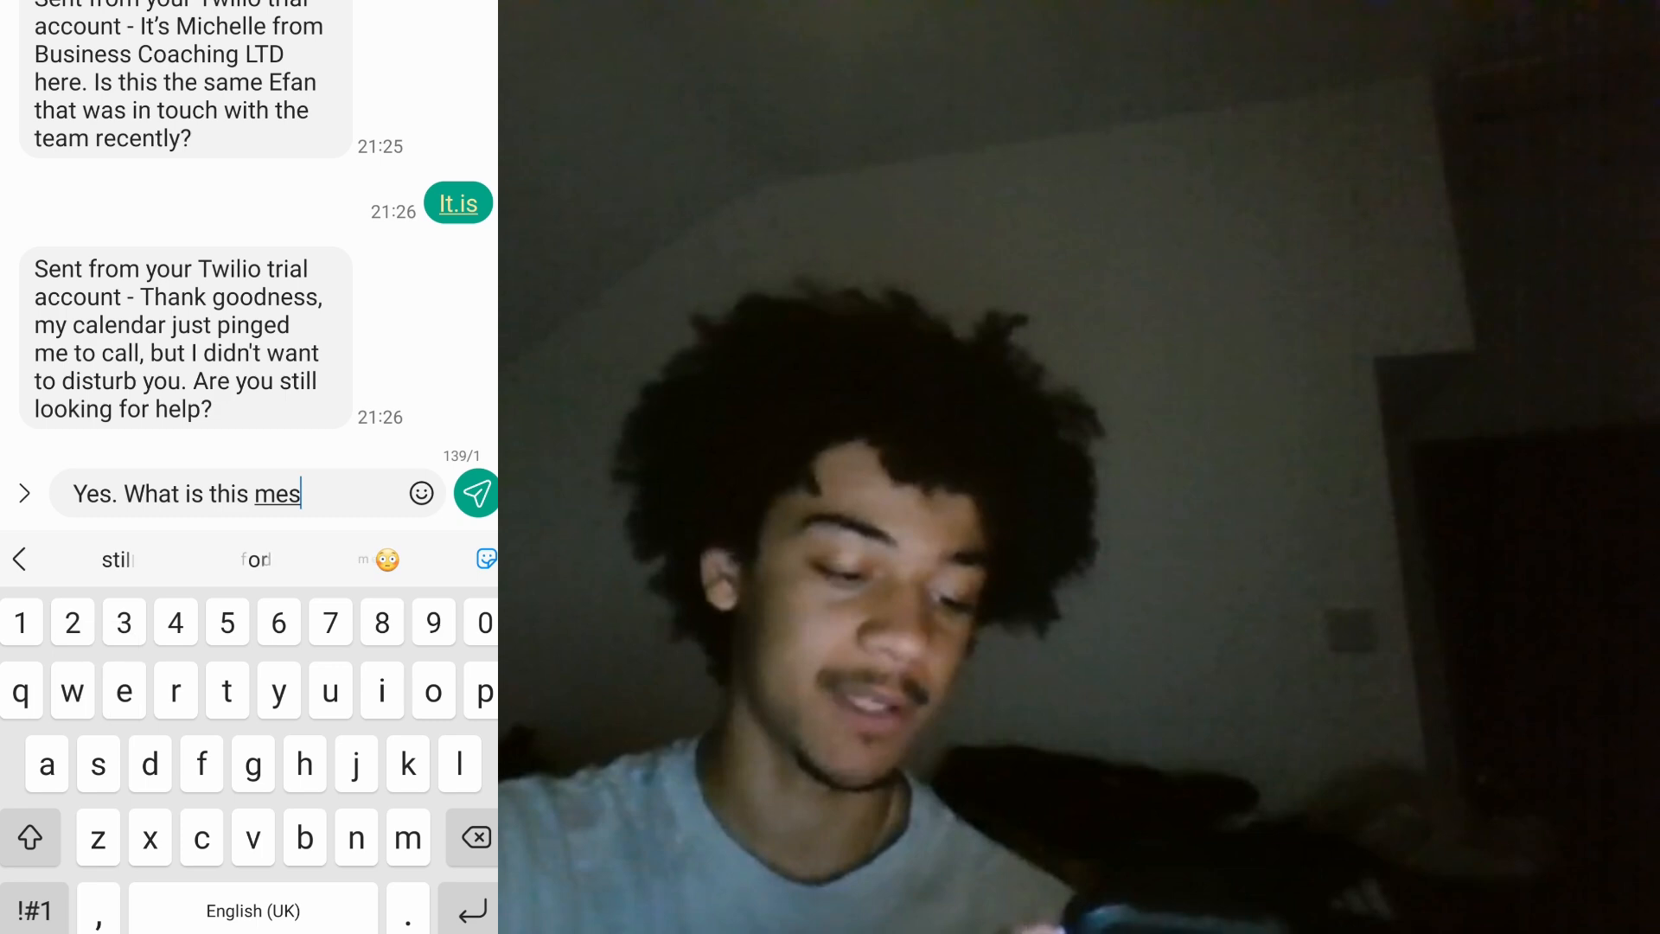
pyautogui.write('ut')
pyautogui.click(476, 492)
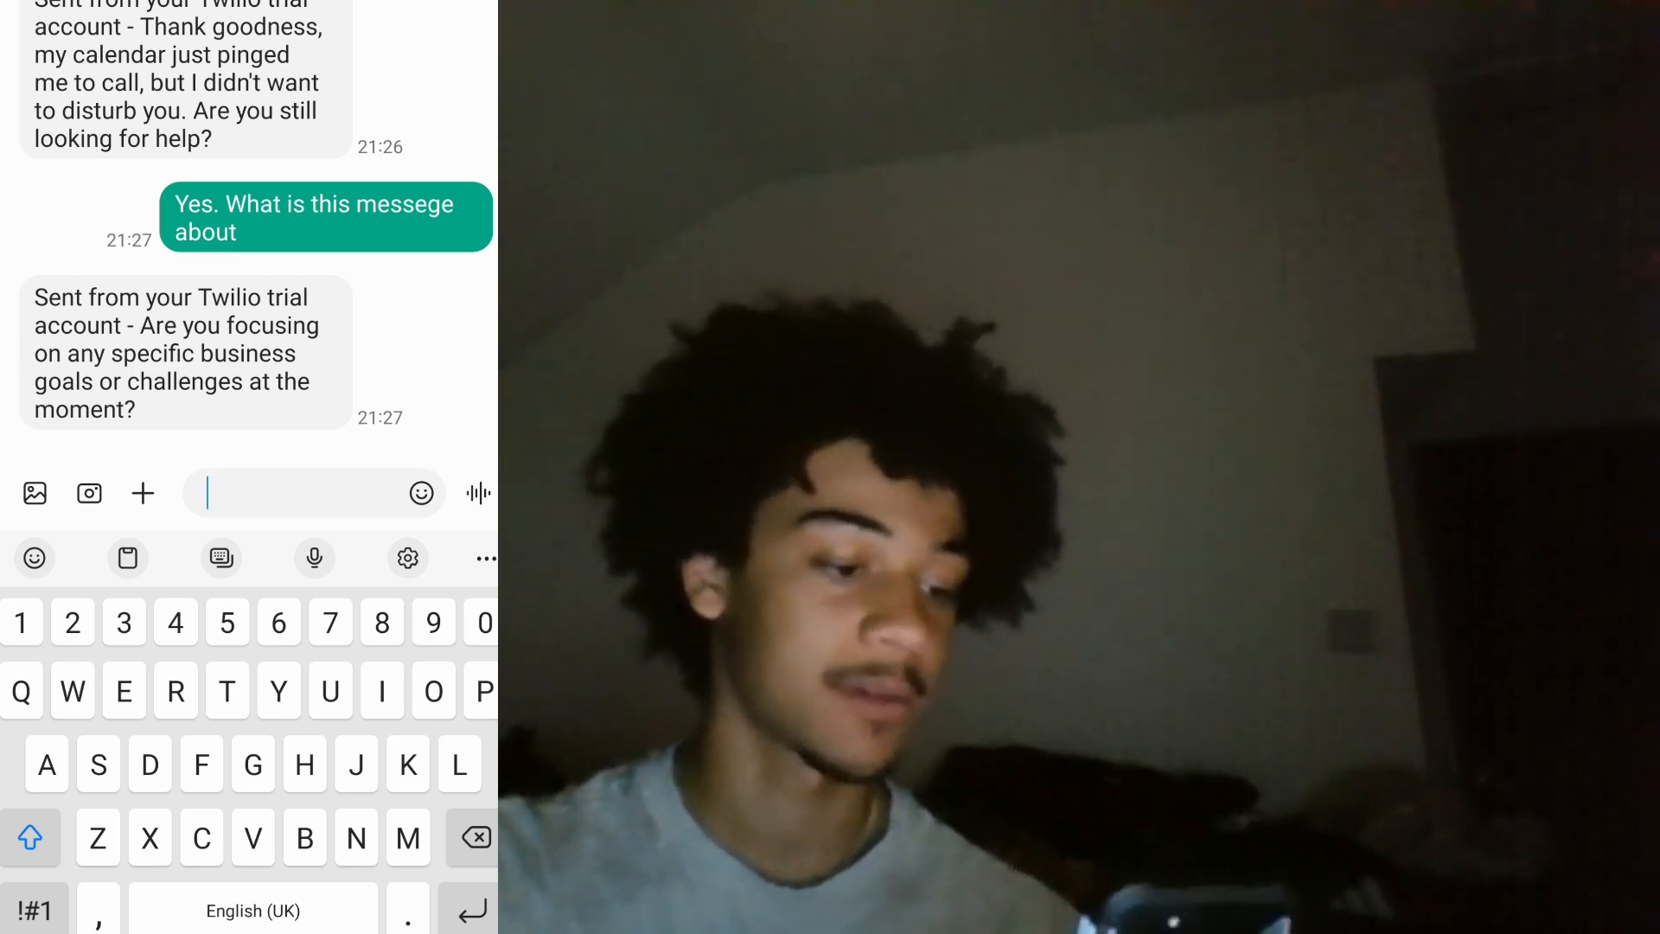
# Send the bot the message 'What is this about'.
pyautogui.click(294, 493)
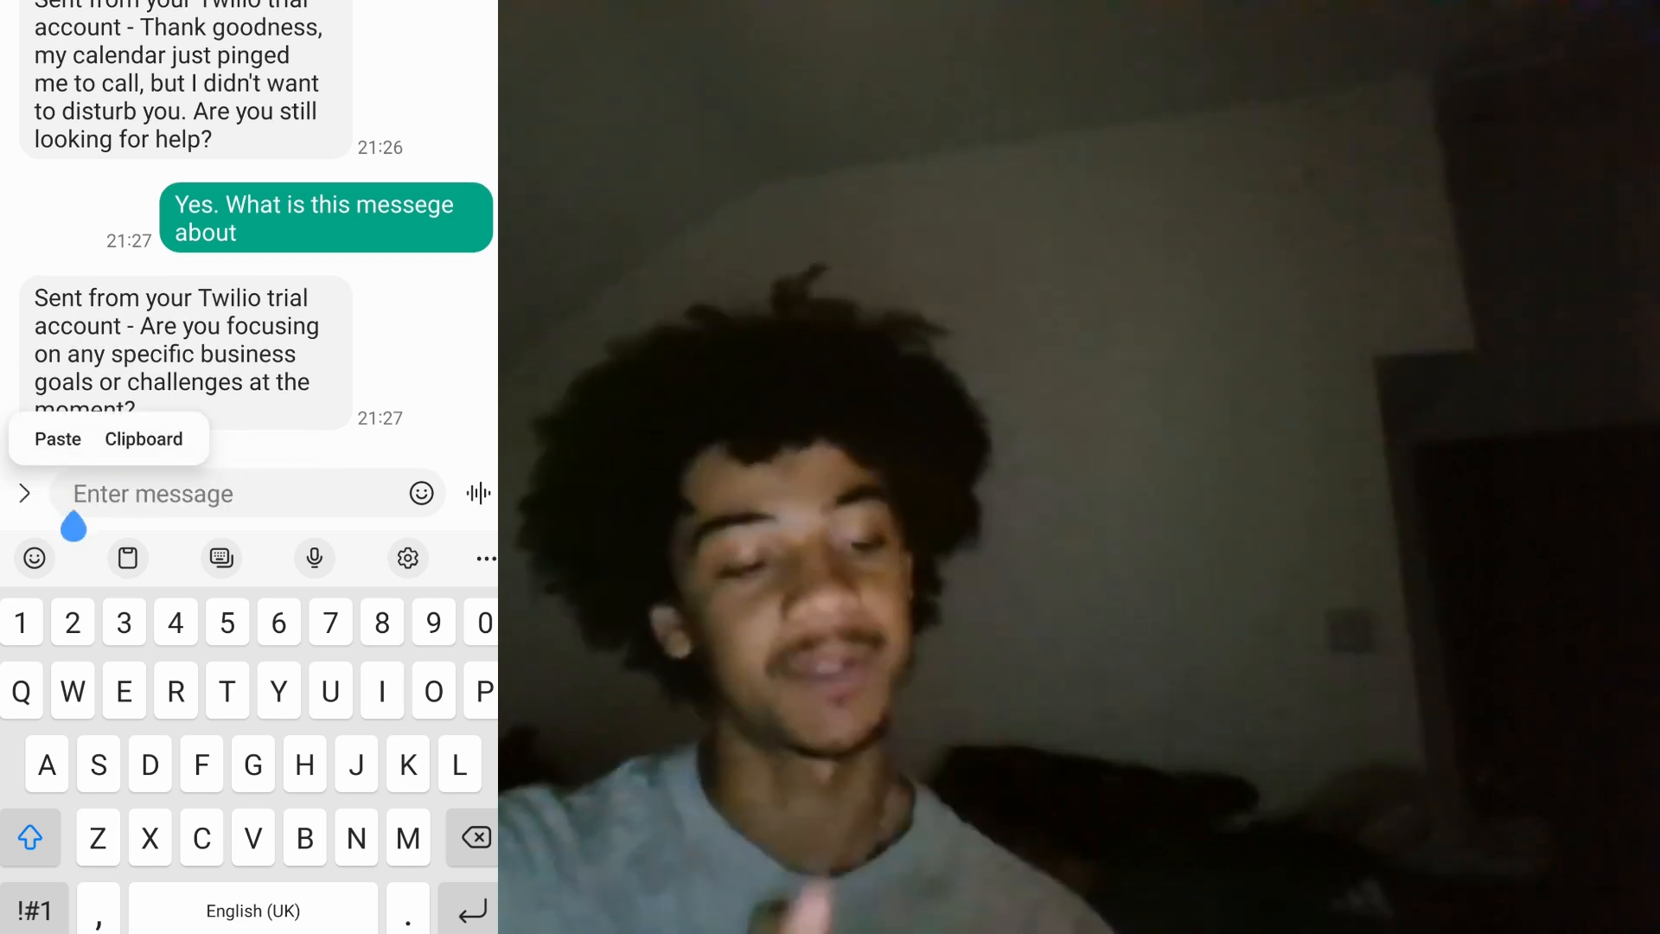
pyautogui.write('Fhl')
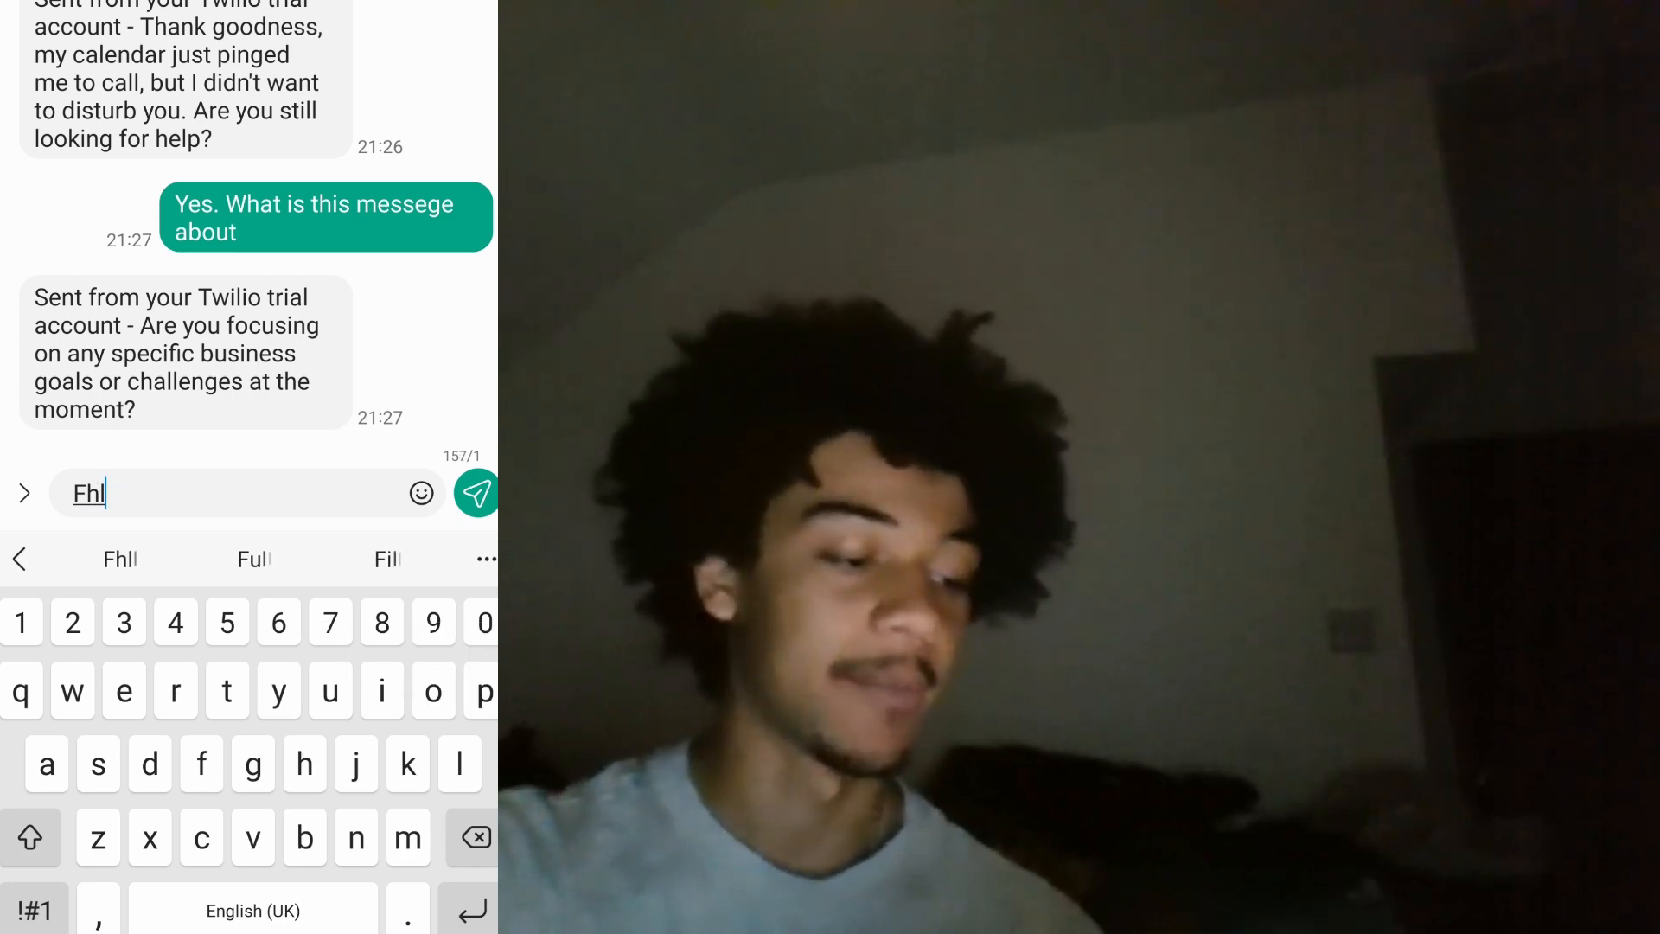
pyautogui.press('BackSpace')
pyautogui.press('BackSpace')
pyautogui.press('BackSpace')
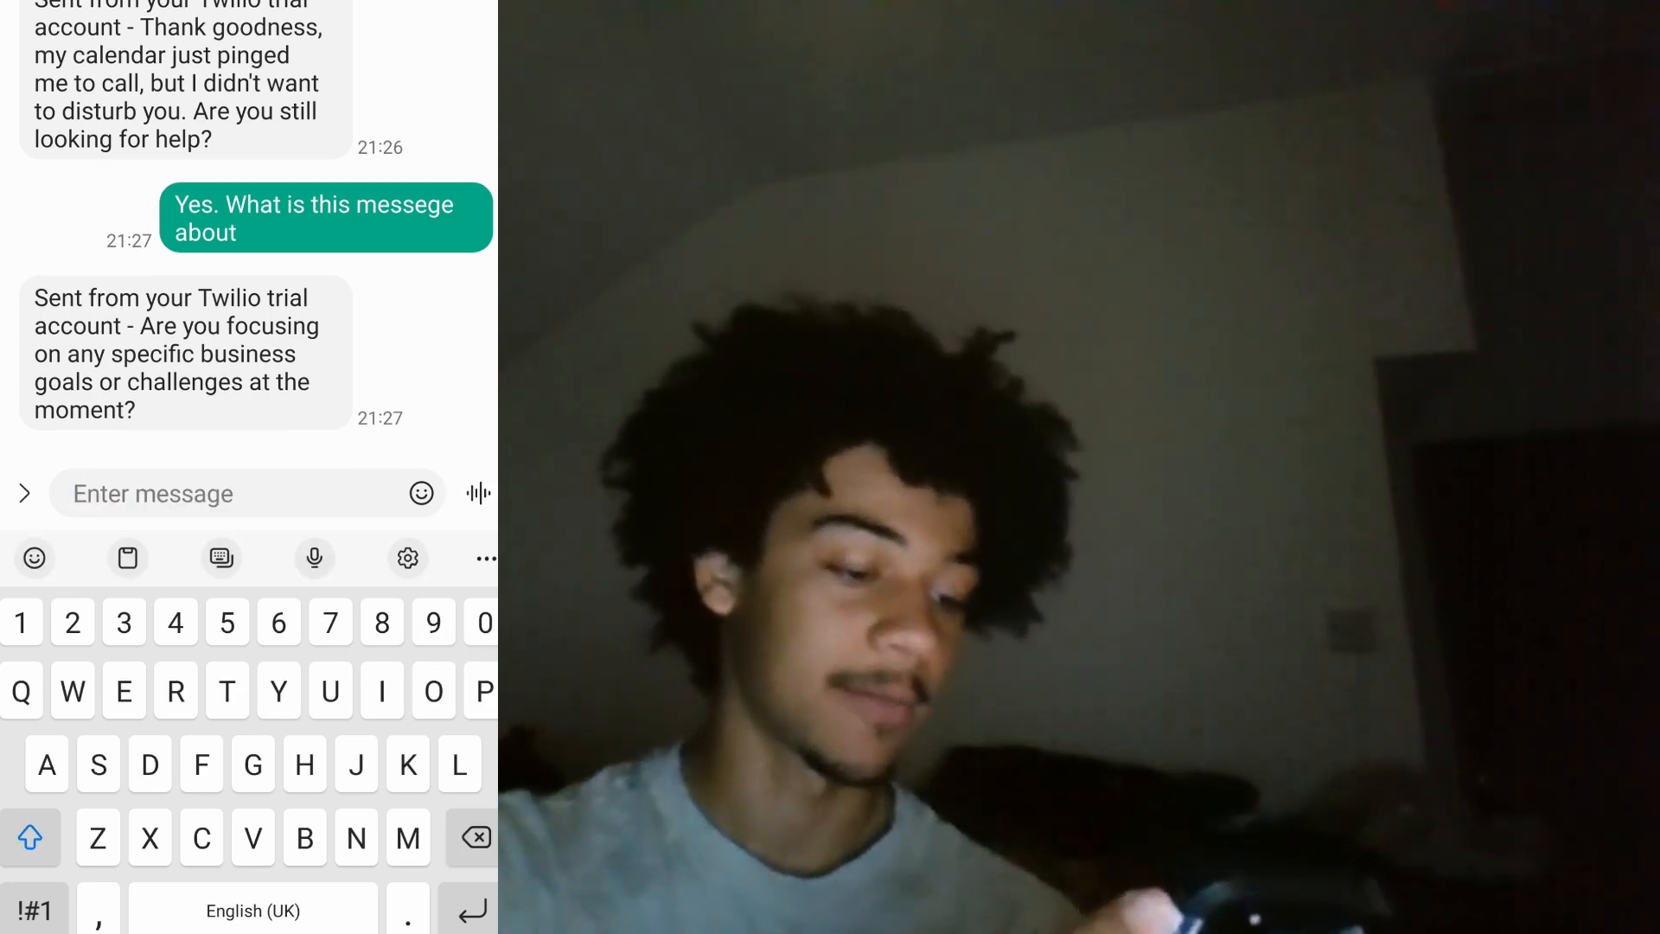
pyautogui.write('What is th')
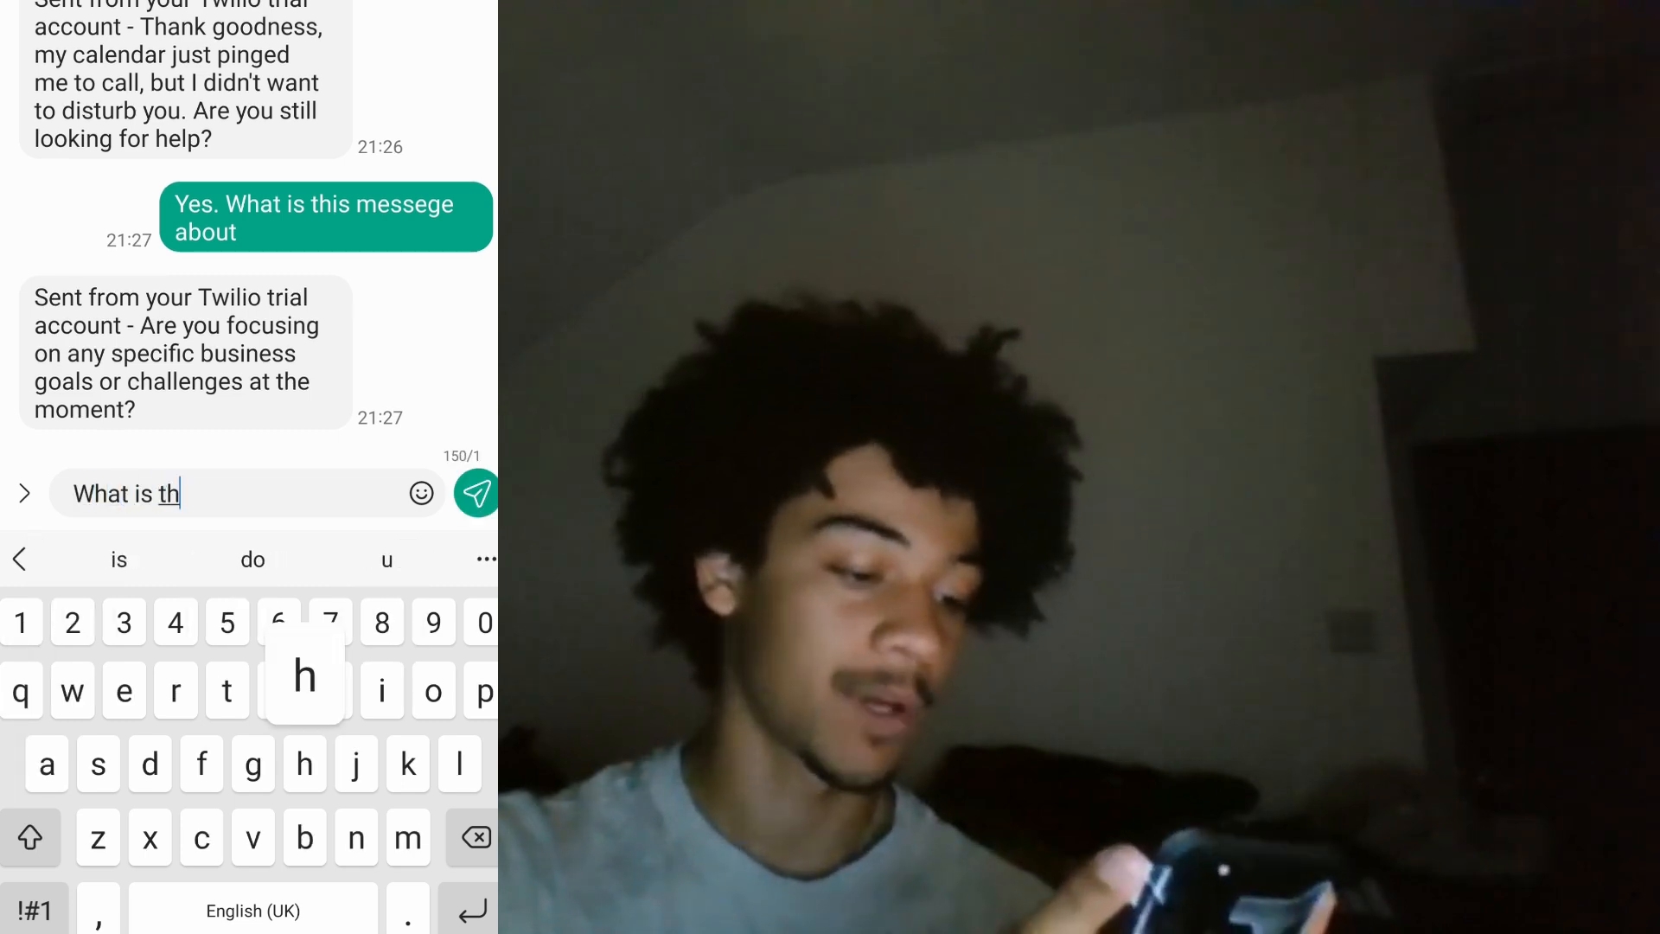
pyautogui.write('is about')
pyautogui.click(475, 493)
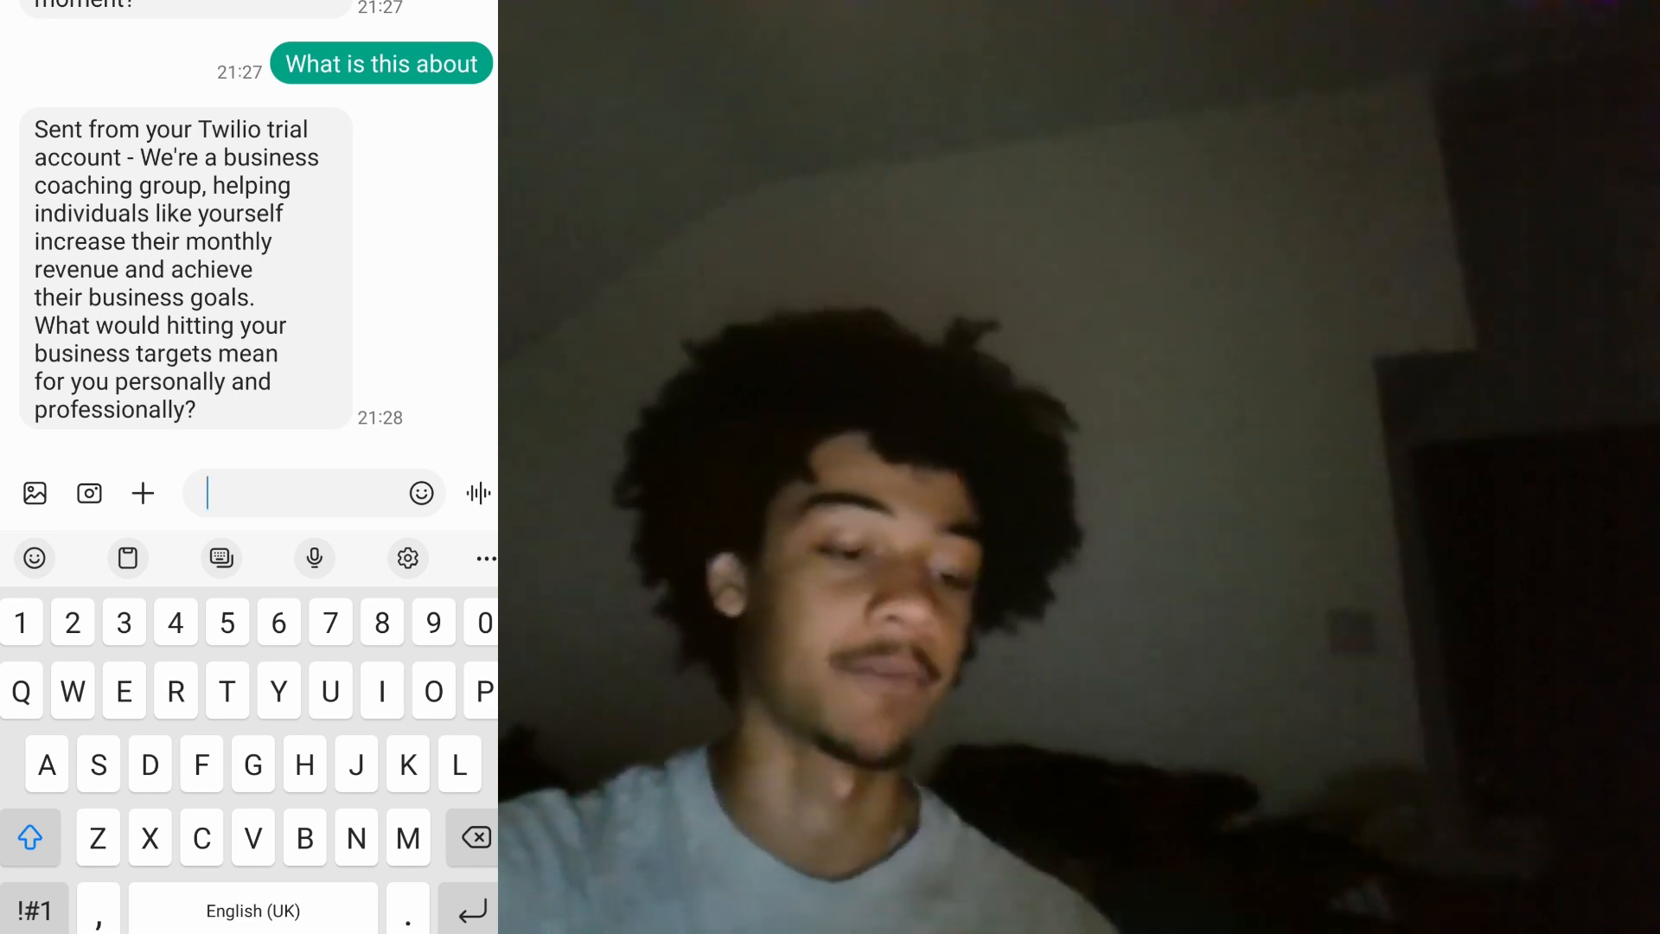
# Reply 'Ohh ok I understand now. Hitting revenue targets would be great', then send 'Yes'.
pyautogui.write('O')
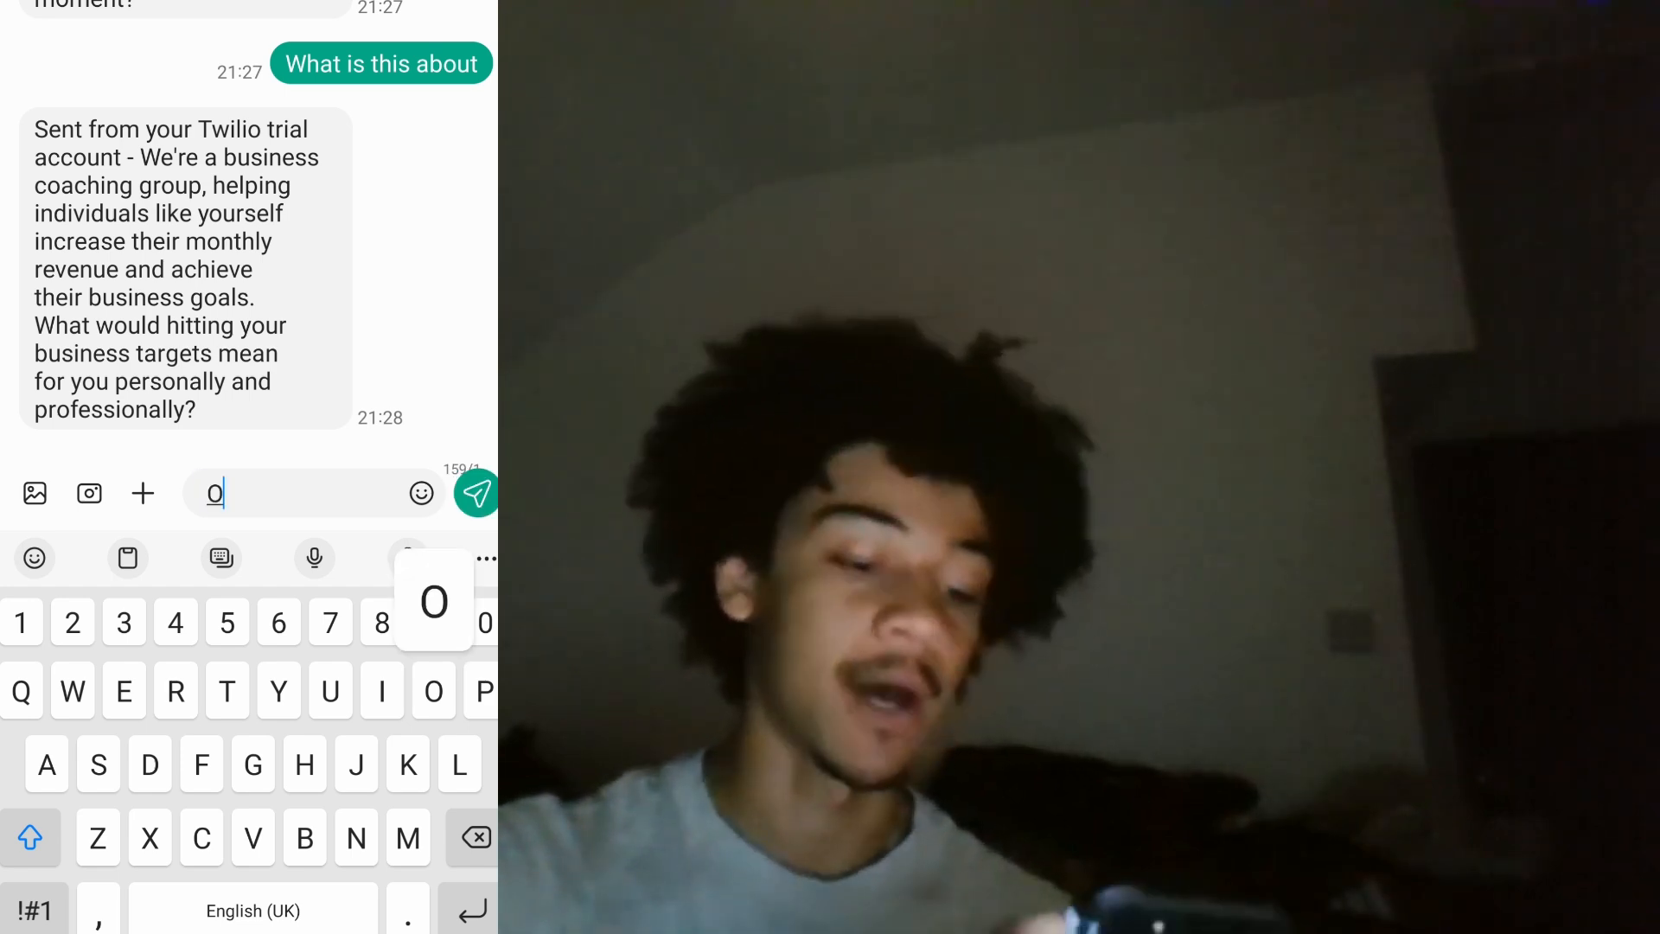
pyautogui.write('hh ok I understa')
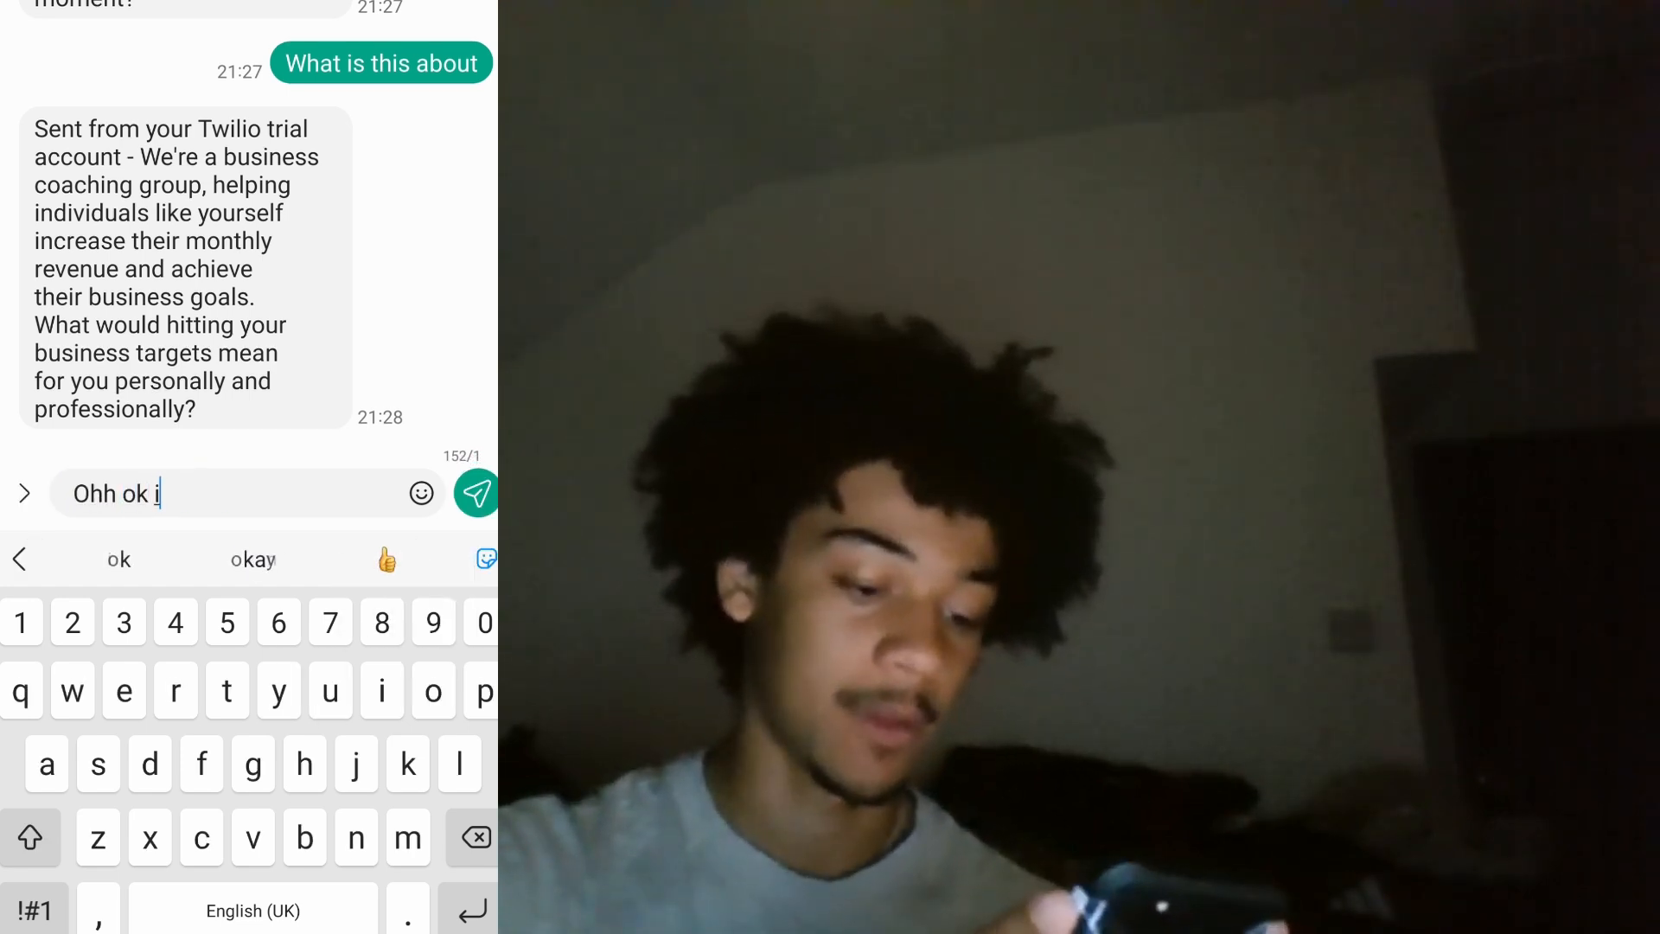
pyautogui.write('nd now. ')
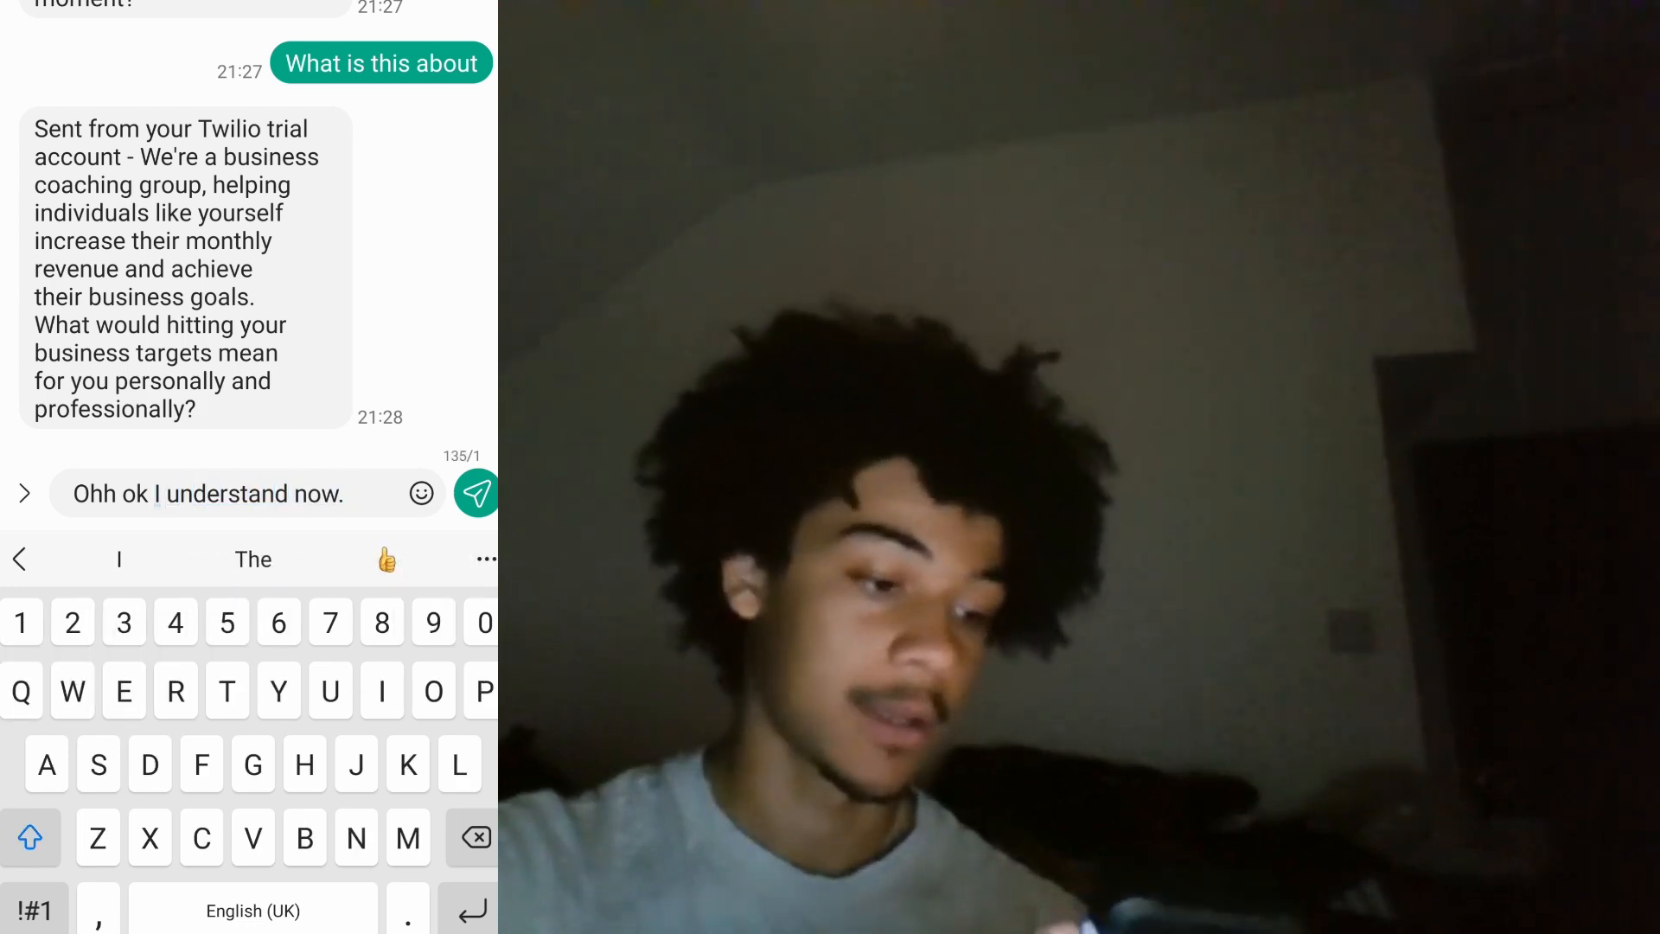
pyautogui.write('Hitting')
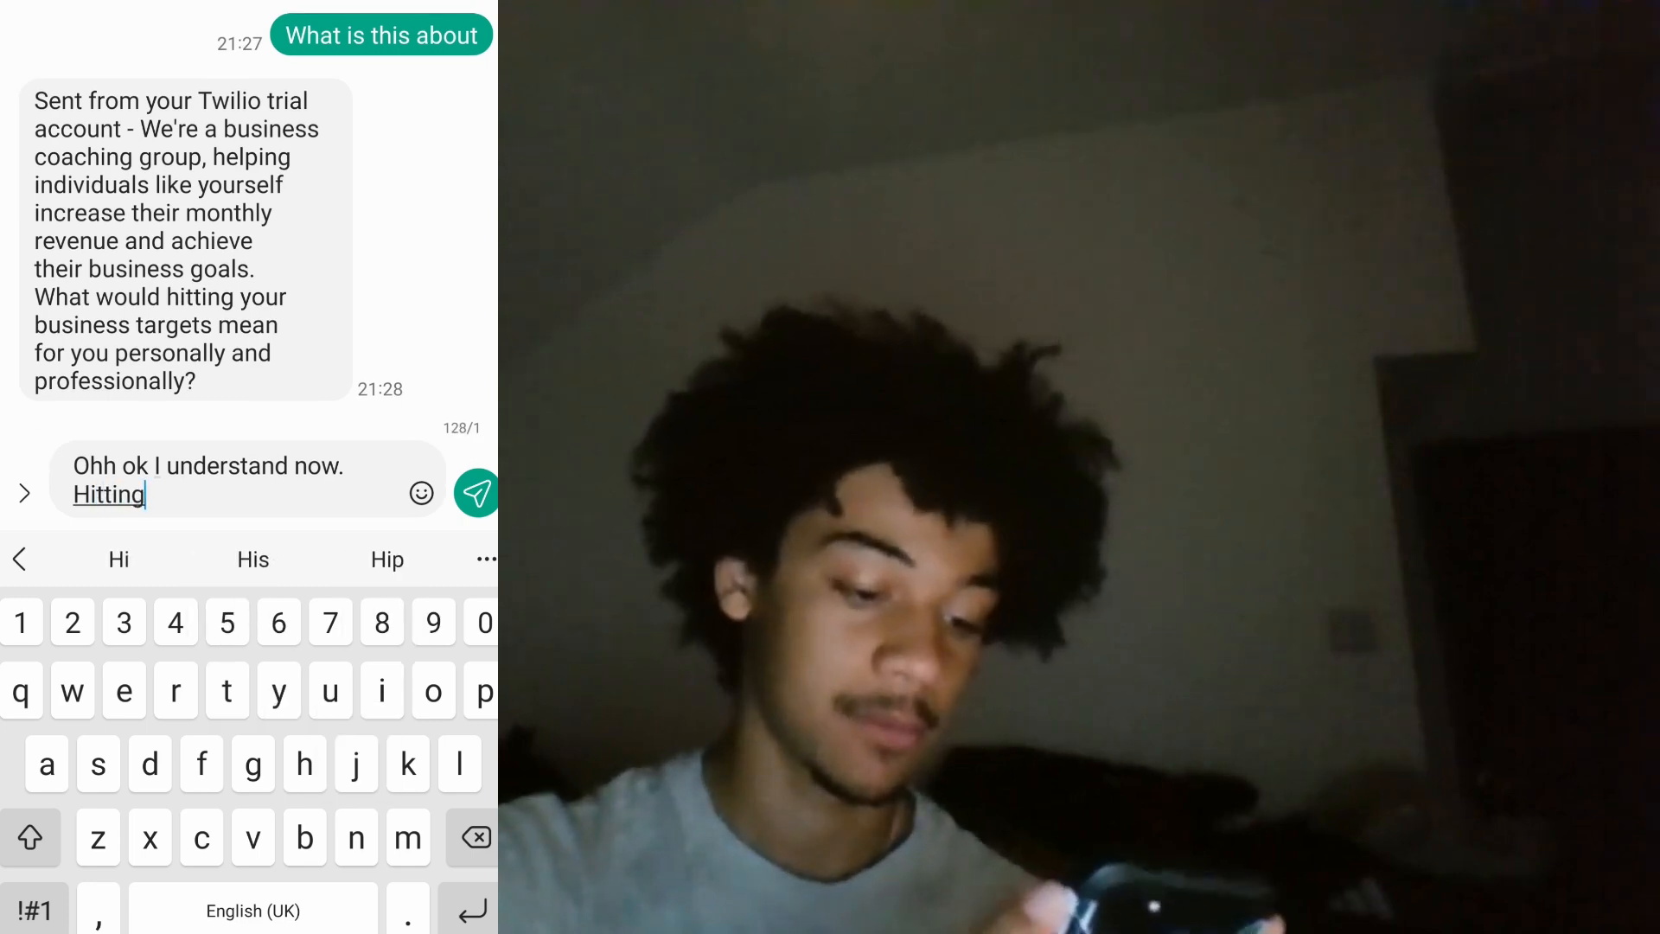
pyautogui.write(' revenue t')
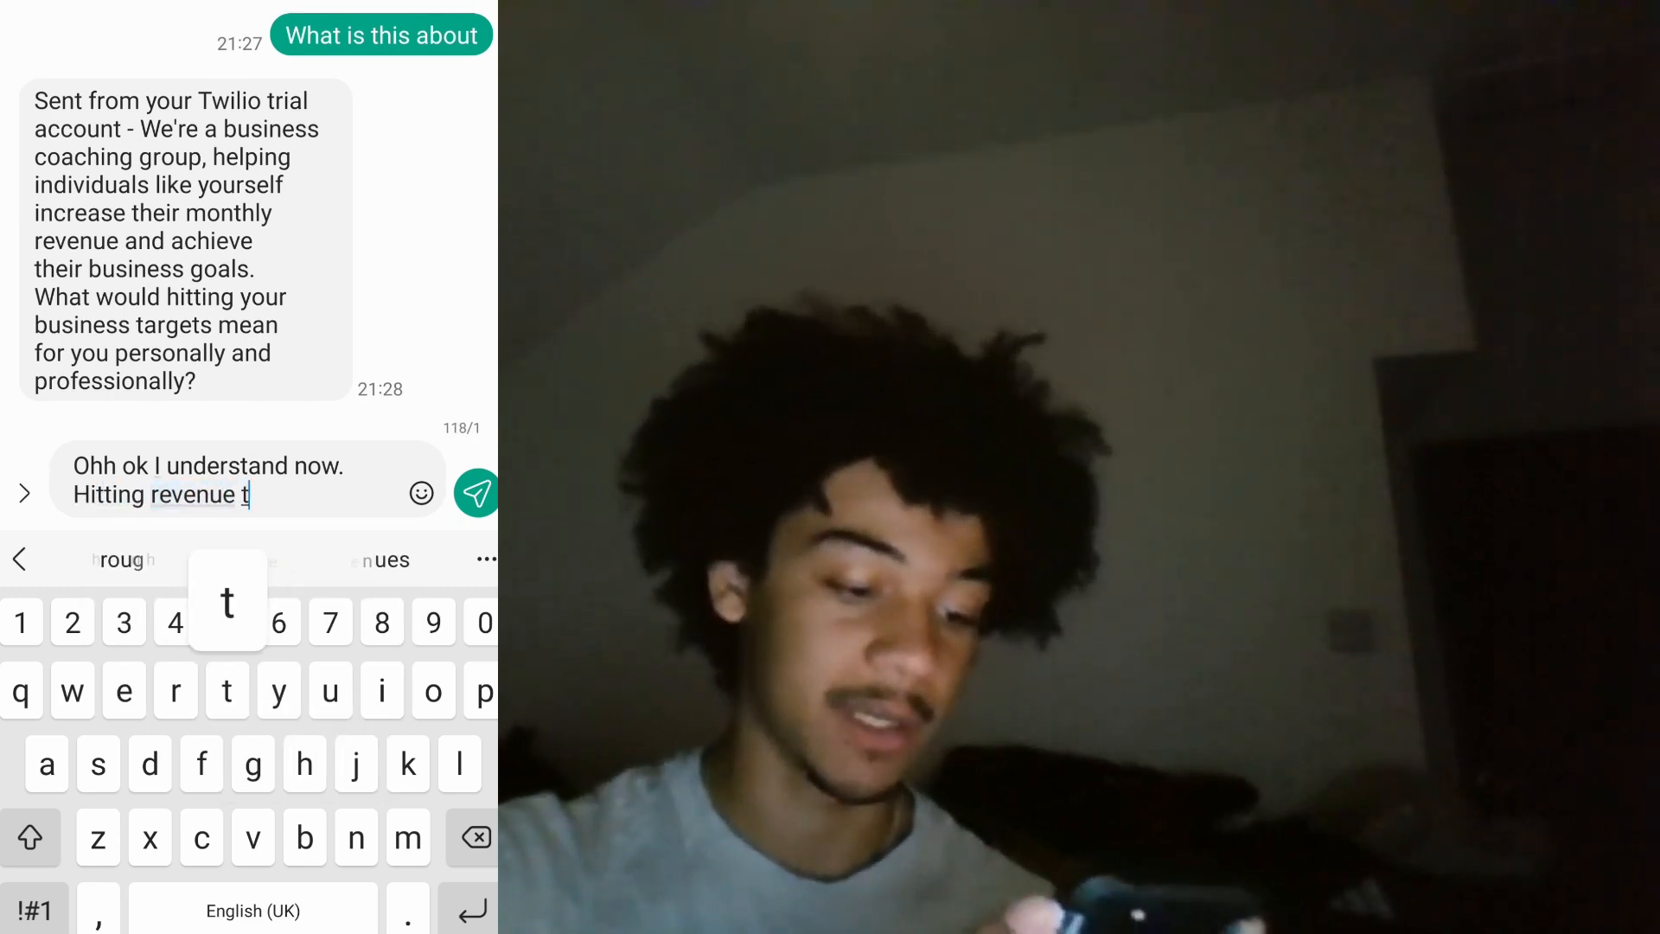
pyautogui.write('argets wou')
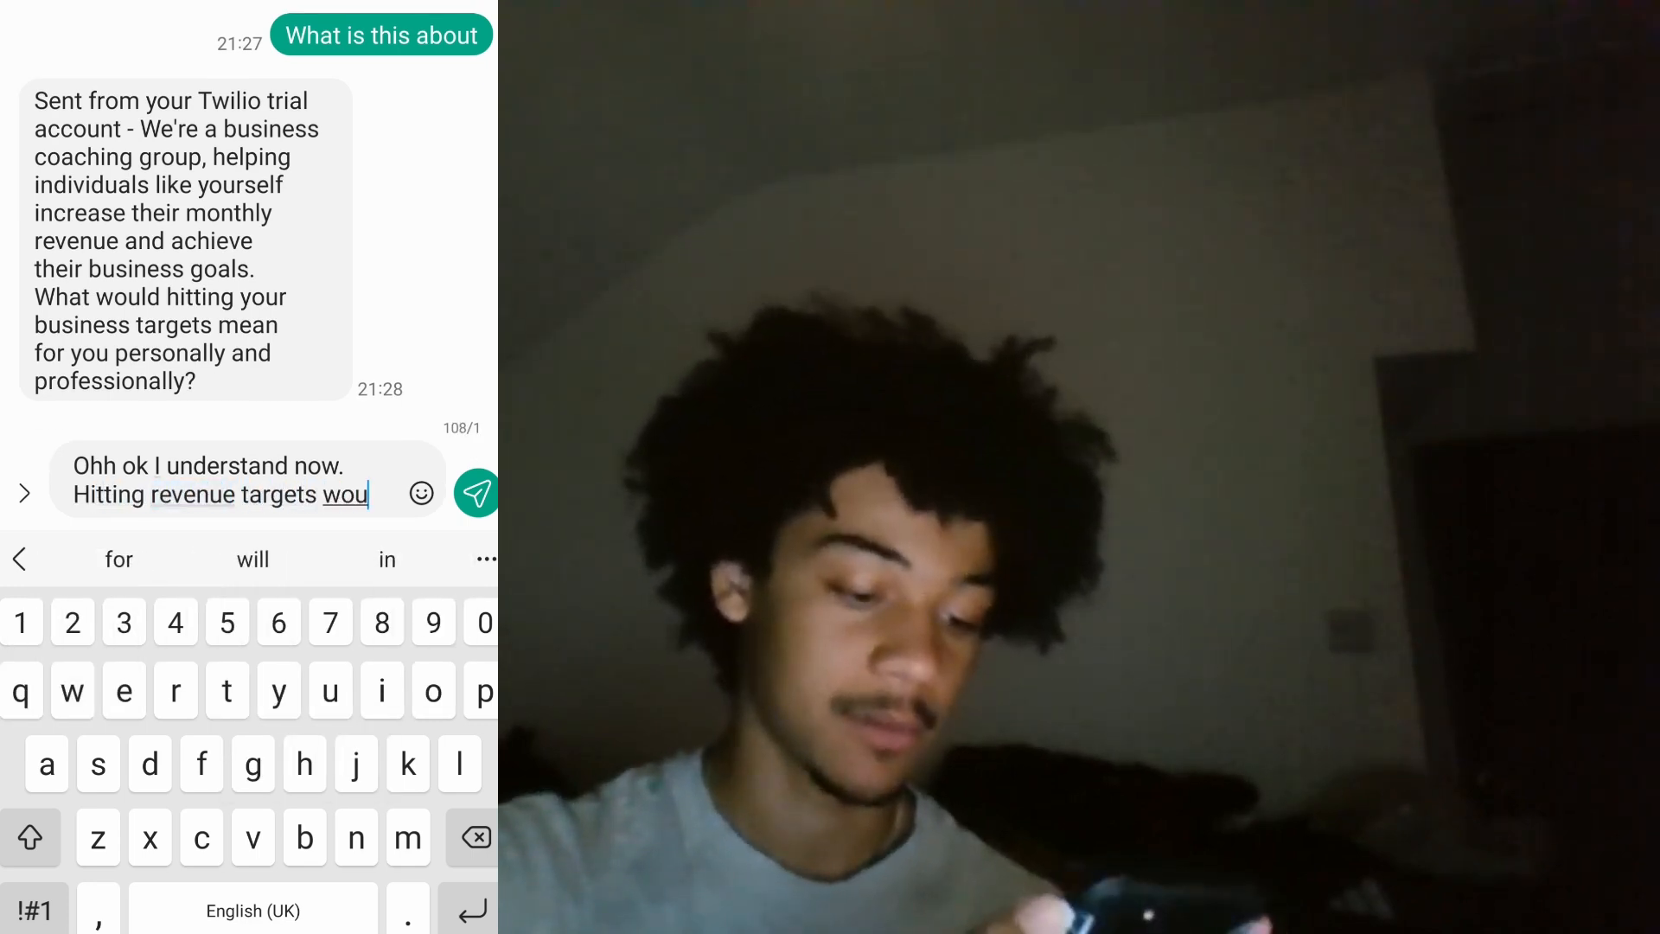
pyautogui.write('ld be great')
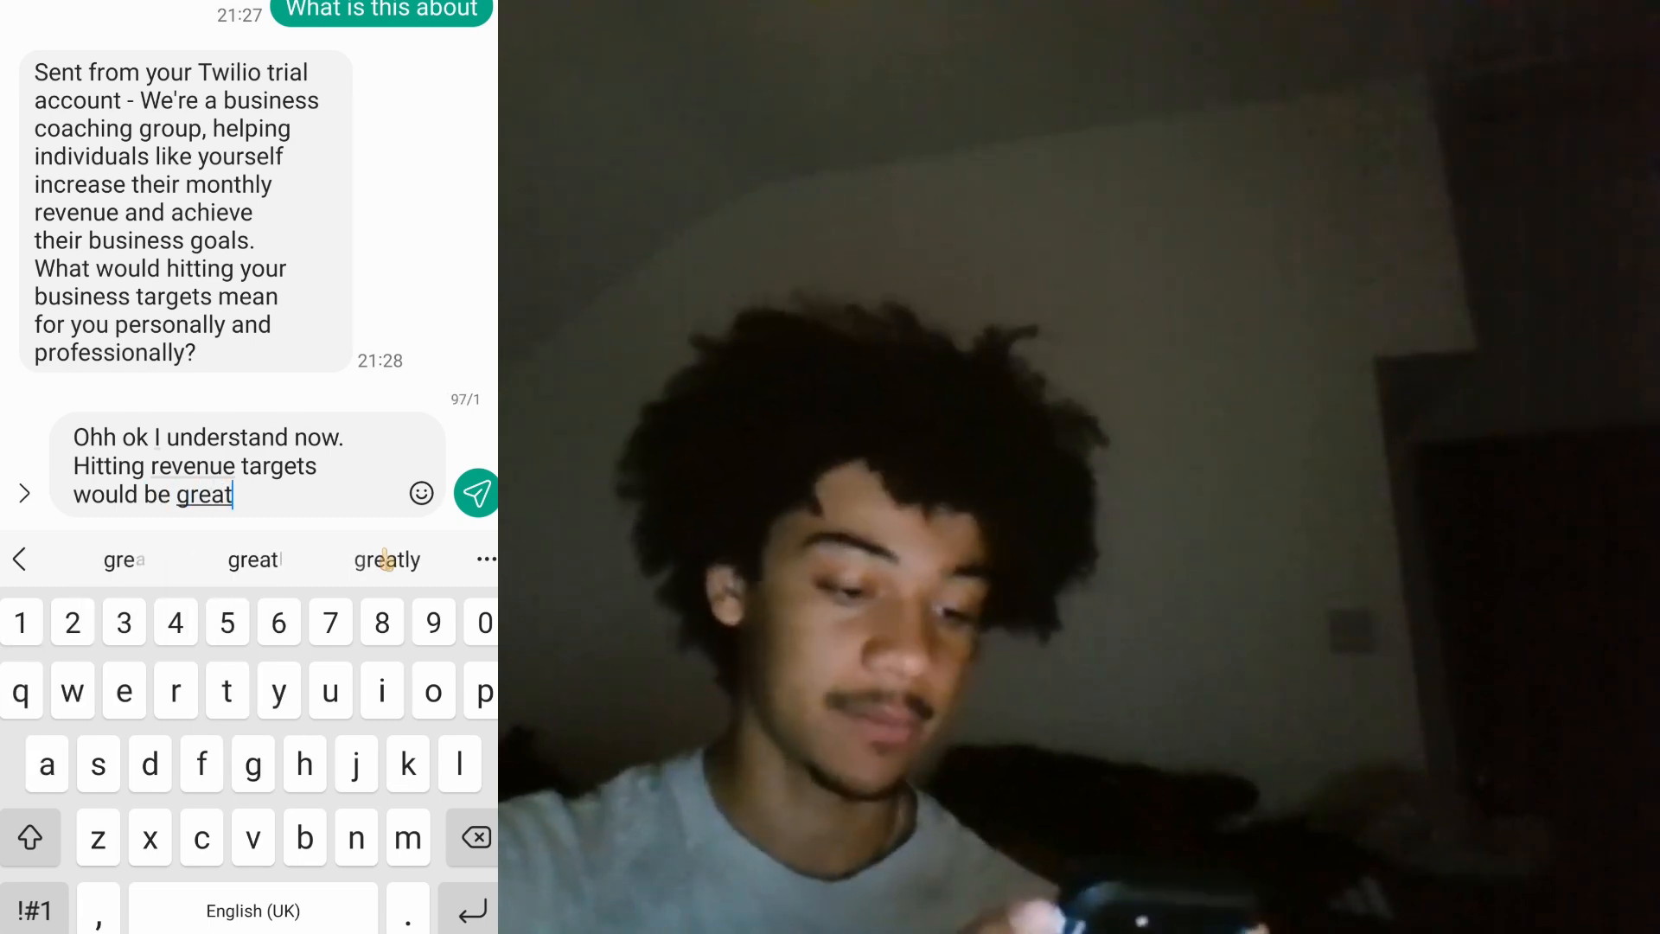
pyautogui.press('Return')
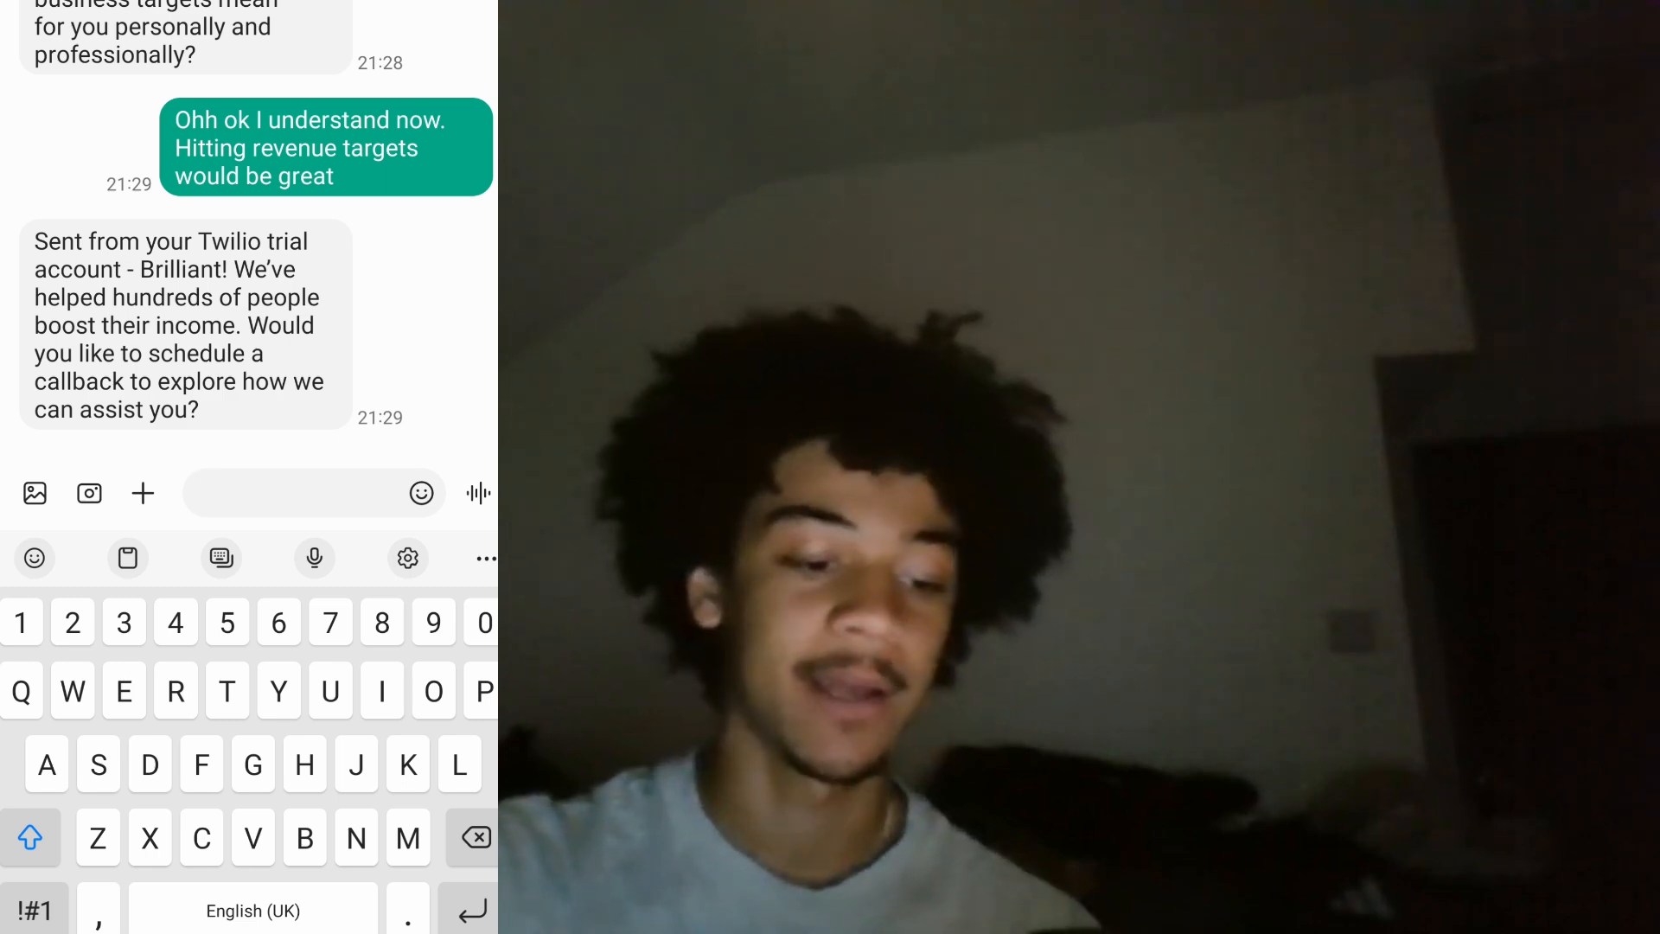
pyautogui.write('Yes')
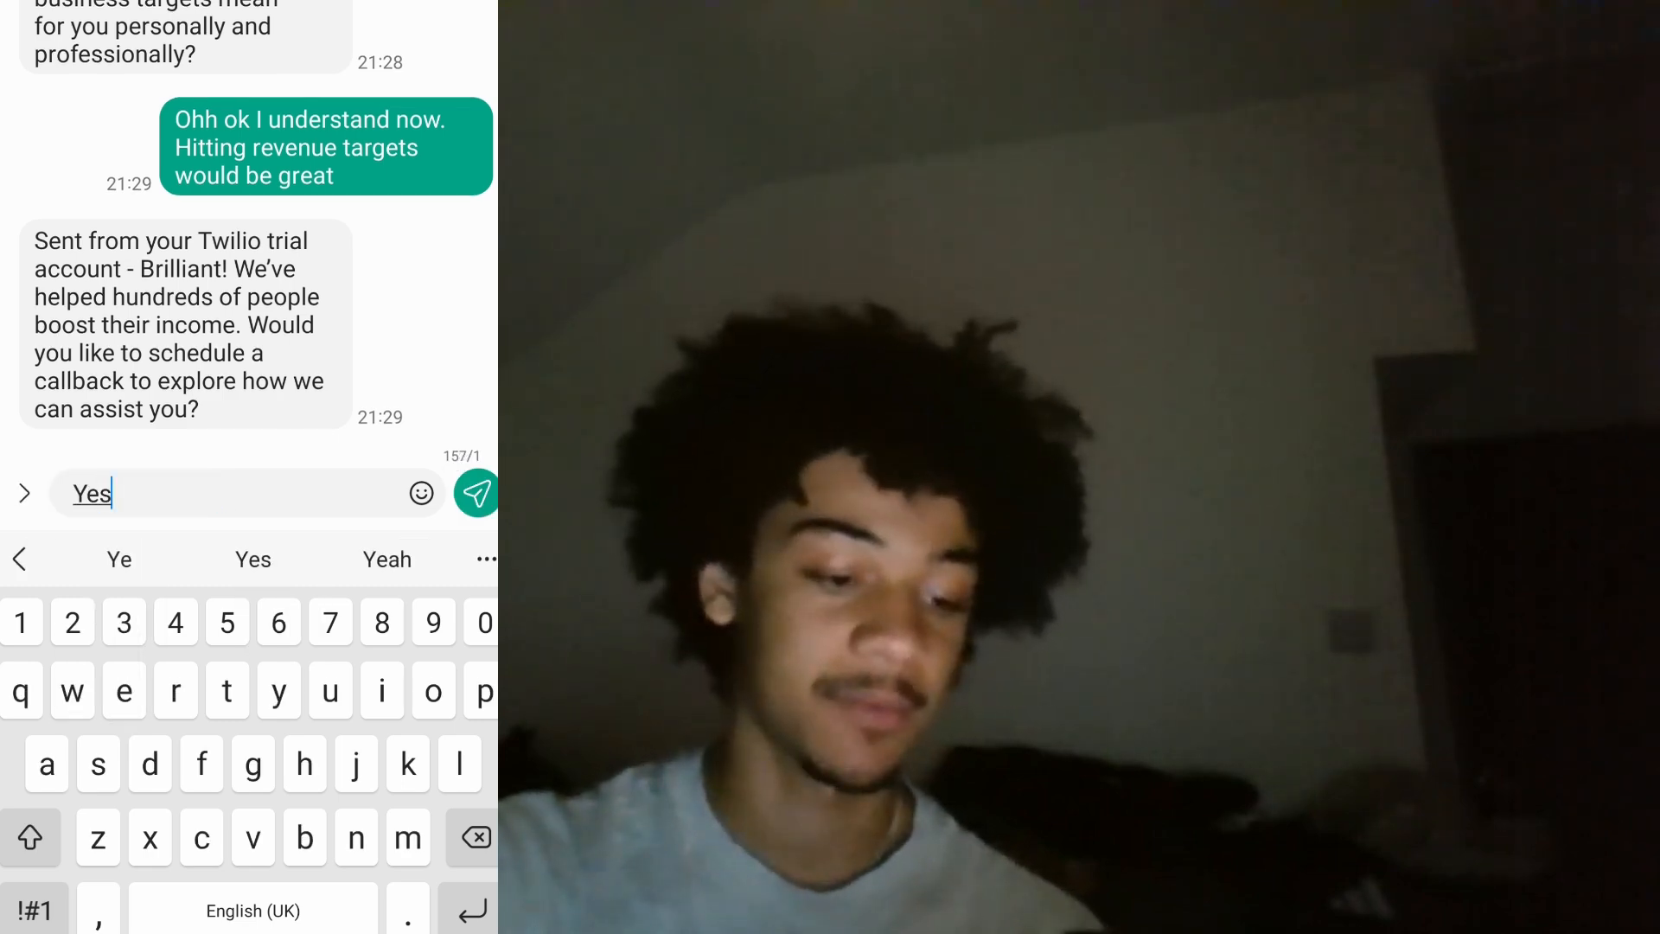
pyautogui.click(474, 493)
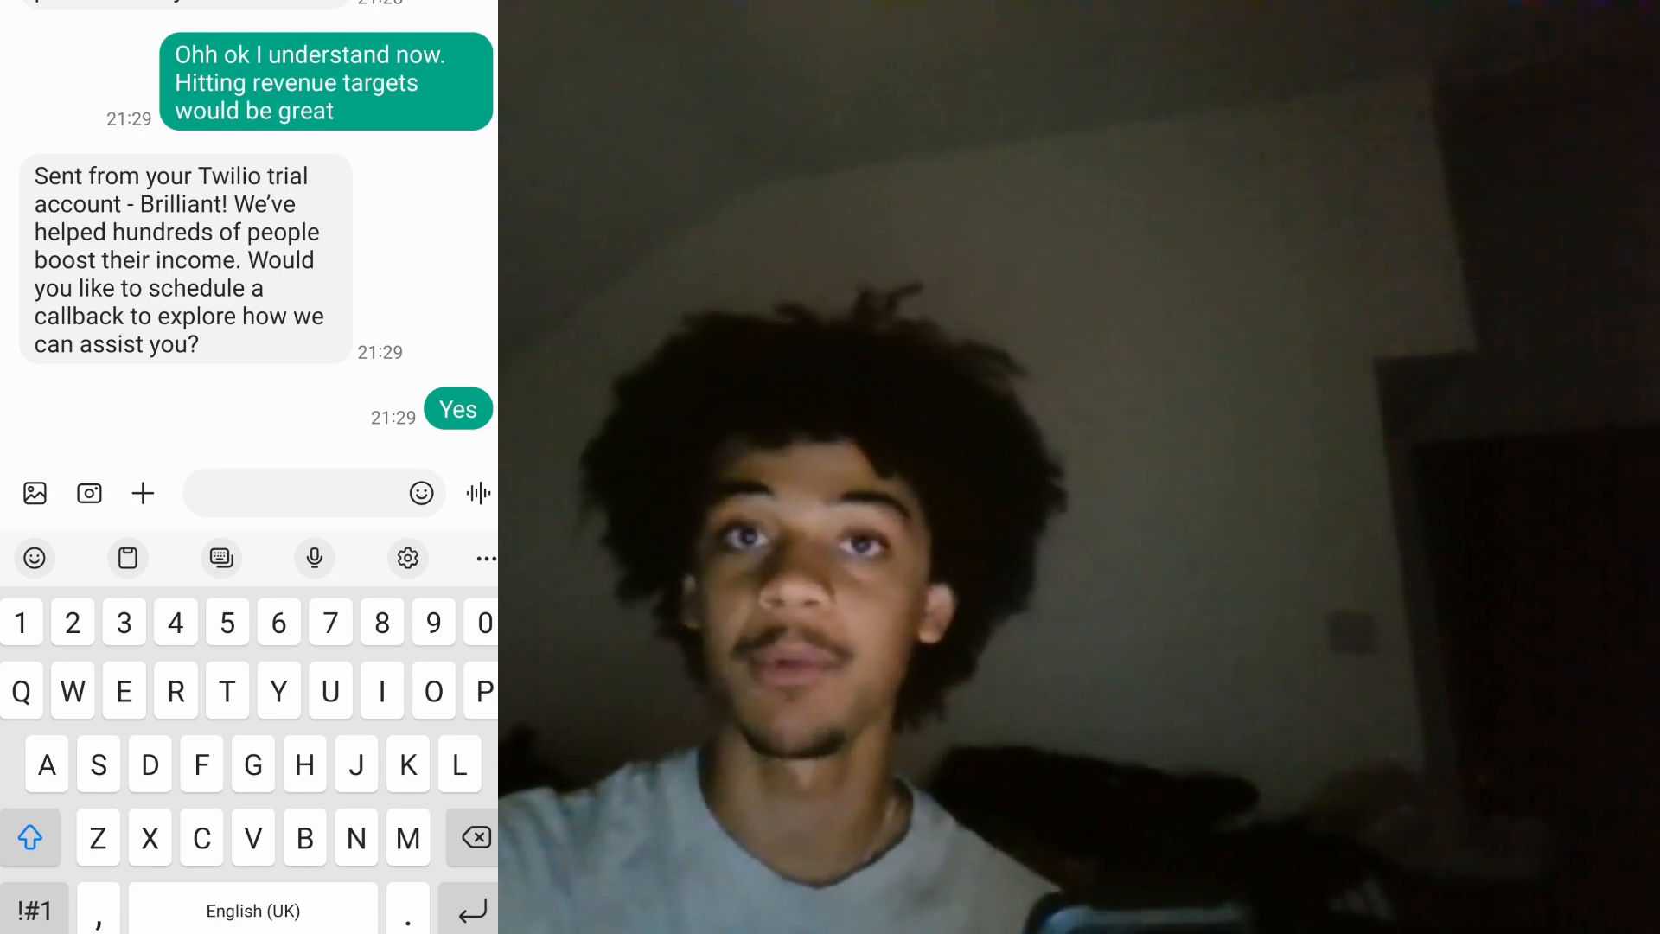